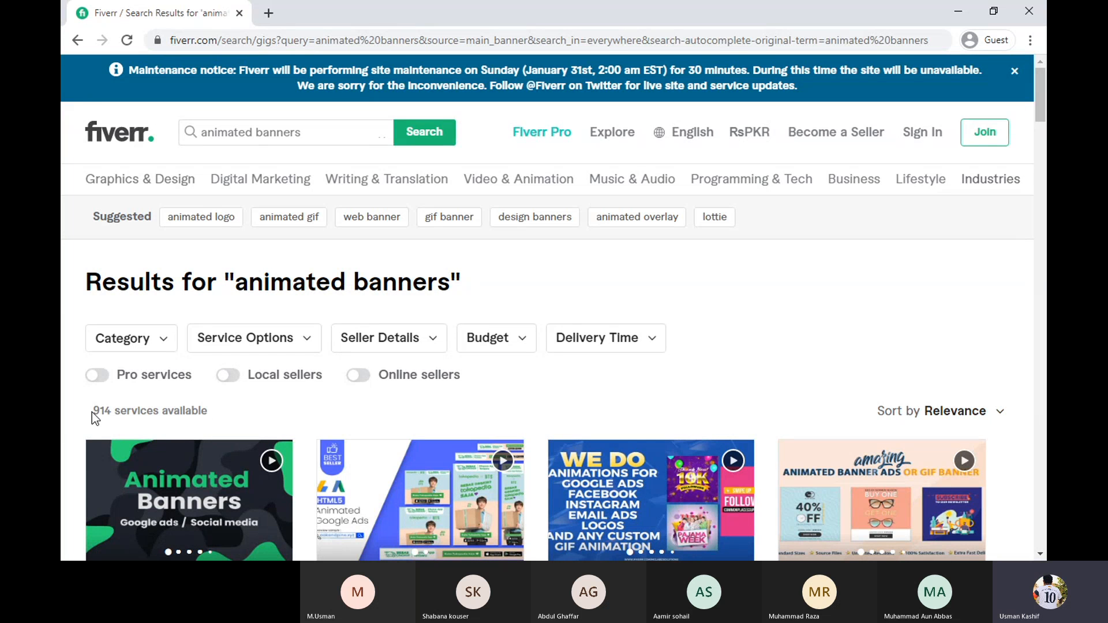
Examine the gig listings for "animated banners", comparing seller levels, ratings and starting prices
{"action": "scroll", "coordinate": [264, 420], "scroll_direction": "down", "scroll_amount": 6}
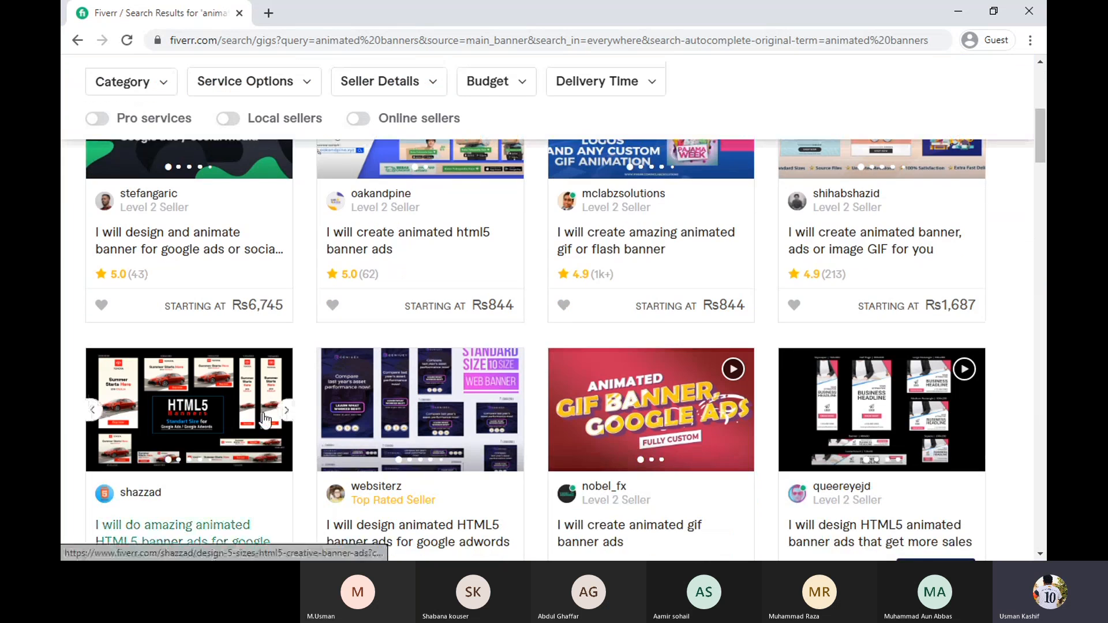
{"action": "scroll", "coordinate": [264, 419], "scroll_direction": "down", "scroll_amount": 6}
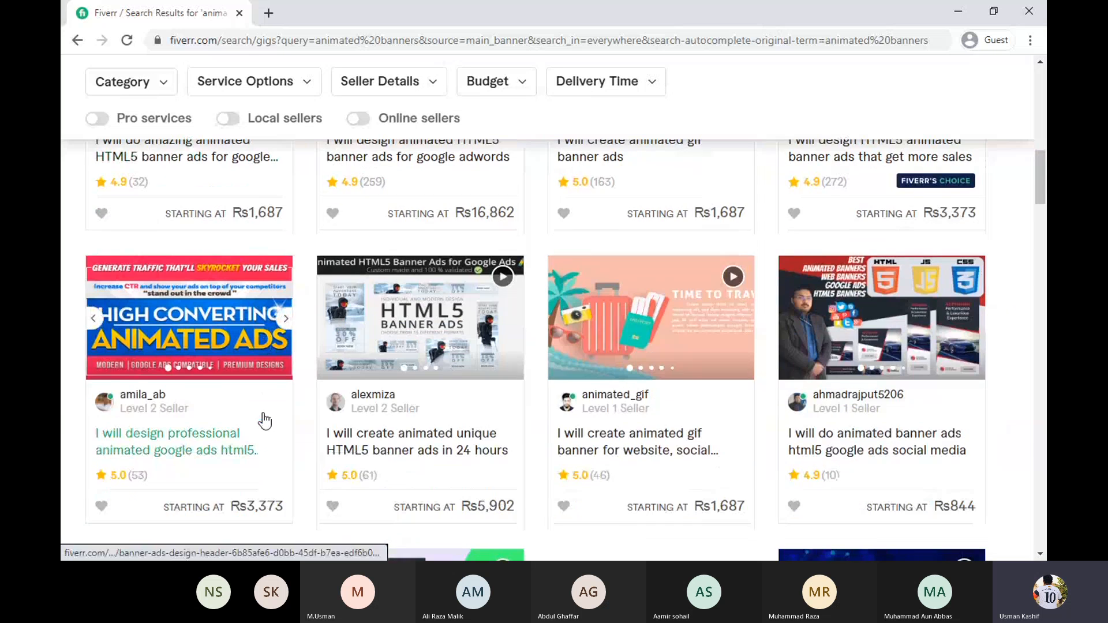
{"action": "scroll", "coordinate": [264, 422], "scroll_direction": "up", "scroll_amount": 3}
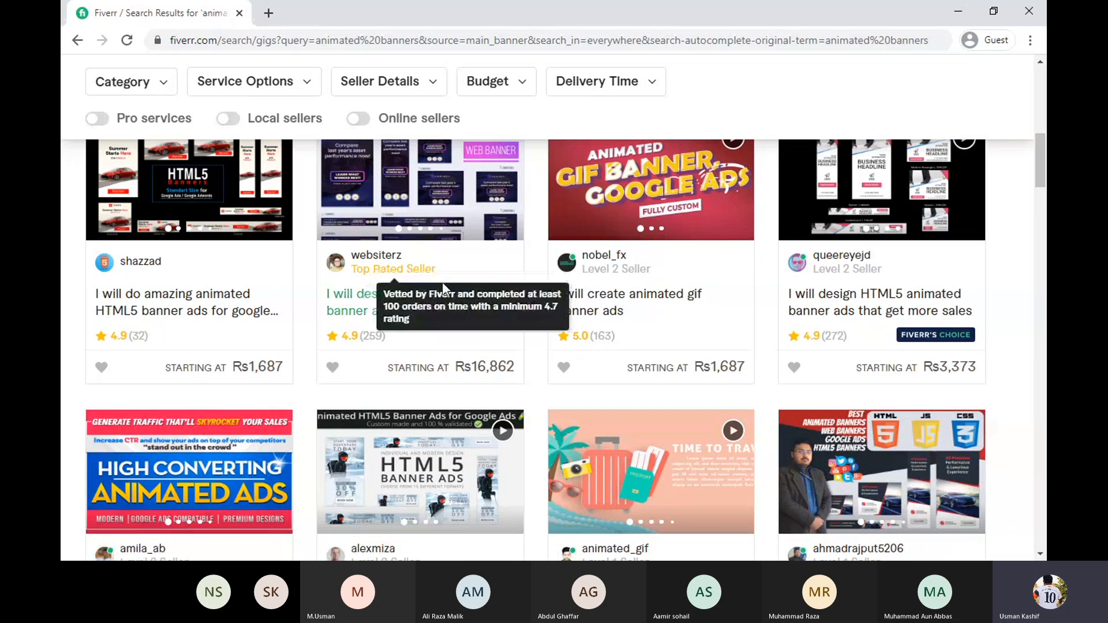
{"action": "scroll", "coordinate": [396, 307], "scroll_direction": "up", "scroll_amount": 1}
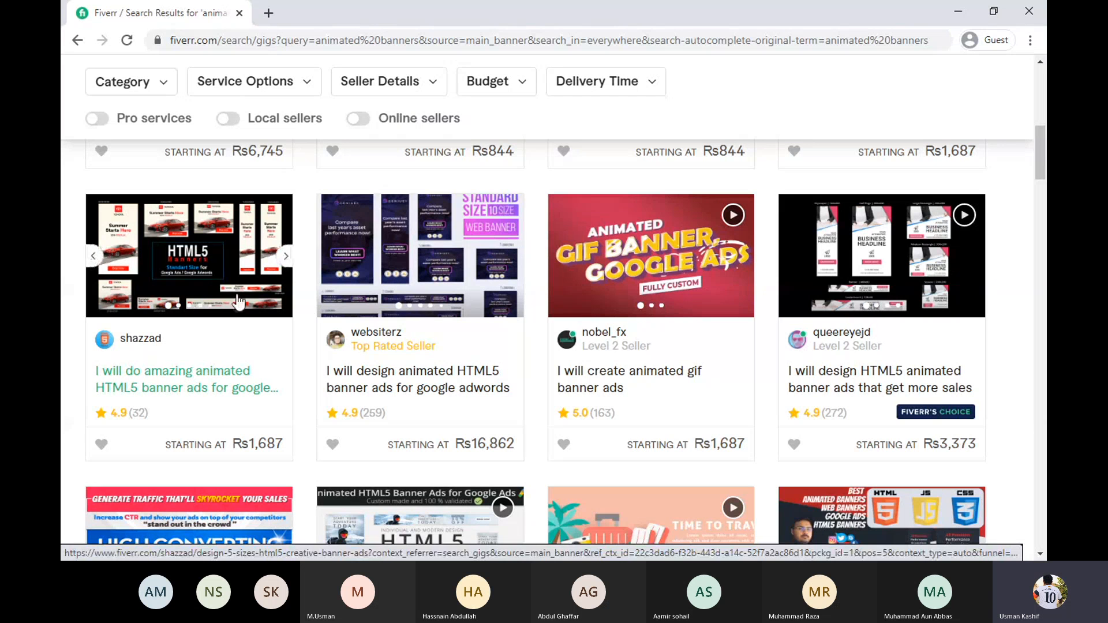
{"action": "scroll", "coordinate": [500, 466], "scroll_direction": "down", "scroll_amount": 4}
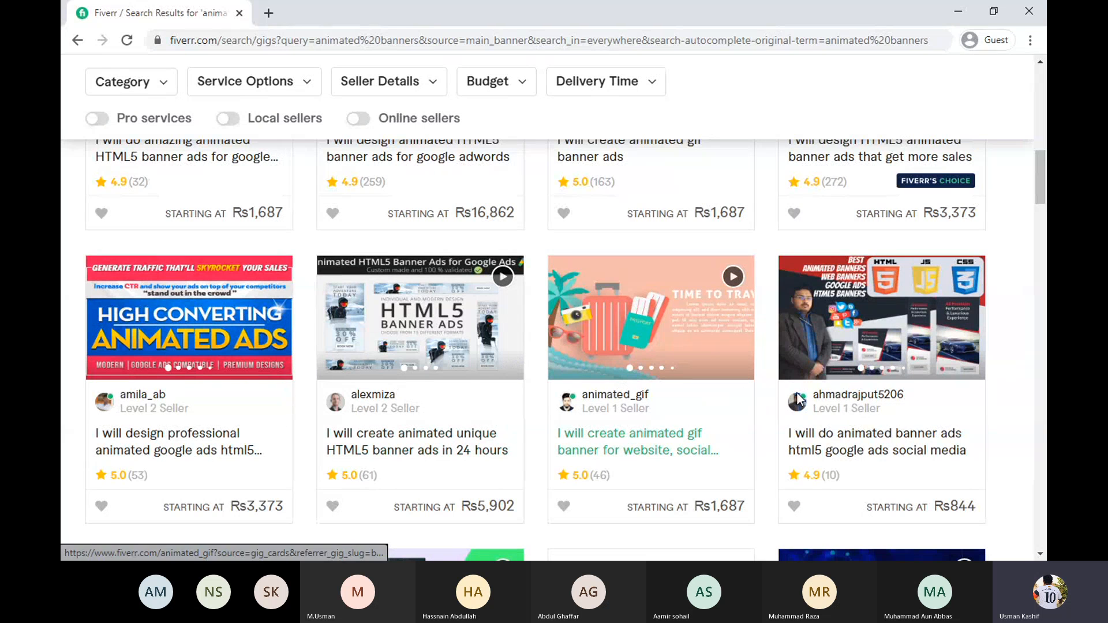
{"action": "scroll", "coordinate": [524, 399], "scroll_direction": "down", "scroll_amount": 8}
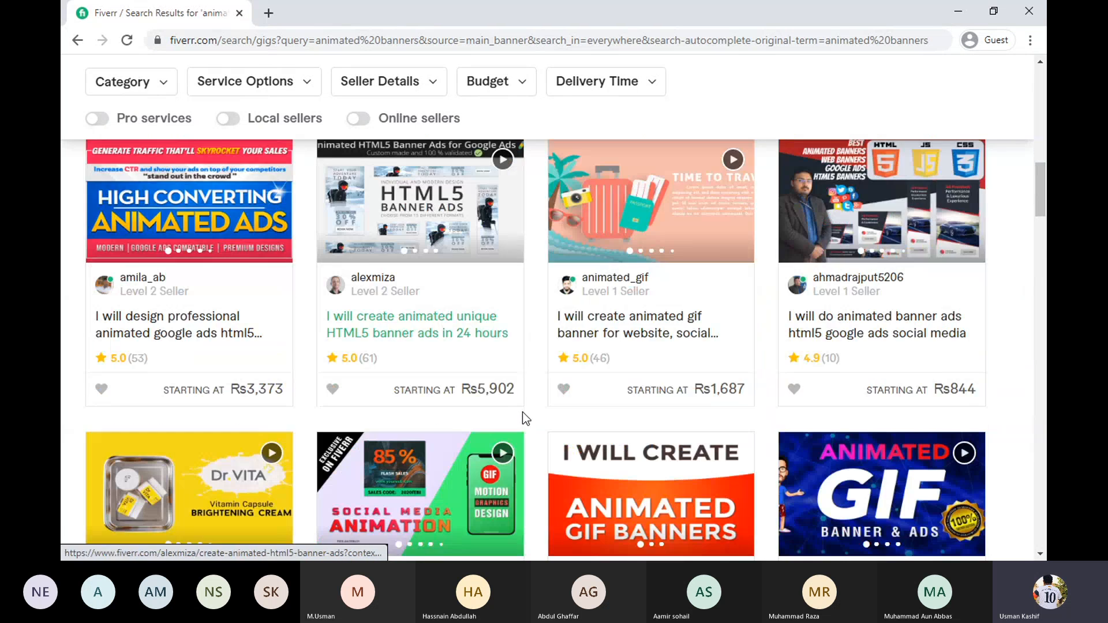
{"action": "scroll", "coordinate": [660, 307], "scroll_direction": "down", "scroll_amount": 1}
{"action": "scroll", "coordinate": [785, 312], "scroll_direction": "up", "scroll_amount": 1}
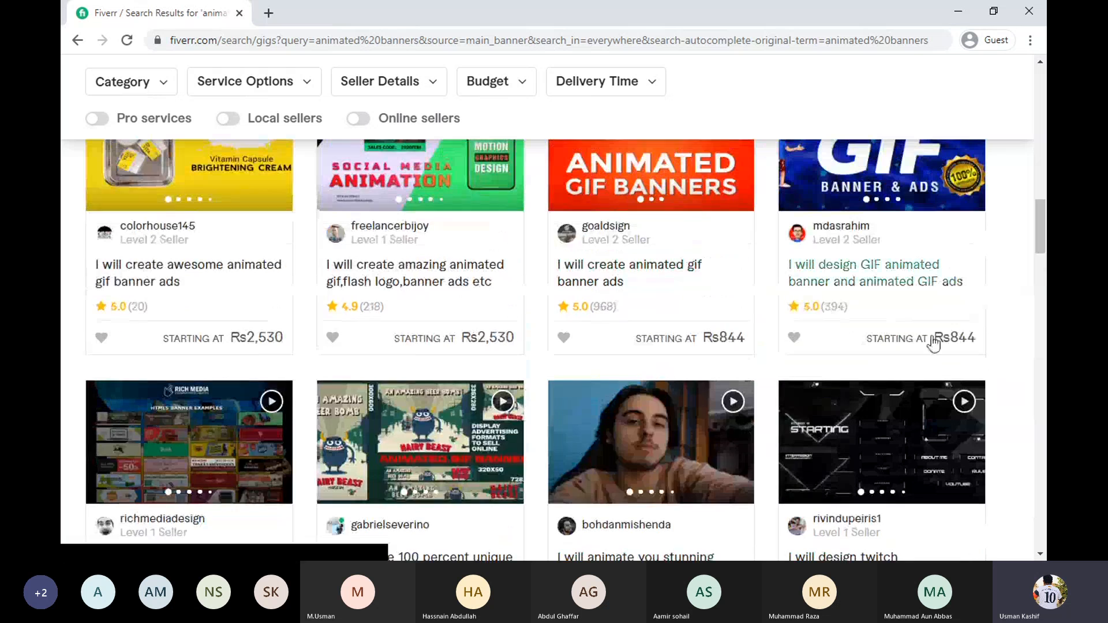
{"action": "scroll", "coordinate": [889, 291], "scroll_direction": "up", "scroll_amount": 4}
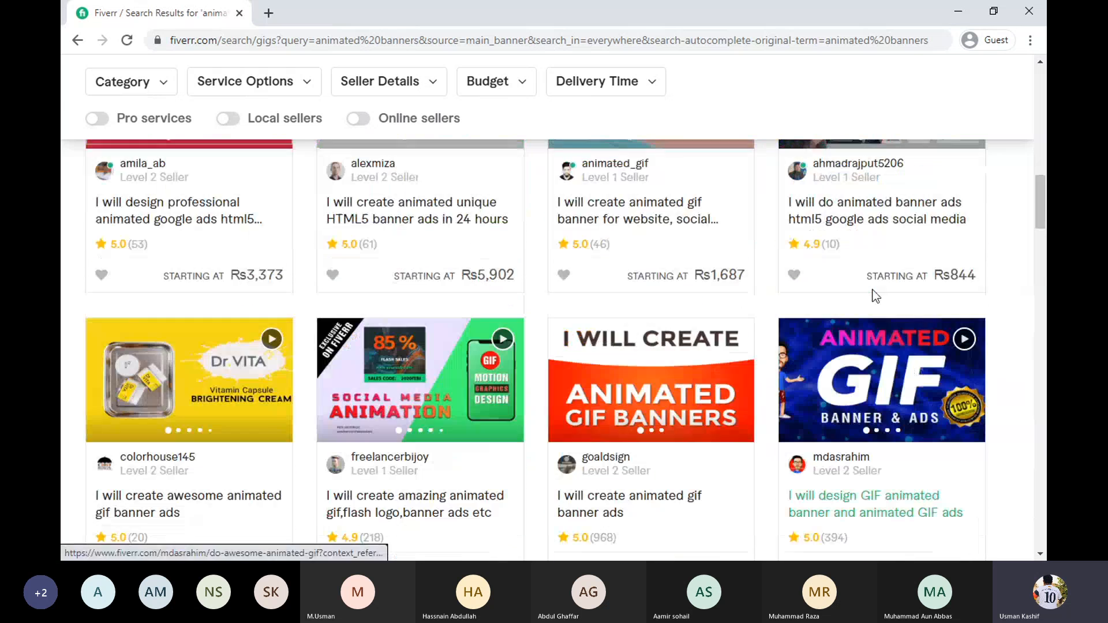
{"action": "scroll", "coordinate": [543, 321], "scroll_direction": "up", "scroll_amount": 7}
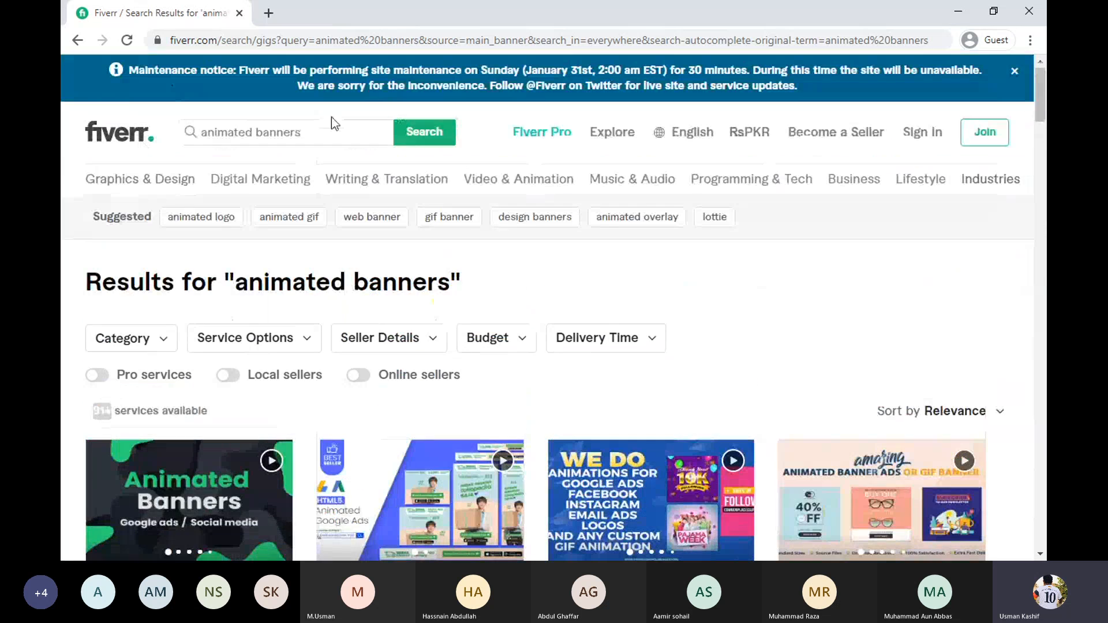
Search Fiverr for the suggested term "animated gif banner" and dismiss the sign-up dialog
{"action": "left_click_drag", "start_coordinate": [323, 132], "coordinate": [144, 138]}
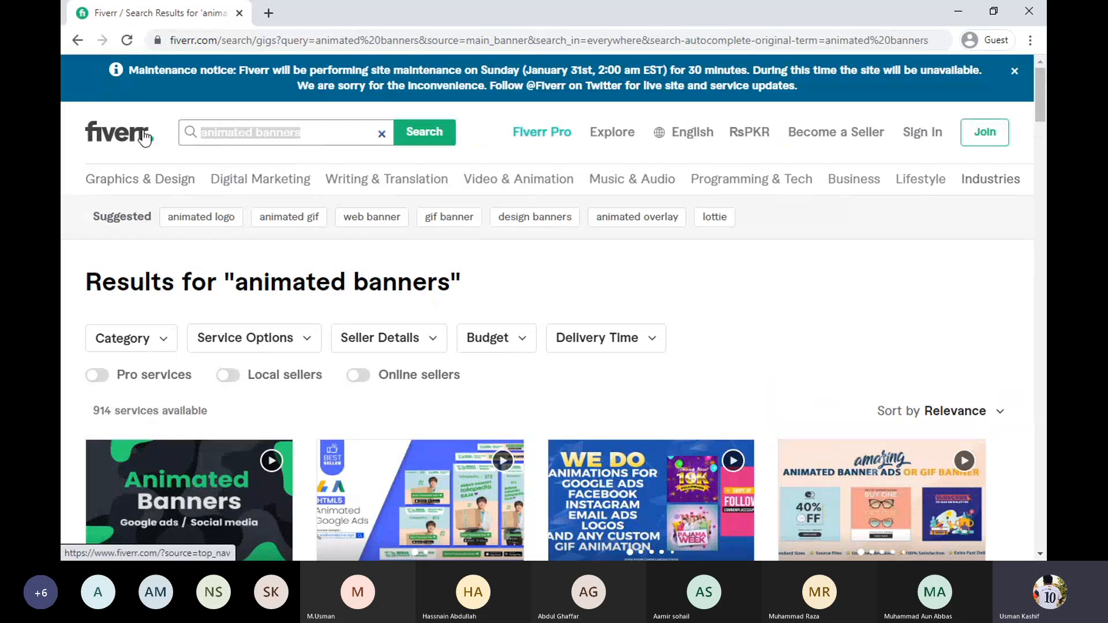
{"action": "type", "text": "gif animate"}
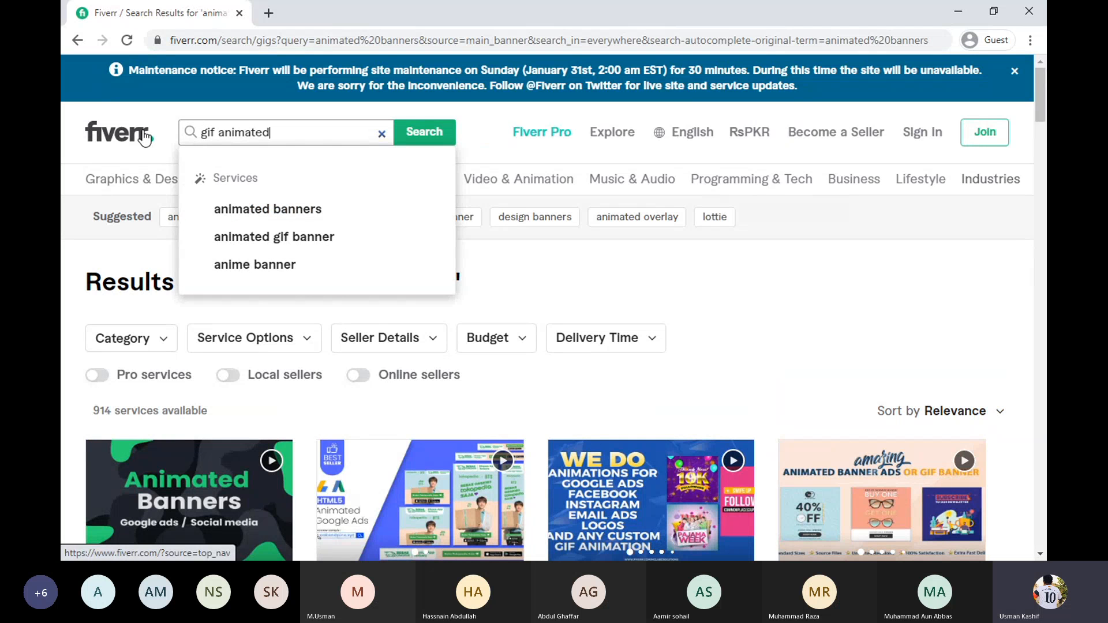
{"action": "type", "text": "d"}
{"action": "key", "text": "Down"}
{"action": "key", "text": "Return"}
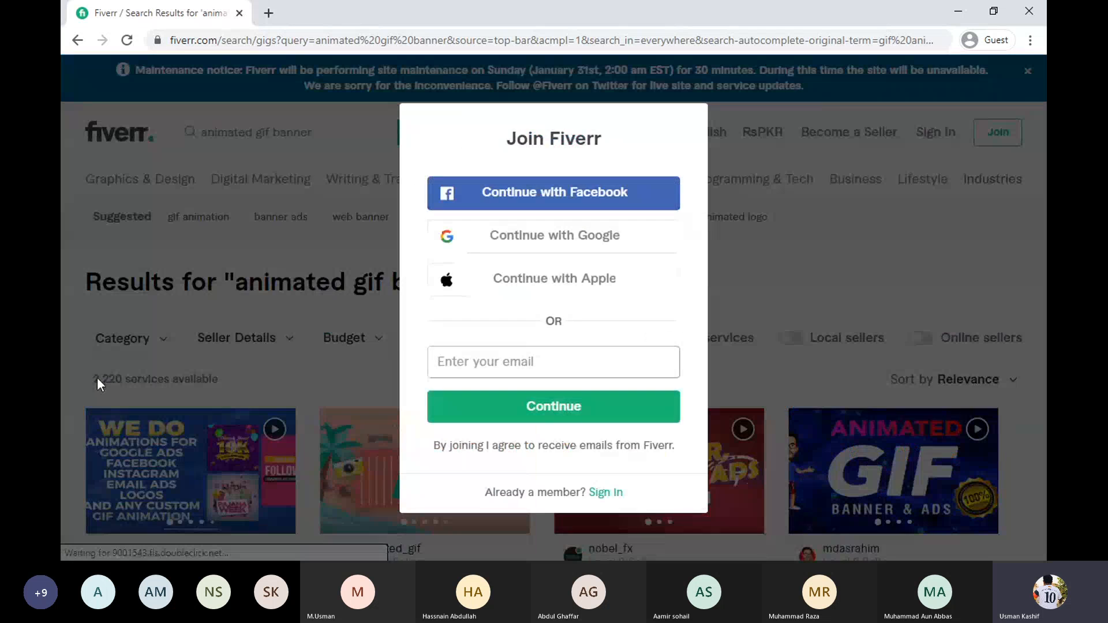
{"action": "left_click", "coordinate": [826, 202]}
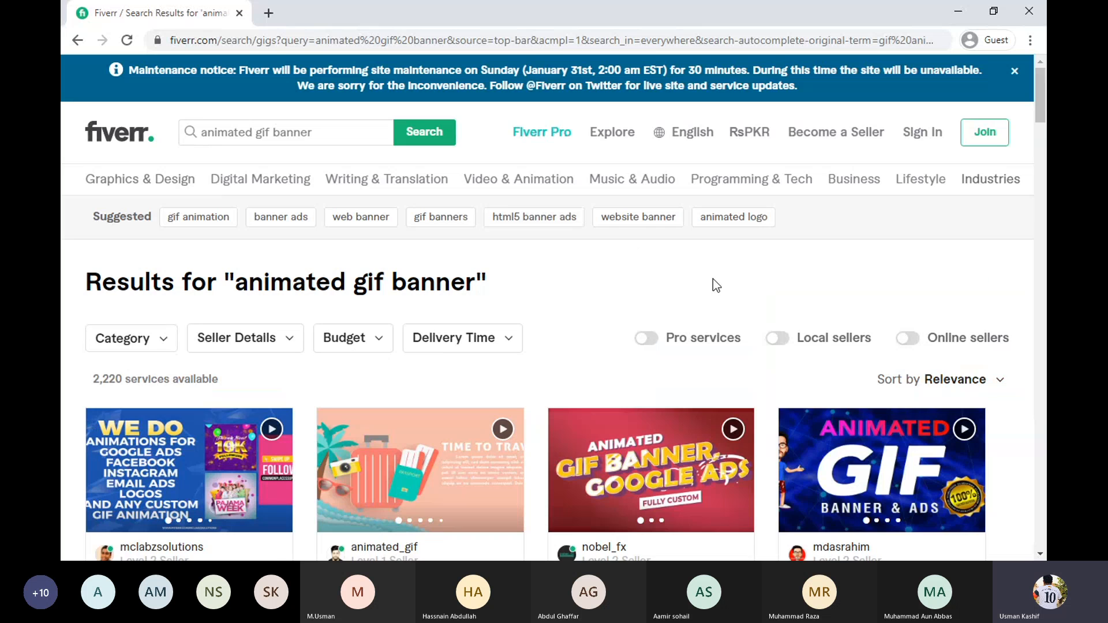
Examine the "animated gif banner" search results, comparing the gig thumbnails, ratings and starting prices
{"action": "scroll", "coordinate": [577, 378], "scroll_direction": "down", "scroll_amount": 4}
{"action": "scroll", "coordinate": [123, 310], "scroll_direction": "up", "scroll_amount": 3}
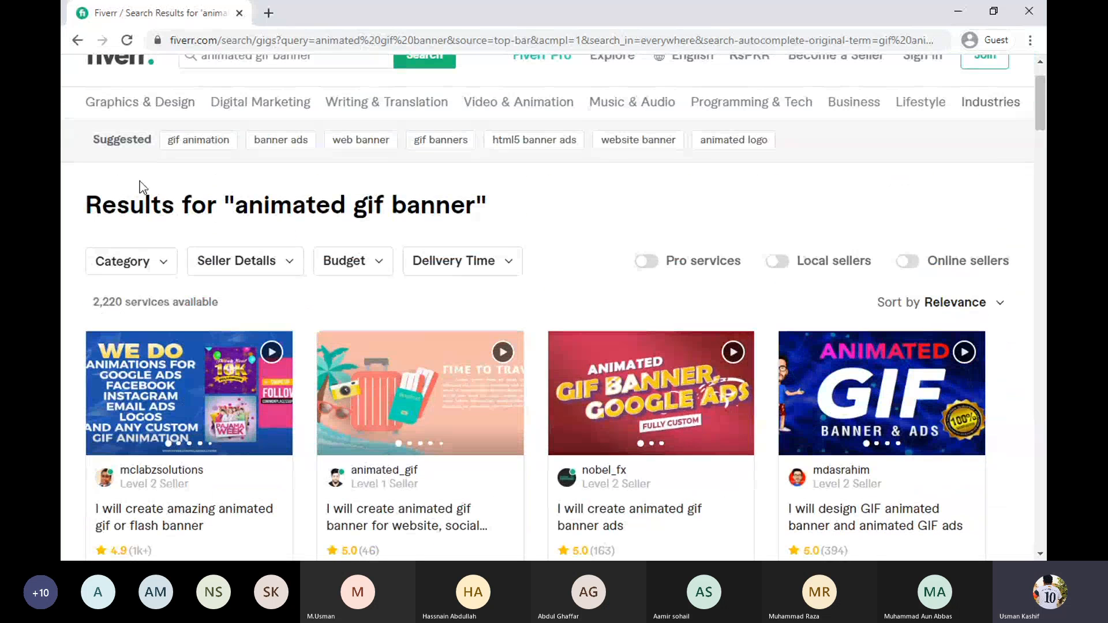
{"action": "left_click_drag", "start_coordinate": [270, 213], "coordinate": [454, 203]}
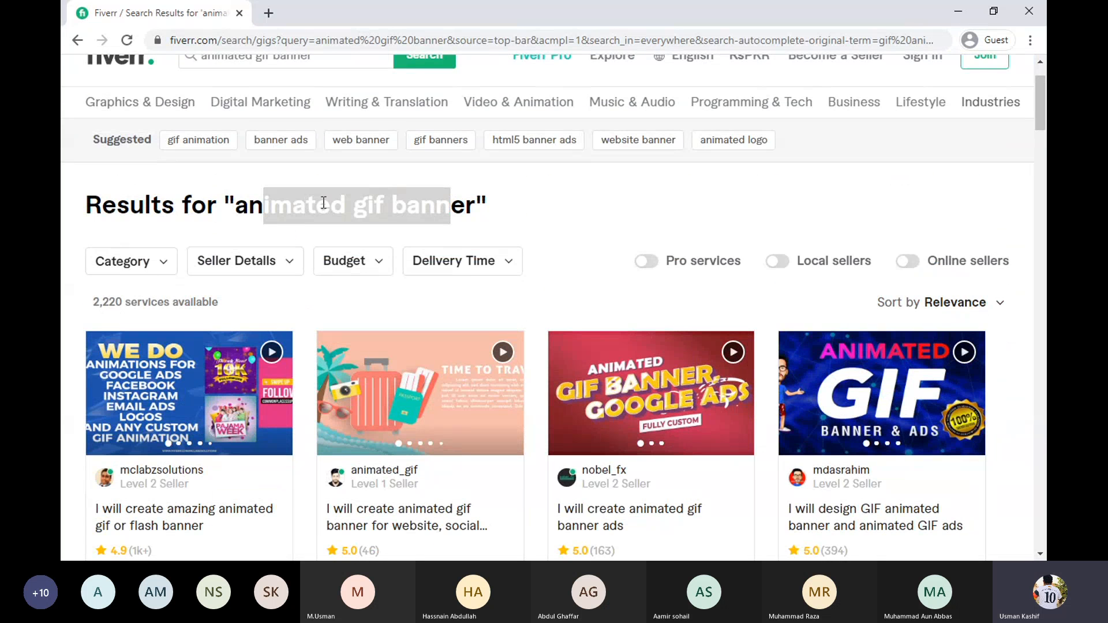
{"action": "scroll", "coordinate": [536, 226], "scroll_direction": "down", "scroll_amount": 10}
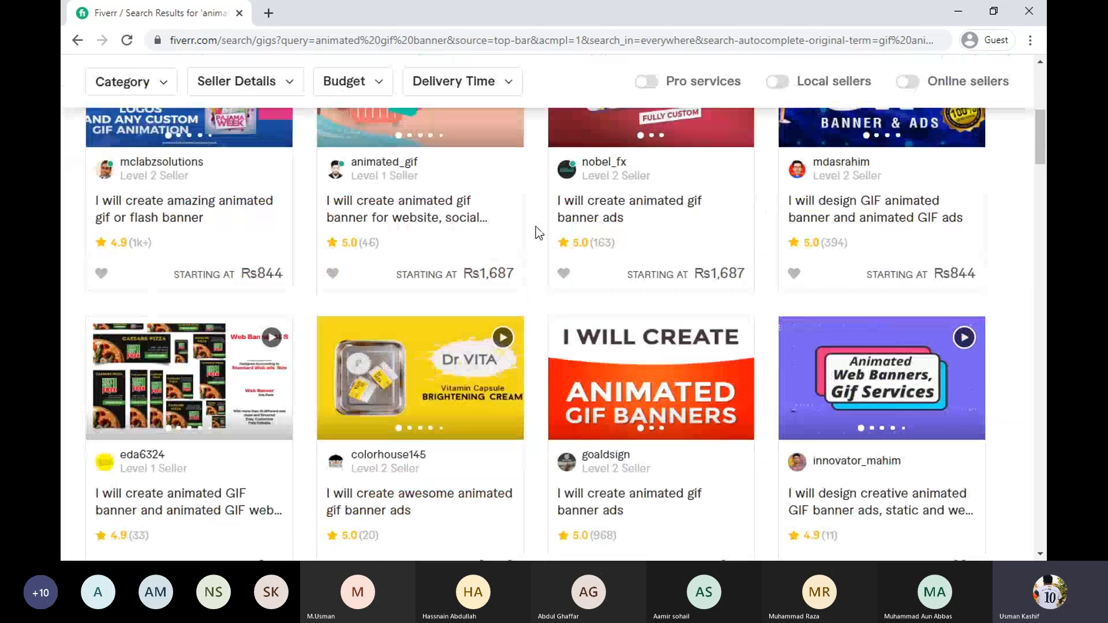
{"action": "scroll", "coordinate": [536, 227], "scroll_direction": "down", "scroll_amount": 5}
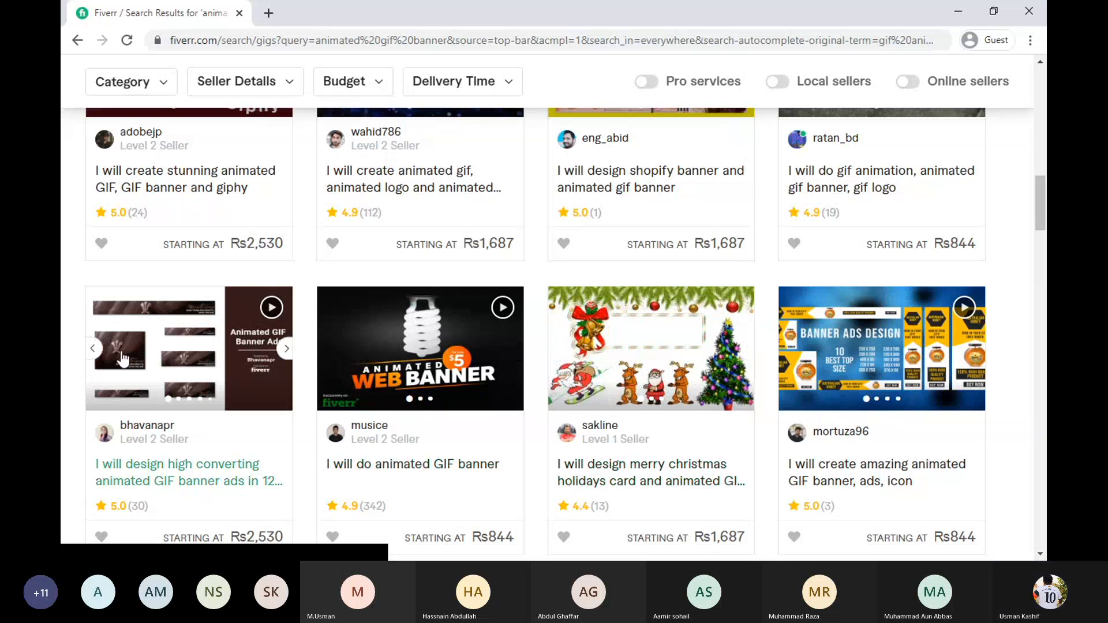
{"action": "scroll", "coordinate": [1020, 414], "scroll_direction": "up", "scroll_amount": 5}
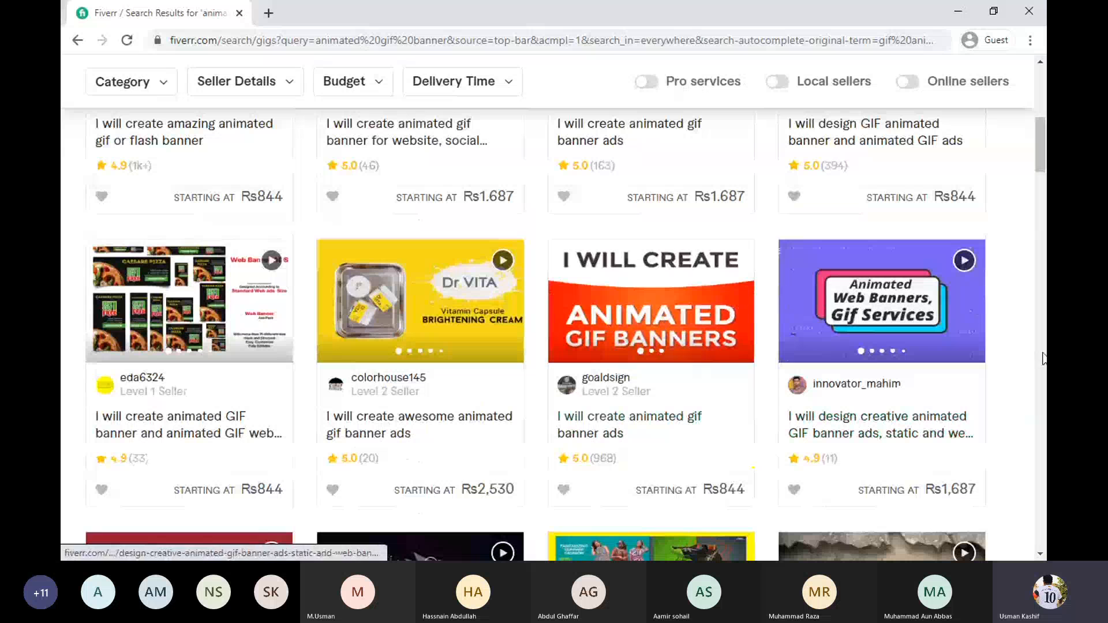
Open the animated GIF web banner ads gig with the pizza banners thumbnail and play its video muted
{"action": "left_click", "coordinate": [224, 310]}
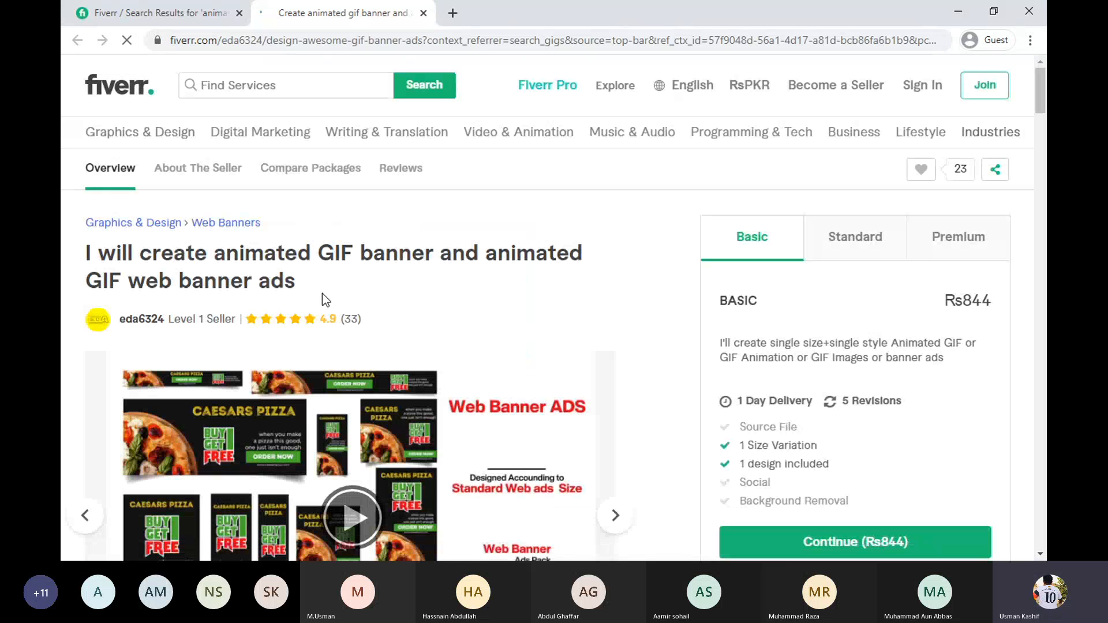
{"action": "scroll", "coordinate": [369, 356], "scroll_direction": "down", "scroll_amount": 3}
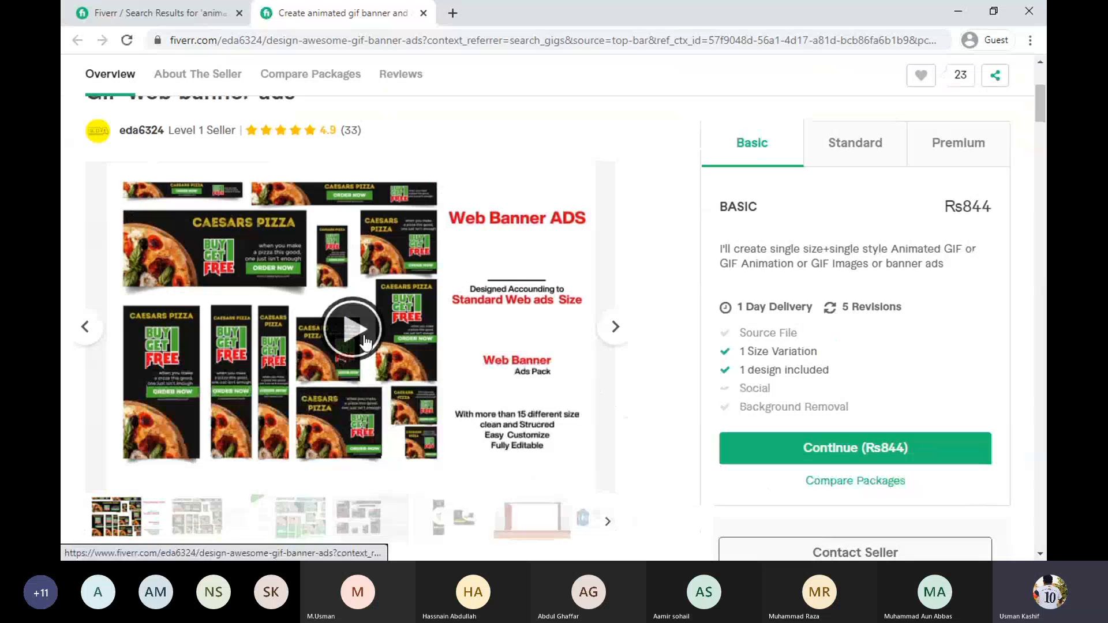
{"action": "left_click", "coordinate": [354, 334]}
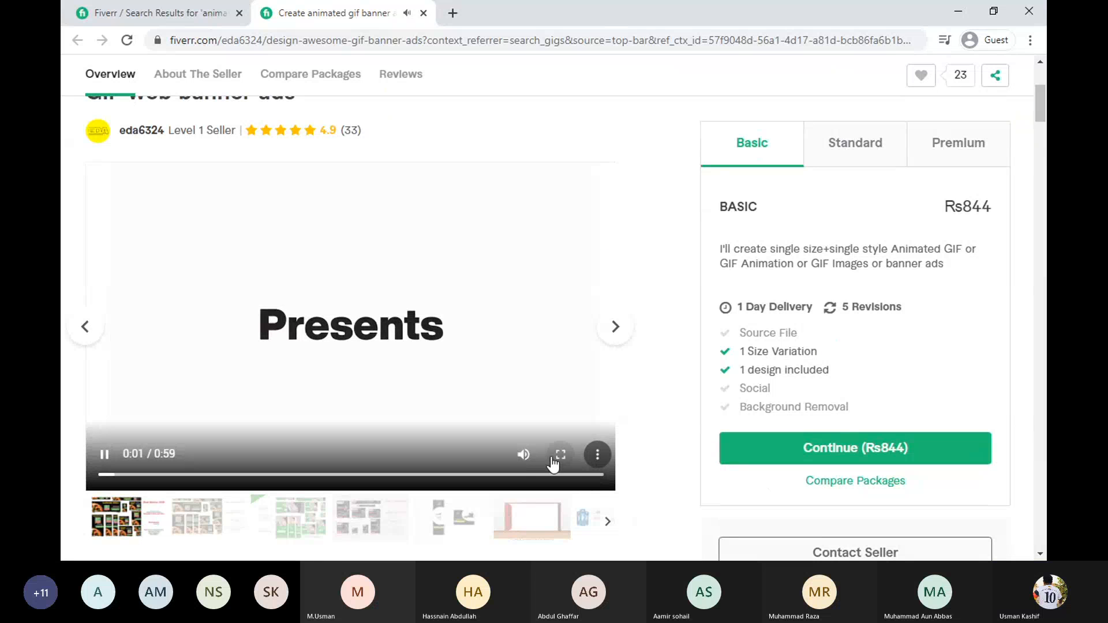
{"action": "left_click", "coordinate": [523, 455]}
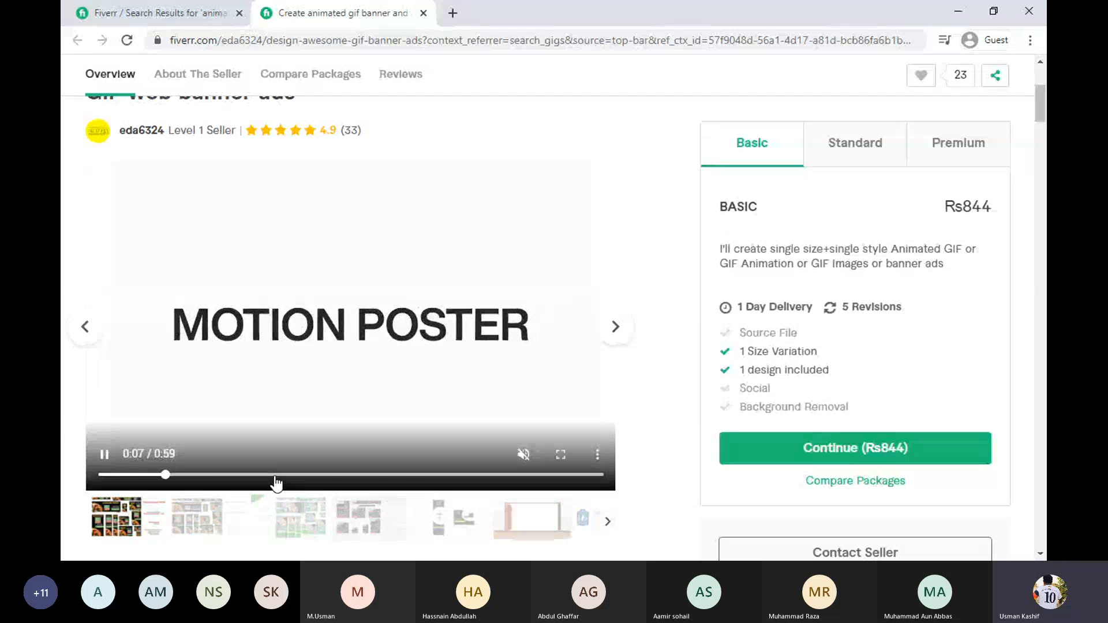
Skip ahead through the gig's video and view it briefly in full screen
{"action": "left_click", "coordinate": [278, 475]}
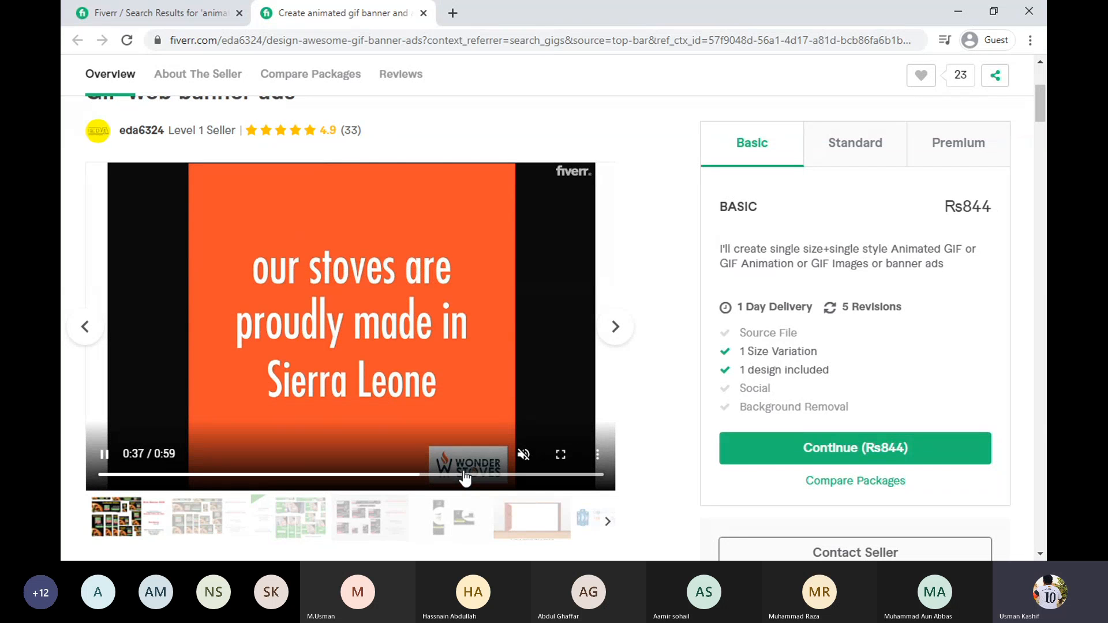
{"action": "left_click", "coordinate": [493, 474]}
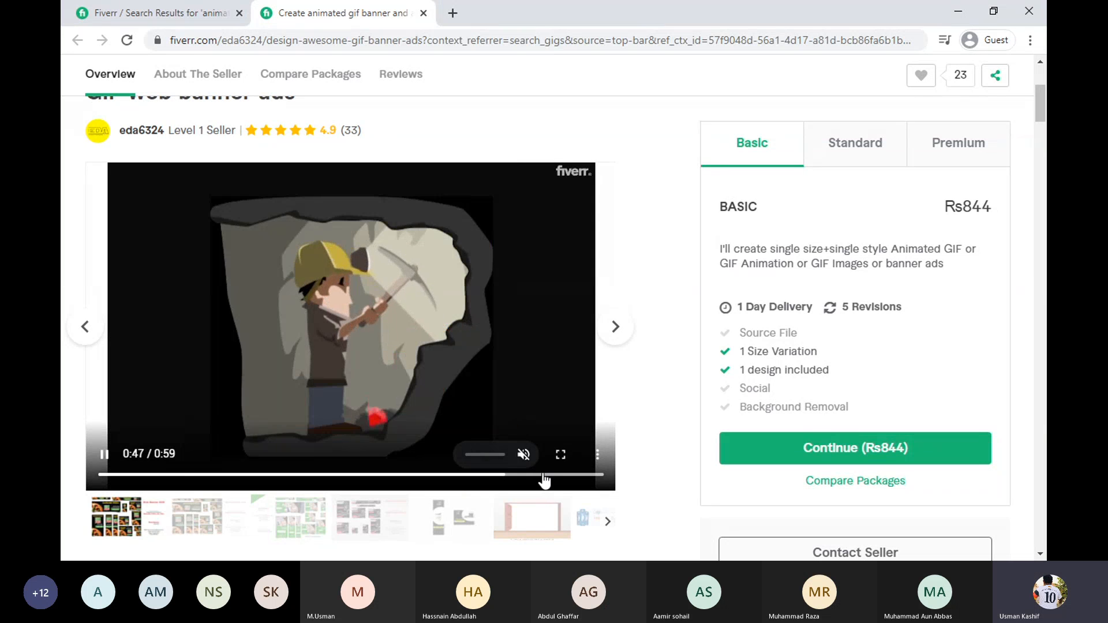
{"action": "key", "text": "f"}
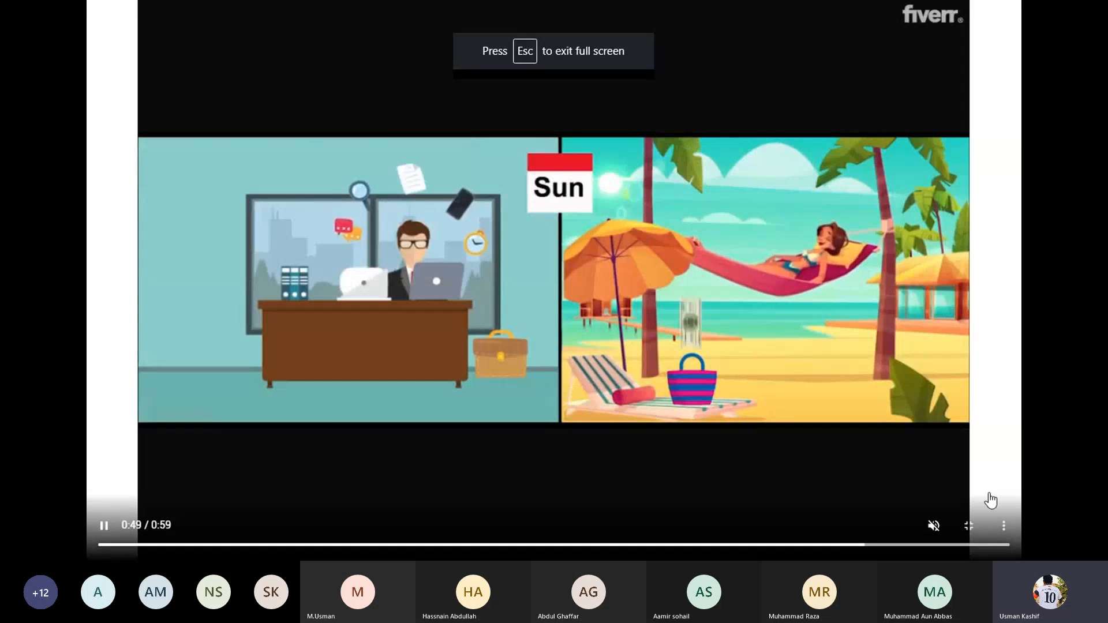
{"action": "left_click", "coordinate": [969, 526]}
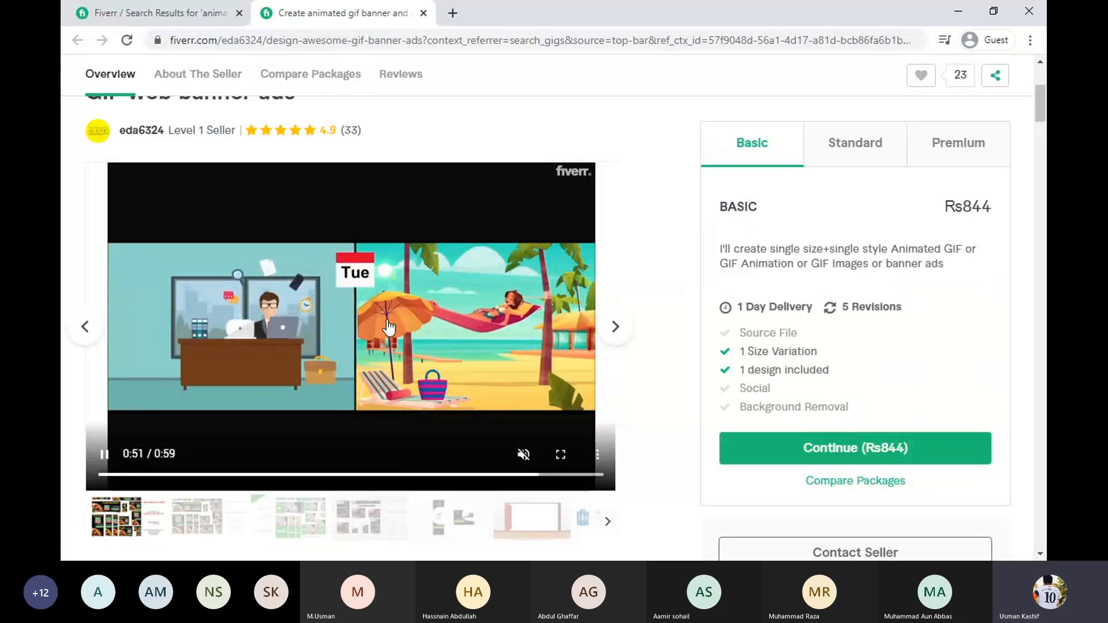
Review the gig's description and list of banner sizes, close the gig, and return to the start of the search results
{"action": "scroll", "coordinate": [388, 327], "scroll_direction": "down", "scroll_amount": 8}
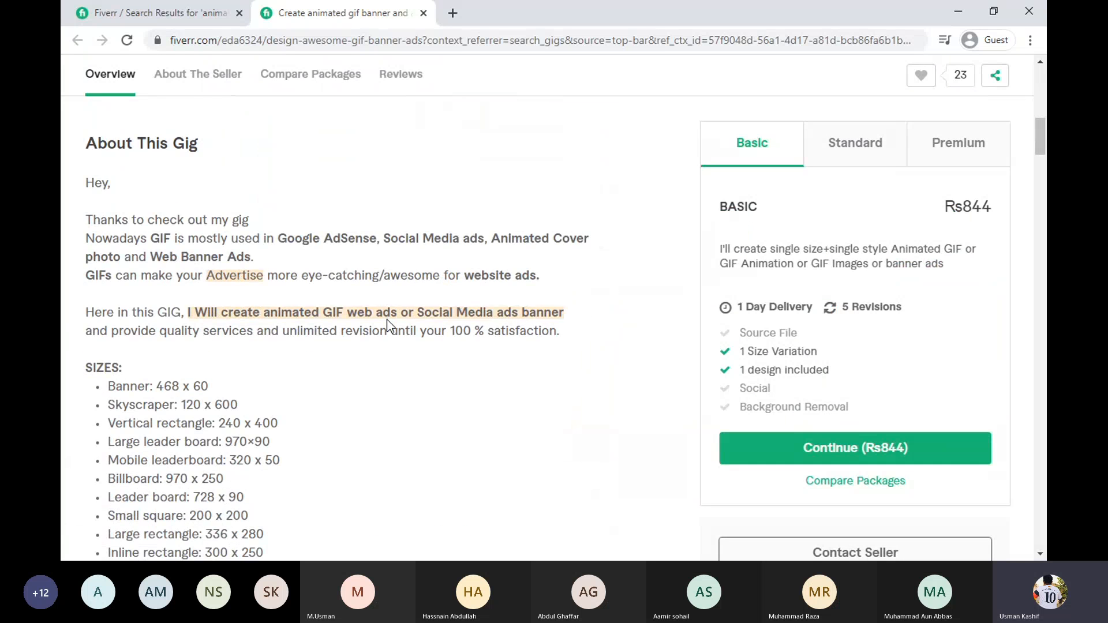
{"action": "scroll", "coordinate": [388, 325], "scroll_direction": "down", "scroll_amount": 5}
{"action": "scroll", "coordinate": [458, 325], "scroll_direction": "up", "scroll_amount": 12}
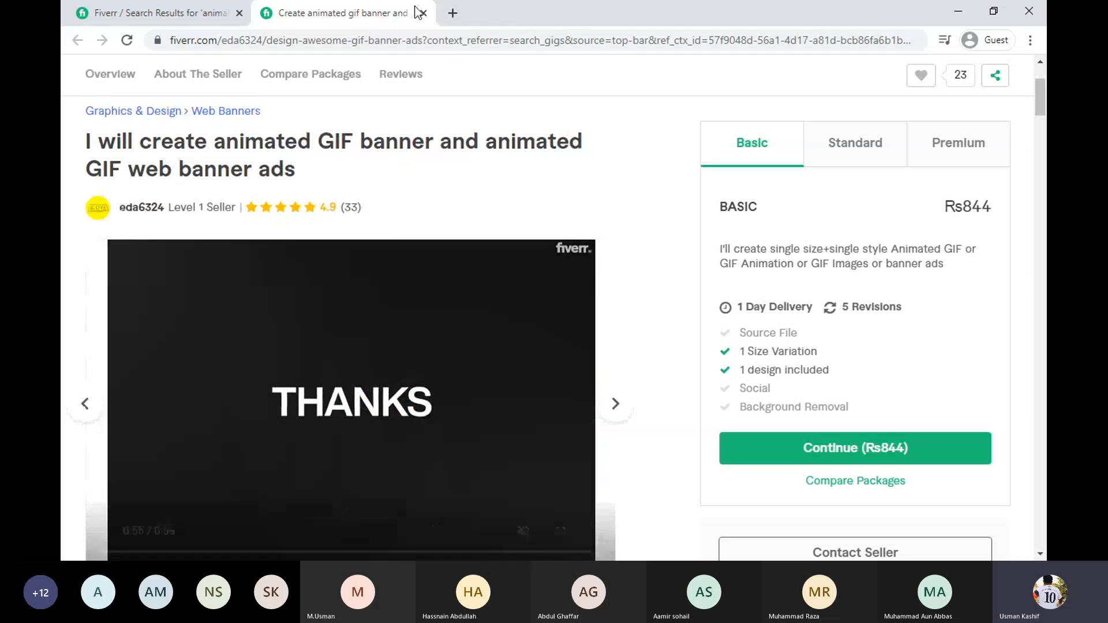
{"action": "left_click", "coordinate": [422, 13]}
{"action": "scroll", "coordinate": [485, 273], "scroll_direction": "up", "scroll_amount": 4}
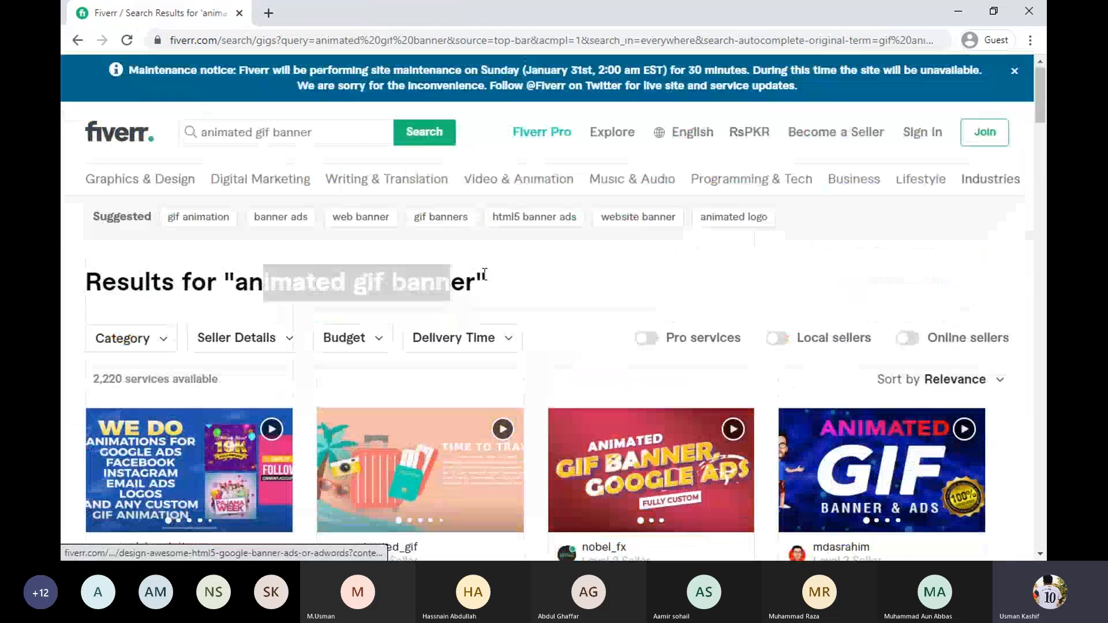
Search Google for "google ad banner sizes" in a new tab and open the "Top 10 AdWords Banner Sizes" article
{"action": "left_click", "coordinate": [267, 14]}
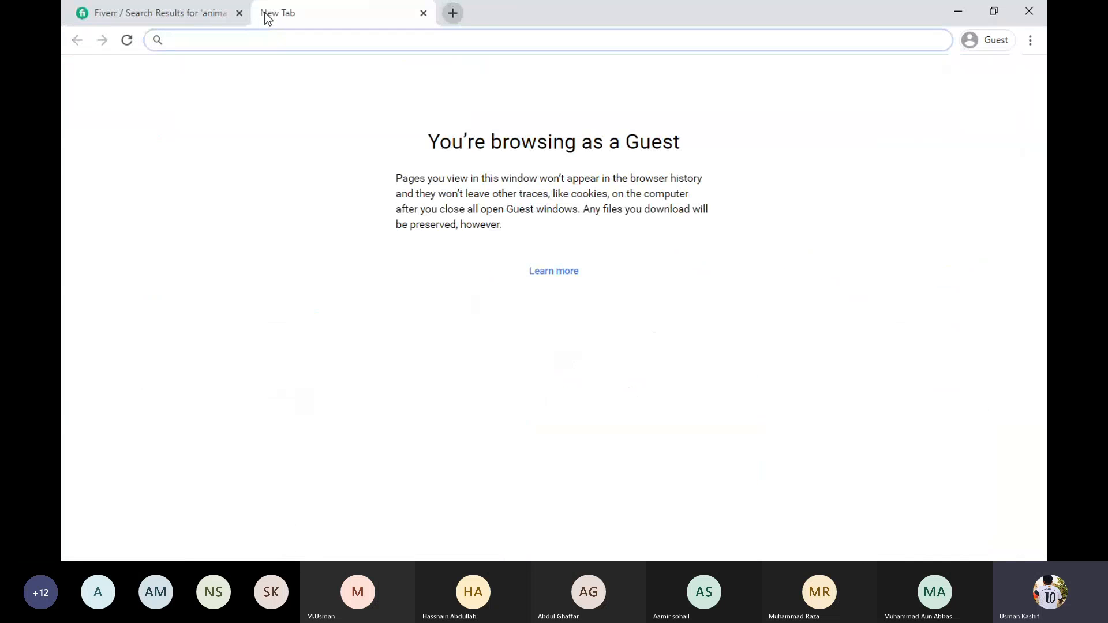
{"action": "type", "text": "ani"}
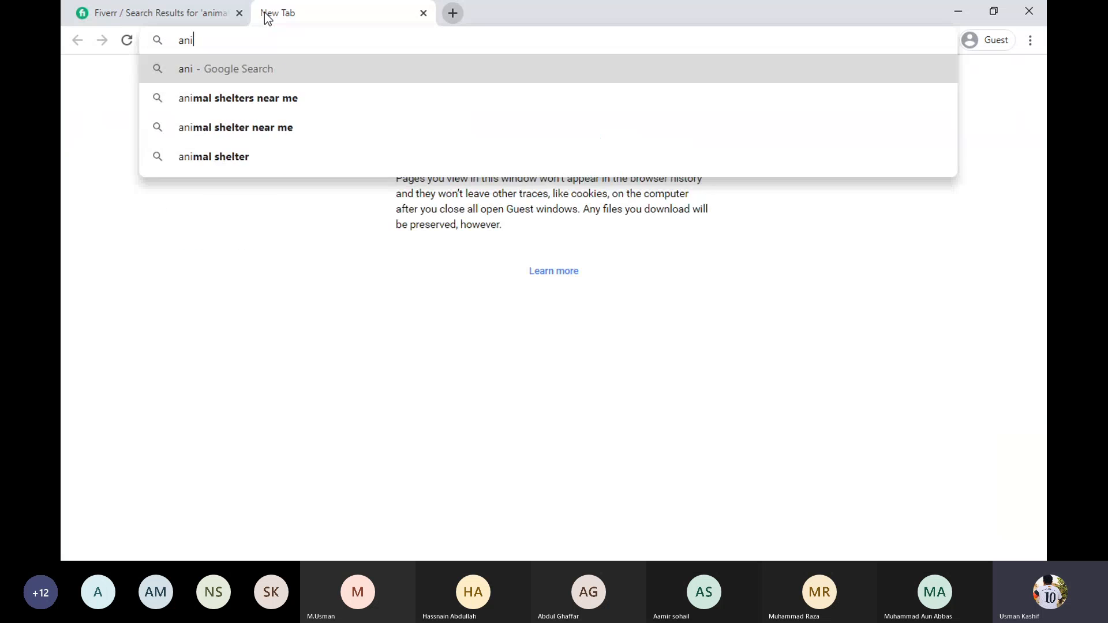
{"action": "key", "text": "BackSpace"}
{"action": "key", "text": "BackSpace"}
{"action": "key", "text": "BackSpace"}
{"action": "type", "text": "google"}
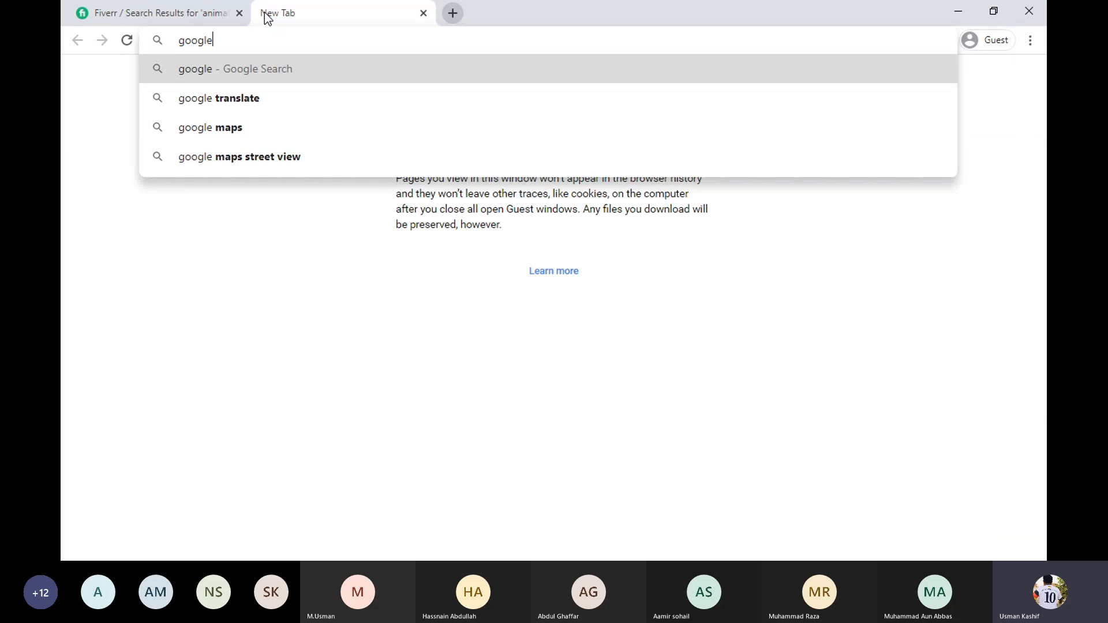
{"action": "type", "text": " ad banner sizes"}
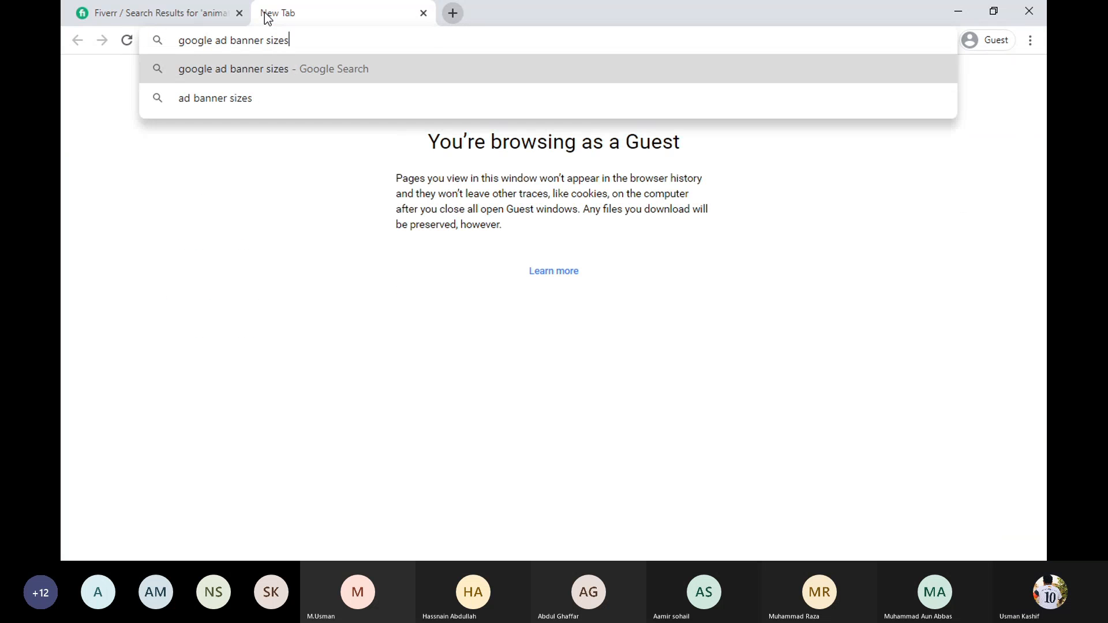
{"action": "key", "text": "Return"}
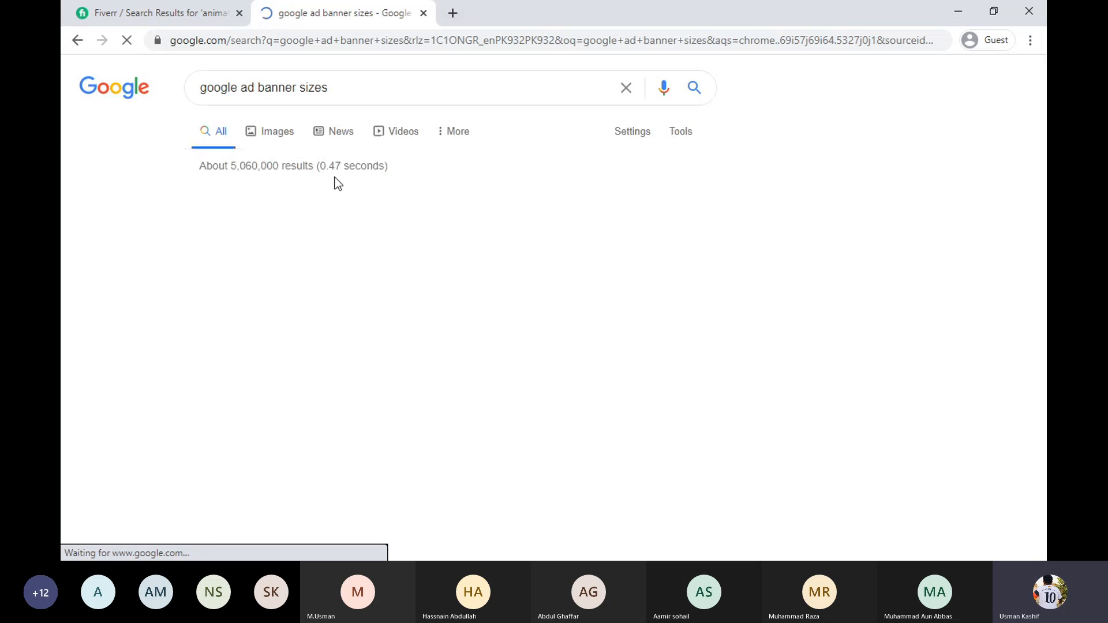
{"action": "left_click_drag", "start_coordinate": [249, 236], "coordinate": [385, 459]}
{"action": "left_click", "coordinate": [386, 459]}
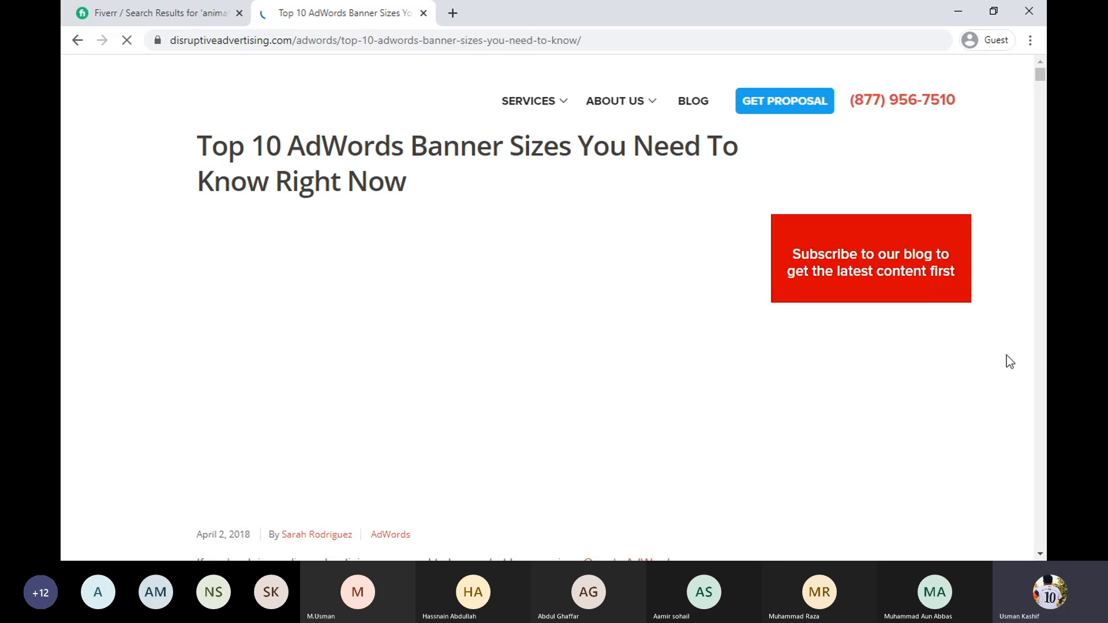
Examine the article's lists of most common AdWords display ad sizes and top performing banner sizes with their layout pictures
{"action": "scroll", "coordinate": [840, 337], "scroll_direction": "down", "scroll_amount": 4}
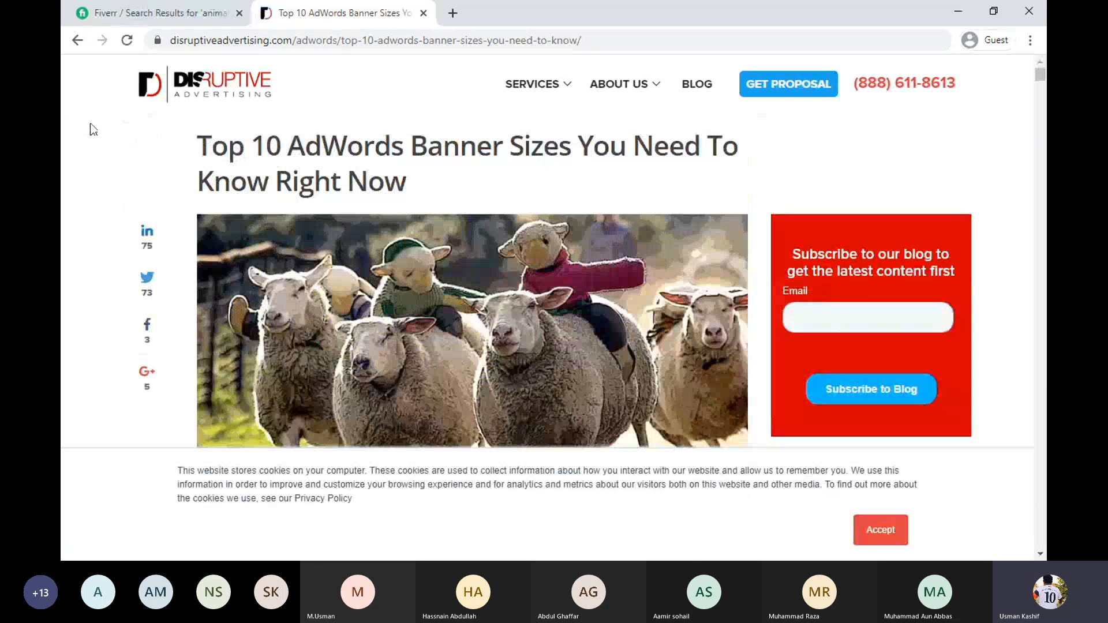
{"action": "scroll", "coordinate": [516, 162], "scroll_direction": "down", "scroll_amount": 15}
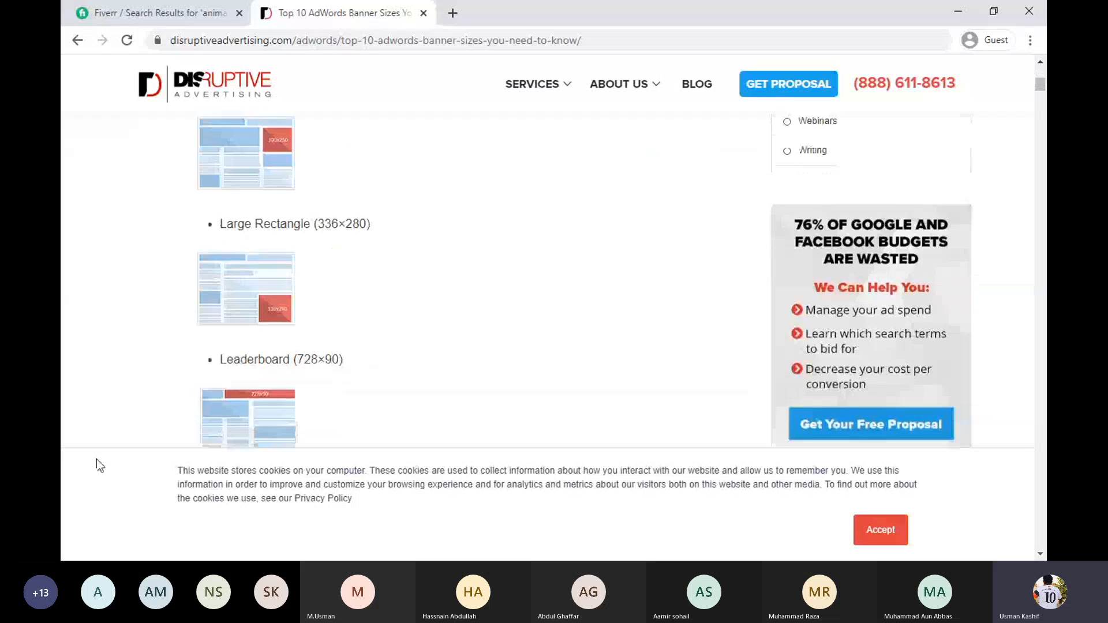
{"action": "scroll", "coordinate": [262, 346], "scroll_direction": "up", "scroll_amount": 15}
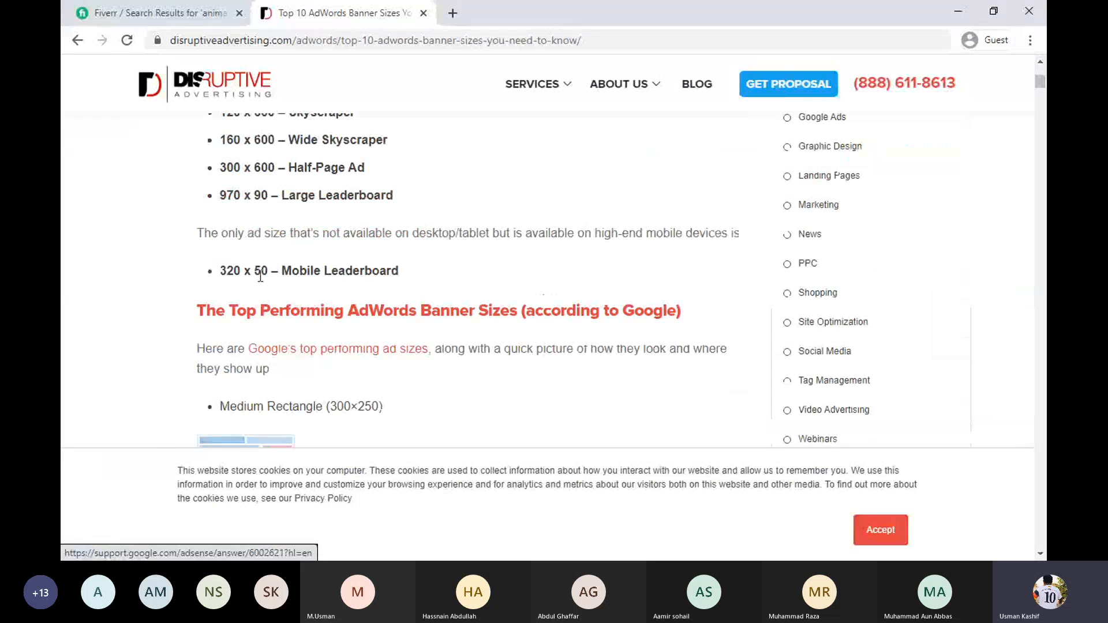
{"action": "scroll", "coordinate": [261, 276], "scroll_direction": "down", "scroll_amount": 5}
{"action": "scroll", "coordinate": [240, 275], "scroll_direction": "up", "scroll_amount": 1}
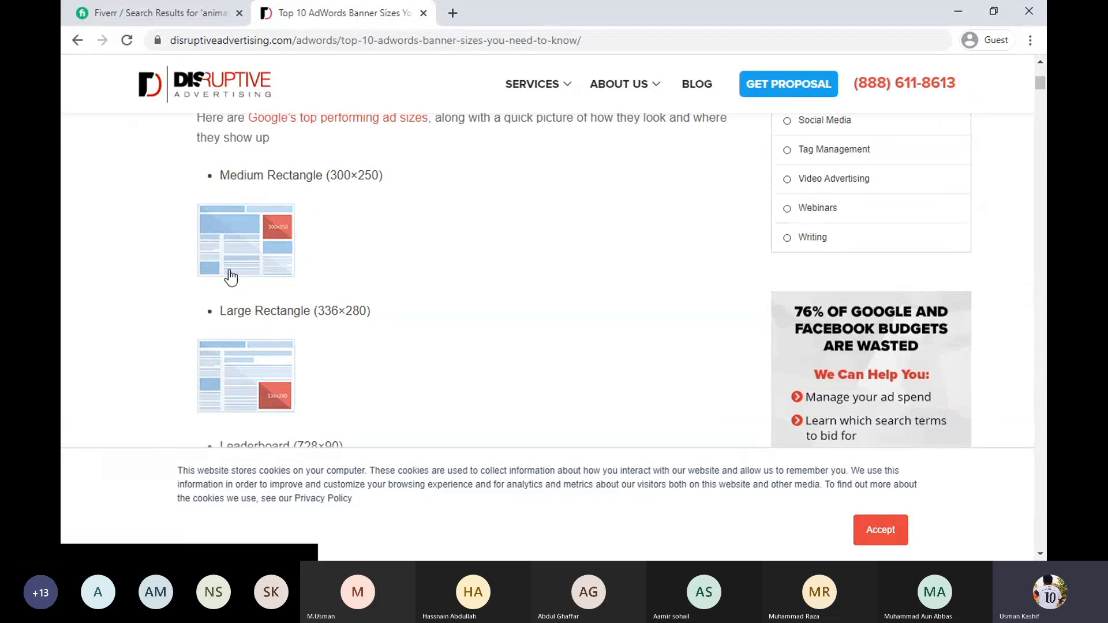
{"action": "scroll", "coordinate": [564, 275], "scroll_direction": "down", "scroll_amount": 3}
{"action": "scroll", "coordinate": [440, 292], "scroll_direction": "up", "scroll_amount": 4}
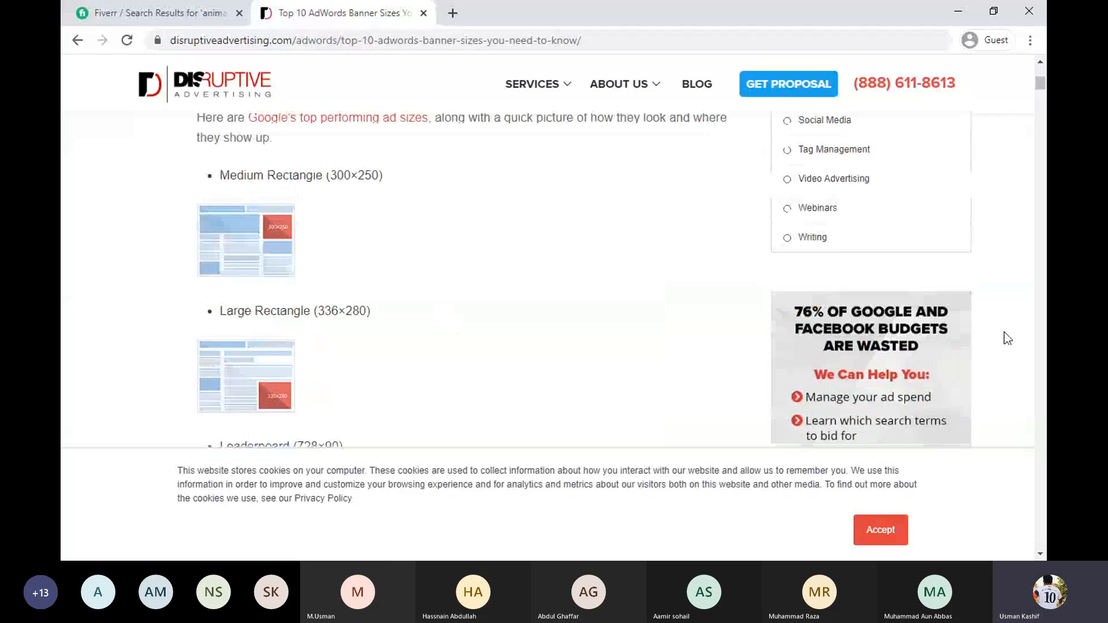
{"action": "scroll", "coordinate": [780, 371], "scroll_direction": "down", "scroll_amount": 3}
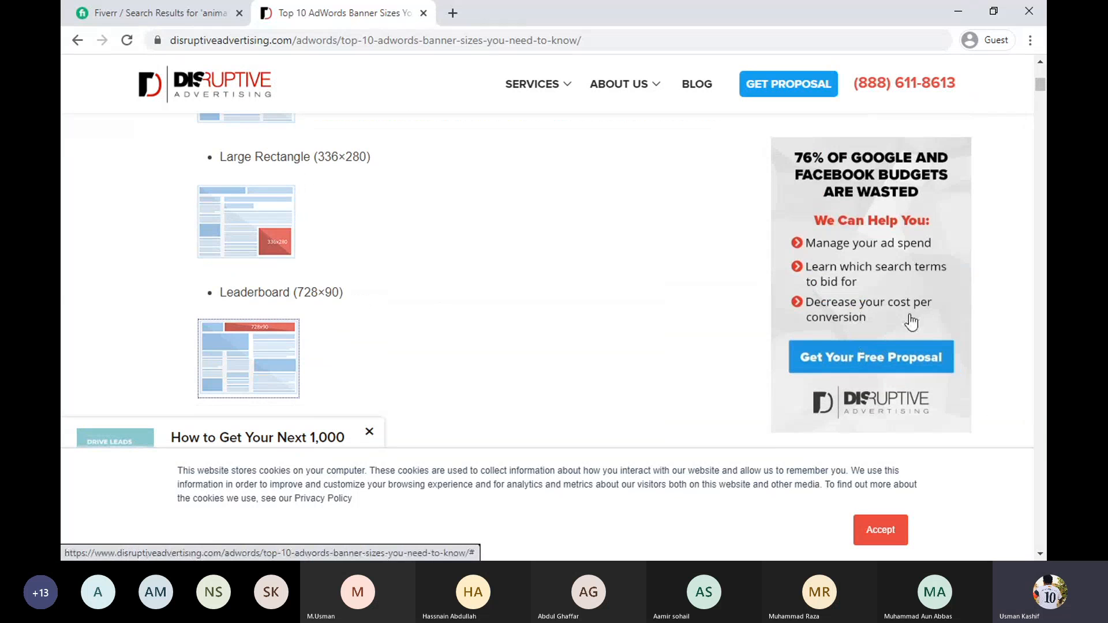
{"action": "scroll", "coordinate": [359, 364], "scroll_direction": "up", "scroll_amount": 3}
{"action": "scroll", "coordinate": [254, 271], "scroll_direction": "up", "scroll_amount": 1}
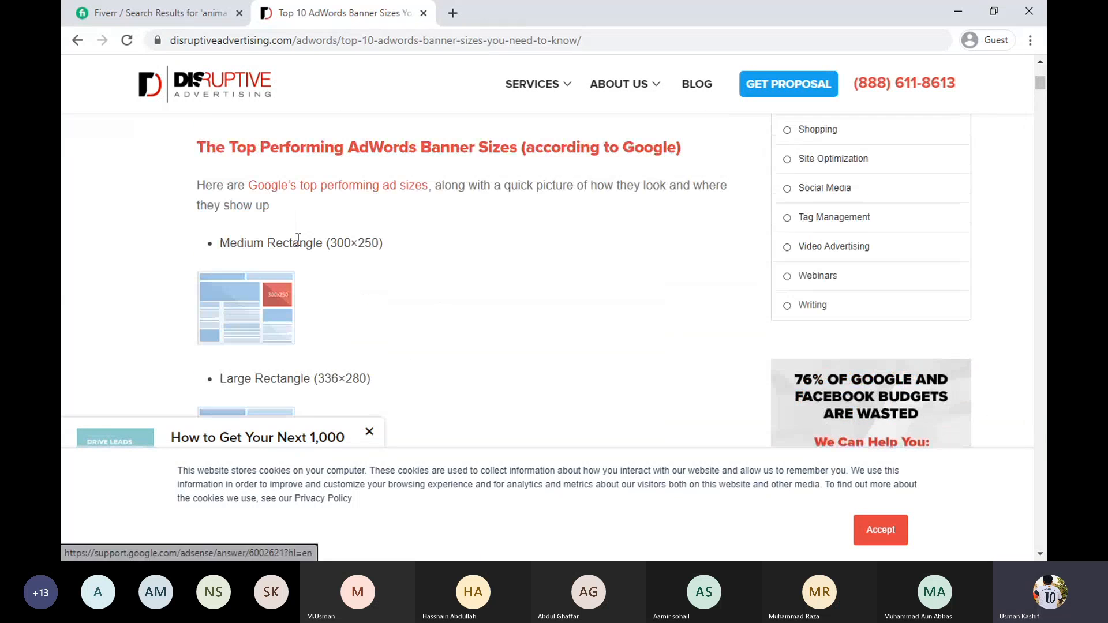
{"action": "scroll", "coordinate": [273, 329], "scroll_direction": "down", "scroll_amount": 3}
{"action": "scroll", "coordinate": [266, 328], "scroll_direction": "down", "scroll_amount": 4}
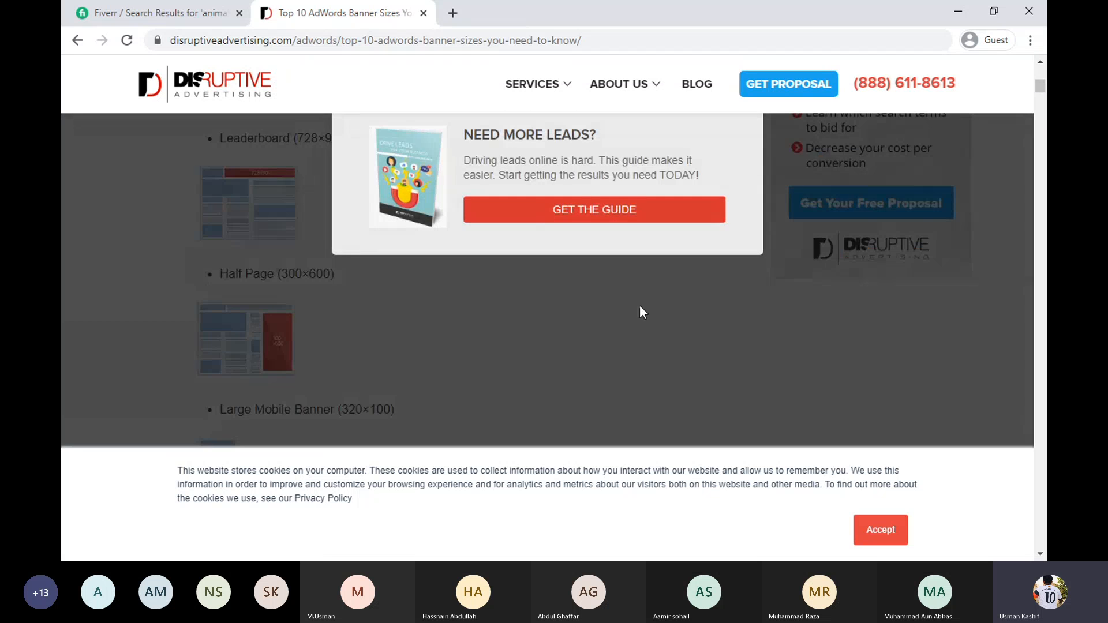
Dismiss the lead guide pop-up and accept the website's cookies
{"action": "left_click", "coordinate": [198, 339]}
{"action": "scroll", "coordinate": [267, 354], "scroll_direction": "down", "scroll_amount": 6}
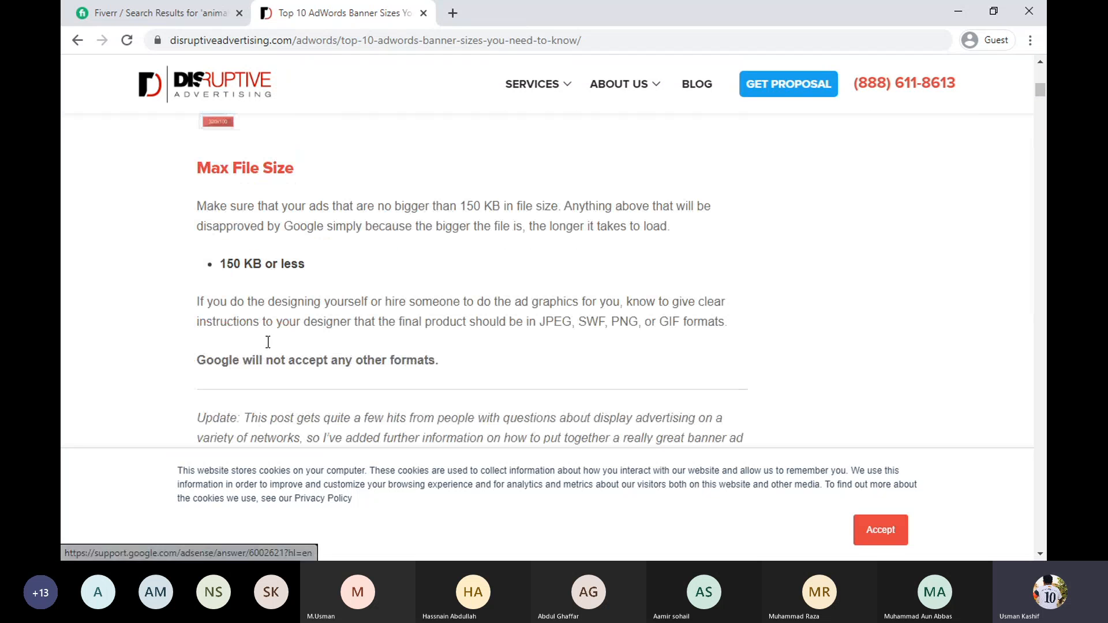
{"action": "left_click", "coordinate": [881, 529]}
Skim the article's display ad design advice and sample banners down to the comments, and return to its beginning
{"action": "scroll", "coordinate": [344, 317], "scroll_direction": "down", "scroll_amount": 12}
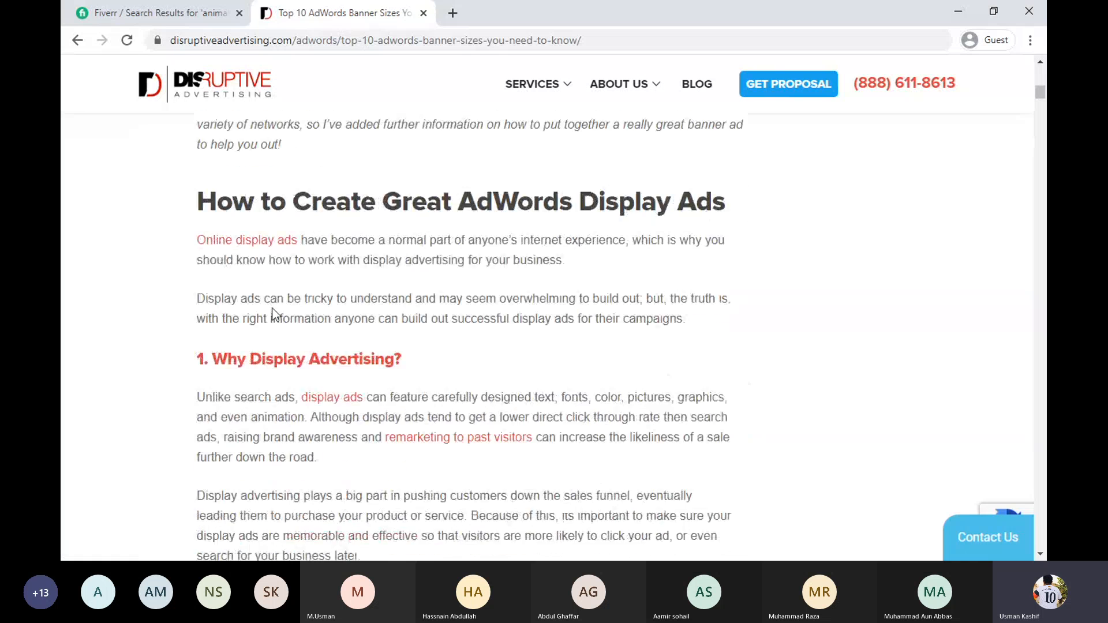
{"action": "scroll", "coordinate": [274, 324], "scroll_direction": "down", "scroll_amount": 12}
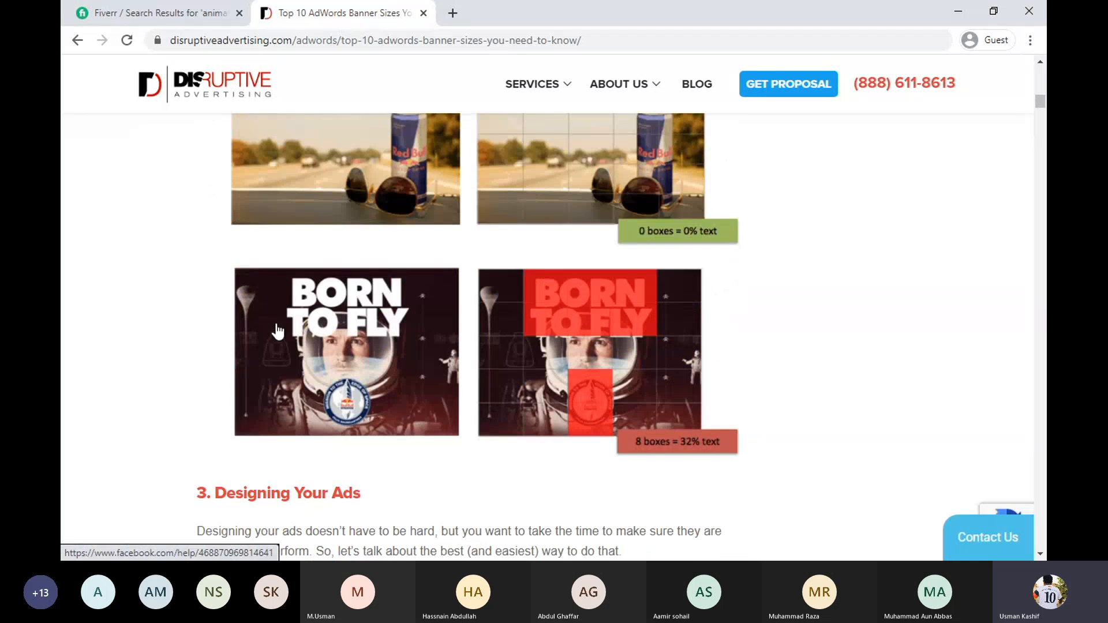
{"action": "scroll", "coordinate": [274, 344], "scroll_direction": "down", "scroll_amount": 15}
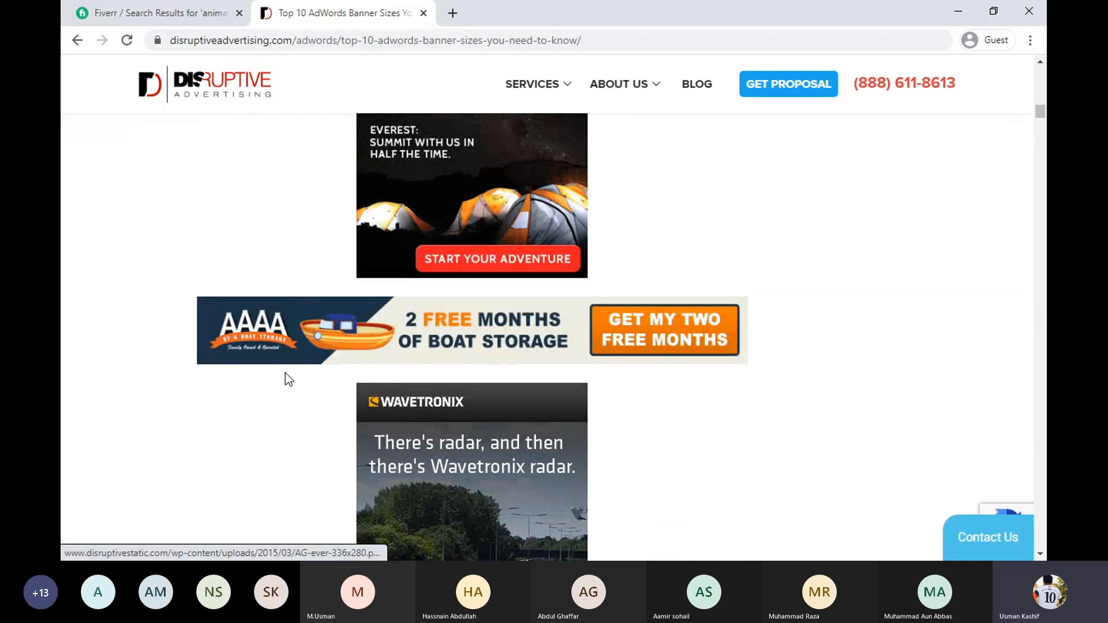
{"action": "scroll", "coordinate": [322, 376], "scroll_direction": "down", "scroll_amount": 15}
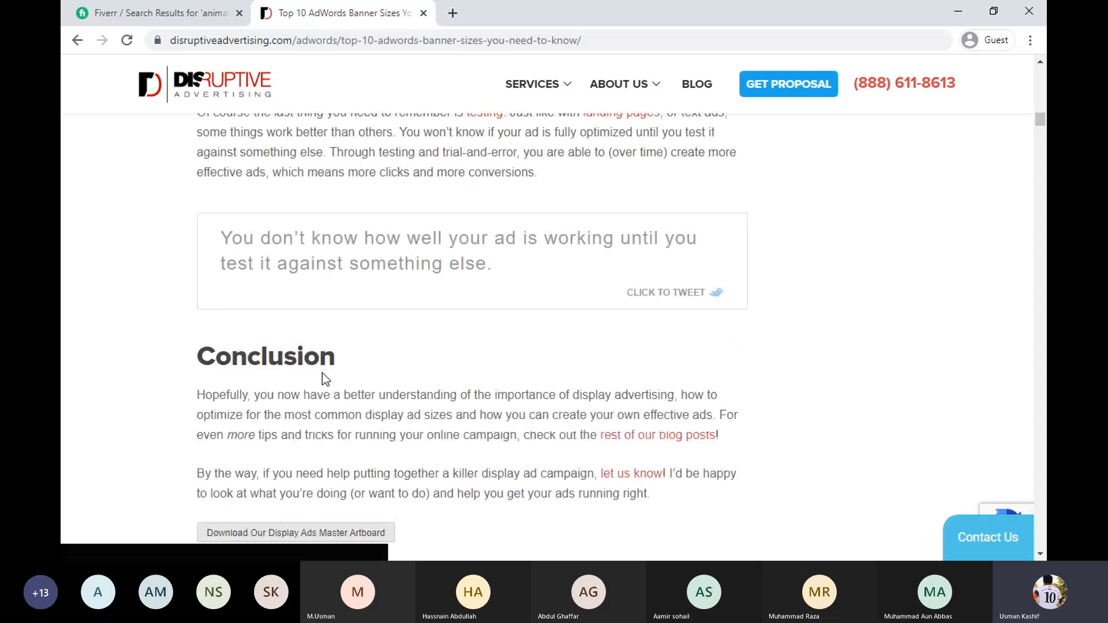
{"action": "scroll", "coordinate": [323, 372], "scroll_direction": "down", "scroll_amount": 5}
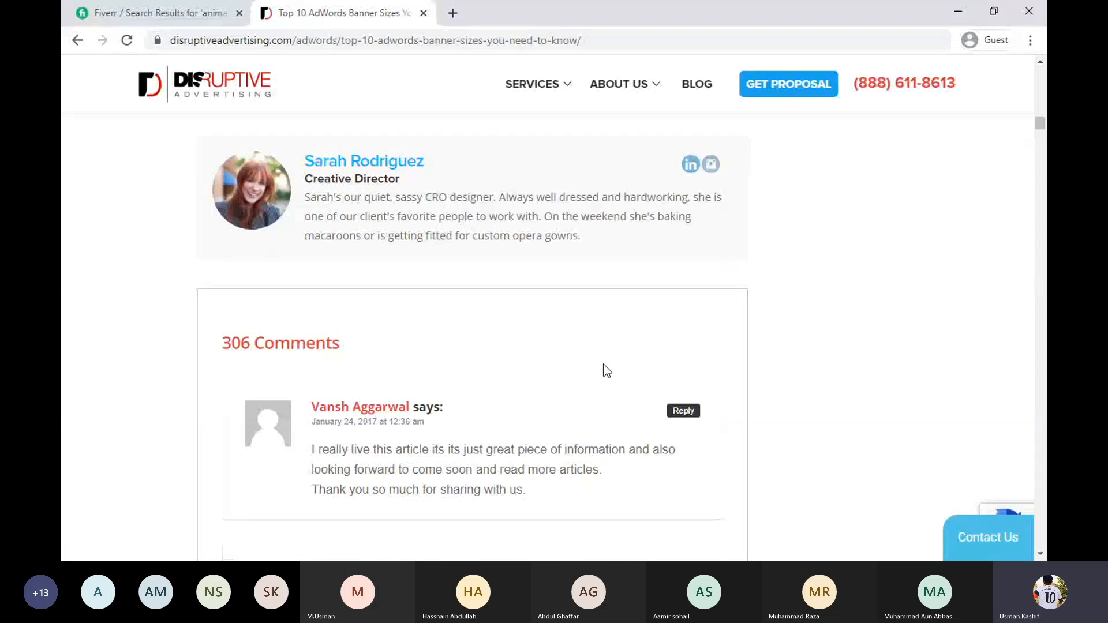
{"action": "scroll", "coordinate": [607, 371], "scroll_direction": "down", "scroll_amount": 4}
{"action": "scroll", "coordinate": [607, 371], "scroll_direction": "up", "scroll_amount": 20}
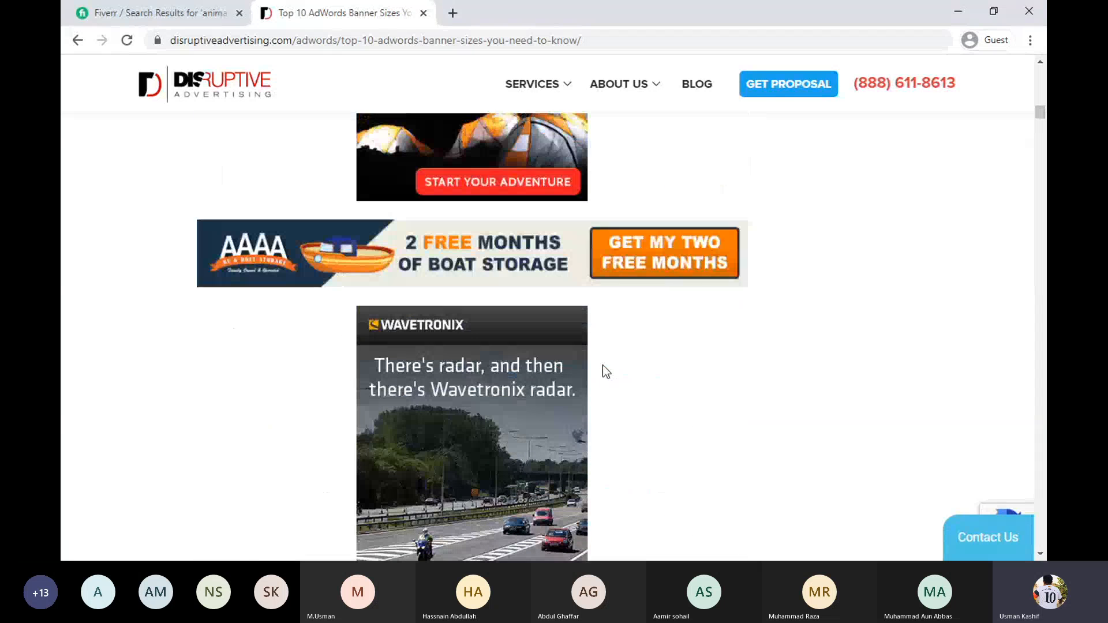
{"action": "left_click_drag", "start_coordinate": [1045, 109], "coordinate": [1046, 38]}
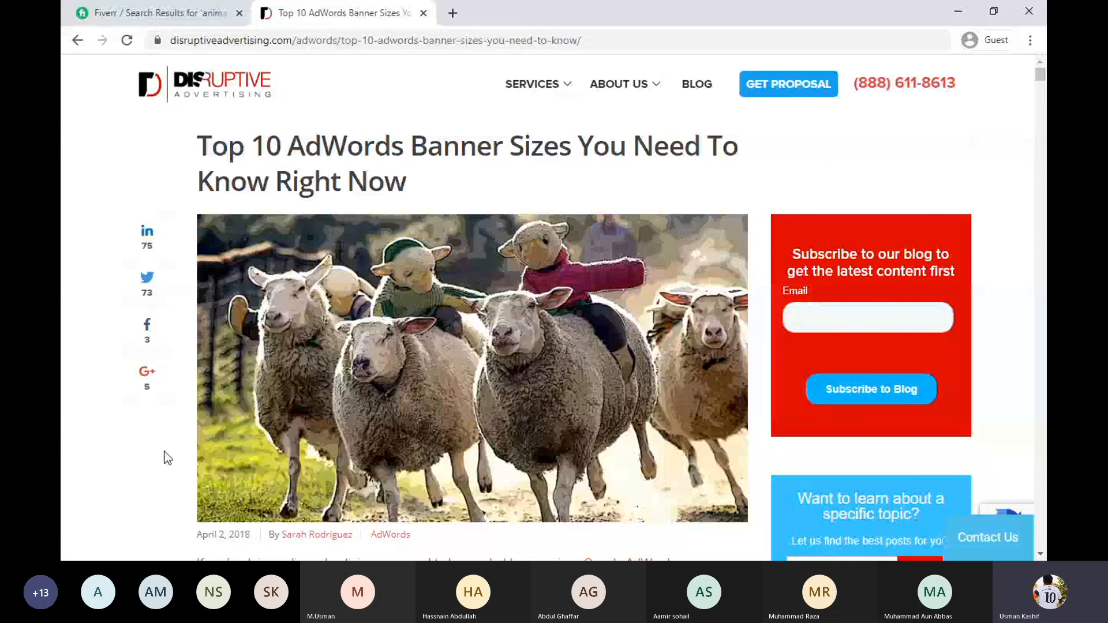
Review the article's banner size lists again, along with its maximum file size and accepted format rules
{"action": "scroll", "coordinate": [413, 420], "scroll_direction": "down", "scroll_amount": 4}
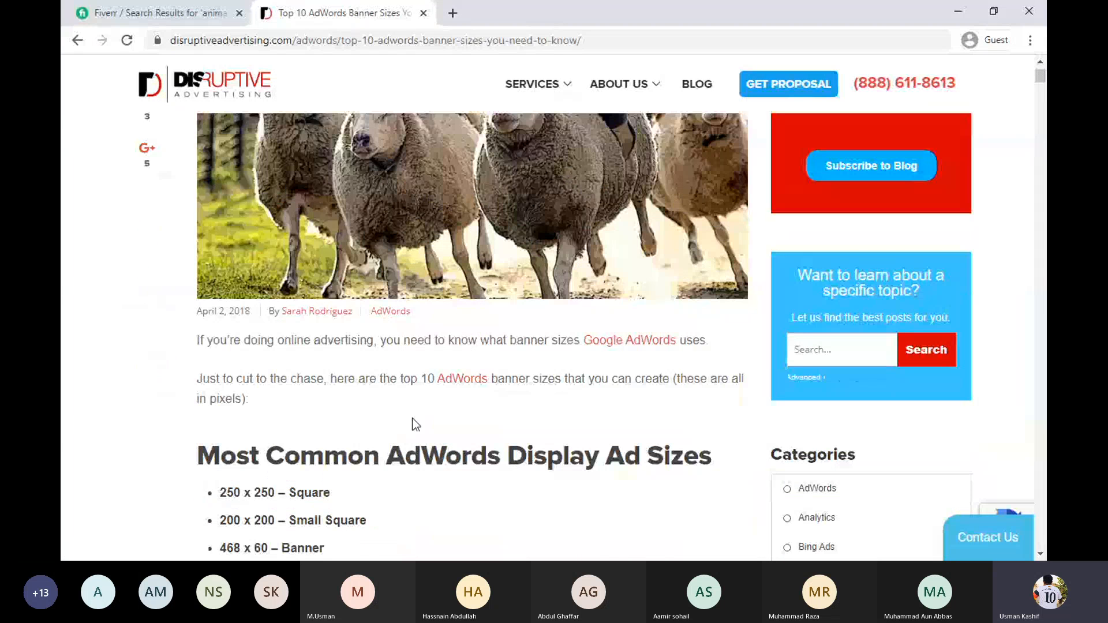
{"action": "scroll", "coordinate": [416, 424], "scroll_direction": "down", "scroll_amount": 10}
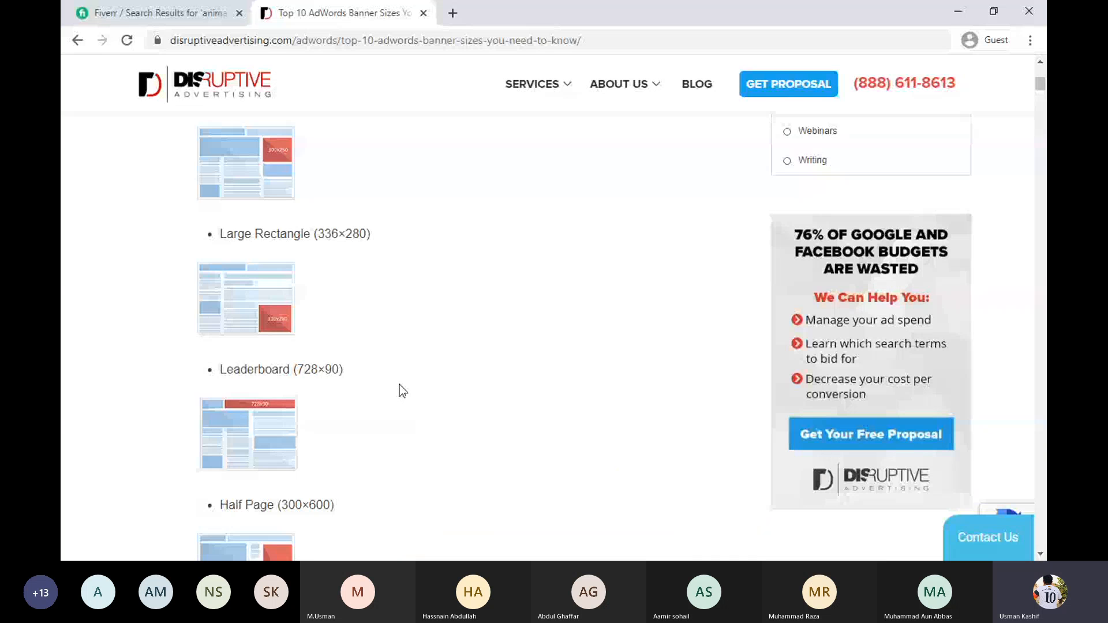
{"action": "scroll", "coordinate": [400, 383], "scroll_direction": "down", "scroll_amount": 7}
{"action": "scroll", "coordinate": [400, 383], "scroll_direction": "down", "scroll_amount": 5}
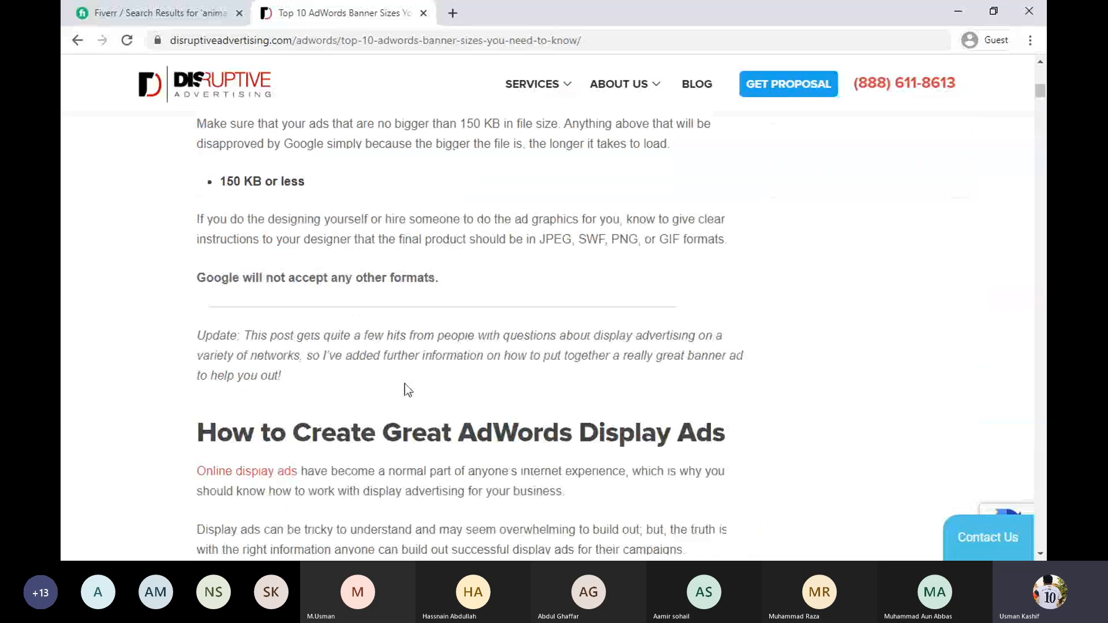
{"action": "scroll", "coordinate": [405, 383], "scroll_direction": "down", "scroll_amount": 7}
{"action": "scroll", "coordinate": [404, 383], "scroll_direction": "down", "scroll_amount": 8}
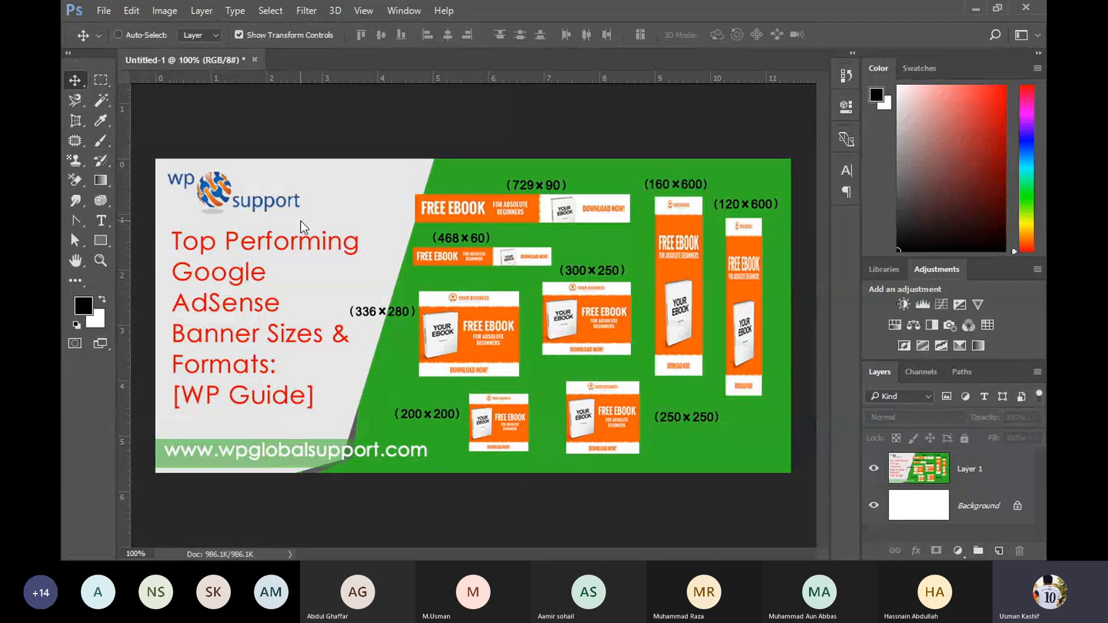
Switch to Photoshop and open the image 1-bmw-x7-2019-uk-fd-hero-front_0.jpg from the Desktop
{"action": "key", "text": "ctrl+o"}
{"action": "scroll", "coordinate": [581, 226], "scroll_direction": "down", "scroll_amount": 1}
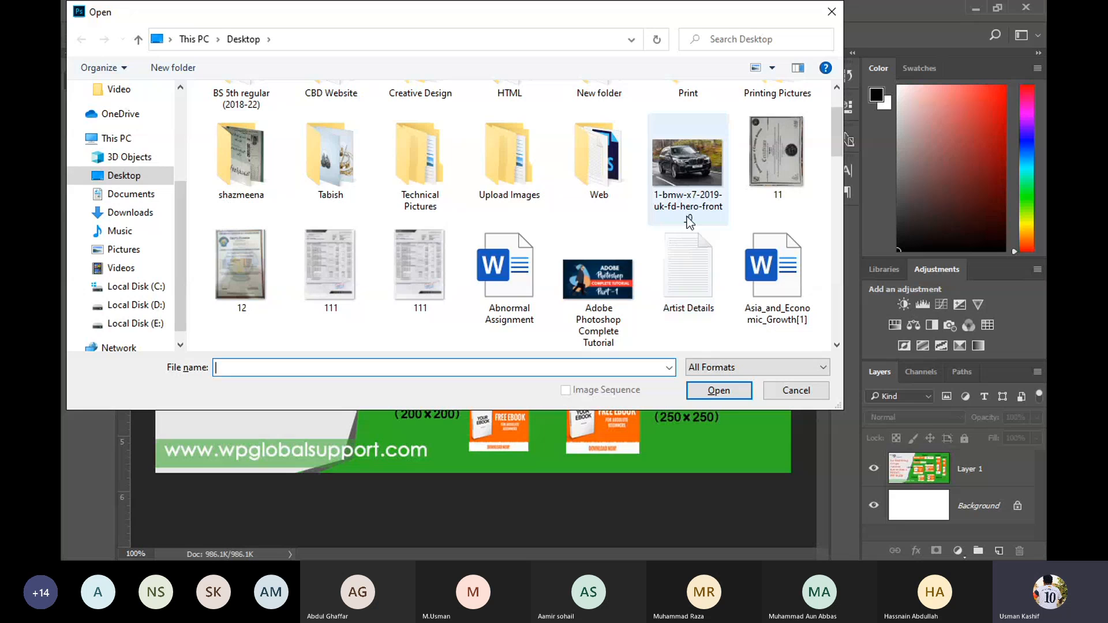
{"action": "double_click", "coordinate": [692, 180]}
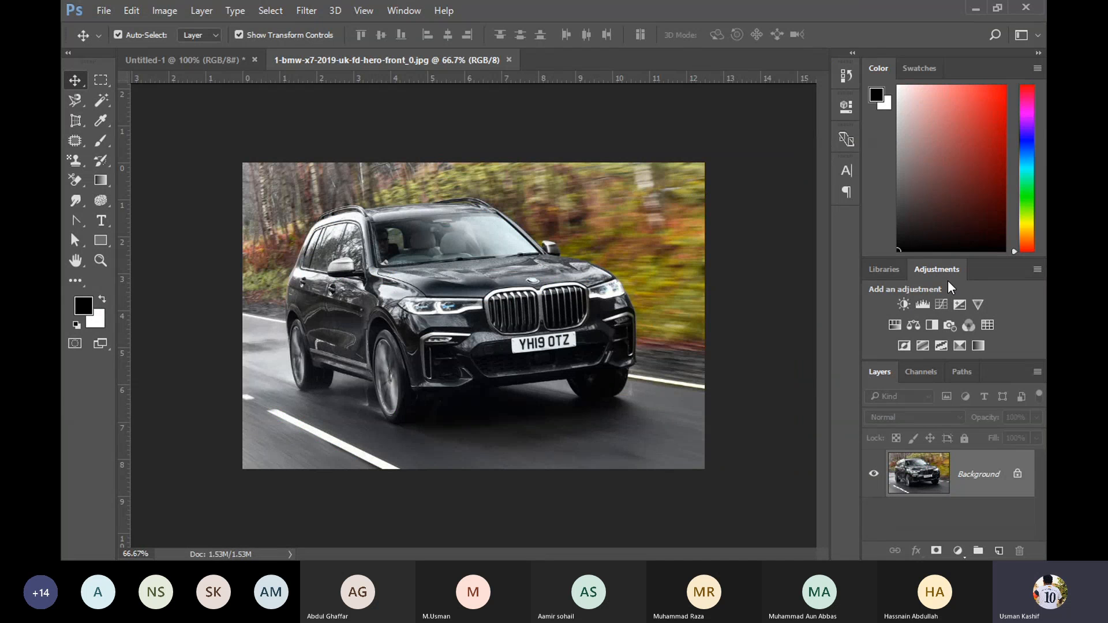
Enlarge the Layers panel by shrinking the Color panel, and briefly view the Untitled-1 document before returning to the car image
{"action": "left_click_drag", "start_coordinate": [961, 362], "coordinate": [964, 263]}
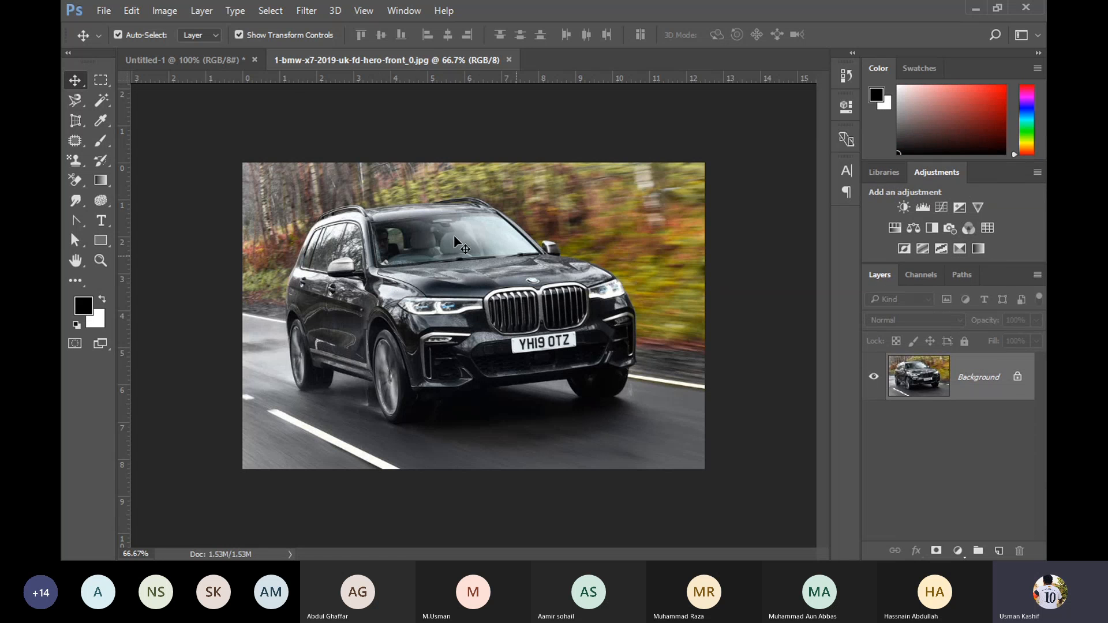
{"action": "left_click", "coordinate": [157, 58]}
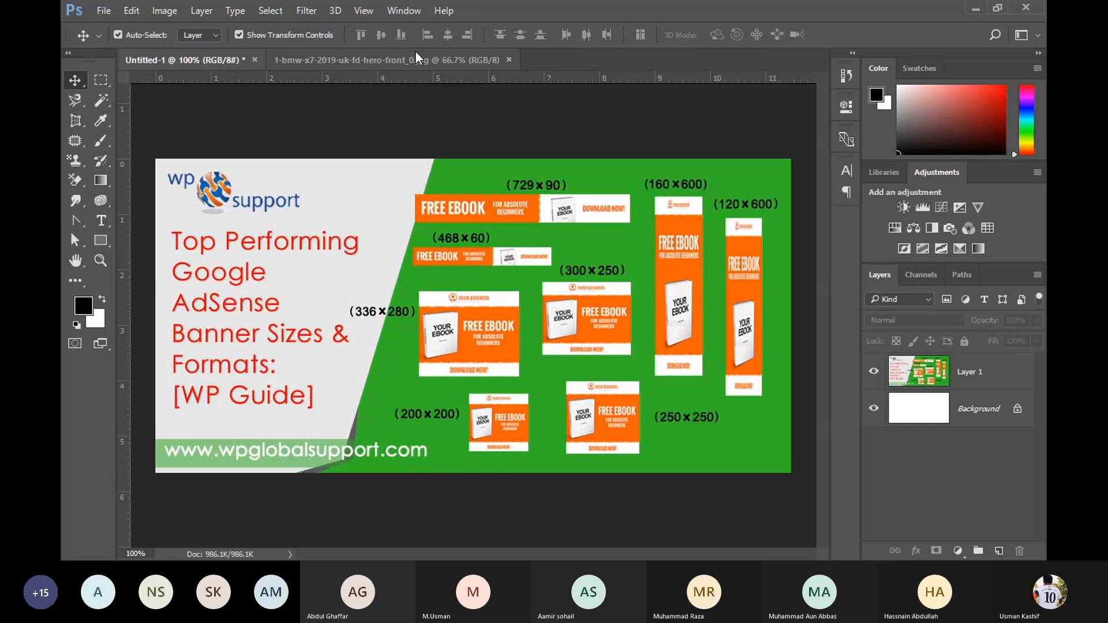
{"action": "left_click", "coordinate": [385, 59]}
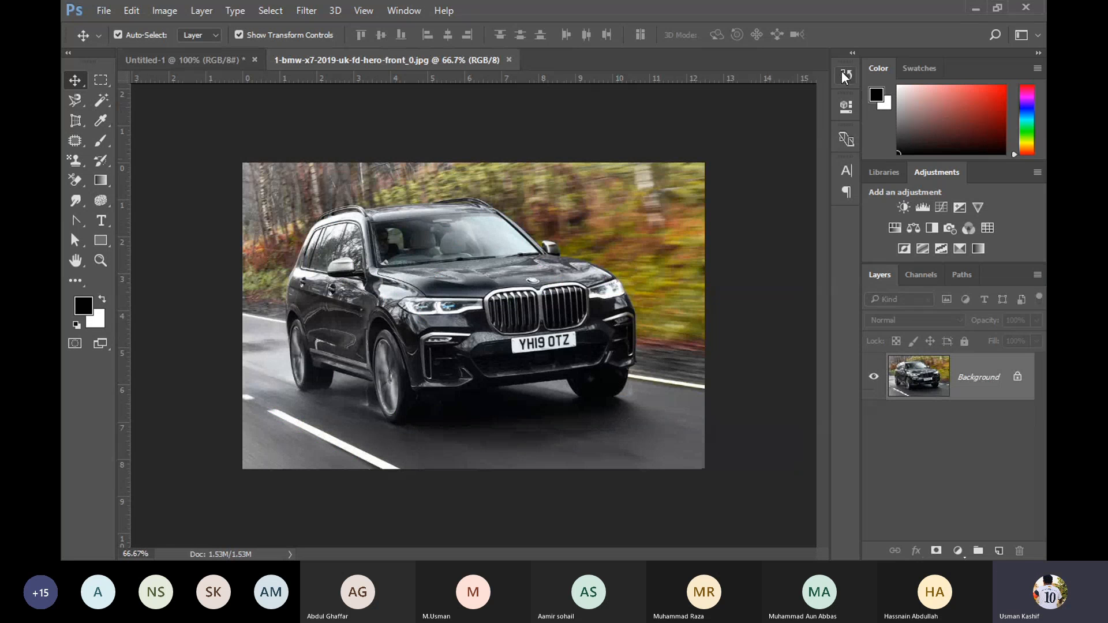
Show the History panel, detach it from the dock as a floating panel collapsed to an icon, and close it
{"action": "left_click", "coordinate": [400, 10]}
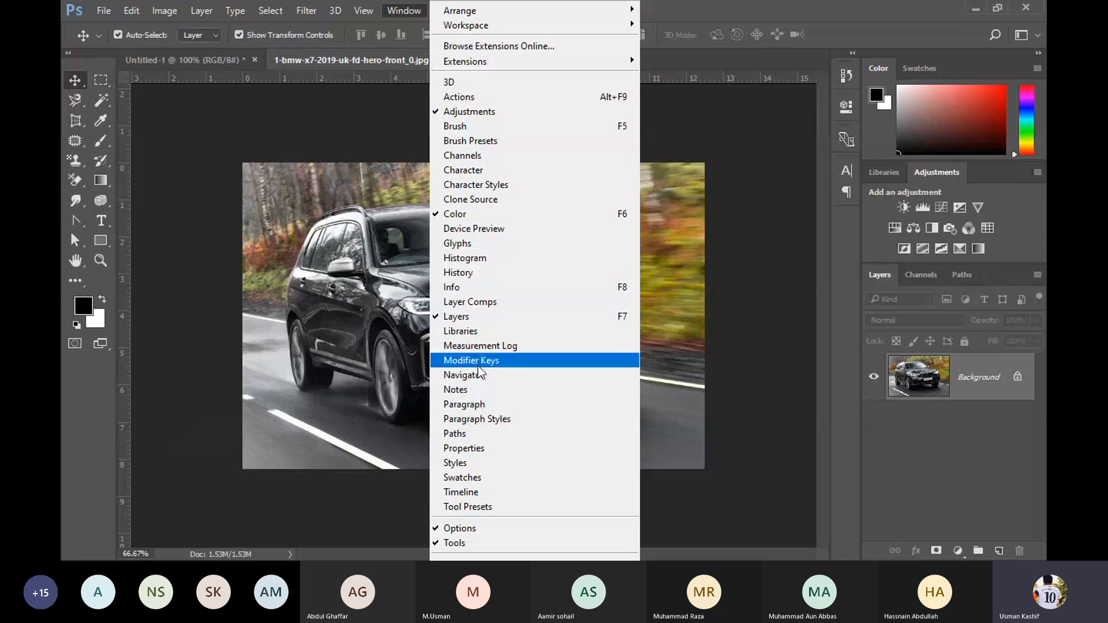
{"action": "left_click", "coordinate": [480, 273]}
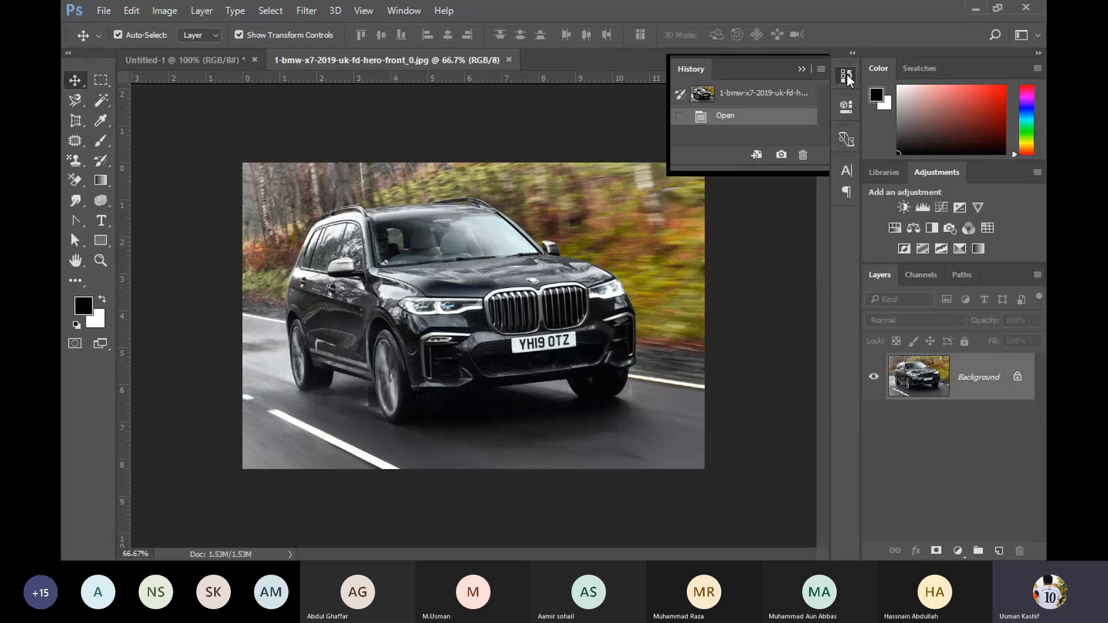
{"action": "left_click_drag", "start_coordinate": [762, 70], "coordinate": [691, 153]}
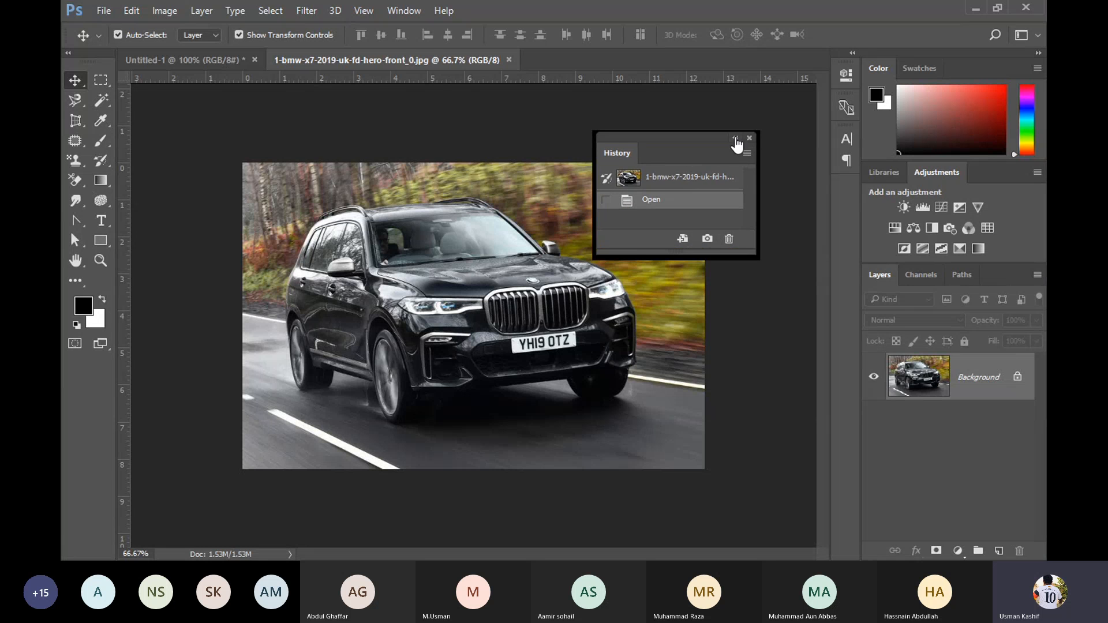
{"action": "left_click", "coordinate": [731, 149]}
{"action": "left_click_drag", "start_coordinate": [607, 166], "coordinate": [851, 195]}
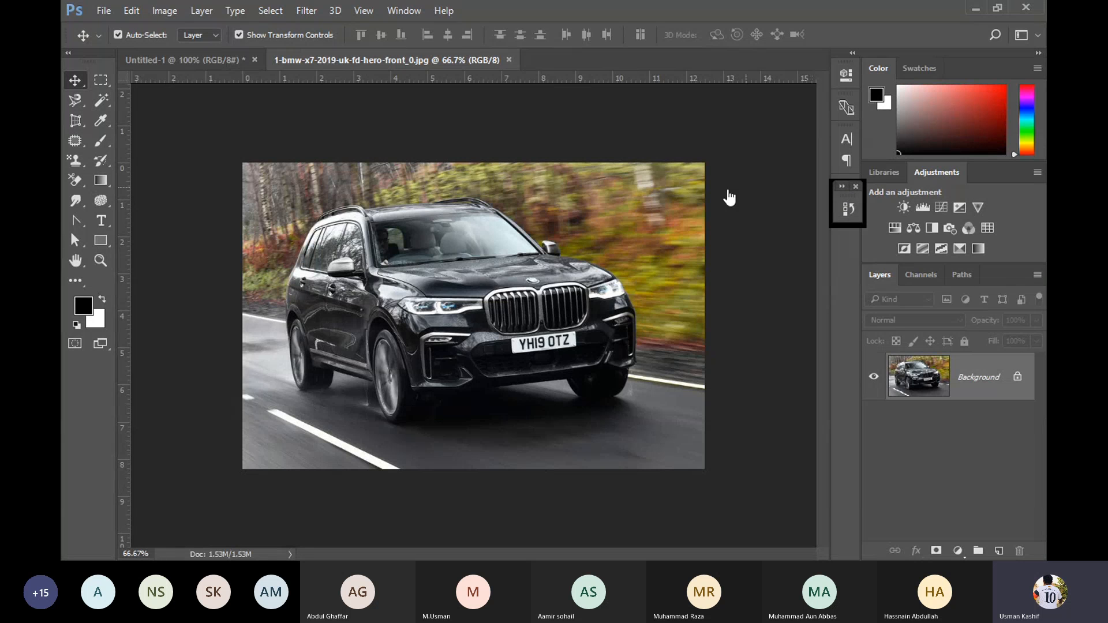
{"action": "left_click", "coordinate": [857, 187]}
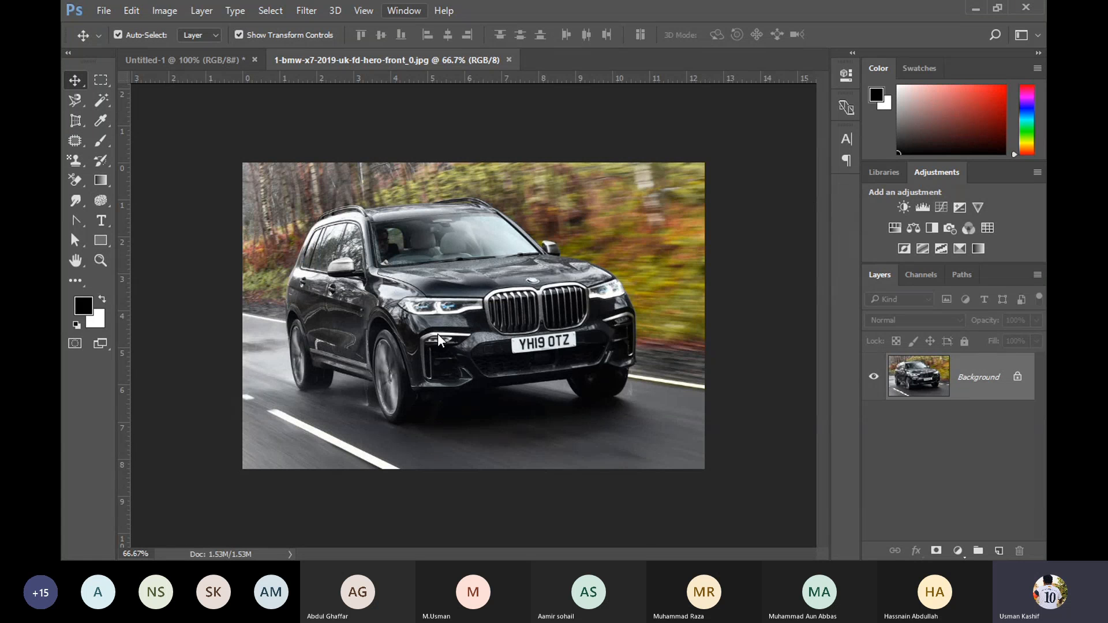
Reopen the History panel, collapse it to an icon, and dock it below the Paragraph icon in the collapsed panel column
{"action": "left_click", "coordinate": [404, 10]}
{"action": "left_click", "coordinate": [479, 273]}
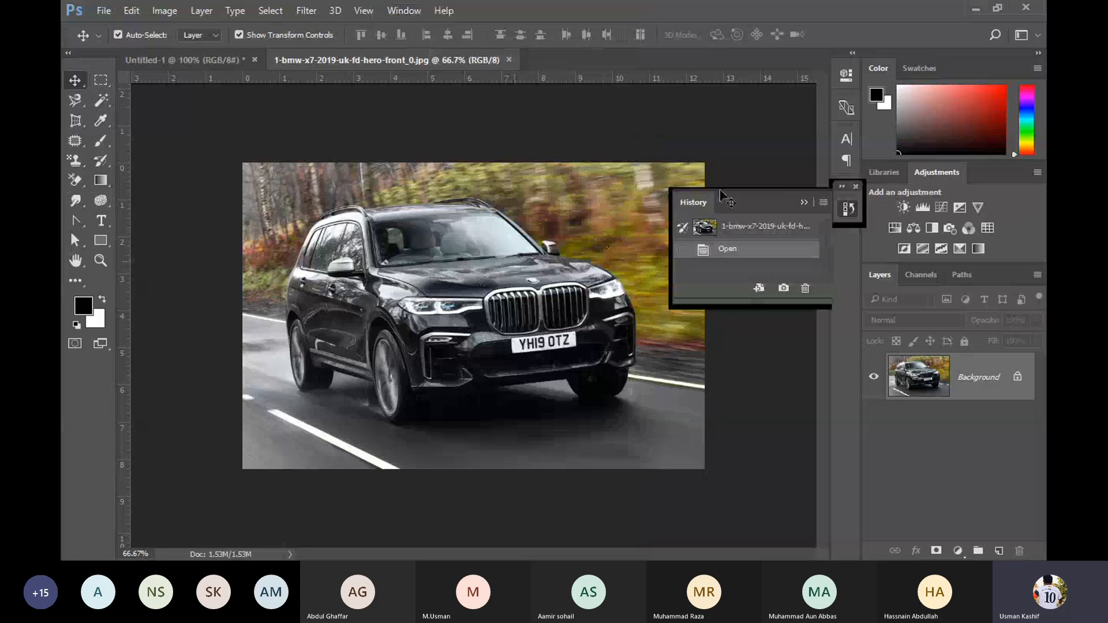
{"action": "left_click", "coordinate": [802, 203]}
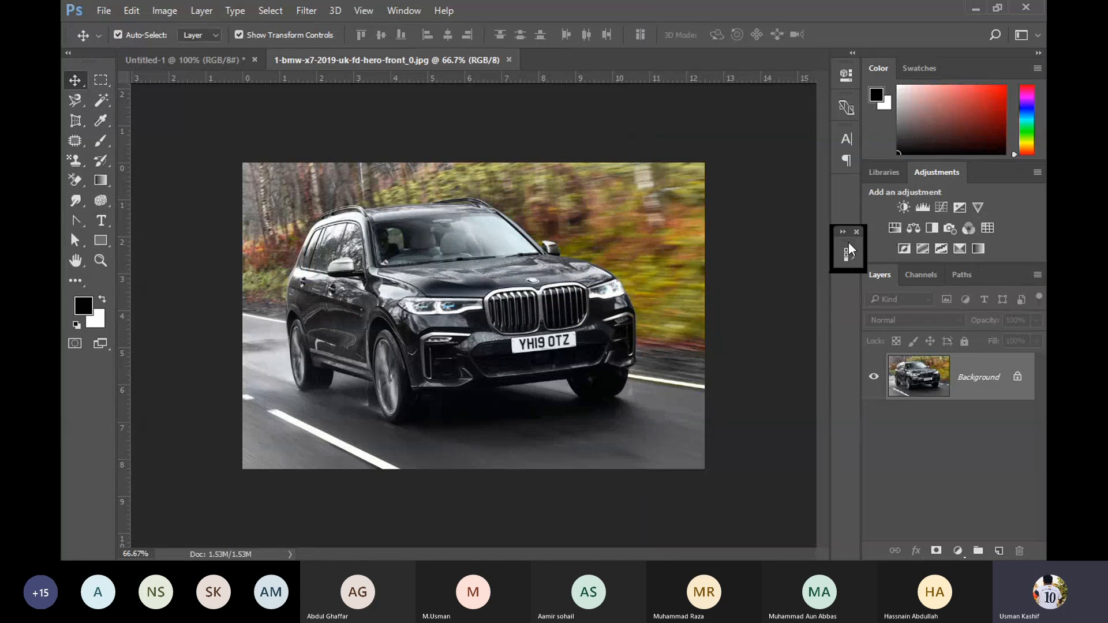
{"action": "left_click_drag", "start_coordinate": [849, 241], "coordinate": [734, 241]}
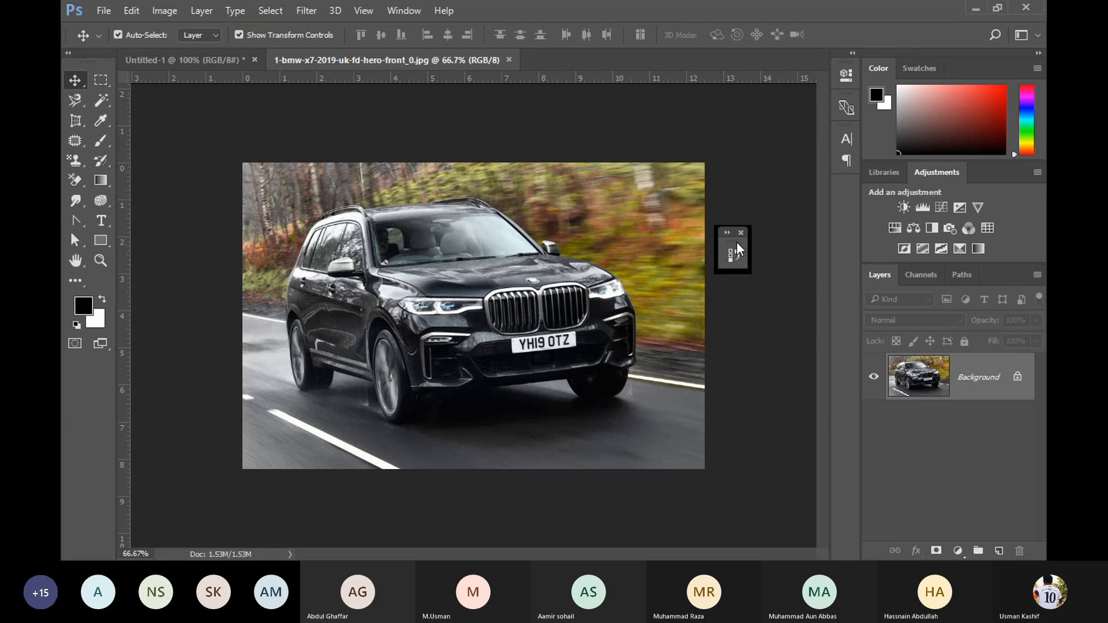
{"action": "left_click_drag", "start_coordinate": [736, 241], "coordinate": [857, 289]}
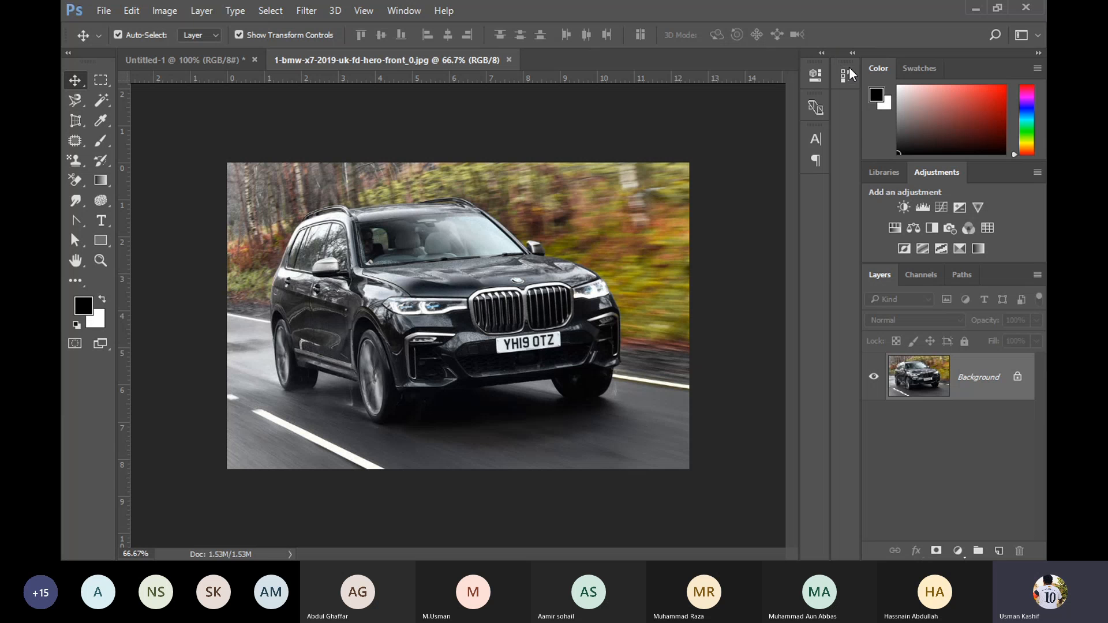
{"action": "left_click_drag", "start_coordinate": [850, 68], "coordinate": [816, 181]}
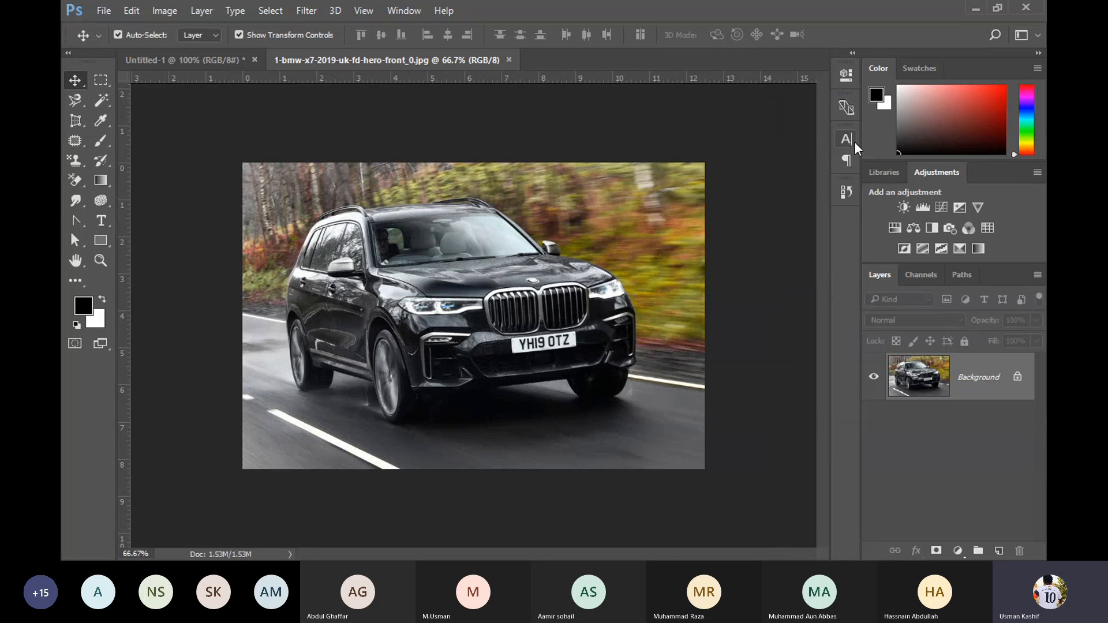
View the recorded states of the car image in the History panel and collapse it again
{"action": "left_click", "coordinate": [847, 192]}
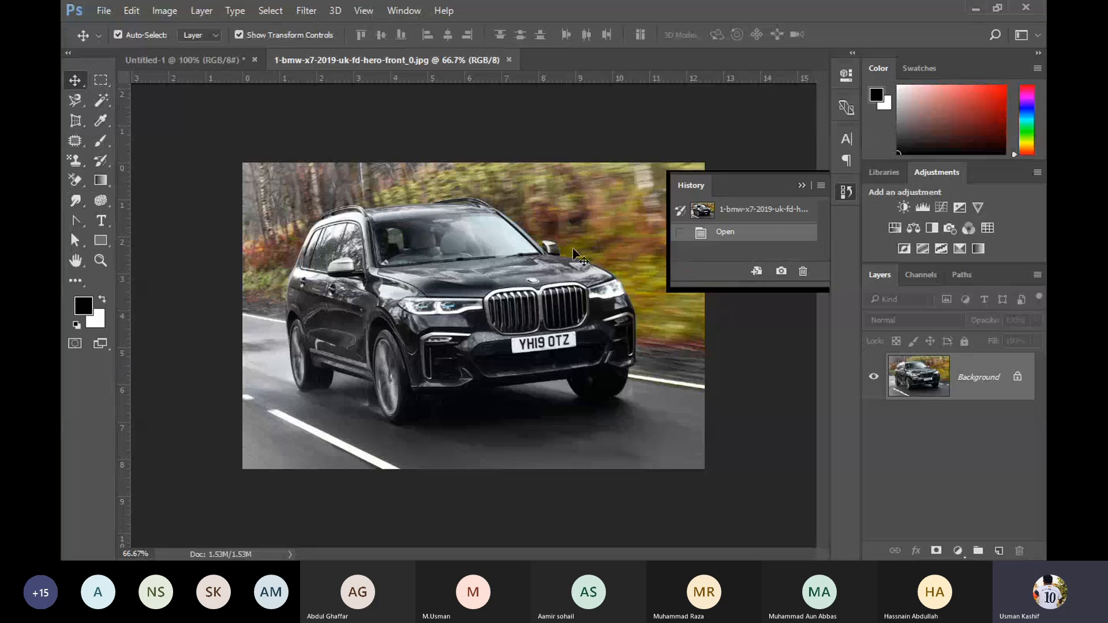
{"action": "left_click", "coordinate": [844, 191]}
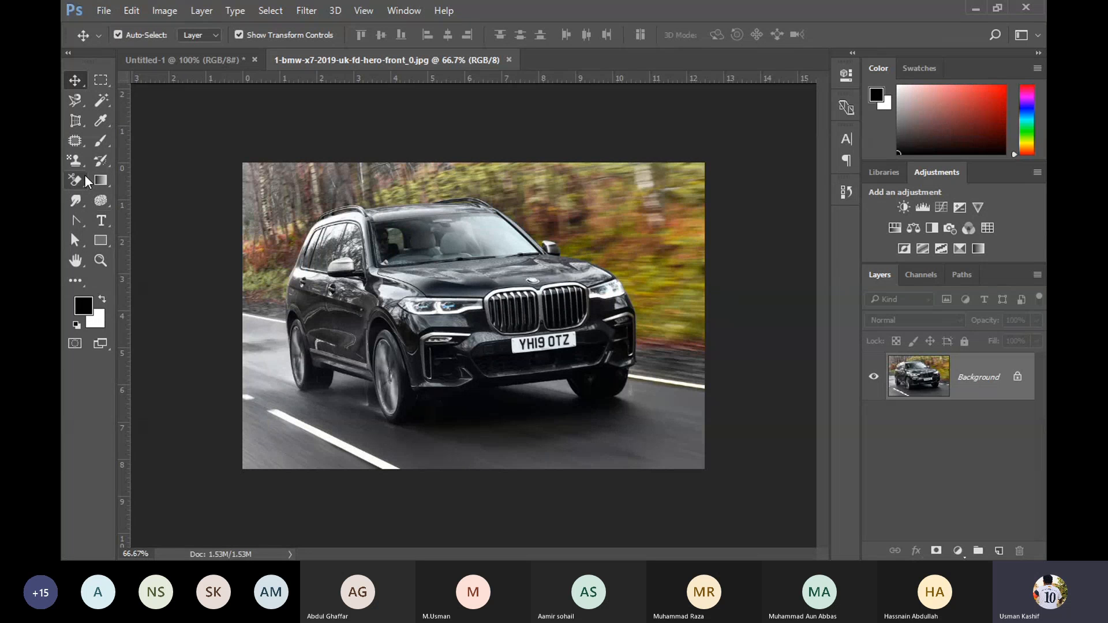
Select the Brush tool with a hard round tip of size 25 and set the foreground color to bright red
{"action": "left_click", "coordinate": [101, 140]}
{"action": "left_click", "coordinate": [127, 32]}
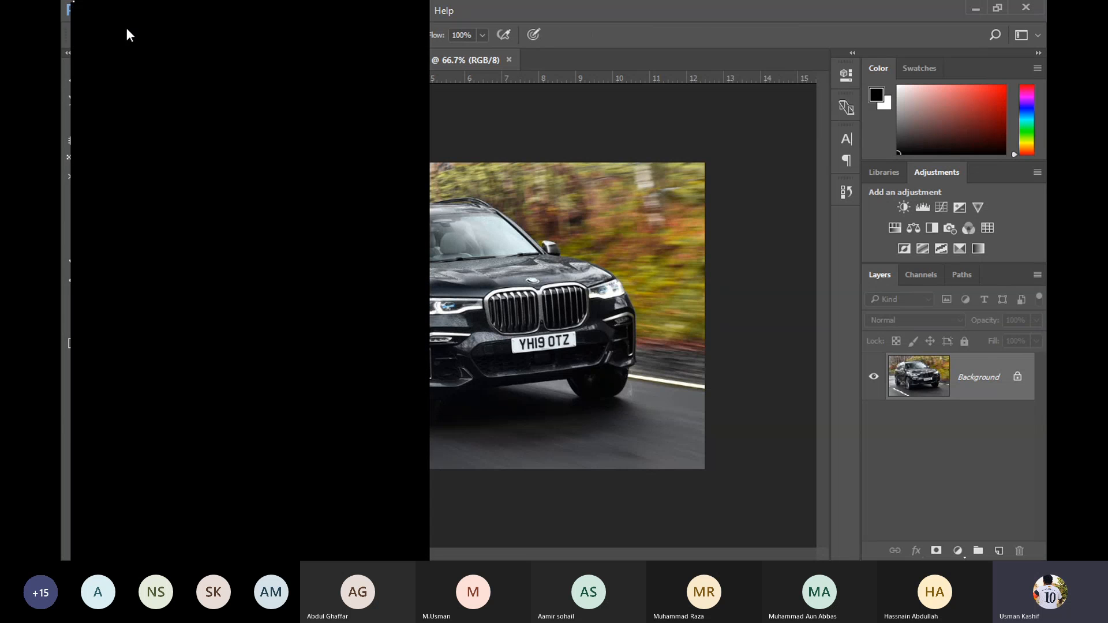
{"action": "double_click", "coordinate": [167, 137]}
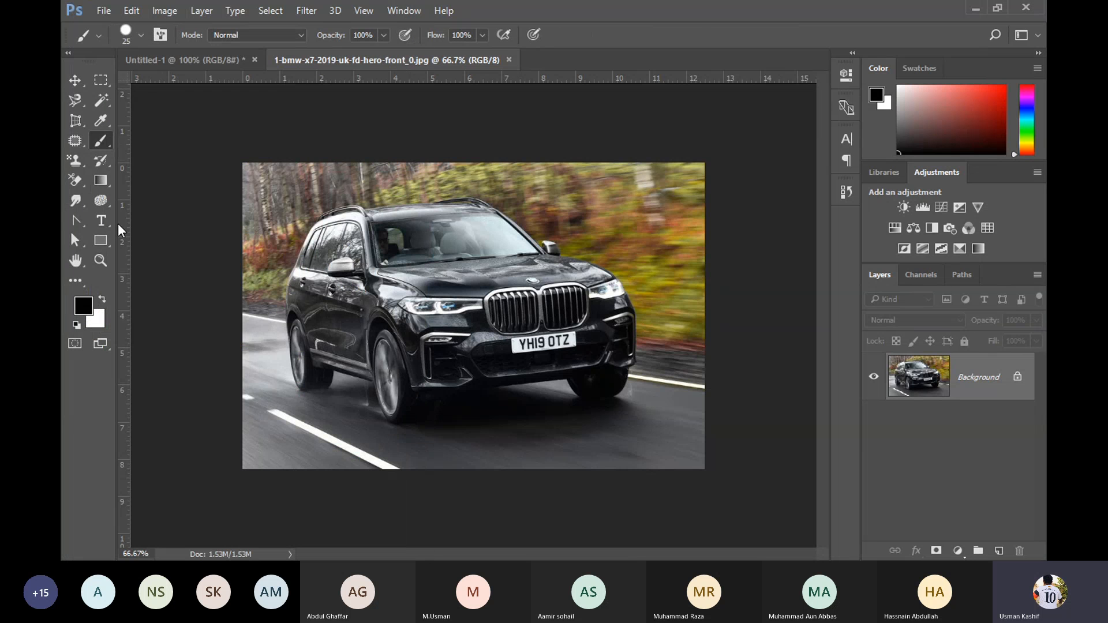
{"action": "left_click", "coordinate": [86, 305]}
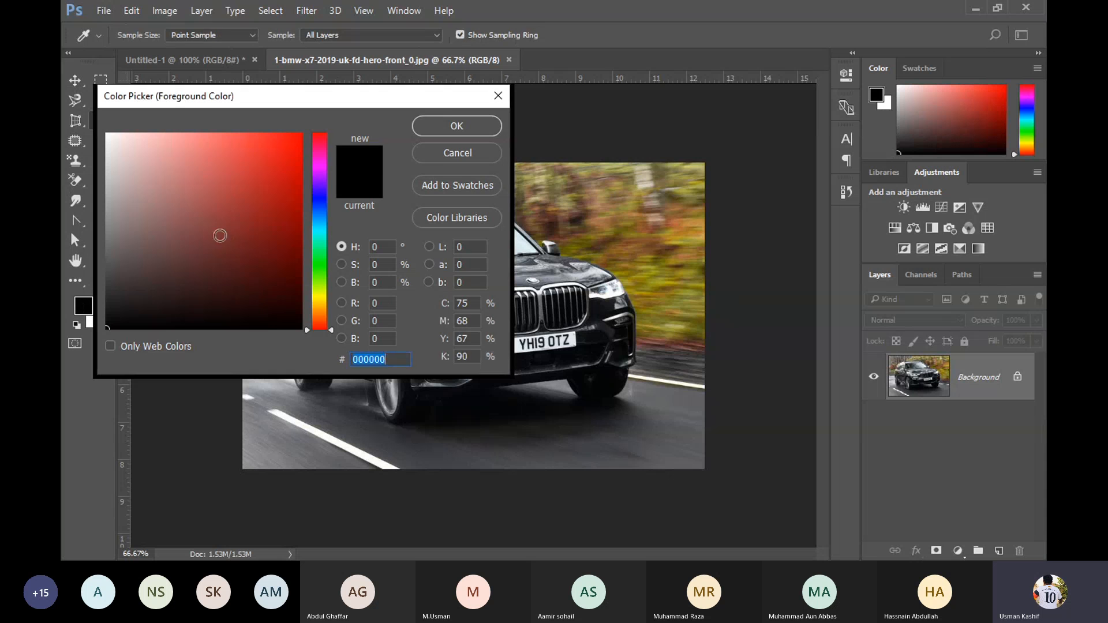
{"action": "left_click", "coordinate": [300, 134]}
{"action": "left_click", "coordinate": [465, 124]}
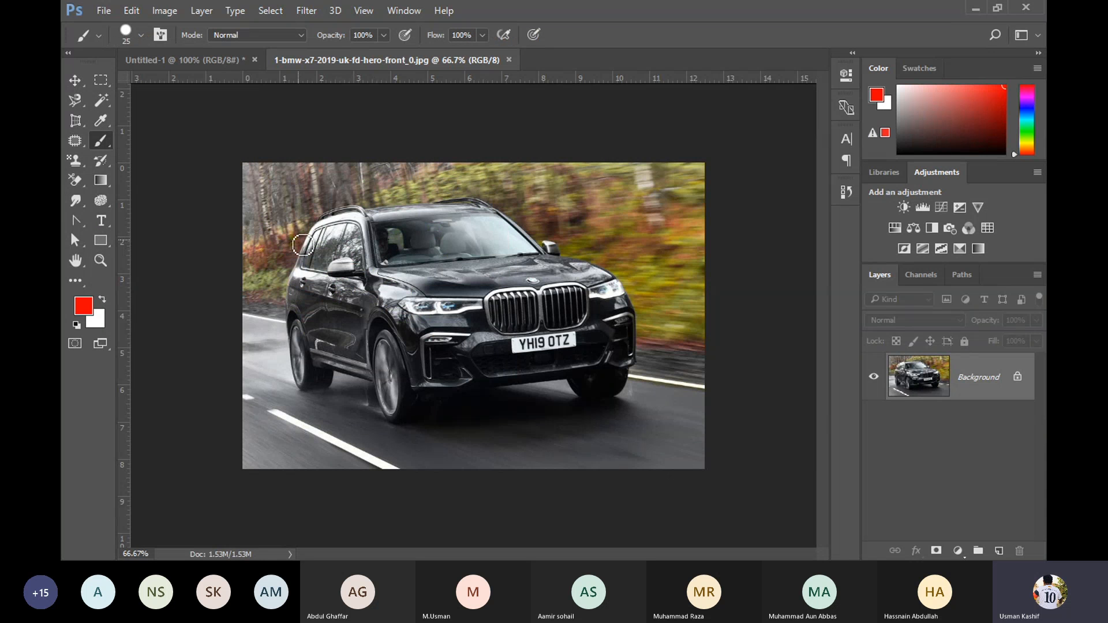
Paint eight separate red brush strokes, roughly horizontal and vertical, over the car and its surroundings
{"action": "left_click_drag", "start_coordinate": [324, 233], "coordinate": [472, 230]}
{"action": "left_click_drag", "start_coordinate": [589, 213], "coordinate": [595, 364]}
{"action": "left_click_drag", "start_coordinate": [651, 410], "coordinate": [411, 428]}
{"action": "left_click_drag", "start_coordinate": [308, 312], "coordinate": [309, 426]}
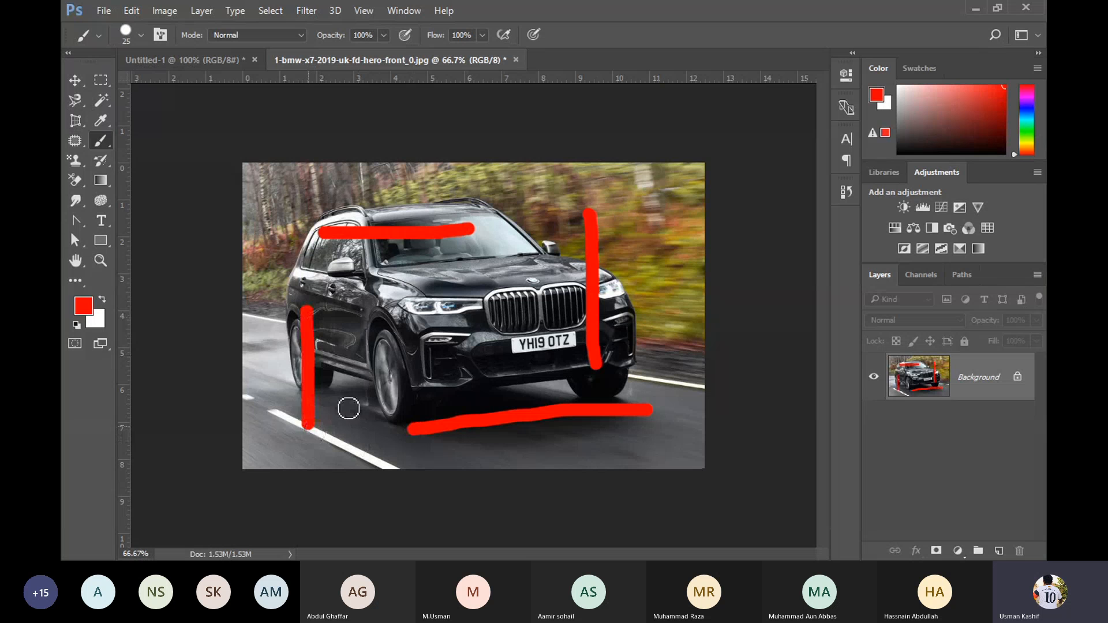
{"action": "left_click", "coordinate": [390, 352]}
{"action": "left_click", "coordinate": [587, 317], "text": "shift"}
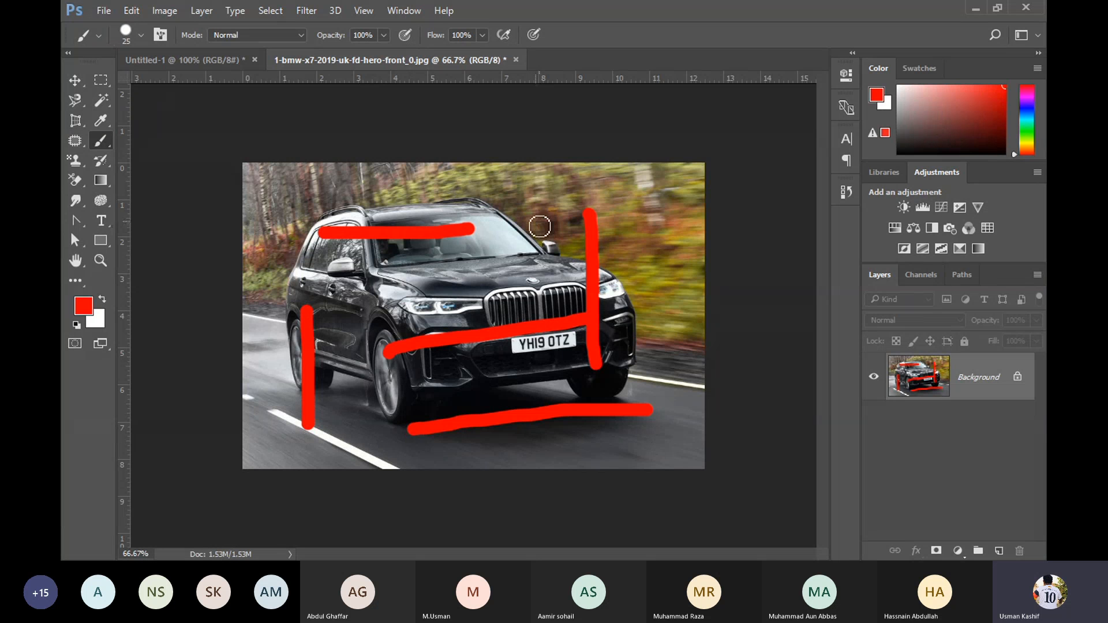
{"action": "left_click_drag", "start_coordinate": [536, 257], "coordinate": [449, 265]}
{"action": "left_click_drag", "start_coordinate": [375, 281], "coordinate": [356, 280]}
{"action": "left_click_drag", "start_coordinate": [279, 186], "coordinate": [283, 286]}
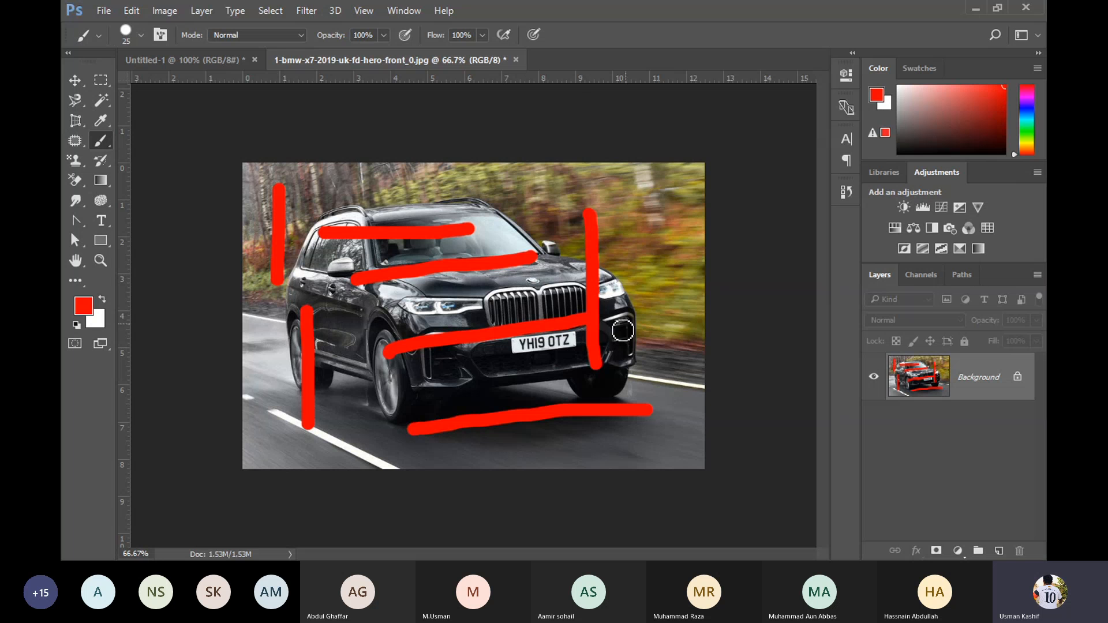
{"action": "left_click_drag", "start_coordinate": [673, 227], "coordinate": [672, 394]}
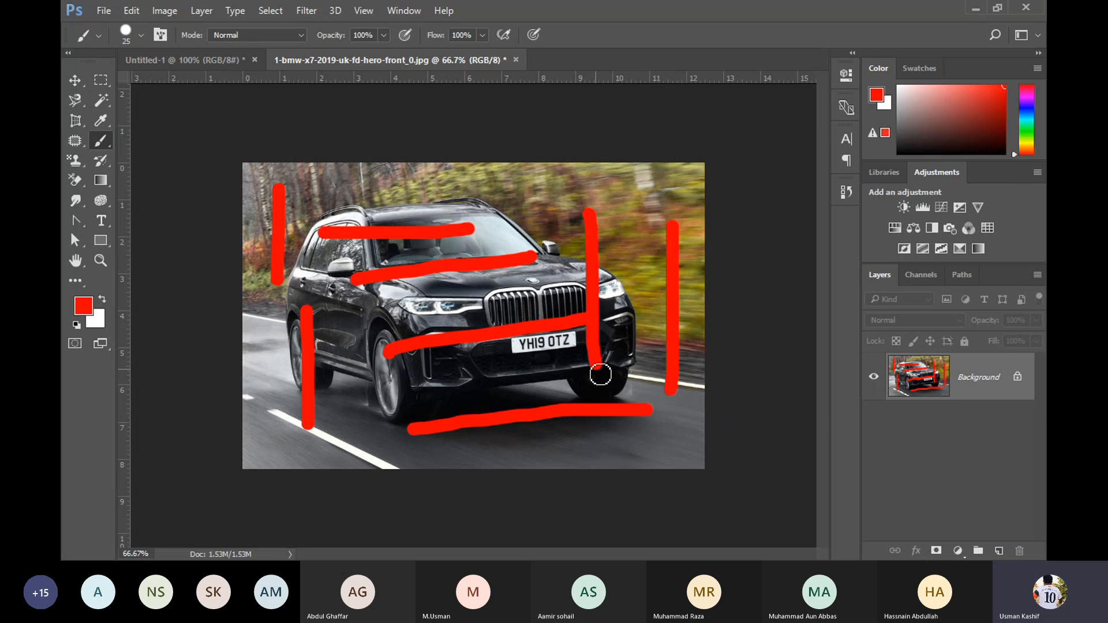
Undo and redo the last brush stroke, and step backward through the earlier strokes before restoring all of them
{"action": "key", "text": "ctrl+z"}
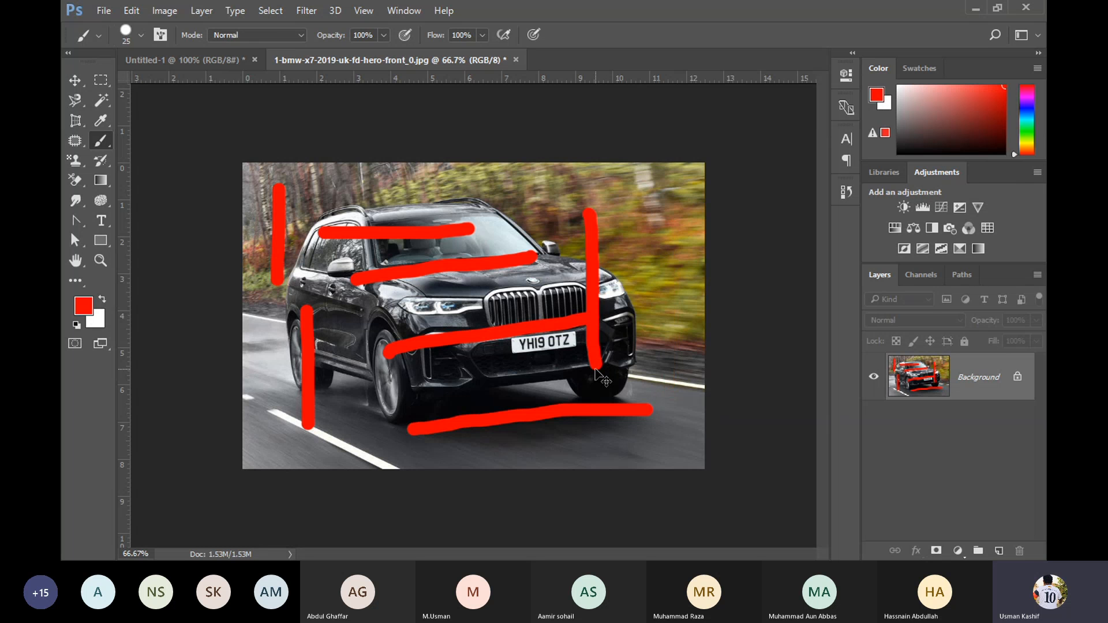
{"action": "key", "text": "ctrl+z"}
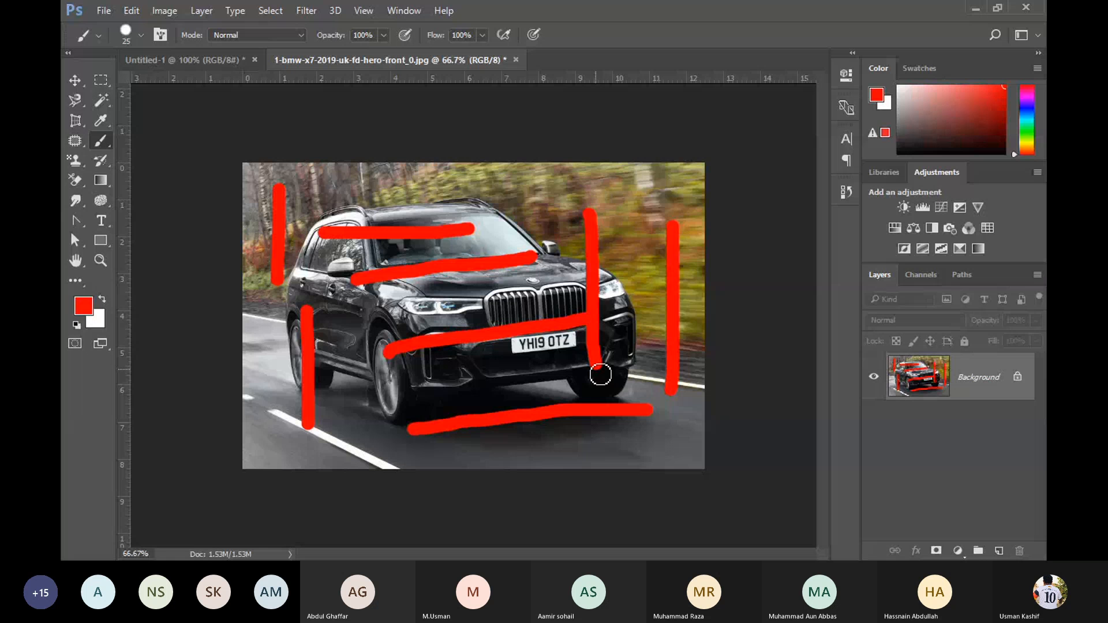
{"action": "key", "text": "ctrl+z"}
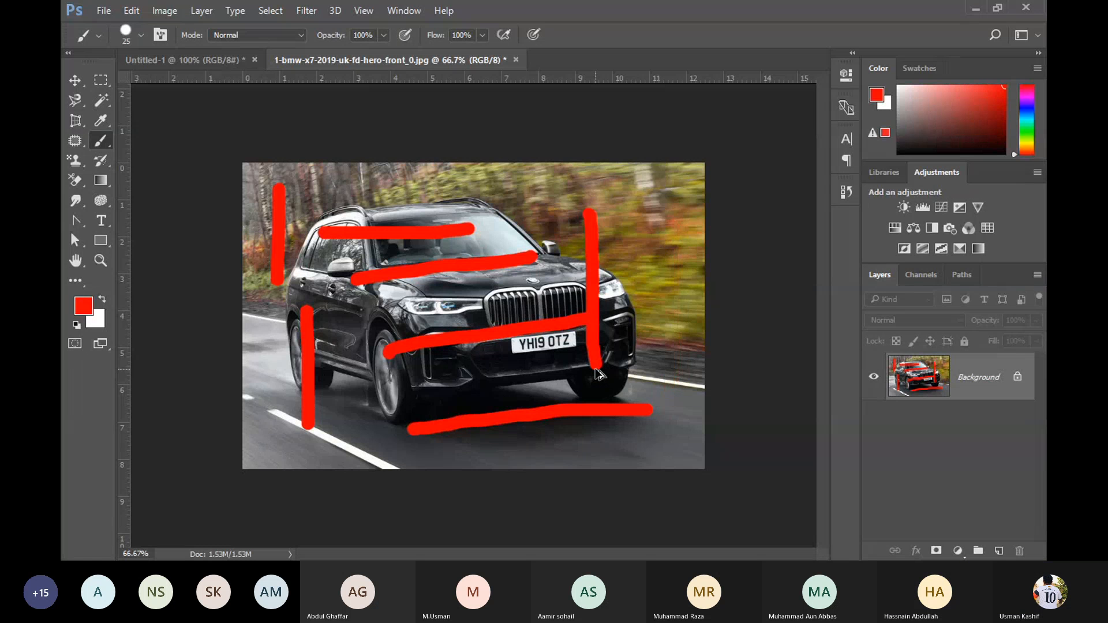
{"action": "key", "text": "ctrl+z"}
{"action": "key", "text": "ctrl+z"}
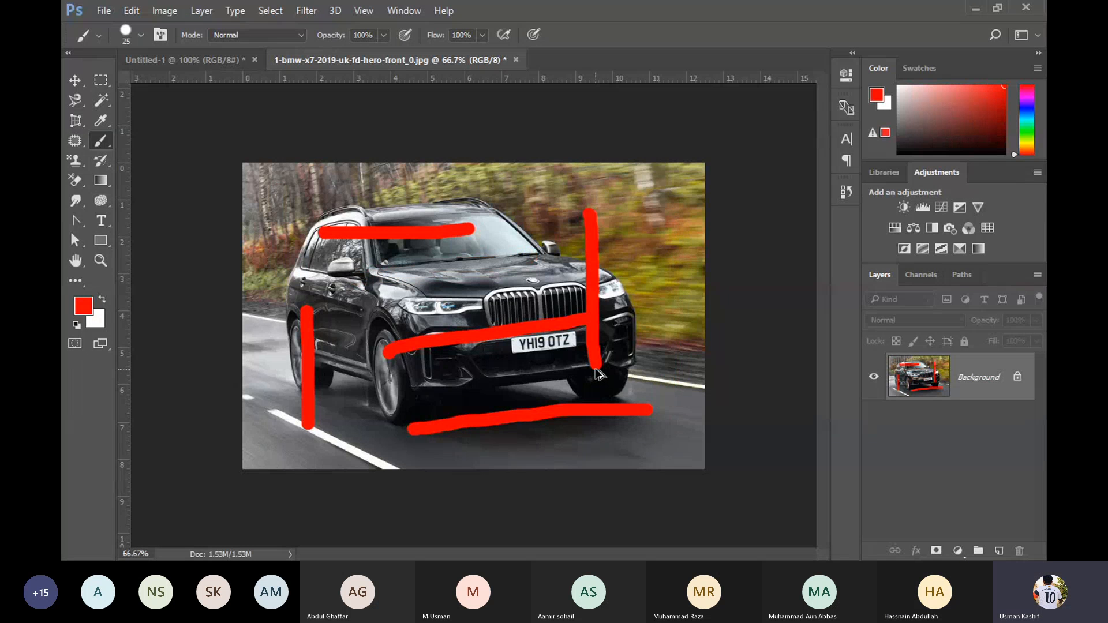
{"action": "key", "text": "ctrl+z"}
{"action": "key", "text": "ctrl+z"}
{"action": "key", "text": "ctrl+z"}
{"action": "key", "text": "ctrl+alt+z"}
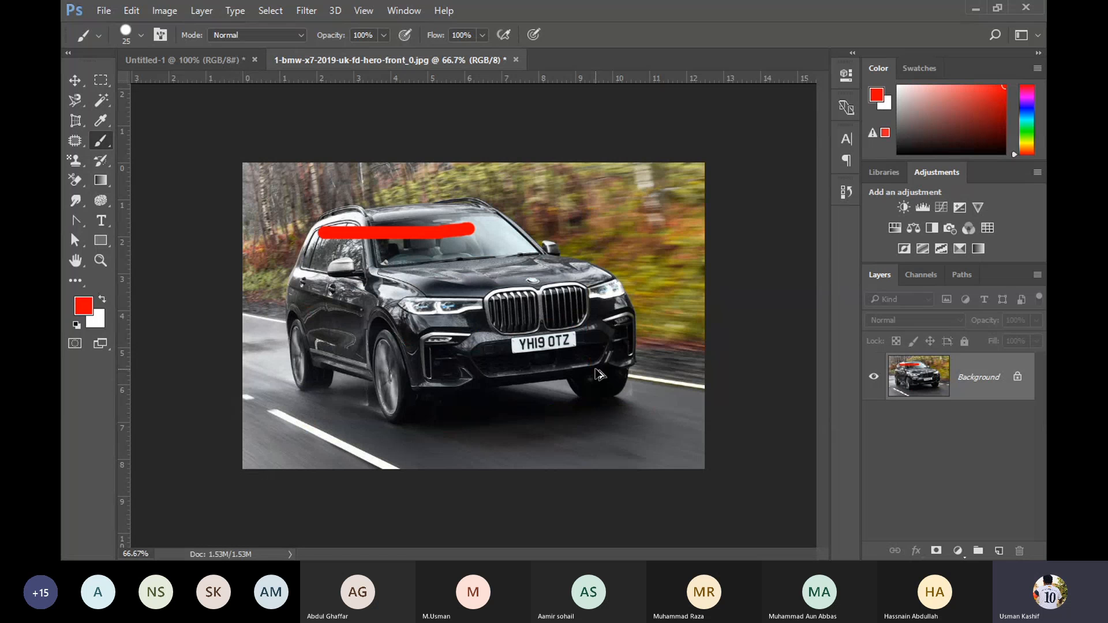
{"action": "key", "text": "ctrl+alt+z"}
{"action": "key", "text": "ctrl+z"}
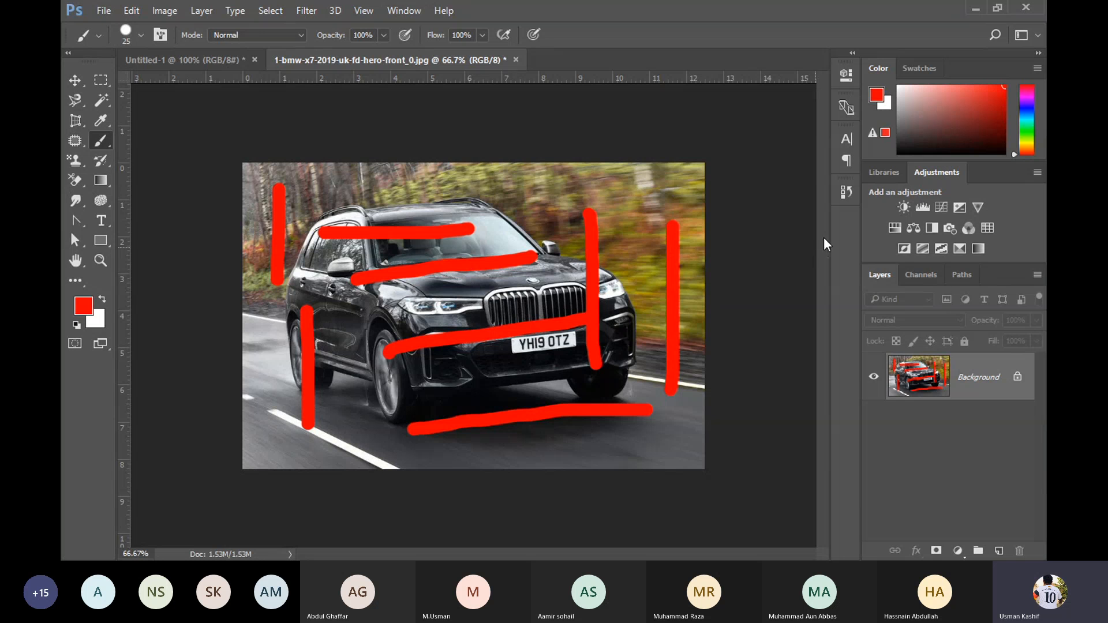
Open the History panel, stretch it to show all brush states, and dock it below the Color panel
{"action": "left_click", "coordinate": [846, 192]}
{"action": "left_click_drag", "start_coordinate": [802, 292], "coordinate": [805, 481]}
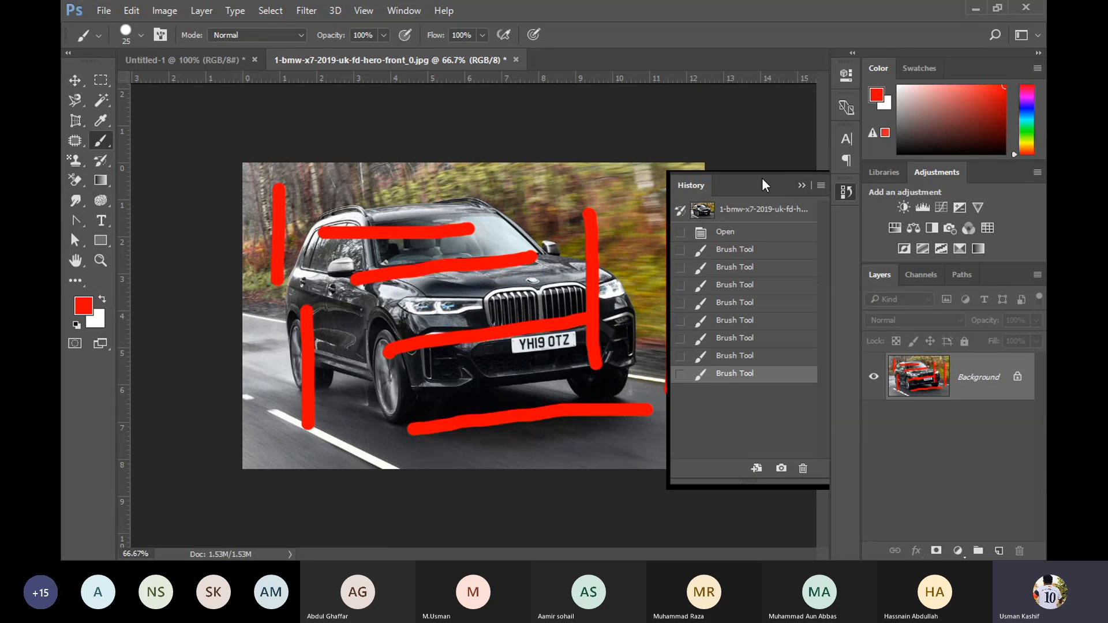
{"action": "left_click_drag", "start_coordinate": [762, 179], "coordinate": [875, 155]}
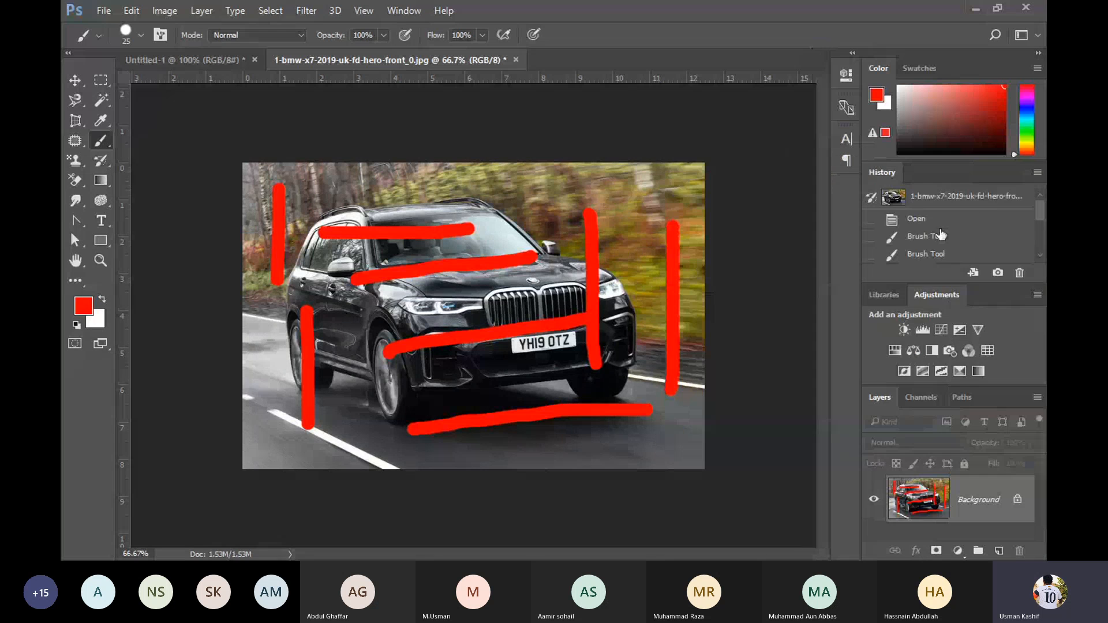
Detach the Adjustments panel from the dock and close it
{"action": "left_click_drag", "start_coordinate": [951, 294], "coordinate": [642, 338]}
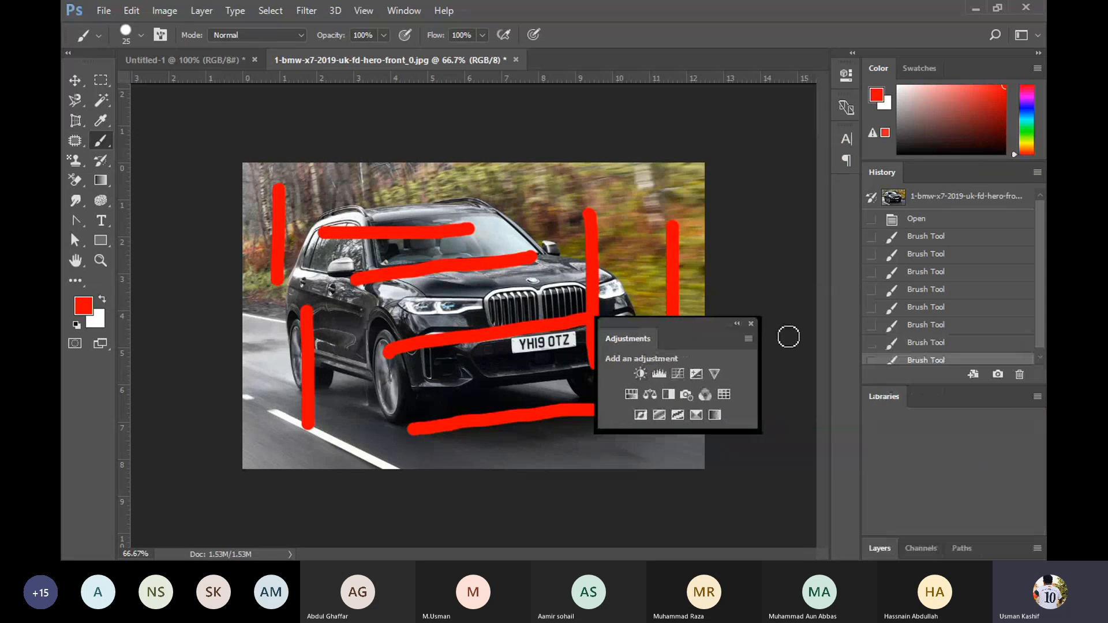
{"action": "left_click", "coordinate": [751, 323]}
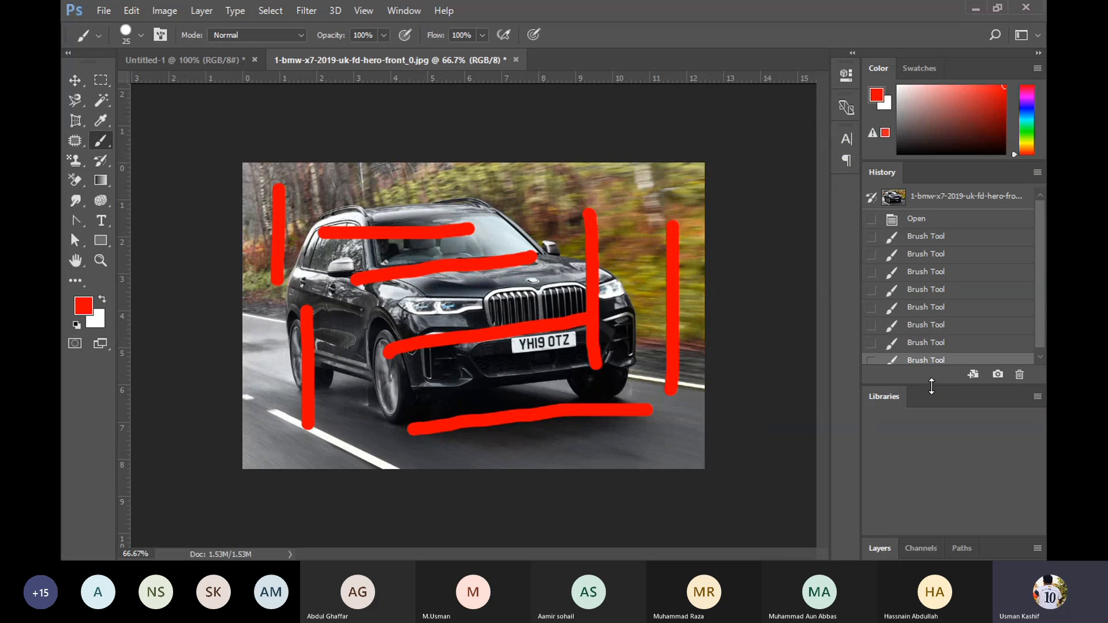
Detach the History panel, float it over the canvas beside the collapsed panel column, and stretch it nearly to the canvas bottom
{"action": "left_click_drag", "start_coordinate": [881, 173], "coordinate": [820, 189]}
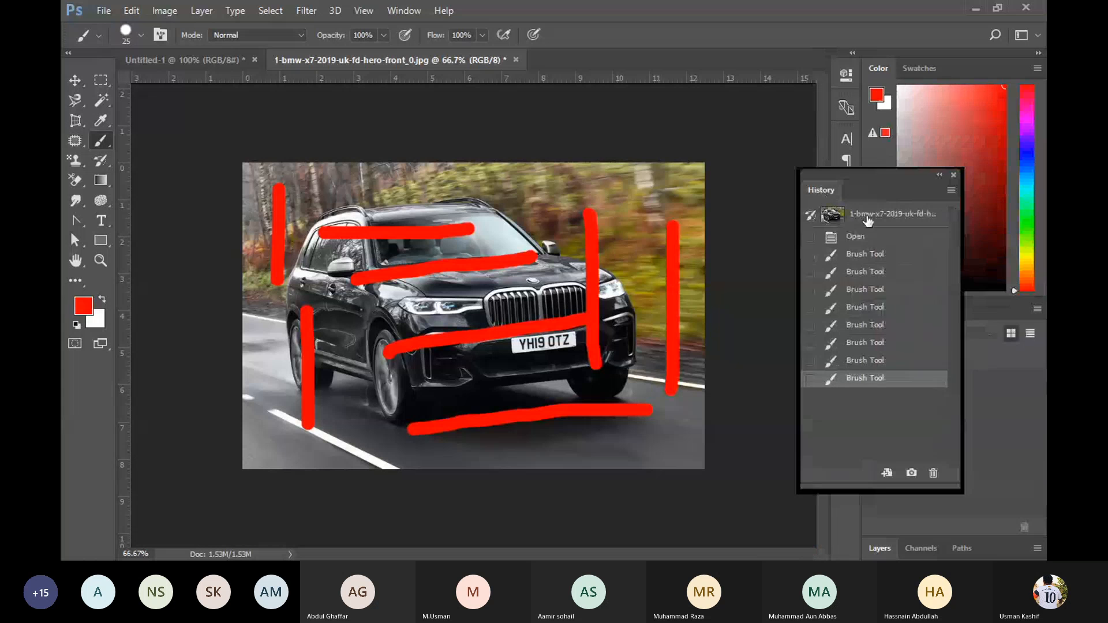
{"action": "left_click_drag", "start_coordinate": [879, 172], "coordinate": [858, 226]}
{"action": "left_click_drag", "start_coordinate": [815, 207], "coordinate": [754, 90]}
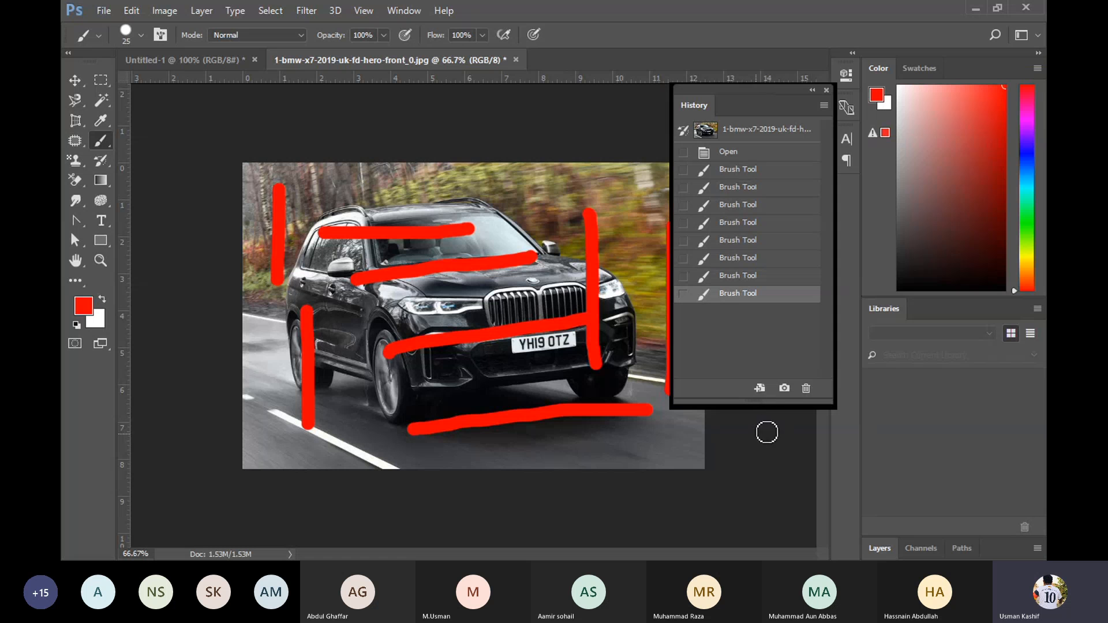
{"action": "left_click_drag", "start_coordinate": [785, 408], "coordinate": [786, 541]}
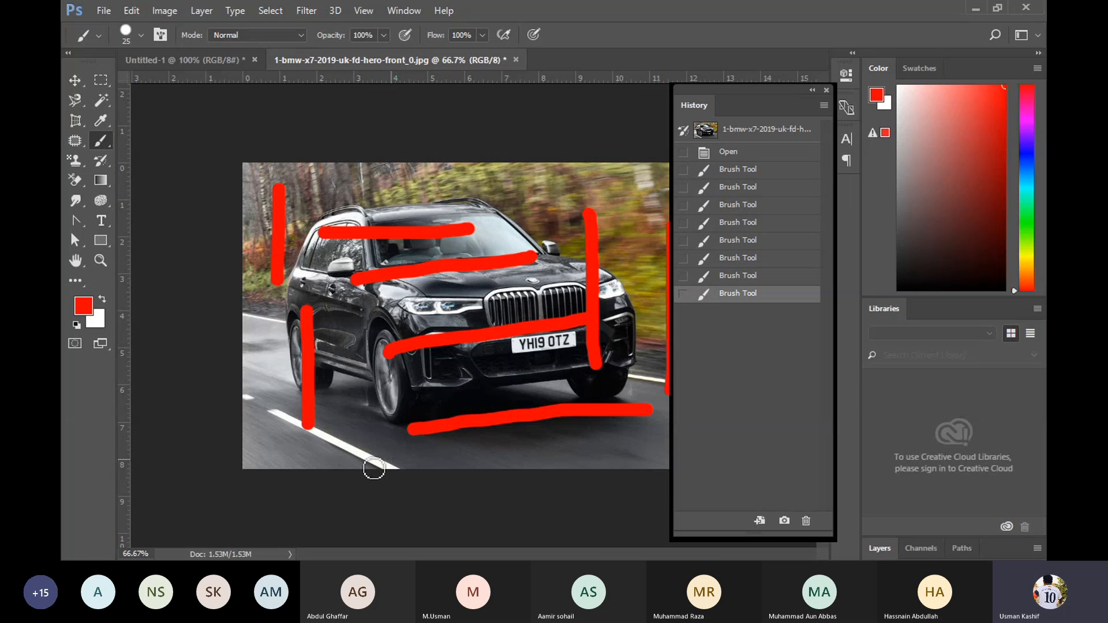
Paint five more red brush strokes near the rear wheel, above the roof and beside the door mirror
{"action": "left_click_drag", "start_coordinate": [332, 456], "coordinate": [341, 347]}
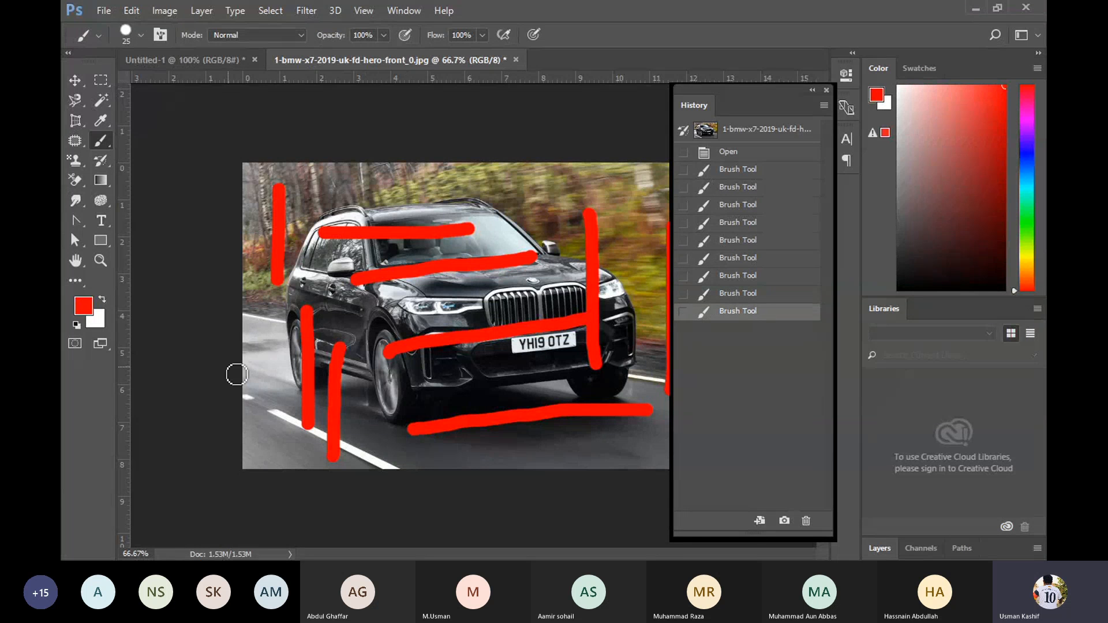
{"action": "left_click_drag", "start_coordinate": [273, 316], "coordinate": [276, 456]}
{"action": "left_click_drag", "start_coordinate": [281, 179], "coordinate": [507, 200]}
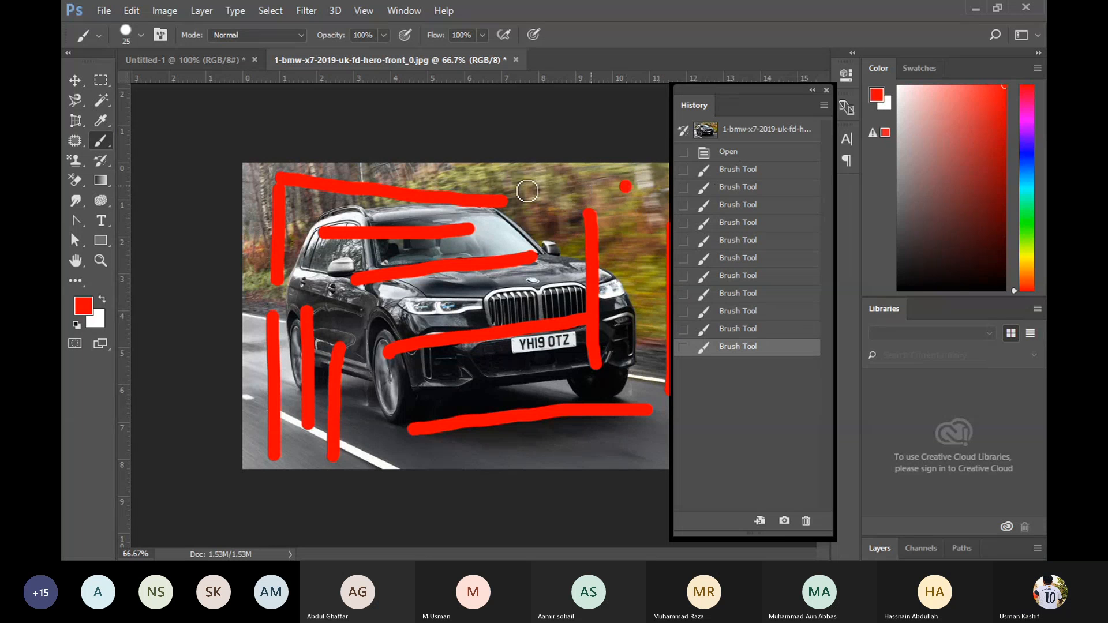
{"action": "left_click_drag", "start_coordinate": [631, 186], "coordinate": [504, 186]}
{"action": "left_click_drag", "start_coordinate": [558, 215], "coordinate": [558, 255]}
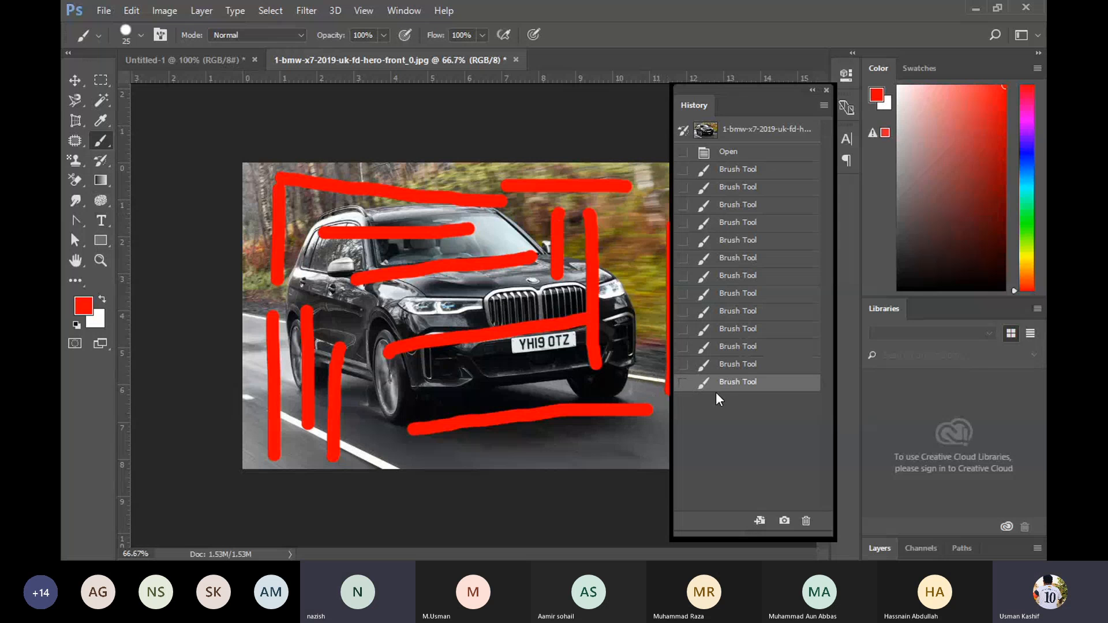
Revert the image through its History states back to the first brush stroke, and return it to the latest state
{"action": "left_click", "coordinate": [741, 369]}
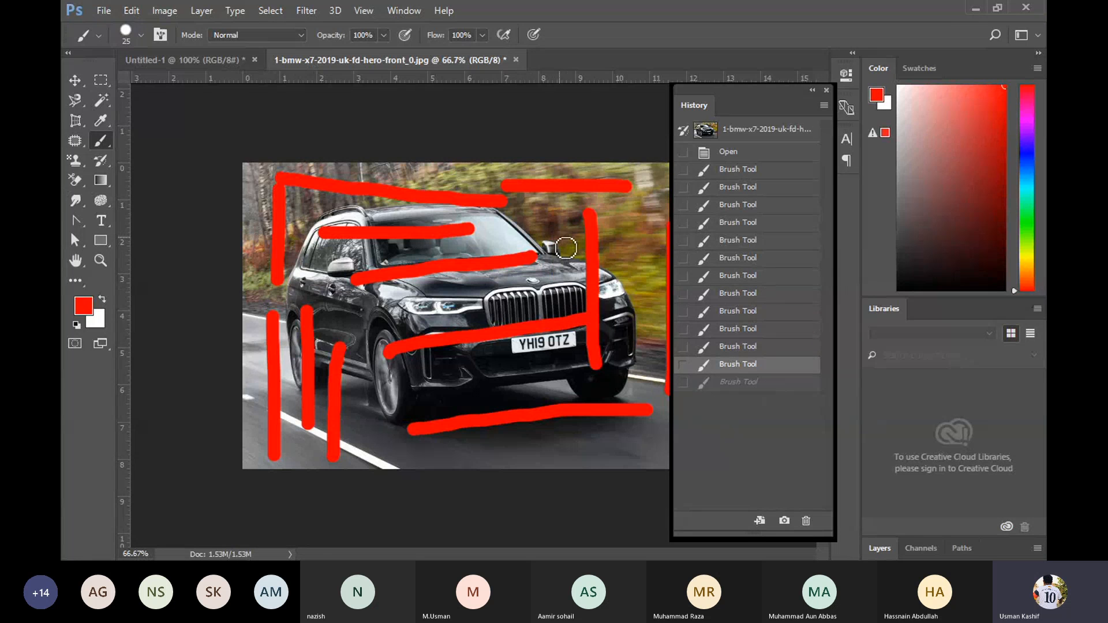
{"action": "left_click", "coordinate": [746, 348]}
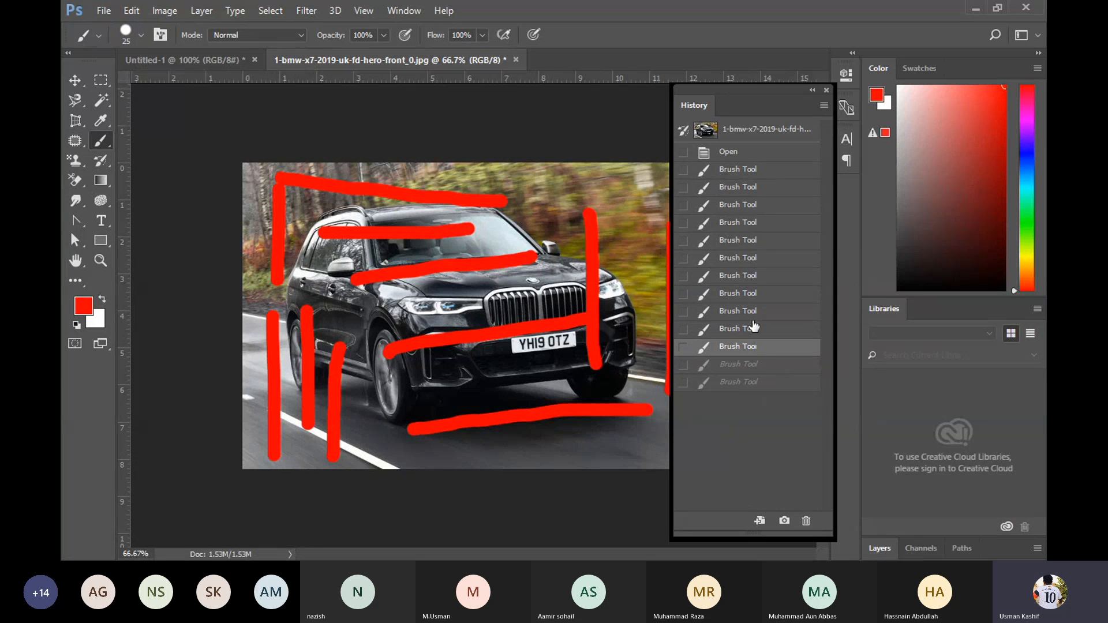
{"action": "left_click", "coordinate": [756, 328]}
{"action": "left_click", "coordinate": [758, 312]}
{"action": "left_click", "coordinate": [760, 294]}
{"action": "left_click", "coordinate": [759, 277]}
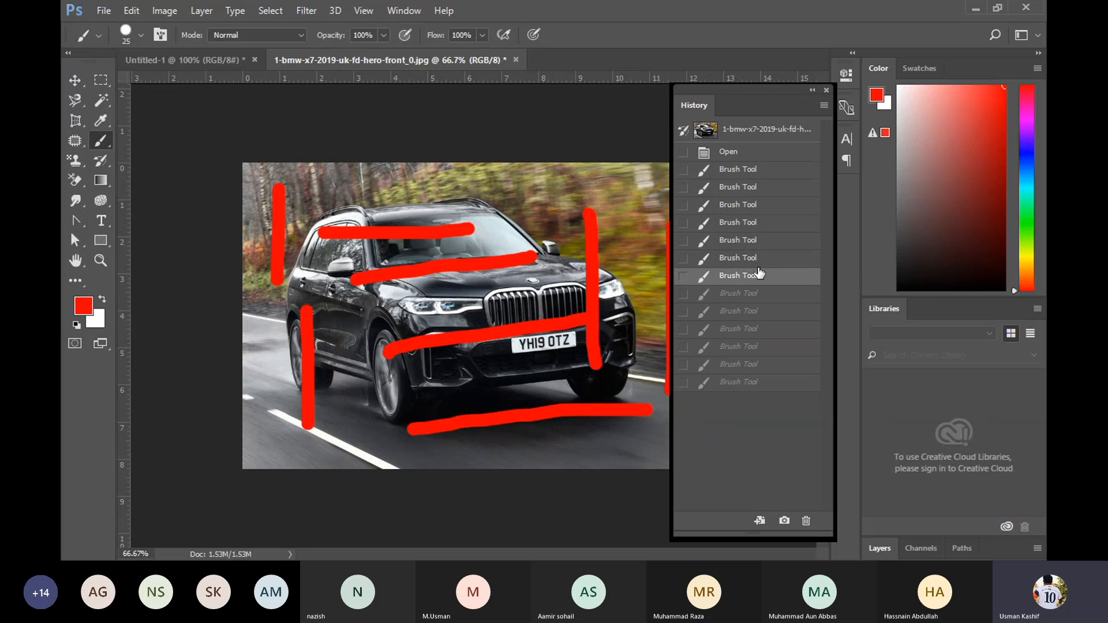
{"action": "left_click", "coordinate": [750, 172]}
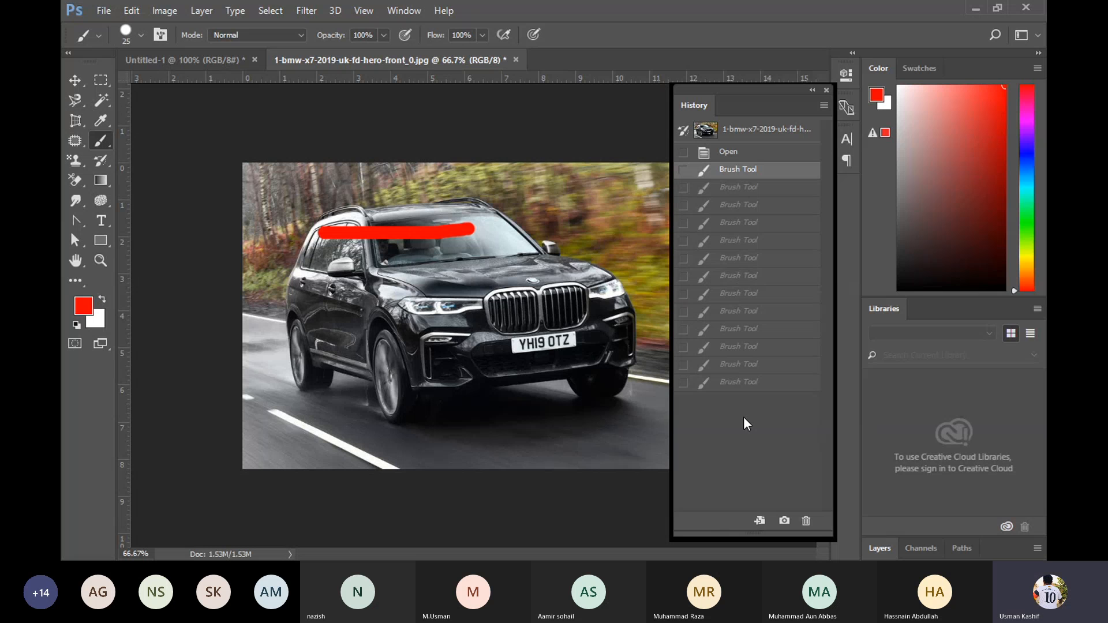
{"action": "left_click", "coordinate": [737, 383]}
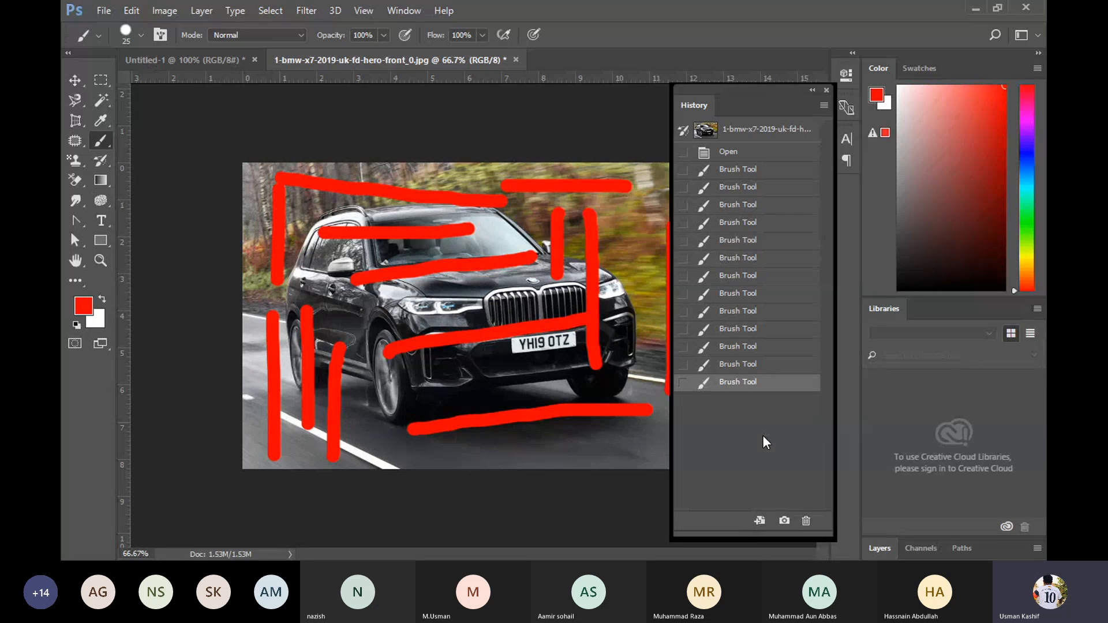
Step backward through the brush strokes one at a time until only the first two remain
{"action": "key", "text": "ctrl+alt+z"}
{"action": "key", "text": "ctrl+alt+z"}
{"action": "key", "text": "ctrl+alt+z"}
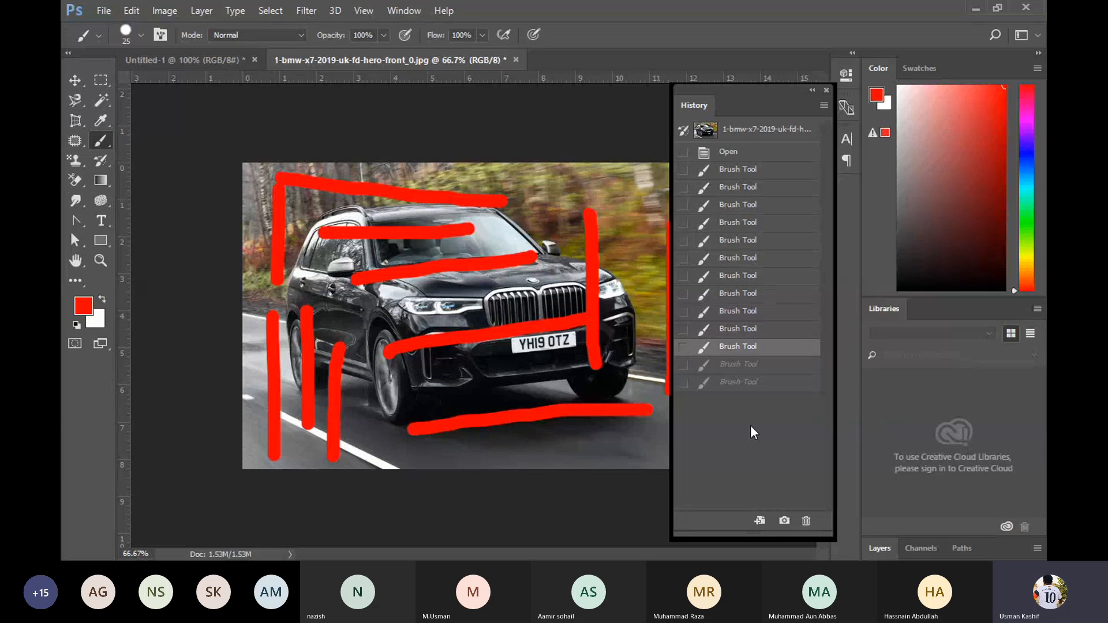
{"action": "key", "text": "ctrl+alt+z"}
{"action": "key", "text": "ctrl+alt+z"}
{"action": "key", "text": "ctrl+alt+z"}
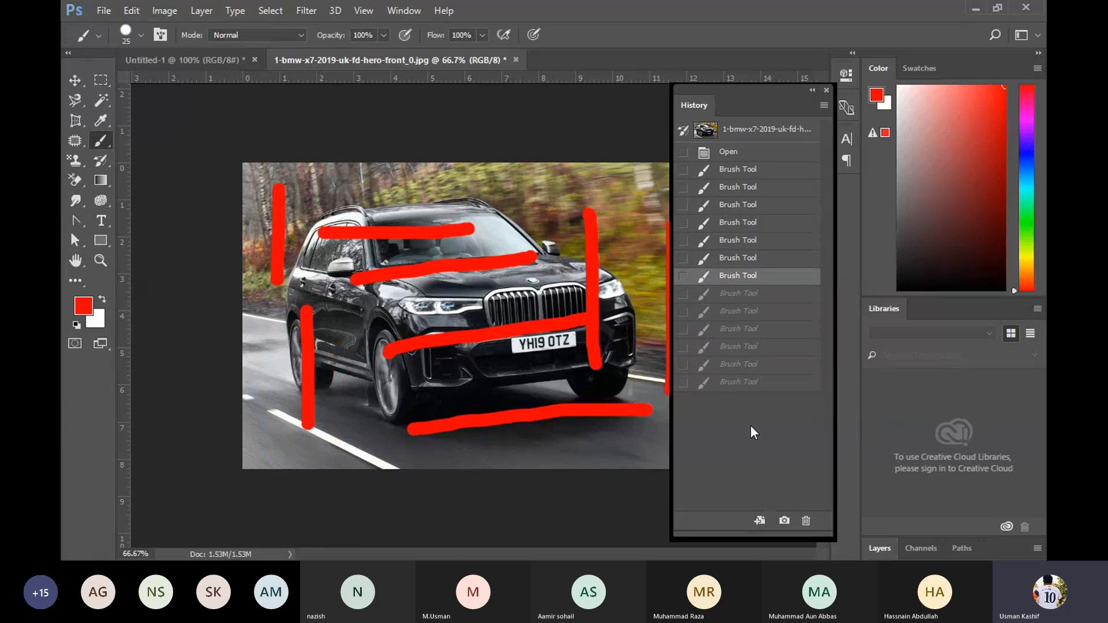
{"action": "key", "text": "ctrl+alt+z"}
{"action": "key", "text": "ctrl+alt+z"}
{"action": "key", "text": "ctrl+alt+z"}
{"action": "key", "text": "ctrl+alt+z"}
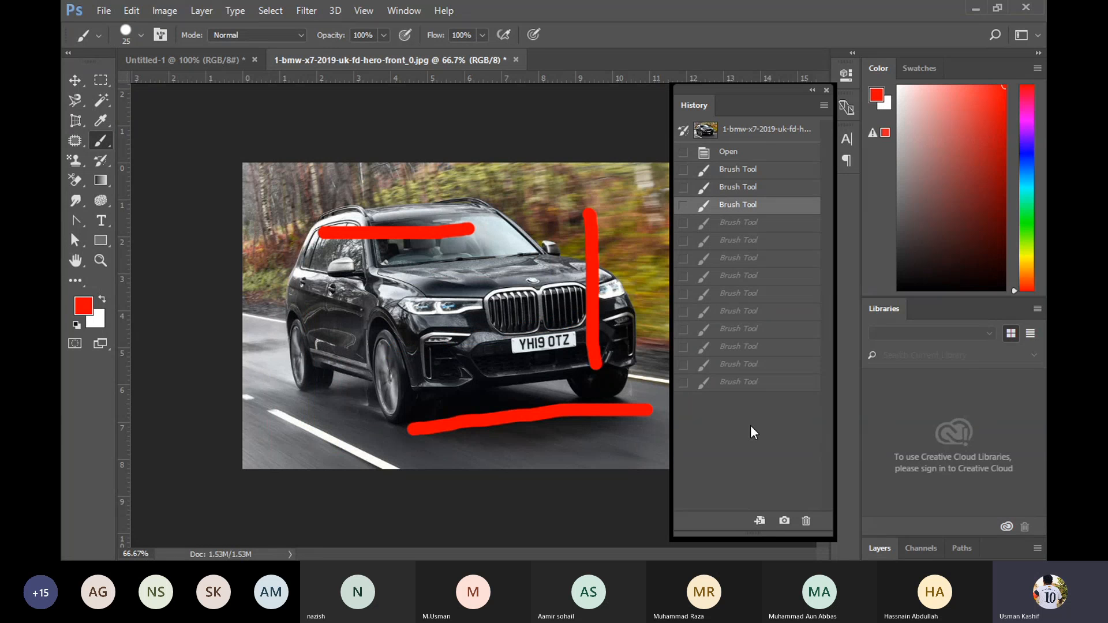
{"action": "key", "text": "ctrl+alt+z"}
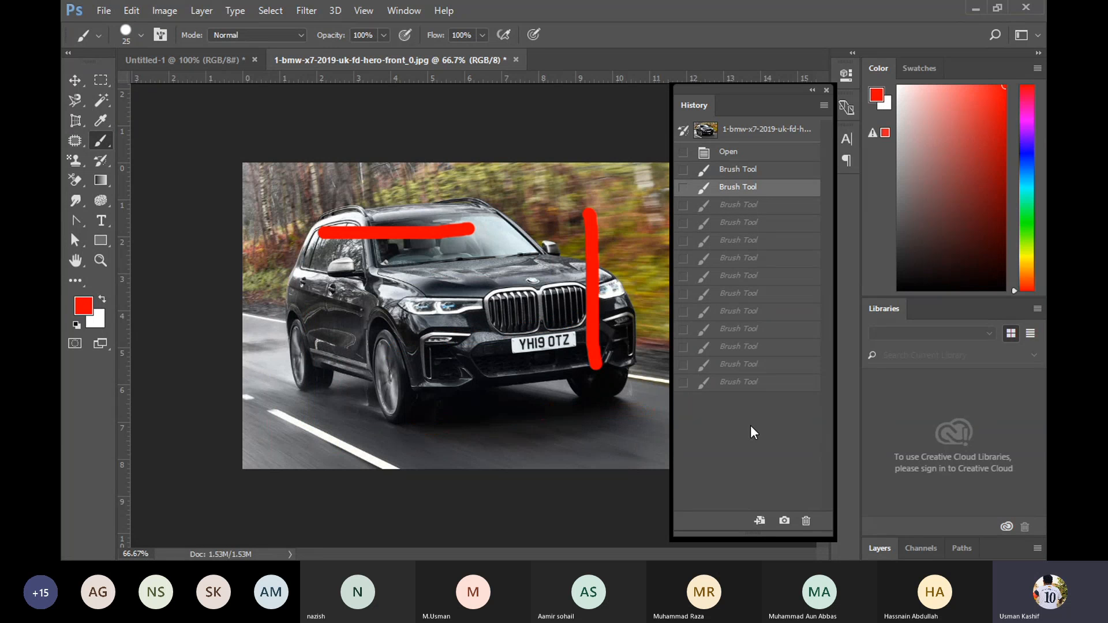
Step backward and forward through the brush strokes until the image is back at its opened state, and select the original image snapshot
{"action": "key", "text": "ctrl+alt+z"}
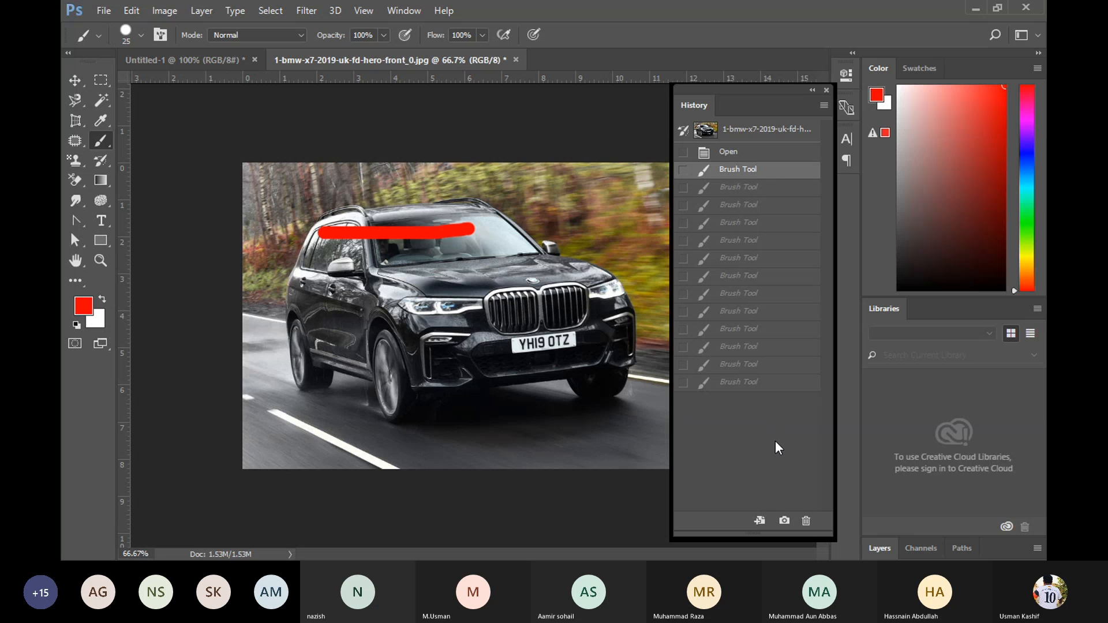
{"action": "key", "text": "ctrl+z"}
{"action": "key", "text": "ctrl+alt+z"}
{"action": "key", "text": "ctrl+alt+z"}
{"action": "key", "text": "ctrl+alt+z"}
{"action": "key", "text": "ctrl+alt+z"}
{"action": "key", "text": "ctrl+alt+z"}
{"action": "key", "text": "ctrl+alt+z"}
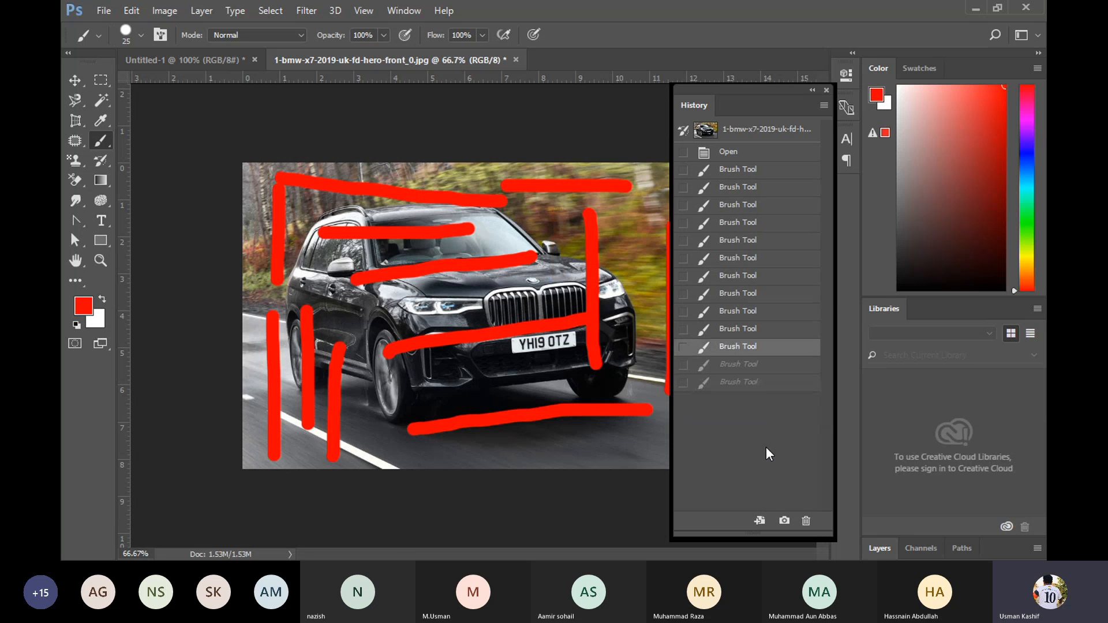
{"action": "key", "text": "ctrl+alt+z"}
{"action": "key", "text": "ctrl+alt+z"}
{"action": "key", "text": "ctrl+alt+z"}
{"action": "key", "text": "ctrl+alt+z"}
{"action": "key", "text": "ctrl+alt+z"}
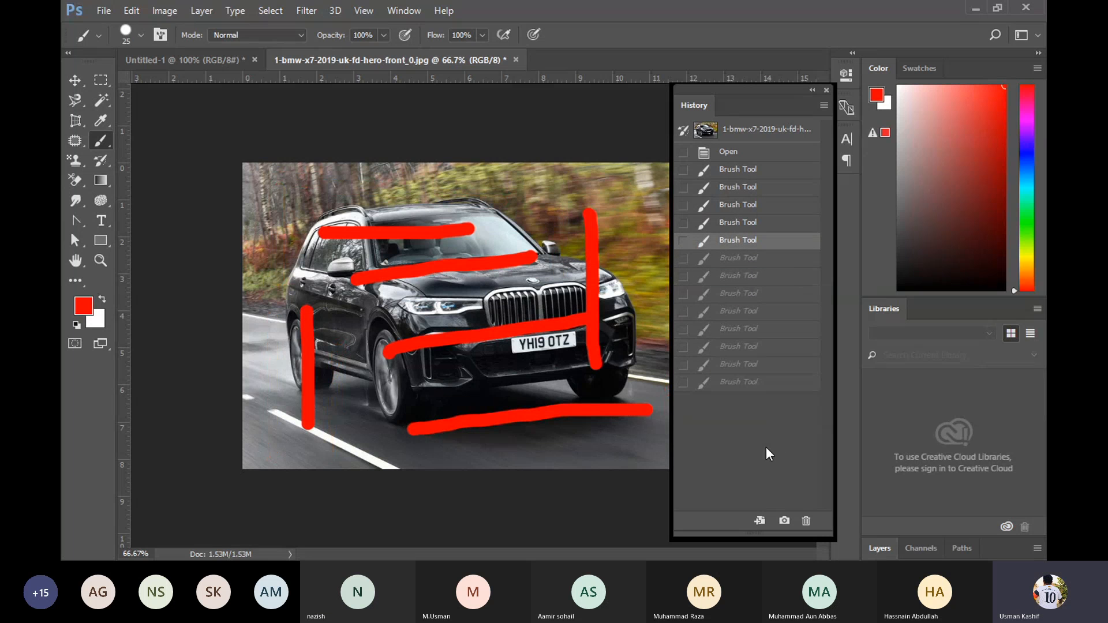
{"action": "key", "text": "ctrl+alt+z"}
{"action": "key", "text": "ctrl+alt+z"}
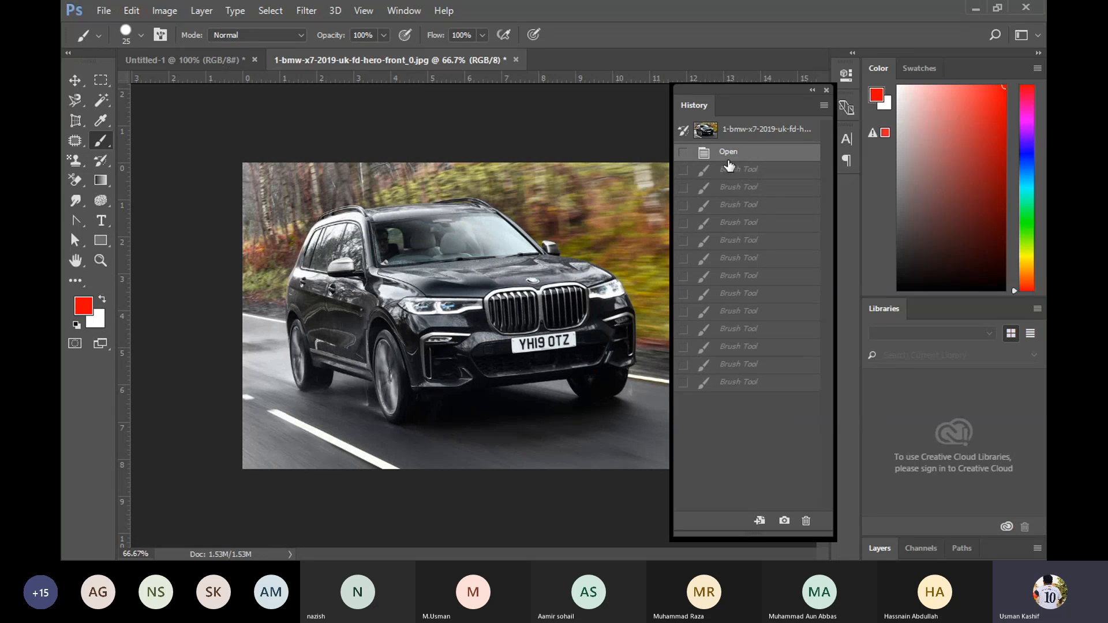
{"action": "left_click", "coordinate": [756, 131]}
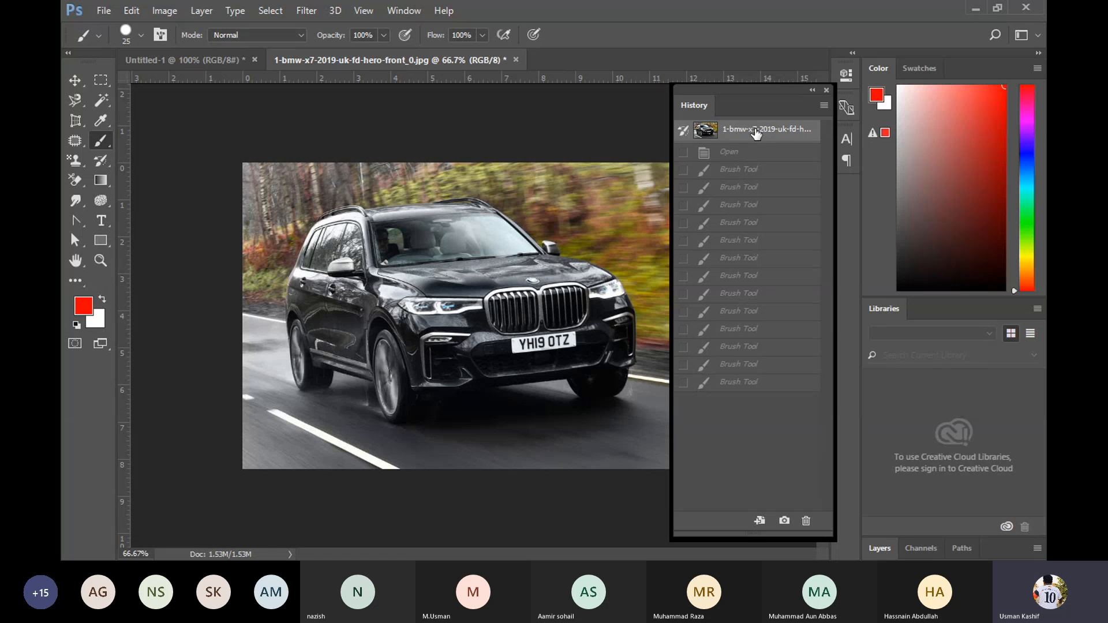
Return the image to its latest History state and delete the last four brush strokes from the history
{"action": "left_click", "coordinate": [753, 383]}
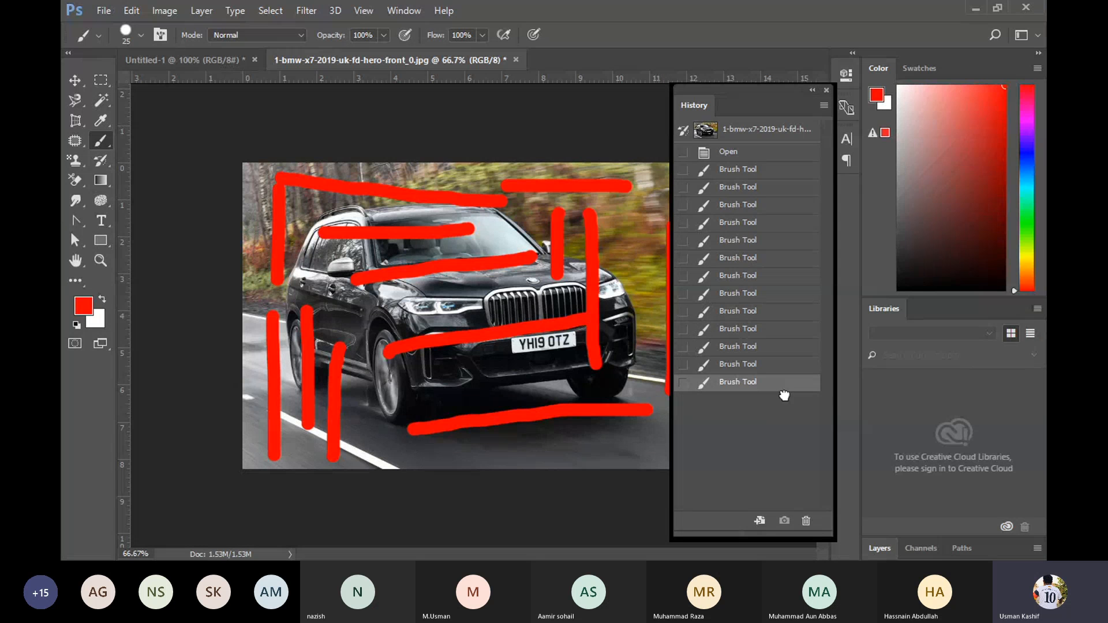
{"action": "mouse_move", "coordinate": [780, 391]}
{"action": "left_mouse_down"}
{"action": "mouse_move", "coordinate": [783, 521]}
{"action": "mouse_move", "coordinate": [806, 521]}
{"action": "left_mouse_up"}
{"action": "left_click_drag", "start_coordinate": [781, 376], "coordinate": [806, 521]}
{"action": "left_click_drag", "start_coordinate": [784, 349], "coordinate": [806, 521]}
{"action": "mouse_move", "coordinate": [789, 330]}
{"action": "left_mouse_down"}
{"action": "mouse_move", "coordinate": [804, 388]}
{"action": "mouse_move", "coordinate": [806, 520]}
{"action": "left_mouse_up"}
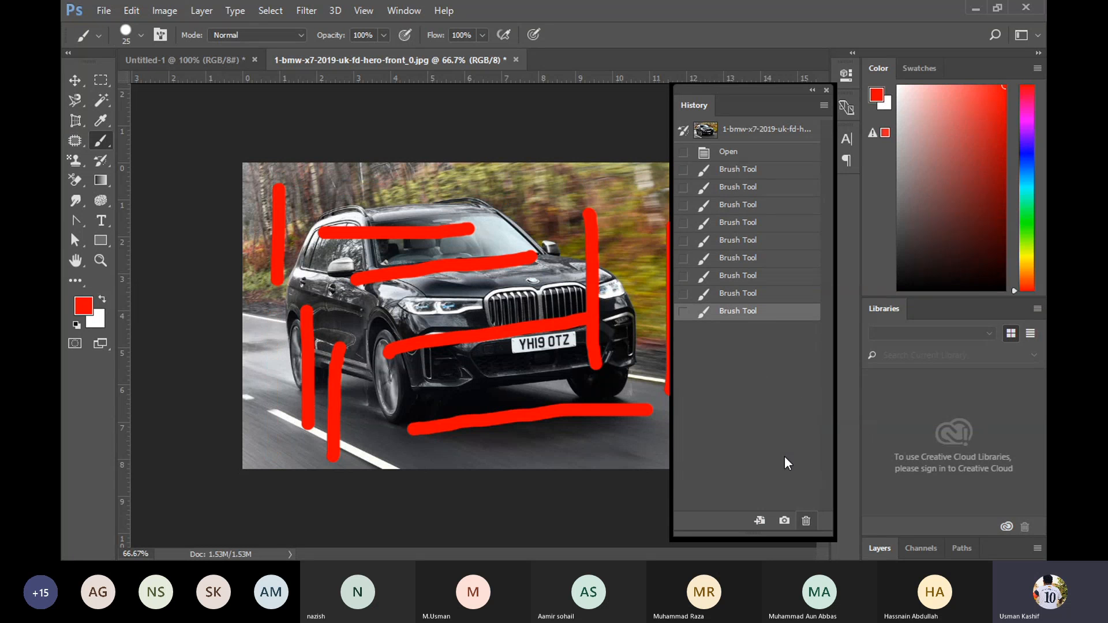
Jump between several earlier brush stroke states in the history and return to the last remaining one
{"action": "left_click", "coordinate": [774, 277]}
{"action": "left_click", "coordinate": [774, 258]}
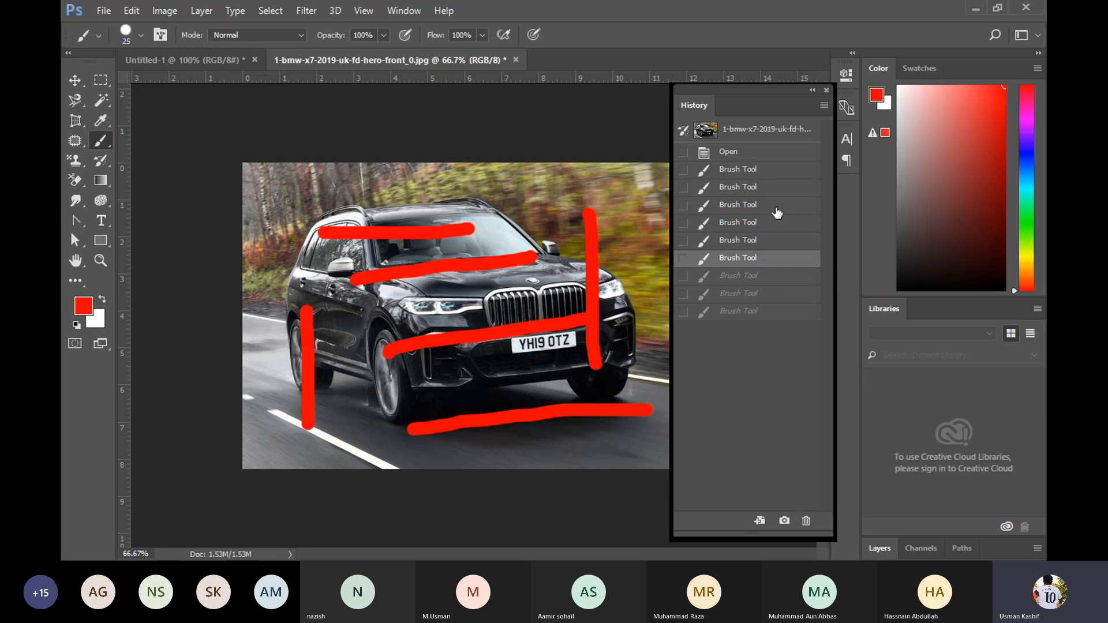
{"action": "left_click", "coordinate": [776, 205]}
{"action": "left_click", "coordinate": [782, 171]}
{"action": "left_click", "coordinate": [771, 312]}
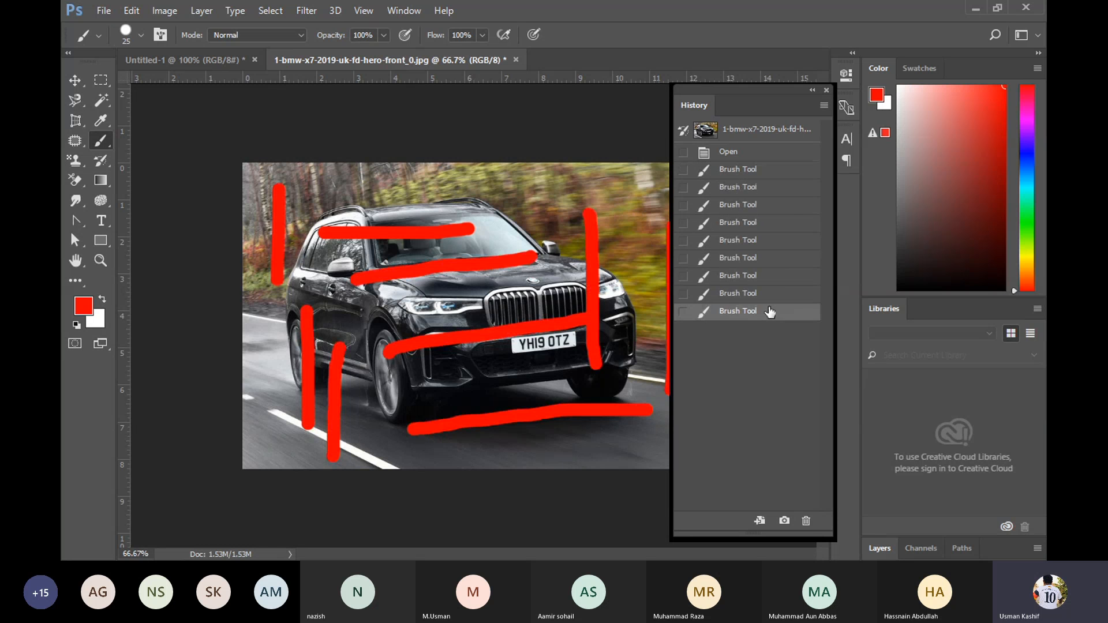
{"action": "left_click", "coordinate": [768, 223]}
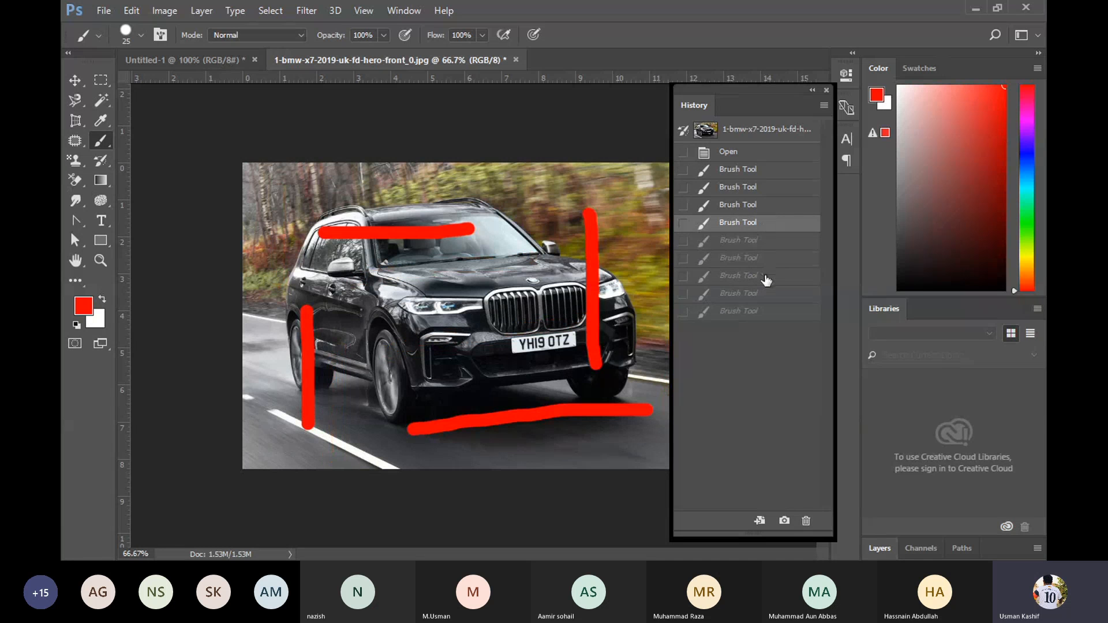
{"action": "left_click", "coordinate": [768, 312]}
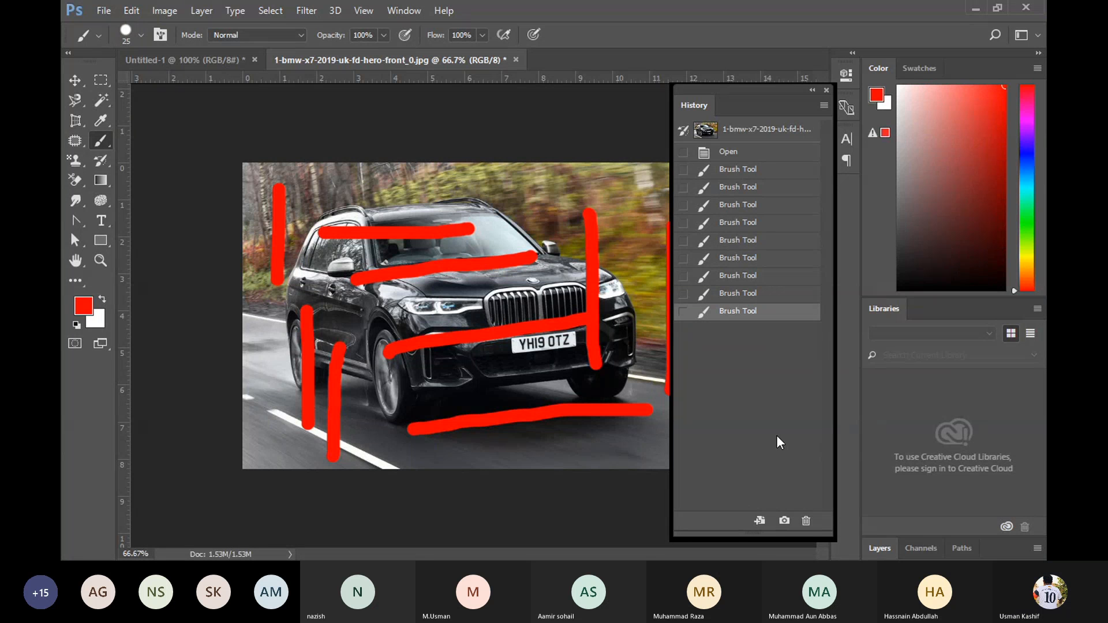
Open the Performance preferences and shift the dialog toward the toolbox
{"action": "left_click", "coordinate": [133, 9]}
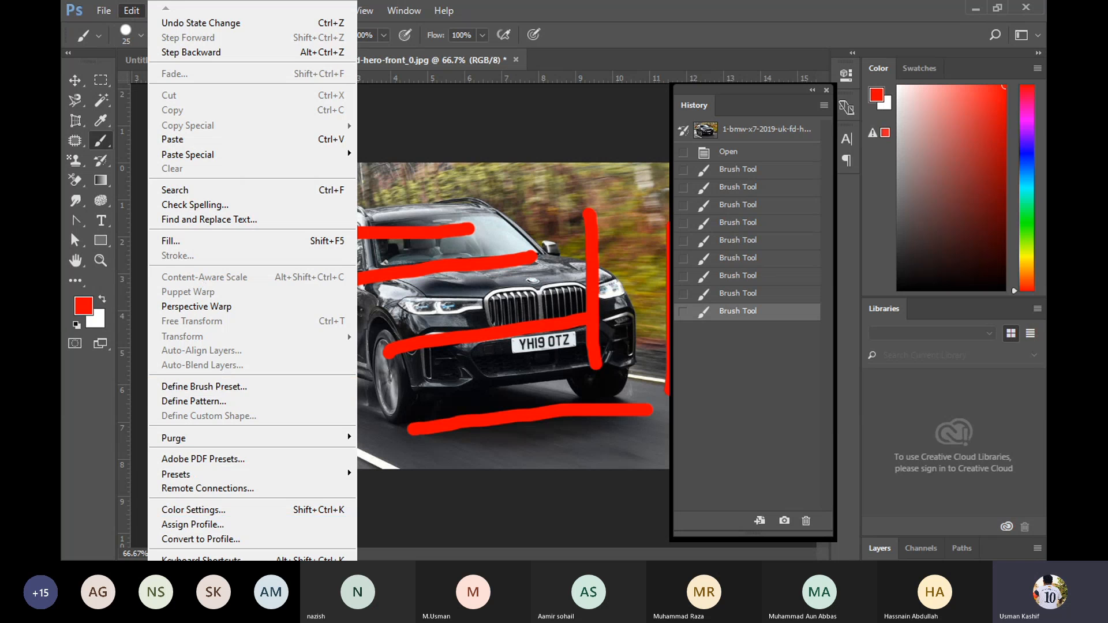
{"action": "mouse_move", "coordinate": [231, 563]}
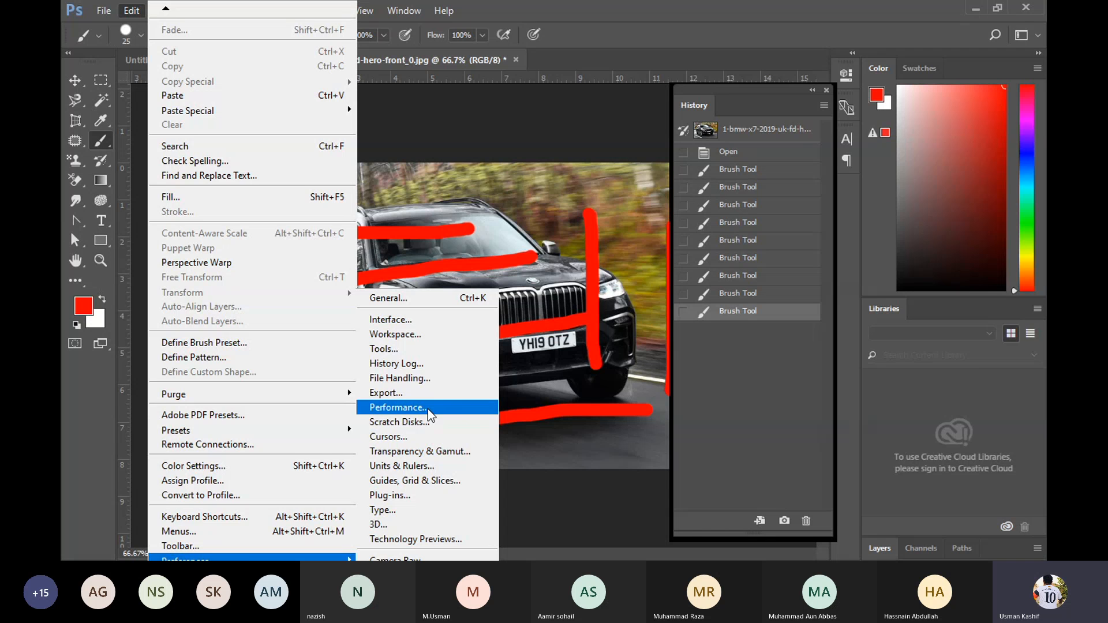
{"action": "left_click", "coordinate": [428, 409]}
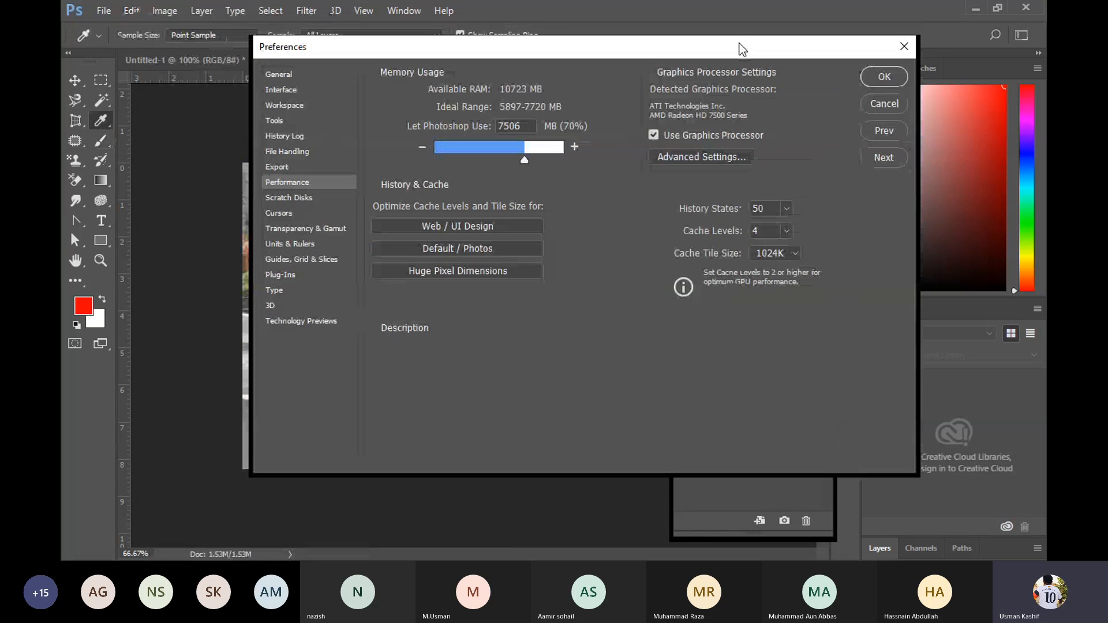
{"action": "left_click_drag", "start_coordinate": [742, 49], "coordinate": [628, 51]}
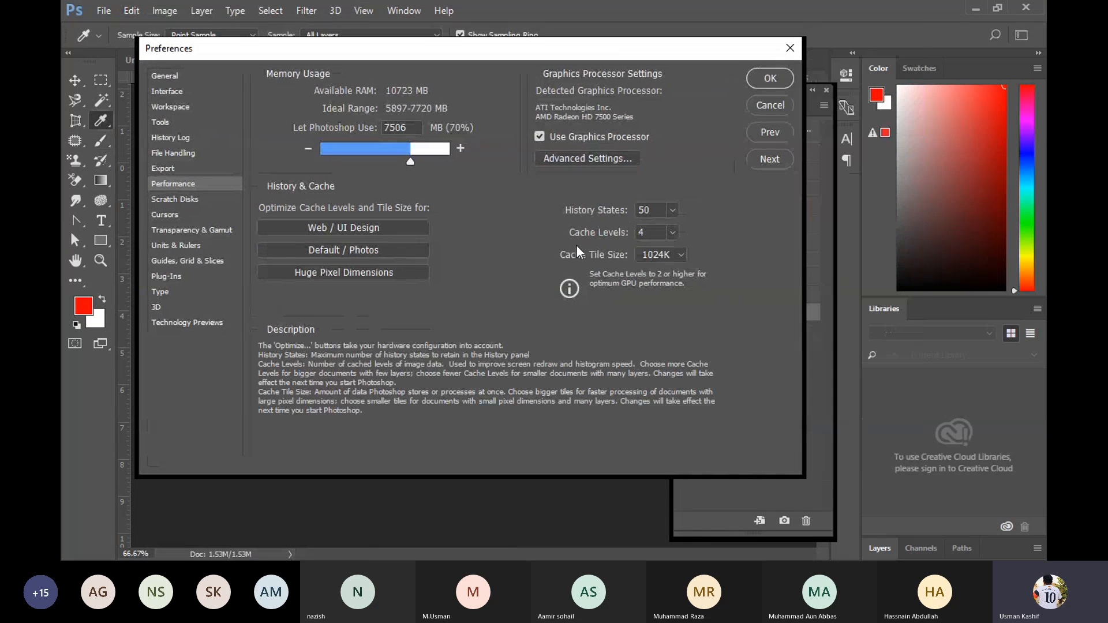
Try out different History States values, enter 50, adjust the memory use to 7577 MB, and discard the preference changes
{"action": "double_click", "coordinate": [645, 210]}
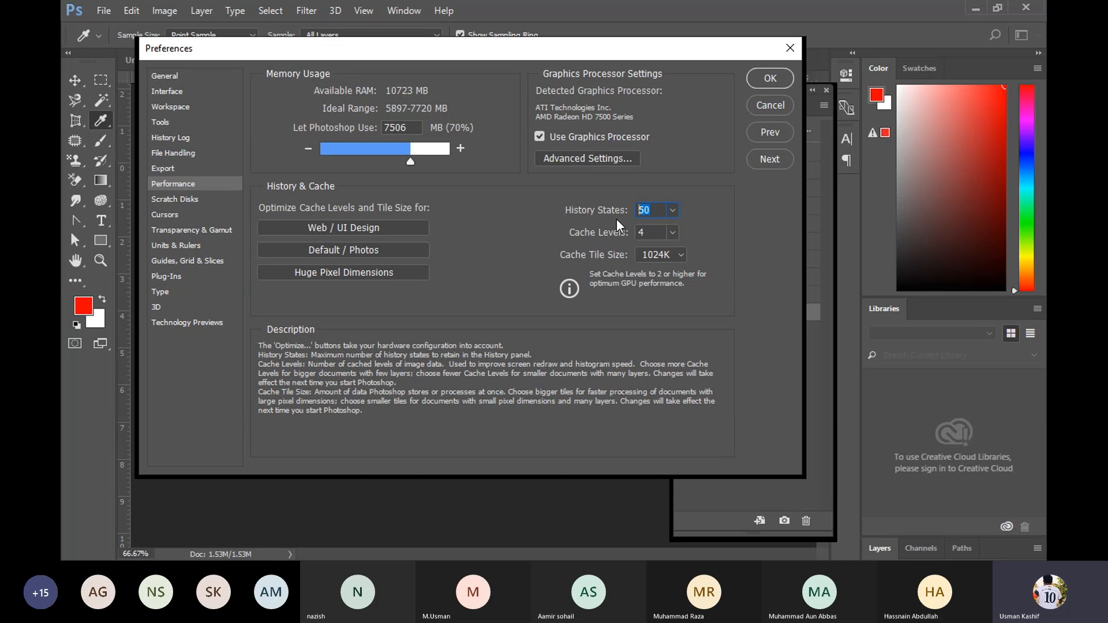
{"action": "left_click", "coordinate": [672, 211]}
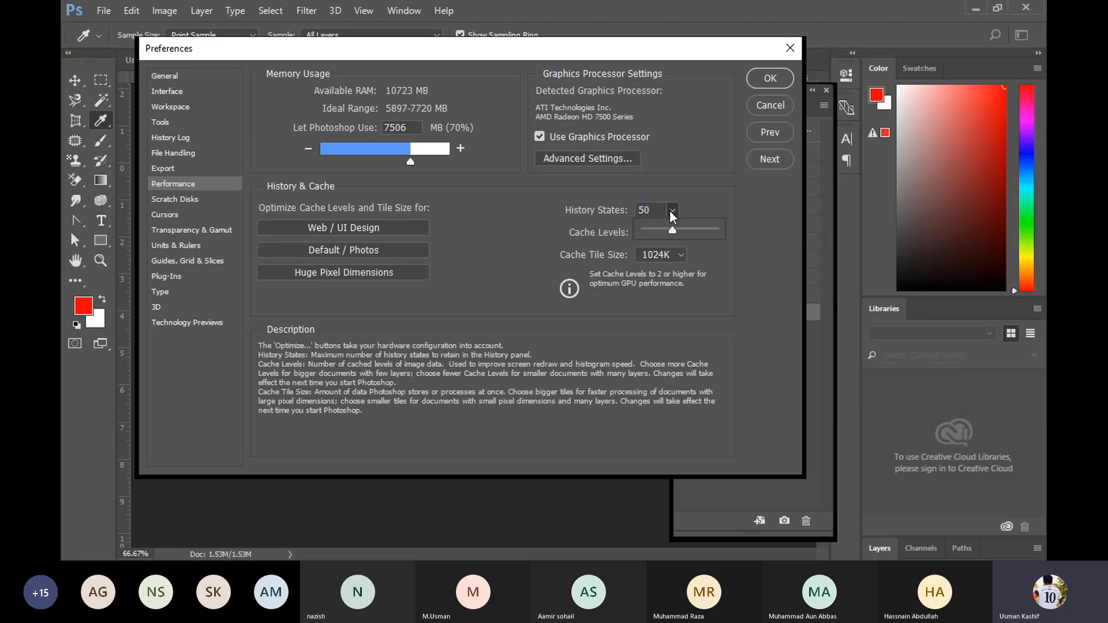
{"action": "left_click_drag", "start_coordinate": [673, 234], "coordinate": [750, 233]}
{"action": "left_click_drag", "start_coordinate": [714, 230], "coordinate": [684, 229]}
{"action": "double_click", "coordinate": [641, 210]}
{"action": "type", "text": "50"}
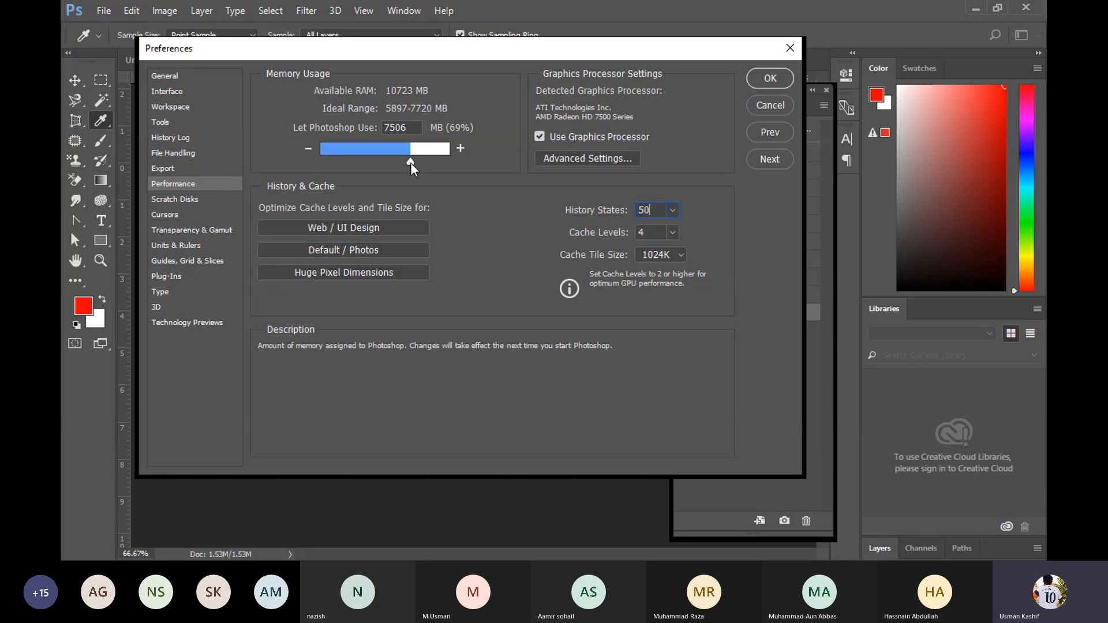
{"action": "mouse_move", "coordinate": [410, 162]}
{"action": "left_mouse_down"}
{"action": "mouse_move", "coordinate": [456, 160]}
{"action": "mouse_move", "coordinate": [411, 165]}
{"action": "left_mouse_up"}
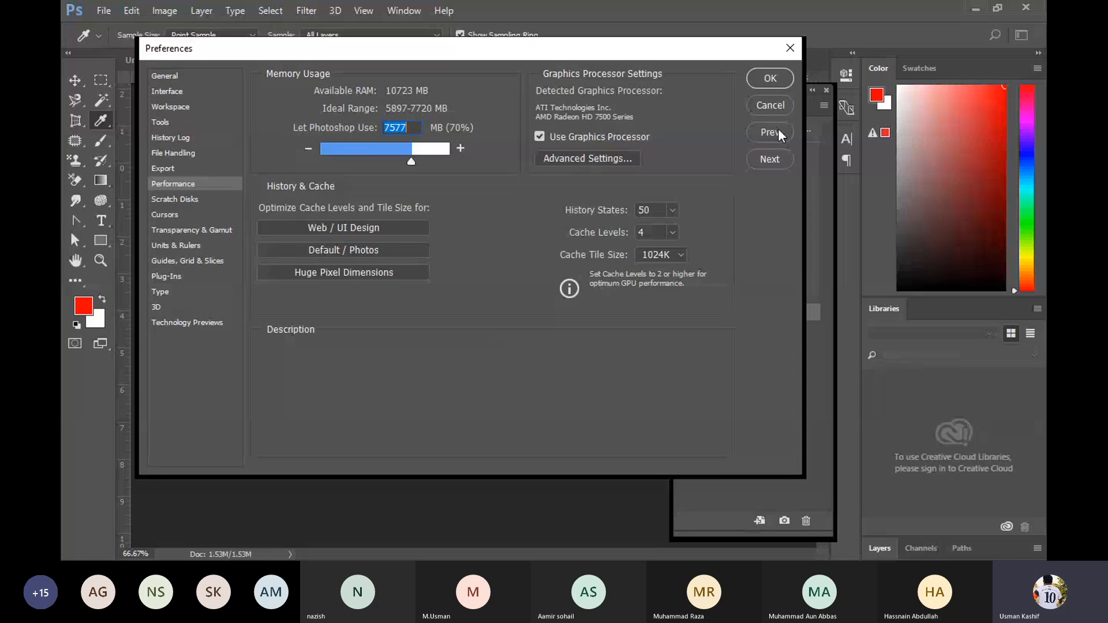
{"action": "left_click", "coordinate": [775, 112]}
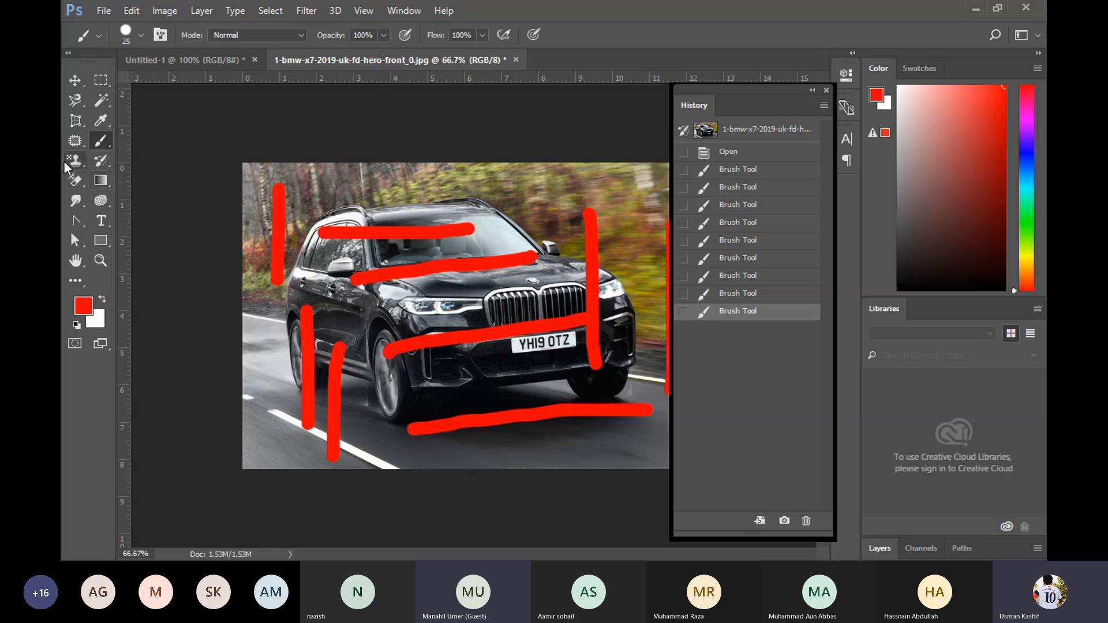
Switch to the History Brush tool and enlarge its brush size to 90
{"action": "right_click", "coordinate": [102, 152]}
{"action": "left_click", "coordinate": [185, 156]}
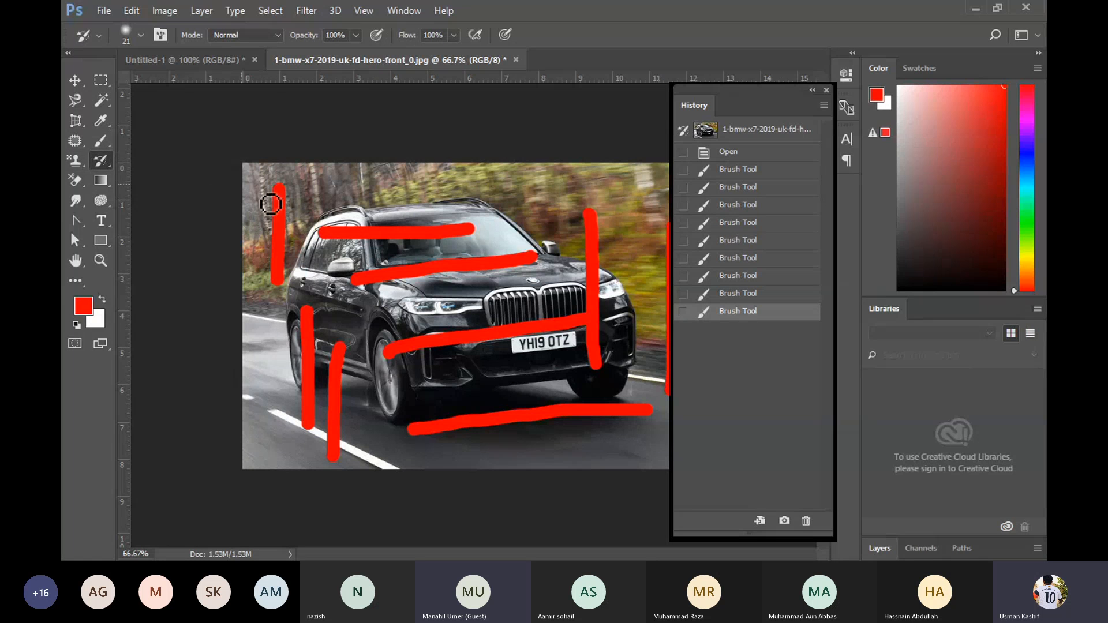
{"action": "key", "text": "bracketright"}
{"action": "key", "text": "bracketright"}
{"action": "key", "text": "bracketright"}
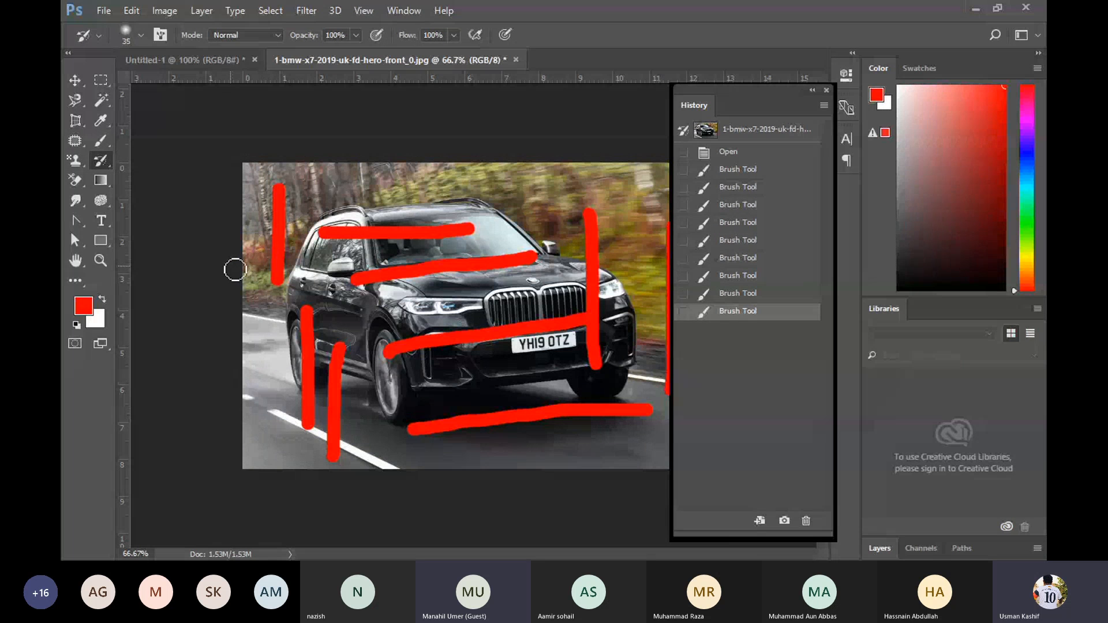
{"action": "key", "text": "bracketright"}
{"action": "key", "text": "bracketright"}
{"action": "key", "text": "bracketright"}
{"action": "key", "text": "bracketright"}
Paint with the History Brush over the red strokes beside the car's rear, below its front and left of the front wheel
{"action": "mouse_move", "coordinate": [275, 183]}
{"action": "left_mouse_down"}
{"action": "mouse_move", "coordinate": [270, 268]}
{"action": "mouse_move", "coordinate": [265, 232]}
{"action": "left_mouse_up"}
{"action": "mouse_move", "coordinate": [305, 304]}
{"action": "left_mouse_down"}
{"action": "mouse_move", "coordinate": [292, 299]}
{"action": "mouse_move", "coordinate": [290, 431]}
{"action": "mouse_move", "coordinate": [276, 413]}
{"action": "left_mouse_up"}
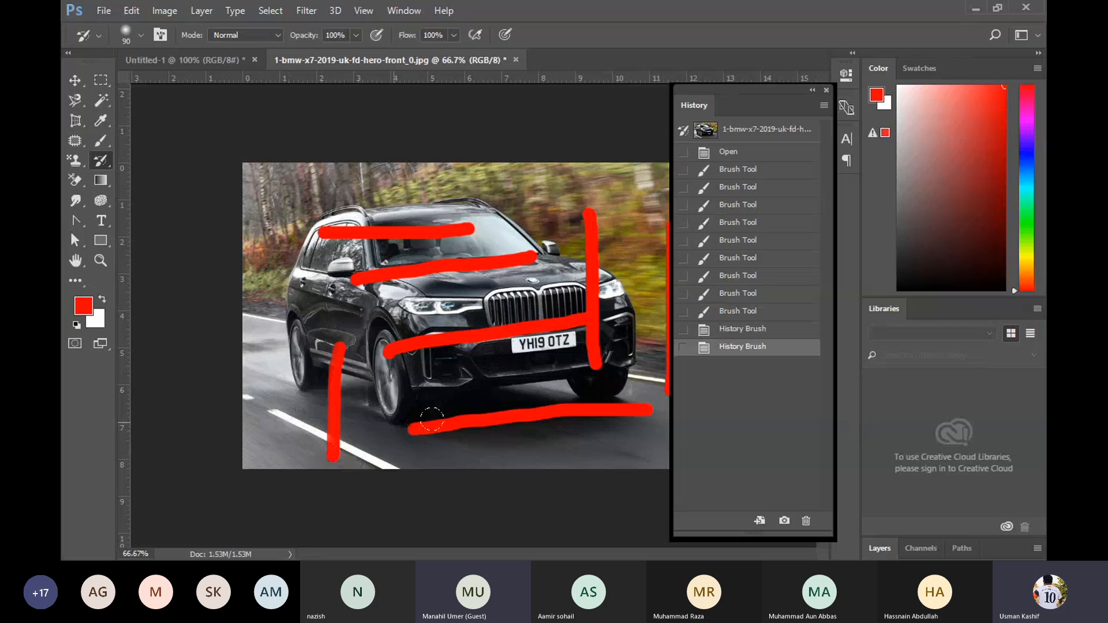
{"action": "mouse_move", "coordinate": [432, 419]}
{"action": "left_mouse_down"}
{"action": "mouse_move", "coordinate": [641, 425]}
{"action": "mouse_move", "coordinate": [487, 414]}
{"action": "mouse_move", "coordinate": [575, 416]}
{"action": "mouse_move", "coordinate": [547, 414]}
{"action": "left_mouse_up"}
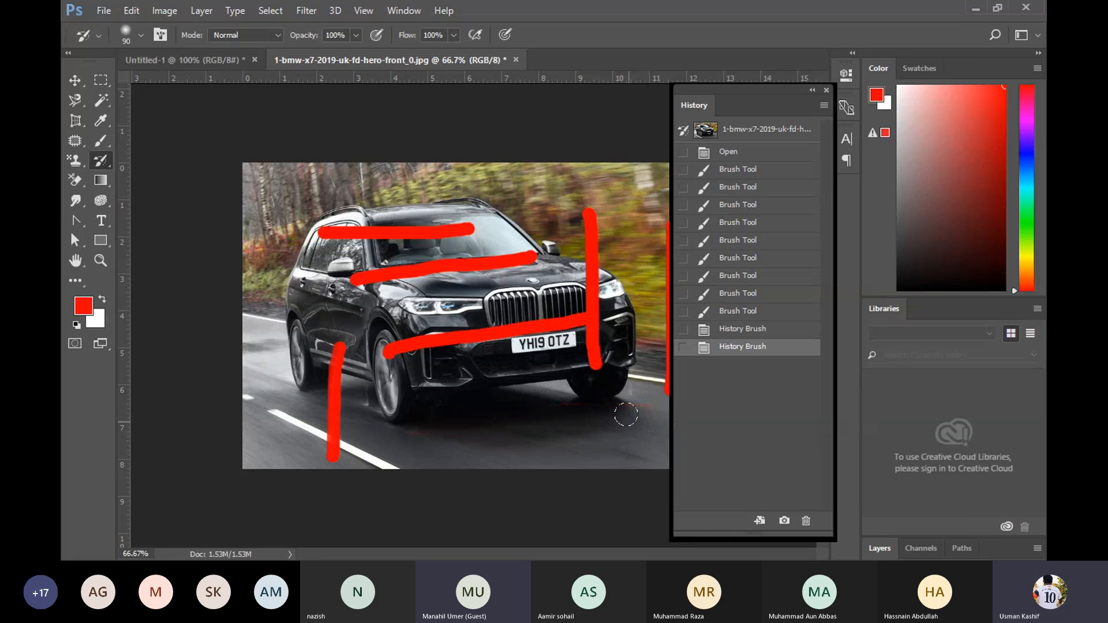
{"action": "left_click_drag", "start_coordinate": [392, 438], "coordinate": [474, 427]}
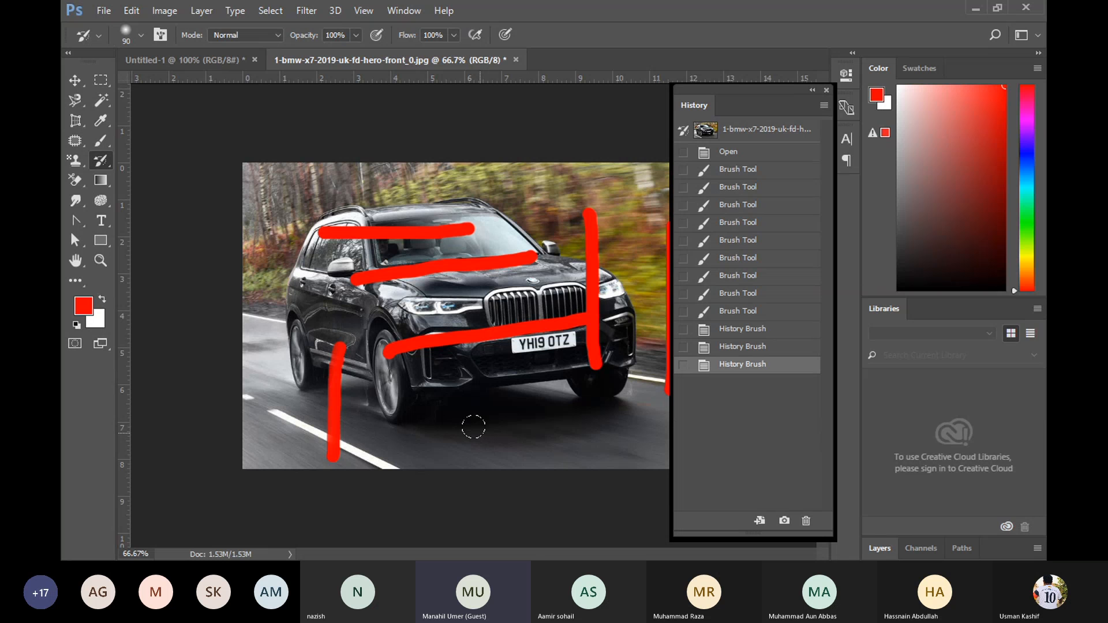
{"action": "mouse_move", "coordinate": [328, 448]}
{"action": "left_mouse_down"}
{"action": "mouse_move", "coordinate": [319, 335]}
{"action": "mouse_move", "coordinate": [329, 451]}
{"action": "left_mouse_up"}
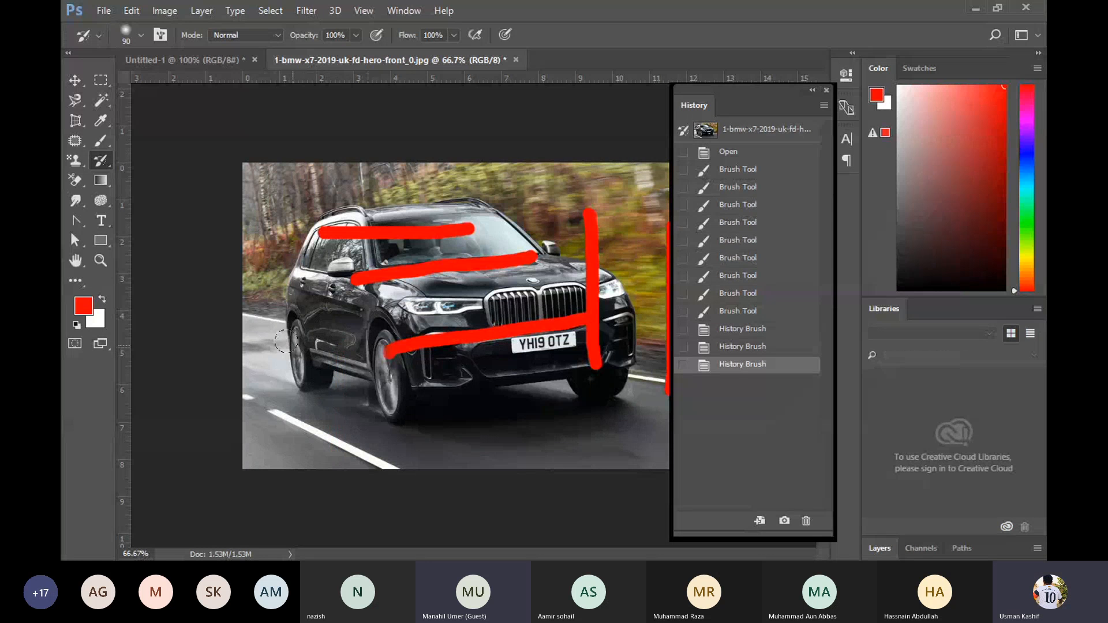
{"action": "left_click_drag", "start_coordinate": [285, 341], "coordinate": [286, 341]}
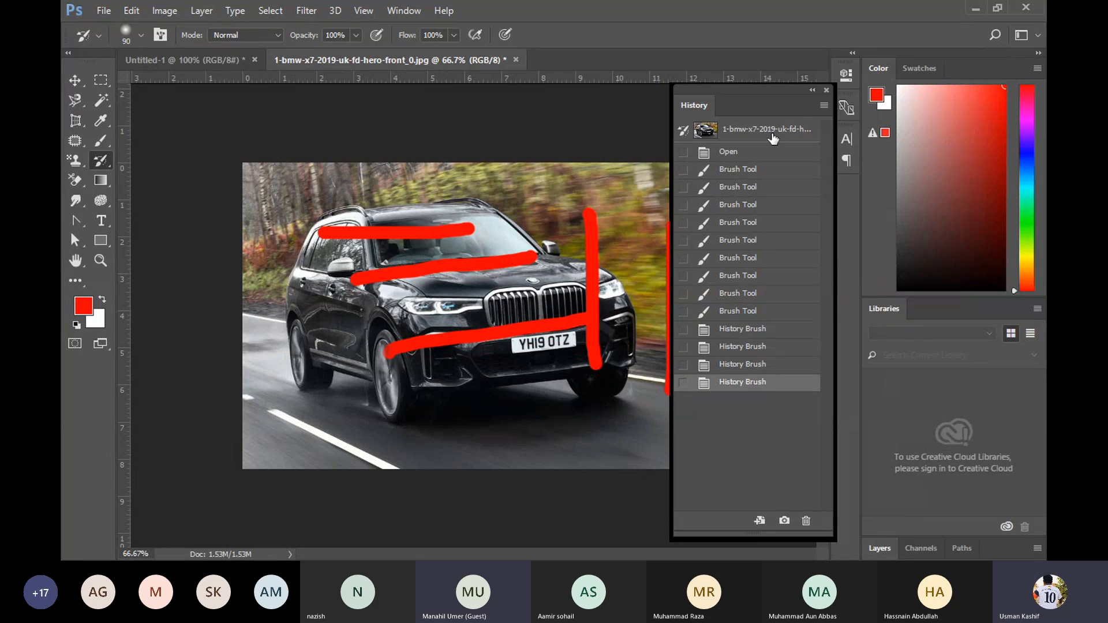
Compare the image with its original snapshot, and paint away the remaining red strokes across the car and its surroundings with the History Brush
{"action": "left_click", "coordinate": [705, 132]}
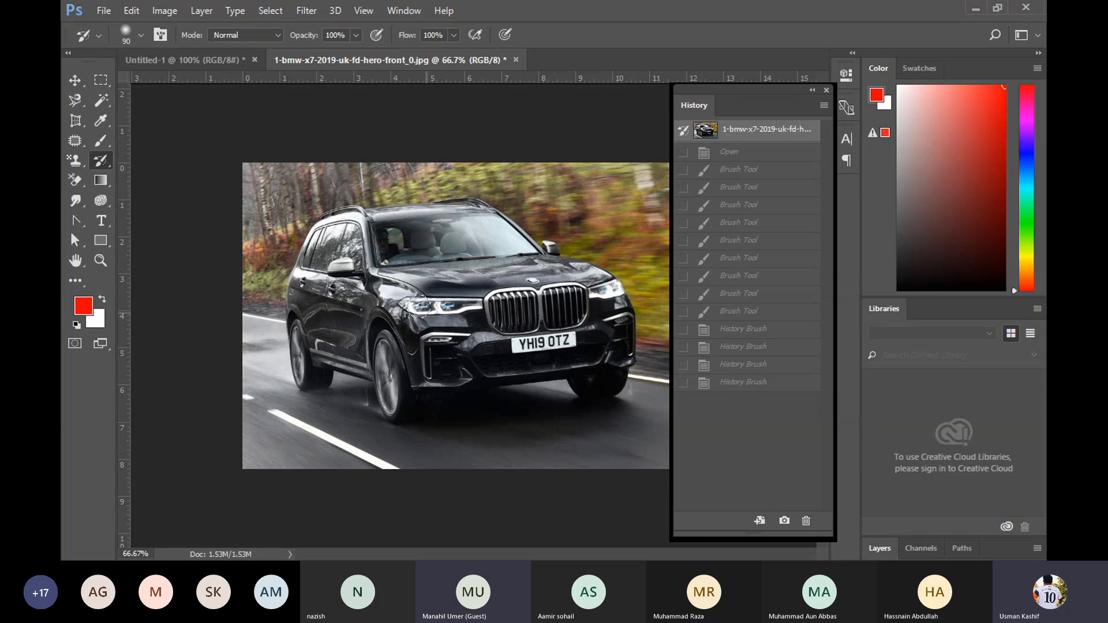
{"action": "left_click", "coordinate": [764, 388]}
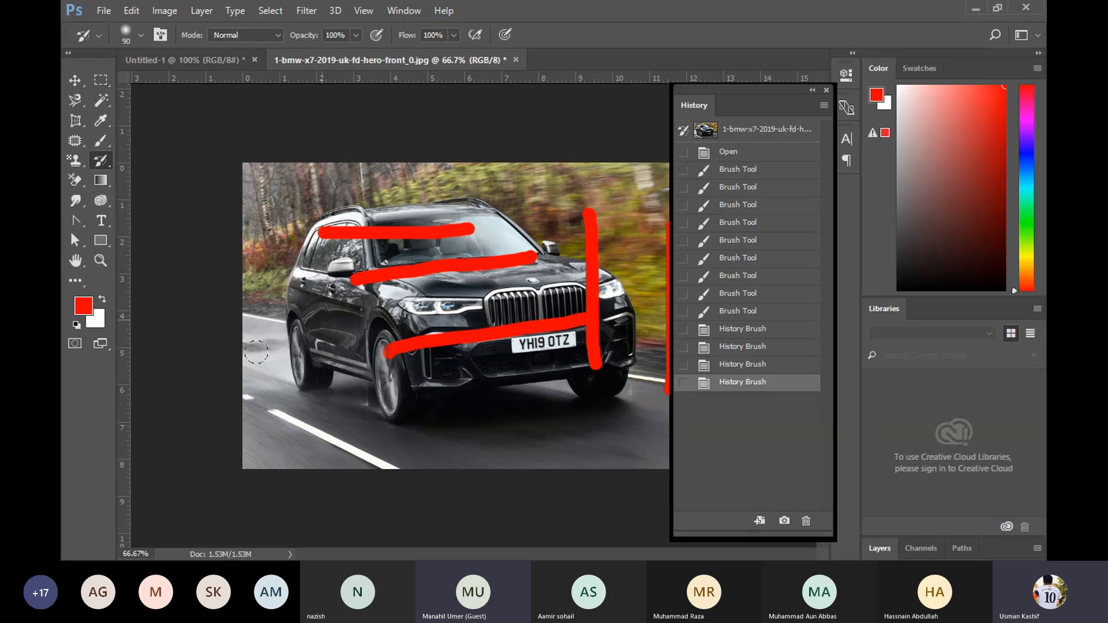
{"action": "left_click", "coordinate": [357, 429]}
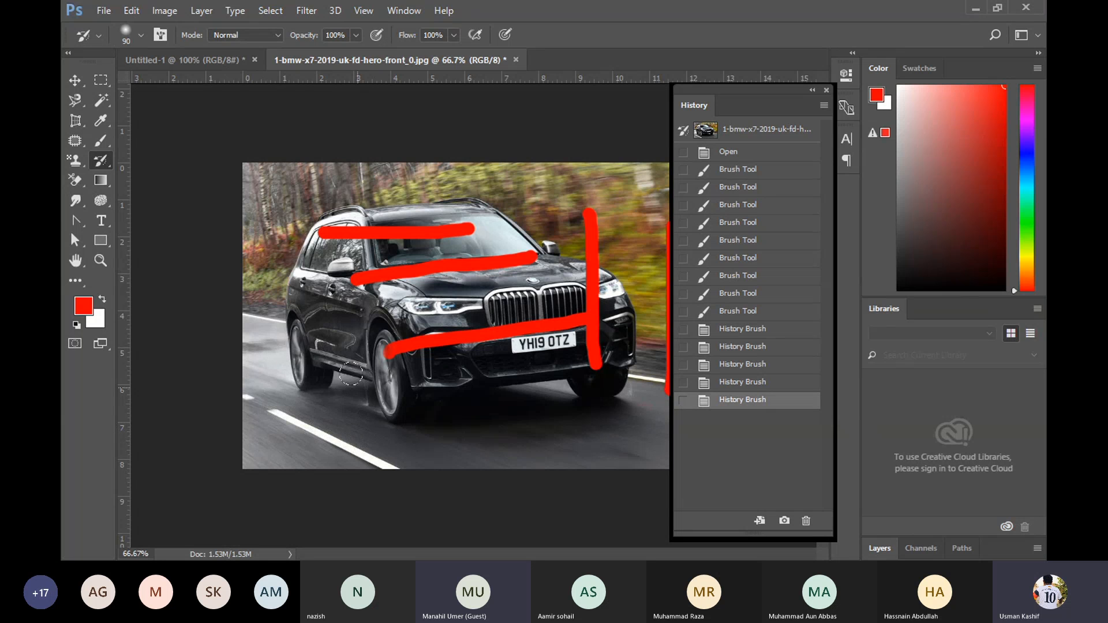
{"action": "mouse_move", "coordinate": [351, 355]}
{"action": "left_mouse_down"}
{"action": "mouse_move", "coordinate": [440, 337]}
{"action": "mouse_move", "coordinate": [377, 337]}
{"action": "mouse_move", "coordinate": [593, 312]}
{"action": "mouse_move", "coordinate": [589, 365]}
{"action": "mouse_move", "coordinate": [592, 206]}
{"action": "mouse_move", "coordinate": [374, 347]}
{"action": "left_mouse_up"}
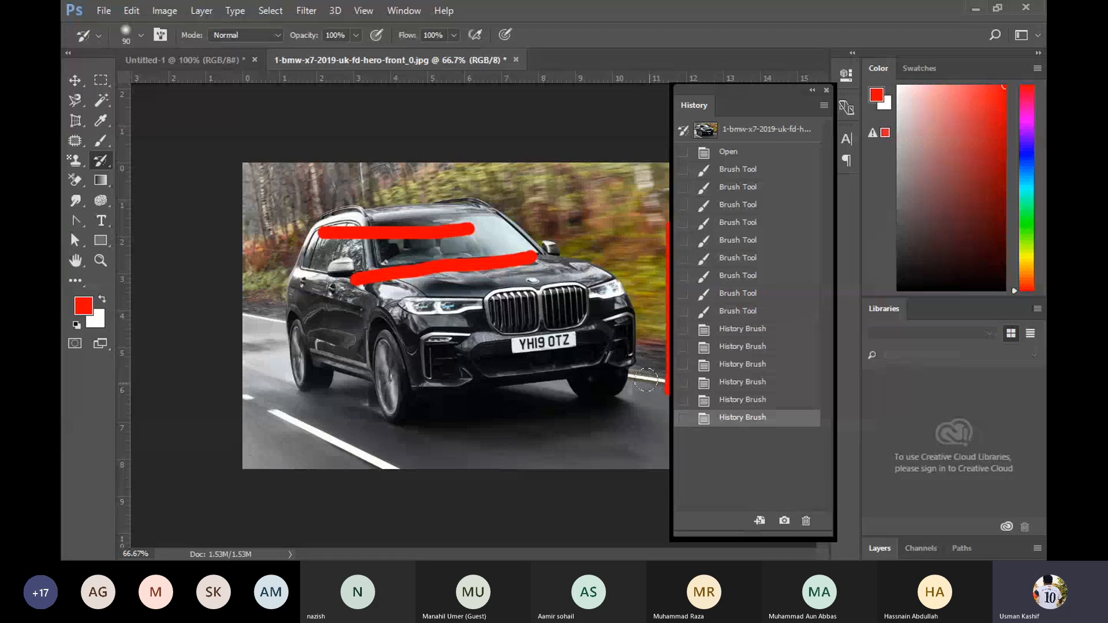
{"action": "mouse_move", "coordinate": [652, 384]}
{"action": "left_mouse_down"}
{"action": "mouse_move", "coordinate": [658, 248]}
{"action": "mouse_move", "coordinate": [687, 417]}
{"action": "left_mouse_up"}
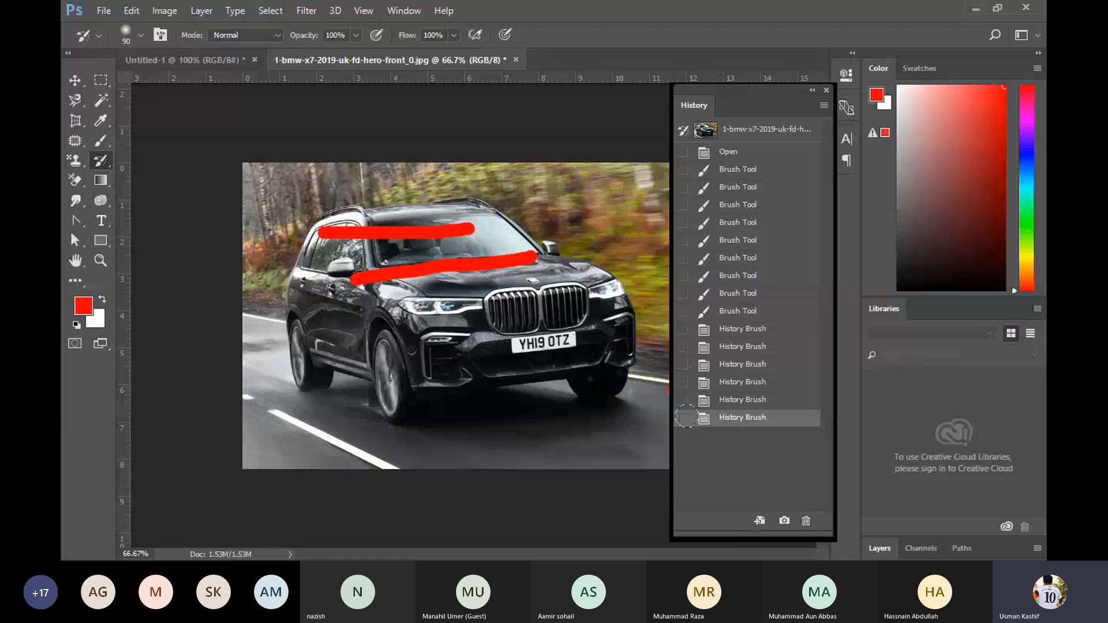
{"action": "left_click", "coordinate": [647, 388]}
{"action": "mouse_move", "coordinate": [470, 253]}
{"action": "left_mouse_down"}
{"action": "mouse_move", "coordinate": [419, 256]}
{"action": "mouse_move", "coordinate": [589, 246]}
{"action": "mouse_move", "coordinate": [411, 247]}
{"action": "mouse_move", "coordinate": [400, 262]}
{"action": "mouse_move", "coordinate": [481, 266]}
{"action": "mouse_move", "coordinate": [289, 259]}
{"action": "mouse_move", "coordinate": [387, 217]}
{"action": "mouse_move", "coordinate": [627, 214]}
{"action": "mouse_move", "coordinate": [476, 214]}
{"action": "mouse_move", "coordinate": [305, 241]}
{"action": "mouse_move", "coordinate": [473, 328]}
{"action": "left_mouse_up"}
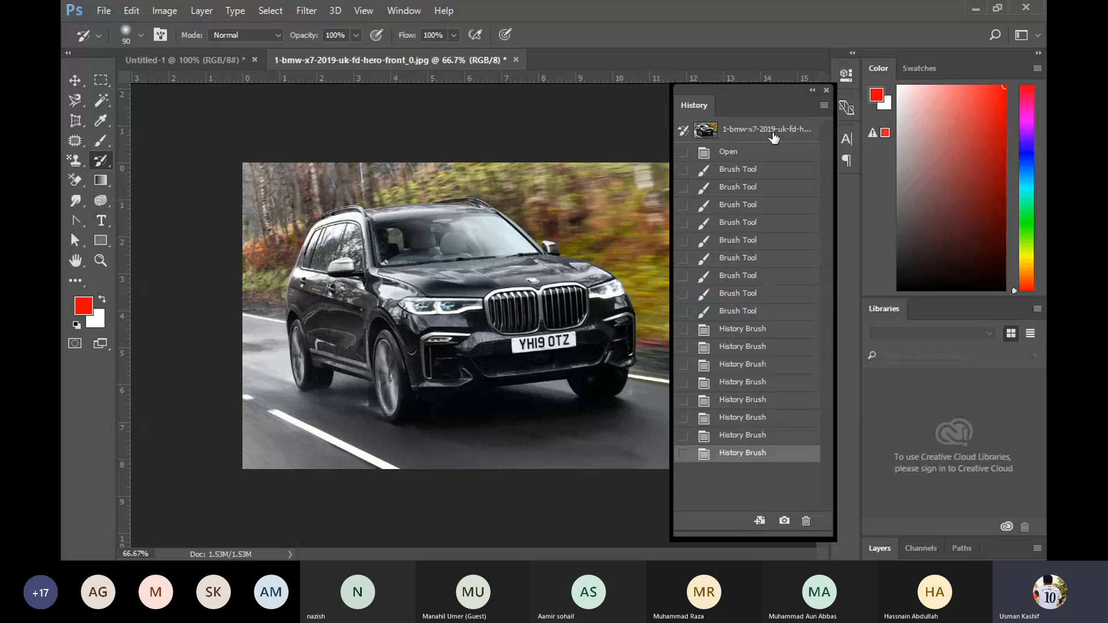
Paint red strokes with the Brush tool over the car's front wheel, number plate and both headlights
{"action": "mouse_move", "coordinate": [764, 97]}
{"action": "left_mouse_down"}
{"action": "mouse_move", "coordinate": [781, 93]}
{"action": "mouse_move", "coordinate": [782, 79]}
{"action": "left_mouse_up"}
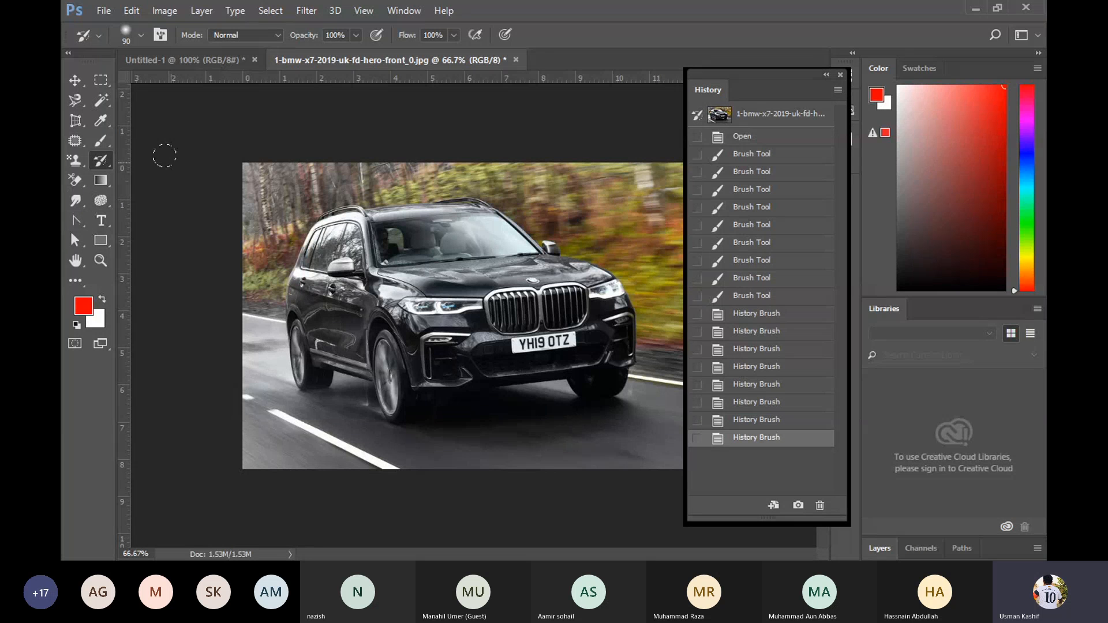
{"action": "left_click", "coordinate": [100, 140]}
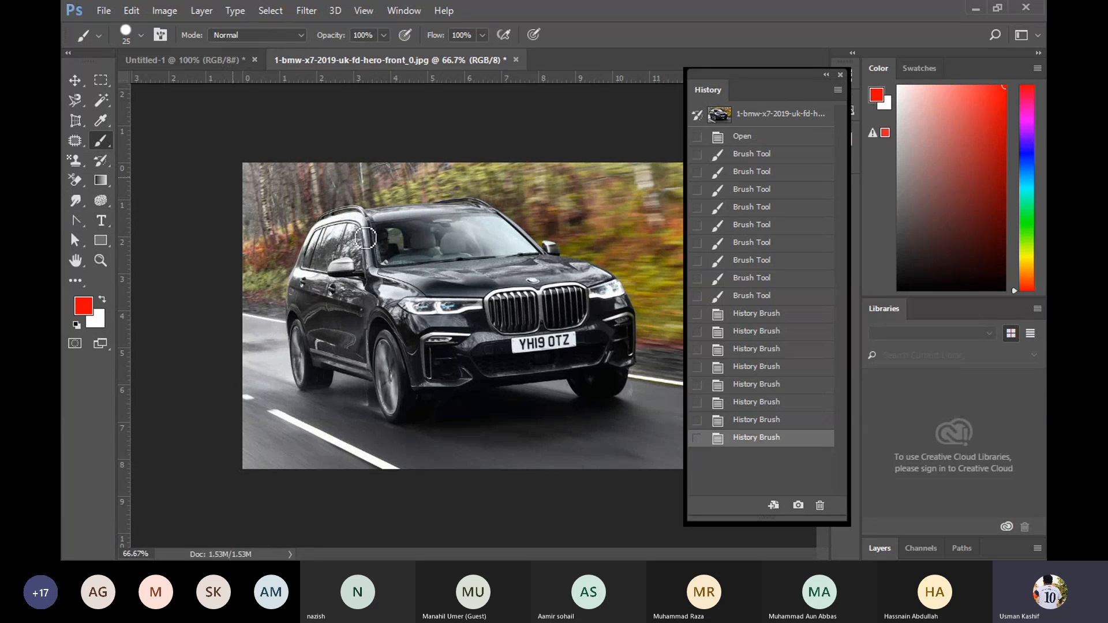
{"action": "mouse_move", "coordinate": [395, 404]}
{"action": "left_mouse_down"}
{"action": "mouse_move", "coordinate": [387, 361]}
{"action": "mouse_move", "coordinate": [393, 413]}
{"action": "mouse_move", "coordinate": [389, 365]}
{"action": "mouse_move", "coordinate": [397, 369]}
{"action": "left_mouse_up"}
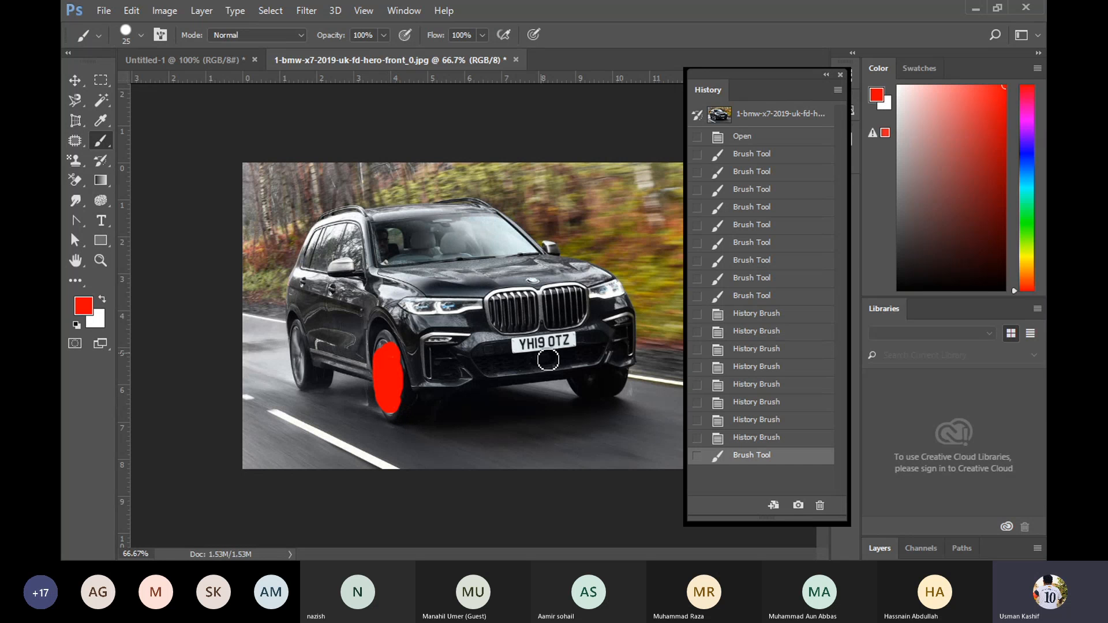
{"action": "mouse_move", "coordinate": [524, 346]}
{"action": "left_mouse_down"}
{"action": "mouse_move", "coordinate": [581, 346]}
{"action": "mouse_move", "coordinate": [527, 352]}
{"action": "mouse_move", "coordinate": [569, 343]}
{"action": "left_mouse_up"}
{"action": "left_click_drag", "start_coordinate": [617, 294], "coordinate": [604, 298]}
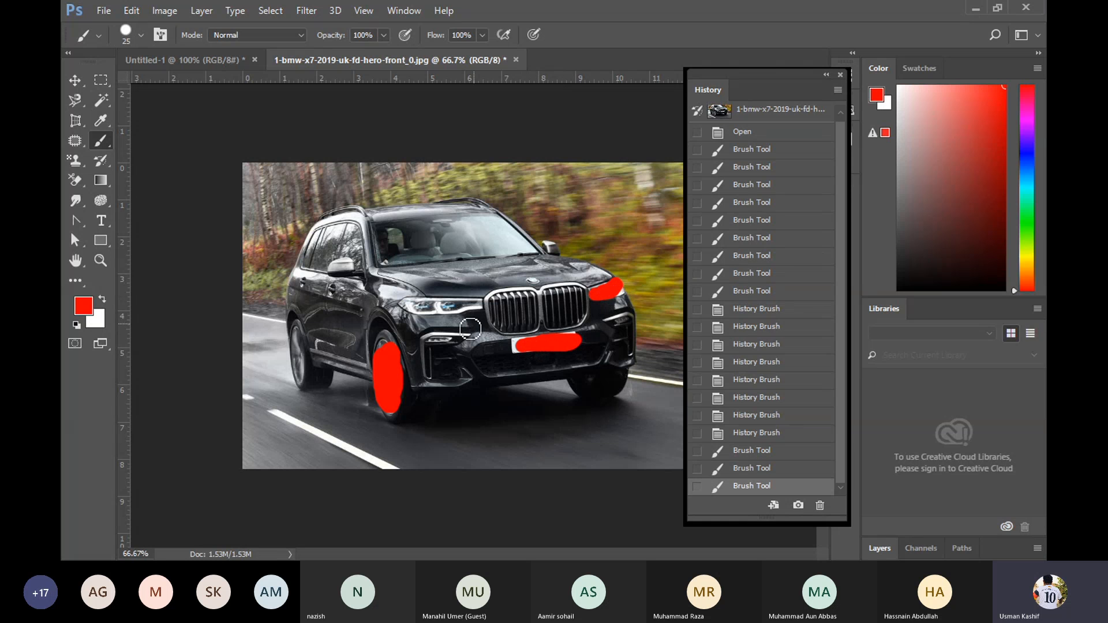
{"action": "mouse_move", "coordinate": [462, 306]}
{"action": "left_mouse_down"}
{"action": "mouse_move", "coordinate": [404, 304]}
{"action": "mouse_move", "coordinate": [471, 307]}
{"action": "mouse_move", "coordinate": [391, 309]}
{"action": "mouse_move", "coordinate": [408, 309]}
{"action": "left_mouse_up"}
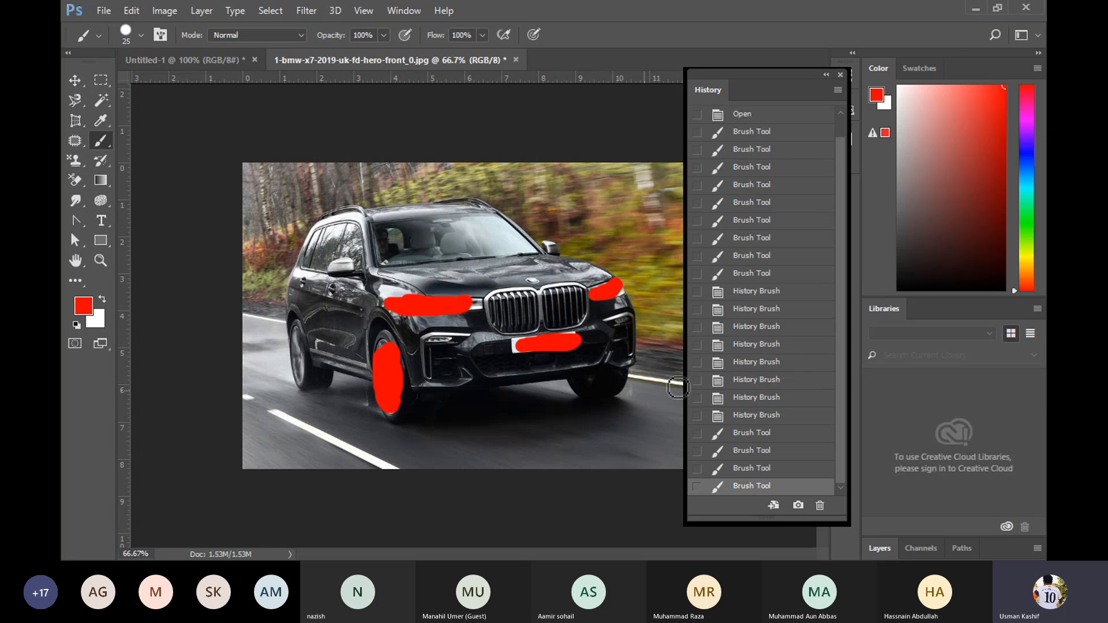
Create a snapshot of the painted image and widen the History panel to show the full file name
{"action": "left_click", "coordinate": [799, 508]}
{"action": "left_click_drag", "start_coordinate": [841, 400], "coordinate": [841, 344]}
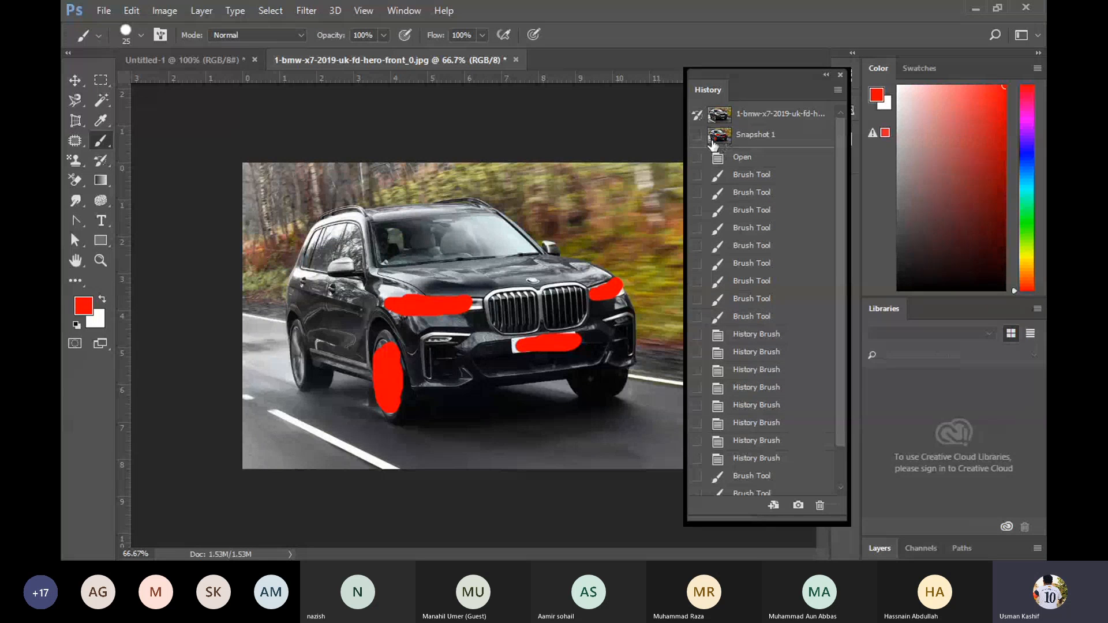
{"action": "left_click", "coordinate": [837, 90]}
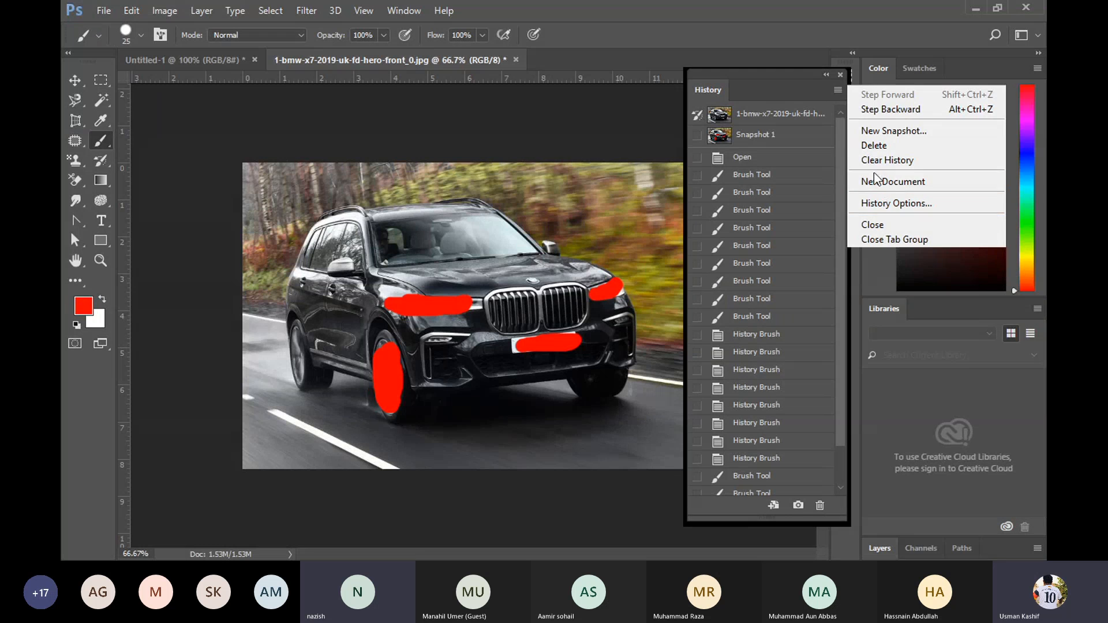
{"action": "left_click", "coordinate": [757, 92]}
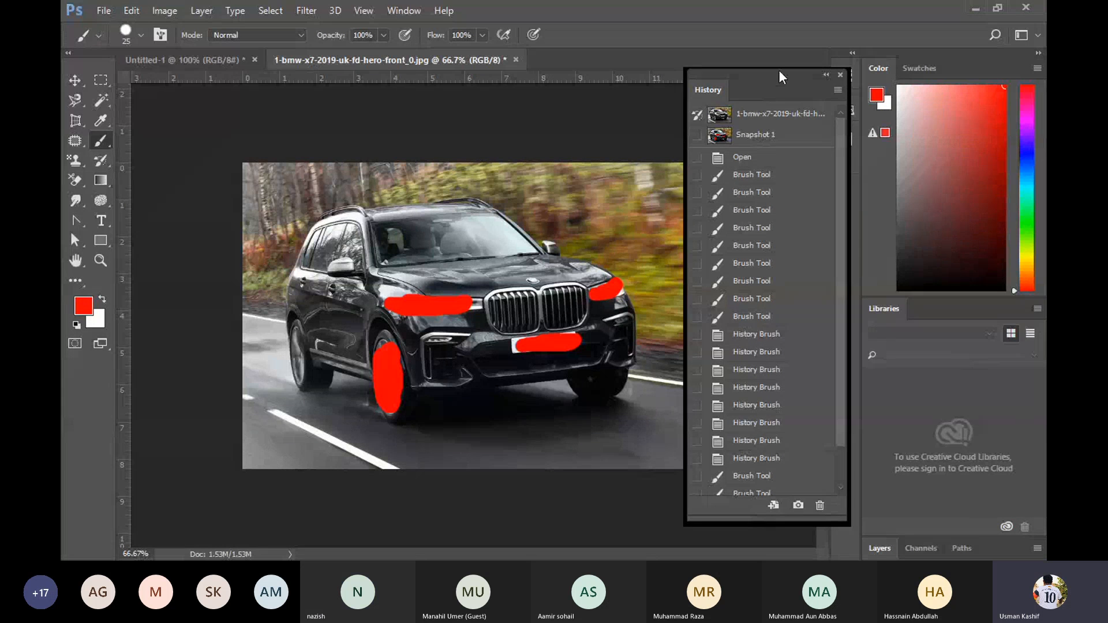
{"action": "left_click_drag", "start_coordinate": [778, 70], "coordinate": [750, 90]}
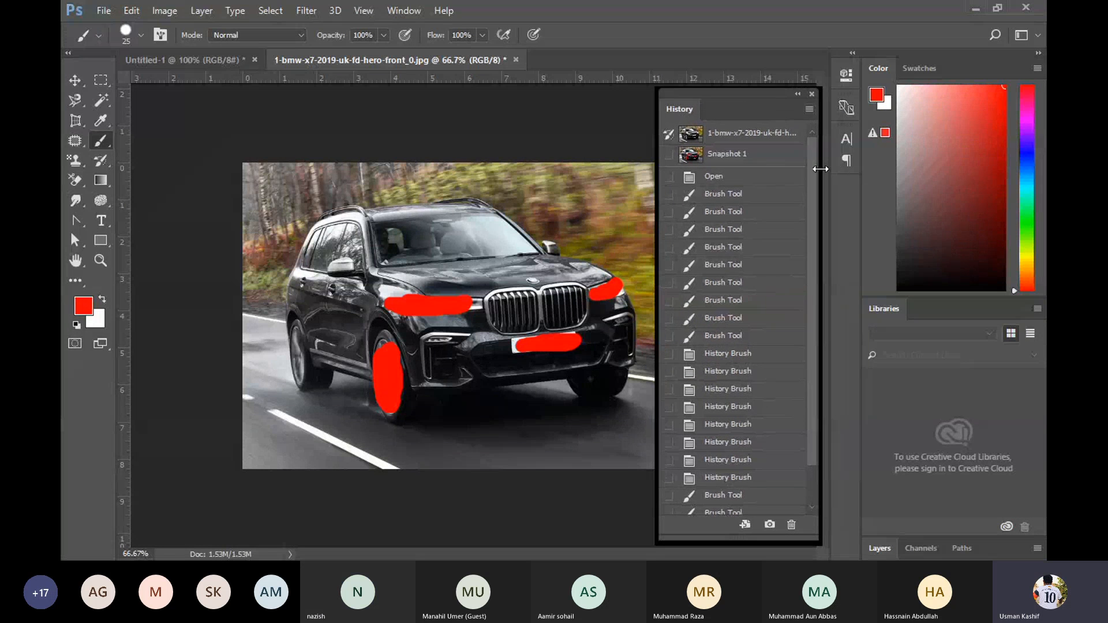
{"action": "left_click_drag", "start_coordinate": [820, 169], "coordinate": [869, 169]}
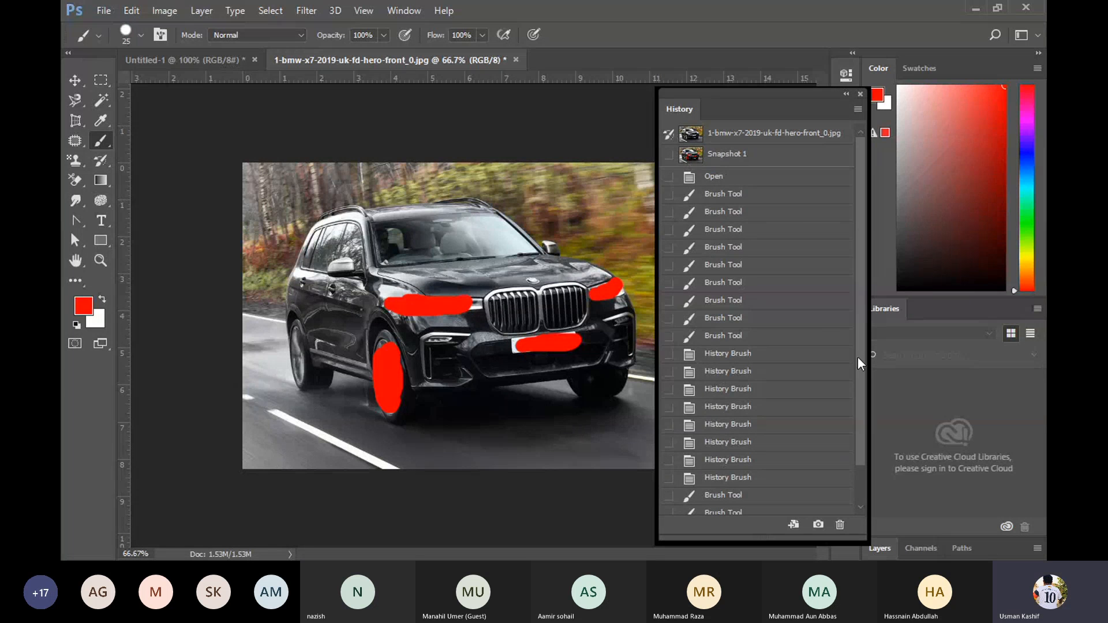
{"action": "mouse_move", "coordinate": [864, 202]}
{"action": "left_mouse_down"}
{"action": "mouse_move", "coordinate": [863, 297]}
{"action": "mouse_move", "coordinate": [863, 203]}
{"action": "left_mouse_up"}
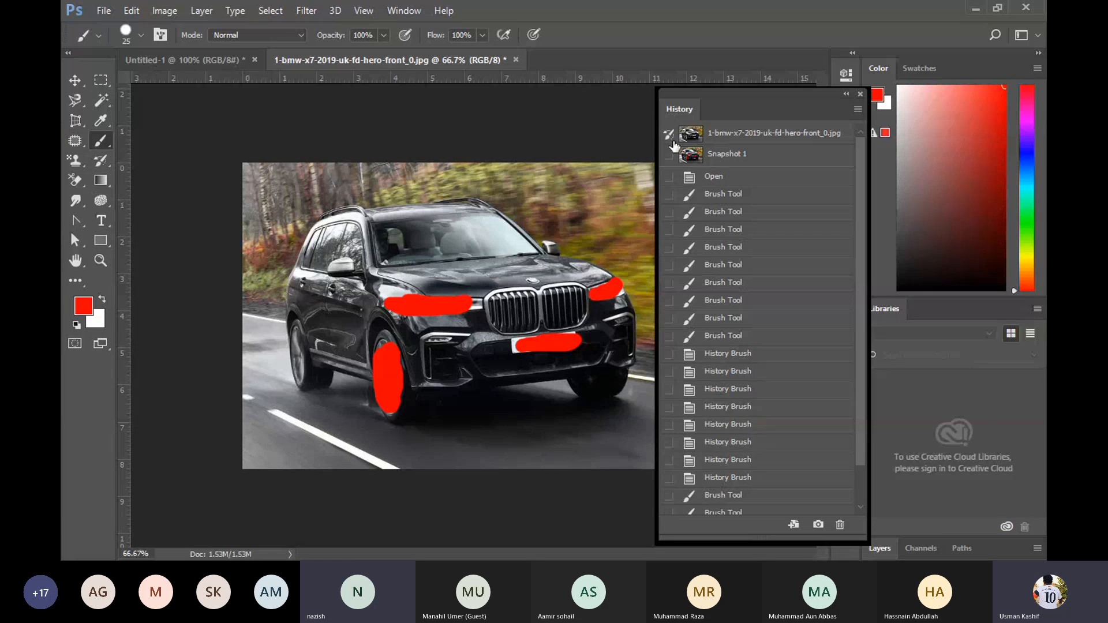
Paint away the red marks on the headlights, front wheel and number plate with the History Brush
{"action": "left_click", "coordinate": [104, 159]}
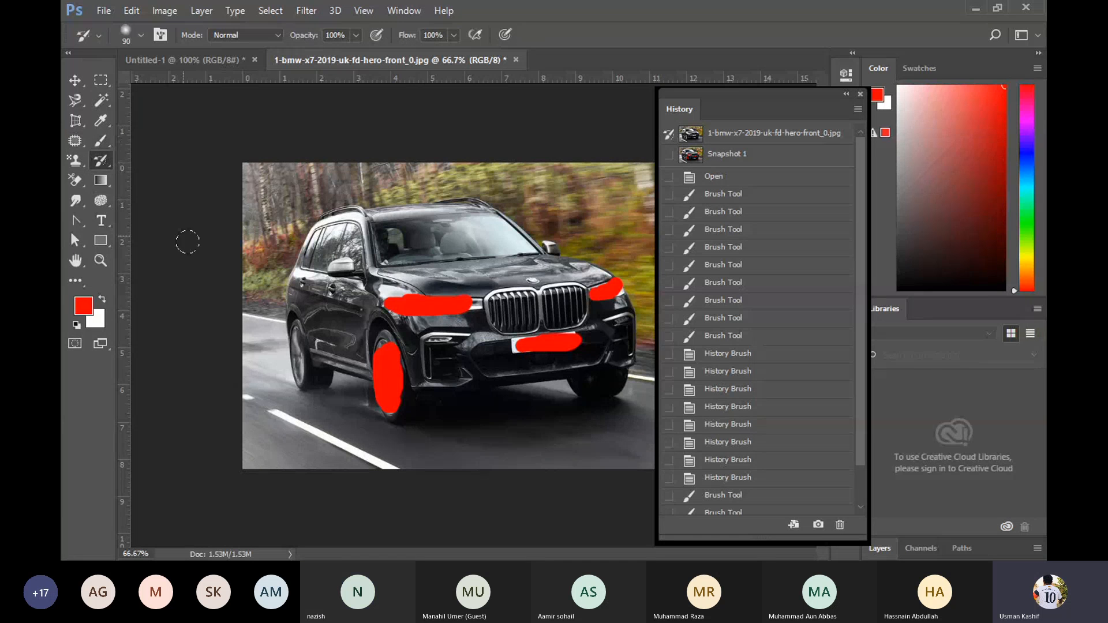
{"action": "mouse_move", "coordinate": [386, 305]}
{"action": "left_mouse_down"}
{"action": "mouse_move", "coordinate": [325, 299]}
{"action": "mouse_move", "coordinate": [438, 290]}
{"action": "mouse_move", "coordinate": [365, 295]}
{"action": "mouse_move", "coordinate": [452, 304]}
{"action": "left_mouse_up"}
{"action": "scroll", "coordinate": [716, 335], "scroll_direction": "up", "scroll_amount": 3}
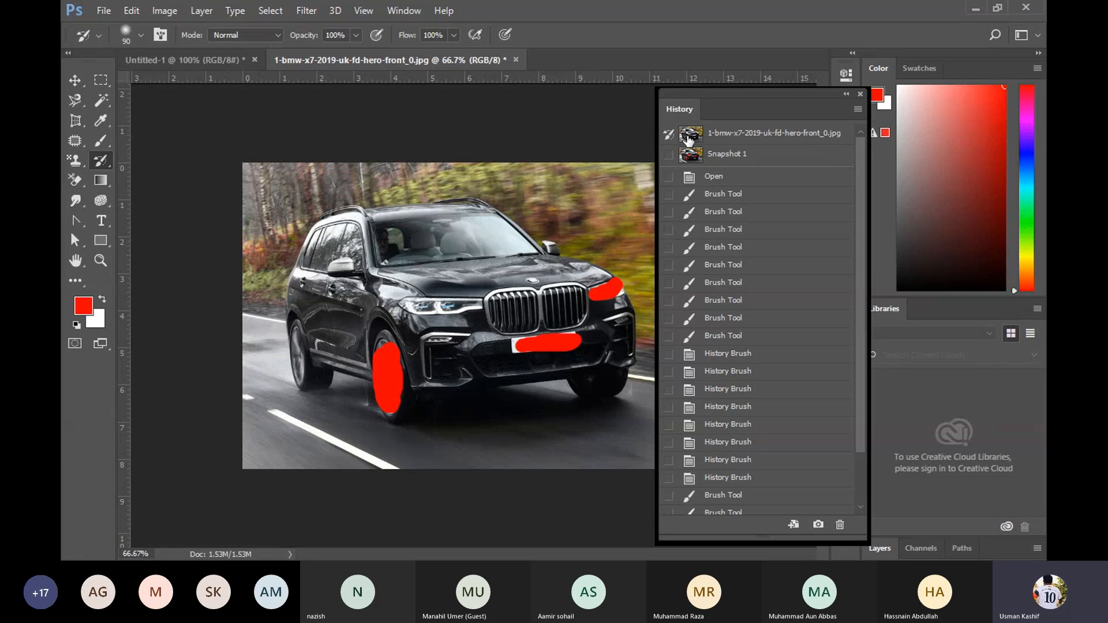
{"action": "mouse_move", "coordinate": [362, 351]}
{"action": "left_mouse_down"}
{"action": "mouse_move", "coordinate": [388, 369]}
{"action": "mouse_move", "coordinate": [386, 407]}
{"action": "left_mouse_up"}
{"action": "mouse_move", "coordinate": [523, 341]}
{"action": "left_mouse_down"}
{"action": "mouse_move", "coordinate": [499, 347]}
{"action": "mouse_move", "coordinate": [555, 331]}
{"action": "mouse_move", "coordinate": [601, 290]}
{"action": "left_mouse_up"}
{"action": "scroll", "coordinate": [670, 305], "scroll_direction": "up", "scroll_amount": 2}
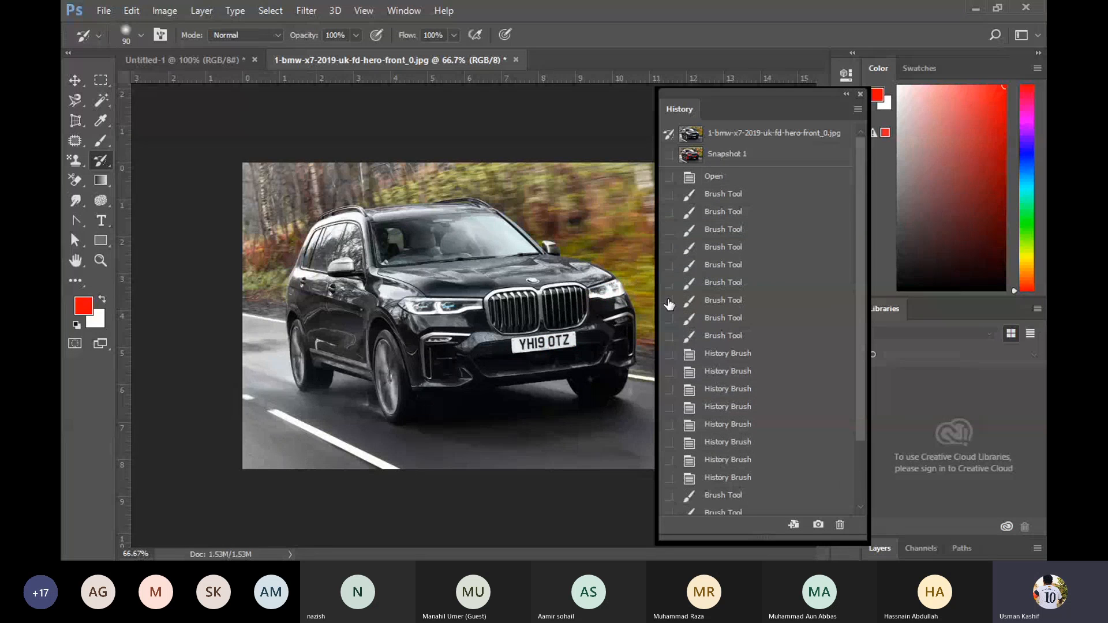
Restore Snapshot 1, set it as the History Brush source, and paint over the headlight and number plate
{"action": "left_click", "coordinate": [738, 157]}
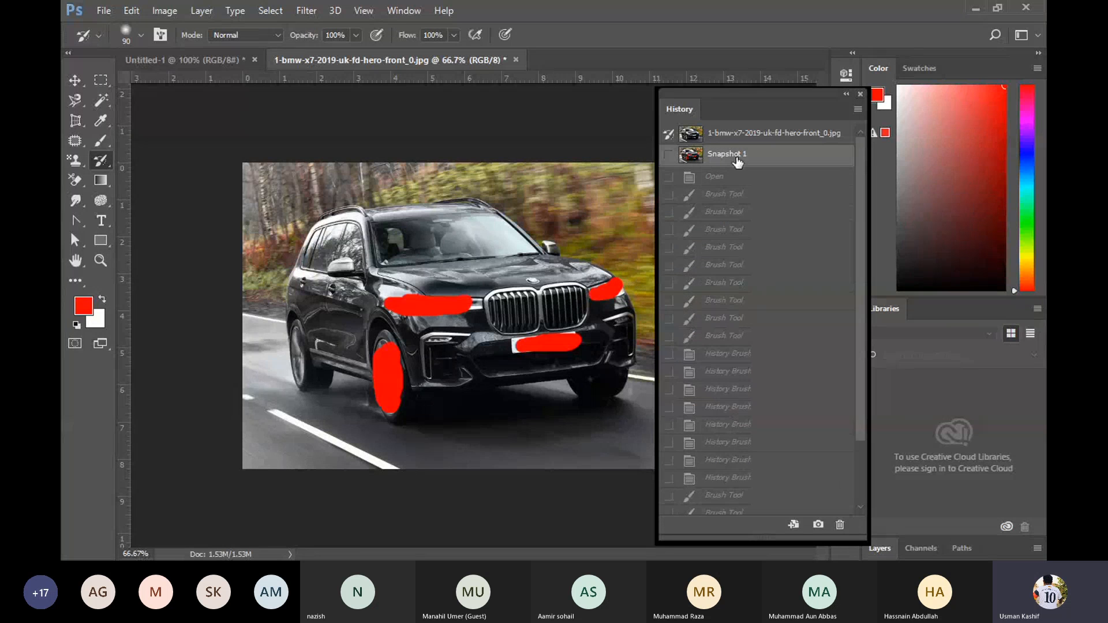
{"action": "left_click", "coordinate": [669, 155]}
{"action": "left_click_drag", "start_coordinate": [456, 305], "coordinate": [464, 304]}
{"action": "left_click_drag", "start_coordinate": [520, 345], "coordinate": [585, 343]}
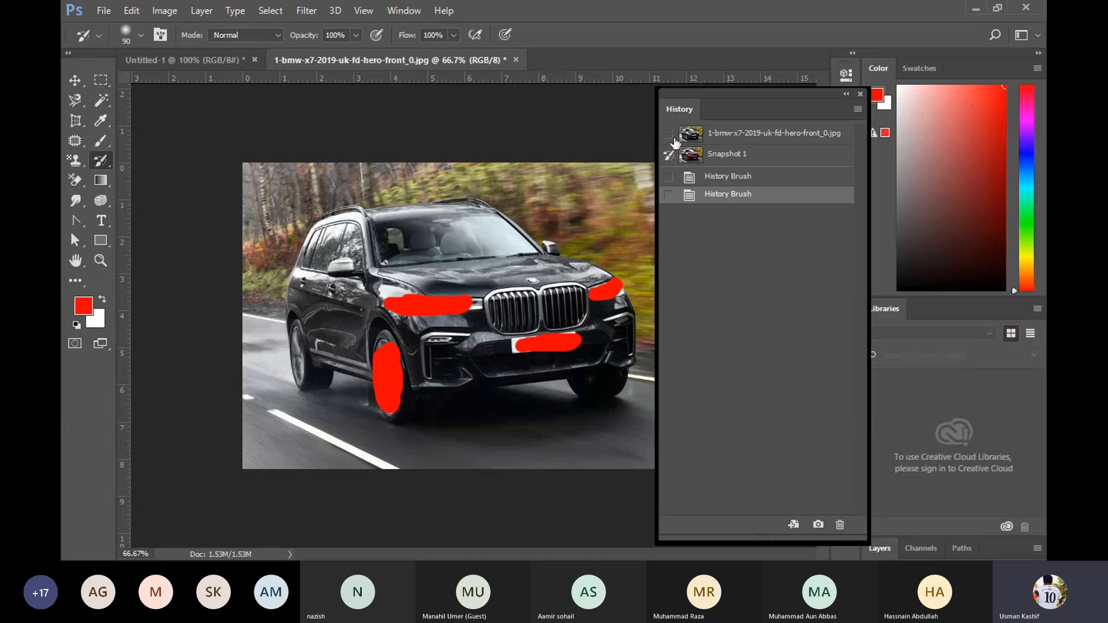
Return to the original image snapshot and paint the red marks back from Snapshot 1 with the History Brush
{"action": "left_click", "coordinate": [692, 137]}
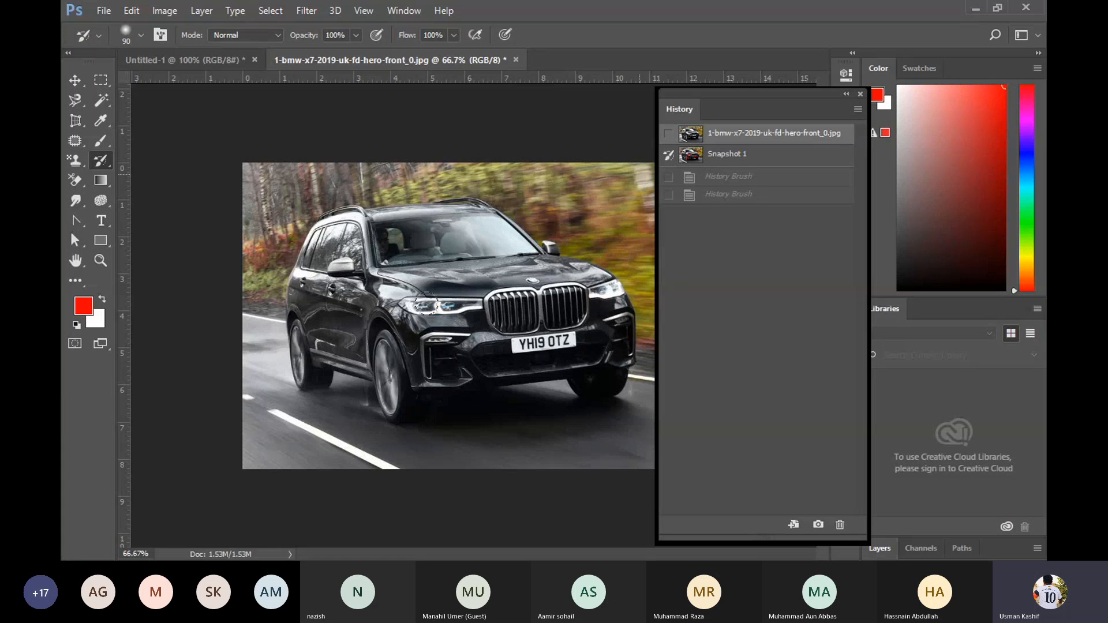
{"action": "left_click_drag", "start_coordinate": [385, 350], "coordinate": [390, 407]}
{"action": "mouse_move", "coordinate": [470, 303]}
{"action": "left_mouse_down"}
{"action": "mouse_move", "coordinate": [393, 304]}
{"action": "mouse_move", "coordinate": [499, 340]}
{"action": "mouse_move", "coordinate": [571, 300]}
{"action": "mouse_move", "coordinate": [558, 304]}
{"action": "left_mouse_up"}
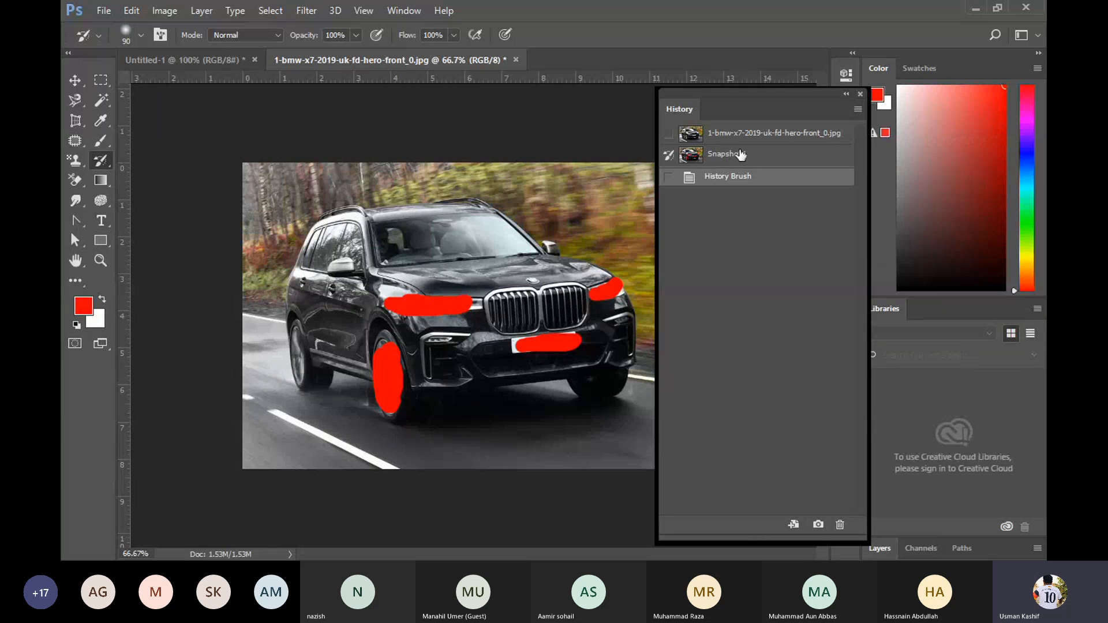
Compare the original image snapshot with Snapshot 1, finishing on Snapshot 1
{"action": "left_click", "coordinate": [722, 133]}
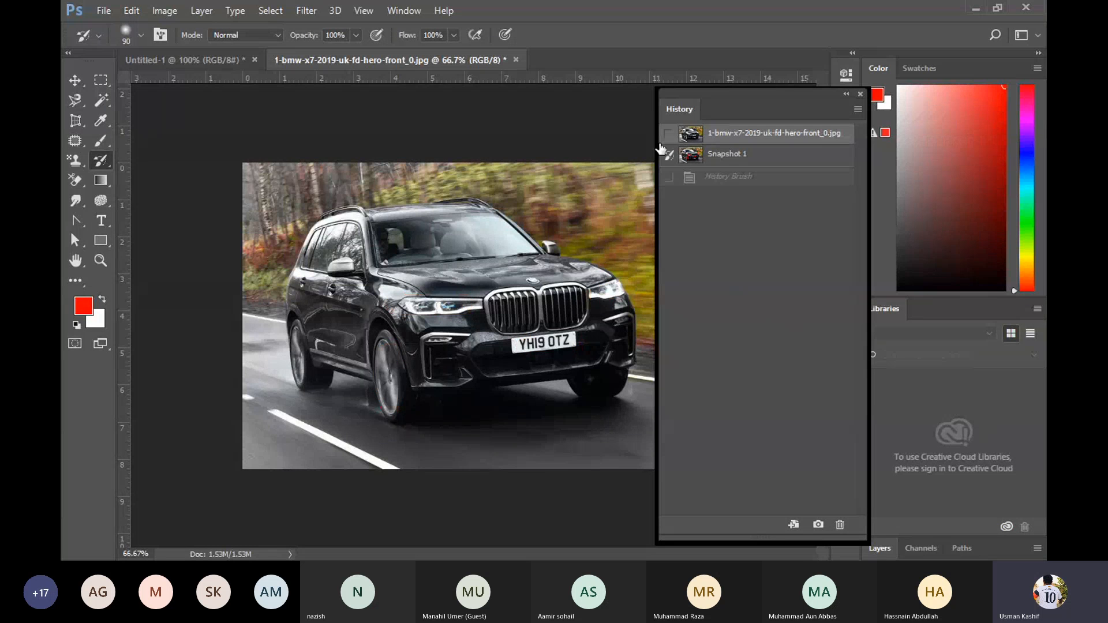
{"action": "left_click", "coordinate": [669, 133]}
{"action": "left_click", "coordinate": [680, 161]}
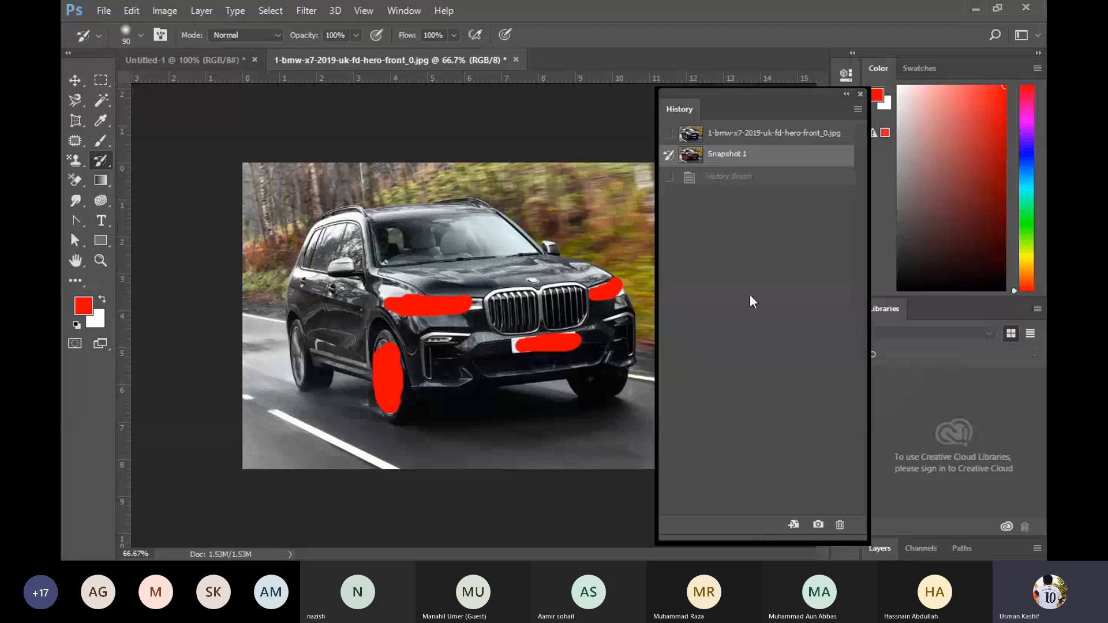
Scatter many red strokes over the car, road and background with the Brush tool
{"action": "left_click", "coordinate": [99, 140]}
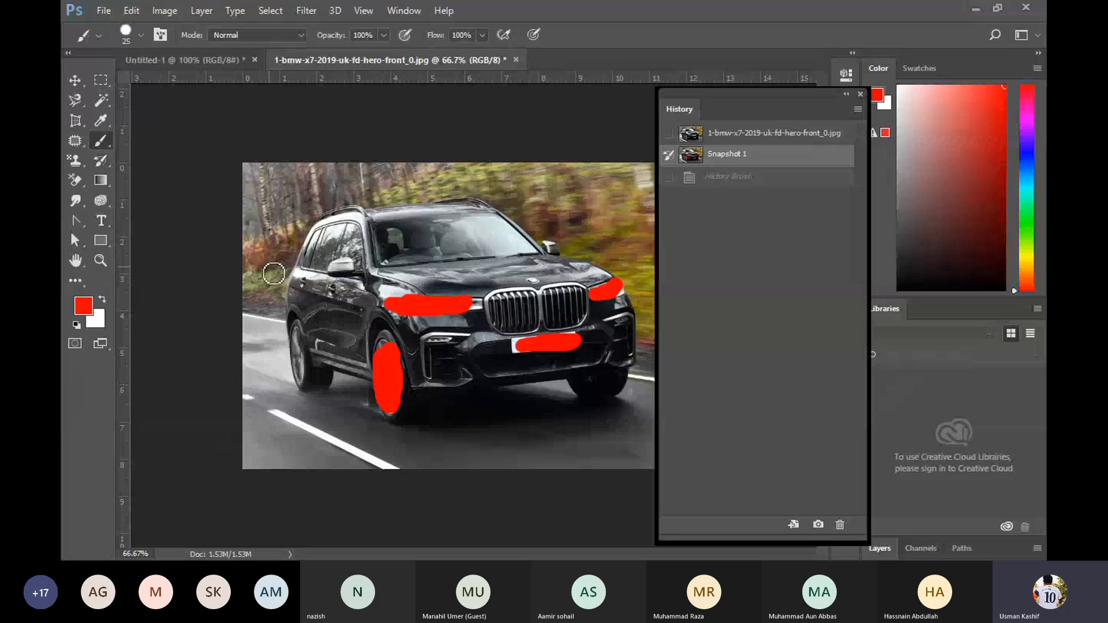
{"action": "mouse_move", "coordinate": [269, 266]}
{"action": "left_mouse_down"}
{"action": "mouse_move", "coordinate": [283, 342]}
{"action": "mouse_move", "coordinate": [320, 401]}
{"action": "left_mouse_up"}
{"action": "left_click_drag", "start_coordinate": [349, 407], "coordinate": [390, 433]}
{"action": "left_click_drag", "start_coordinate": [487, 408], "coordinate": [535, 393]}
{"action": "left_click", "coordinate": [590, 373]}
{"action": "left_click_drag", "start_coordinate": [624, 439], "coordinate": [633, 454]}
{"action": "left_click_drag", "start_coordinate": [619, 279], "coordinate": [656, 366]}
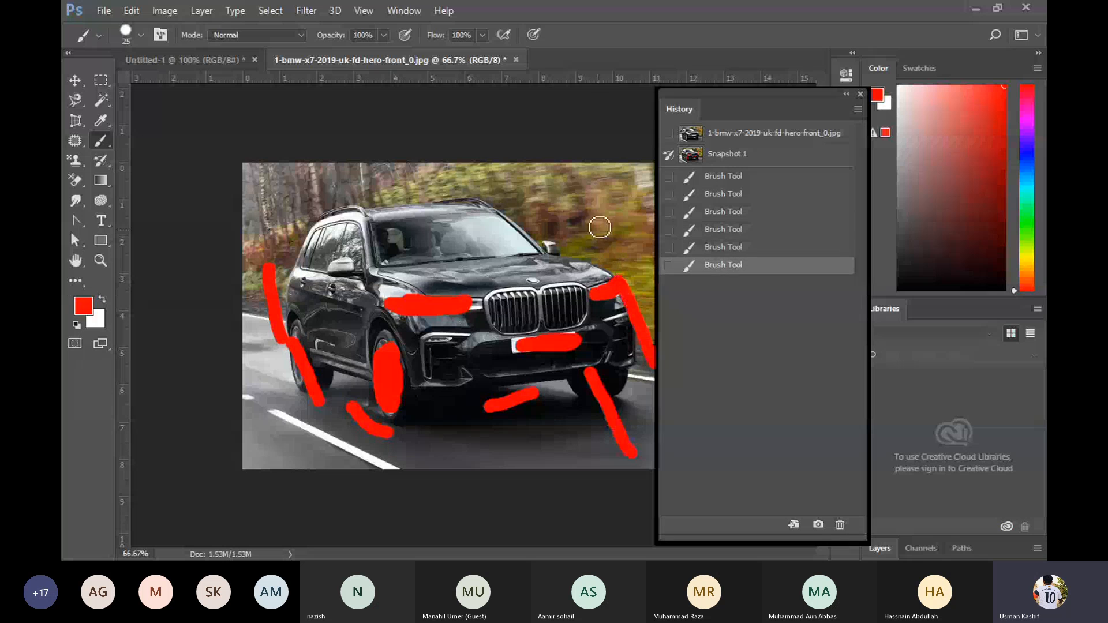
{"action": "left_click_drag", "start_coordinate": [596, 220], "coordinate": [506, 220]}
{"action": "mouse_move", "coordinate": [425, 220]}
{"action": "left_mouse_down"}
{"action": "mouse_move", "coordinate": [402, 221]}
{"action": "mouse_move", "coordinate": [426, 293]}
{"action": "left_mouse_up"}
{"action": "mouse_move", "coordinate": [509, 316]}
{"action": "left_mouse_down"}
{"action": "mouse_move", "coordinate": [513, 342]}
{"action": "mouse_move", "coordinate": [432, 408]}
{"action": "left_mouse_up"}
{"action": "left_click_drag", "start_coordinate": [424, 411], "coordinate": [443, 446]}
{"action": "left_click_drag", "start_coordinate": [561, 454], "coordinate": [547, 452]}
{"action": "left_click_drag", "start_coordinate": [585, 413], "coordinate": [583, 436]}
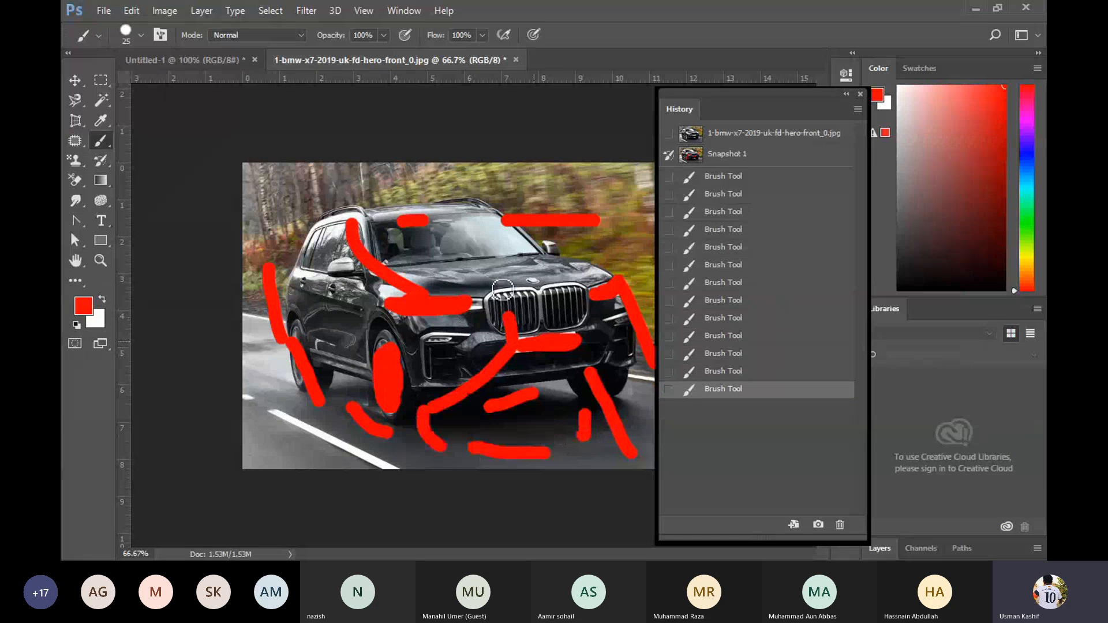
{"action": "left_click_drag", "start_coordinate": [506, 305], "coordinate": [520, 338]}
{"action": "left_click_drag", "start_coordinate": [466, 243], "coordinate": [490, 252]}
{"action": "left_click_drag", "start_coordinate": [415, 243], "coordinate": [369, 272]}
{"action": "left_click_drag", "start_coordinate": [336, 314], "coordinate": [343, 369]}
{"action": "left_click_drag", "start_coordinate": [277, 343], "coordinate": [306, 393]}
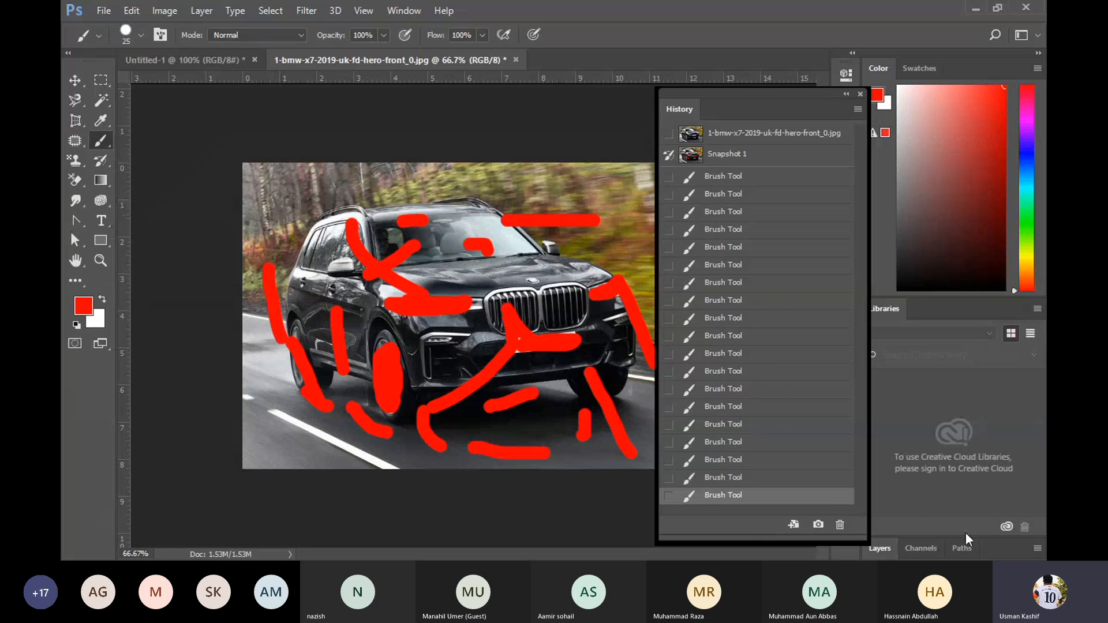
Delete the last brush state, compare the first and last remaining states, and return the image to Snapshot 1
{"action": "left_click_drag", "start_coordinate": [837, 496], "coordinate": [840, 524]}
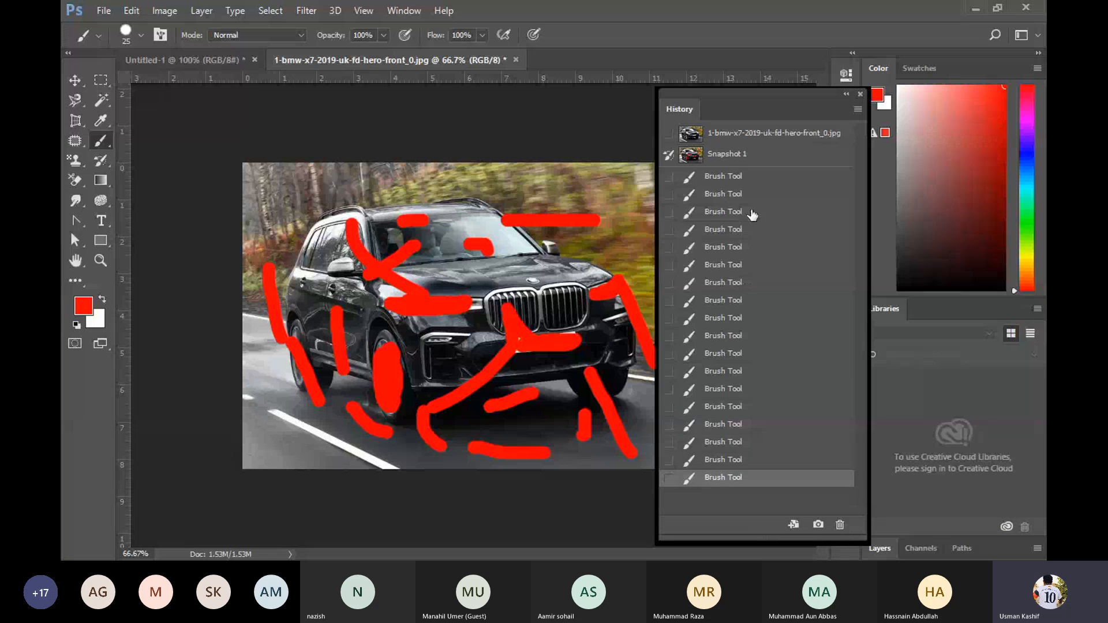
{"action": "left_click", "coordinate": [761, 177]}
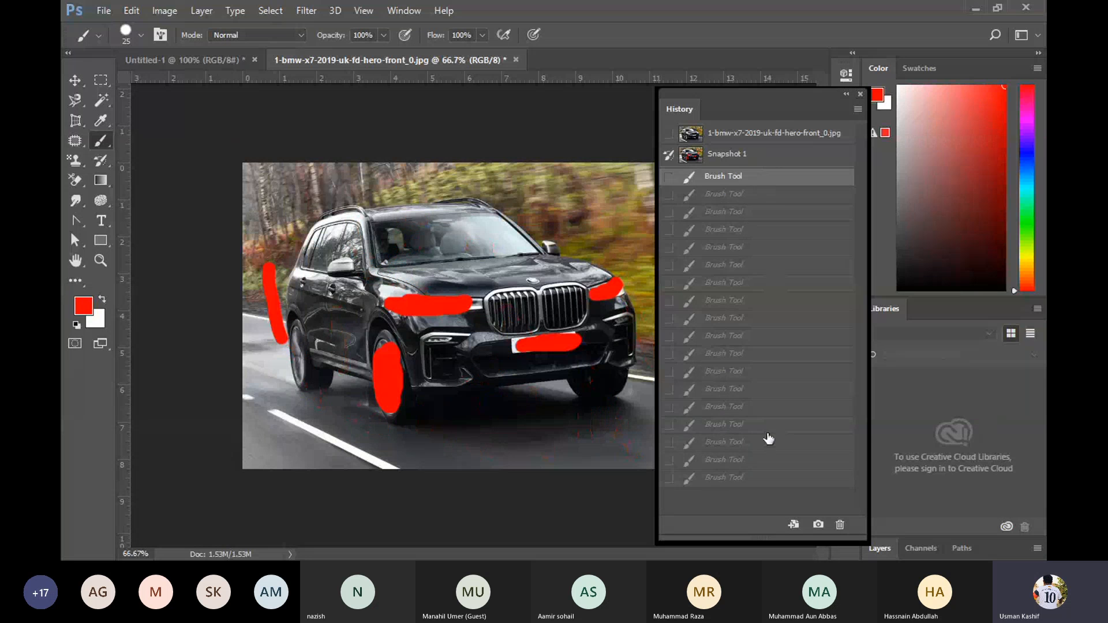
{"action": "left_click", "coordinate": [767, 478]}
{"action": "left_click", "coordinate": [789, 176]}
{"action": "left_click", "coordinate": [735, 156]}
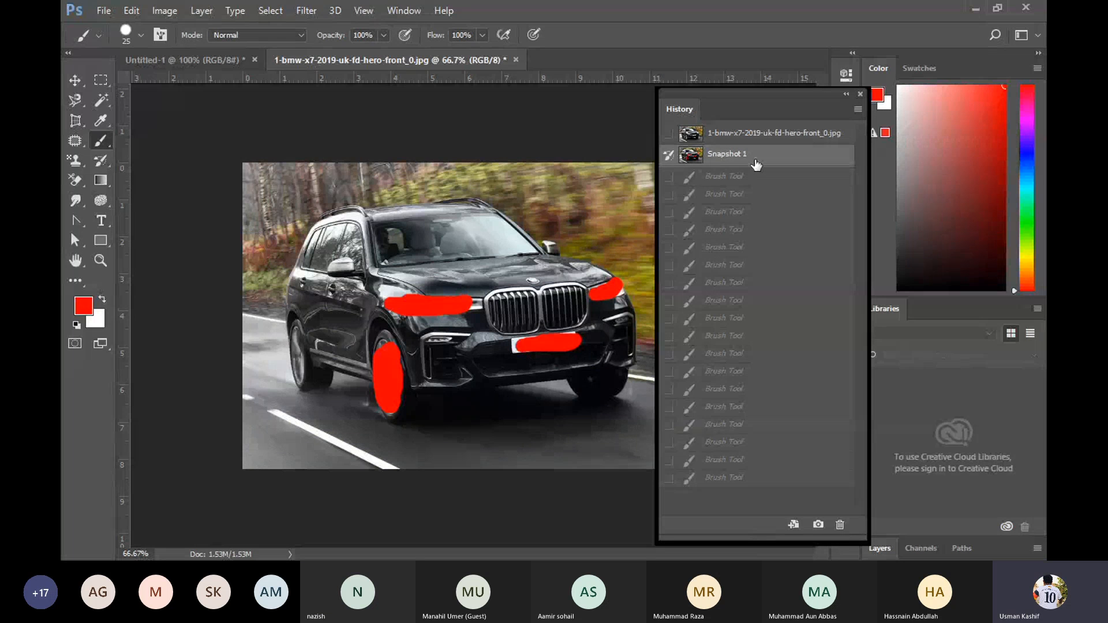
Paint several red strokes across the windshield with the Brush tool and return the image to Snapshot 1
{"action": "left_click_drag", "start_coordinate": [424, 257], "coordinate": [514, 245]}
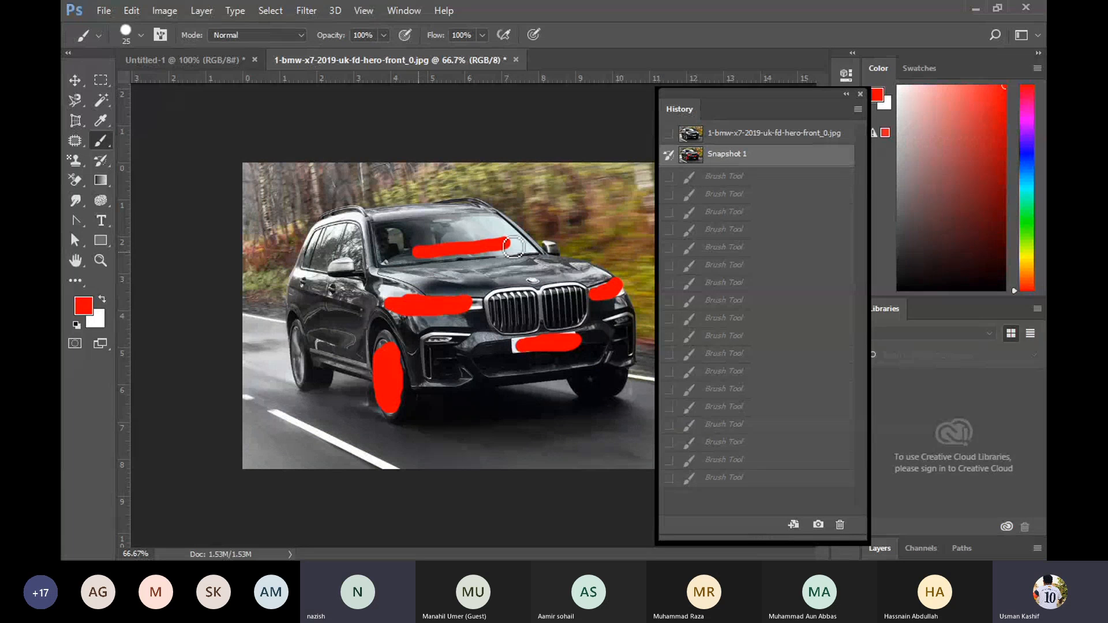
{"action": "left_click_drag", "start_coordinate": [427, 242], "coordinate": [517, 234]}
{"action": "left_click", "coordinate": [426, 243]}
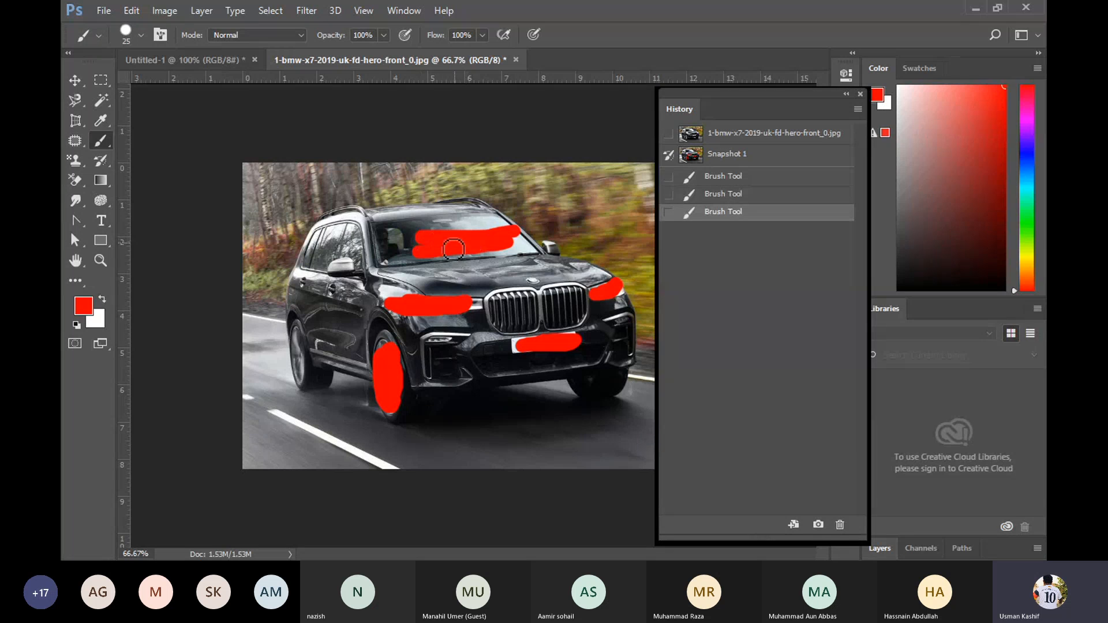
{"action": "mouse_move", "coordinate": [425, 245]}
{"action": "left_mouse_down"}
{"action": "mouse_move", "coordinate": [526, 243]}
{"action": "mouse_move", "coordinate": [485, 262]}
{"action": "mouse_move", "coordinate": [420, 266]}
{"action": "mouse_move", "coordinate": [421, 257]}
{"action": "mouse_move", "coordinate": [420, 269]}
{"action": "mouse_move", "coordinate": [473, 230]}
{"action": "mouse_move", "coordinate": [525, 228]}
{"action": "mouse_move", "coordinate": [531, 242]}
{"action": "mouse_move", "coordinate": [508, 269]}
{"action": "mouse_move", "coordinate": [414, 270]}
{"action": "mouse_move", "coordinate": [425, 235]}
{"action": "mouse_move", "coordinate": [417, 250]}
{"action": "left_mouse_up"}
{"action": "left_click", "coordinate": [421, 264]}
{"action": "left_click", "coordinate": [745, 166]}
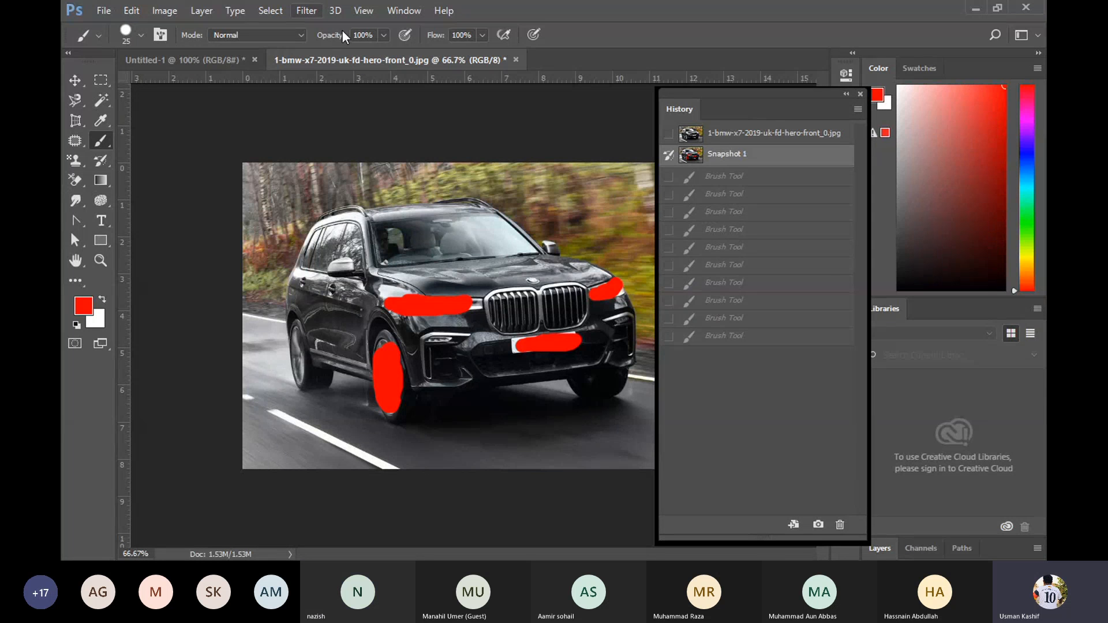
Close and reopen the History panel, collapse it to an icon, and dock it with the other collapsed panels
{"action": "left_click", "coordinate": [860, 95]}
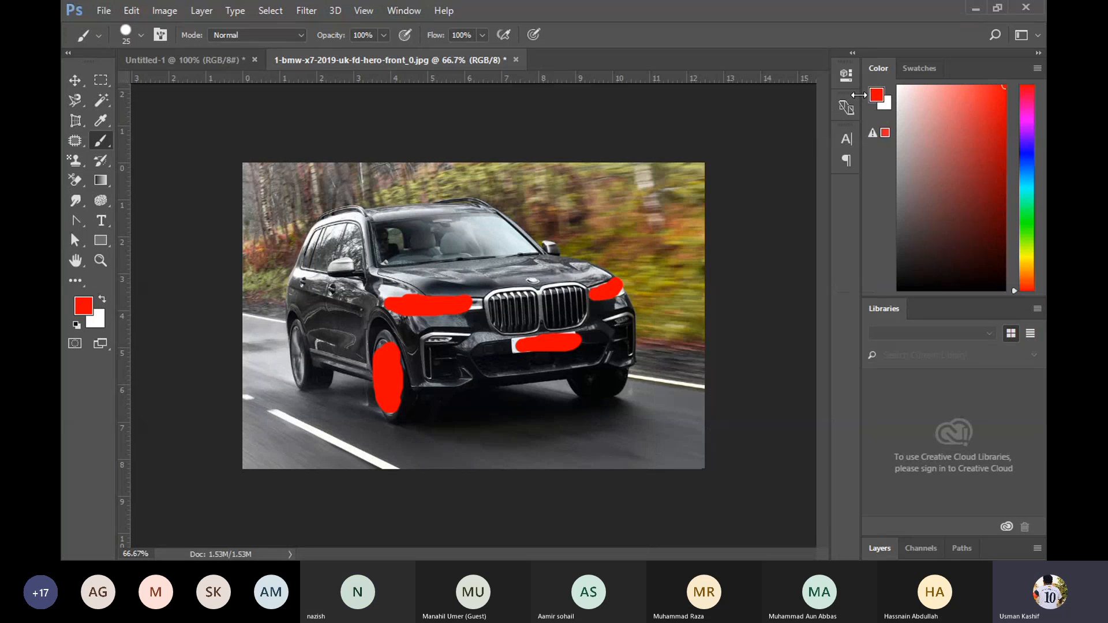
{"action": "left_click", "coordinate": [418, 11]}
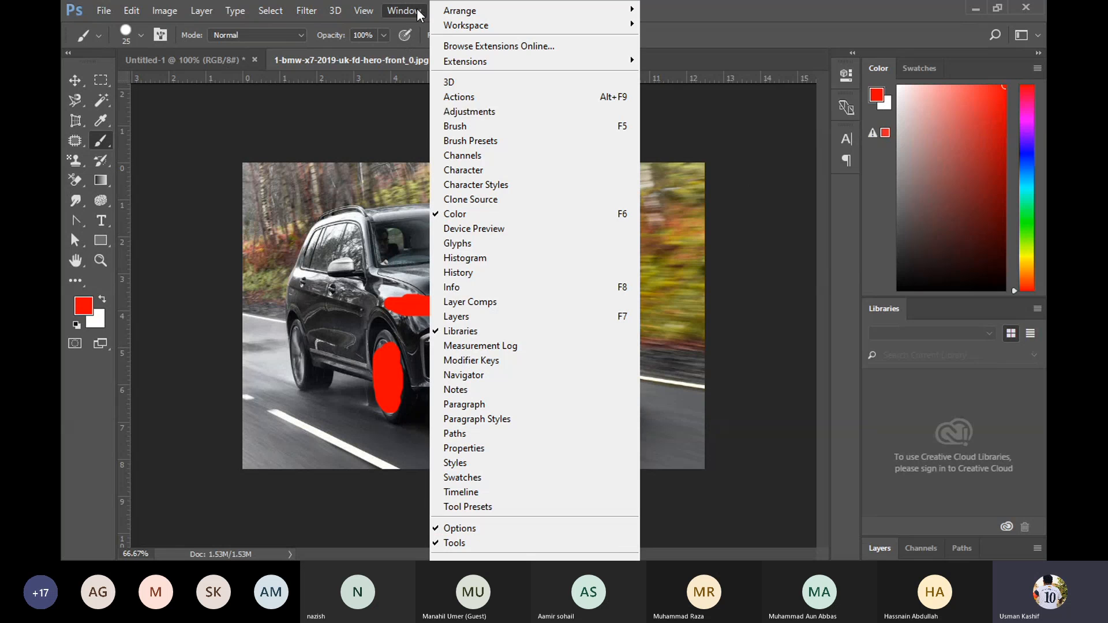
{"action": "left_click", "coordinate": [488, 274]}
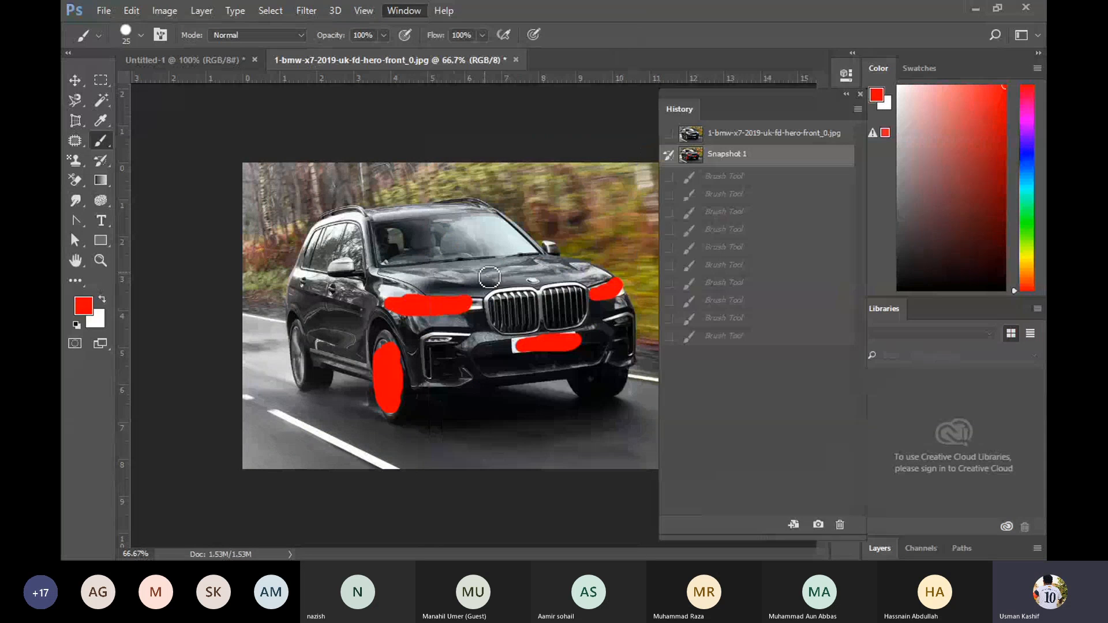
{"action": "left_click", "coordinate": [846, 95]}
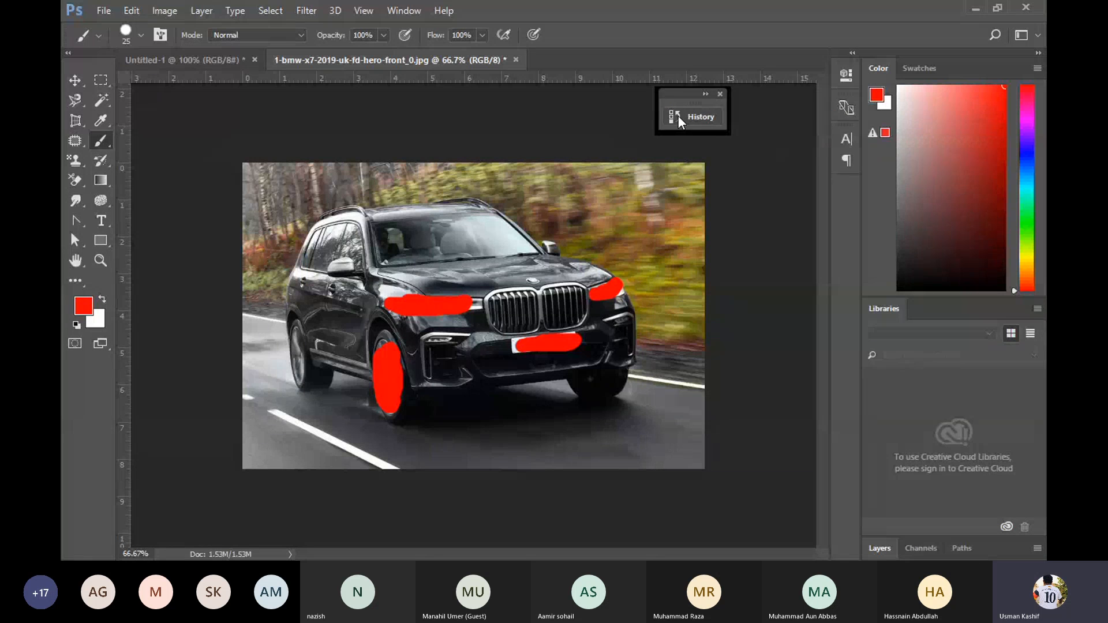
{"action": "left_click_drag", "start_coordinate": [678, 115], "coordinate": [849, 187]}
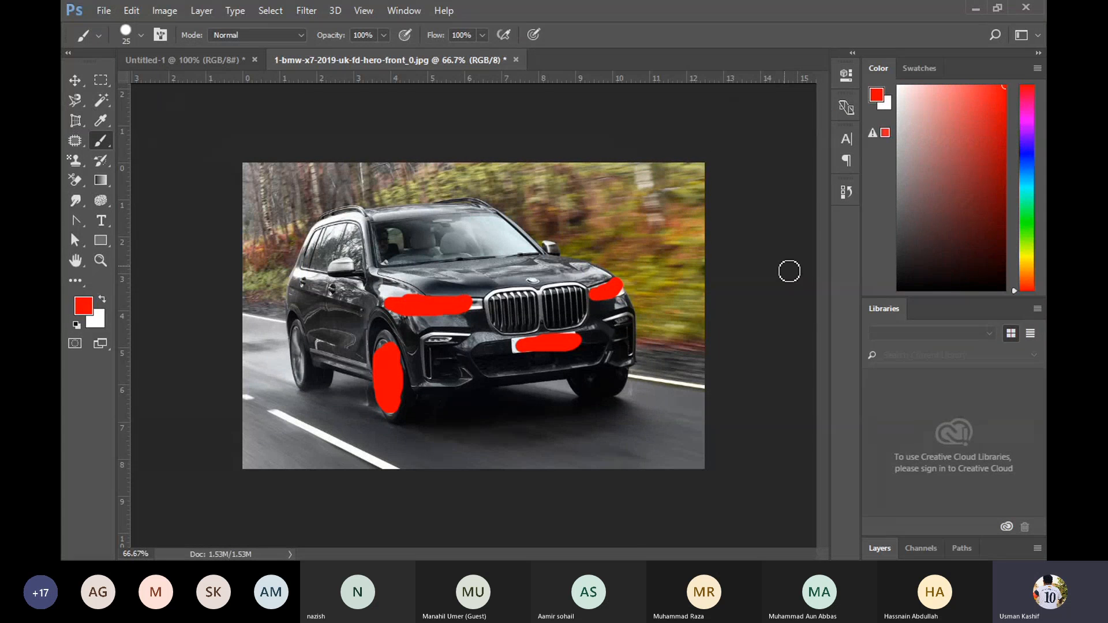
Examine the collapsed History, Character and Properties panels and the list of available panels, closing each one again
{"action": "left_click", "coordinate": [848, 192]}
{"action": "left_click", "coordinate": [841, 192]}
{"action": "left_click", "coordinate": [847, 137]}
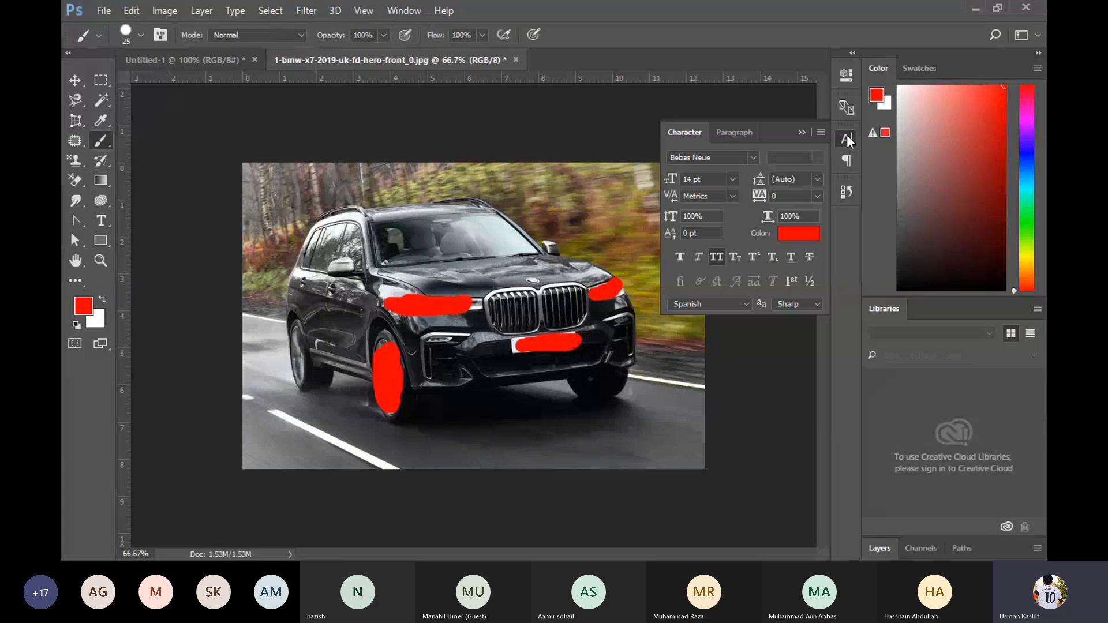
{"action": "left_click", "coordinate": [847, 138]}
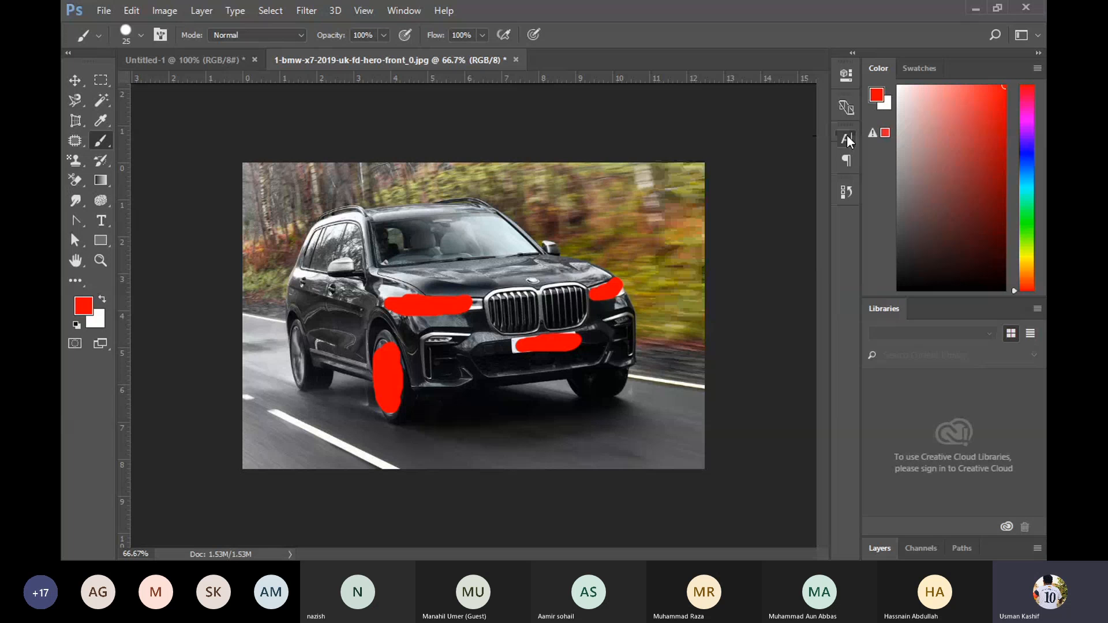
{"action": "left_click", "coordinate": [847, 104]}
{"action": "left_click", "coordinate": [845, 105]}
{"action": "left_click", "coordinate": [846, 75]}
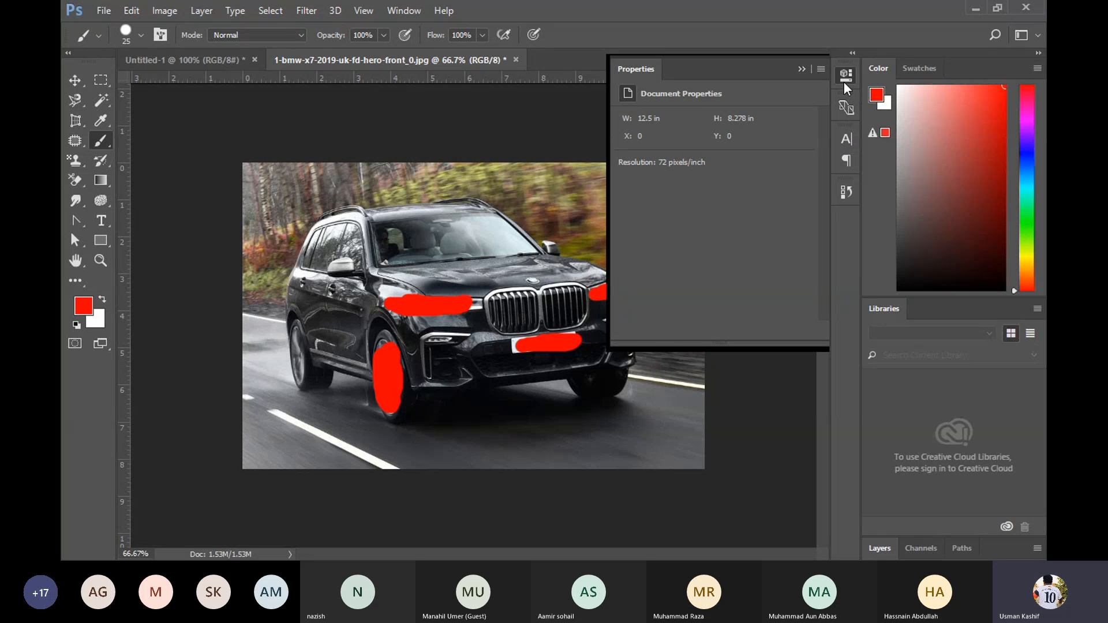
{"action": "left_click", "coordinate": [845, 75]}
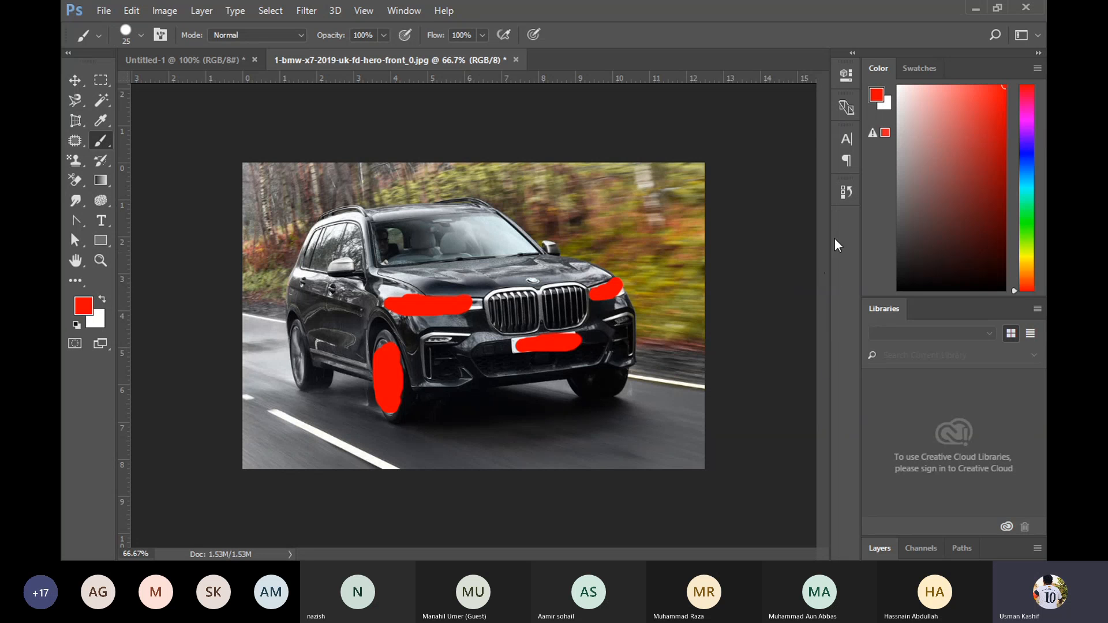
{"action": "left_click", "coordinate": [404, 10]}
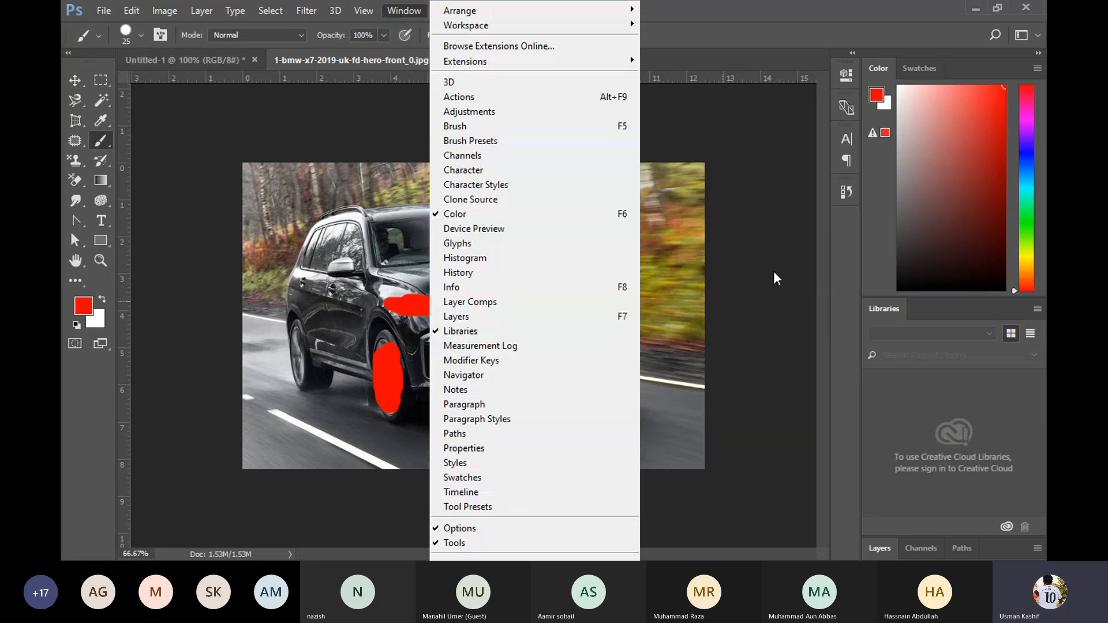
{"action": "left_click", "coordinate": [844, 234]}
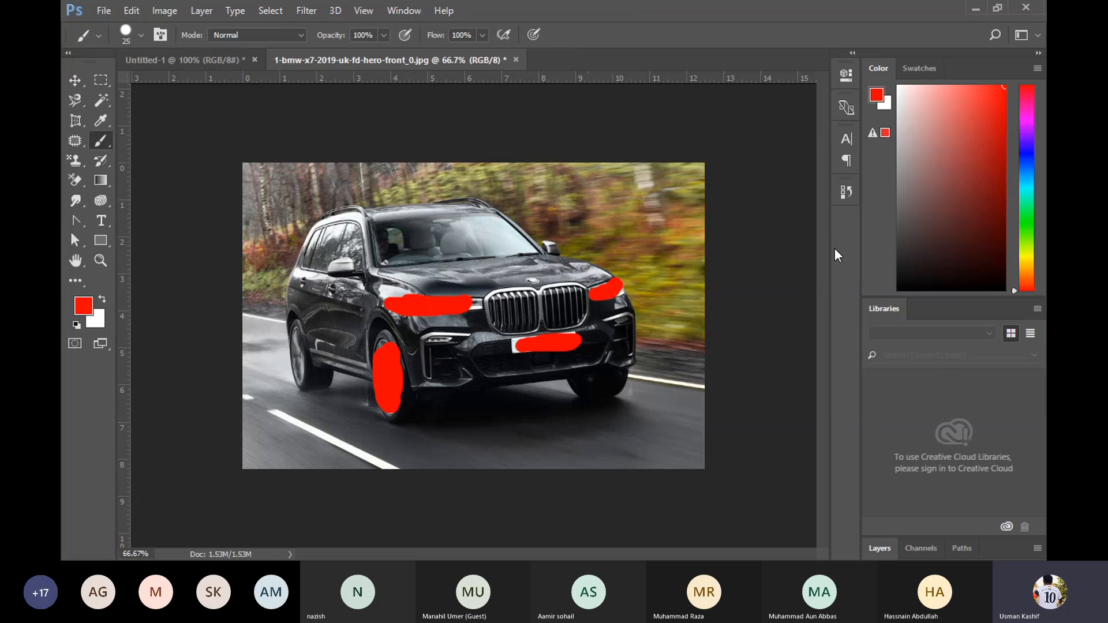
{"action": "left_click", "coordinate": [843, 197]}
{"action": "left_click", "coordinate": [843, 196]}
Smear the car's side windows, windshield and front bumper area with the Art History Brush using the Tight Short style
{"action": "left_click", "coordinate": [102, 160]}
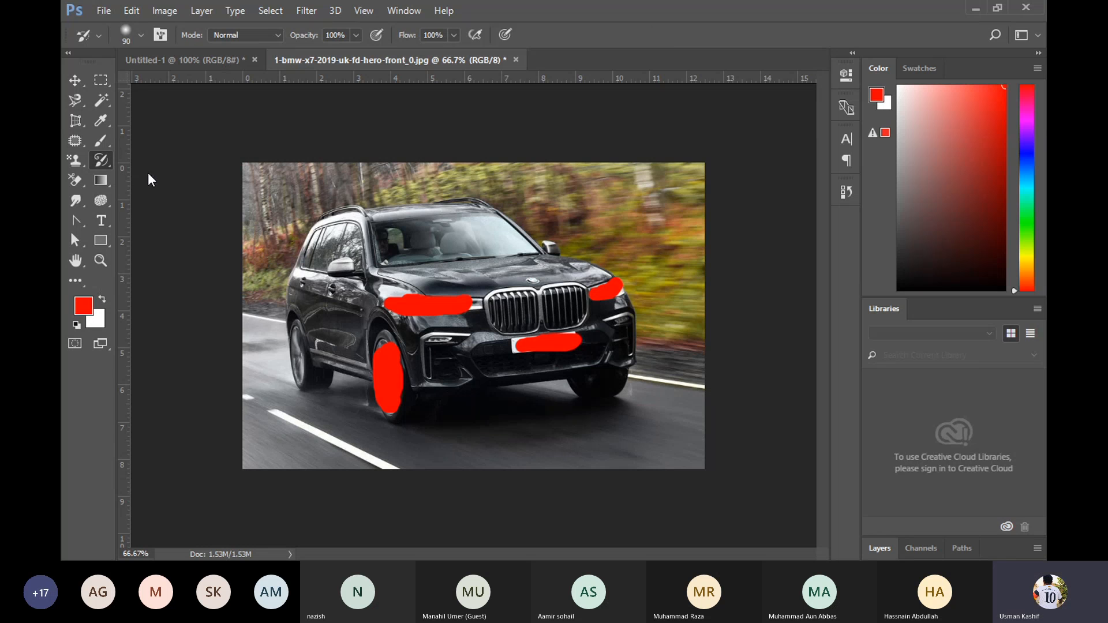
{"action": "key", "text": "shift+y"}
{"action": "mouse_move", "coordinate": [364, 228]}
{"action": "left_mouse_down"}
{"action": "mouse_move", "coordinate": [370, 254]}
{"action": "mouse_move", "coordinate": [357, 344]}
{"action": "mouse_move", "coordinate": [325, 294]}
{"action": "mouse_move", "coordinate": [328, 246]}
{"action": "mouse_move", "coordinate": [420, 223]}
{"action": "mouse_move", "coordinate": [427, 228]}
{"action": "mouse_move", "coordinate": [401, 271]}
{"action": "mouse_move", "coordinate": [498, 245]}
{"action": "mouse_move", "coordinate": [445, 246]}
{"action": "mouse_move", "coordinate": [479, 255]}
{"action": "mouse_move", "coordinate": [459, 298]}
{"action": "mouse_move", "coordinate": [541, 289]}
{"action": "left_mouse_up"}
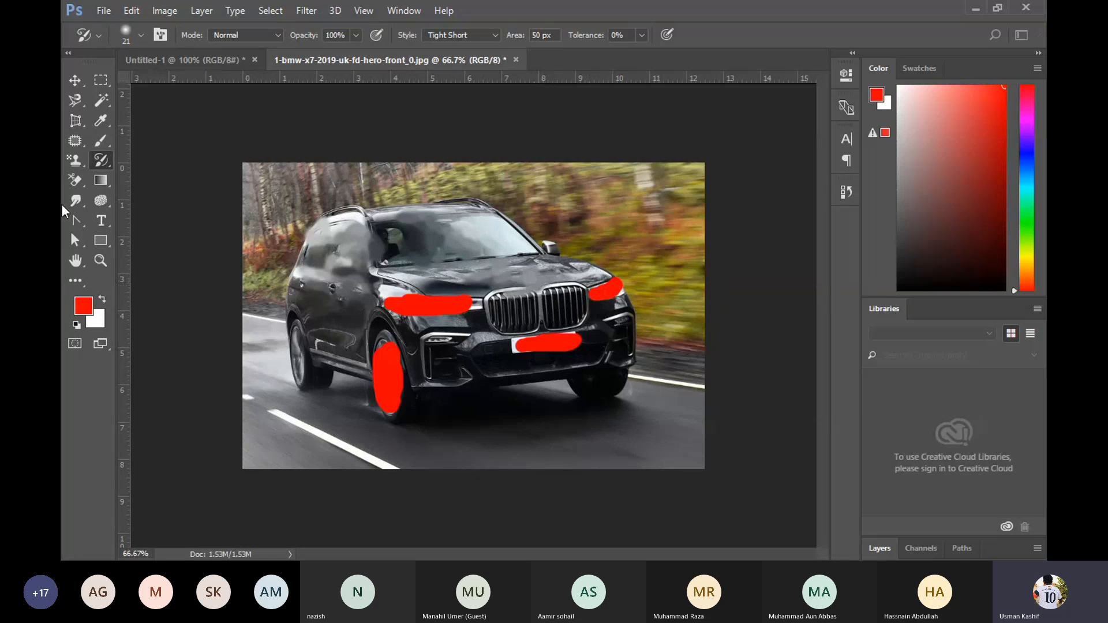
{"action": "right_click", "coordinate": [94, 161]}
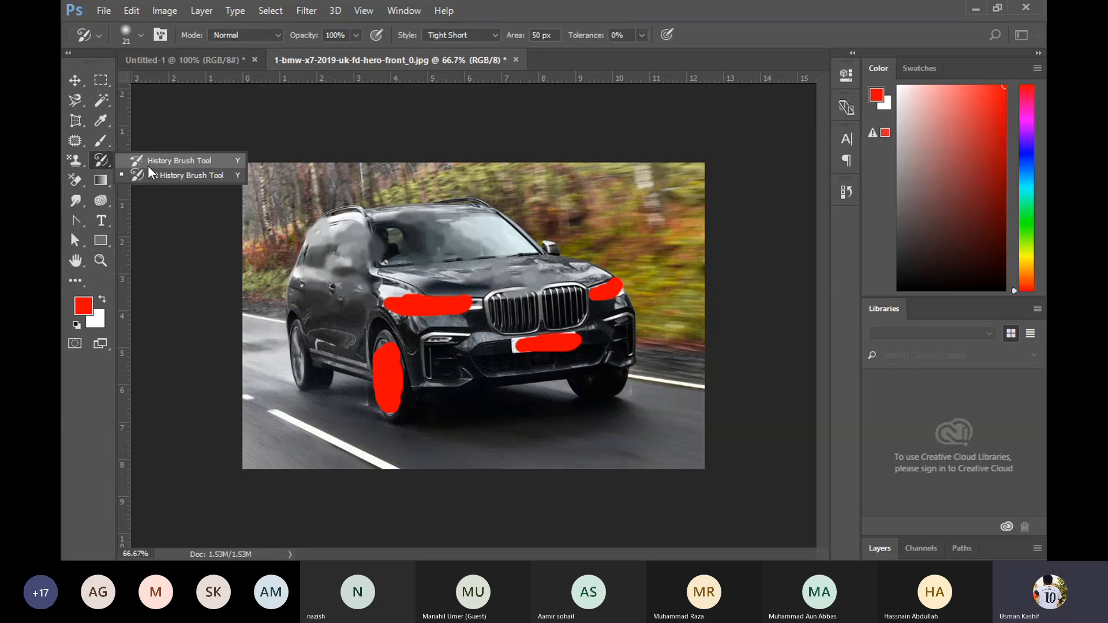
{"action": "left_click", "coordinate": [106, 165]}
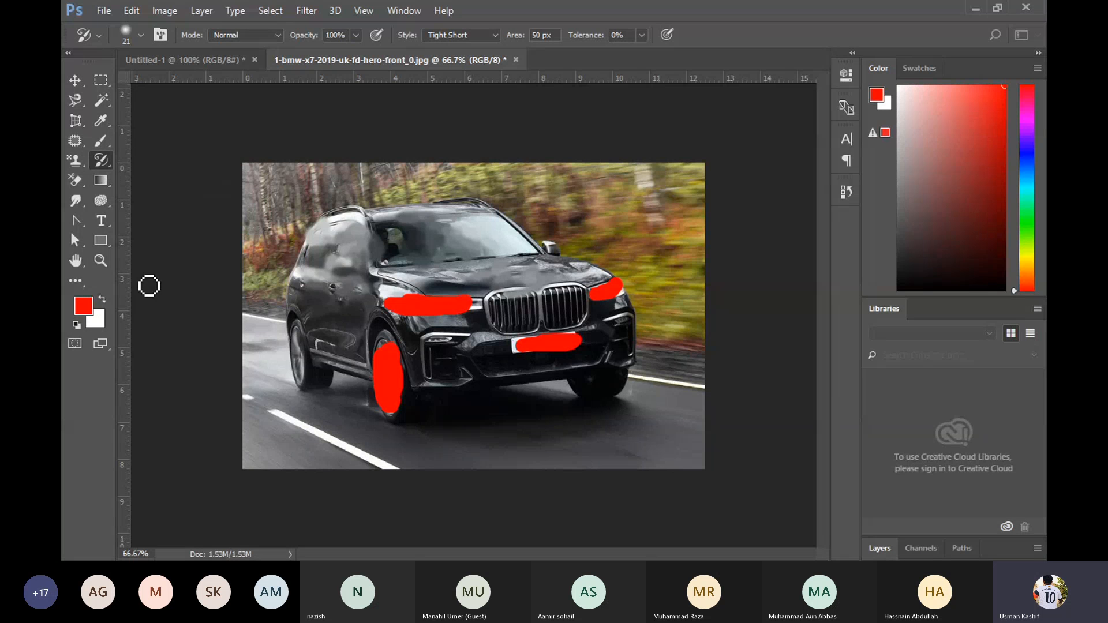
{"action": "mouse_move", "coordinate": [439, 344]}
{"action": "left_mouse_down"}
{"action": "mouse_move", "coordinate": [433, 338]}
{"action": "mouse_move", "coordinate": [440, 345]}
{"action": "left_mouse_up"}
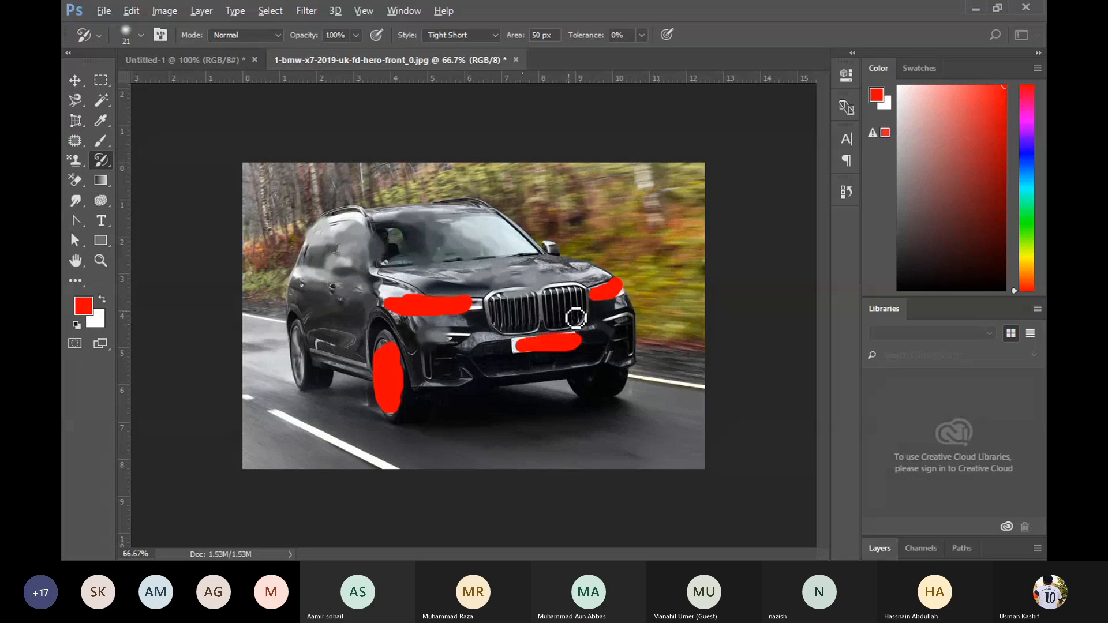
{"action": "scroll", "coordinate": [529, 332], "scroll_direction": "up", "scroll_amount": 3}
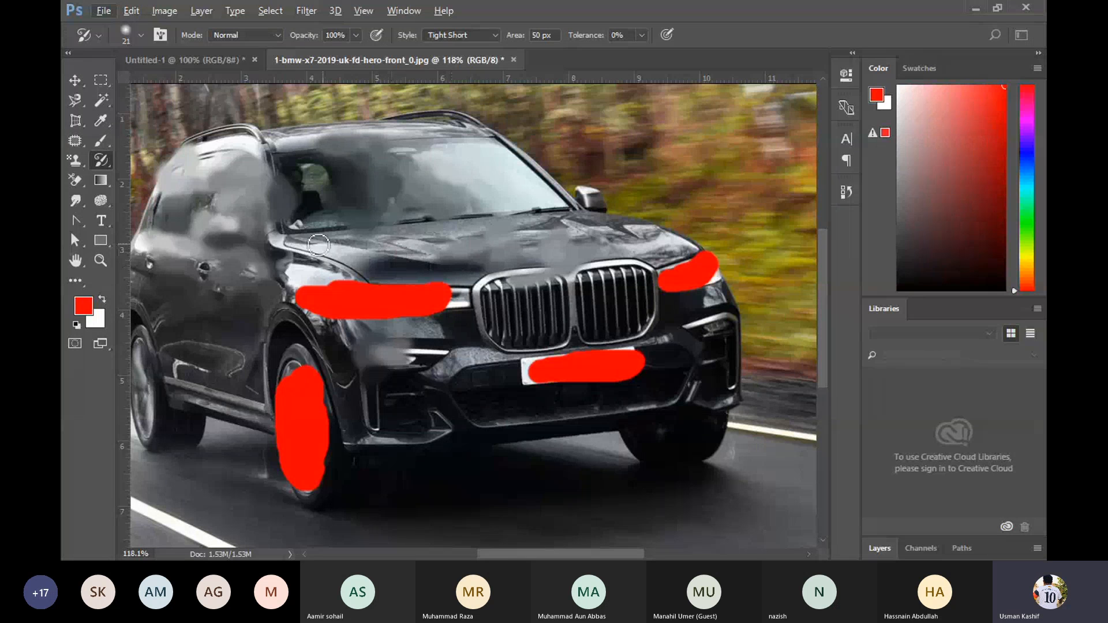
Smear the grille, both red-painted headlights, the front wheel's edge and the hood with the Art History Brush
{"action": "right_click", "coordinate": [105, 160]}
{"action": "left_click", "coordinate": [140, 175]}
{"action": "scroll", "coordinate": [645, 271], "scroll_direction": "up", "scroll_amount": 3}
{"action": "mouse_move", "coordinate": [570, 304]}
{"action": "left_mouse_down"}
{"action": "mouse_move", "coordinate": [578, 334]}
{"action": "mouse_move", "coordinate": [615, 333]}
{"action": "mouse_move", "coordinate": [625, 283]}
{"action": "mouse_move", "coordinate": [679, 237]}
{"action": "mouse_move", "coordinate": [768, 335]}
{"action": "mouse_move", "coordinate": [777, 304]}
{"action": "mouse_move", "coordinate": [753, 374]}
{"action": "mouse_move", "coordinate": [683, 441]}
{"action": "left_mouse_up"}
{"action": "mouse_move", "coordinate": [438, 383]}
{"action": "left_mouse_down"}
{"action": "mouse_move", "coordinate": [406, 381]}
{"action": "mouse_move", "coordinate": [485, 326]}
{"action": "mouse_move", "coordinate": [476, 366]}
{"action": "mouse_move", "coordinate": [361, 331]}
{"action": "left_mouse_up"}
{"action": "scroll", "coordinate": [361, 331], "scroll_direction": "down", "scroll_amount": 5}
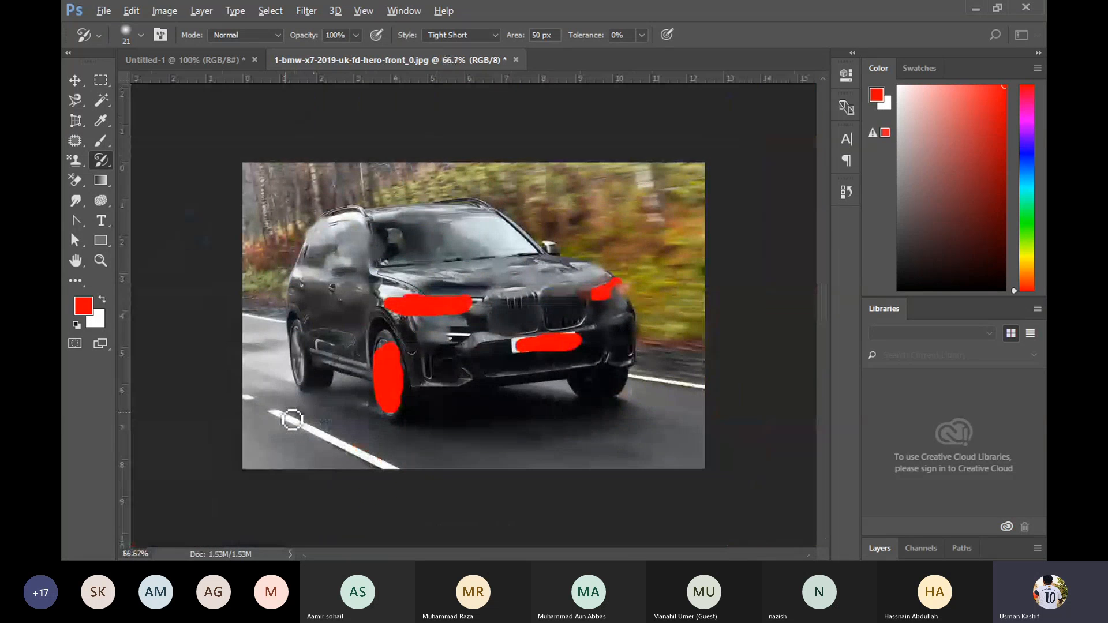
{"action": "scroll", "coordinate": [362, 349], "scroll_direction": "up", "scroll_amount": 2}
{"action": "left_click", "coordinate": [373, 355]}
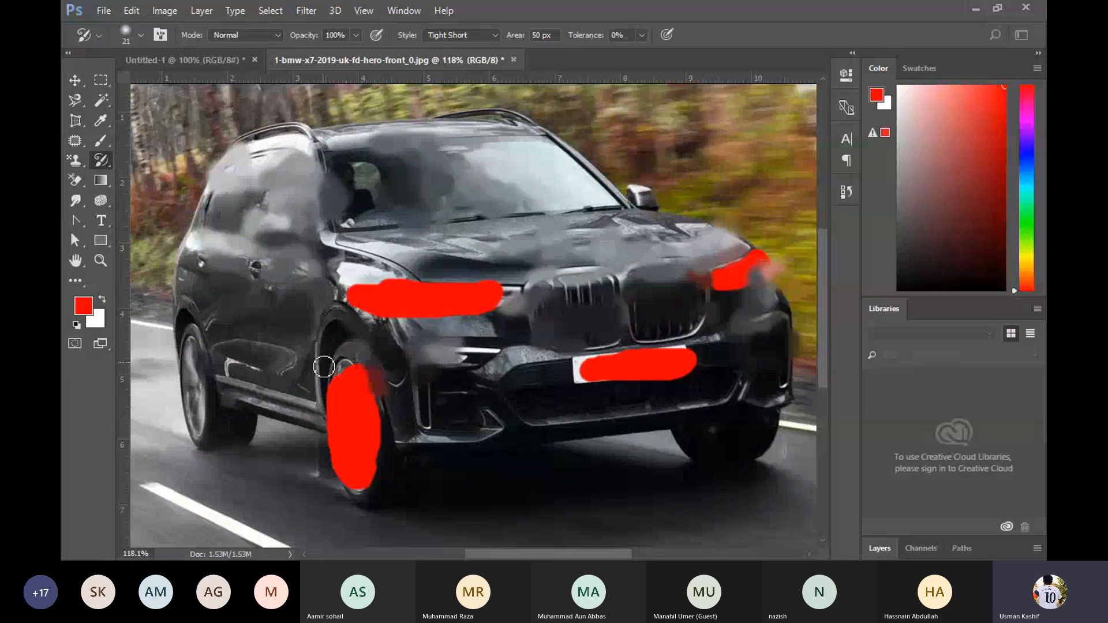
{"action": "left_click", "coordinate": [328, 336]}
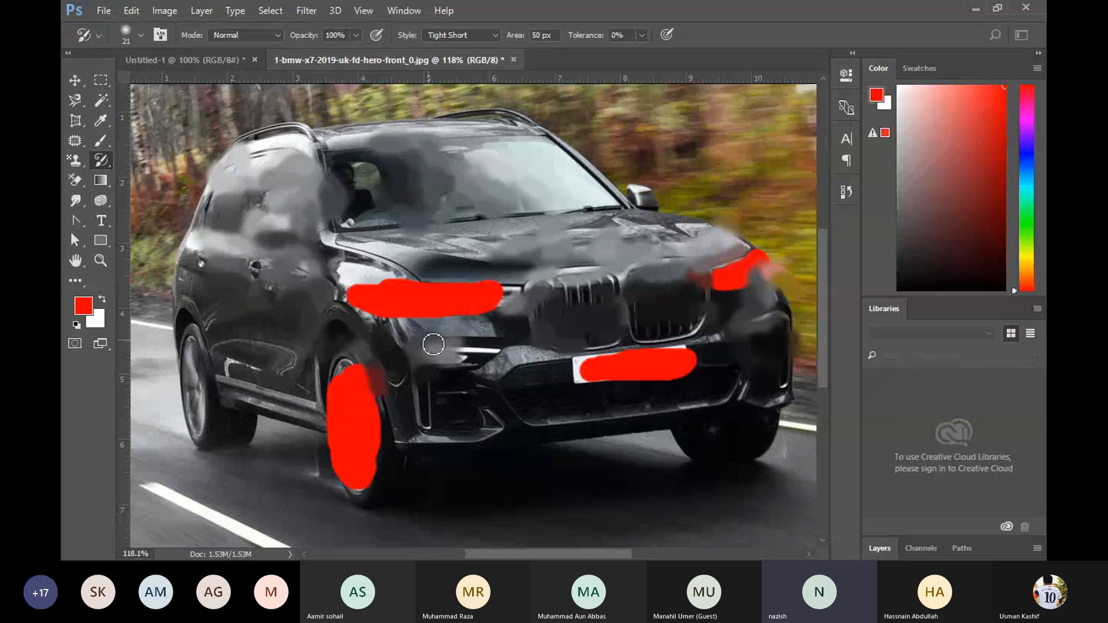
{"action": "left_click", "coordinate": [364, 283]}
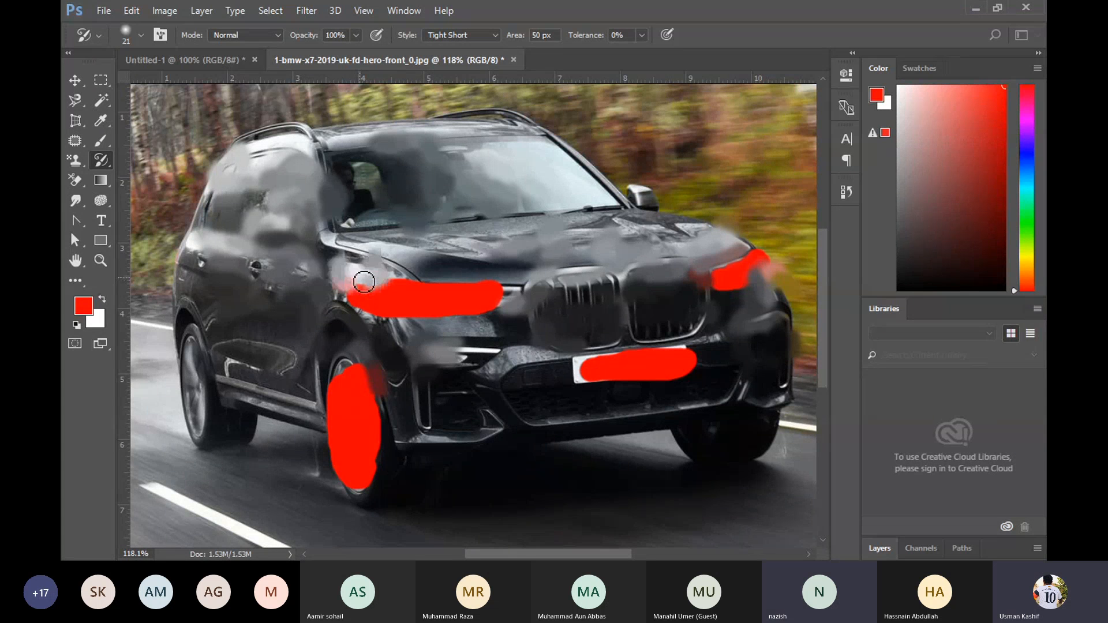
{"action": "mouse_move", "coordinate": [364, 282]}
{"action": "left_mouse_down"}
{"action": "mouse_move", "coordinate": [349, 274]}
{"action": "mouse_move", "coordinate": [387, 260]}
{"action": "left_mouse_up"}
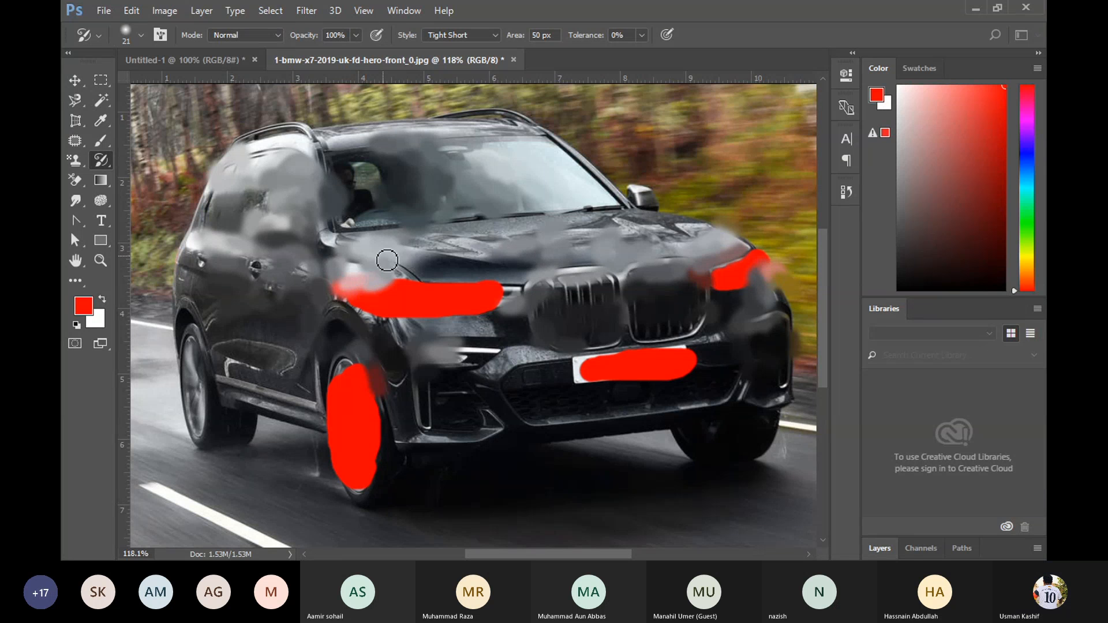
Close the painted car image without saving its changes
{"action": "left_click", "coordinate": [513, 60]}
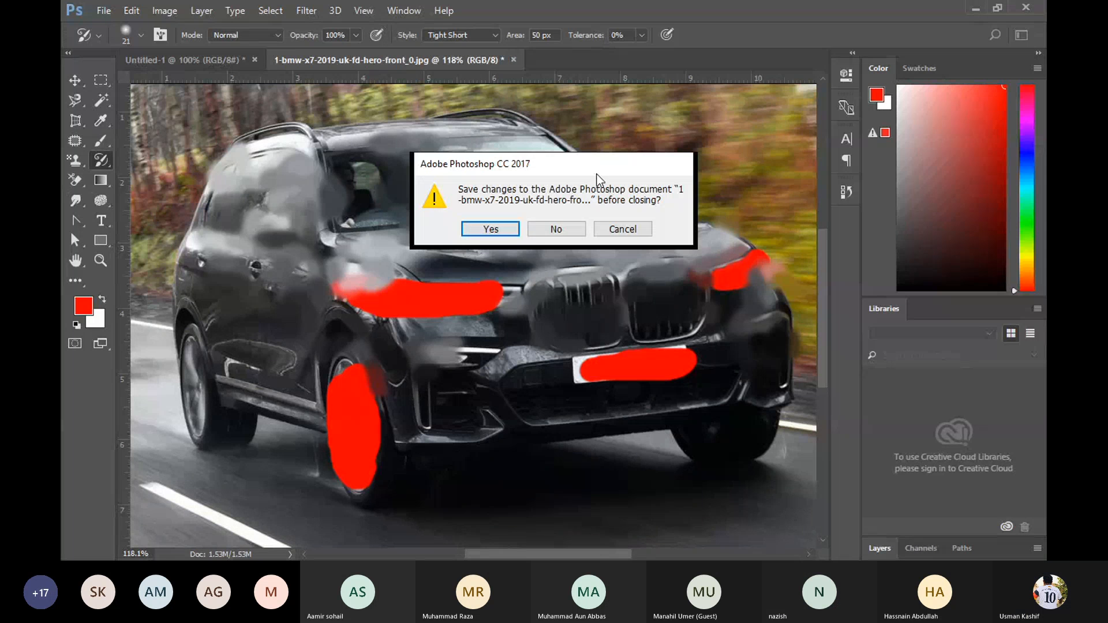
{"action": "left_click", "coordinate": [555, 229]}
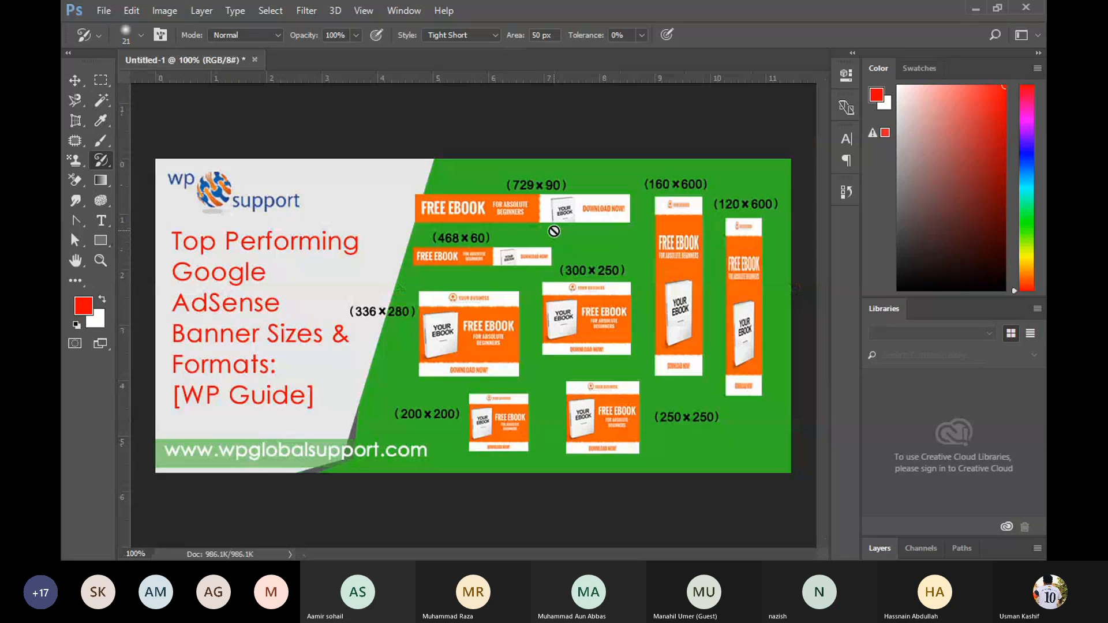
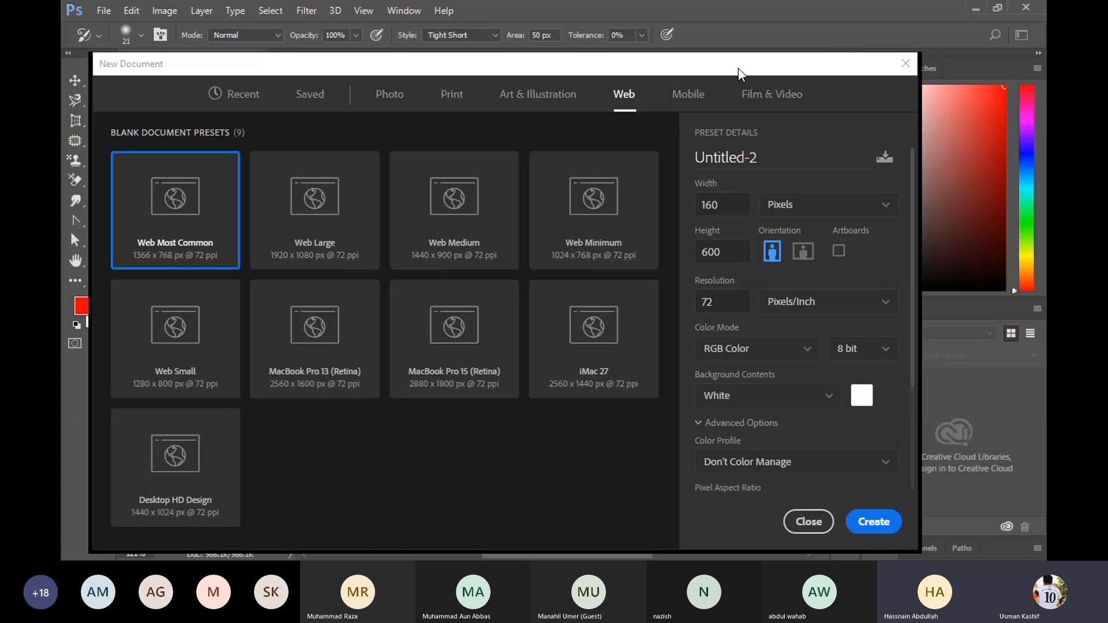
Create a blank 160 × 600 pixel document at 72 pixels/inch with a white background, and compare it with the banner sizes reference
{"action": "key", "text": "Return"}
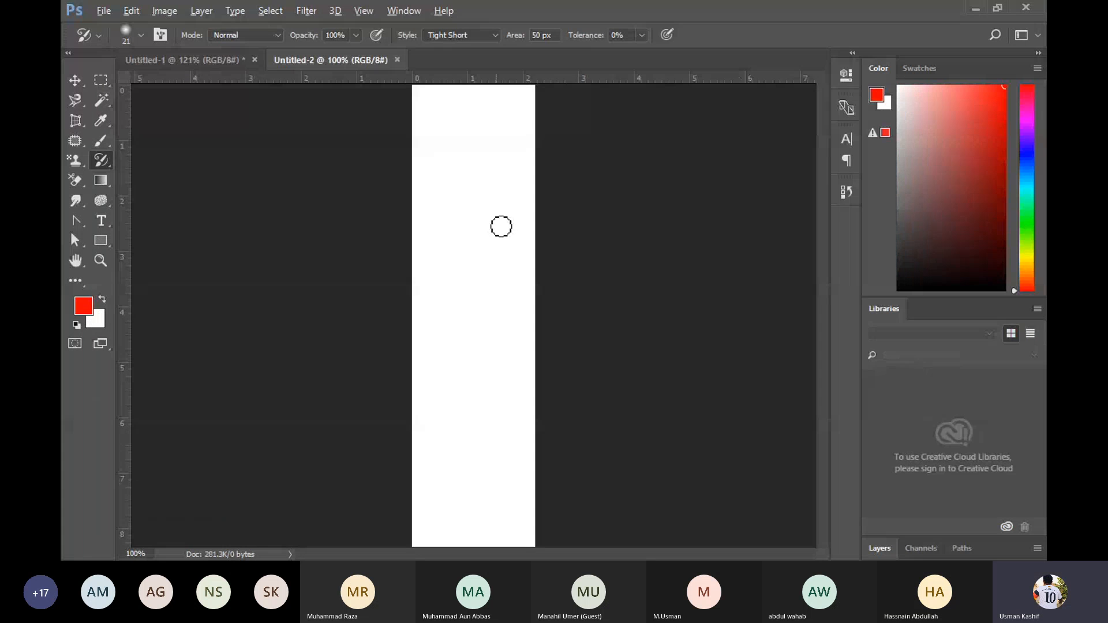
{"action": "left_click", "coordinate": [214, 66]}
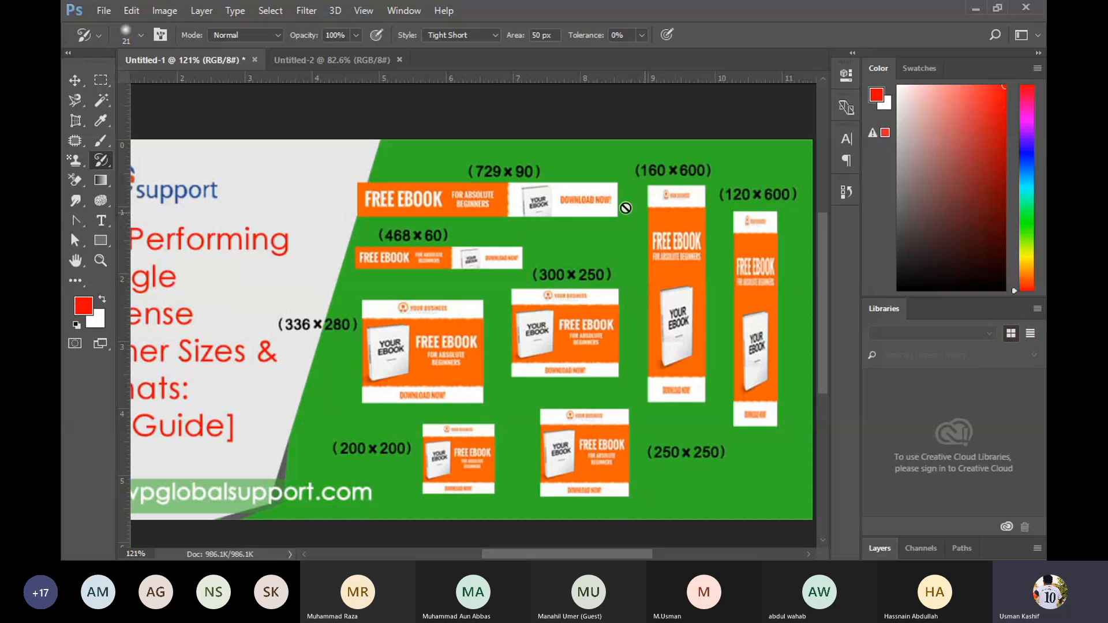
{"action": "left_click", "coordinate": [331, 60]}
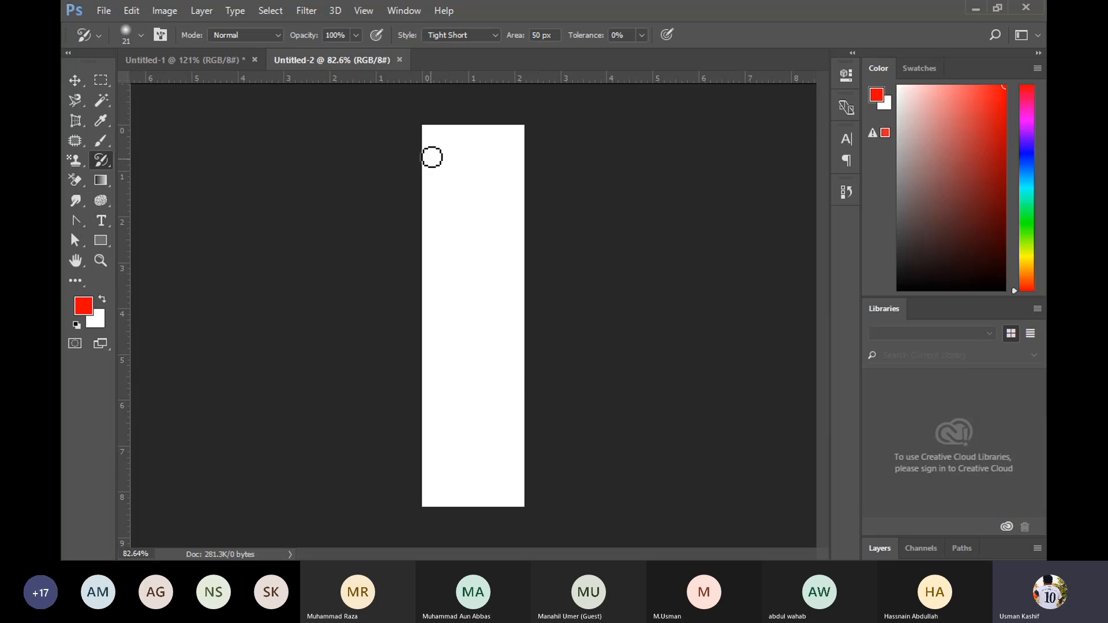
Show the Timeline panel and shrink it to a short strip so the whole blank banner fits above it
{"action": "left_click", "coordinate": [398, 11]}
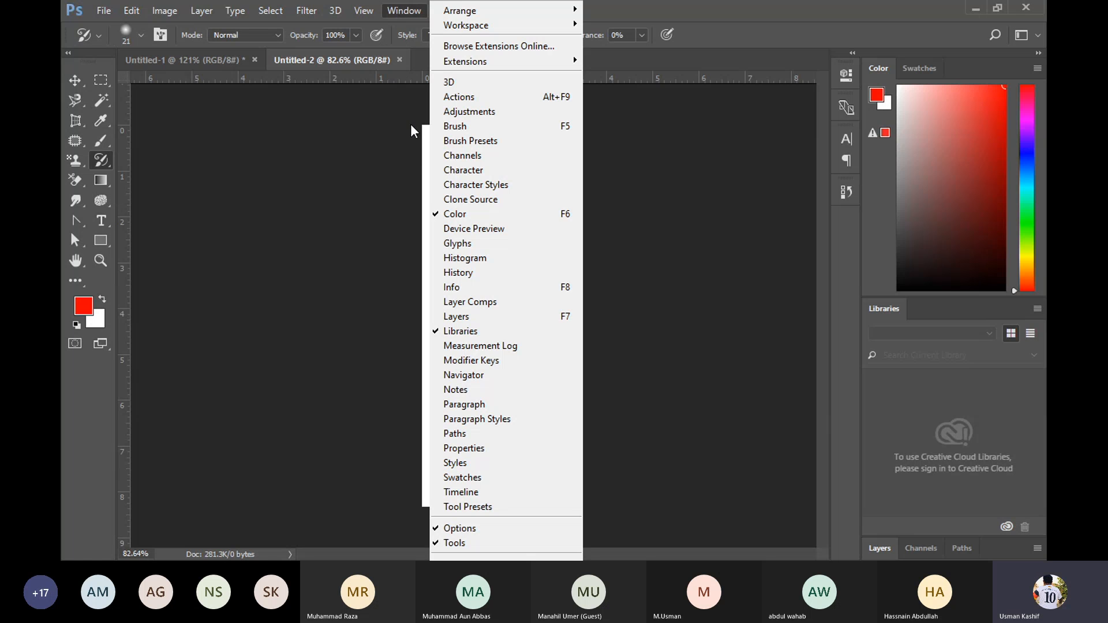
{"action": "left_click", "coordinate": [495, 497]}
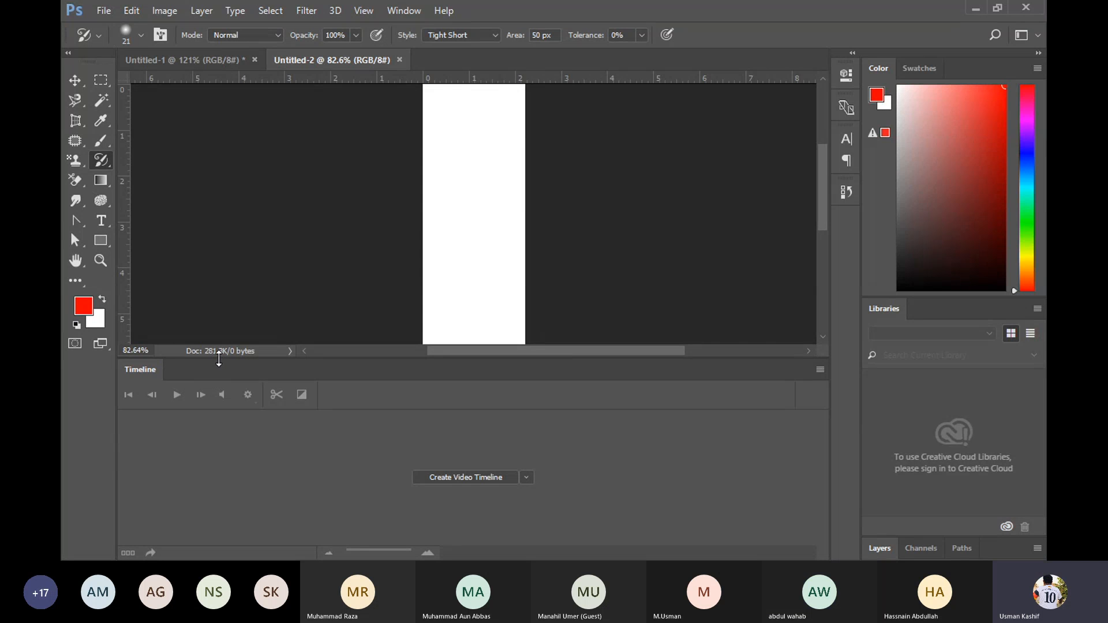
{"action": "left_click_drag", "start_coordinate": [219, 360], "coordinate": [223, 215]}
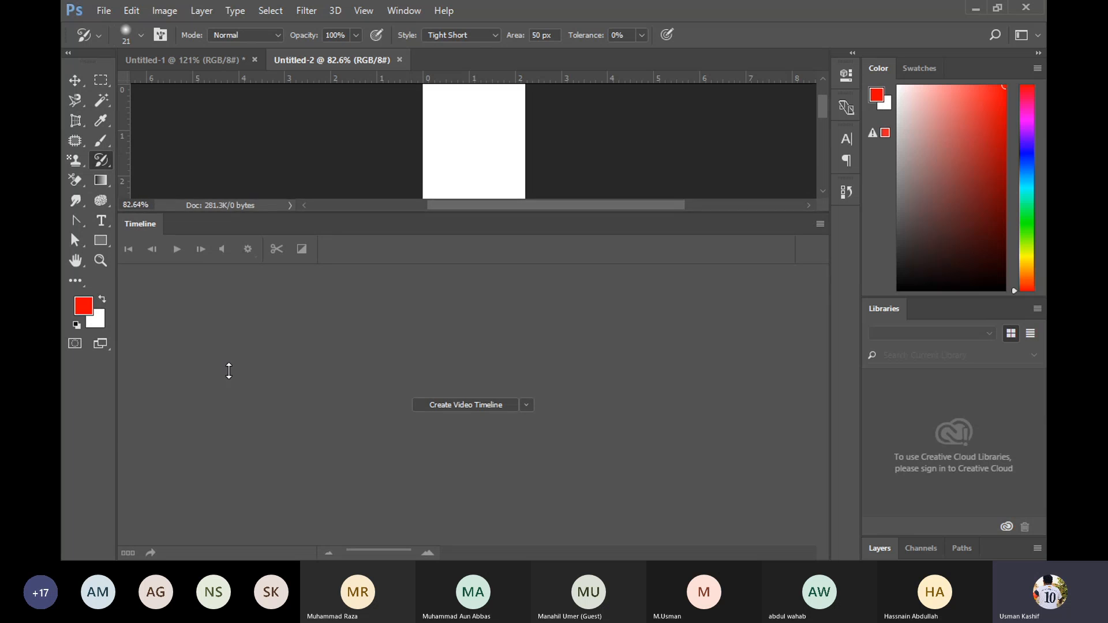
{"action": "left_click_drag", "start_coordinate": [229, 371], "coordinate": [230, 487]}
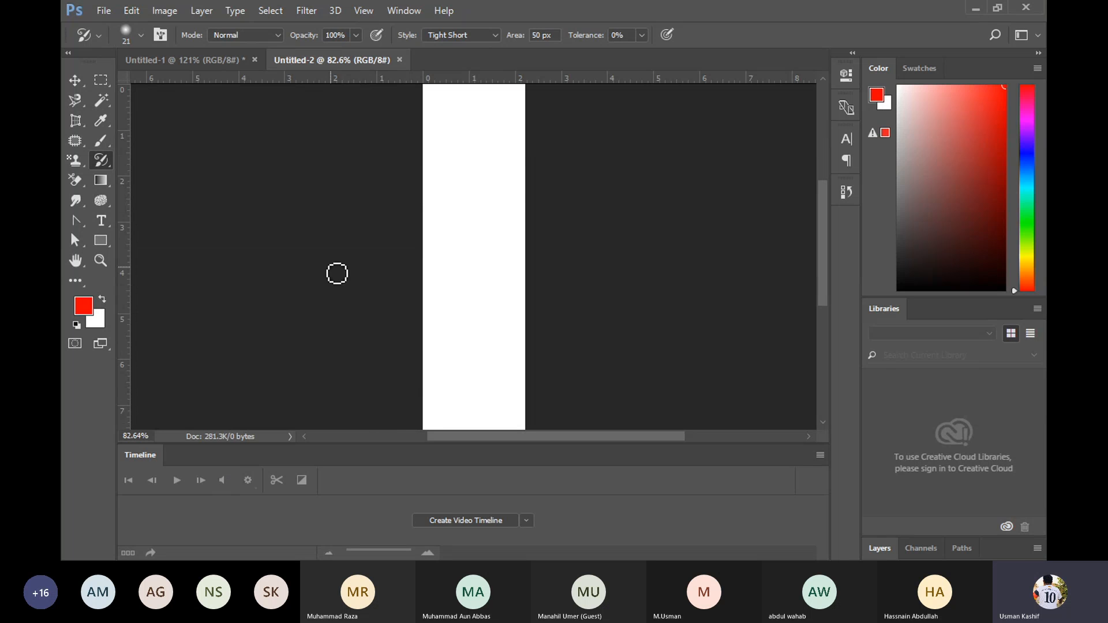
{"action": "scroll", "coordinate": [513, 228], "scroll_direction": "down", "scroll_amount": 2}
{"action": "scroll", "coordinate": [501, 227], "scroll_direction": "up", "scroll_amount": 1}
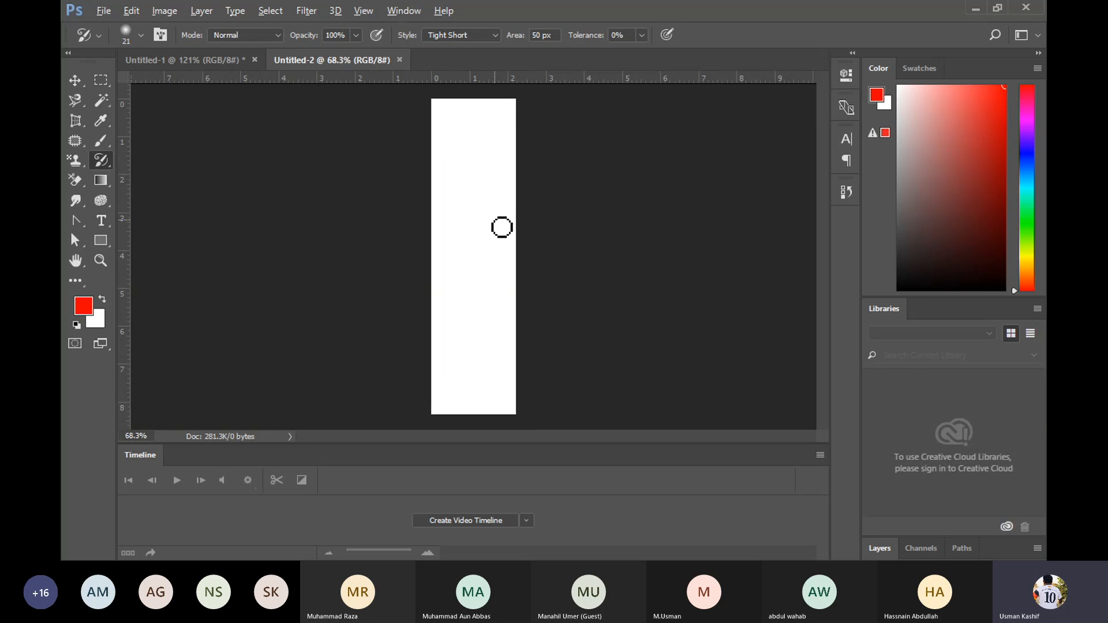
{"action": "key", "text": "alt"}
Detach and close the Libraries, Color and Swatches panels, and expand the Layers panel
{"action": "left_click_drag", "start_coordinate": [885, 311], "coordinate": [594, 166]}
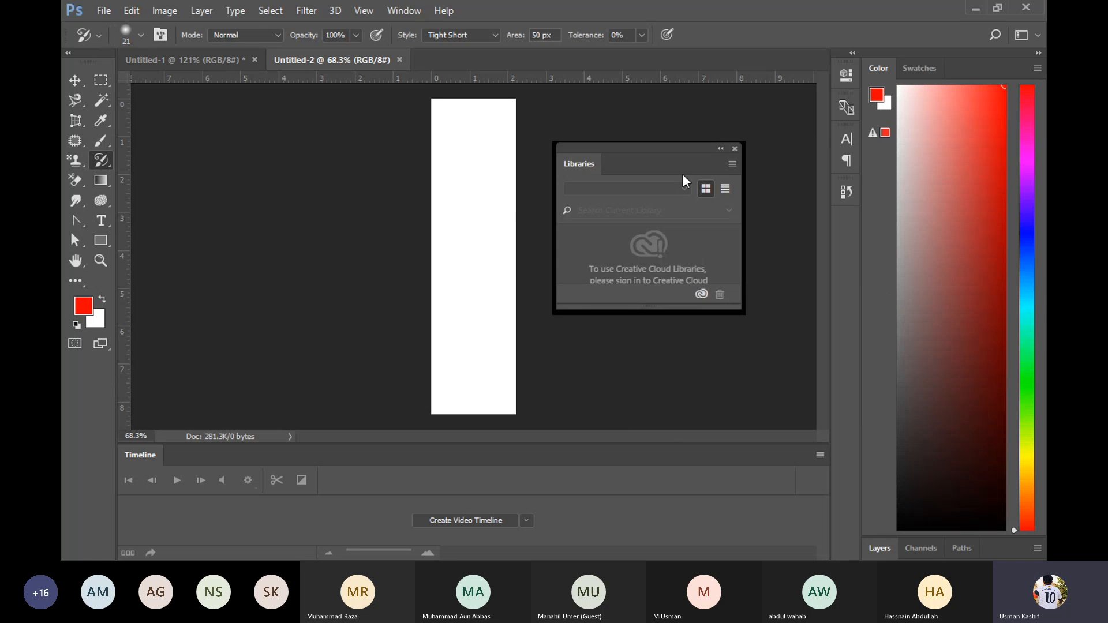
{"action": "left_click", "coordinate": [735, 149]}
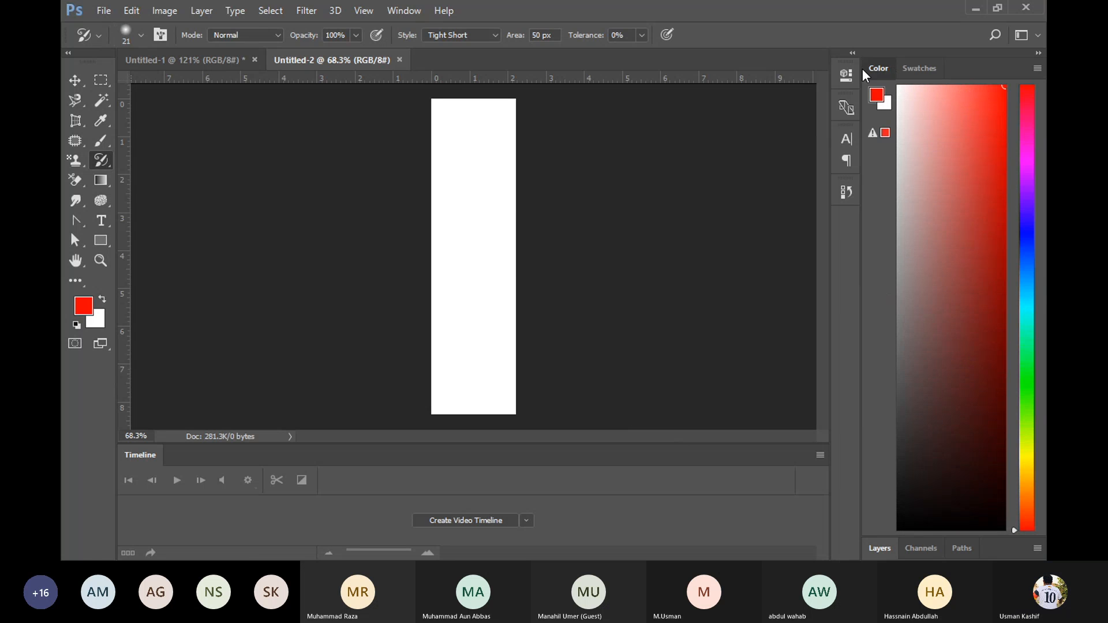
{"action": "left_click_drag", "start_coordinate": [876, 68], "coordinate": [619, 77]}
{"action": "left_click", "coordinate": [768, 64]}
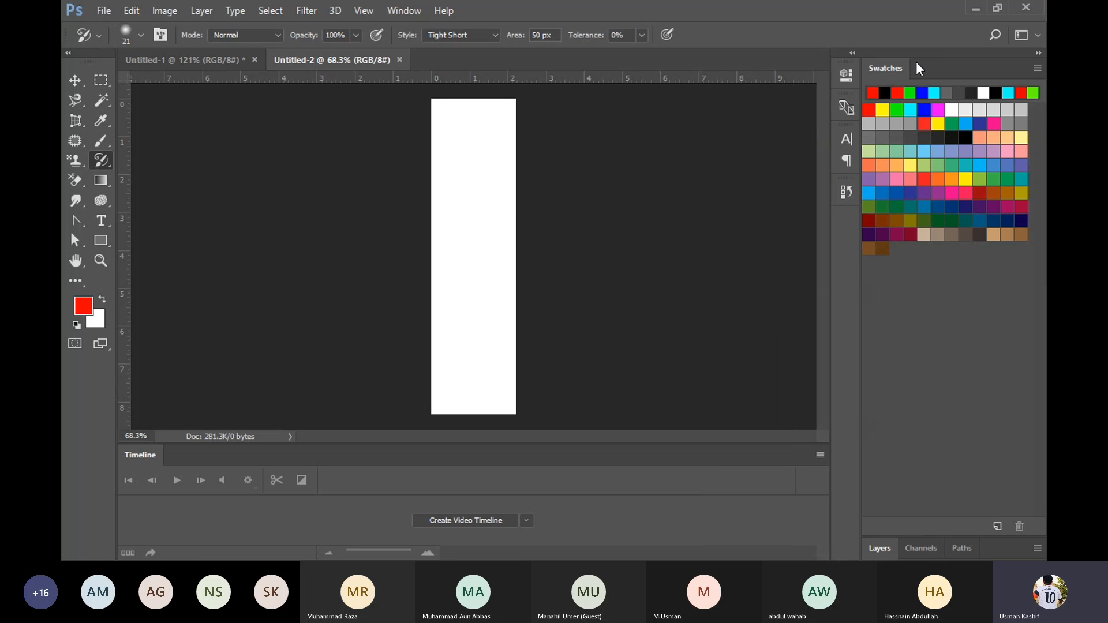
{"action": "left_click_drag", "start_coordinate": [898, 69], "coordinate": [621, 77]}
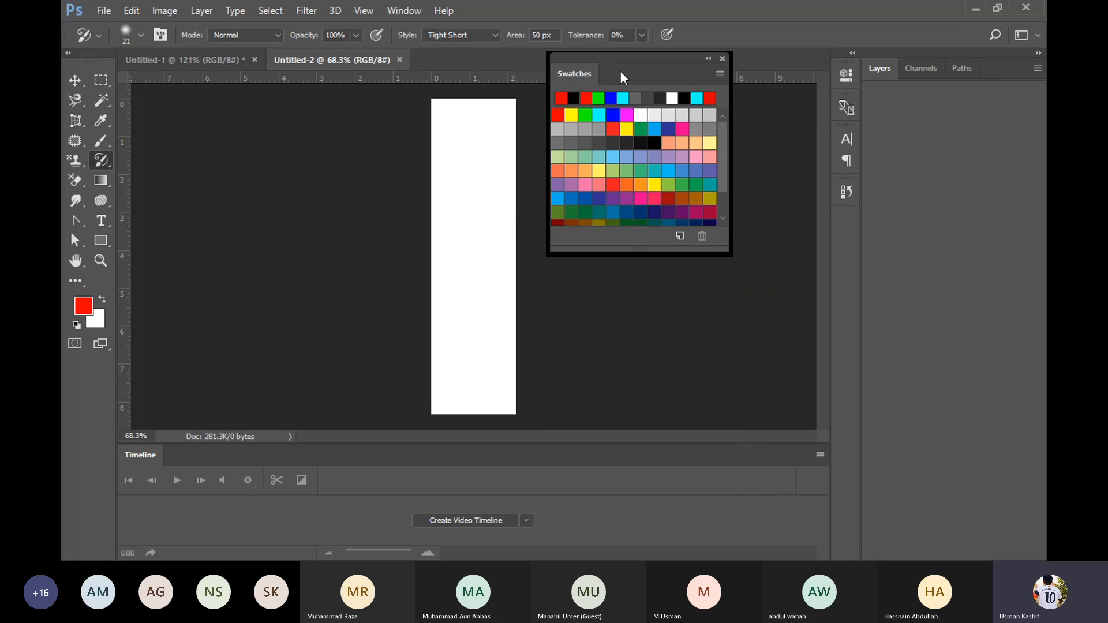
{"action": "left_click", "coordinate": [723, 58]}
{"action": "left_click", "coordinate": [888, 67]}
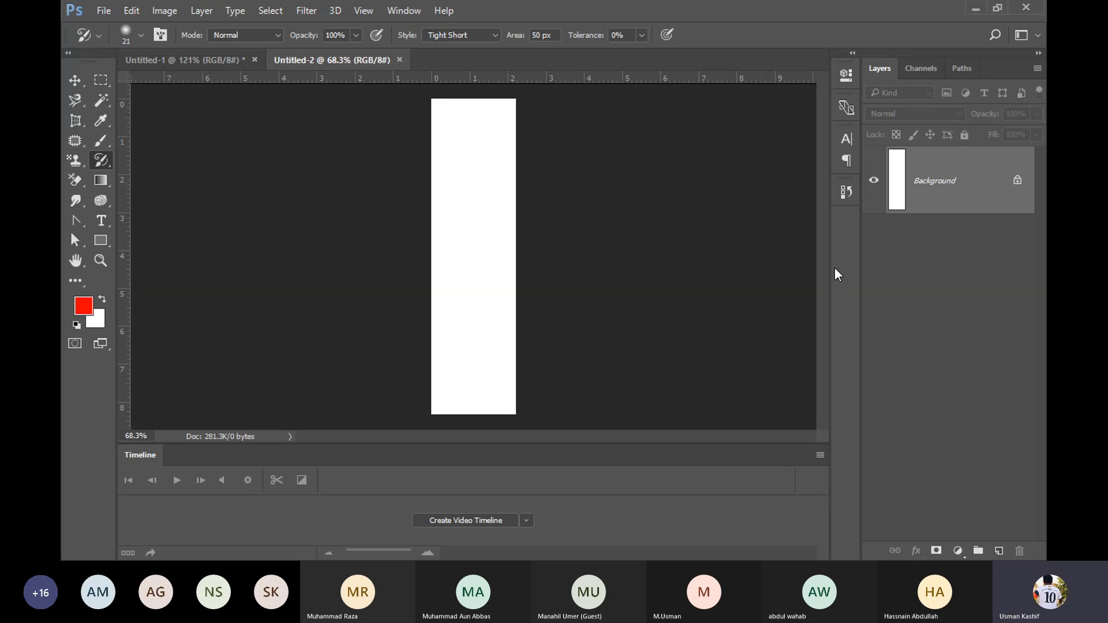
Fill the Background layer with the light gray textured pattern in Normal mode at 100% opacity
{"action": "key", "text": "shift+F5"}
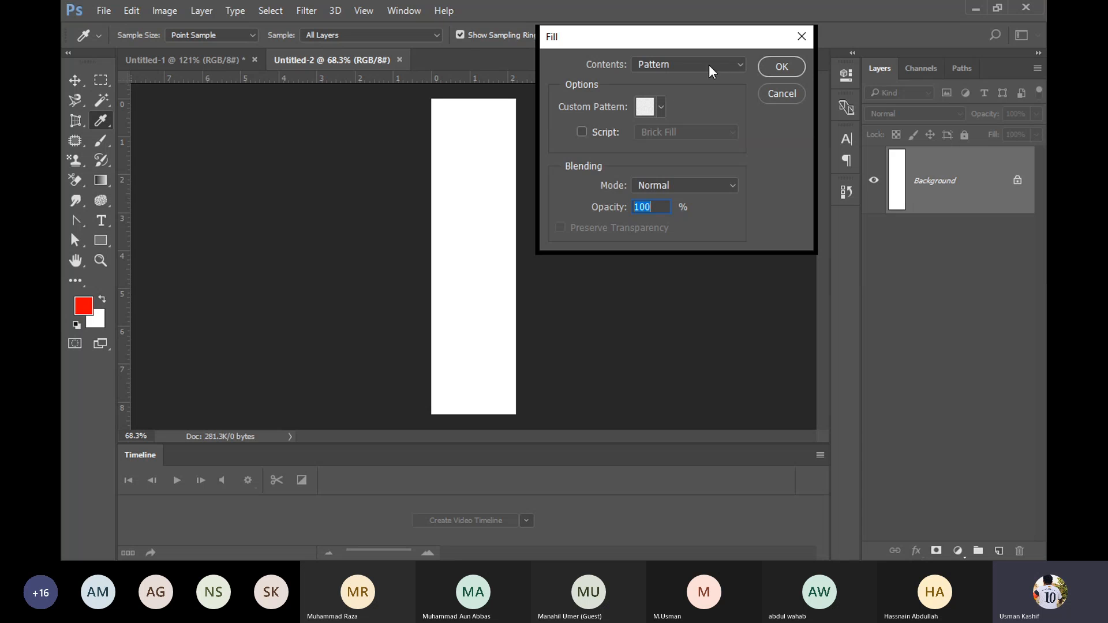
{"action": "left_click", "coordinate": [663, 101]}
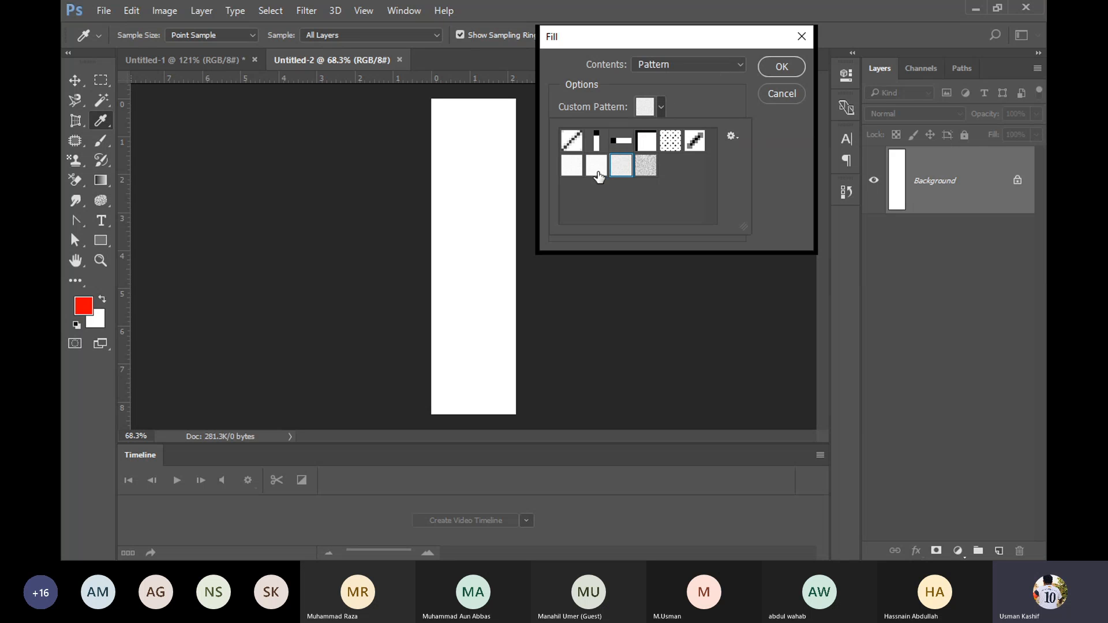
{"action": "left_click", "coordinate": [727, 116]}
{"action": "left_click", "coordinate": [781, 66]}
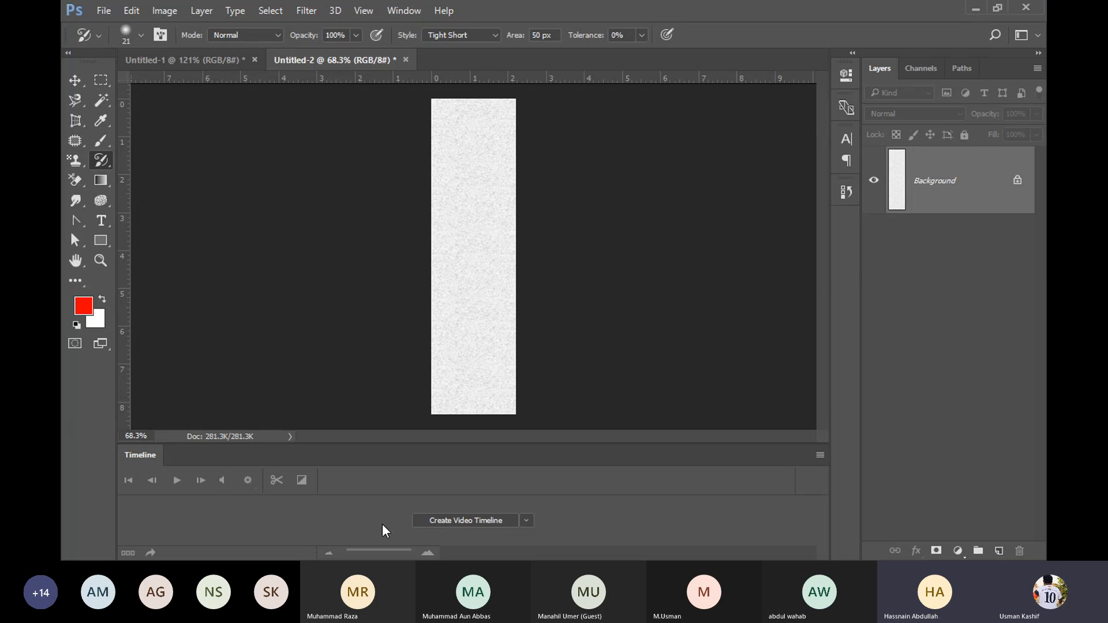
{"action": "left_click", "coordinate": [467, 521]}
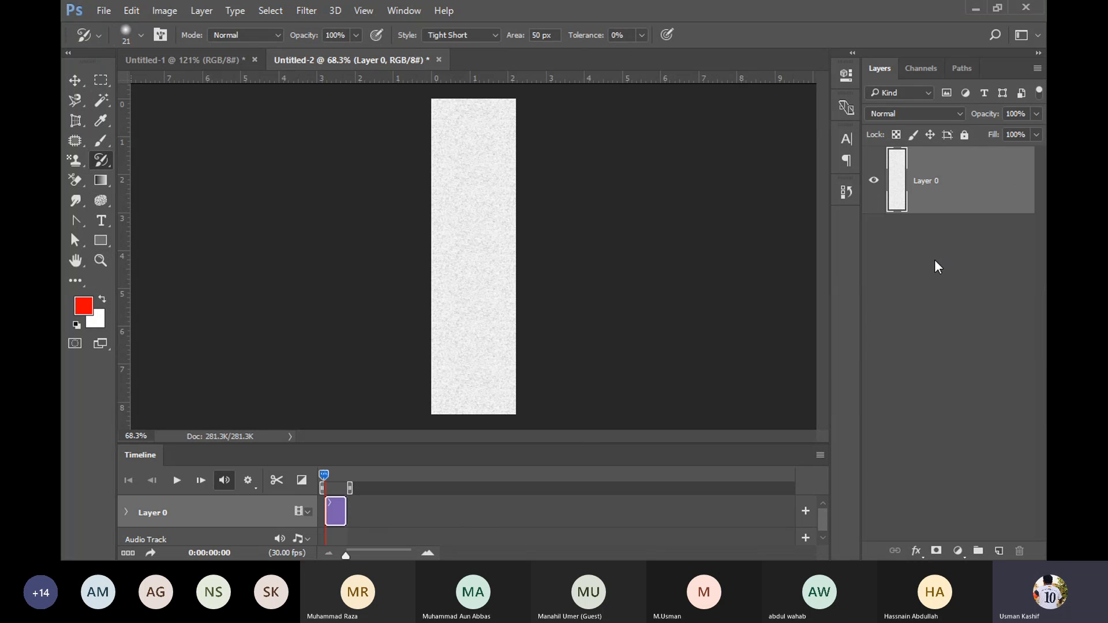
{"action": "right_click", "coordinate": [994, 187]}
{"action": "left_click", "coordinate": [307, 485]}
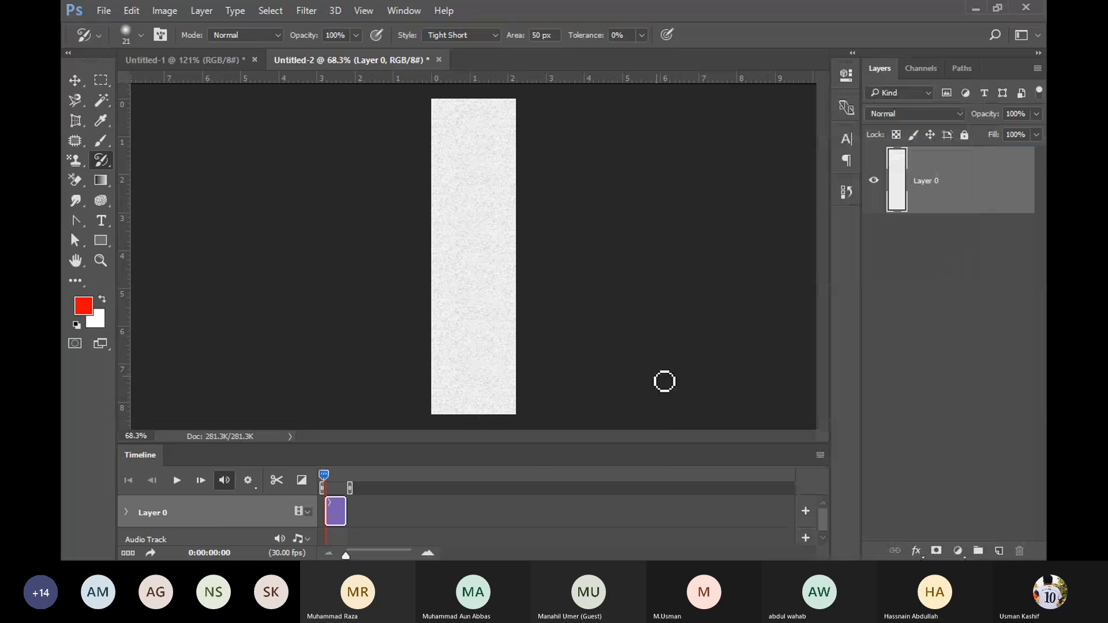
{"action": "key", "text": "ctrl+z"}
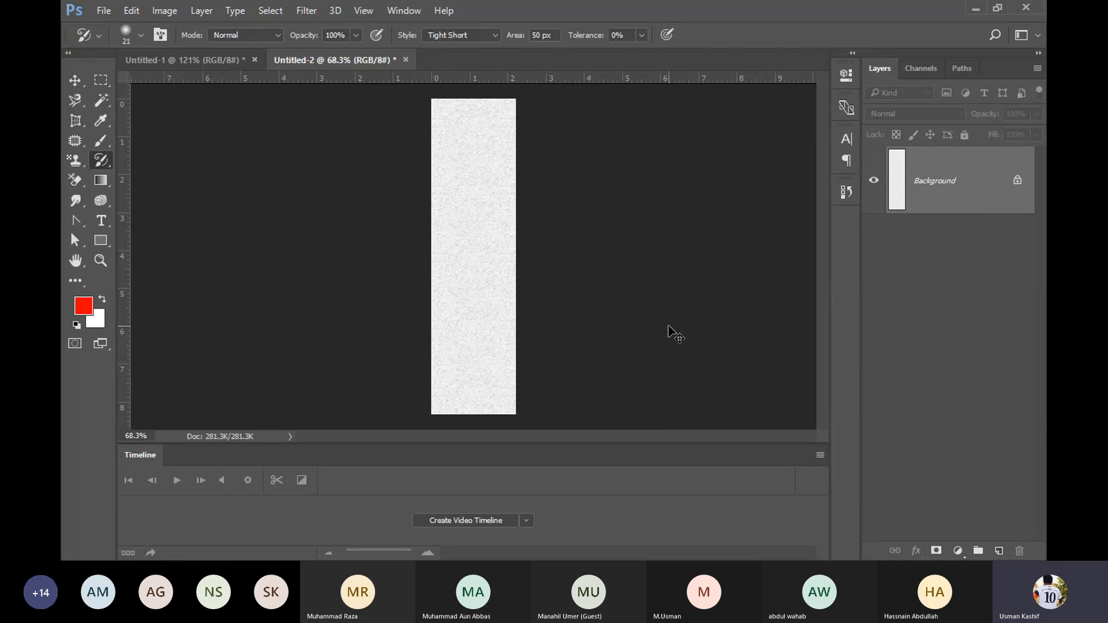
{"action": "key", "text": "ctrl+z"}
{"action": "key", "text": "ctrl+z"}
Close the Untitled-1 banner sizes reference without saving its changes
{"action": "left_click", "coordinate": [176, 64]}
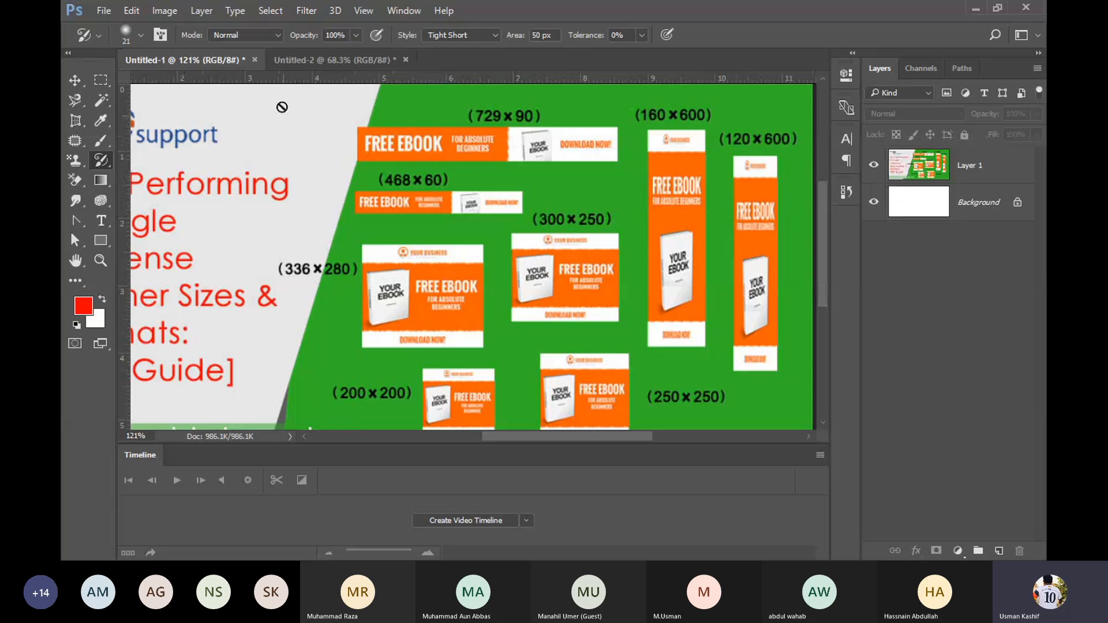
{"action": "left_click", "coordinate": [255, 60]}
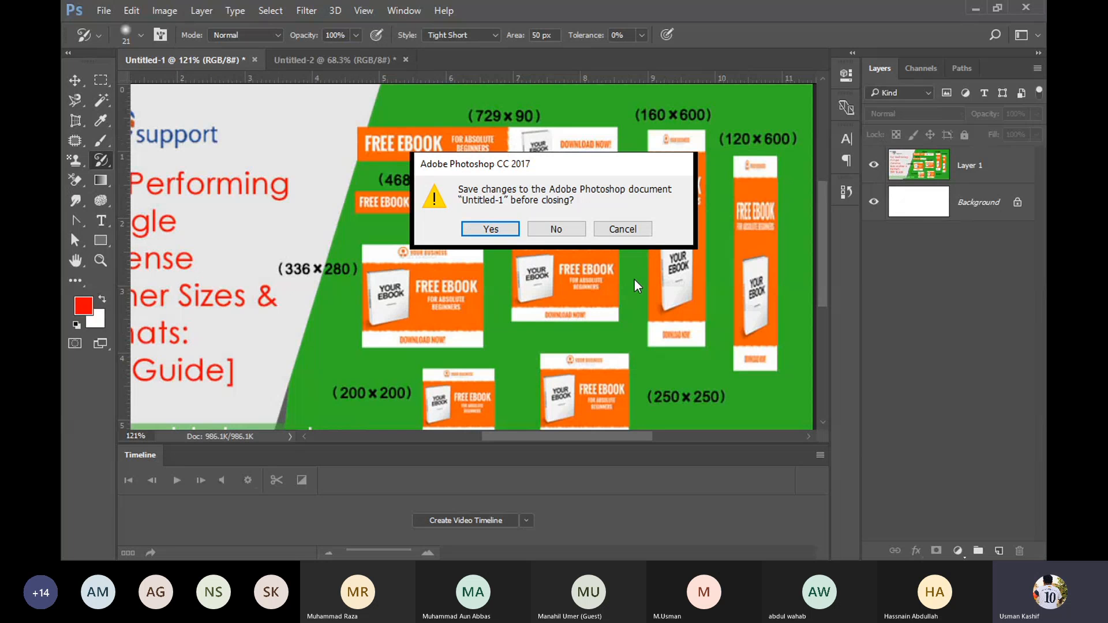
{"action": "left_click", "coordinate": [580, 225]}
Open the watch image CH-7543_1S-BLOR_front_tw_left from the Desktop folder
{"action": "key", "text": "ctrl+o"}
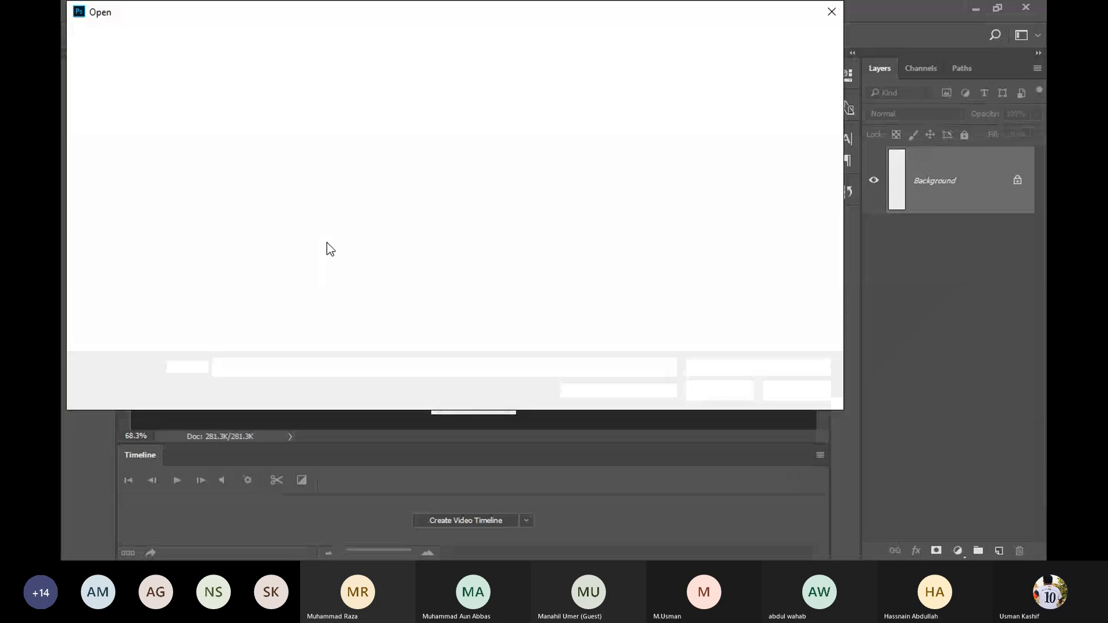
{"action": "scroll", "coordinate": [749, 230], "scroll_direction": "down", "scroll_amount": 5}
{"action": "scroll", "coordinate": [749, 230], "scroll_direction": "up", "scroll_amount": 1}
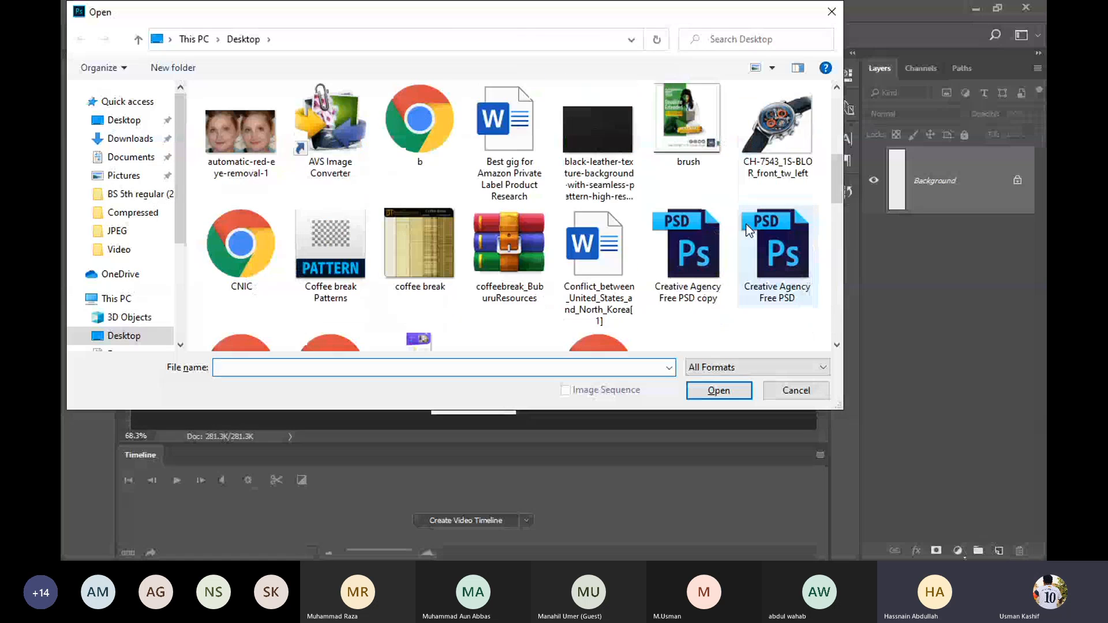
{"action": "scroll", "coordinate": [749, 230], "scroll_direction": "up", "scroll_amount": 1}
{"action": "left_click", "coordinate": [762, 138]}
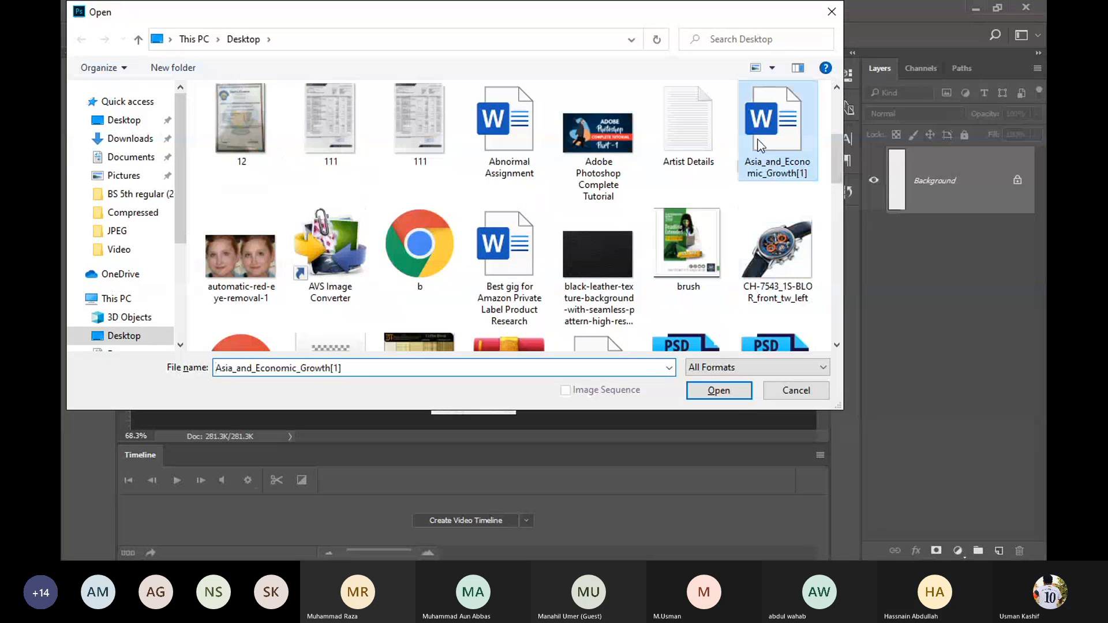
{"action": "double_click", "coordinate": [741, 266]}
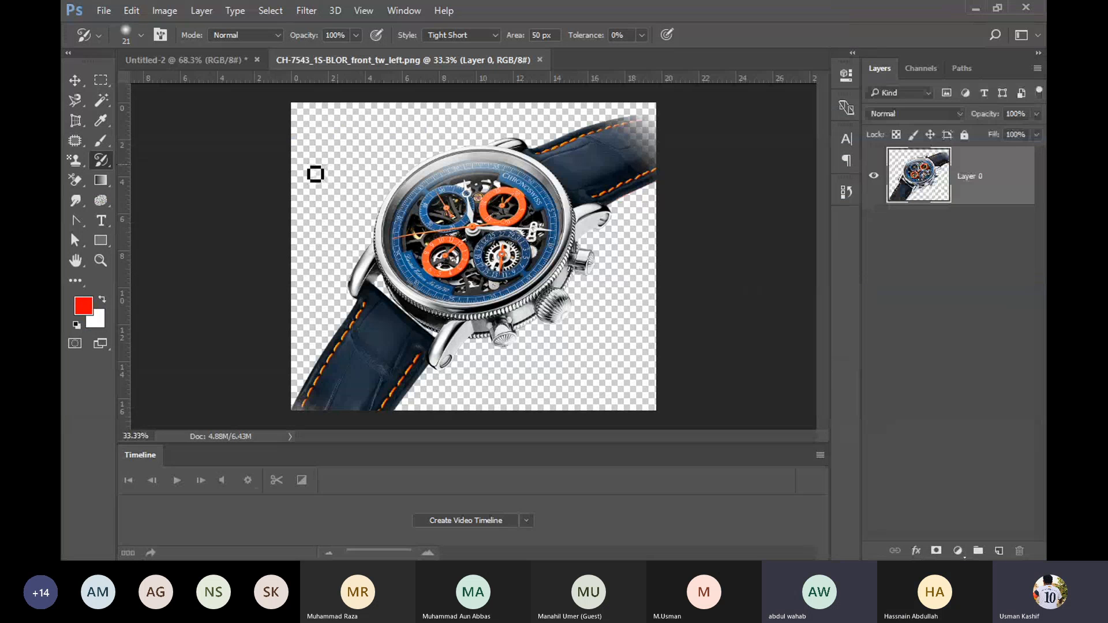
Copy the watch into the Untitled-2 banner and scale it down around its center to slightly wider than the banner
{"action": "left_click", "coordinate": [84, 81]}
{"action": "left_click_drag", "start_coordinate": [508, 228], "coordinate": [485, 272]}
{"action": "scroll", "coordinate": [485, 271], "scroll_direction": "down", "scroll_amount": 7}
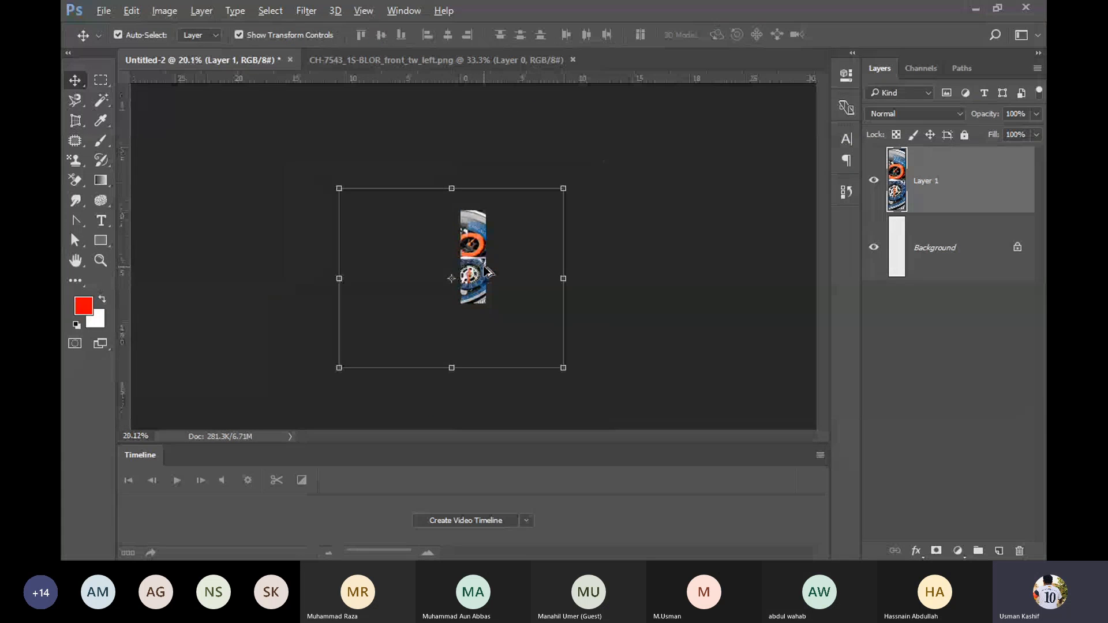
{"action": "left_click_drag", "start_coordinate": [566, 370], "coordinate": [473, 294]}
{"action": "scroll", "coordinate": [503, 240], "scroll_direction": "up", "scroll_amount": 3}
{"action": "scroll", "coordinate": [503, 240], "scroll_direction": "up", "scroll_amount": 3}
{"action": "key", "text": "Return"}
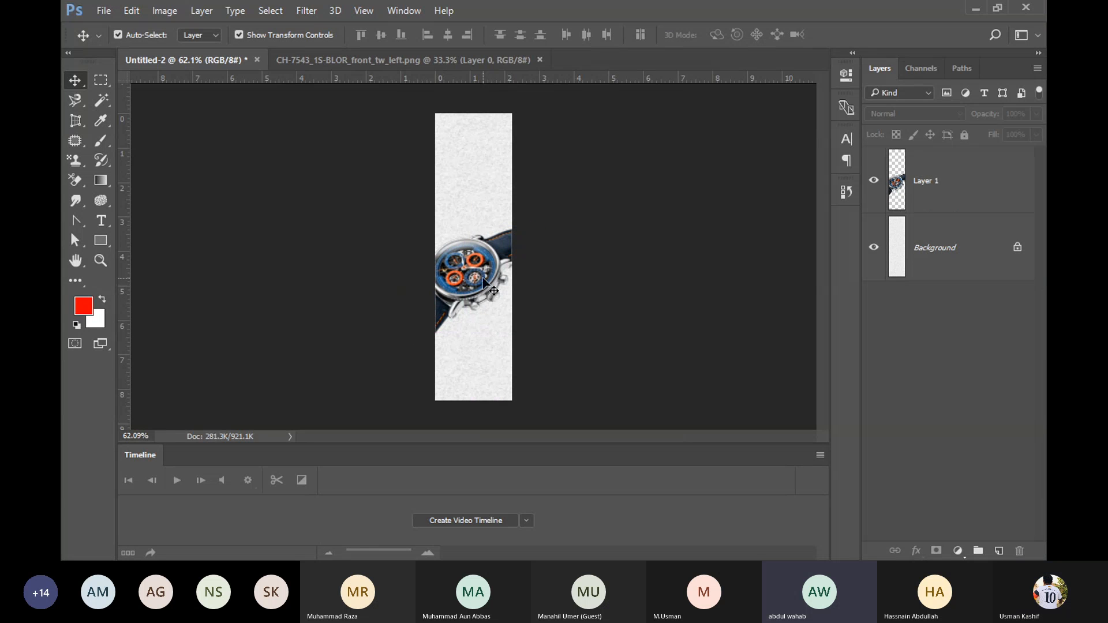
{"action": "left_click", "coordinate": [587, 275]}
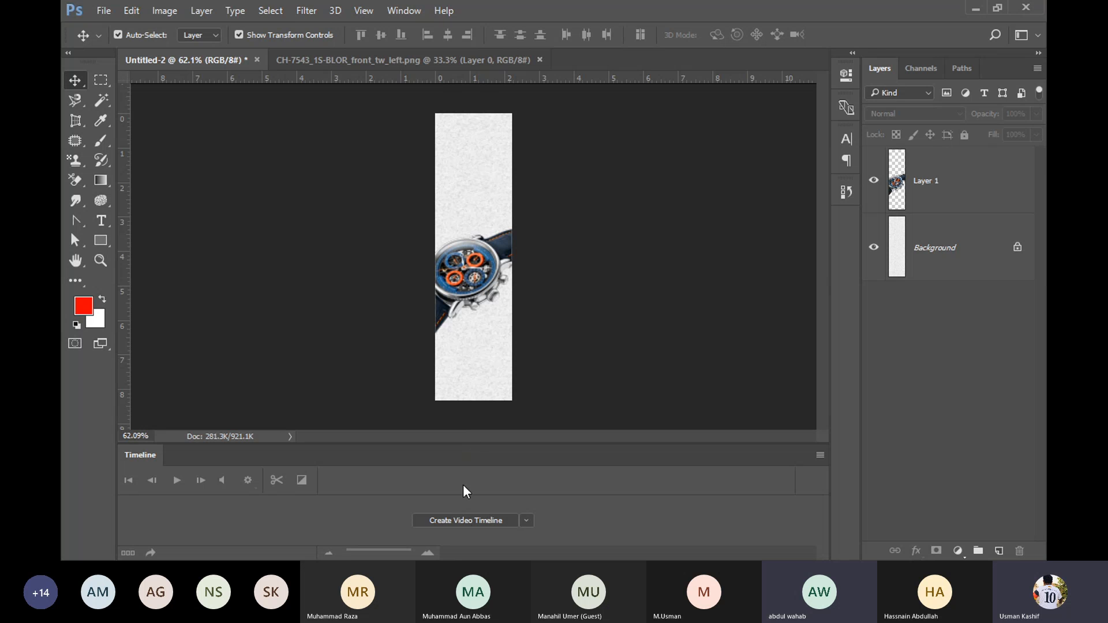
Create a video timeline for the banner and enlarge its time scale to spread out Layer 1's clip, keeping the playhead at the start
{"action": "left_click", "coordinate": [466, 521]}
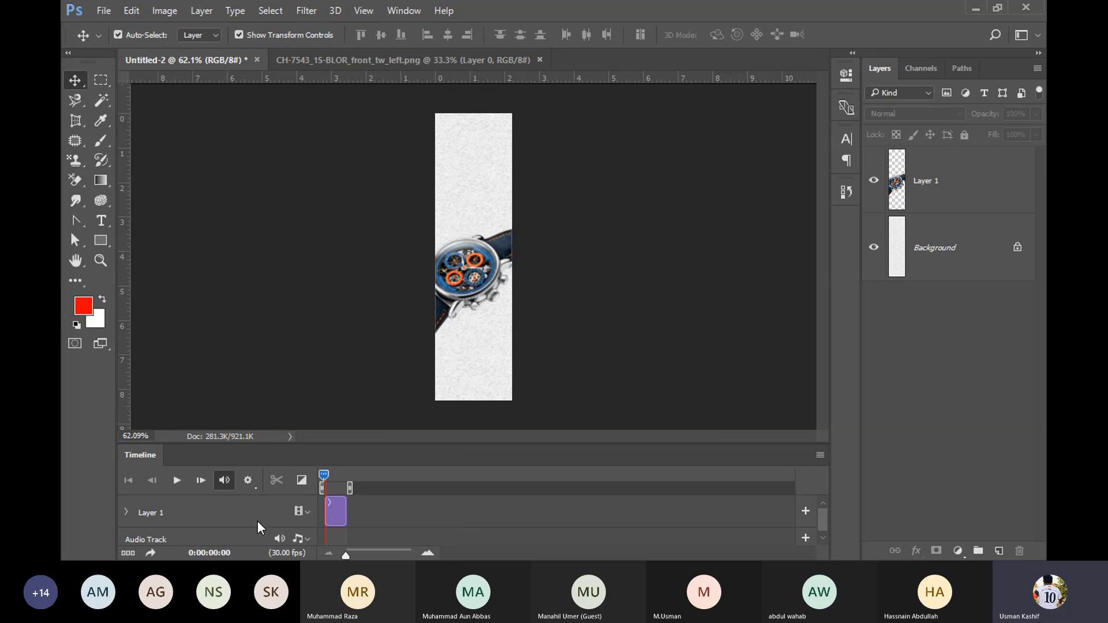
{"action": "left_click", "coordinate": [941, 205]}
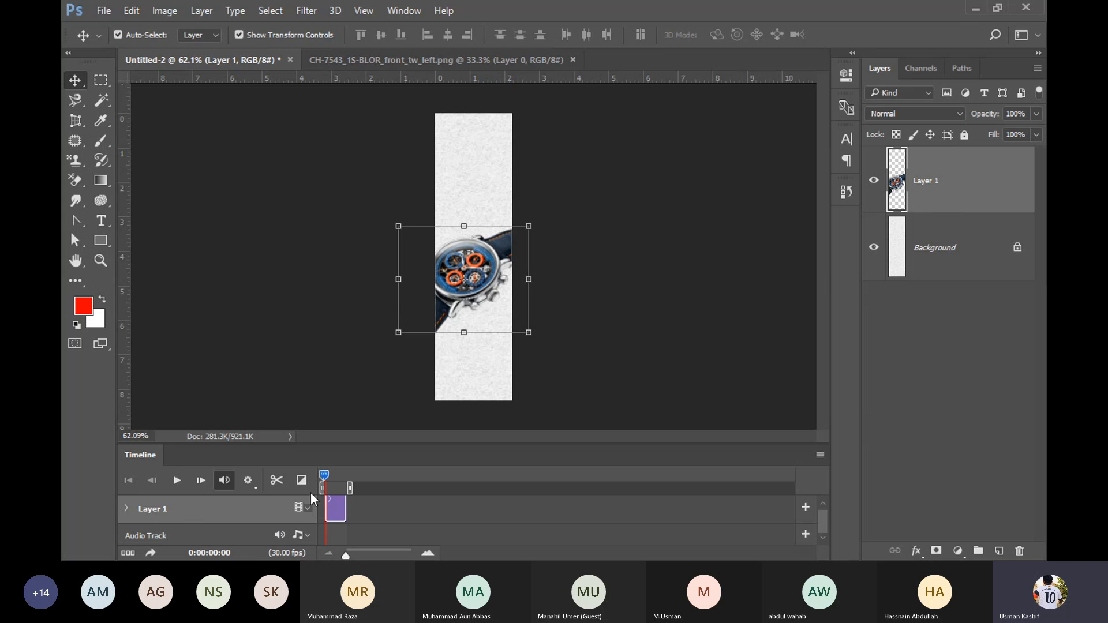
{"action": "left_click_drag", "start_coordinate": [346, 555], "coordinate": [366, 556]}
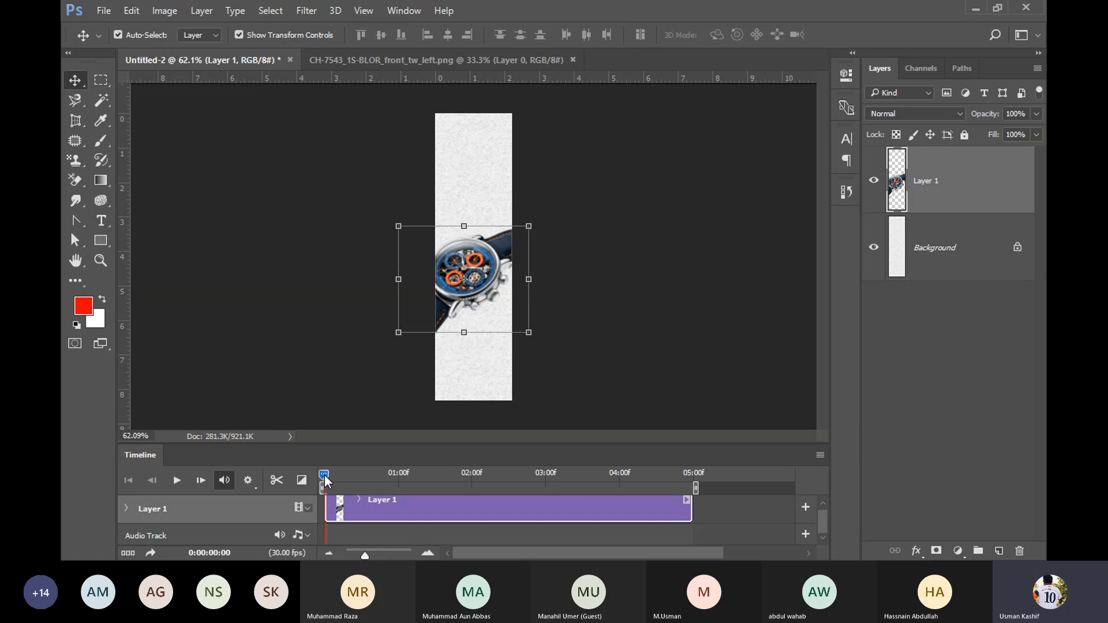
{"action": "left_click_drag", "start_coordinate": [338, 475], "coordinate": [318, 492]}
{"action": "left_click", "coordinate": [584, 312]}
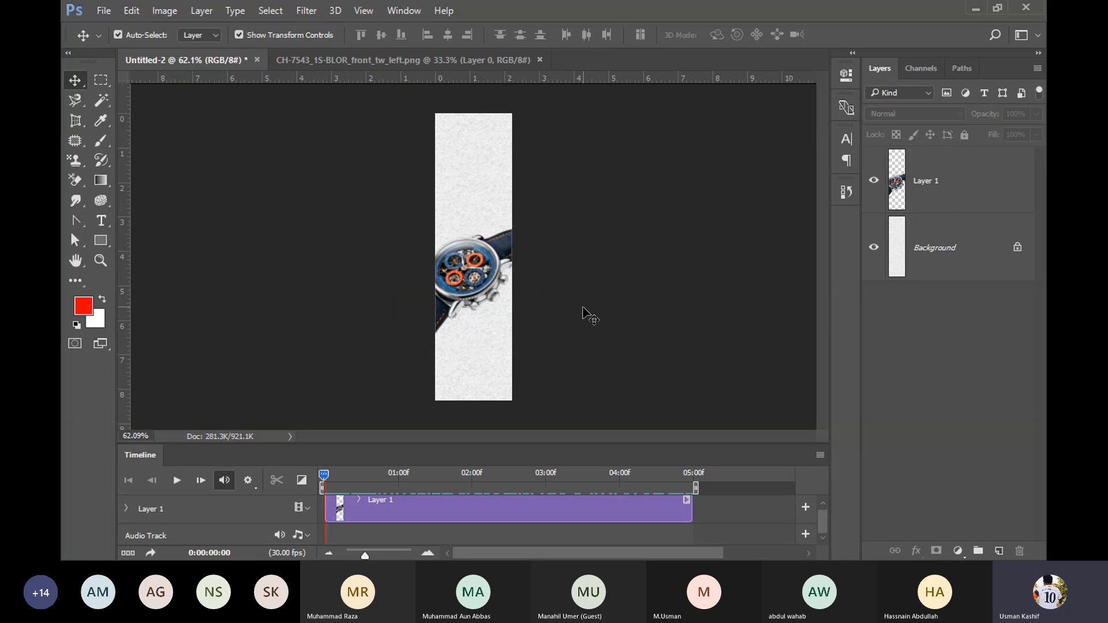
{"action": "scroll", "coordinate": [471, 337], "scroll_direction": "down", "scroll_amount": 2}
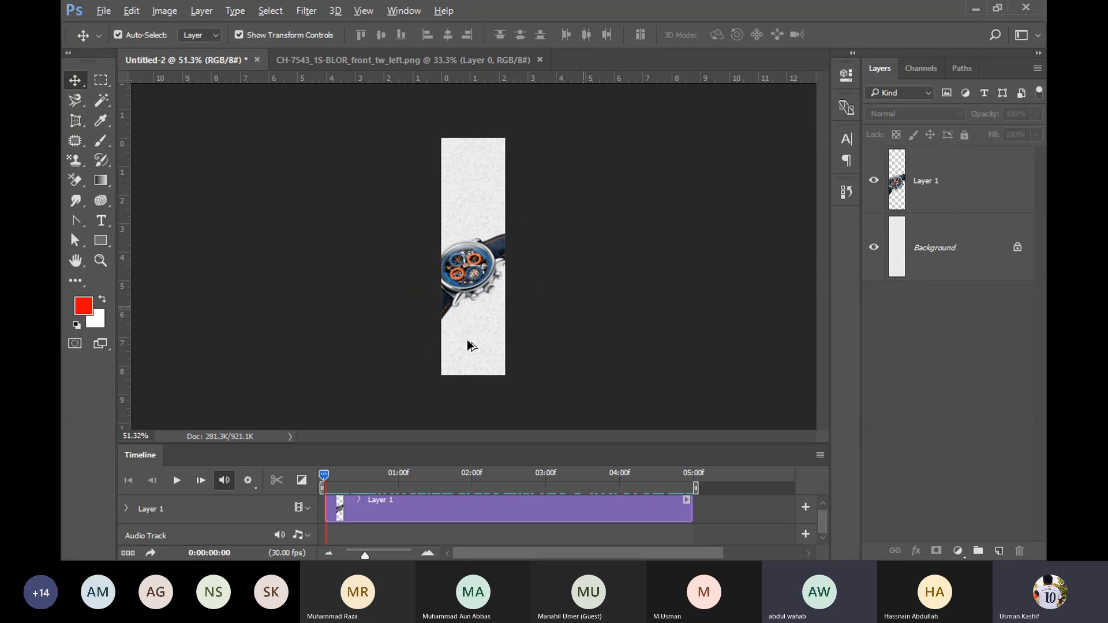
{"action": "scroll", "coordinate": [467, 342], "scroll_direction": "up", "scroll_amount": 3}
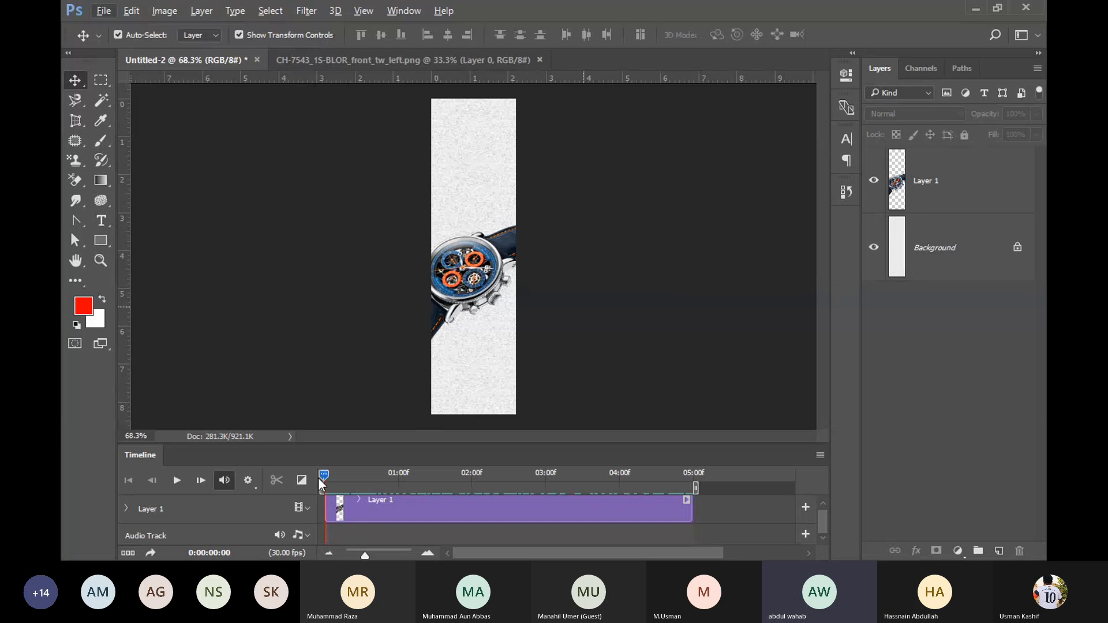
{"action": "mouse_move", "coordinate": [324, 474]}
{"action": "left_mouse_down"}
{"action": "mouse_move", "coordinate": [664, 486]}
{"action": "mouse_move", "coordinate": [614, 475]}
{"action": "mouse_move", "coordinate": [341, 474]}
{"action": "mouse_move", "coordinate": [659, 477]}
{"action": "mouse_move", "coordinate": [324, 480]}
{"action": "left_mouse_up"}
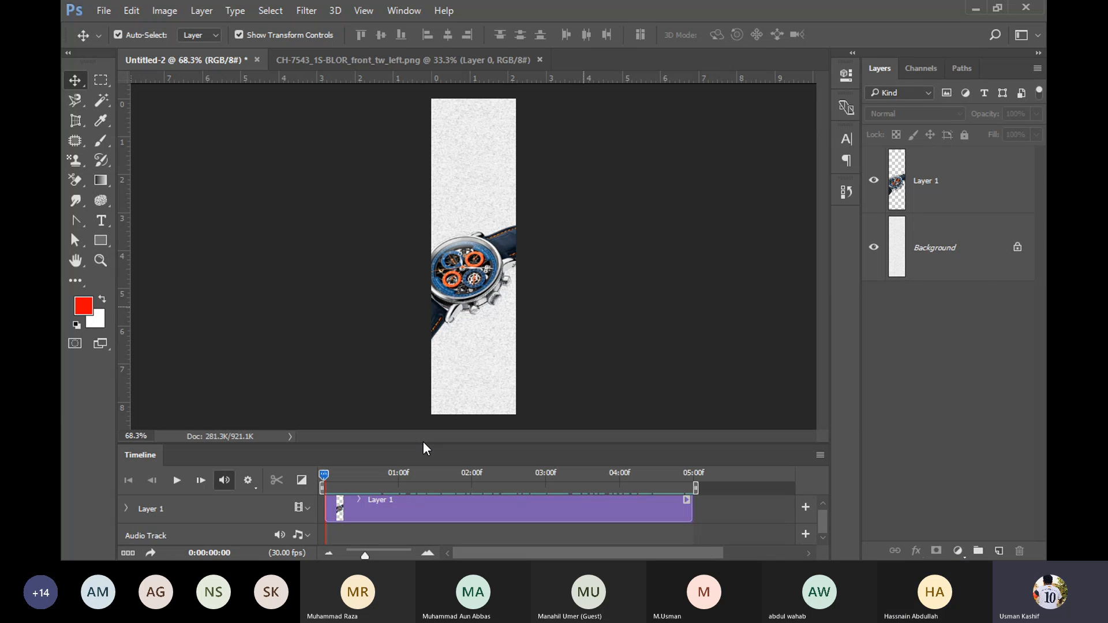
Convert the watch layer, Layer 1, to a smart object
{"action": "left_click", "coordinate": [990, 205]}
{"action": "right_click", "coordinate": [989, 203]}
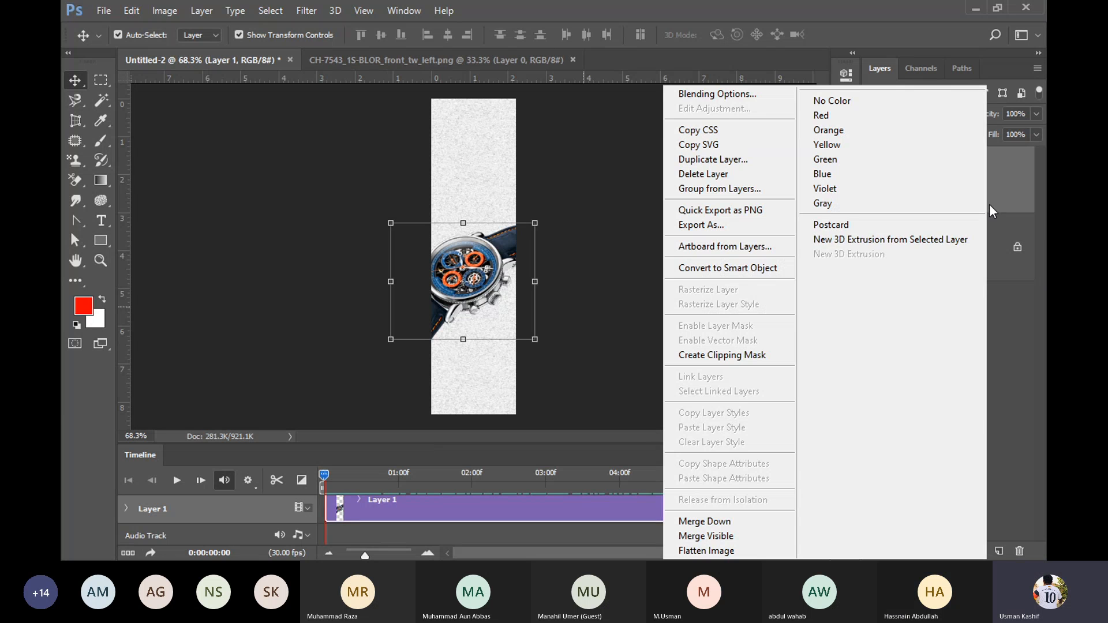
{"action": "left_click", "coordinate": [772, 268]}
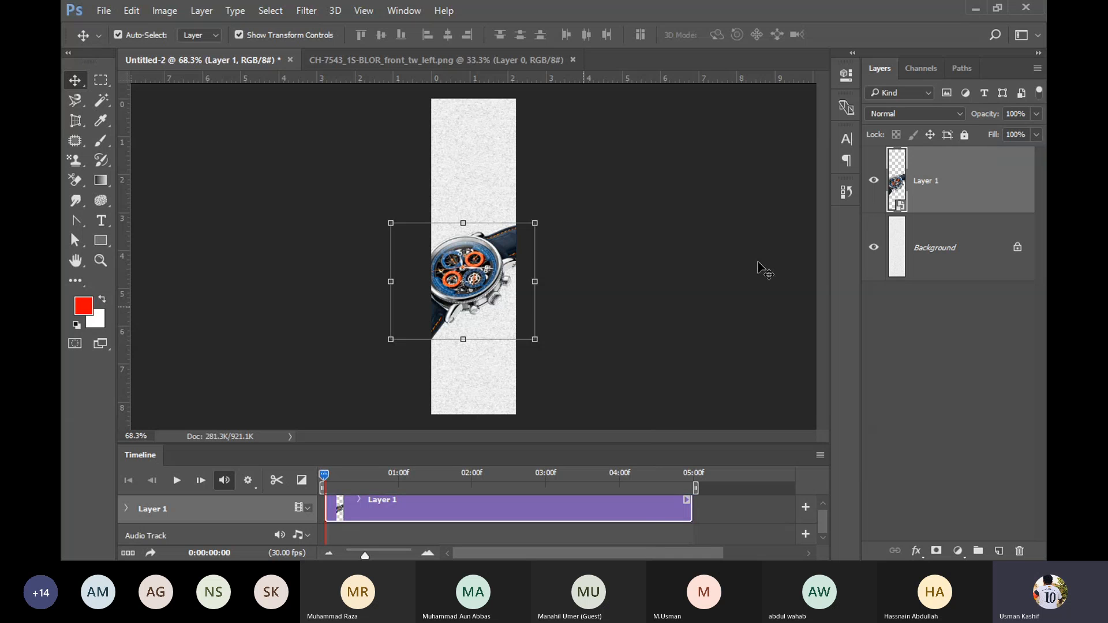
{"action": "left_click", "coordinate": [791, 224]}
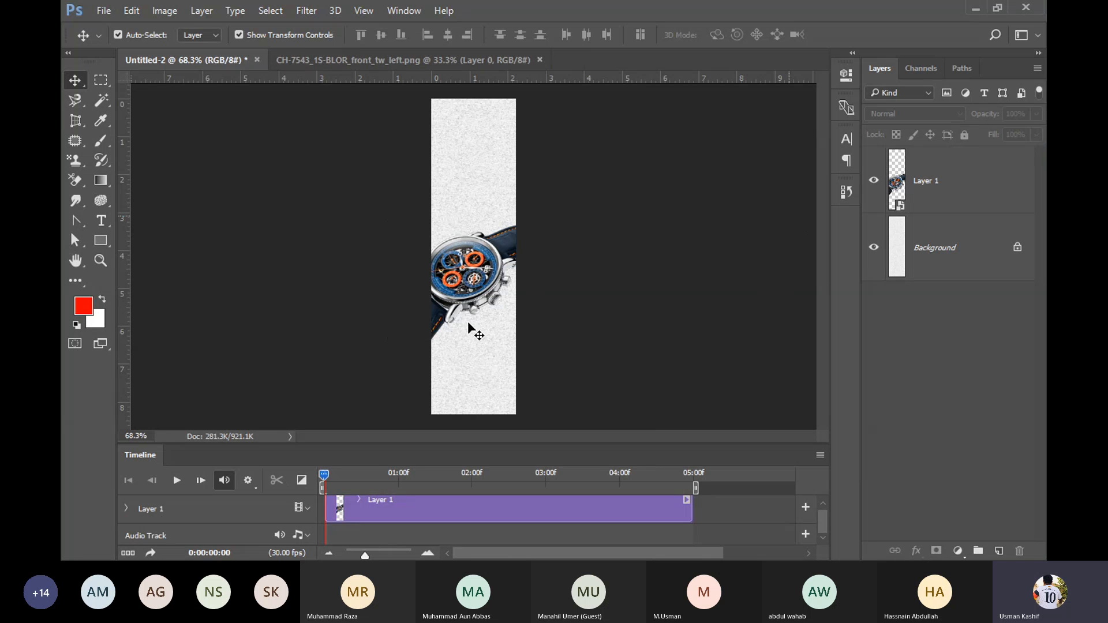
Make the Timeline panel taller and expand Layer 1's track to show its Transform, Opacity and Style properties
{"action": "left_click", "coordinate": [472, 282]}
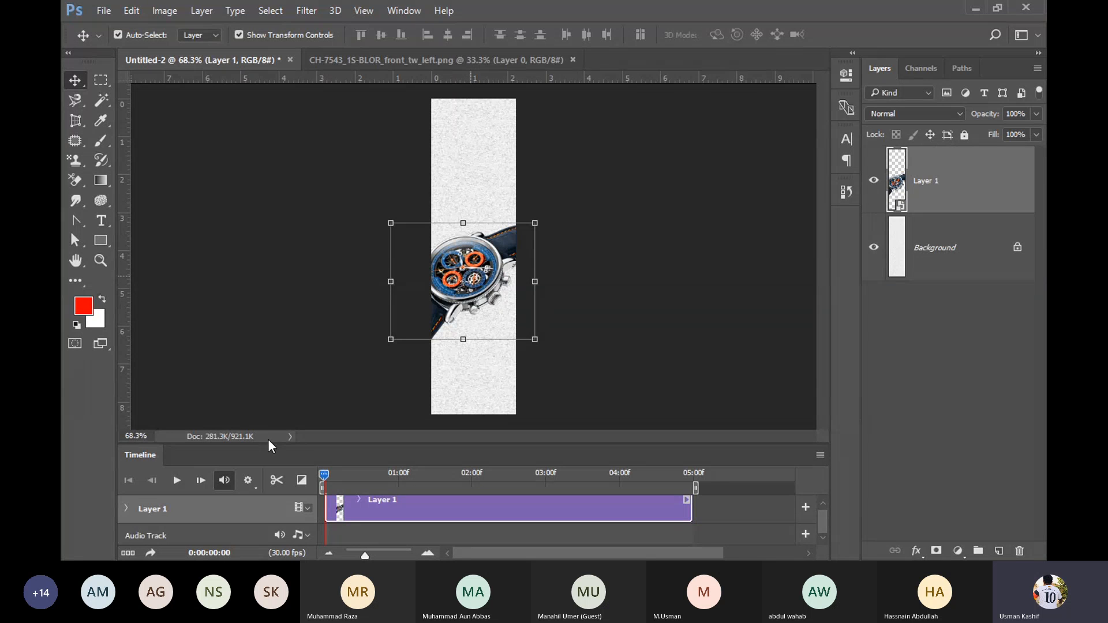
{"action": "left_click_drag", "start_coordinate": [269, 445], "coordinate": [277, 355]}
{"action": "scroll", "coordinate": [687, 234], "scroll_direction": "down", "scroll_amount": 2}
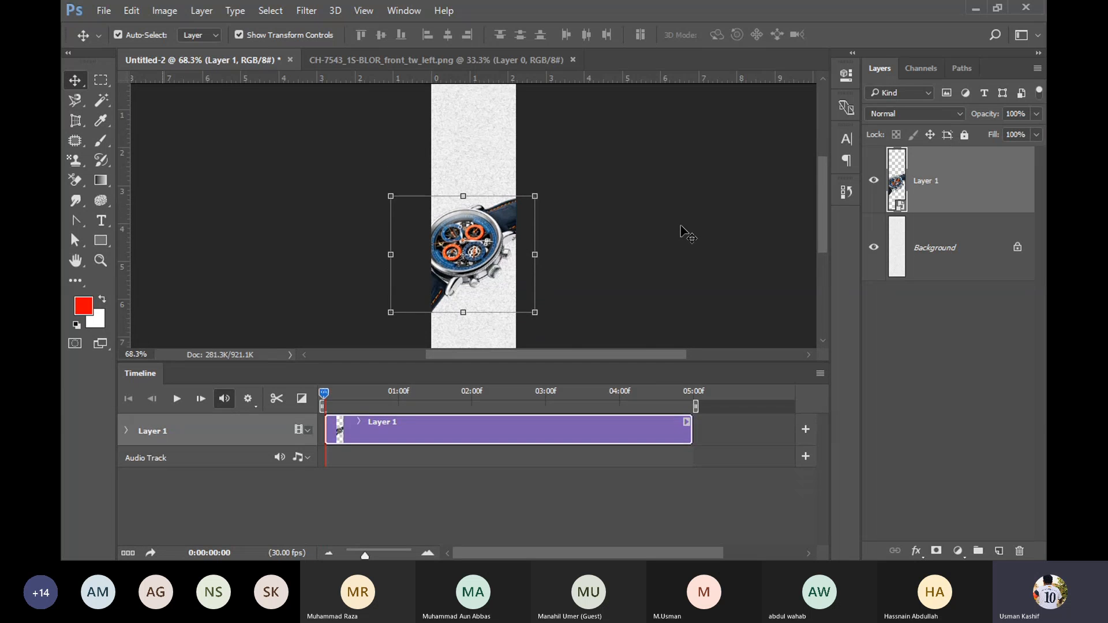
{"action": "scroll", "coordinate": [684, 232], "scroll_direction": "down", "scroll_amount": 2}
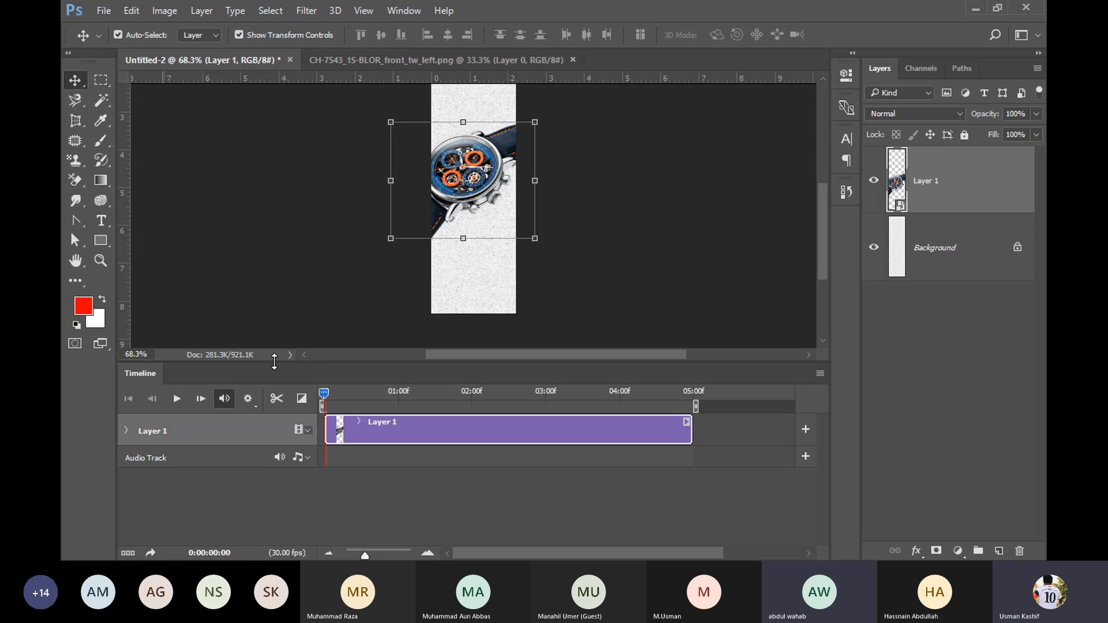
{"action": "left_click_drag", "start_coordinate": [276, 356], "coordinate": [275, 377]}
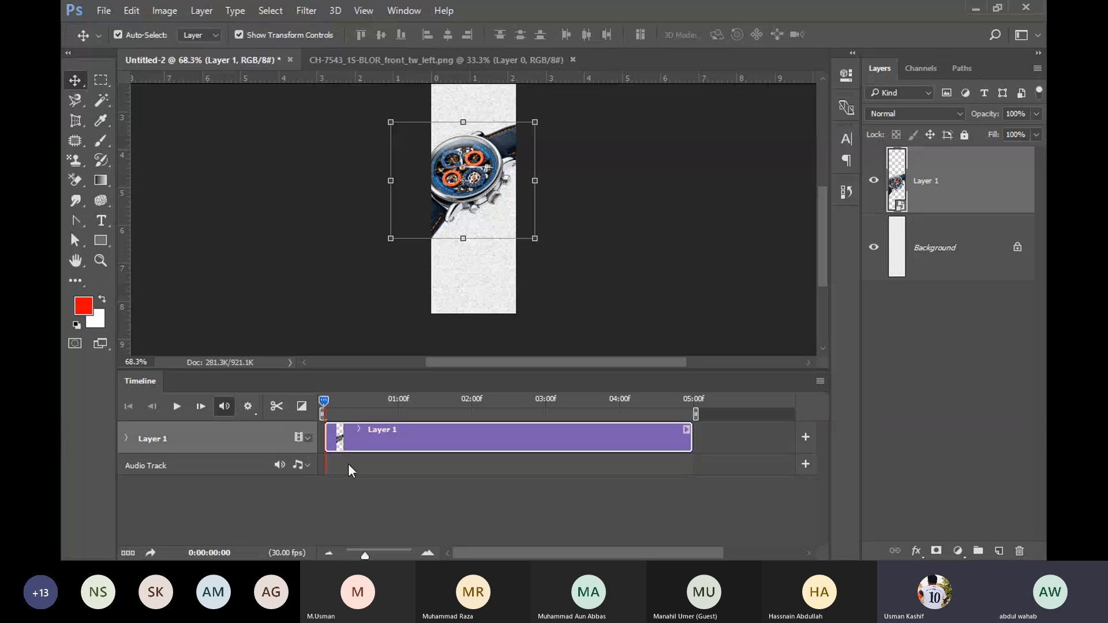
{"action": "left_click", "coordinate": [126, 439]}
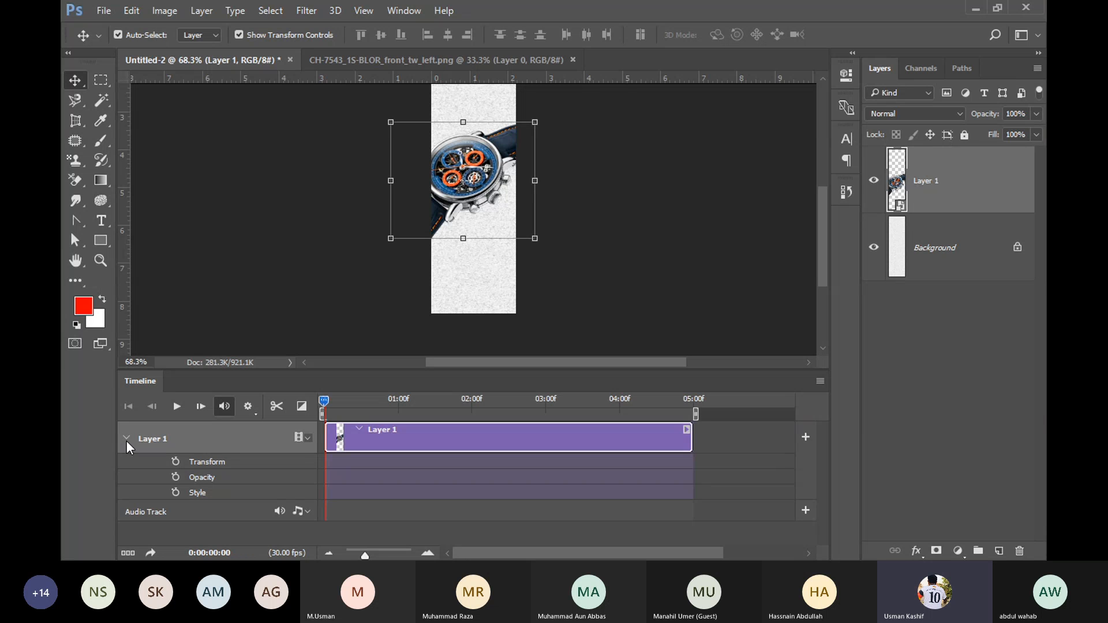
{"action": "left_click", "coordinate": [126, 441]}
{"action": "left_click", "coordinate": [126, 441]}
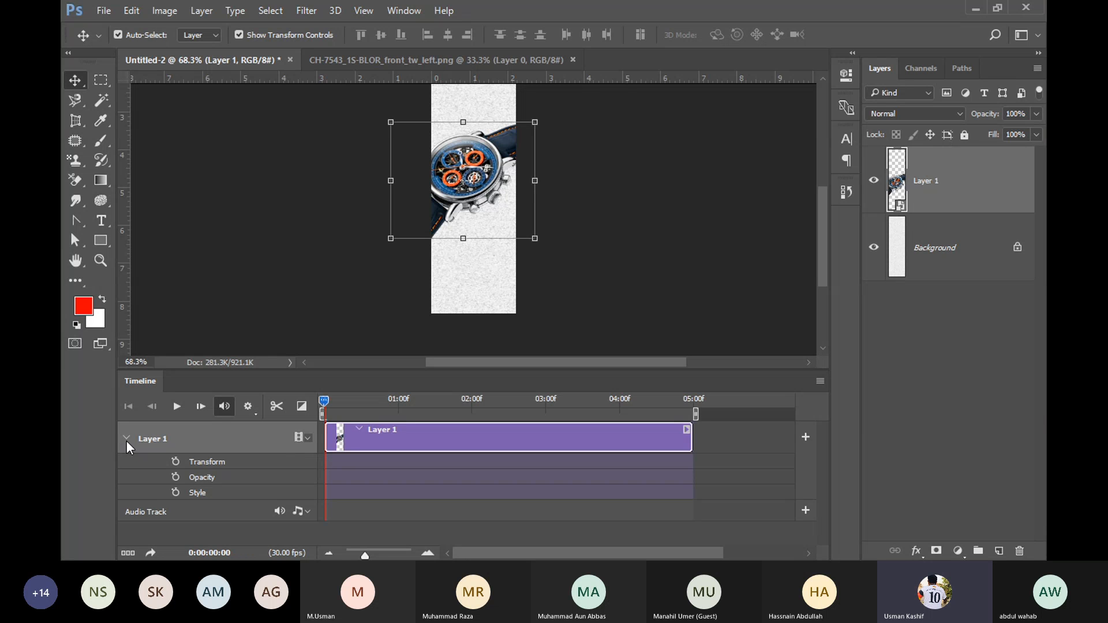
Enable Transform keyframes for Layer 1 at 0:00:00:00 and scale the watch down around its center to about 13%
{"action": "left_click", "coordinate": [175, 461]}
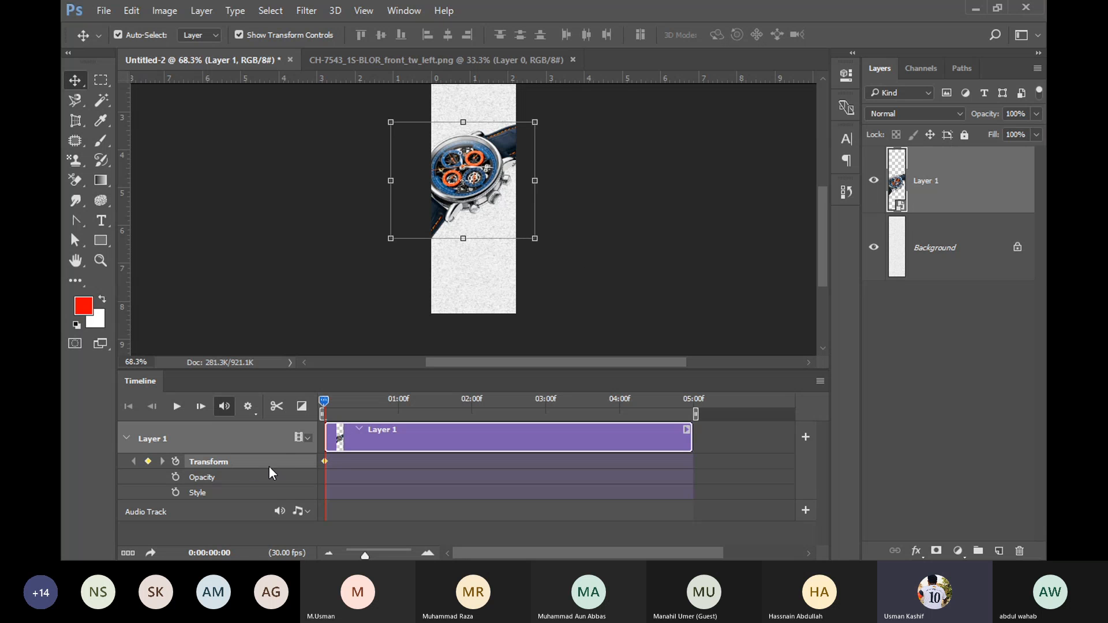
{"action": "left_click", "coordinate": [175, 461]}
{"action": "left_click", "coordinate": [175, 462]}
{"action": "left_click_drag", "start_coordinate": [536, 239], "coordinate": [479, 194]}
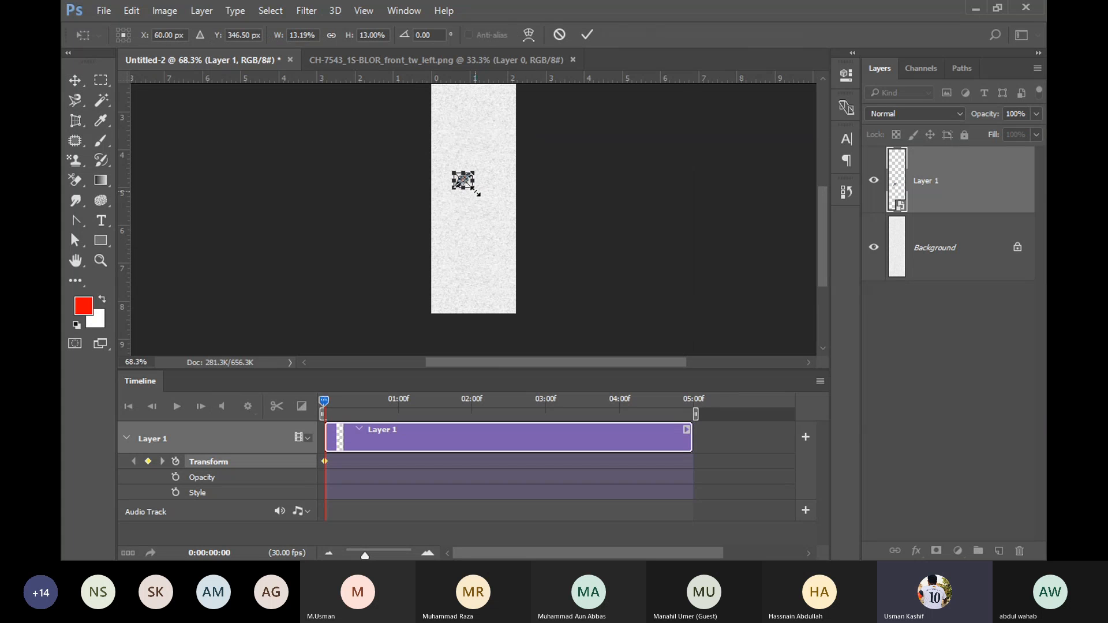
{"action": "key", "text": "Return"}
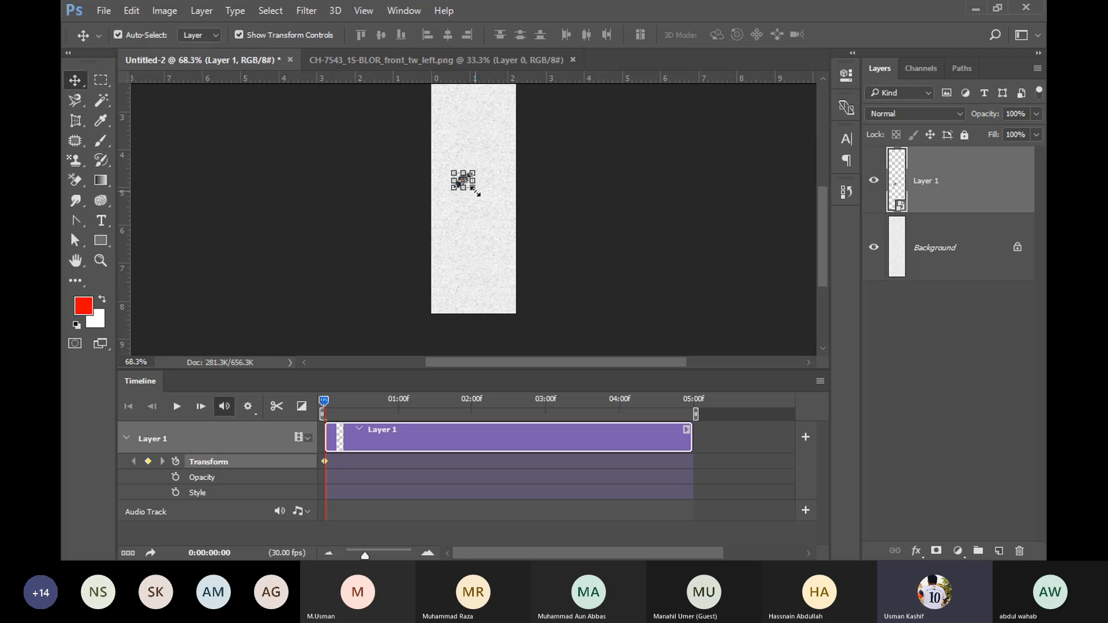
Move the playhead to 0:00:01:10 and enlarge the watch beyond the banner's width, recording a second Transform keyframe on Layer 1
{"action": "left_click_drag", "start_coordinate": [324, 399], "coordinate": [424, 410]}
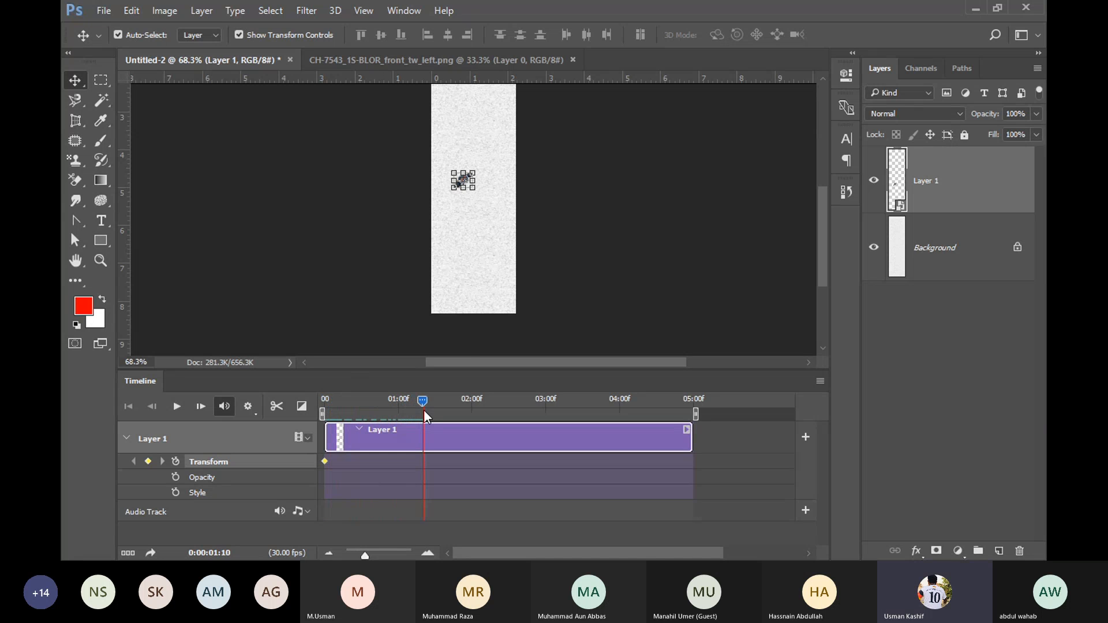
{"action": "left_click_drag", "start_coordinate": [475, 189], "coordinate": [547, 231]}
{"action": "key", "text": "Return"}
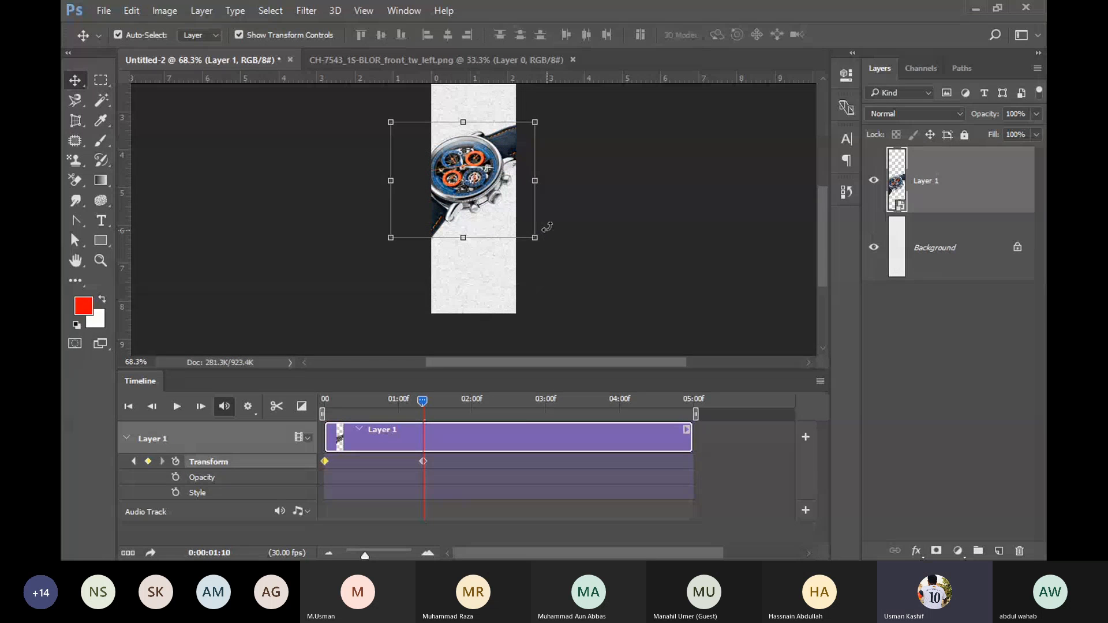
{"action": "left_click", "coordinate": [579, 286]}
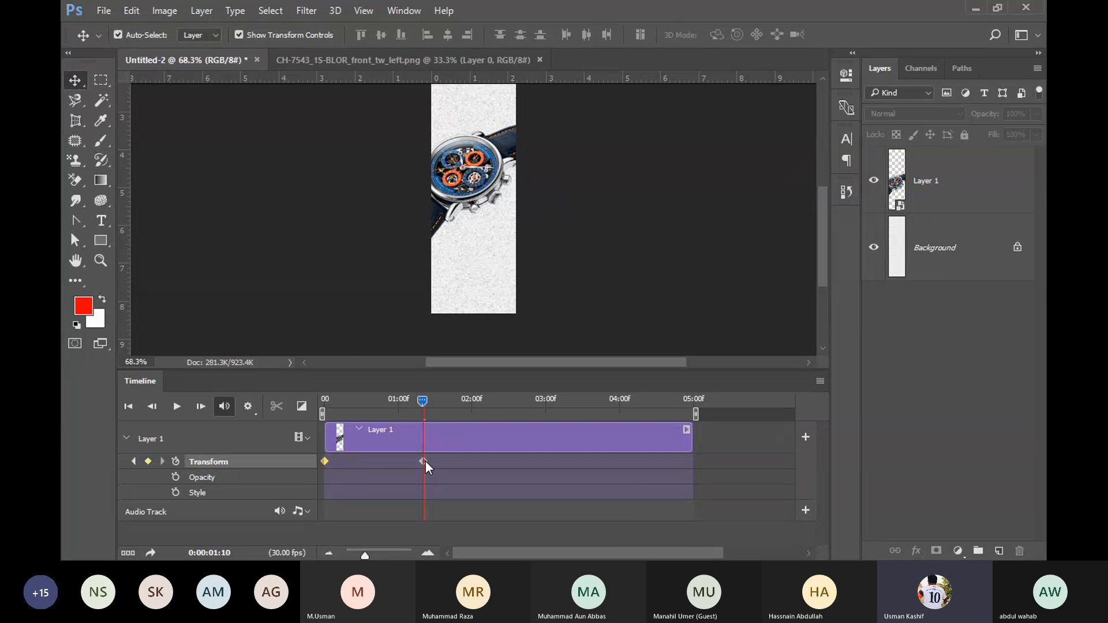
{"action": "left_click", "coordinate": [424, 461]}
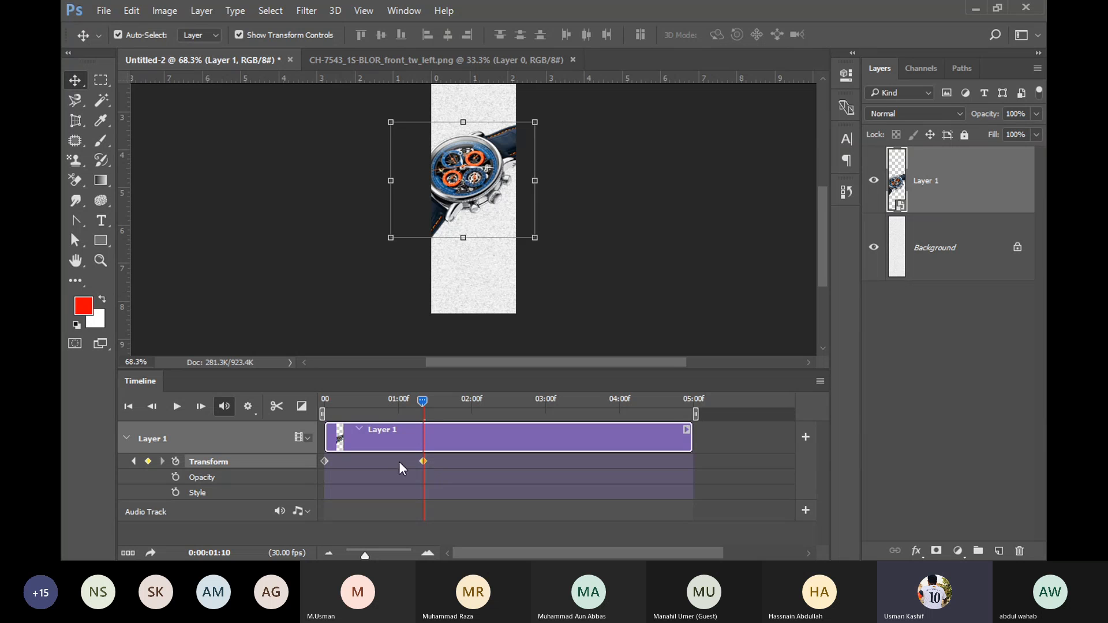
Move the playhead to 0:00:02:10 and rotate the watch clockwise so its strap lies flatter, recording a Transform keyframe
{"action": "left_click_drag", "start_coordinate": [424, 400], "coordinate": [423, 428]}
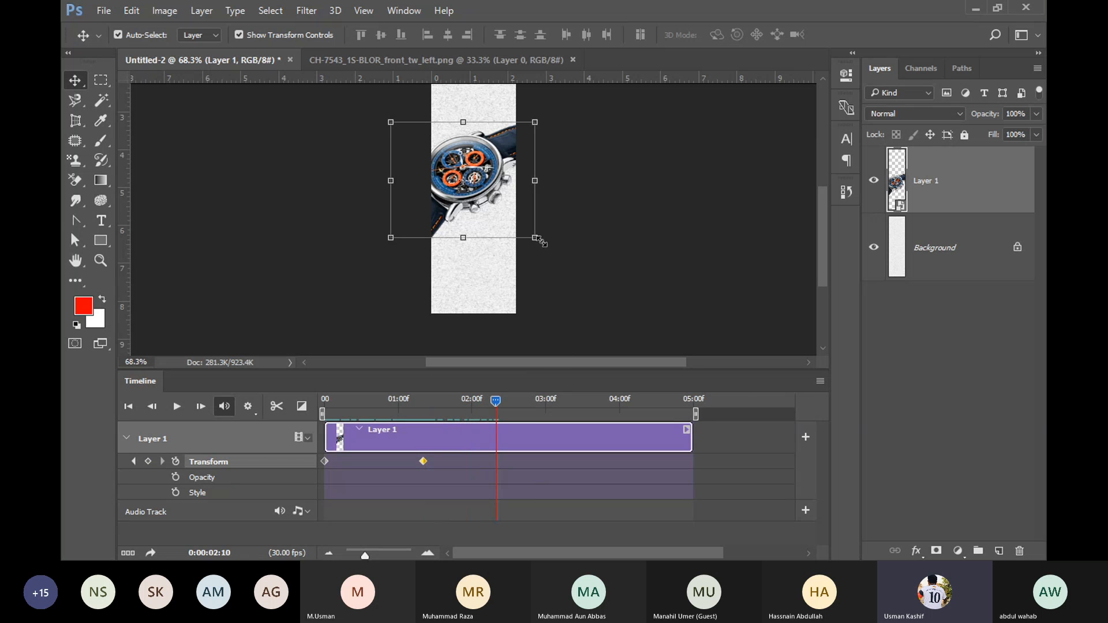
{"action": "left_click_drag", "start_coordinate": [539, 254], "coordinate": [497, 286]}
{"action": "key", "text": "Return"}
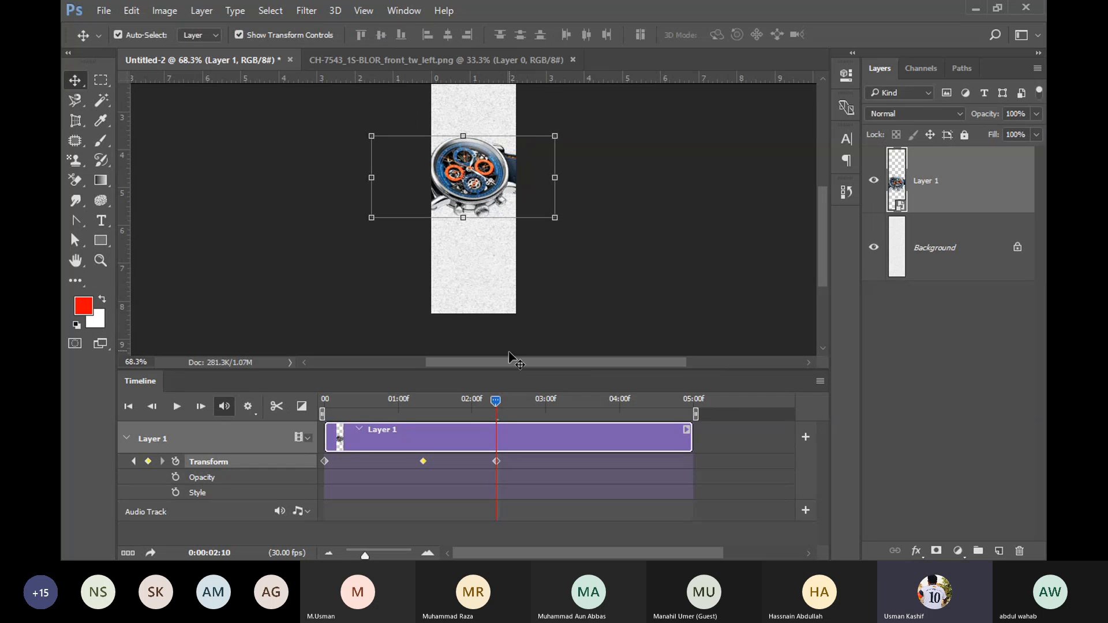
Move the playhead to 0:00:03:07 and rotate the watch counterclockwise back to its earlier tilt, recording a Transform keyframe
{"action": "left_click_drag", "start_coordinate": [490, 401], "coordinate": [563, 404]}
{"action": "left_click", "coordinate": [563, 234]}
{"action": "left_click_drag", "start_coordinate": [563, 234], "coordinate": [583, 149]}
{"action": "key", "text": "Return"}
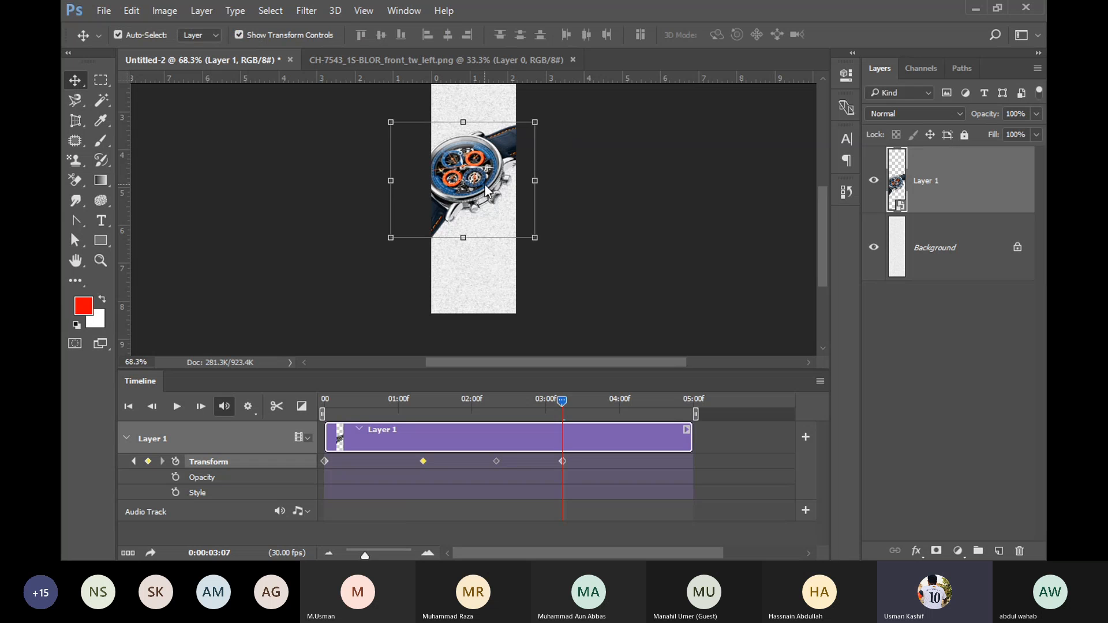
Play the banner animation from the start to preview the watch's scaling and rotation, rewinding and replaying it once before stopping playback
{"action": "left_click_drag", "start_coordinate": [561, 404], "coordinate": [293, 417]}
{"action": "key", "text": "space"}
{"action": "left_click", "coordinate": [181, 411]}
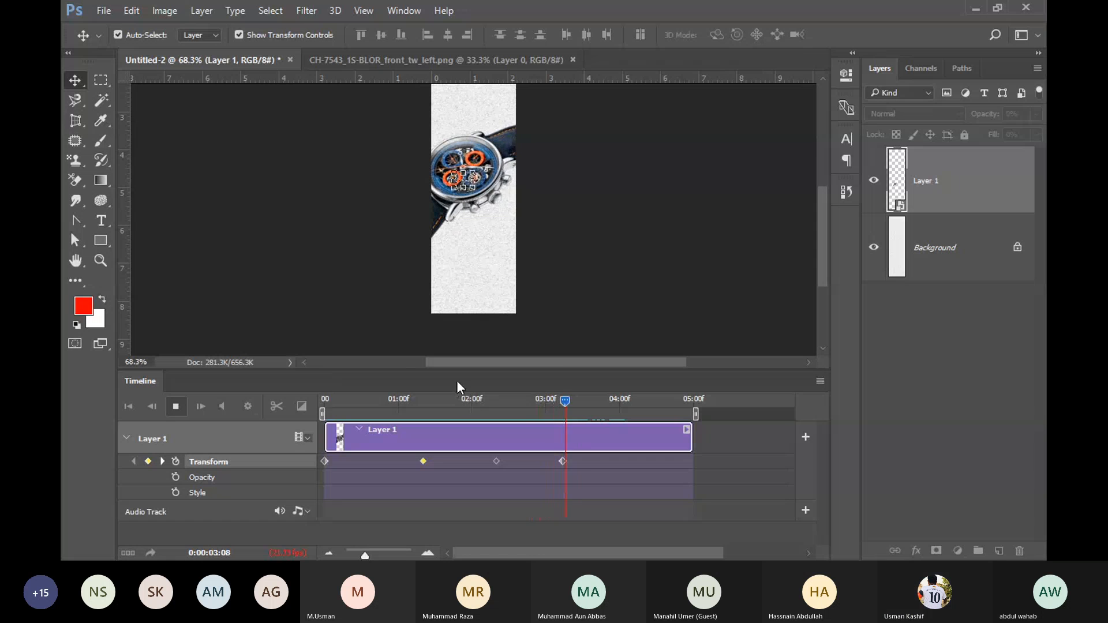
{"action": "left_click", "coordinate": [579, 322]}
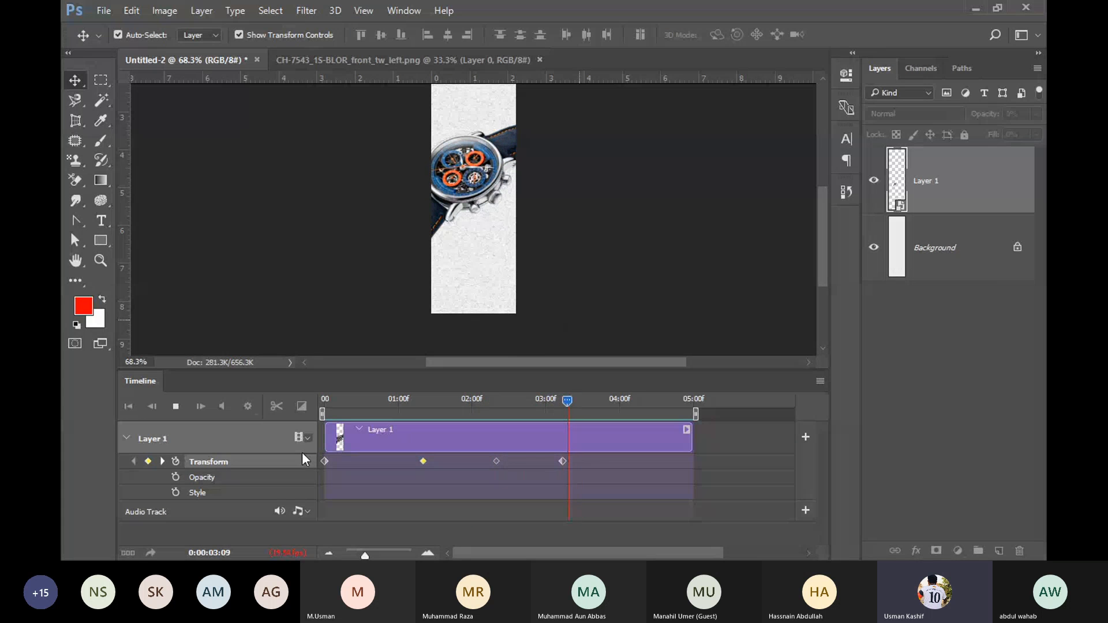
{"action": "left_click_drag", "start_coordinate": [625, 401], "coordinate": [236, 404]}
{"action": "left_click", "coordinate": [421, 513]}
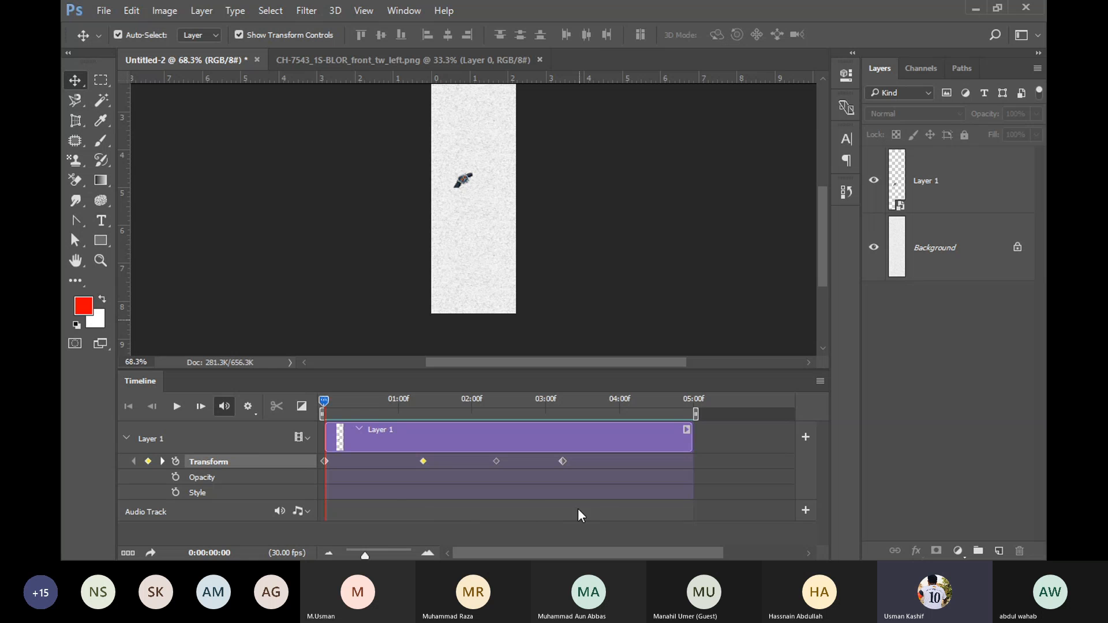
{"action": "left_click", "coordinate": [177, 406]}
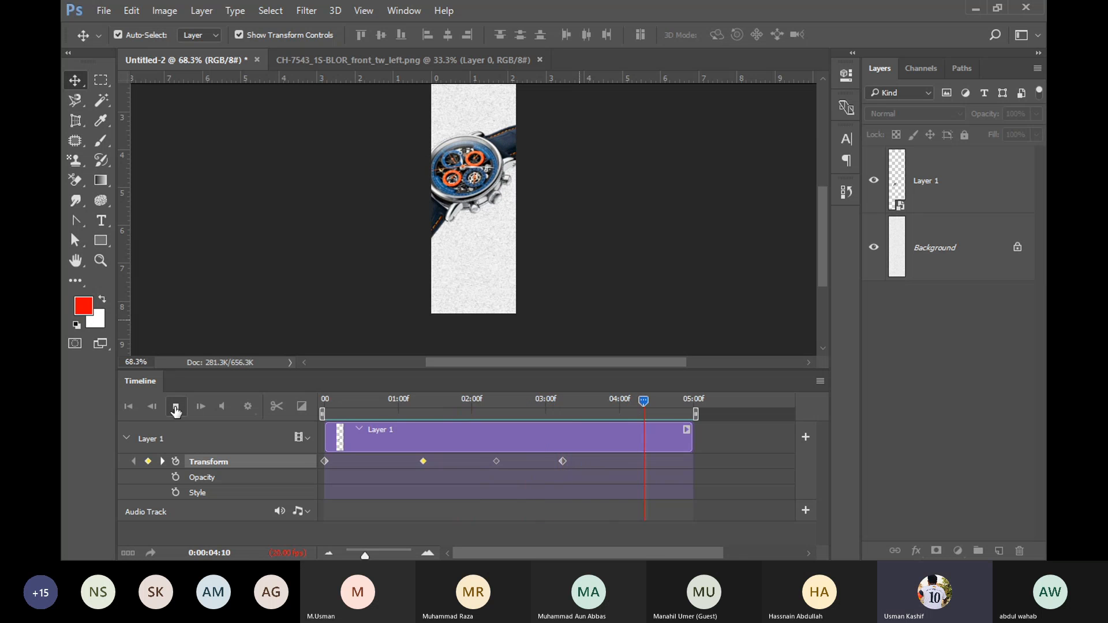
{"action": "left_click", "coordinate": [176, 407]}
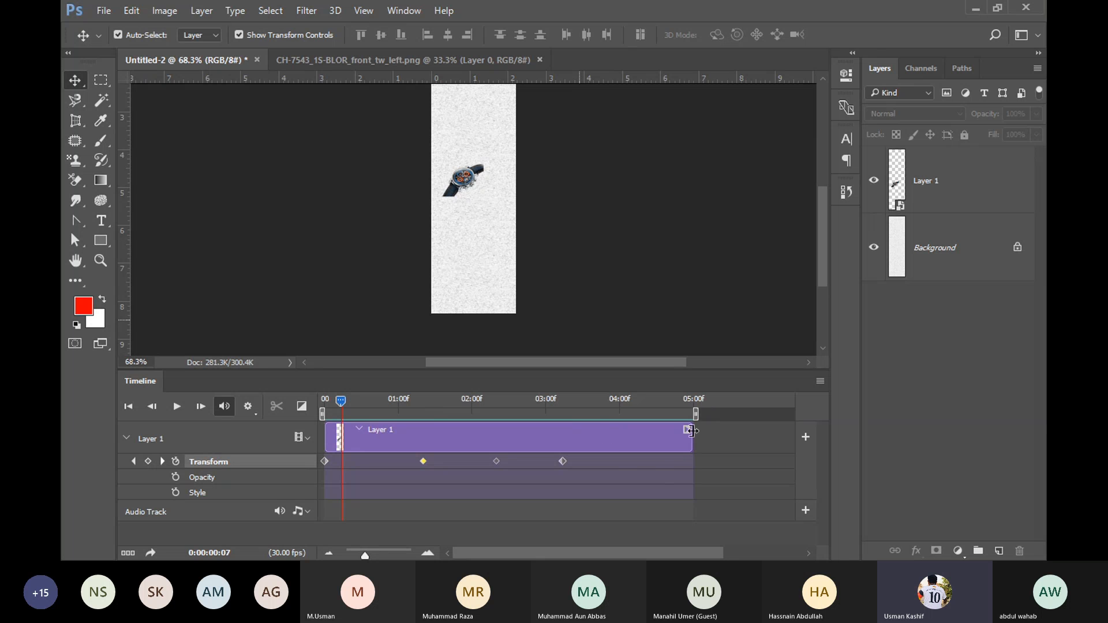
Trim the end of Layer 1's clip to about 0:00:03:23, move its second Transform keyframe to just before one second, and scrub the result
{"action": "left_click_drag", "start_coordinate": [690, 430], "coordinate": [604, 430]}
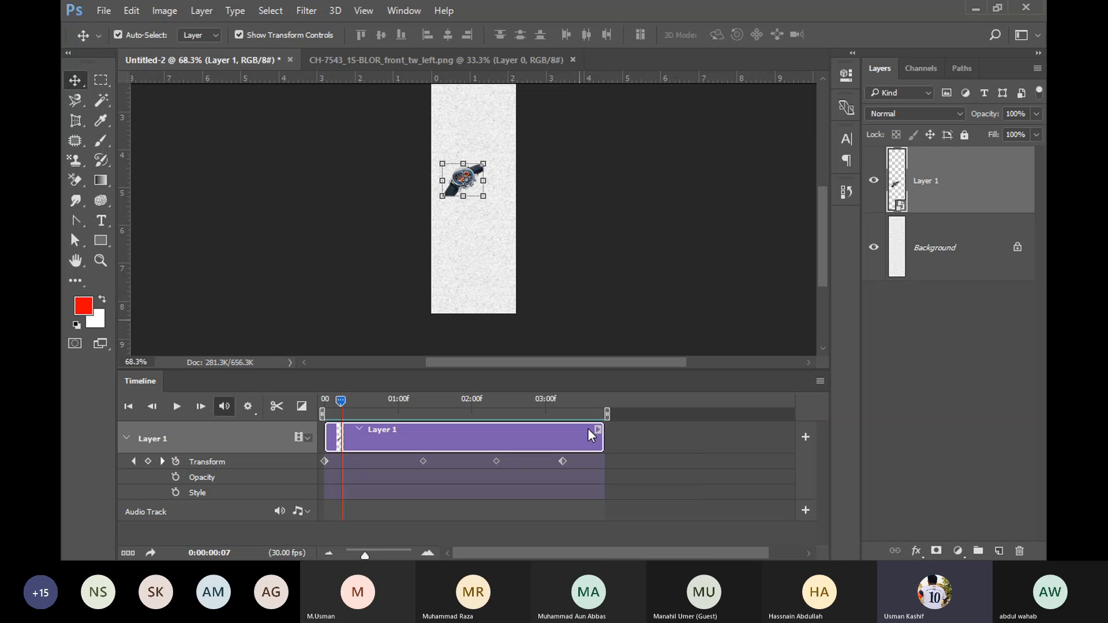
{"action": "left_click_drag", "start_coordinate": [424, 462], "coordinate": [388, 468]}
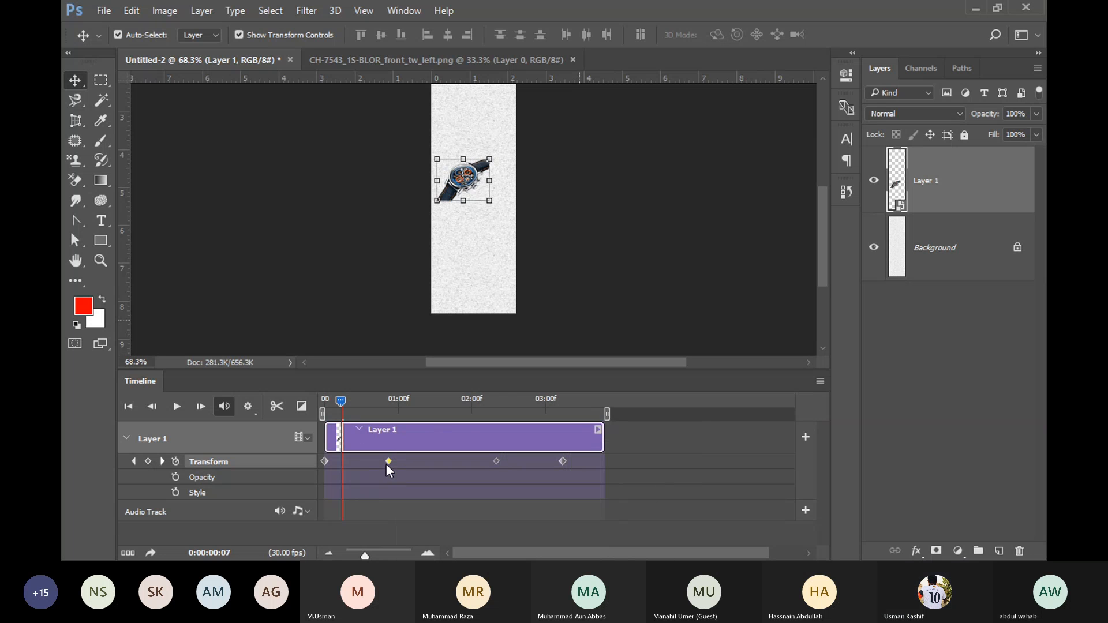
{"action": "left_click", "coordinate": [336, 401]}
{"action": "left_click_drag", "start_coordinate": [324, 404], "coordinate": [429, 411]}
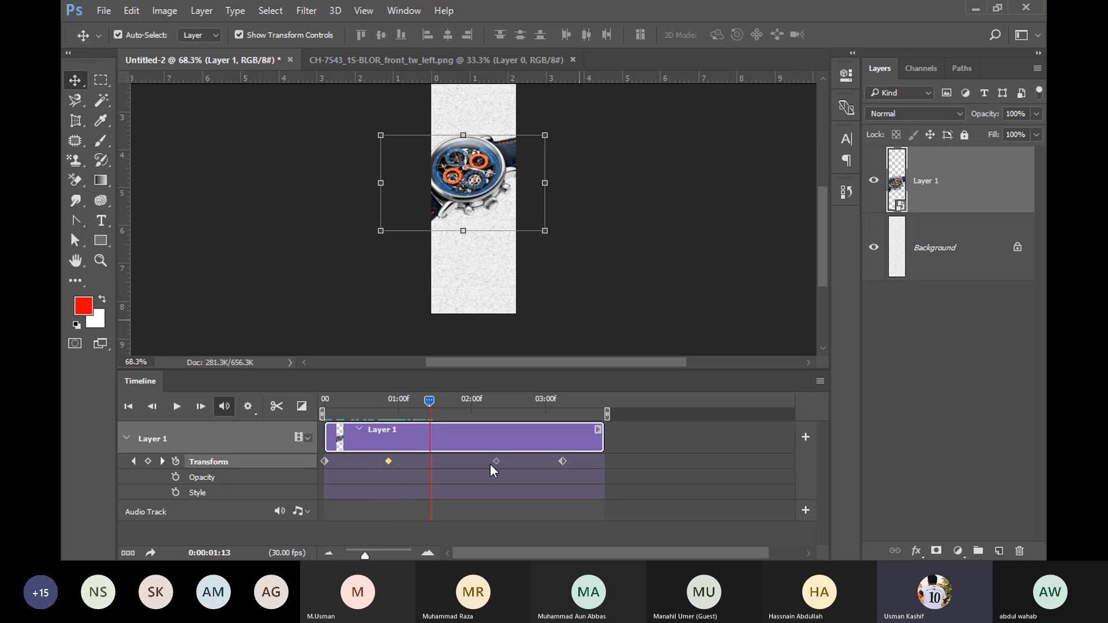
Delete Layer 1's last two Transform keyframes and move the remaining enlarged-watch keyframe to about 1.7 seconds
{"action": "left_click_drag", "start_coordinate": [494, 462], "coordinate": [497, 492]}
{"action": "key", "text": "Delete"}
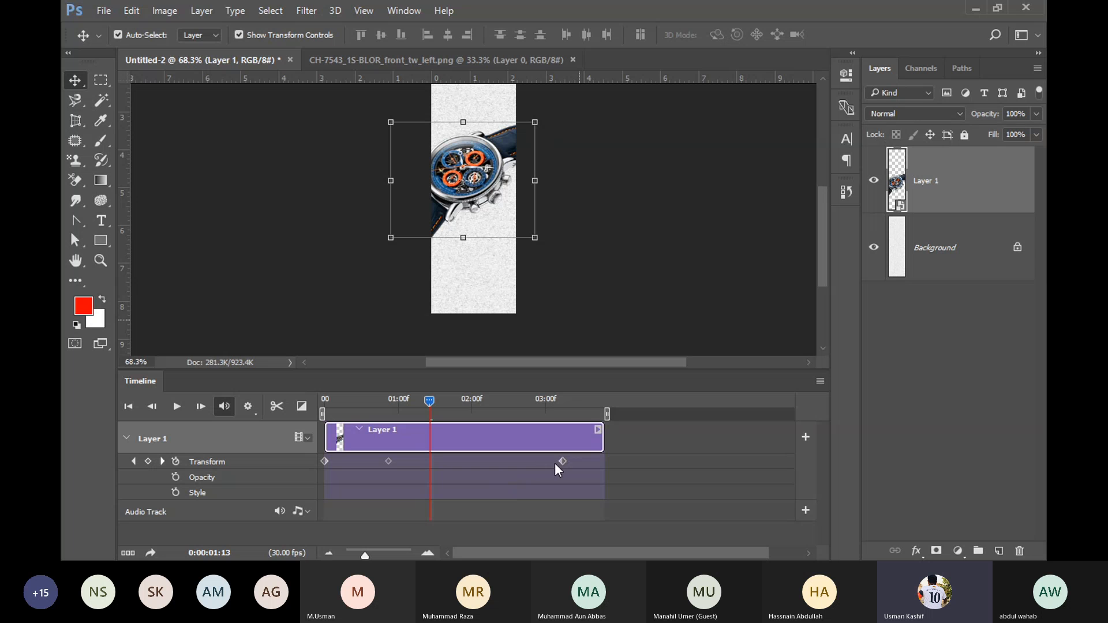
{"action": "left_click", "coordinate": [563, 461]}
{"action": "key", "text": "Delete"}
{"action": "left_click_drag", "start_coordinate": [389, 462], "coordinate": [448, 461]}
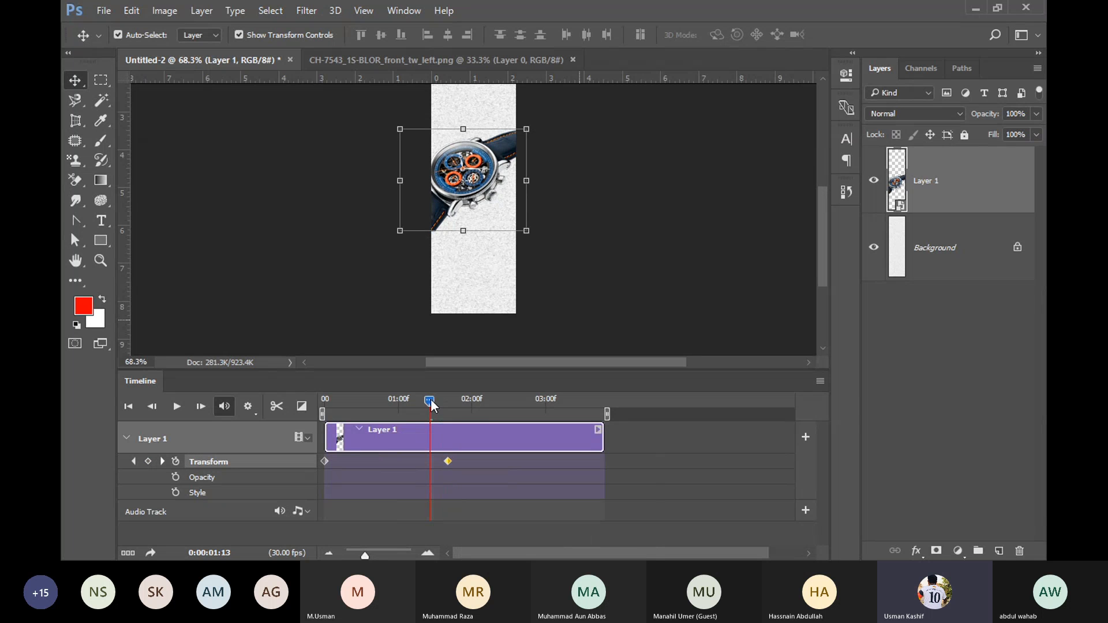
{"action": "left_click_drag", "start_coordinate": [431, 402], "coordinate": [469, 415]}
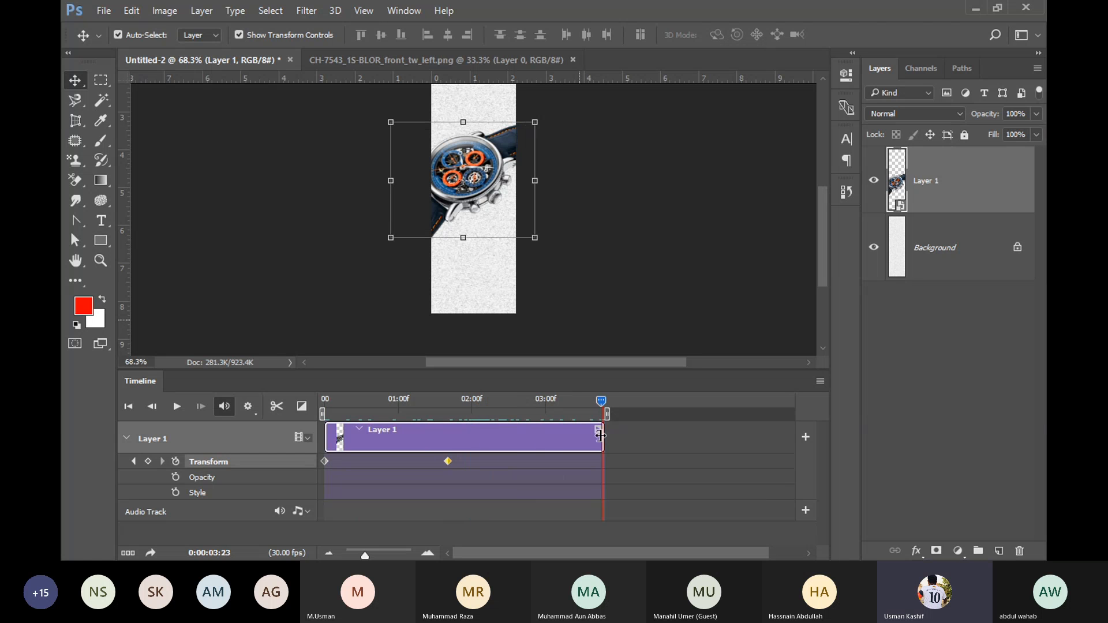
Shorten Layer 1's clip to end at two seconds and move its second Transform keyframe to about 0:00:00:24
{"action": "left_click_drag", "start_coordinate": [604, 437], "coordinate": [498, 416]}
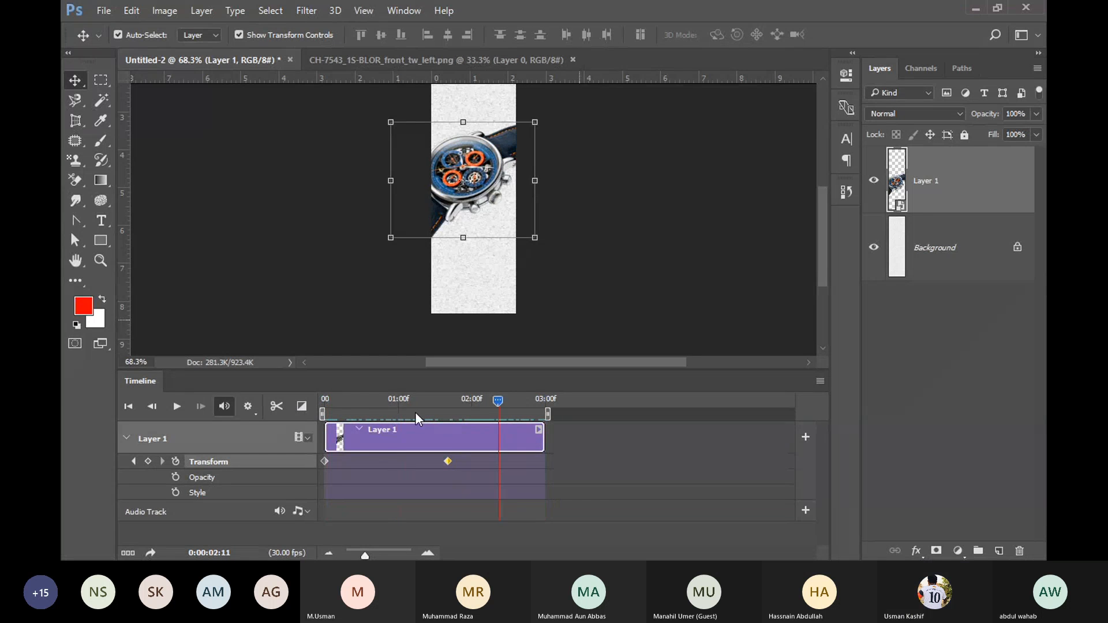
{"action": "left_click_drag", "start_coordinate": [417, 418], "coordinate": [325, 414]}
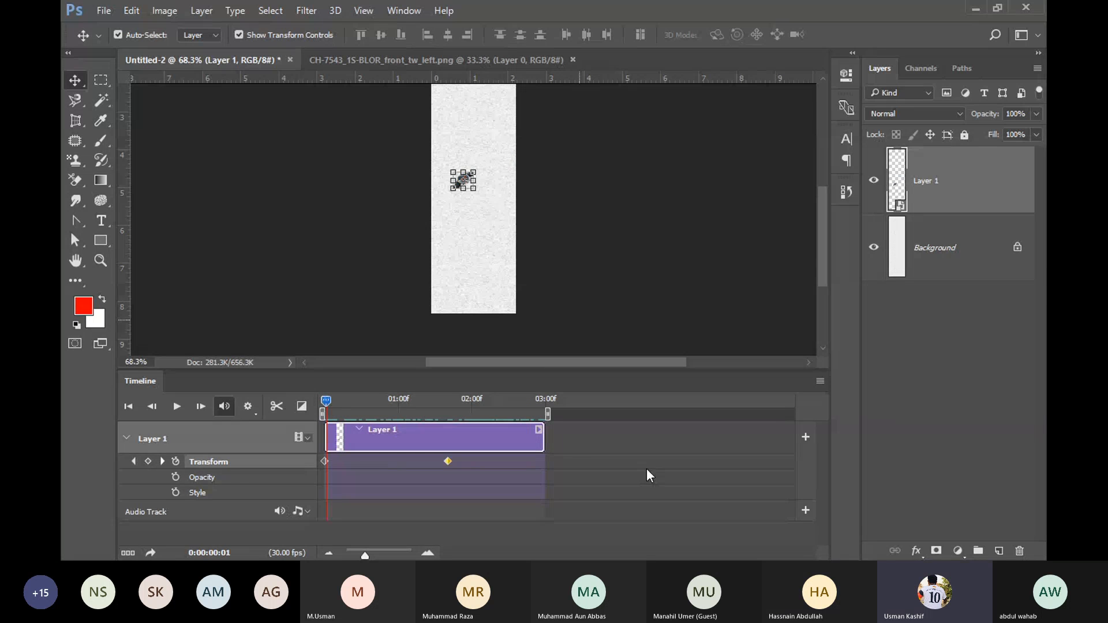
{"action": "left_click_drag", "start_coordinate": [543, 442], "coordinate": [400, 462]}
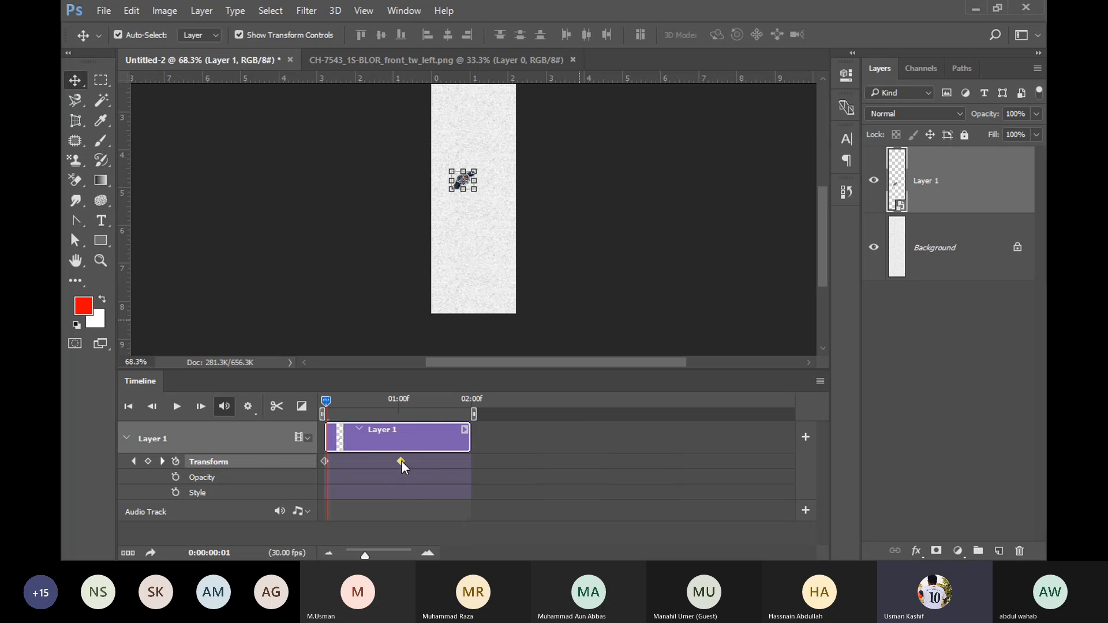
{"action": "left_click_drag", "start_coordinate": [327, 399], "coordinate": [407, 419]}
{"action": "left_click_drag", "start_coordinate": [400, 461], "coordinate": [383, 462]}
{"action": "left_click_drag", "start_coordinate": [408, 404], "coordinate": [388, 417]}
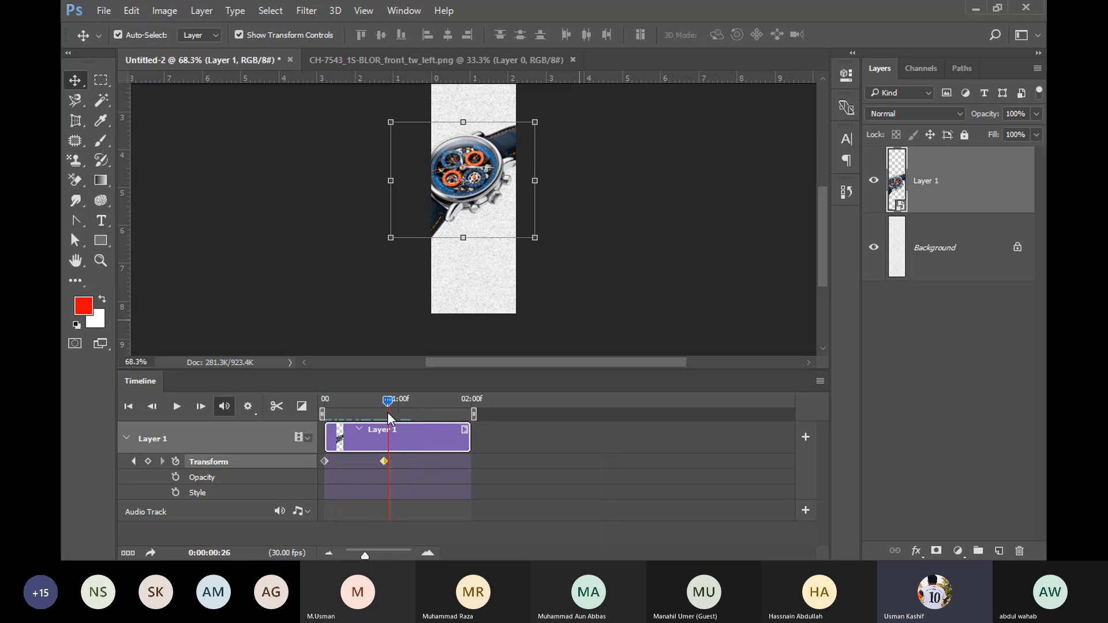
Place the playhead at the end of Layer 1's clip, at 0:00:01:29, and deselect the layer
{"action": "left_click_drag", "start_coordinate": [456, 416], "coordinate": [680, 302]}
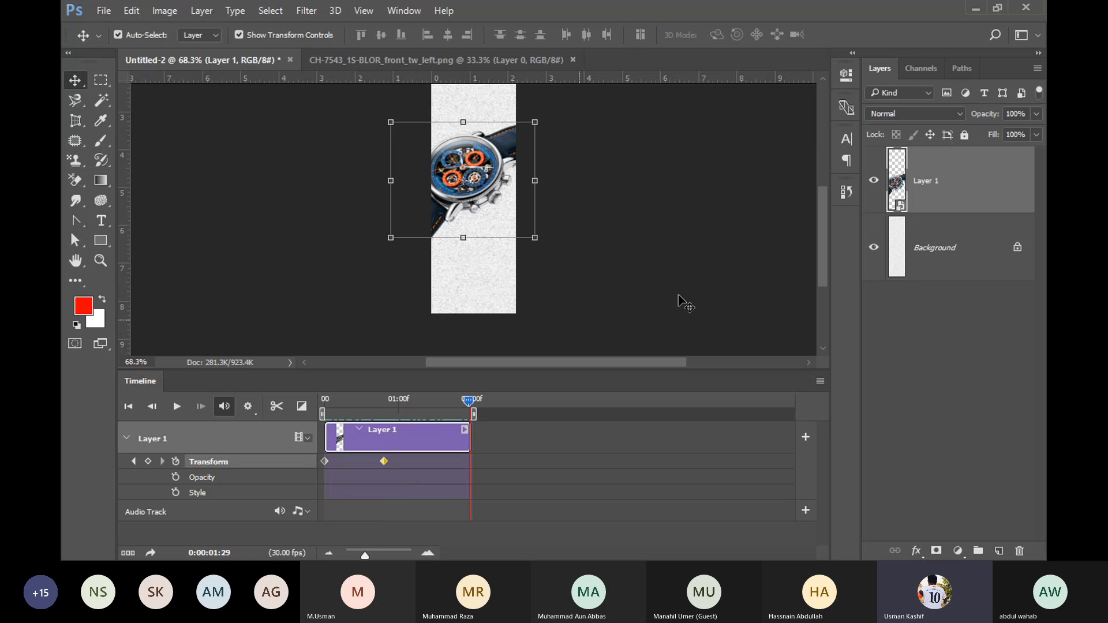
{"action": "left_click", "coordinate": [710, 265]}
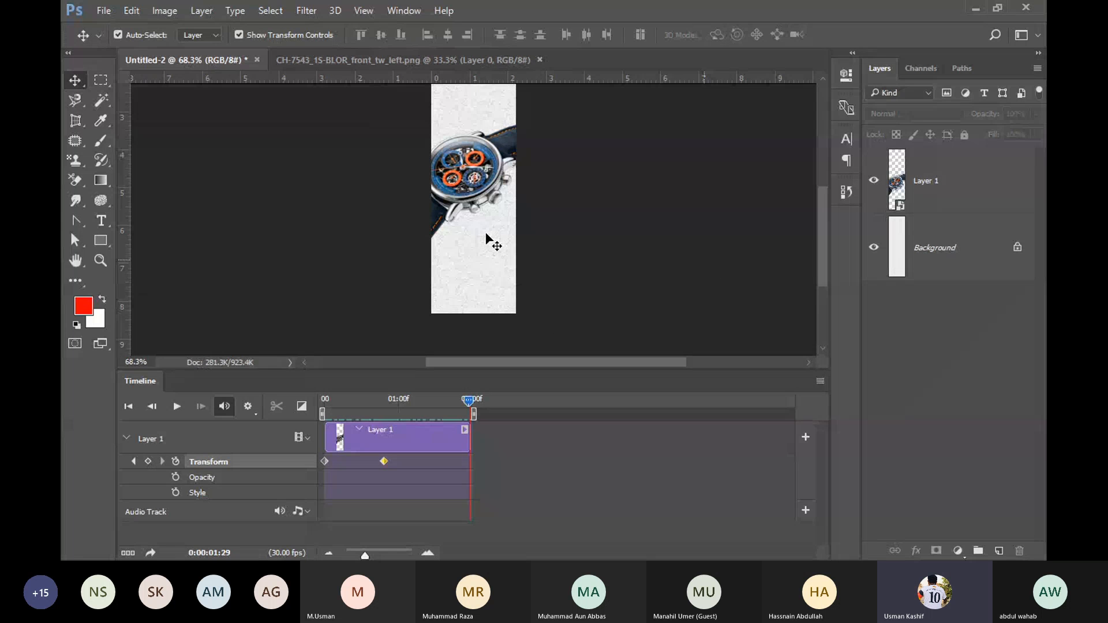
{"action": "scroll", "coordinate": [488, 242], "scroll_direction": "down", "scroll_amount": 2}
{"action": "scroll", "coordinate": [472, 172], "scroll_direction": "up", "scroll_amount": 2}
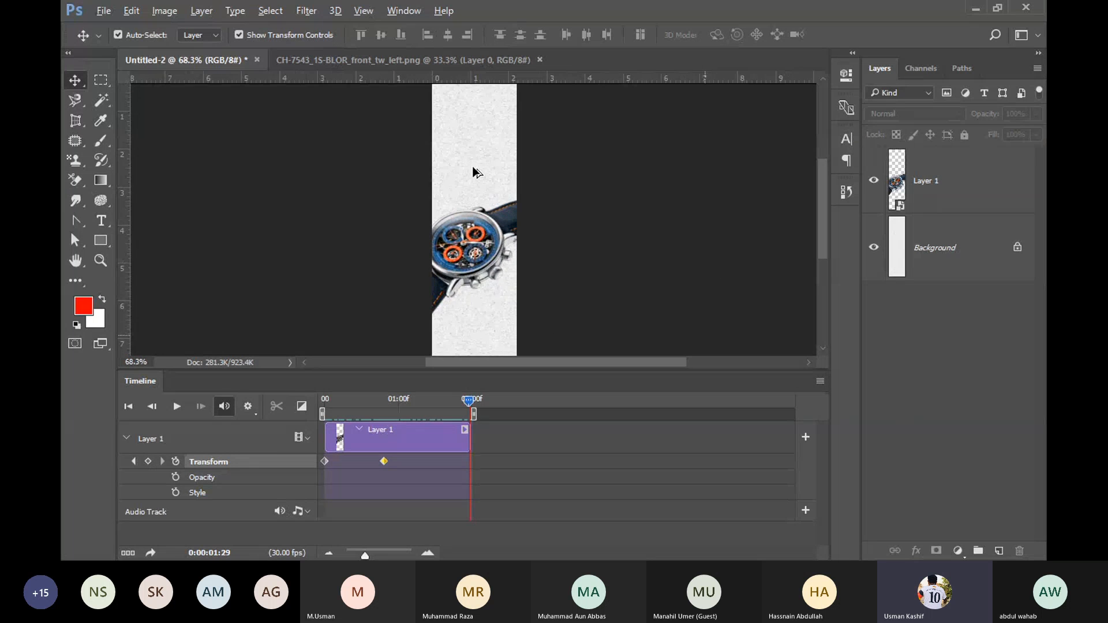
{"action": "scroll", "coordinate": [473, 172], "scroll_direction": "down", "scroll_amount": 2}
{"action": "scroll", "coordinate": [473, 172], "scroll_direction": "up", "scroll_amount": 1}
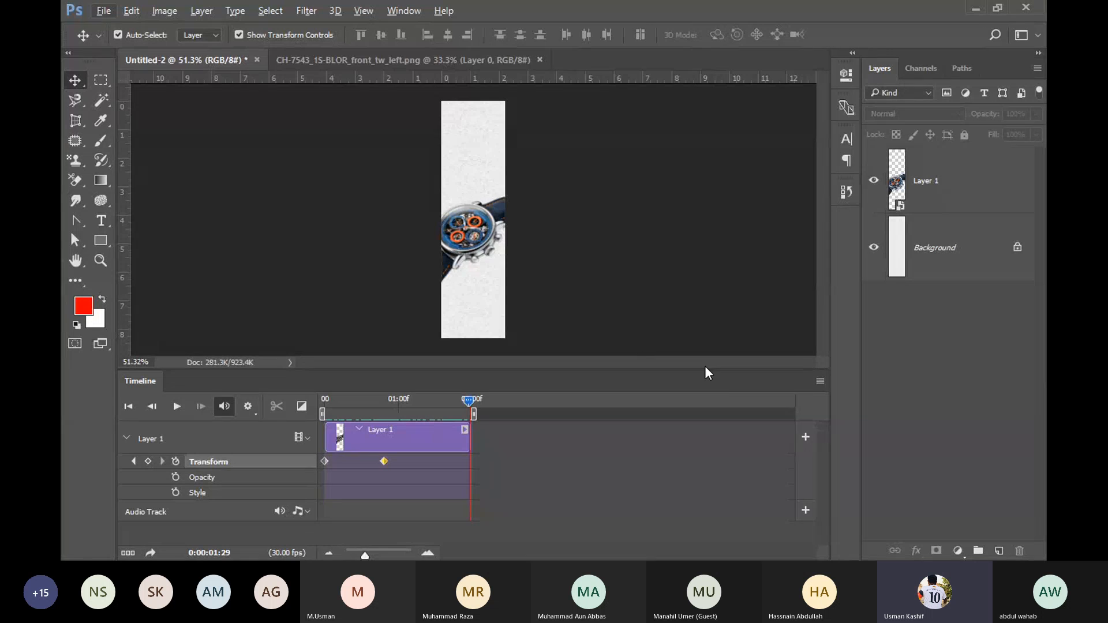
Close the CH-7543_1S-BLOR_front_tw_left.png document and return to the banner
{"action": "left_click", "coordinate": [456, 61]}
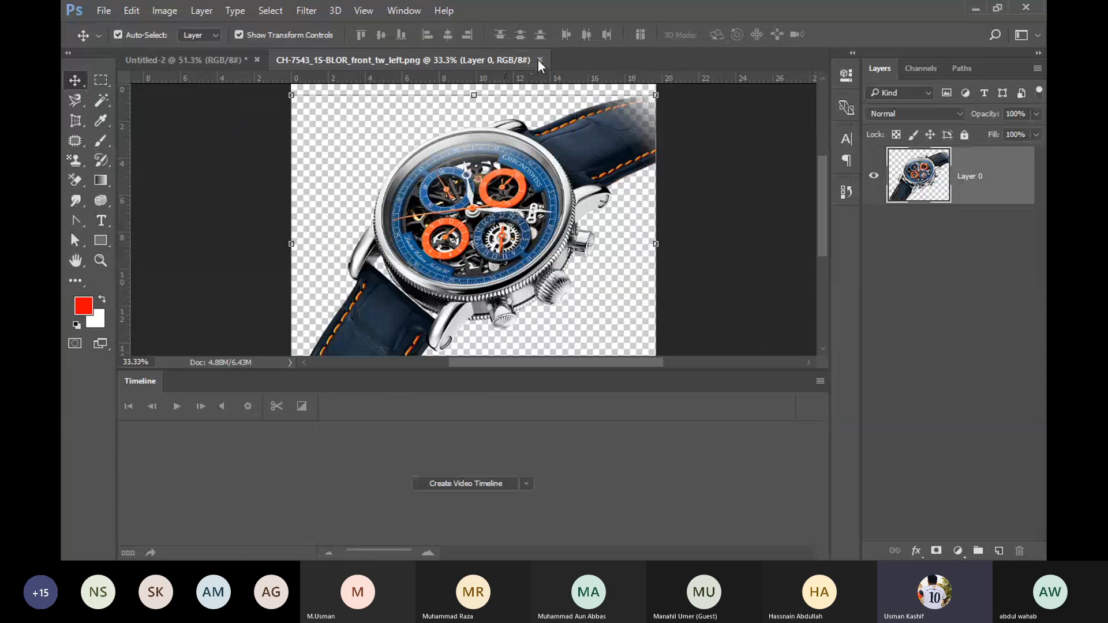
{"action": "left_click", "coordinate": [541, 60]}
{"action": "key", "text": "ctrl"}
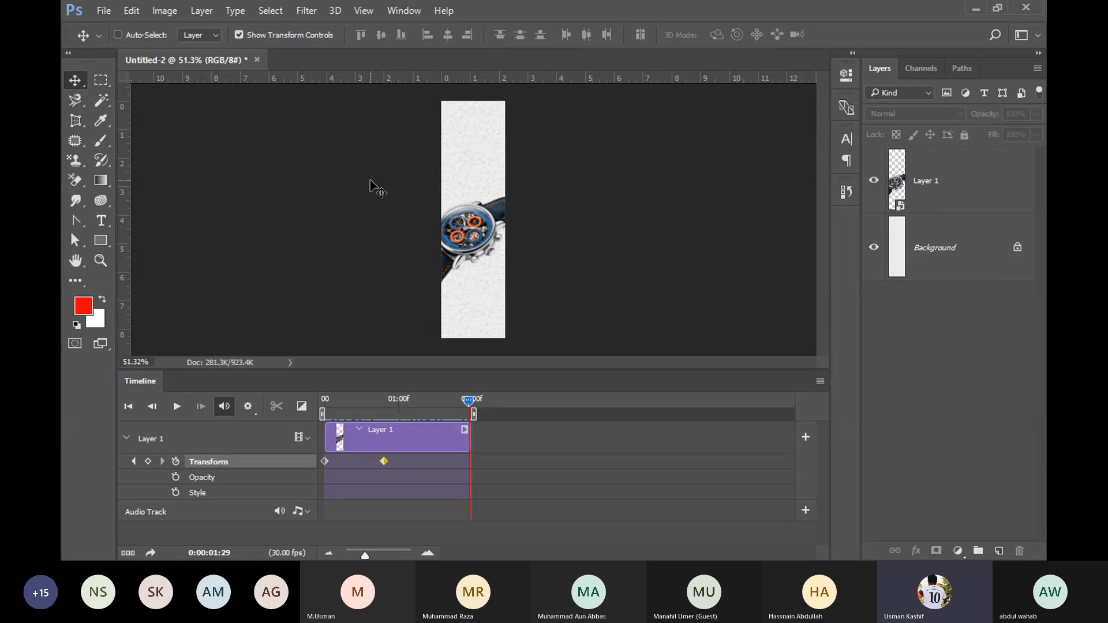
Open pinion-axis-ii-bronze-watch.png from the Desktop and bring its watch into the banner as a new layer above Layer 1
{"action": "key", "text": "ctrl+o"}
{"action": "scroll", "coordinate": [371, 182], "scroll_direction": "down", "scroll_amount": 10}
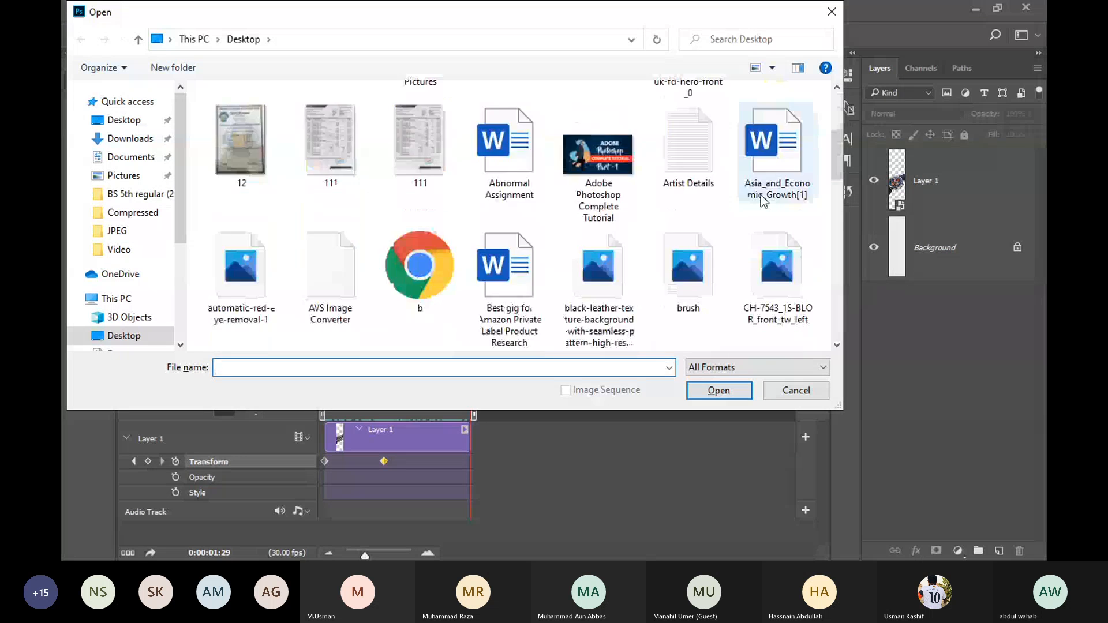
{"action": "scroll", "coordinate": [761, 196], "scroll_direction": "down", "scroll_amount": 10}
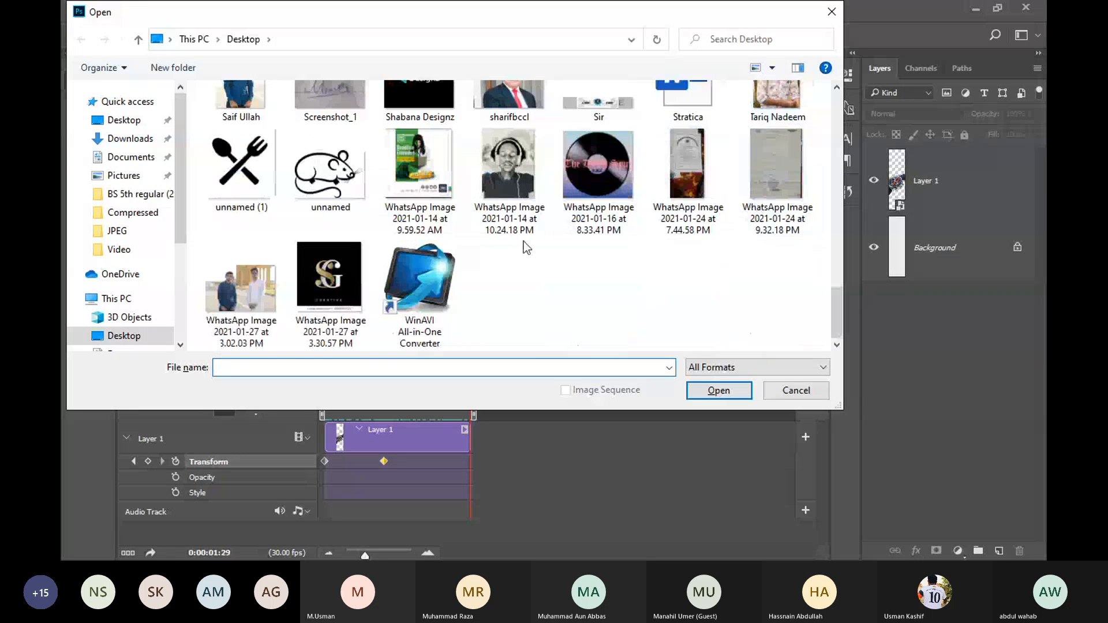
{"action": "scroll", "coordinate": [695, 270], "scroll_direction": "up", "scroll_amount": 8}
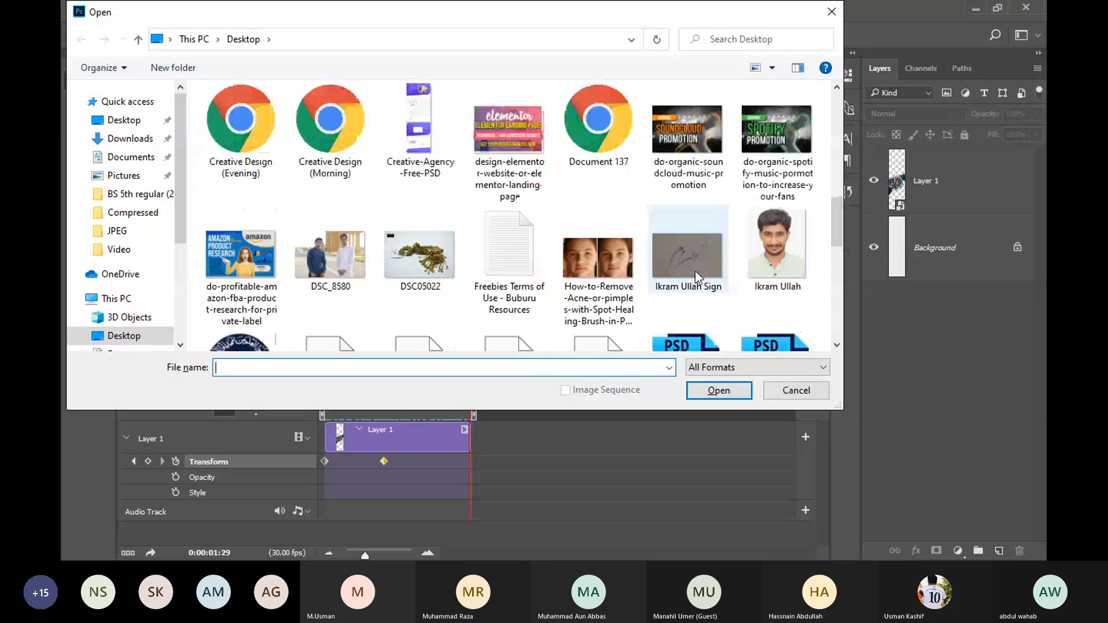
{"action": "scroll", "coordinate": [696, 270], "scroll_direction": "down", "scroll_amount": 6}
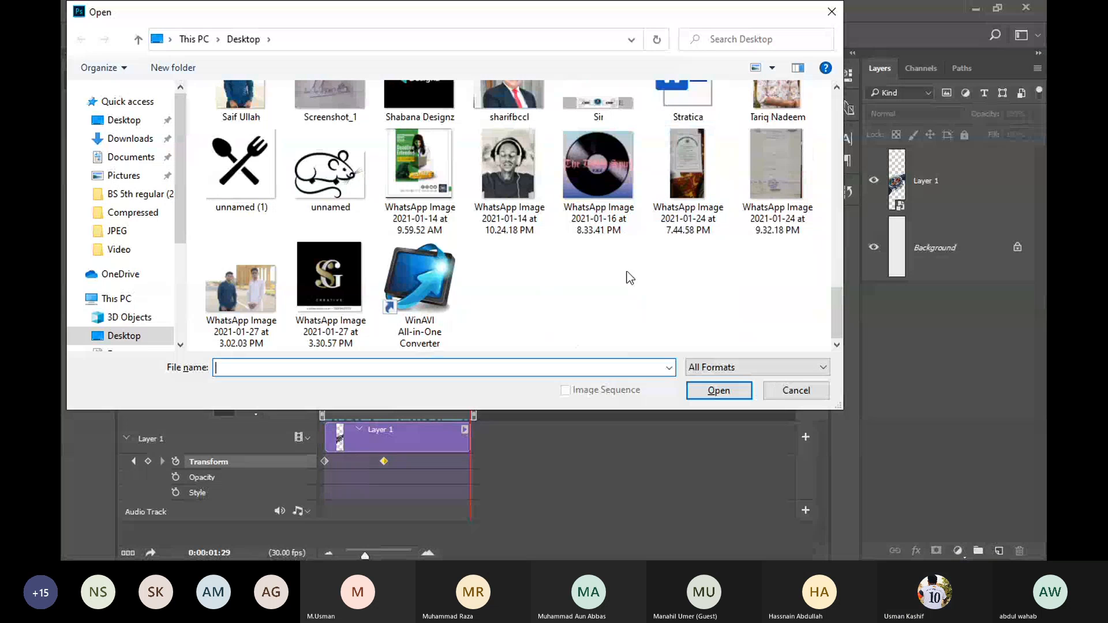
{"action": "scroll", "coordinate": [520, 265], "scroll_direction": "up", "scroll_amount": 6}
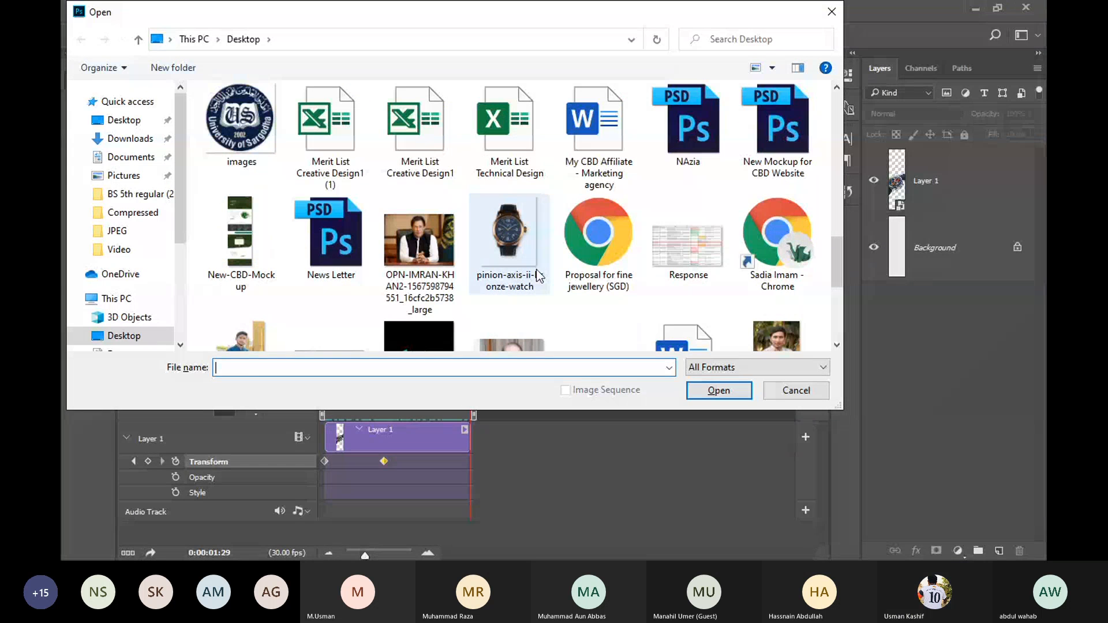
{"action": "left_click", "coordinate": [503, 253]}
{"action": "double_click", "coordinate": [503, 253]}
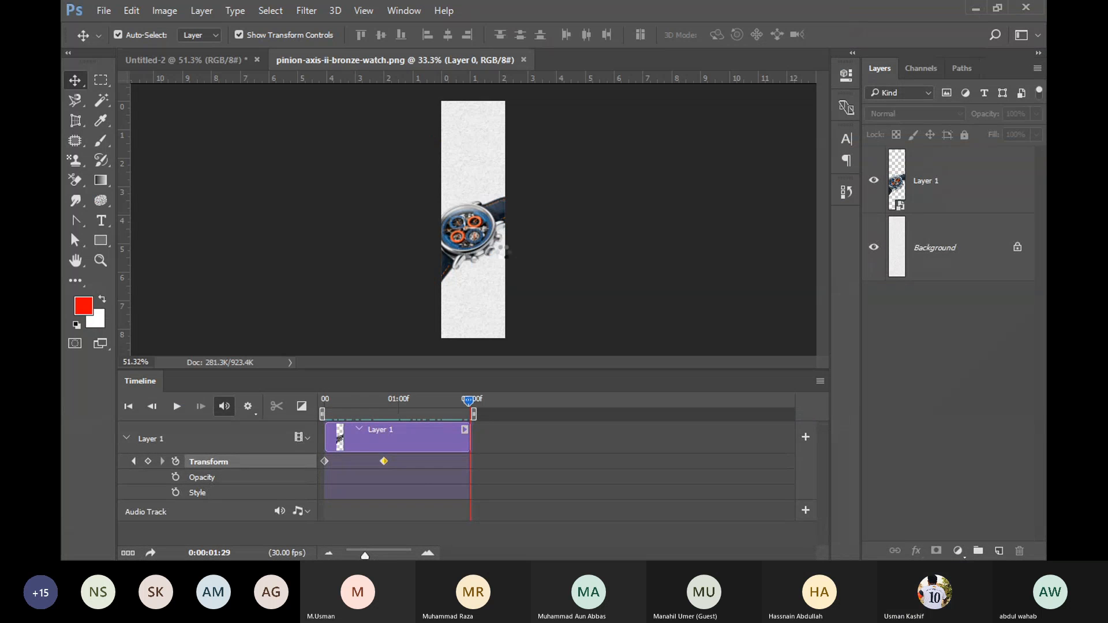
{"action": "left_click_drag", "start_coordinate": [485, 234], "coordinate": [478, 298]}
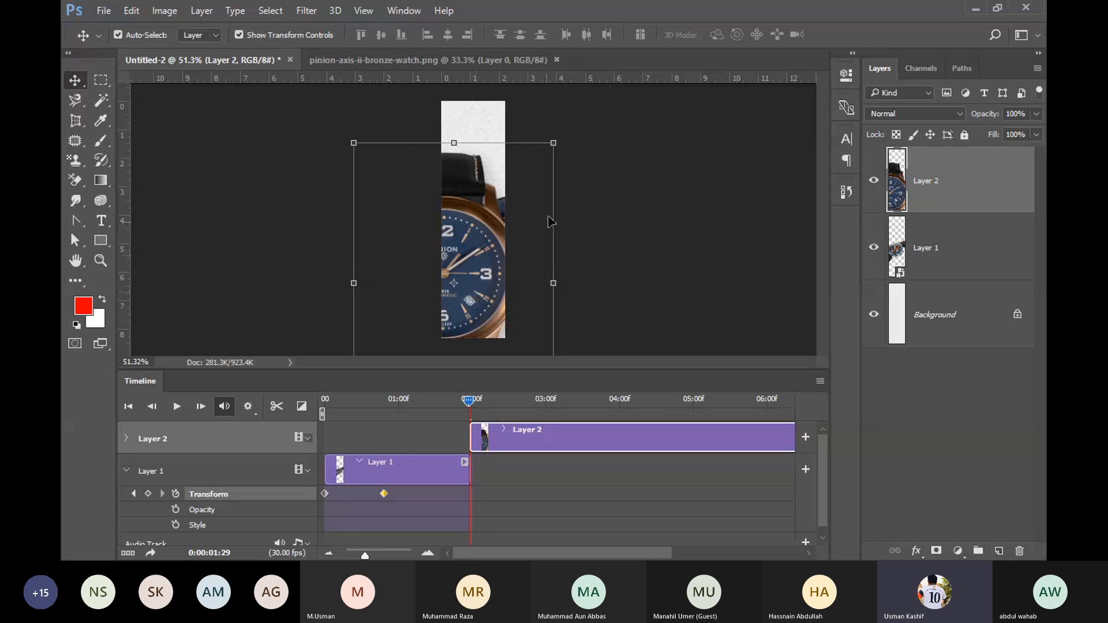
Scale the bronze watch on Layer 2 down to about the banner's width and place it in the banner's upper part
{"action": "left_click_drag", "start_coordinate": [558, 145], "coordinate": [490, 242]}
{"action": "left_click_drag", "start_coordinate": [454, 300], "coordinate": [477, 164]}
{"action": "key", "text": "Return"}
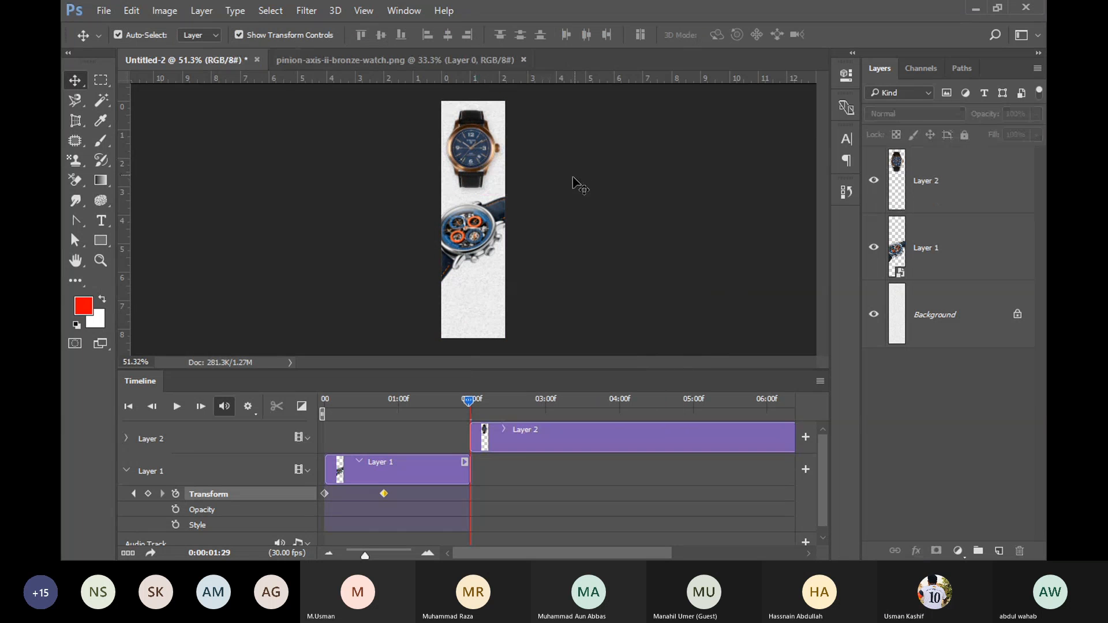
Move Layer 2's clip to the start of the timeline and shorten it to end at two seconds
{"action": "left_click", "coordinate": [527, 441]}
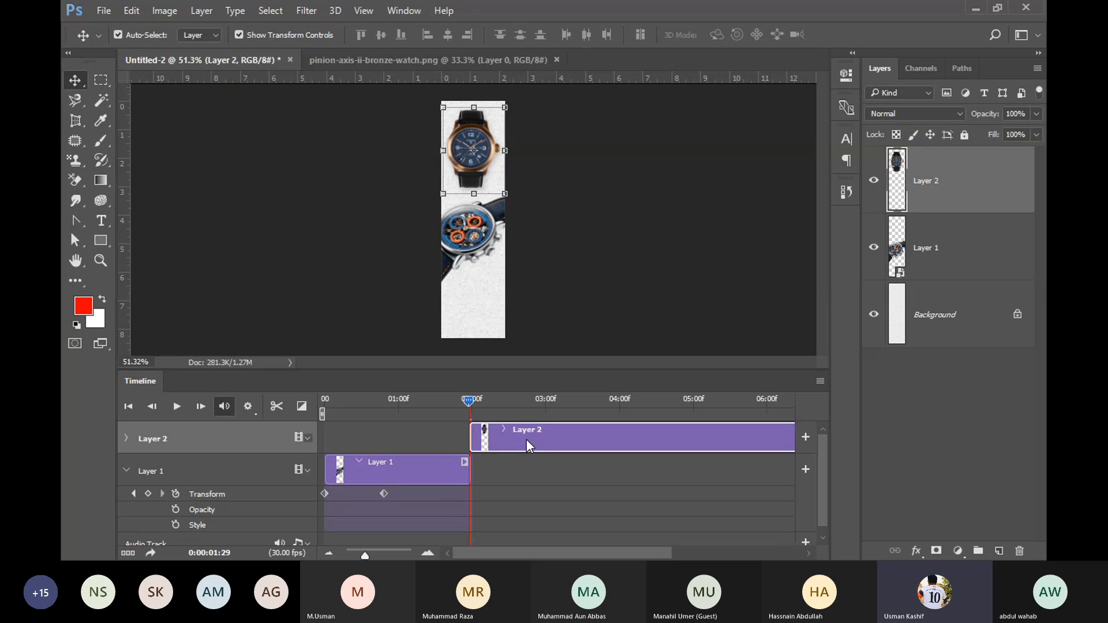
{"action": "left_click_drag", "start_coordinate": [468, 400], "coordinate": [429, 407]}
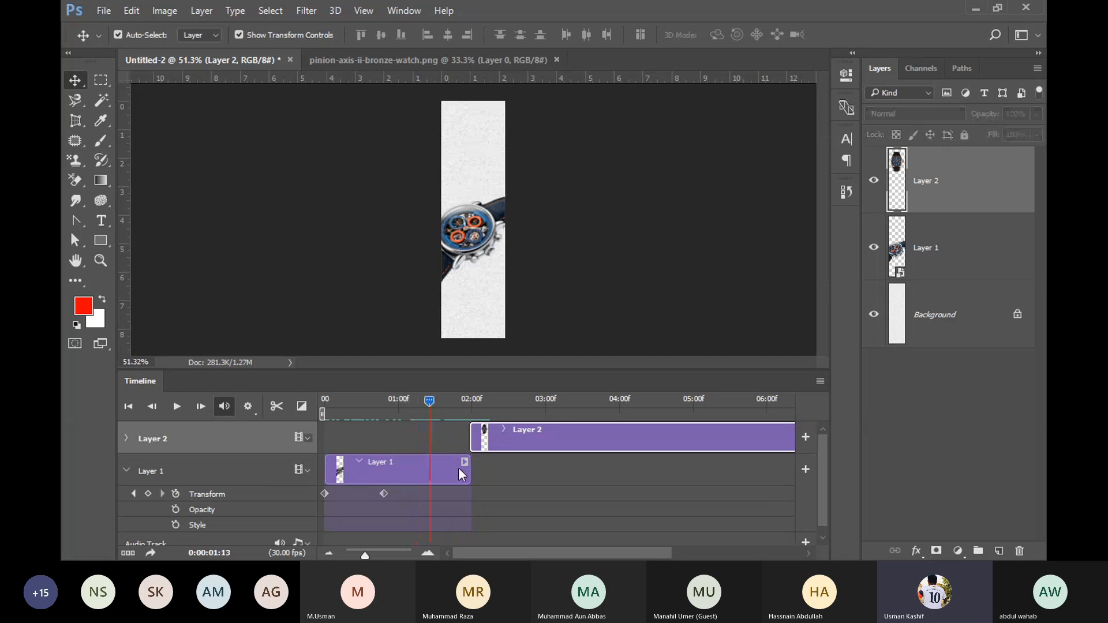
{"action": "left_click", "coordinate": [458, 479]}
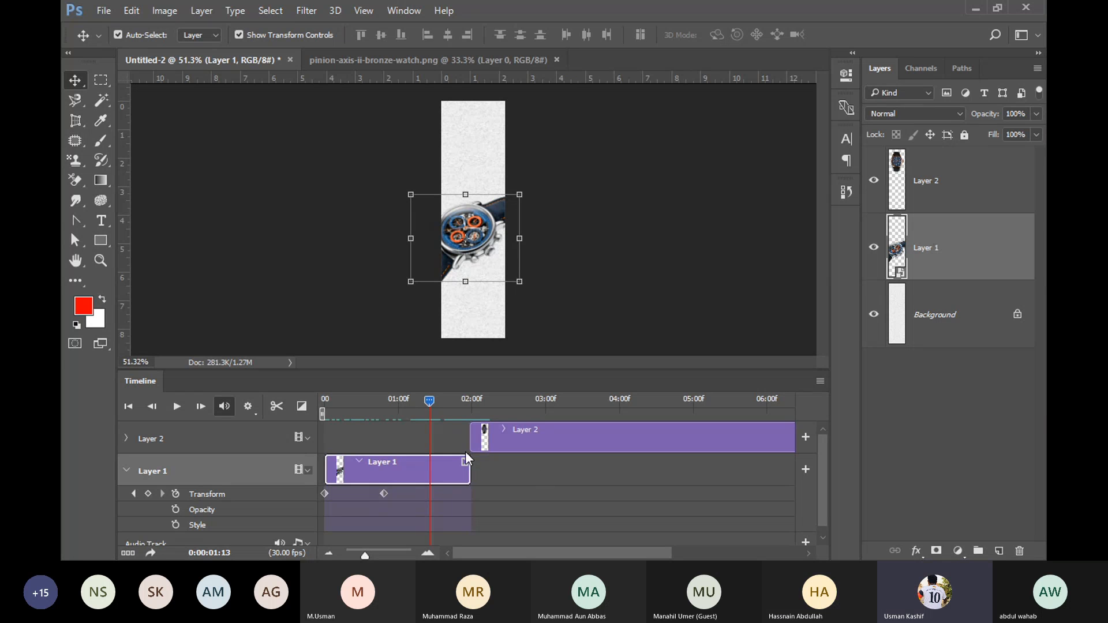
{"action": "left_click_drag", "start_coordinate": [605, 436], "coordinate": [414, 424]}
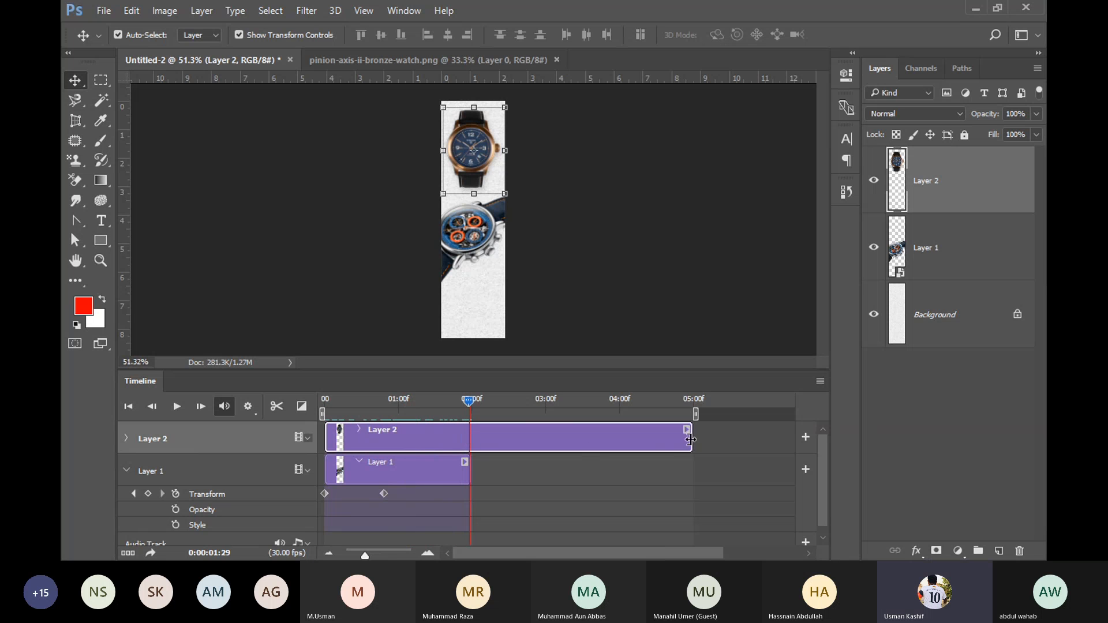
{"action": "left_click_drag", "start_coordinate": [686, 442], "coordinate": [473, 441]}
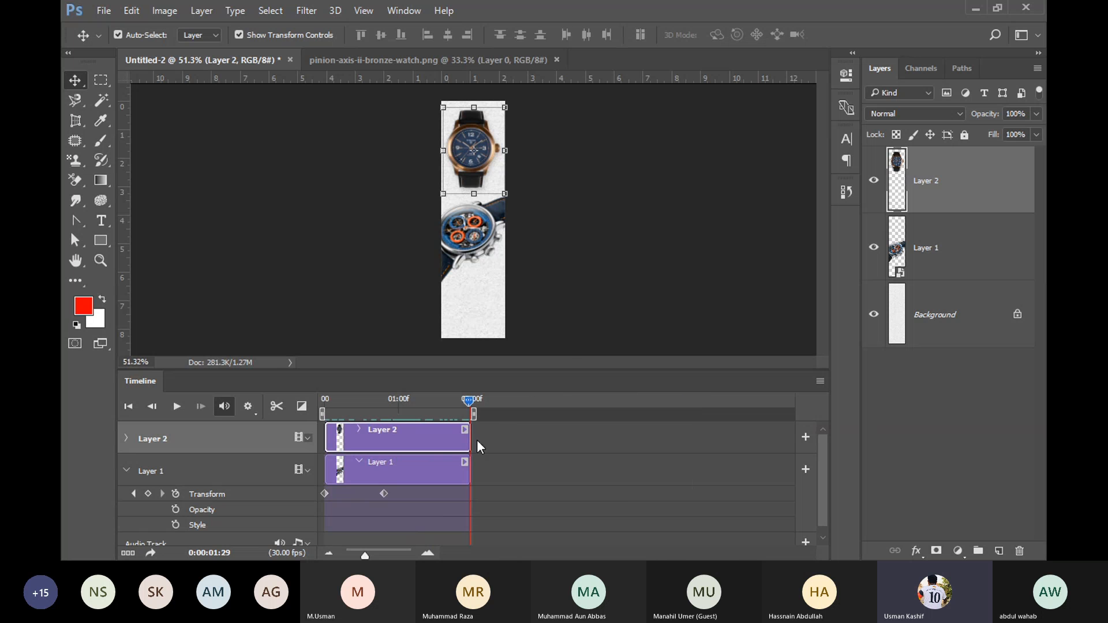
Add a Position keyframe to Layer 2 at 0:00:00:00 with the watch moved out above the banner's upper edge
{"action": "left_click", "coordinate": [324, 400]}
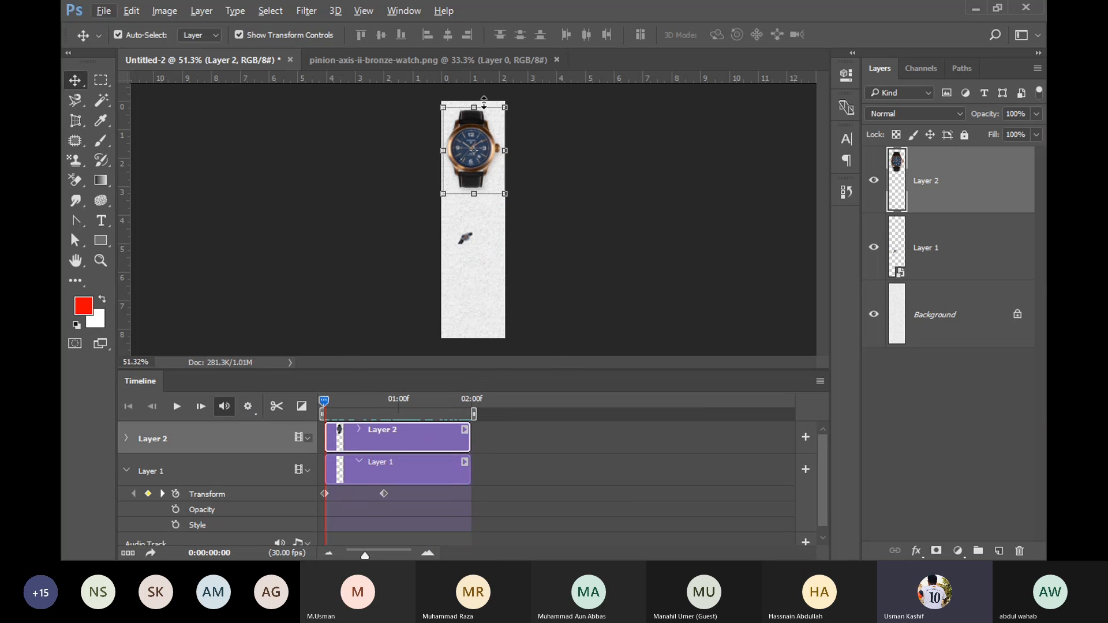
{"action": "scroll", "coordinate": [479, 104], "scroll_direction": "up", "scroll_amount": 2}
{"action": "scroll", "coordinate": [477, 157], "scroll_direction": "down", "scroll_amount": 2}
{"action": "left_click", "coordinate": [123, 469]}
{"action": "left_click", "coordinate": [125, 471]}
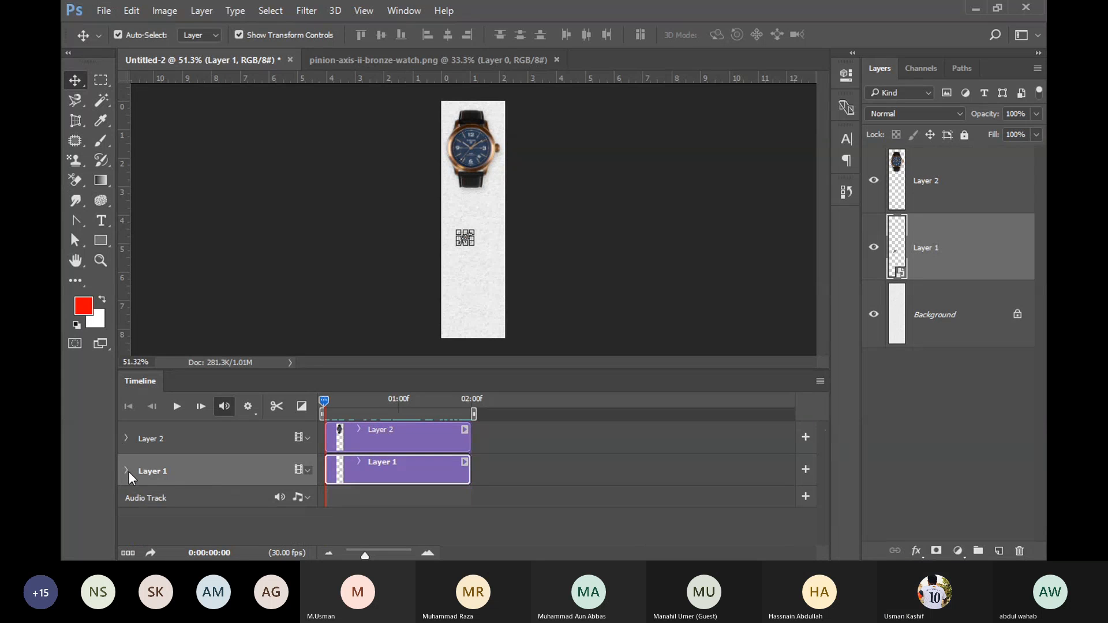
{"action": "left_click", "coordinate": [126, 438]}
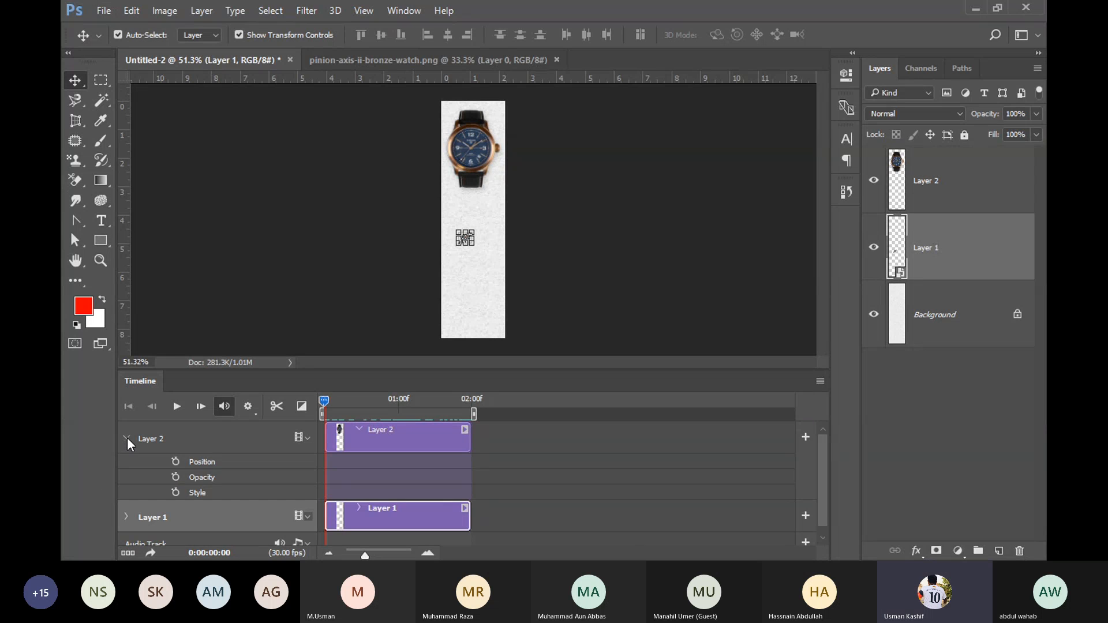
{"action": "left_click", "coordinate": [175, 461]}
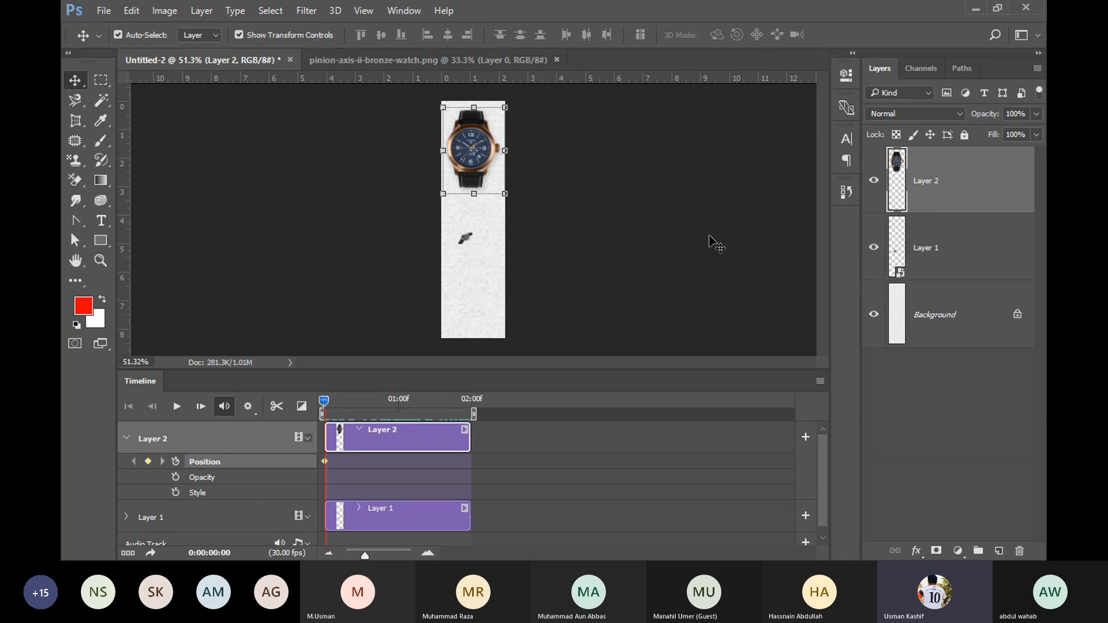
{"action": "left_click_drag", "start_coordinate": [472, 183], "coordinate": [477, 96]}
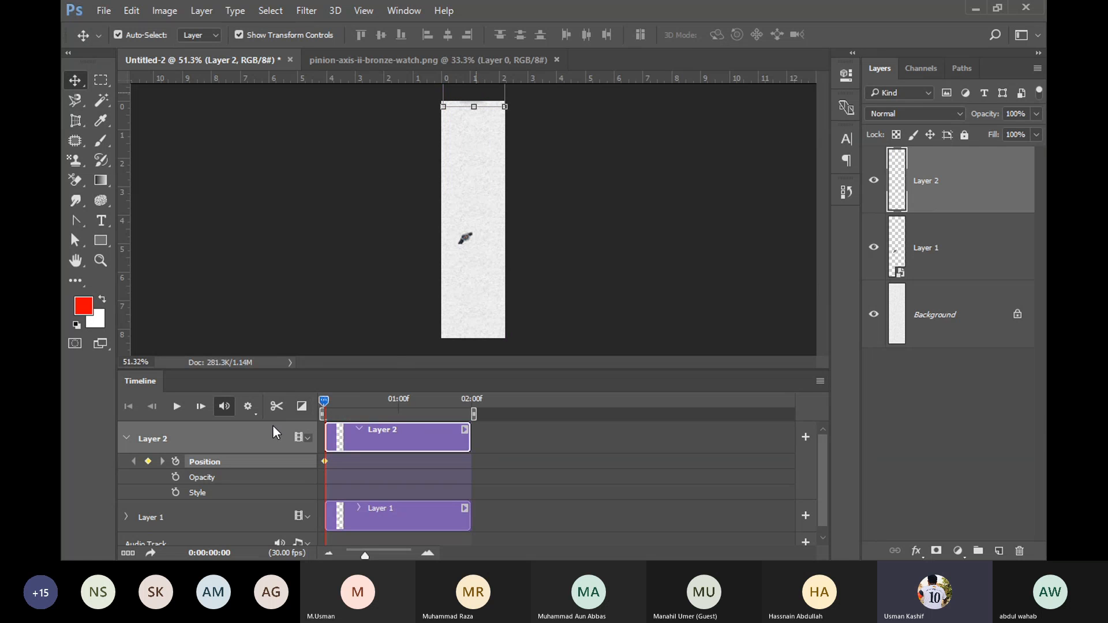
Add a second Position keyframe to Layer 2 at 0:00:00:24 by moving the watch back down into the banner's upper part
{"action": "left_click_drag", "start_coordinate": [327, 398], "coordinate": [384, 400]}
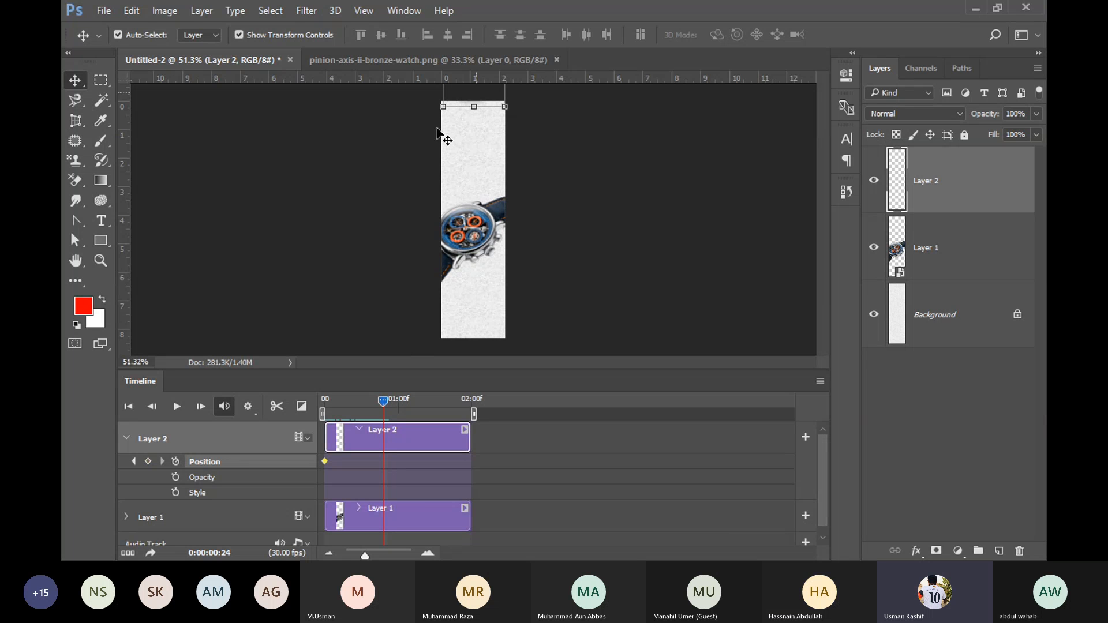
{"action": "key", "text": "Down"}
{"action": "key", "text": "Down"}
{"action": "key", "text": "Down"}
{"action": "key", "text": "Down"}
{"action": "key", "text": "Down"}
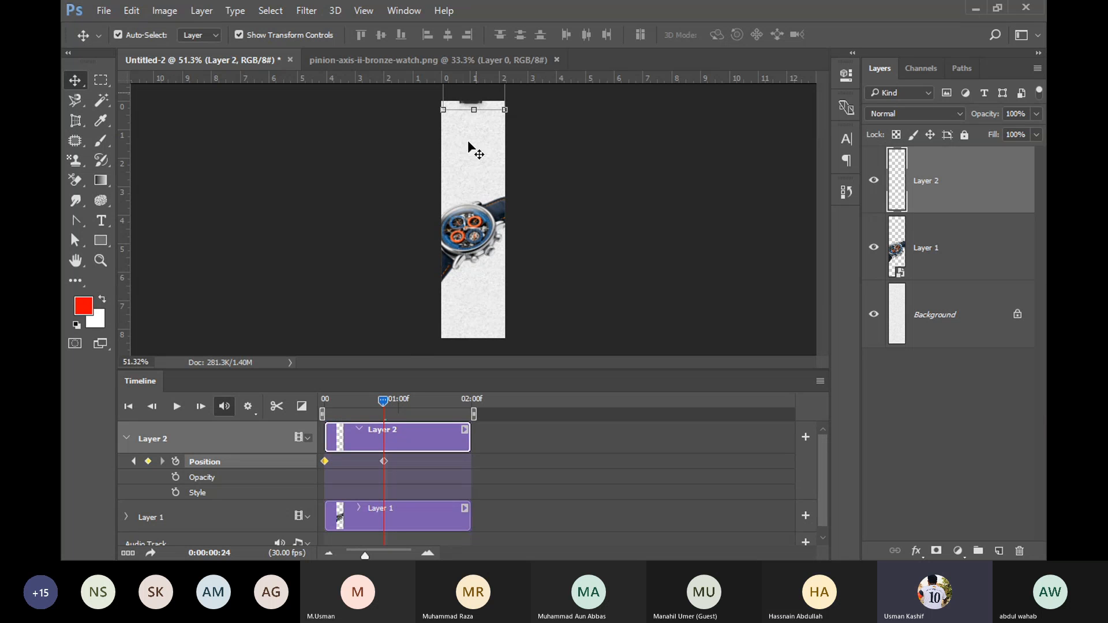
{"action": "key", "text": "Down"}
{"action": "key", "text": "Down"}
{"action": "key", "text": "Down"}
{"action": "key", "text": "Down"}
{"action": "key", "text": "Down"}
{"action": "key", "text": "Down"}
{"action": "key", "text": "Down"}
{"action": "key", "text": "Down"}
{"action": "key", "text": "Down"}
{"action": "key", "text": "Down"}
{"action": "key", "text": "Down"}
{"action": "key", "text": "Down"}
{"action": "key", "text": "Down"}
{"action": "key", "text": "Down"}
{"action": "key", "text": "Down"}
{"action": "left_click_drag", "start_coordinate": [472, 113], "coordinate": [475, 183]}
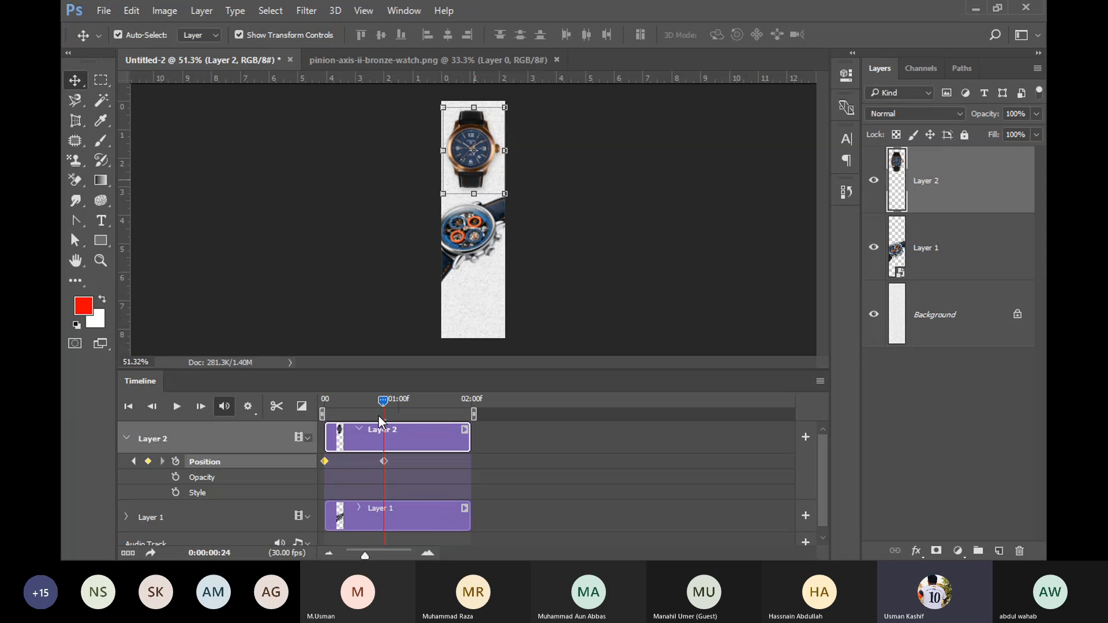
Return the playhead to 0:00:00:24 and collapse Layer 2's animation properties
{"action": "mouse_move", "coordinate": [383, 400]}
{"action": "left_mouse_down"}
{"action": "mouse_move", "coordinate": [289, 393]}
{"action": "mouse_move", "coordinate": [389, 417]}
{"action": "left_mouse_up"}
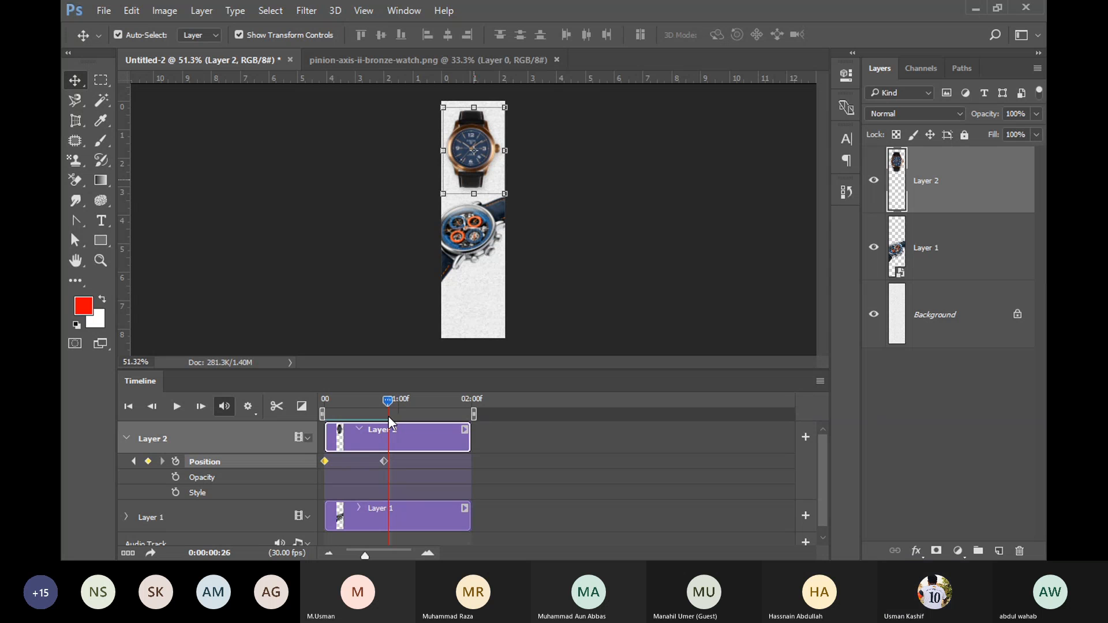
{"action": "mouse_move", "coordinate": [389, 416]}
{"action": "left_mouse_down"}
{"action": "mouse_move", "coordinate": [398, 426]}
{"action": "mouse_move", "coordinate": [388, 430]}
{"action": "left_mouse_up"}
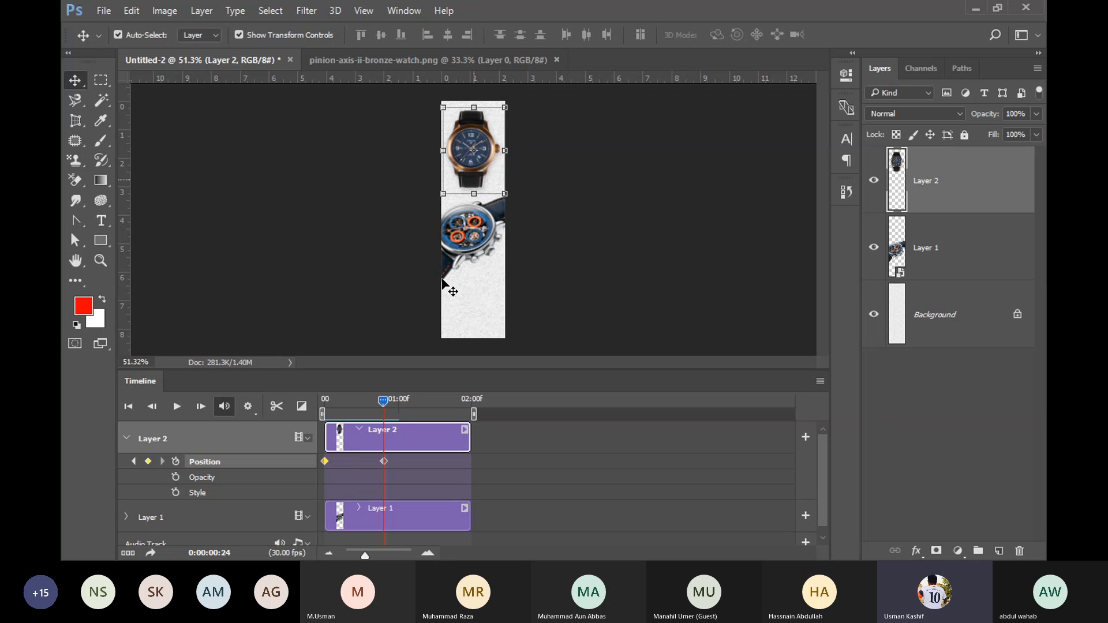
{"action": "left_click", "coordinate": [126, 439]}
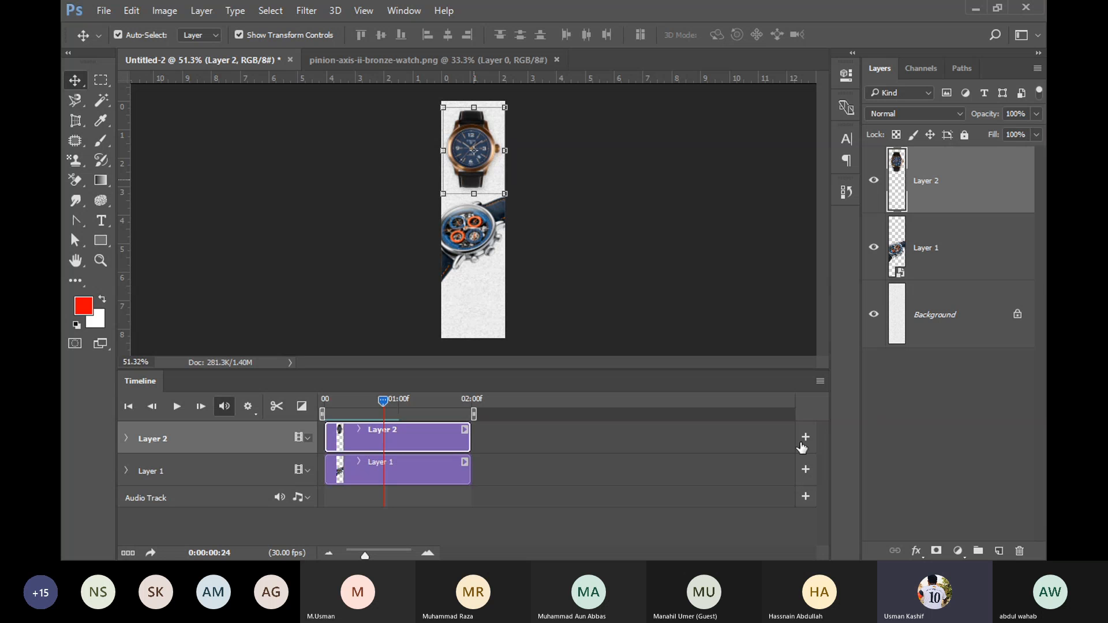
Add the two-line text "SHOP NOW" at 18 pt in Bebas Neue near the banner's lower edge
{"action": "left_click", "coordinate": [101, 222]}
{"action": "left_click", "coordinate": [463, 321]}
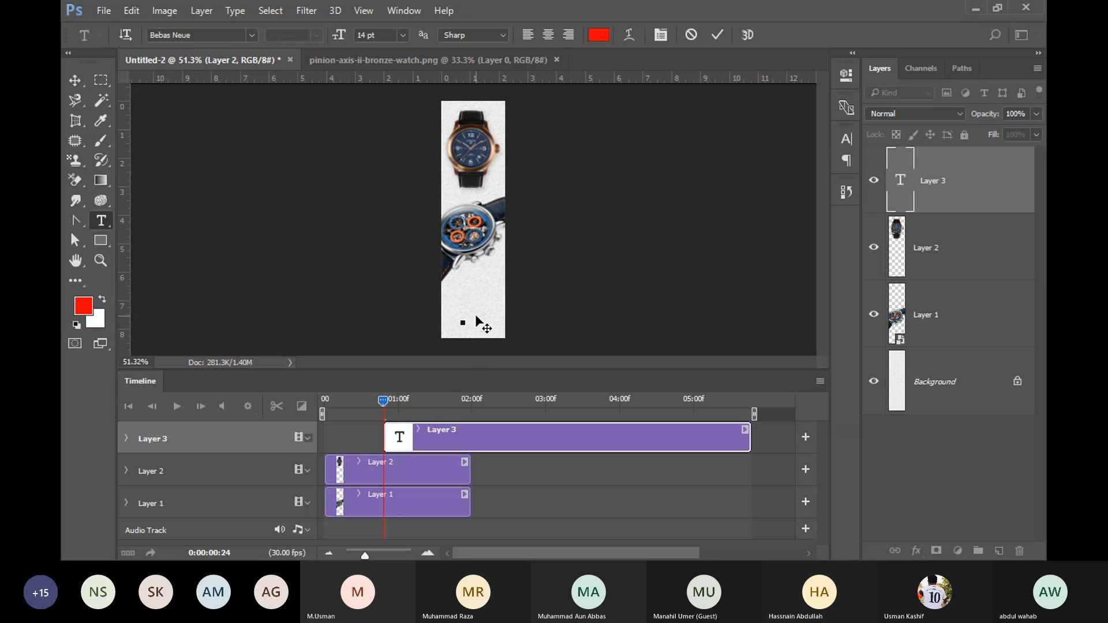
{"action": "left_click", "coordinate": [401, 33]}
{"action": "left_click", "coordinate": [391, 212]}
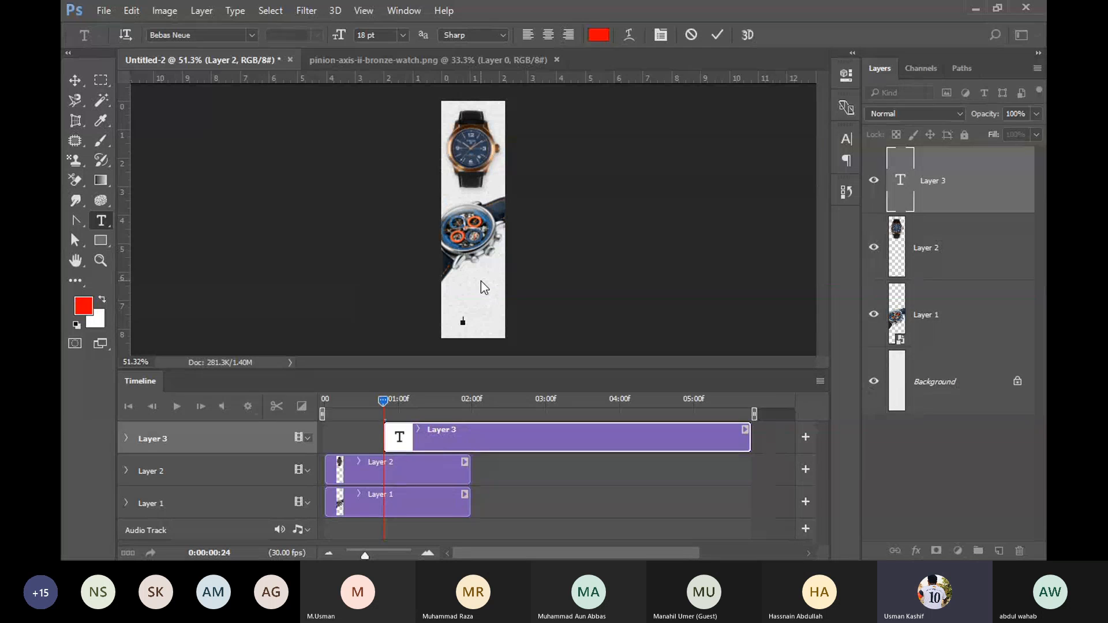
{"action": "type", "text": "SHOP"}
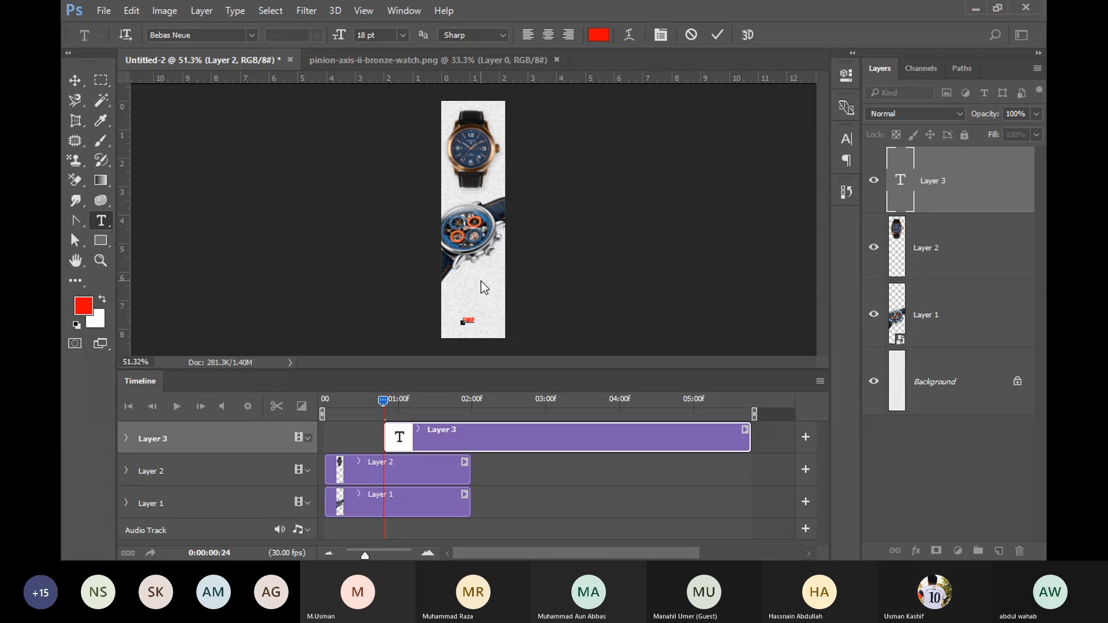
{"action": "key", "text": "Return"}
{"action": "type", "text": "N"}
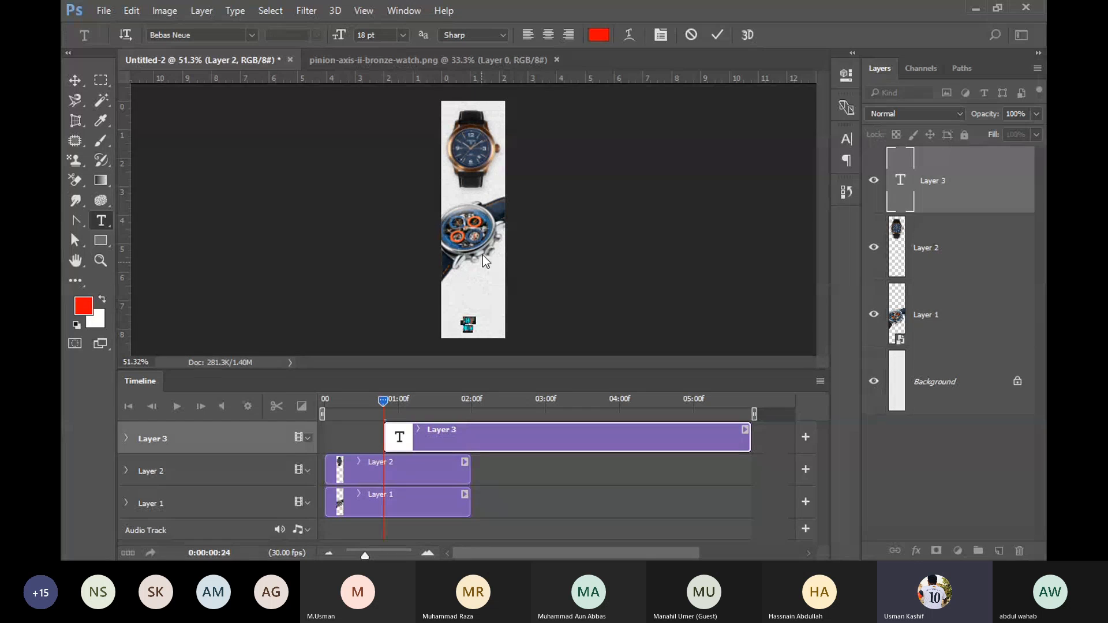
Center-align the SHOP NOW text and set its color to 000000
{"action": "left_click", "coordinate": [552, 36]}
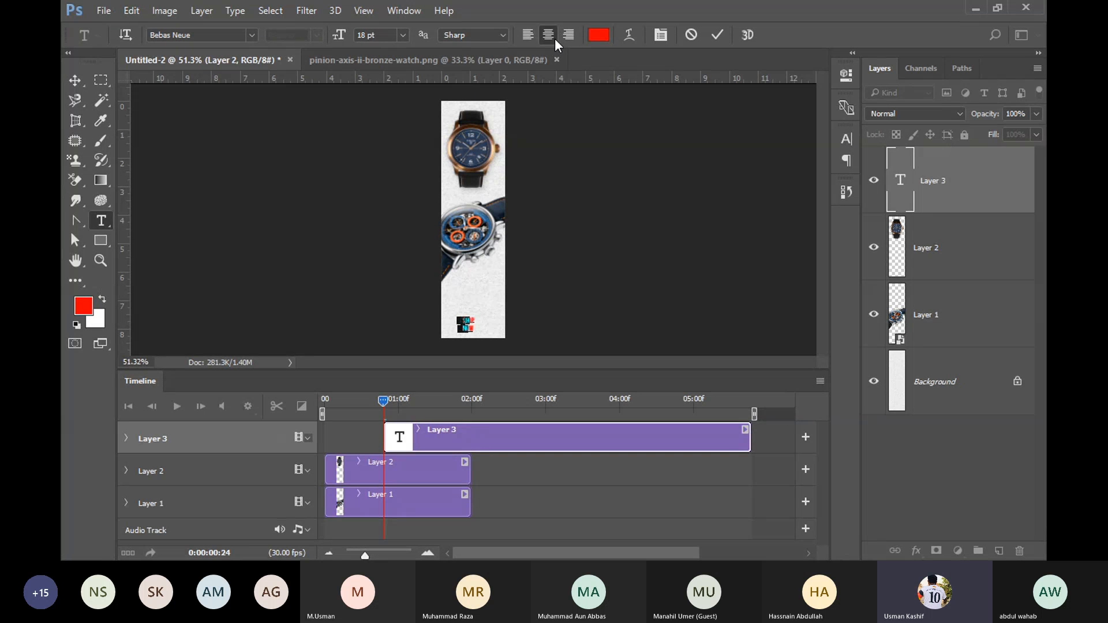
{"action": "left_click", "coordinate": [599, 34]}
{"action": "left_click_drag", "start_coordinate": [210, 198], "coordinate": [105, 330]}
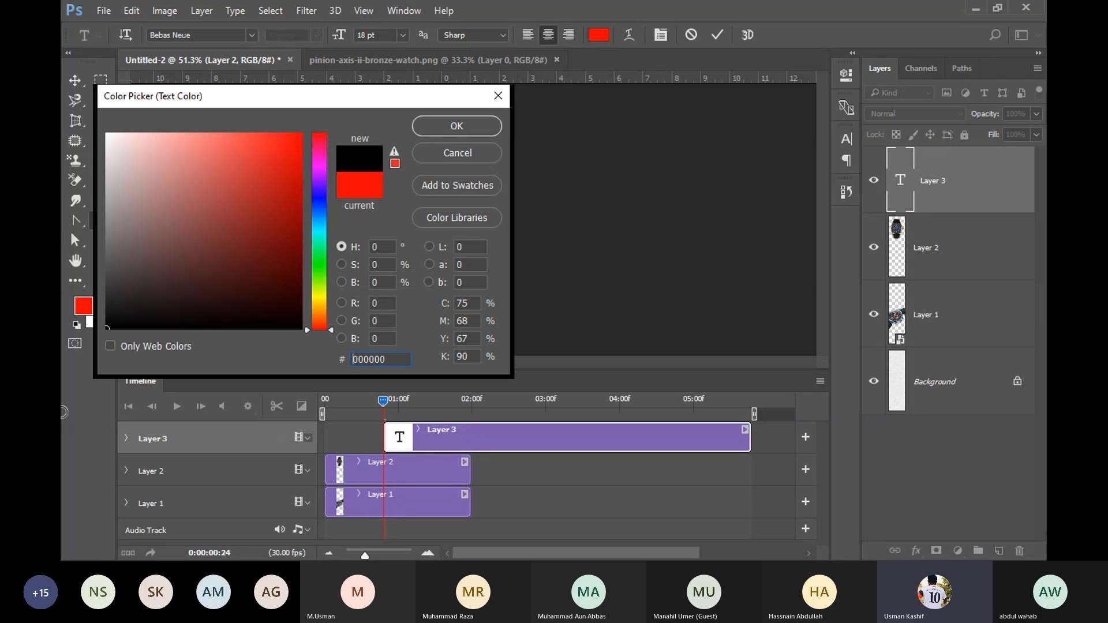
{"action": "left_click", "coordinate": [456, 126]}
{"action": "left_click", "coordinate": [75, 81]}
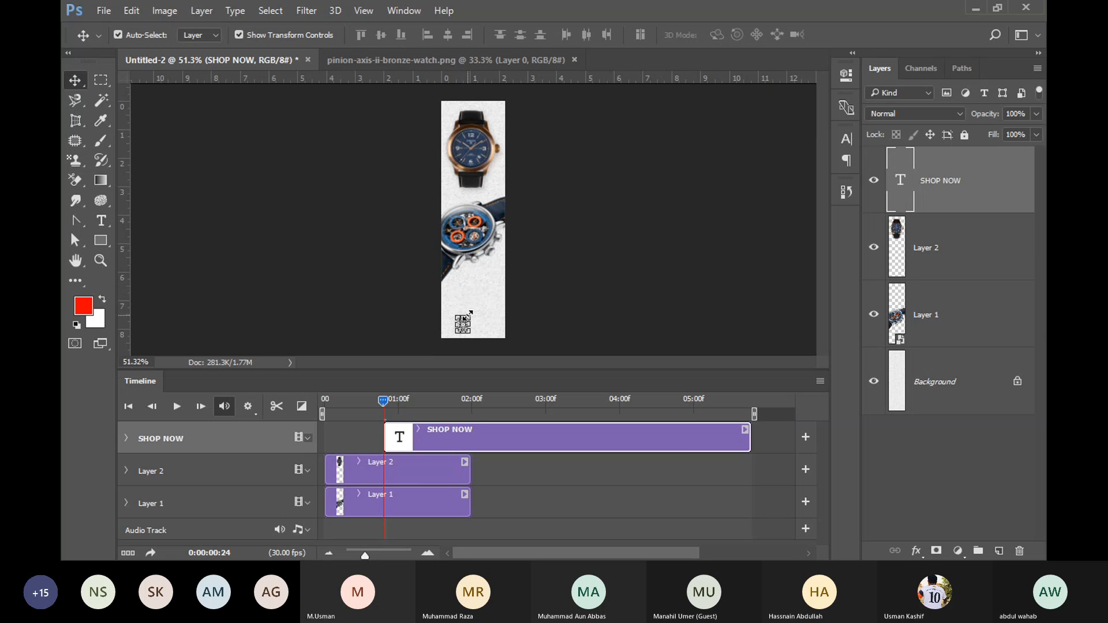
Scale the SHOP NOW text to about 368%, nudge it slightly left below the watches, and deselect it
{"action": "key", "text": "ctrl+t"}
{"action": "left_click_drag", "start_coordinate": [470, 316], "coordinate": [495, 267]}
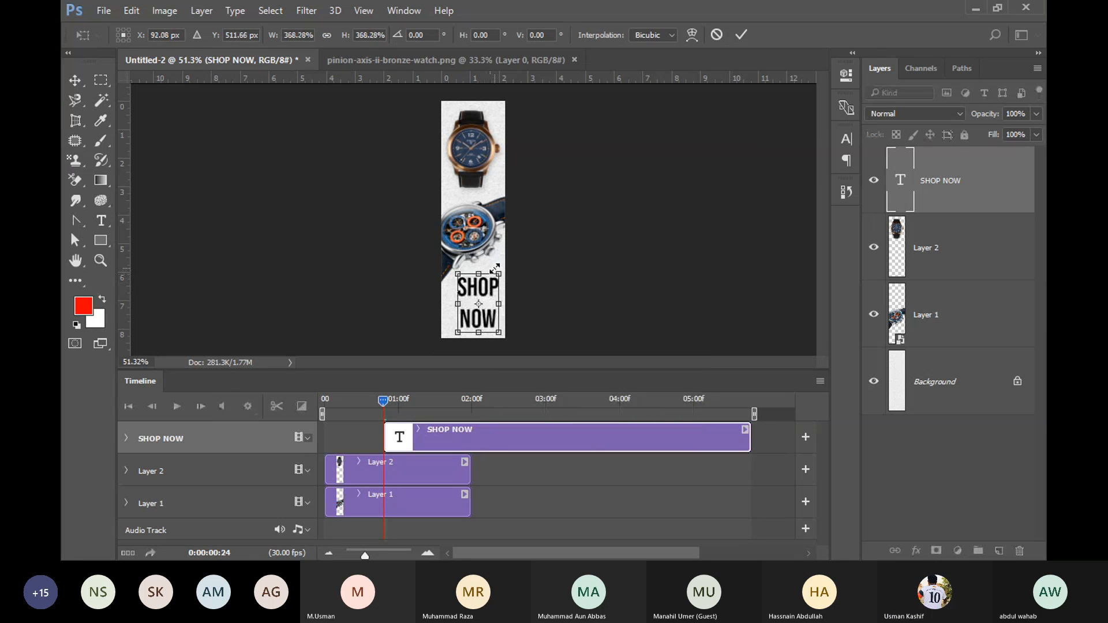
{"action": "key", "text": "Return"}
{"action": "key", "text": "Left"}
{"action": "key", "text": "Left"}
{"action": "key", "text": "Left"}
{"action": "key", "text": "Left"}
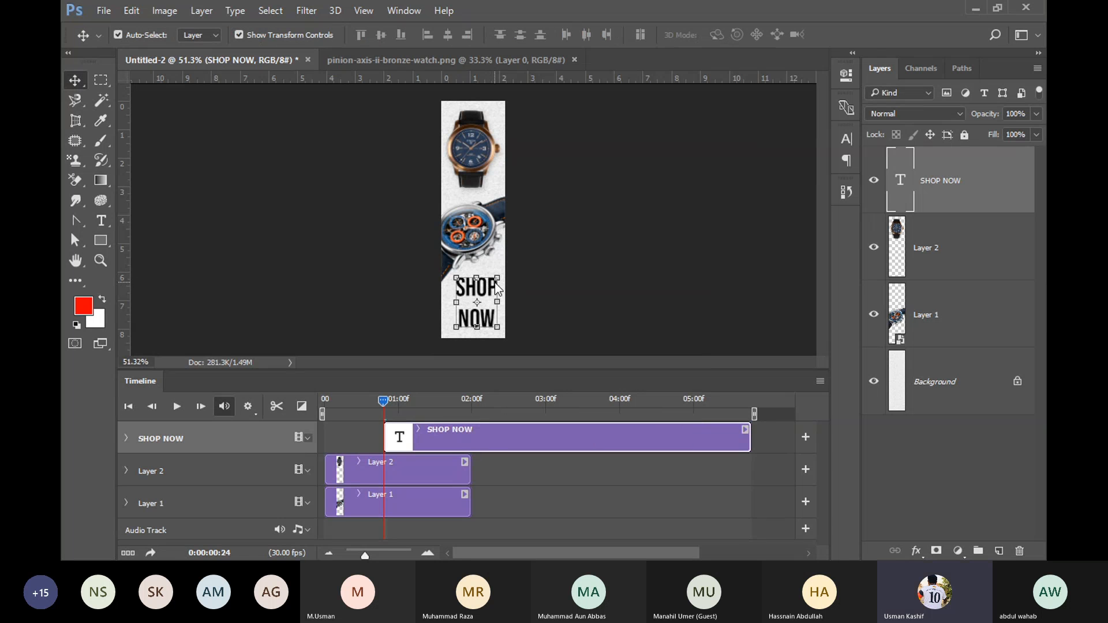
{"action": "left_click", "coordinate": [603, 295]}
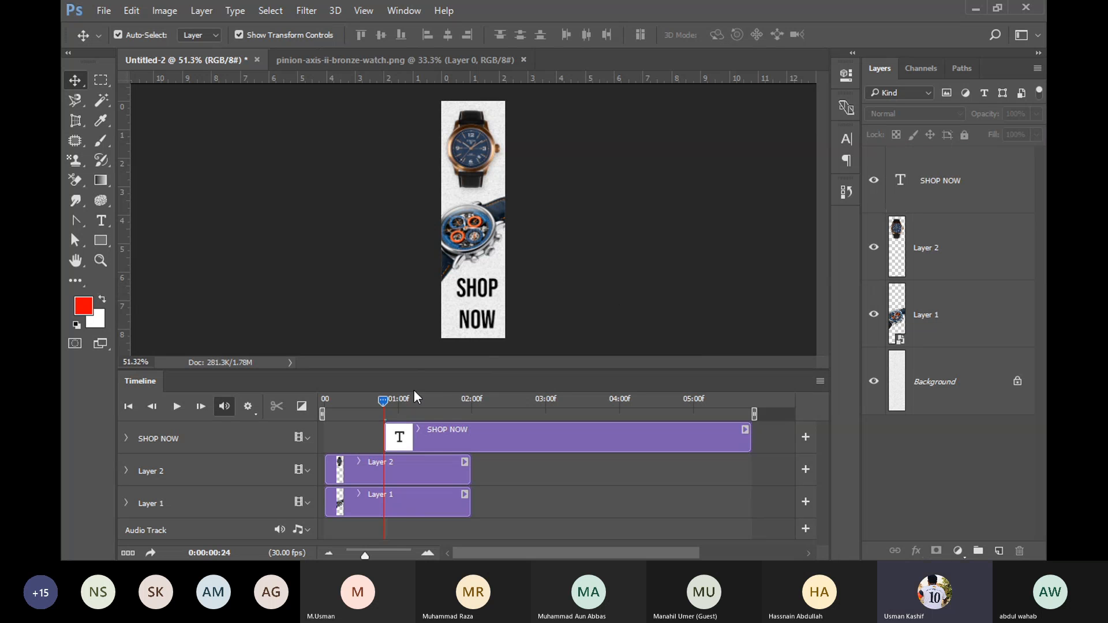
Add a Transform keyframe to the SHOP NOW layer at 0:00:00:24 with the text moved just outside the banner's right edge
{"action": "left_click", "coordinate": [492, 324]}
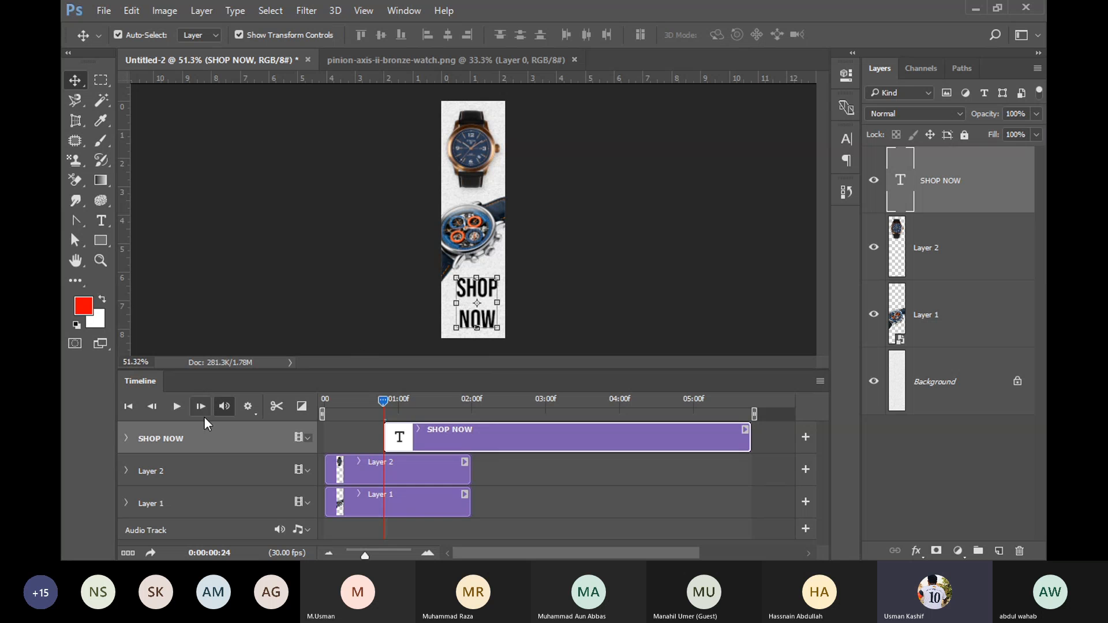
{"action": "left_click", "coordinate": [126, 439]}
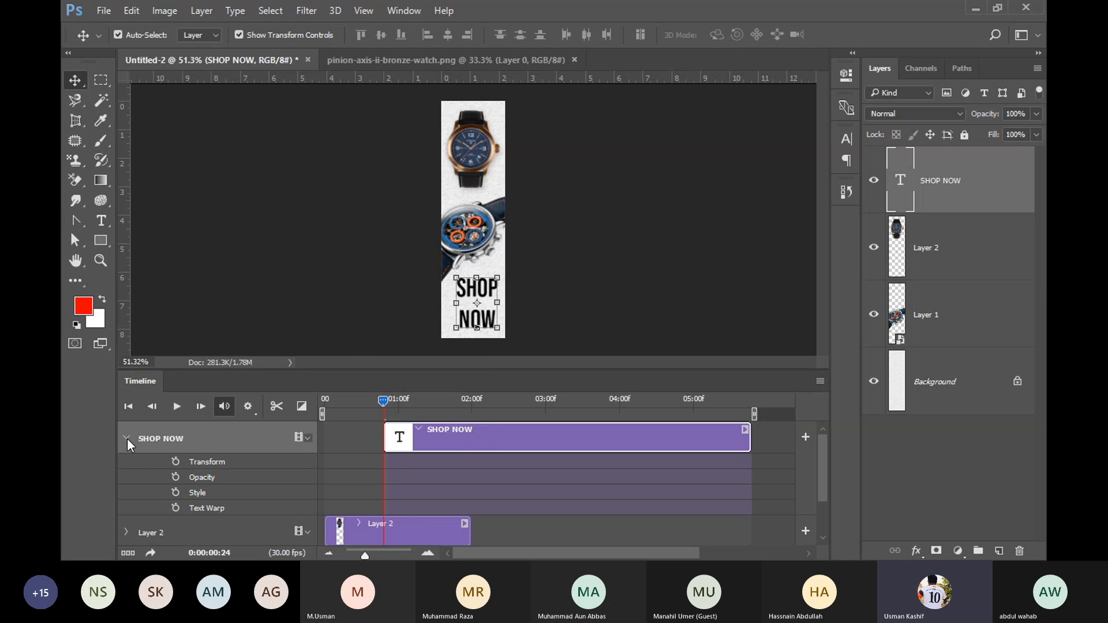
{"action": "left_click", "coordinate": [175, 461]}
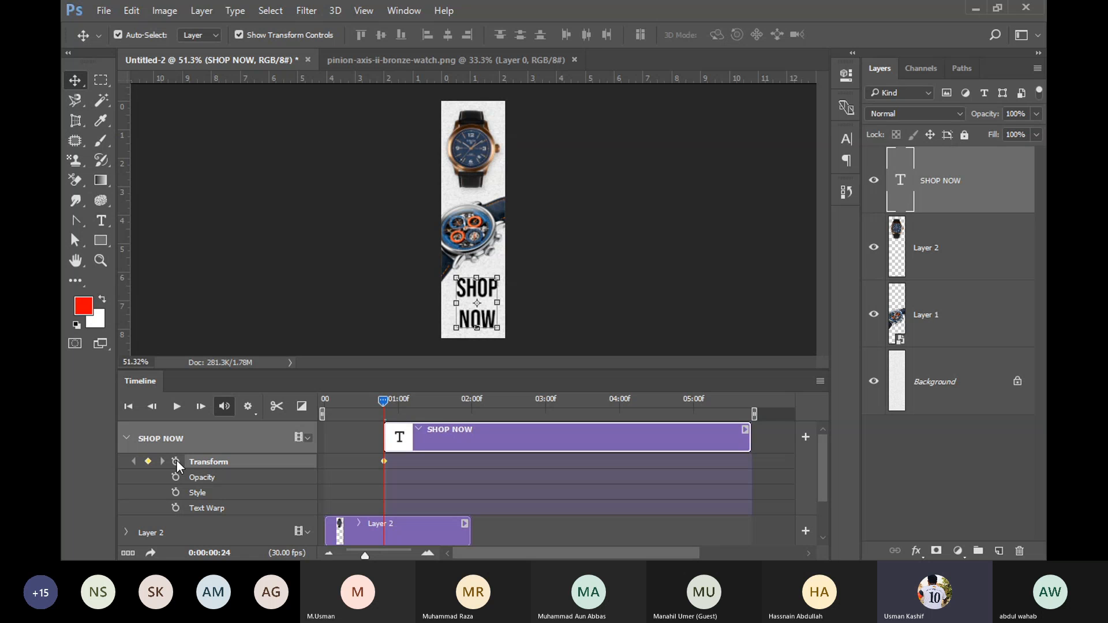
{"action": "left_click_drag", "start_coordinate": [490, 322], "coordinate": [541, 320]}
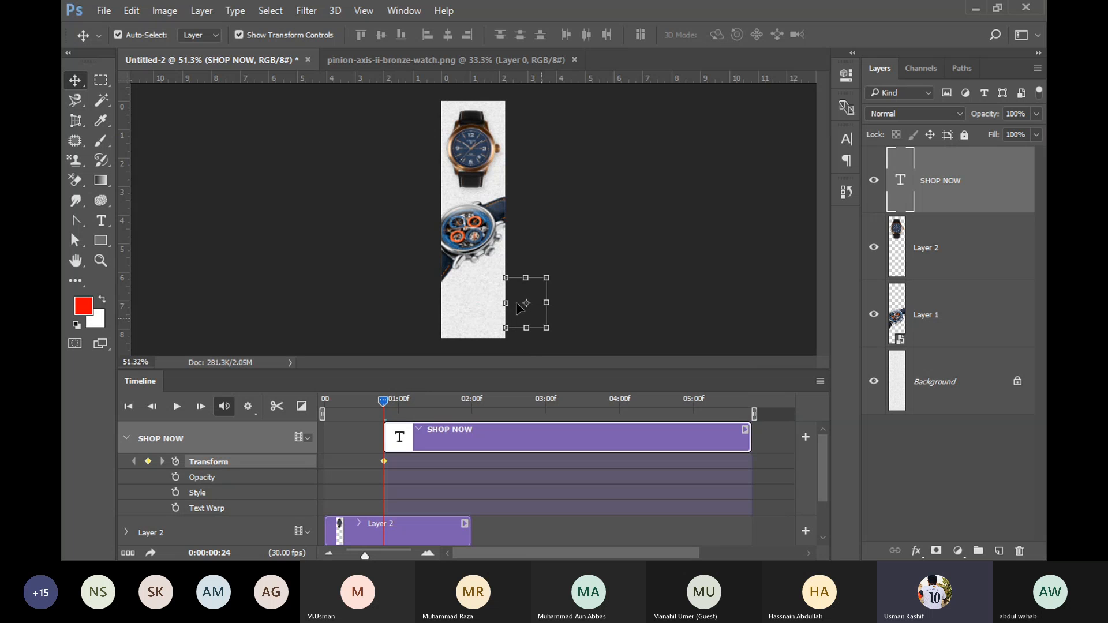
Add a Transform keyframe to the SHOP NOW layer at 0:00:01:03 with the text moved left into the banner, below the watches
{"action": "left_click_drag", "start_coordinate": [381, 407], "coordinate": [407, 408]}
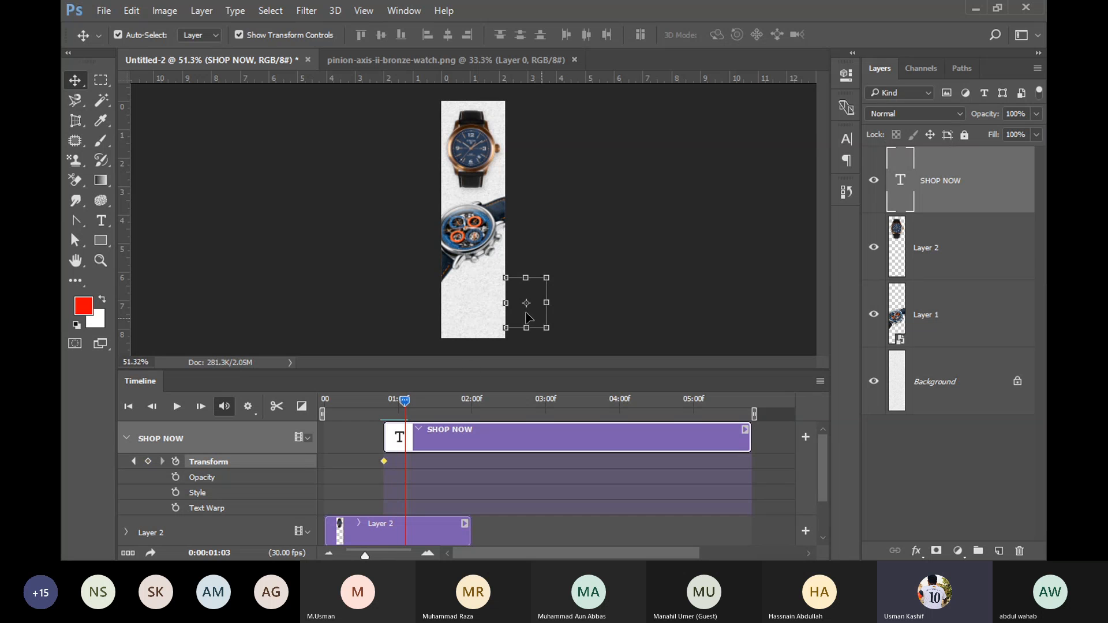
{"action": "left_click", "coordinate": [546, 327]}
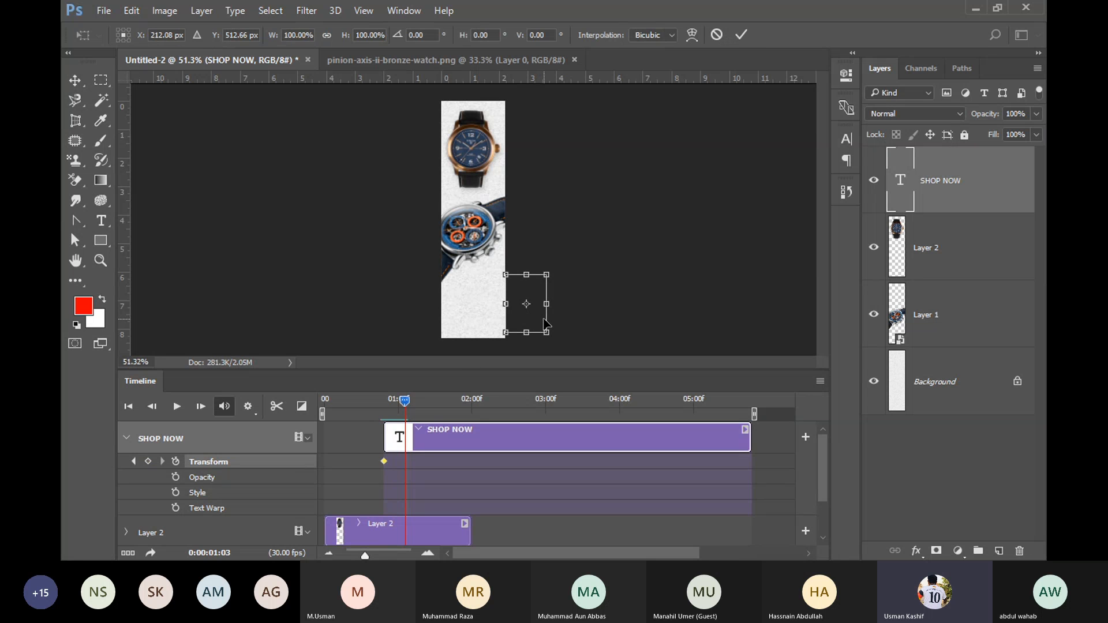
{"action": "left_click_drag", "start_coordinate": [546, 325], "coordinate": [533, 325]}
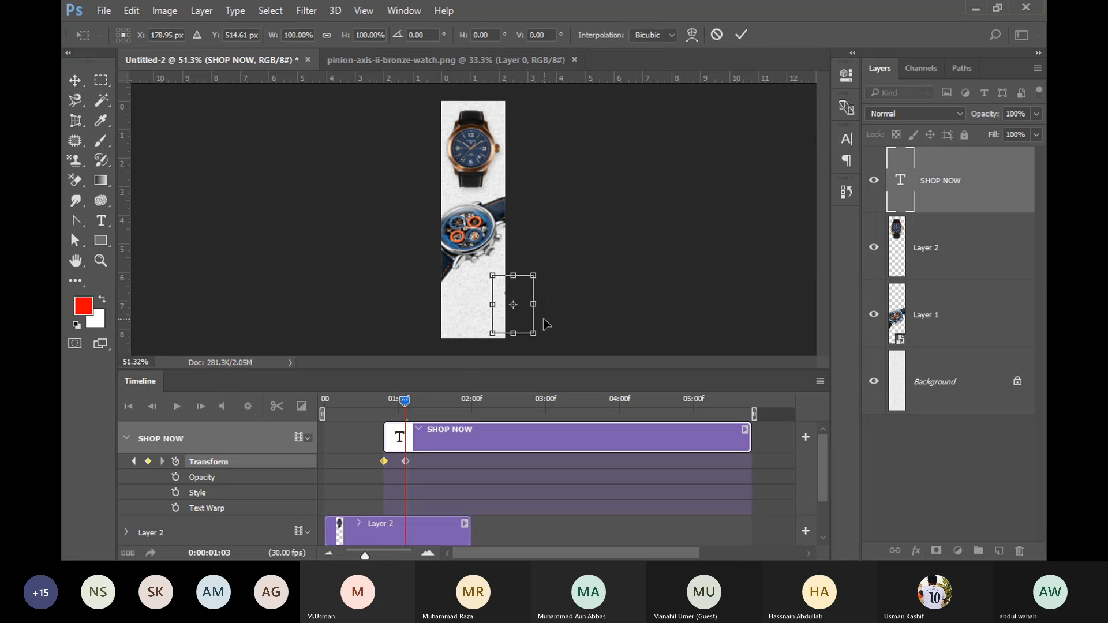
{"action": "key", "text": "Left"}
{"action": "key", "text": "Left"}
{"action": "key", "text": "Left"}
{"action": "key", "text": "Left"}
{"action": "key", "text": "Left"}
{"action": "key", "text": "Left"}
{"action": "key", "text": "Left"}
{"action": "key", "text": "Left"}
{"action": "key", "text": "Left"}
{"action": "key", "text": "Left"}
{"action": "key", "text": "Left"}
{"action": "key", "text": "Left"}
{"action": "key", "text": "Left"}
{"action": "key", "text": "Left"}
{"action": "key", "text": "Left"}
{"action": "key", "text": "Left"}
{"action": "key", "text": "Left"}
{"action": "key", "text": "Left"}
{"action": "key", "text": "Left"}
{"action": "key", "text": "Left"}
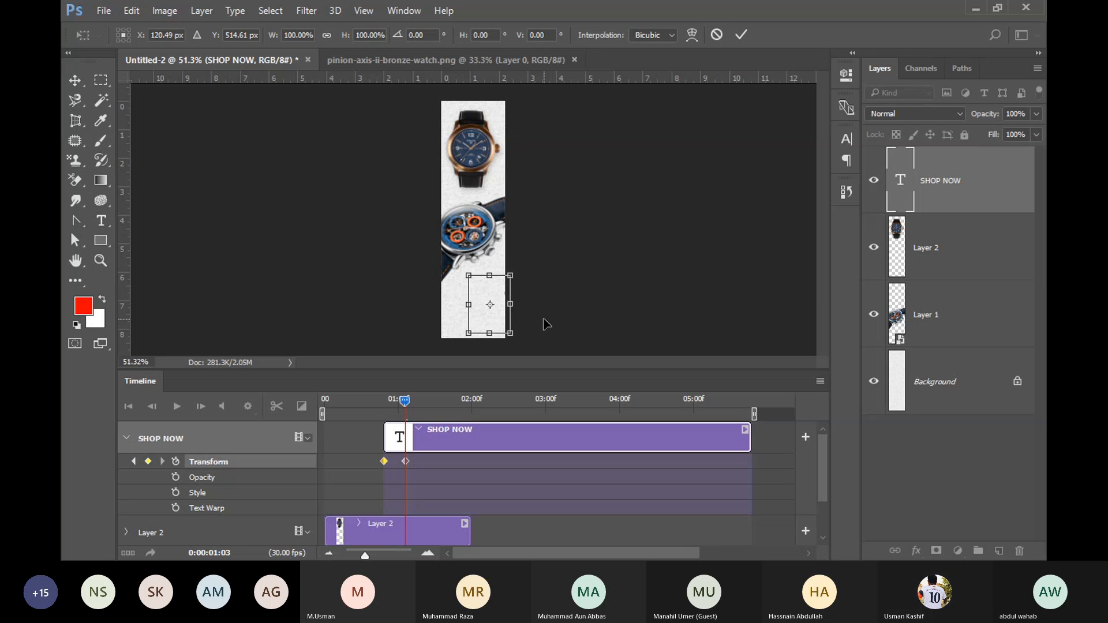
{"action": "key", "text": "Left"}
{"action": "key", "text": "Left"}
{"action": "key", "text": "Left"}
{"action": "key", "text": "Left"}
{"action": "key", "text": "Left"}
{"action": "key", "text": "Left"}
{"action": "key", "text": "Left"}
{"action": "key", "text": "Left"}
{"action": "key", "text": "Left"}
{"action": "key", "text": "Left"}
{"action": "key", "text": "Left"}
{"action": "key", "text": "Left"}
{"action": "key", "text": "Left"}
{"action": "key", "text": "Left"}
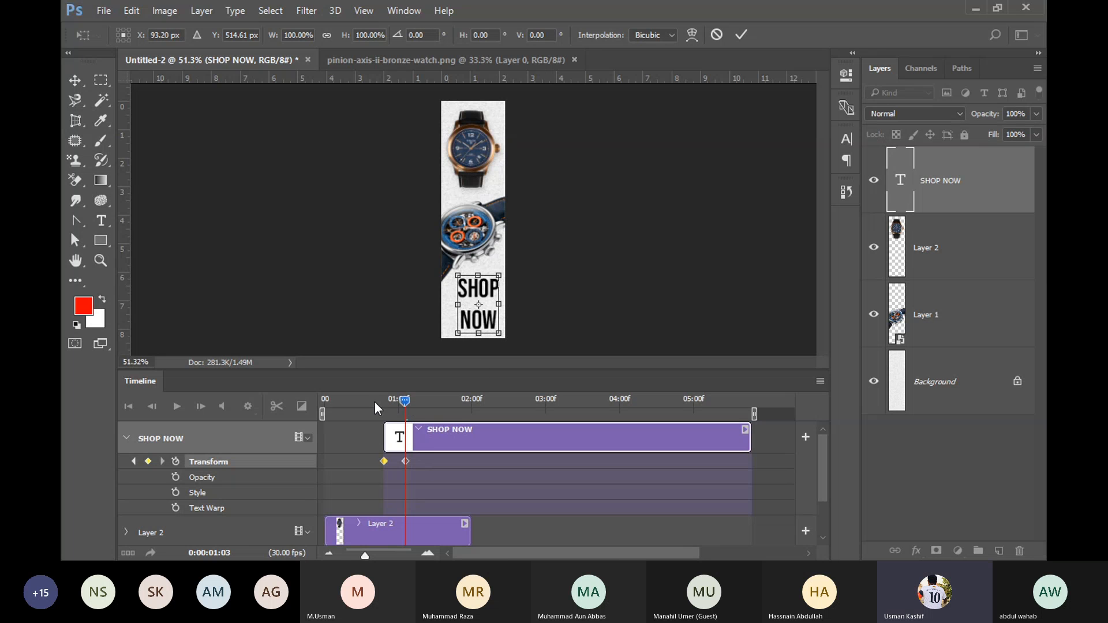
{"action": "key", "text": "Return"}
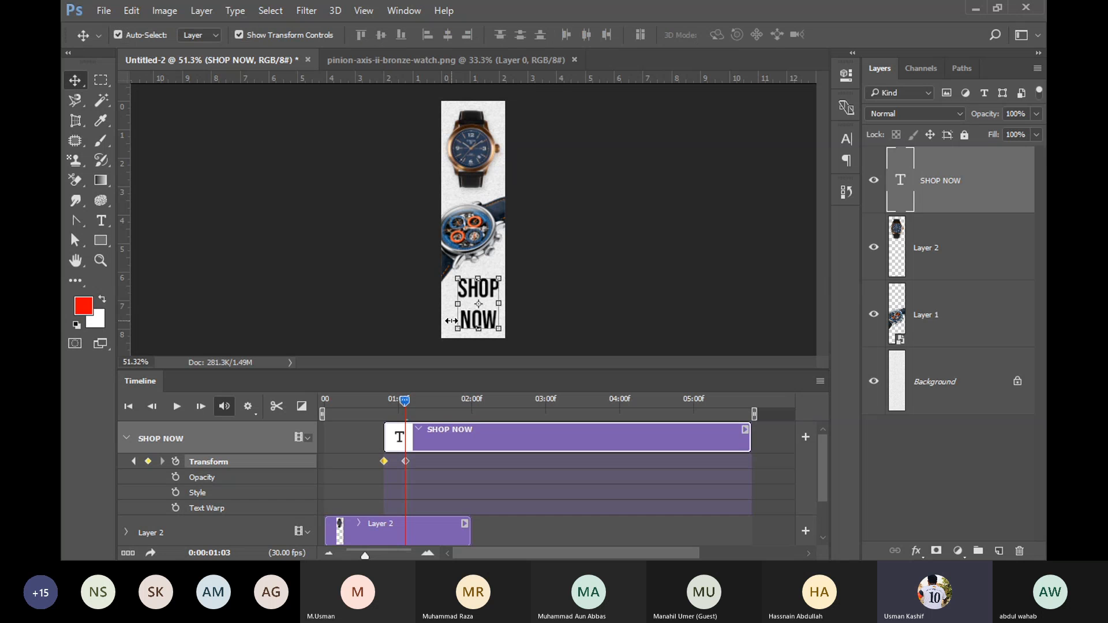
Shift the second SHOP NOW Transform keyframe back to about 01:00f and play the animation from the start
{"action": "mouse_move", "coordinate": [406, 403]}
{"action": "left_mouse_down"}
{"action": "mouse_move", "coordinate": [321, 403]}
{"action": "mouse_move", "coordinate": [407, 403]}
{"action": "left_mouse_up"}
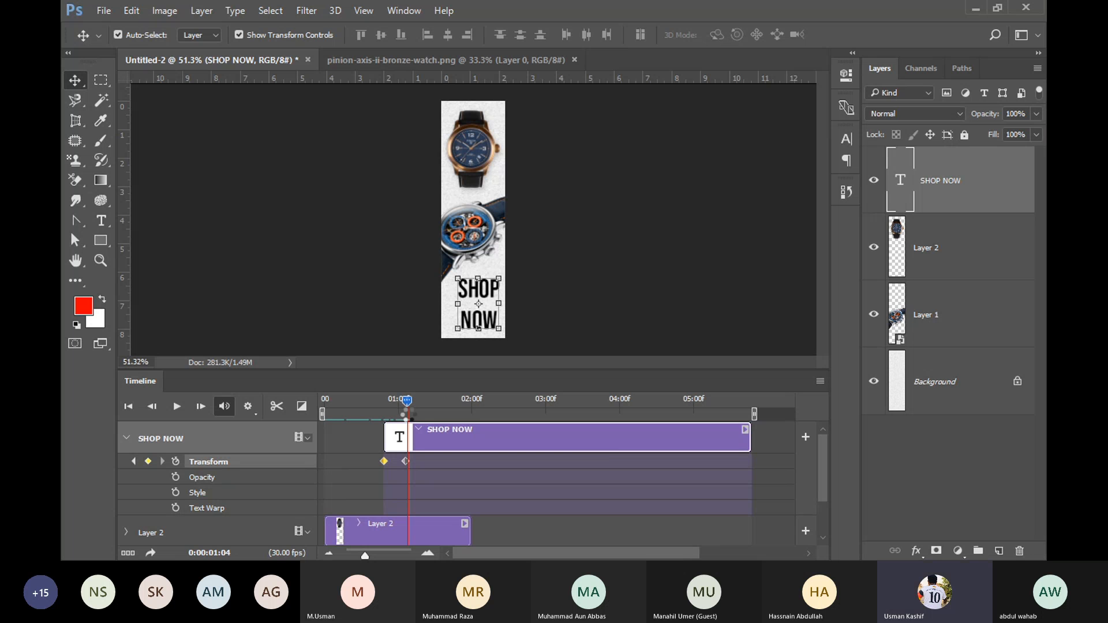
{"action": "left_click_drag", "start_coordinate": [405, 462], "coordinate": [399, 473]}
{"action": "left_click_drag", "start_coordinate": [410, 403], "coordinate": [321, 401]}
{"action": "left_click", "coordinate": [171, 408]}
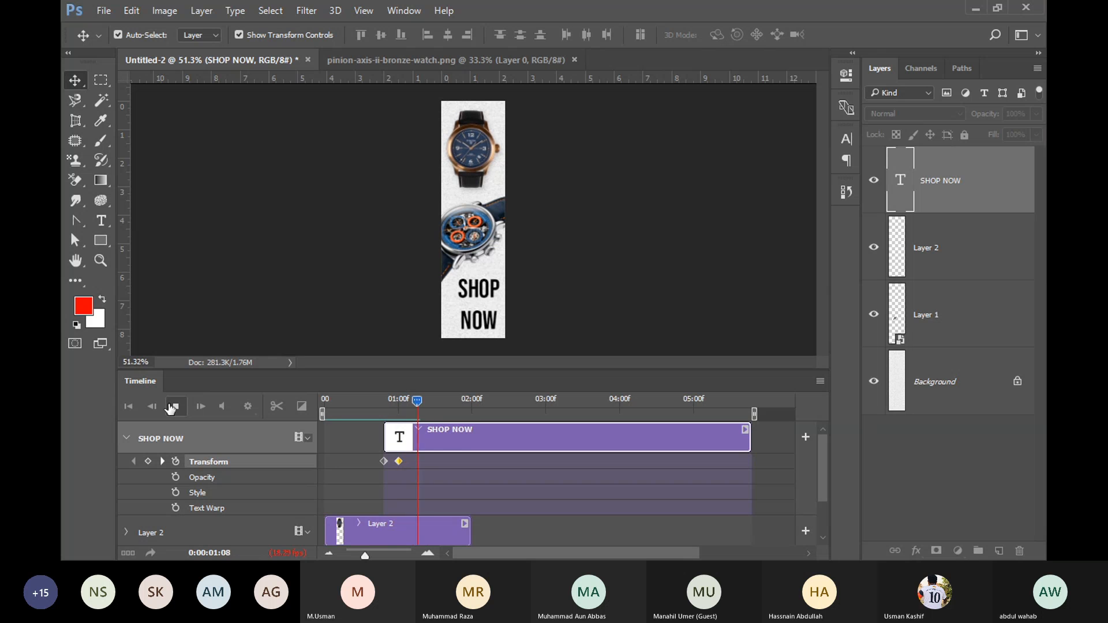
{"action": "left_click", "coordinate": [173, 408]}
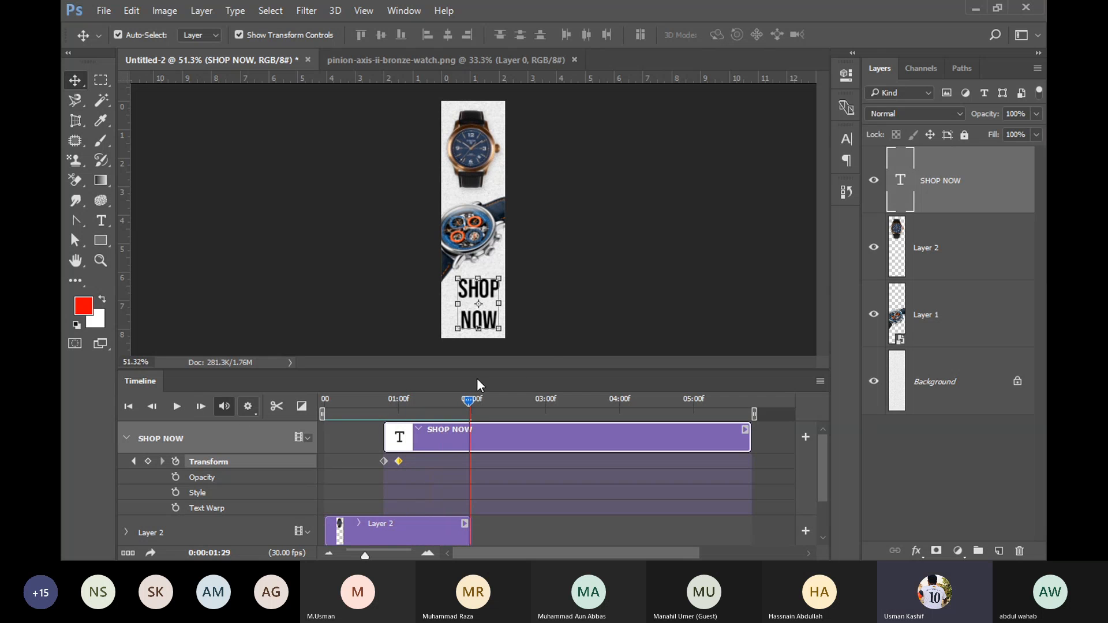
{"action": "left_click", "coordinate": [546, 259]}
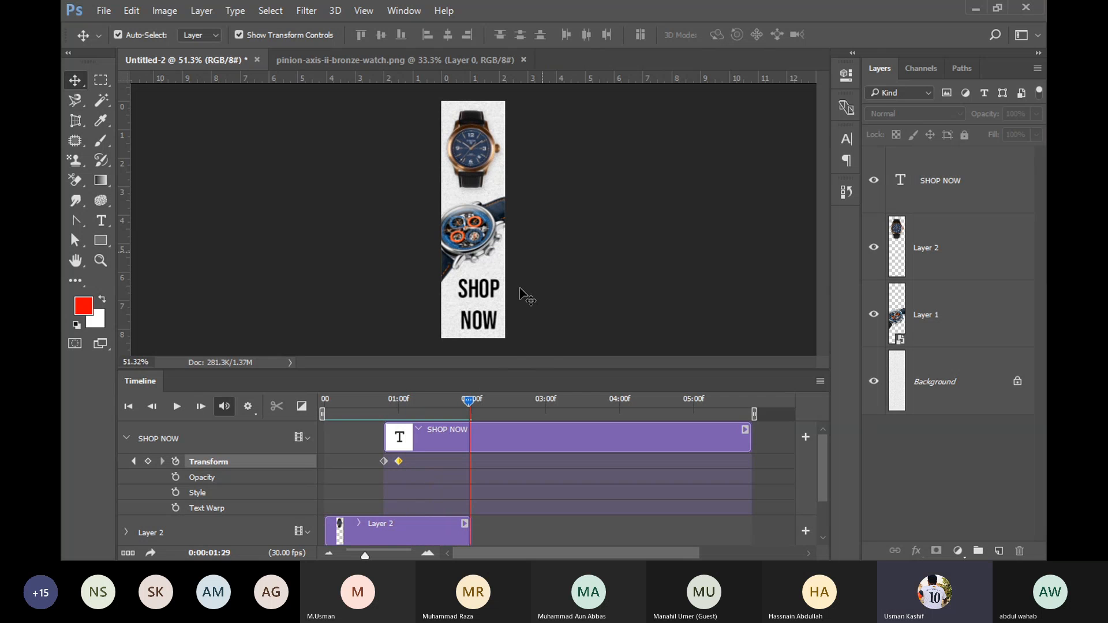
{"action": "scroll", "coordinate": [473, 401], "scroll_direction": "down", "scroll_amount": 4}
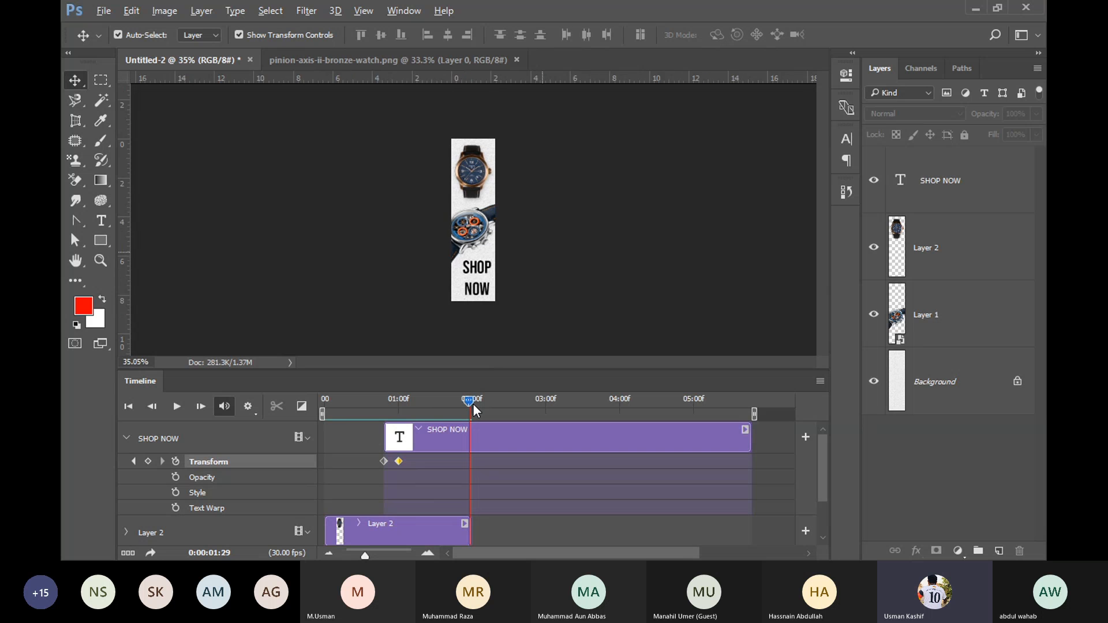
{"action": "scroll", "coordinate": [473, 404], "scroll_direction": "up", "scroll_amount": 4}
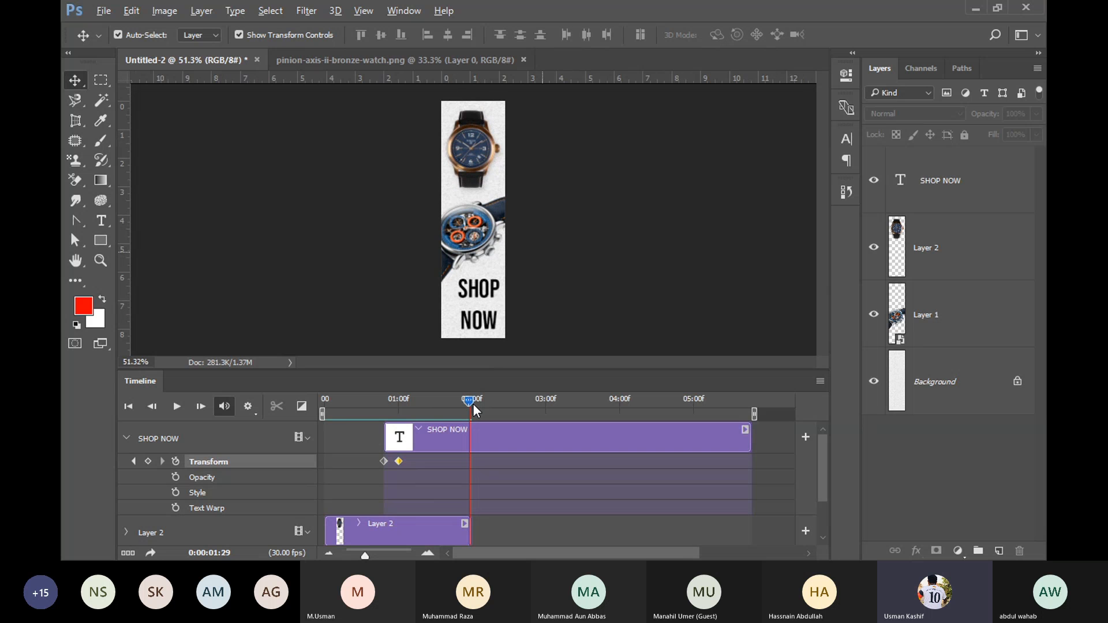
Trim the end of the SHOP NOW clip on the timeline to just after its second Transform keyframe
{"action": "left_click", "coordinate": [448, 430]}
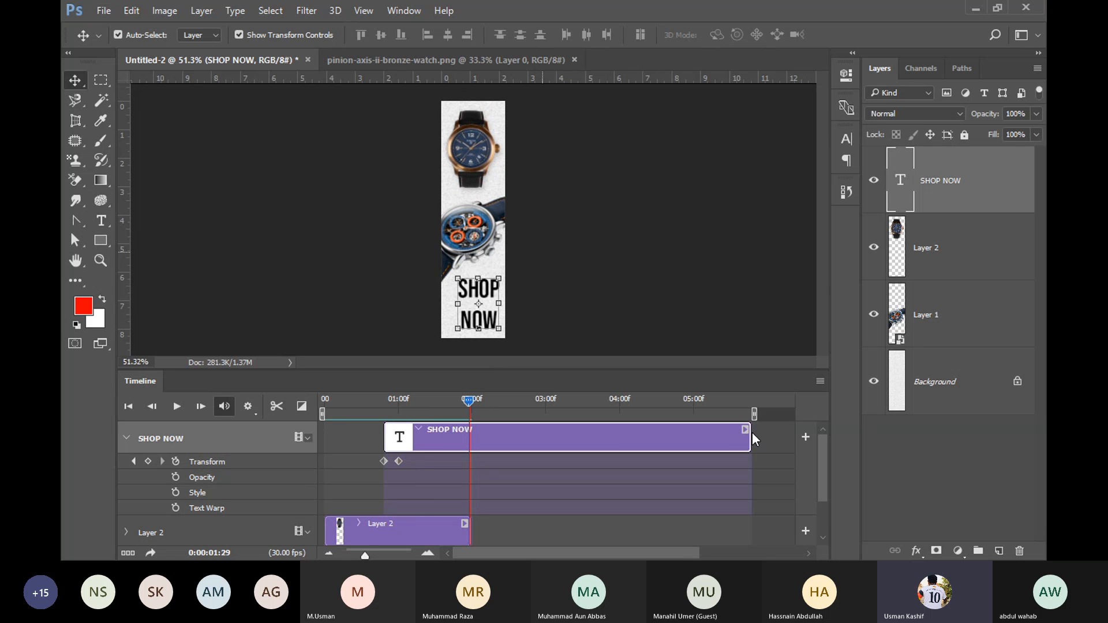
{"action": "left_click_drag", "start_coordinate": [750, 438], "coordinate": [423, 442]}
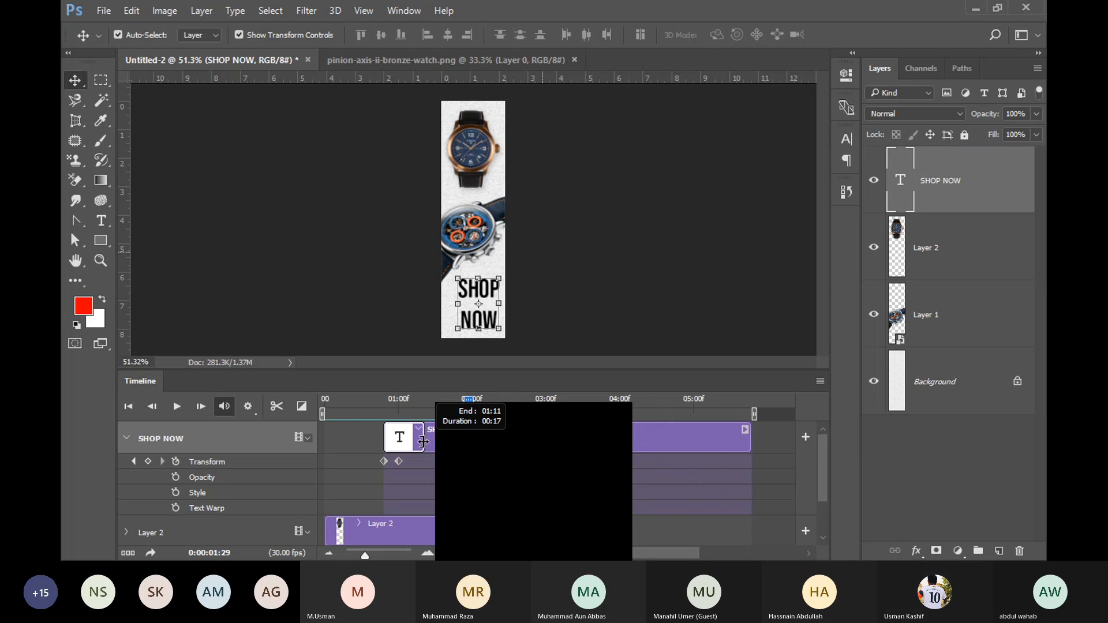
{"action": "left_click_drag", "start_coordinate": [423, 442], "coordinate": [414, 443]}
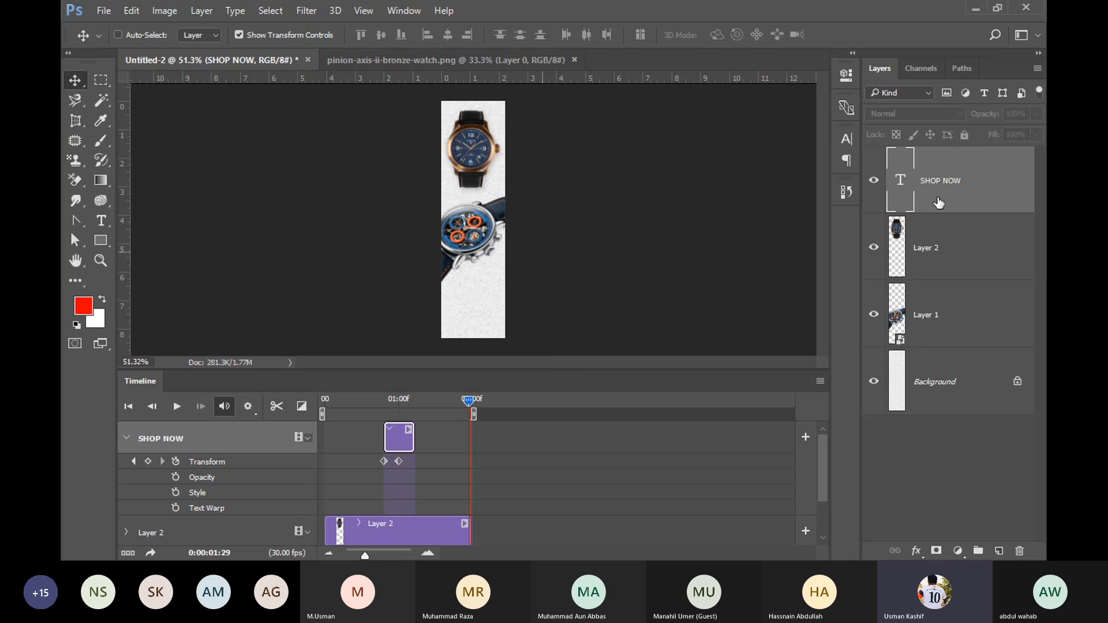
Duplicate the SHOP NOW clip directly after the original on the same track and trim the copy to about the same length
{"action": "key", "text": "ctrl+j"}
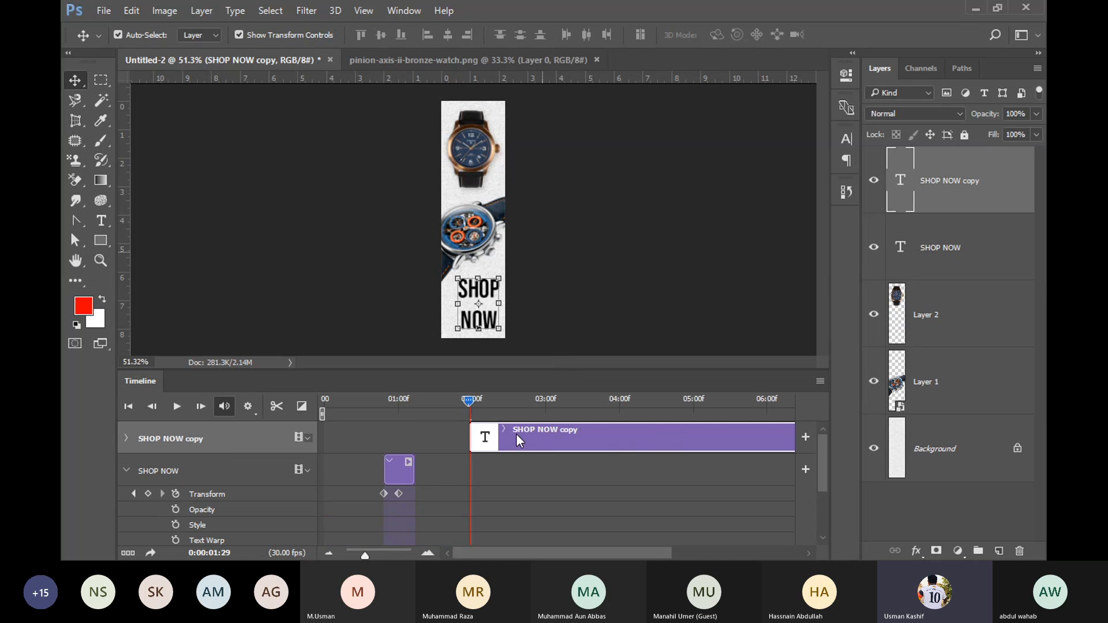
{"action": "left_click_drag", "start_coordinate": [516, 434], "coordinate": [463, 468]}
{"action": "left_click_drag", "start_coordinate": [505, 436], "coordinate": [476, 434]}
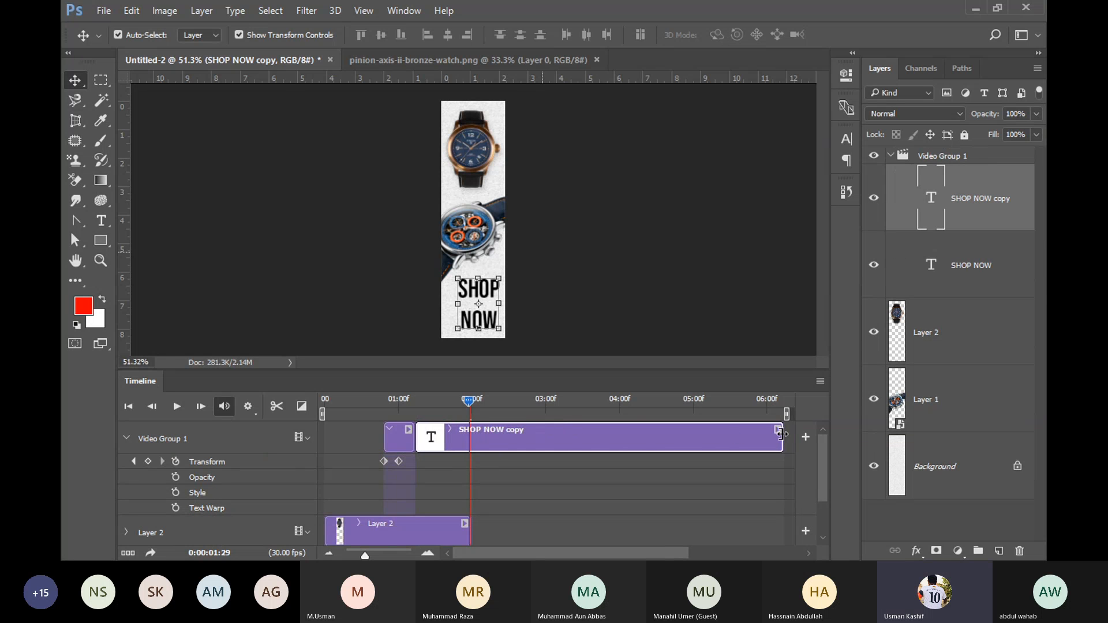
{"action": "left_click_drag", "start_coordinate": [782, 434], "coordinate": [443, 437]}
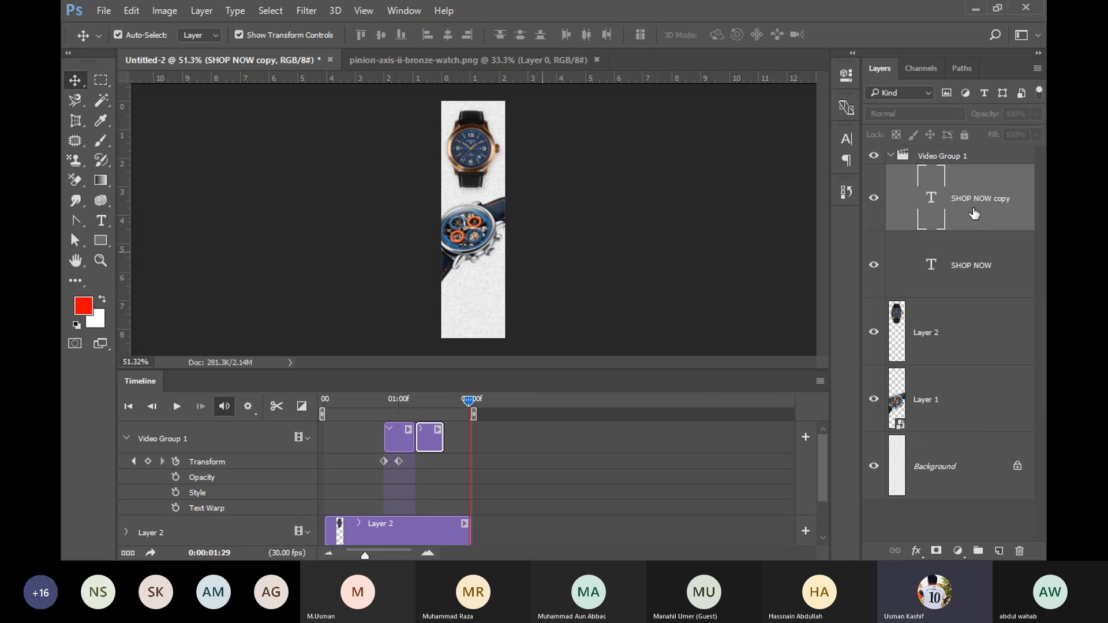
Duplicate the trimmed SHOP NOW copy as a third text clip following it on the same track
{"action": "key", "text": "ctrl+j"}
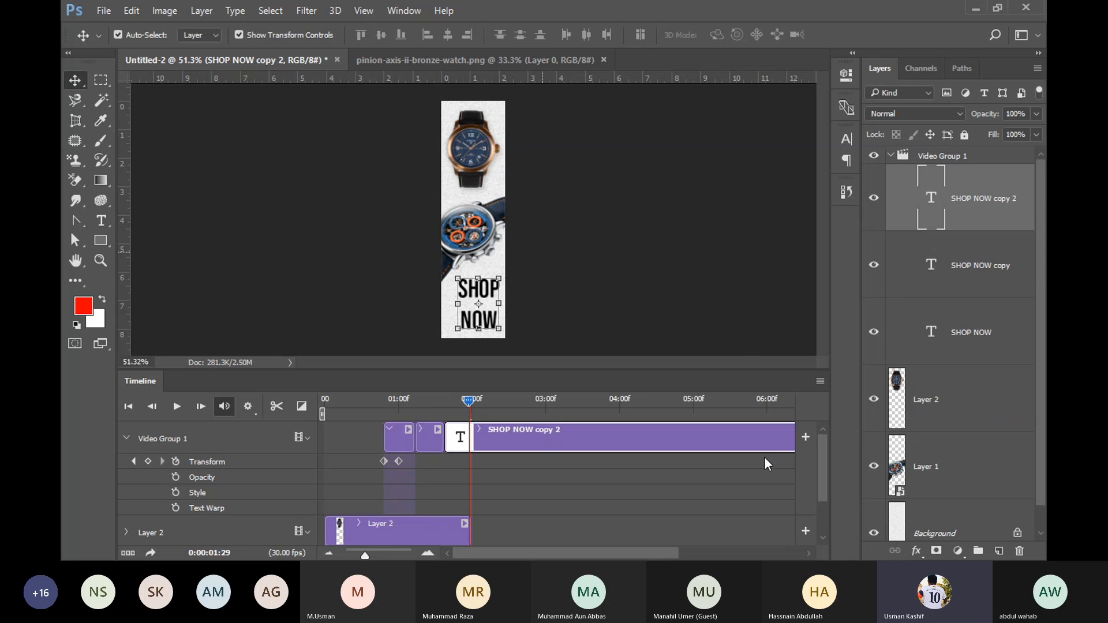
{"action": "left_click_drag", "start_coordinate": [598, 556], "coordinate": [635, 557]}
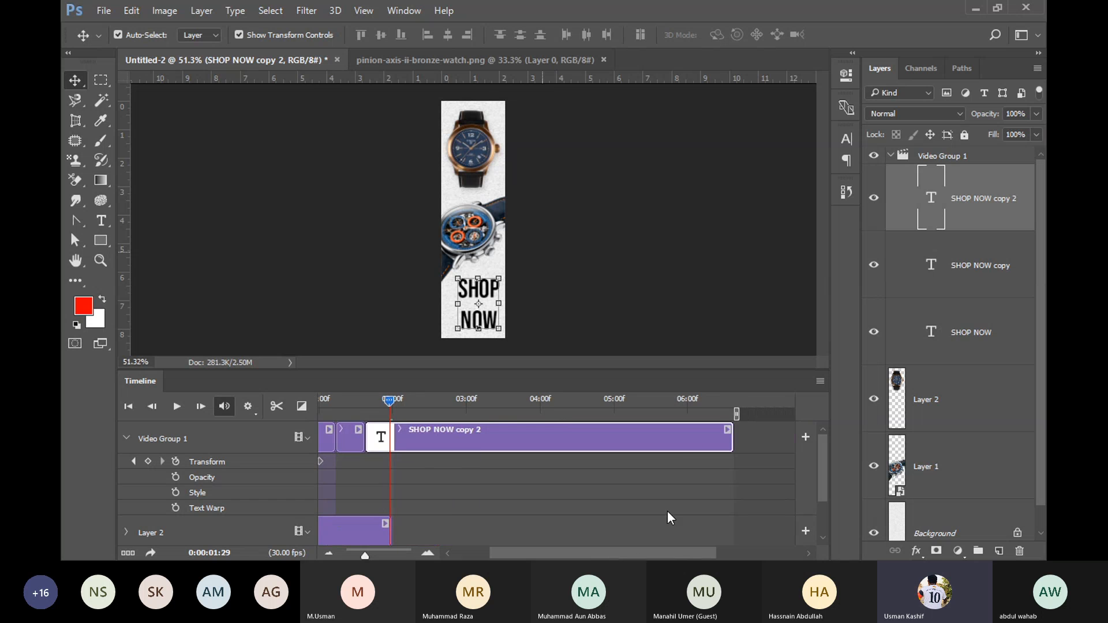
Trim the SHOP NOW copy 2 clip to end with Layer 2's clip and set the SHOP NOW copy text color to ff0000
{"action": "left_click_drag", "start_coordinate": [735, 434], "coordinate": [402, 460]}
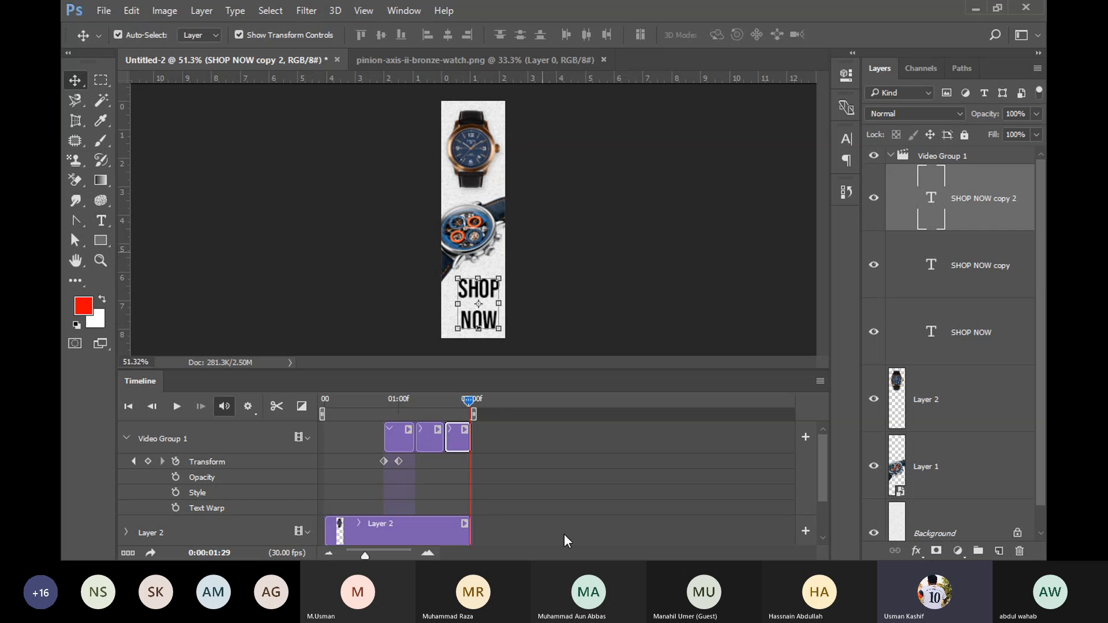
{"action": "left_click", "coordinate": [419, 445]}
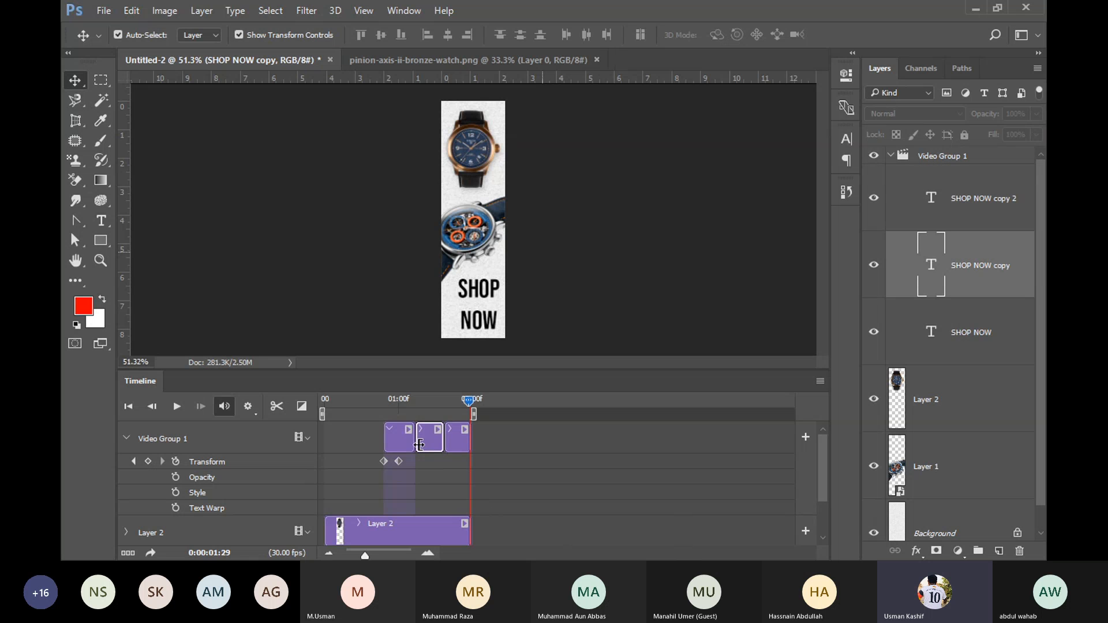
{"action": "left_click", "coordinate": [101, 220]}
{"action": "left_click", "coordinate": [600, 35]}
{"action": "type", "text": "ff0000"}
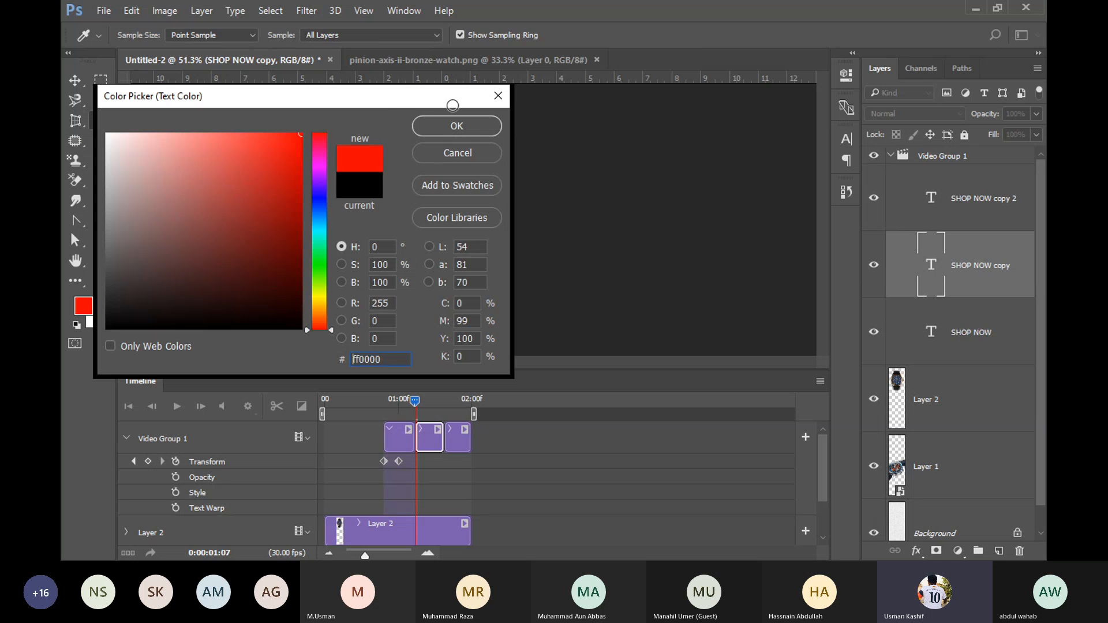
{"action": "left_click", "coordinate": [456, 126]}
Shorten the red SHOP NOW clip to end at 0:00:01:12 and trim the following black clip to a similar short length
{"action": "left_click_drag", "start_coordinate": [411, 416], "coordinate": [430, 441]}
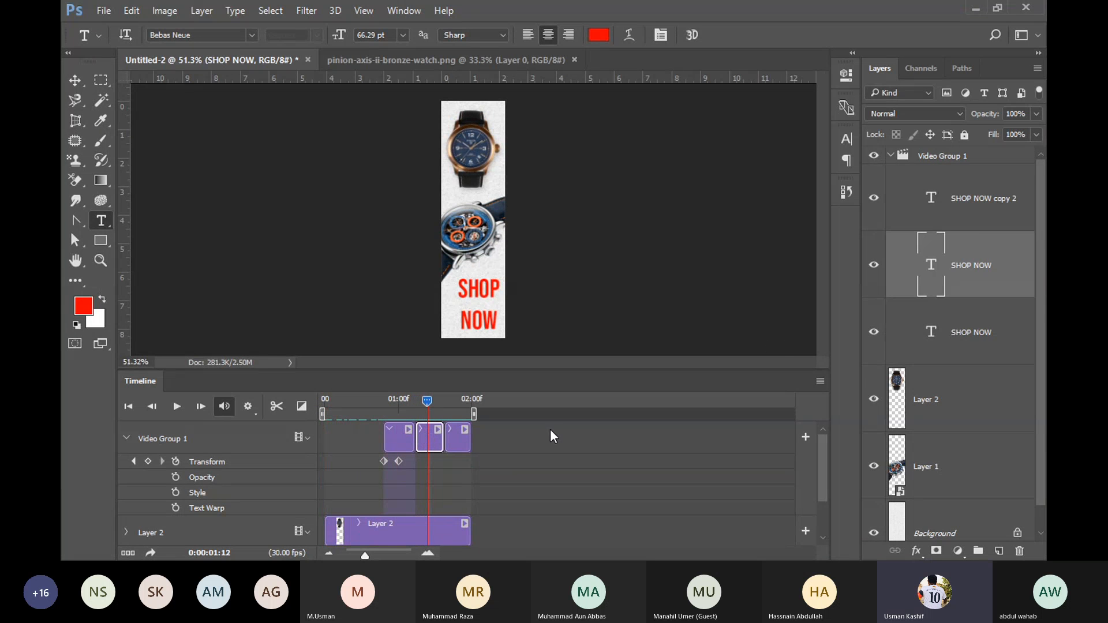
{"action": "left_click", "coordinate": [977, 218]}
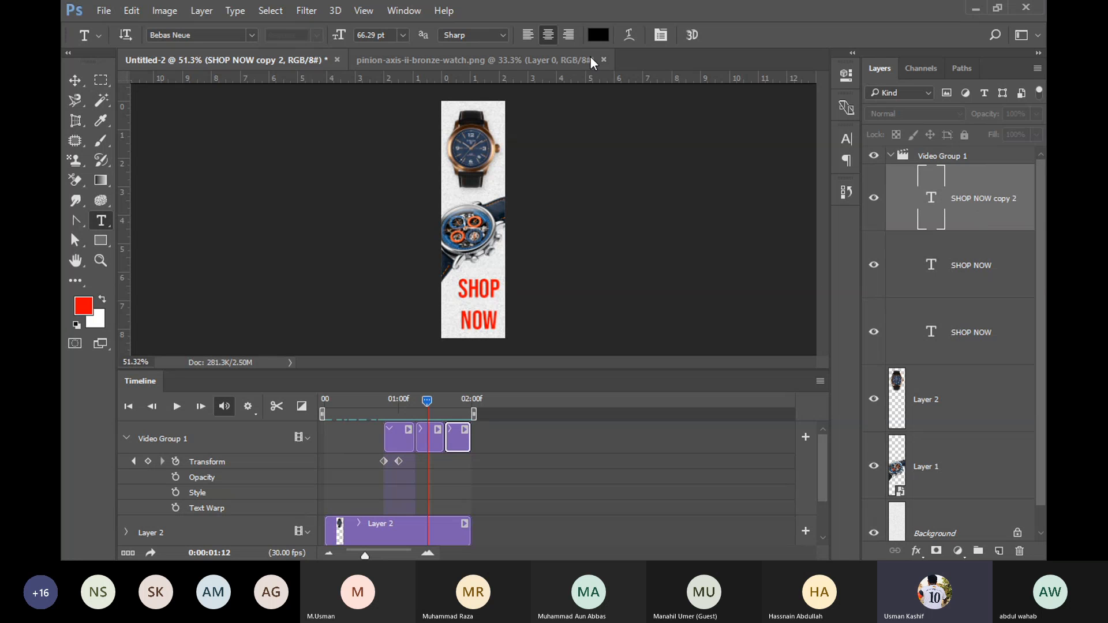
{"action": "left_click", "coordinate": [961, 277]}
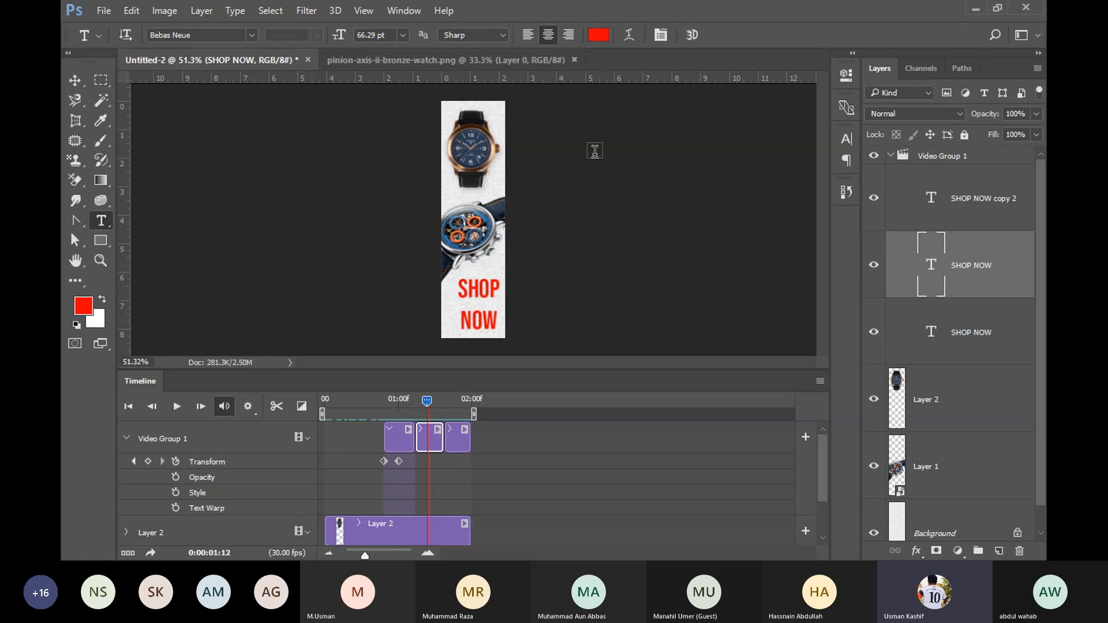
{"action": "mouse_move", "coordinate": [442, 441]}
{"action": "left_mouse_down"}
{"action": "mouse_move", "coordinate": [427, 440]}
{"action": "mouse_move", "coordinate": [438, 440]}
{"action": "left_mouse_up"}
{"action": "left_click", "coordinate": [445, 445]}
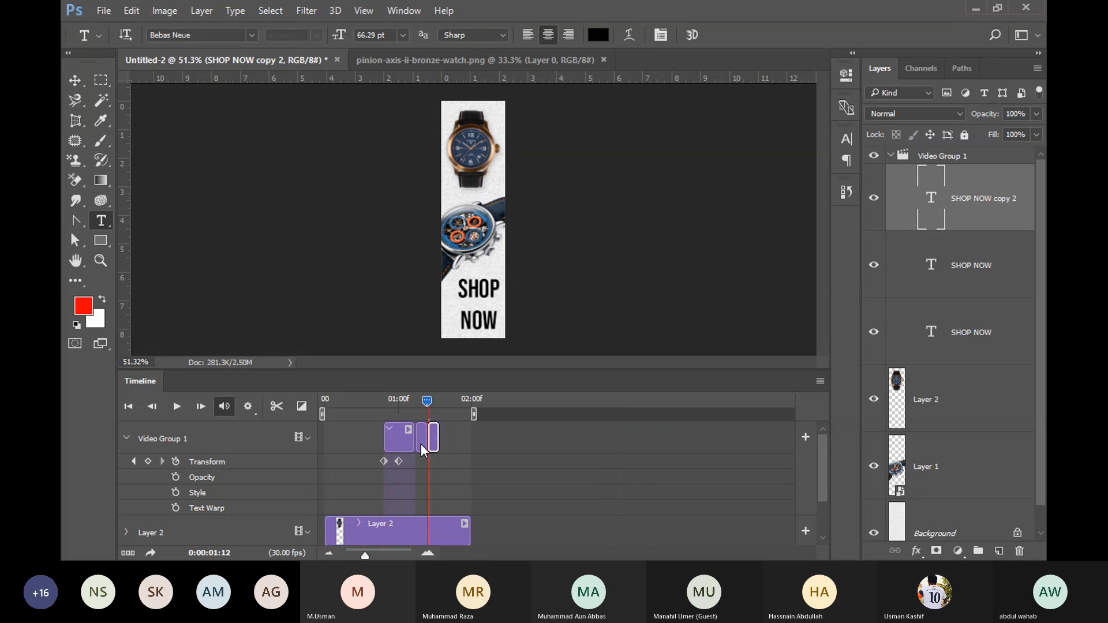
Duplicate the red SHOP NOW clip, trim the copy equally short and place it after the short black clip
{"action": "left_click", "coordinate": [421, 444]}
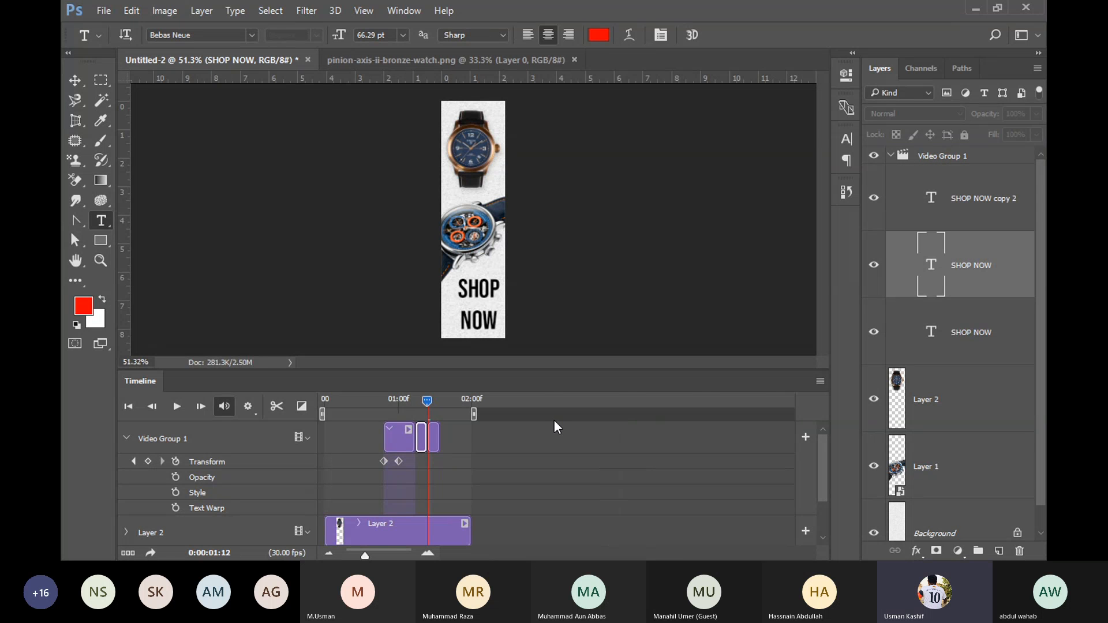
{"action": "key", "text": "ctrl+j"}
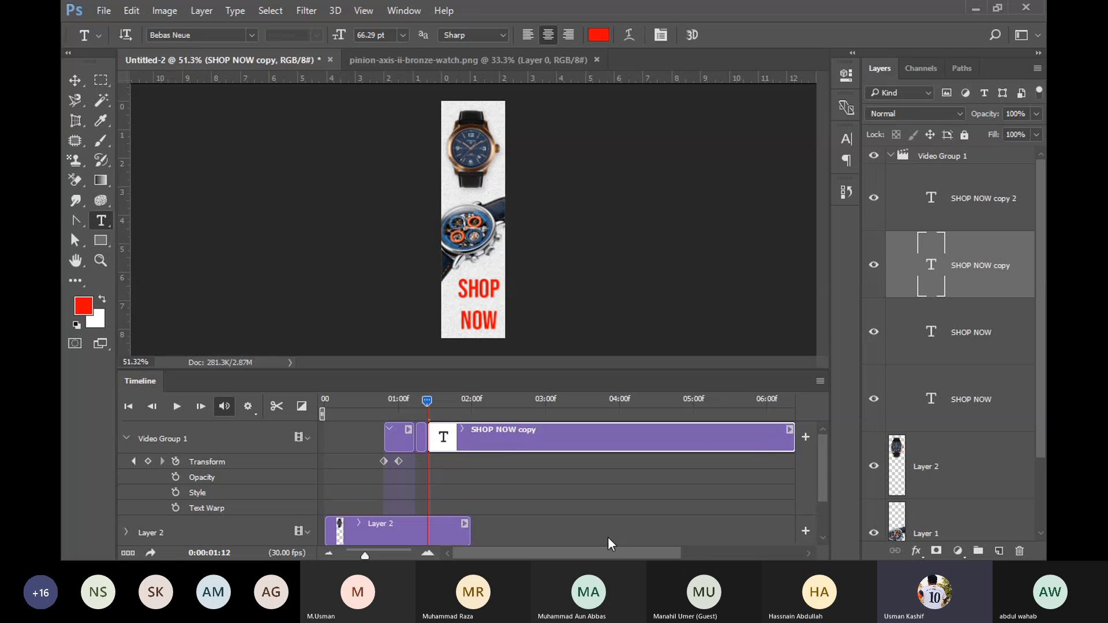
{"action": "left_click_drag", "start_coordinate": [792, 442], "coordinate": [461, 449]}
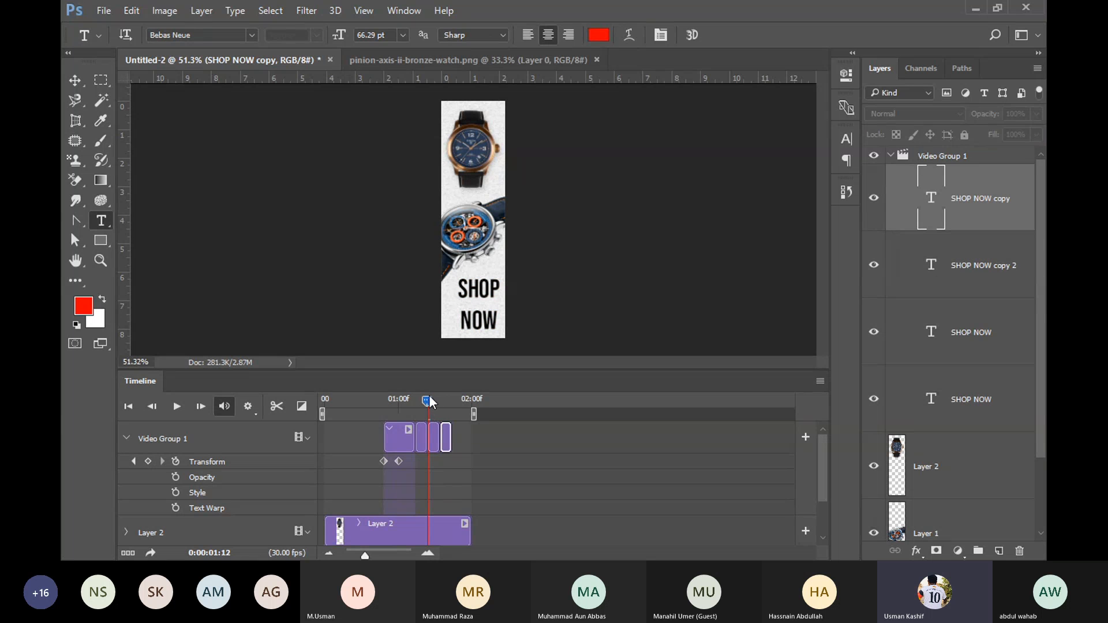
{"action": "left_click_drag", "start_coordinate": [428, 400], "coordinate": [450, 406]}
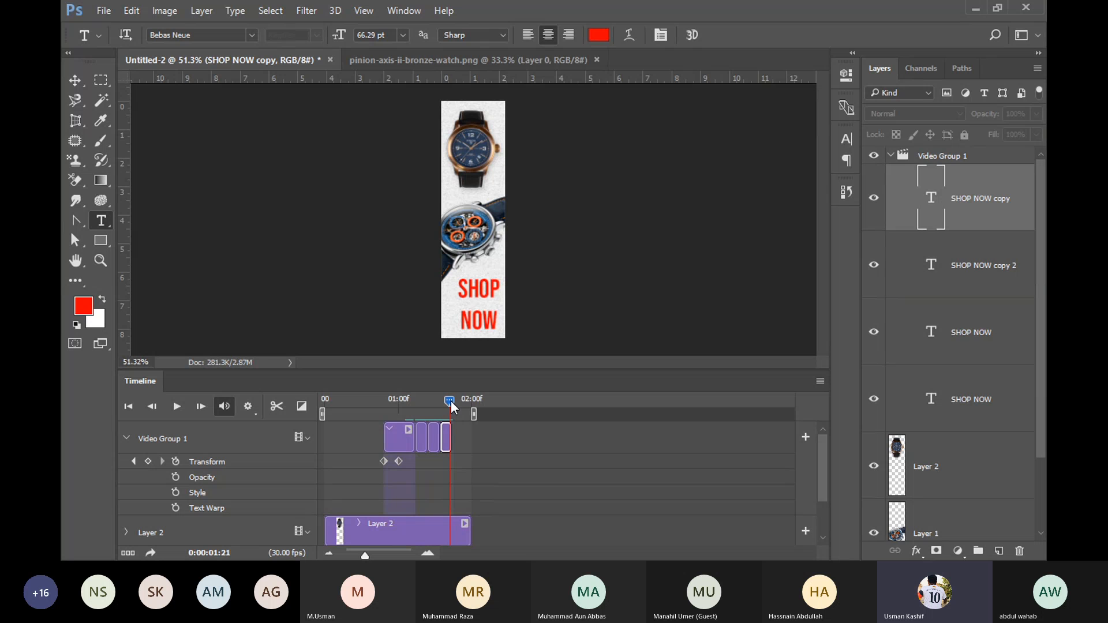
Duplicate the short black SHOP NOW clip, place the copy last in the video group and trim it to end with Layer 2's clip
{"action": "left_click", "coordinate": [434, 438]}
{"action": "right_click", "coordinate": [435, 436]}
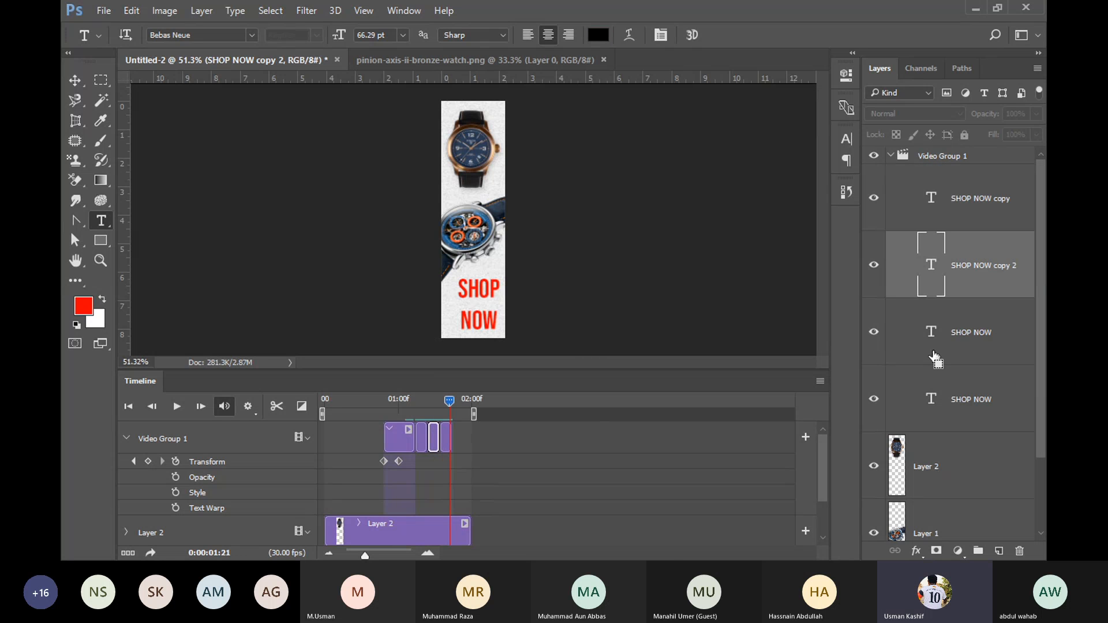
{"action": "key", "text": "ctrl+j"}
{"action": "left_click_drag", "start_coordinate": [593, 548], "coordinate": [630, 549]}
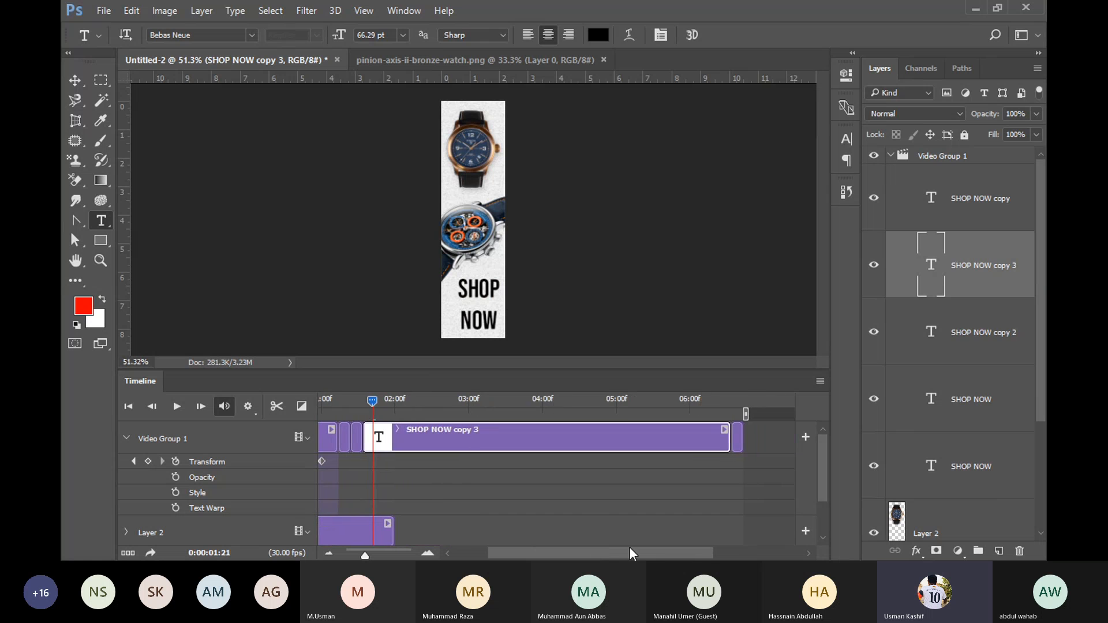
{"action": "left_click_drag", "start_coordinate": [730, 434], "coordinate": [471, 437]}
{"action": "key", "text": "alt"}
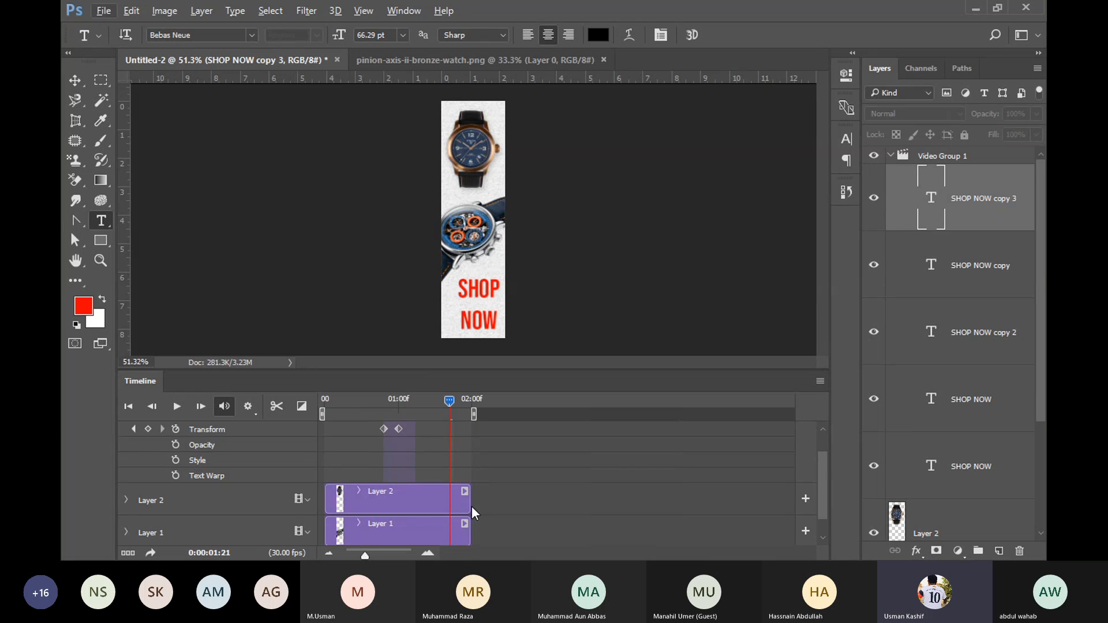
Mute the audio track and preview the animation from the start of the timeline
{"action": "scroll", "coordinate": [472, 507], "scroll_direction": "down", "scroll_amount": 2}
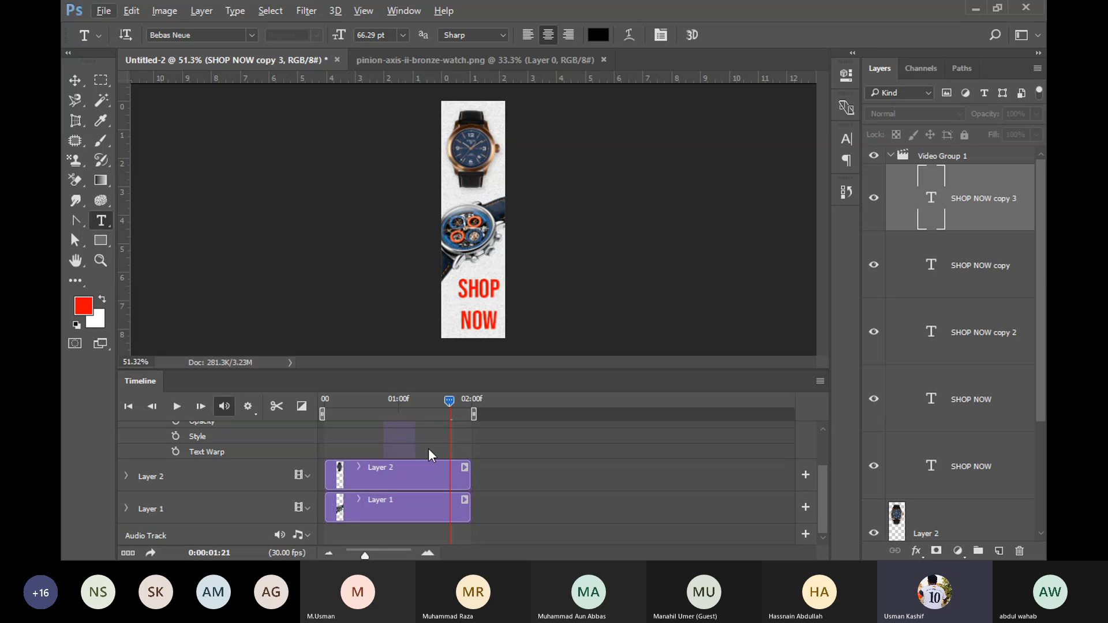
{"action": "left_click_drag", "start_coordinate": [449, 406], "coordinate": [260, 400]}
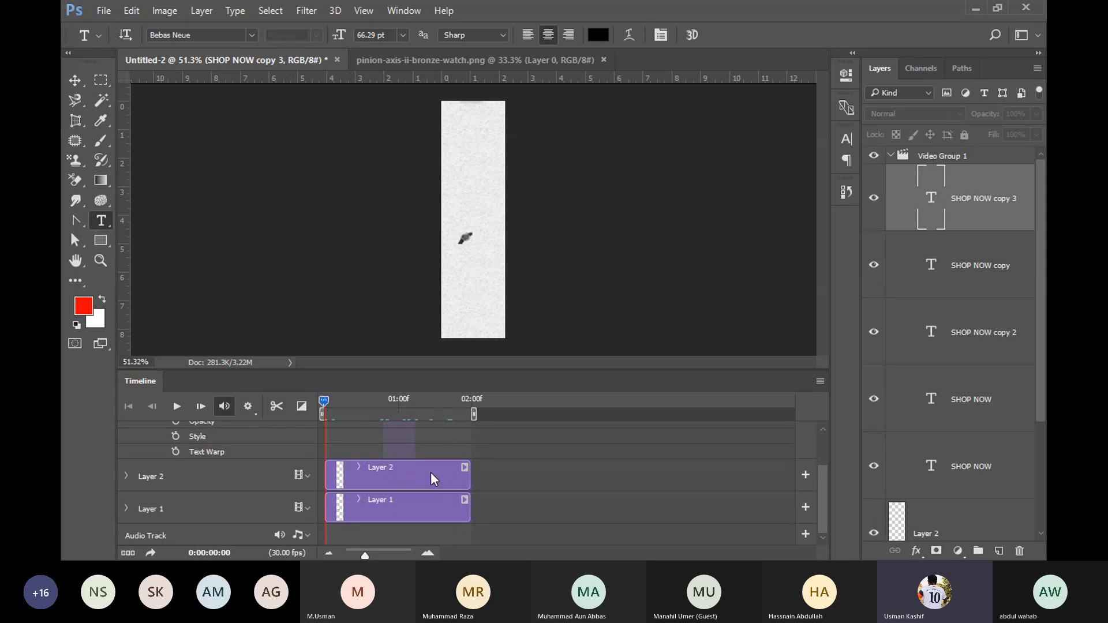
{"action": "left_click", "coordinate": [280, 535]}
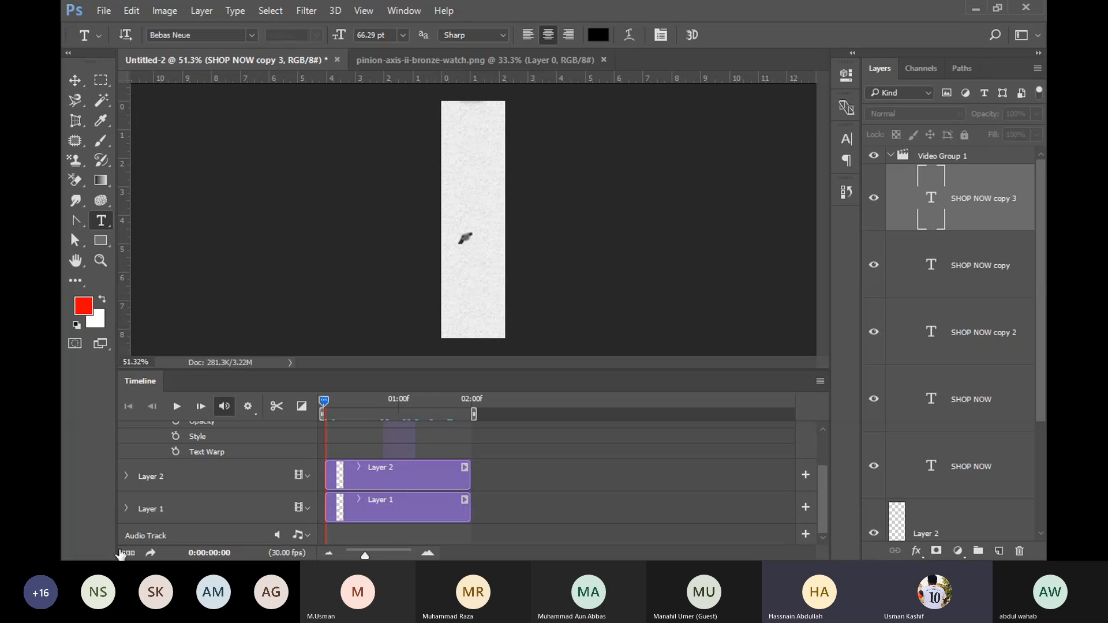
{"action": "left_click", "coordinate": [176, 407]}
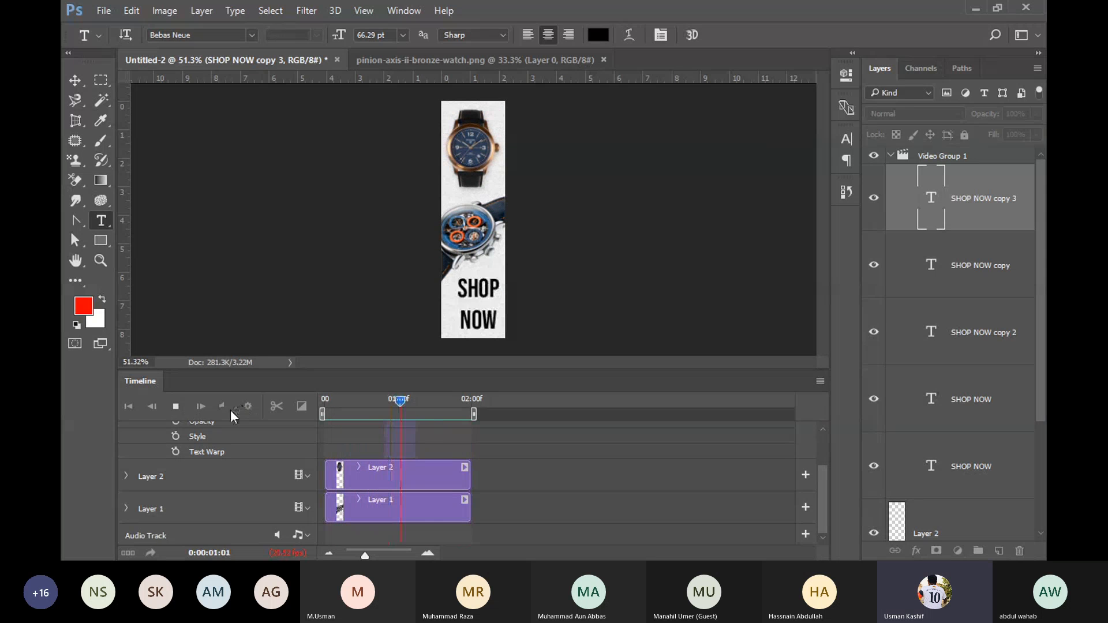
{"action": "left_click", "coordinate": [174, 407]}
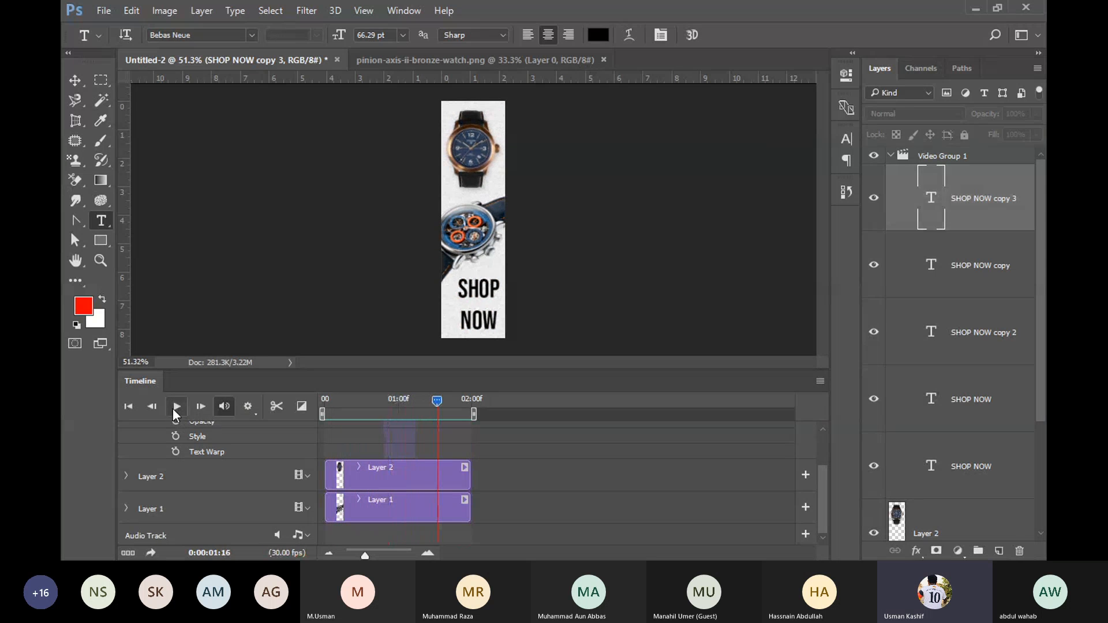
Turn off loop playback and play the animation through to its end
{"action": "left_click", "coordinate": [308, 535]}
{"action": "left_click", "coordinate": [308, 534]}
{"action": "left_click", "coordinate": [248, 407]}
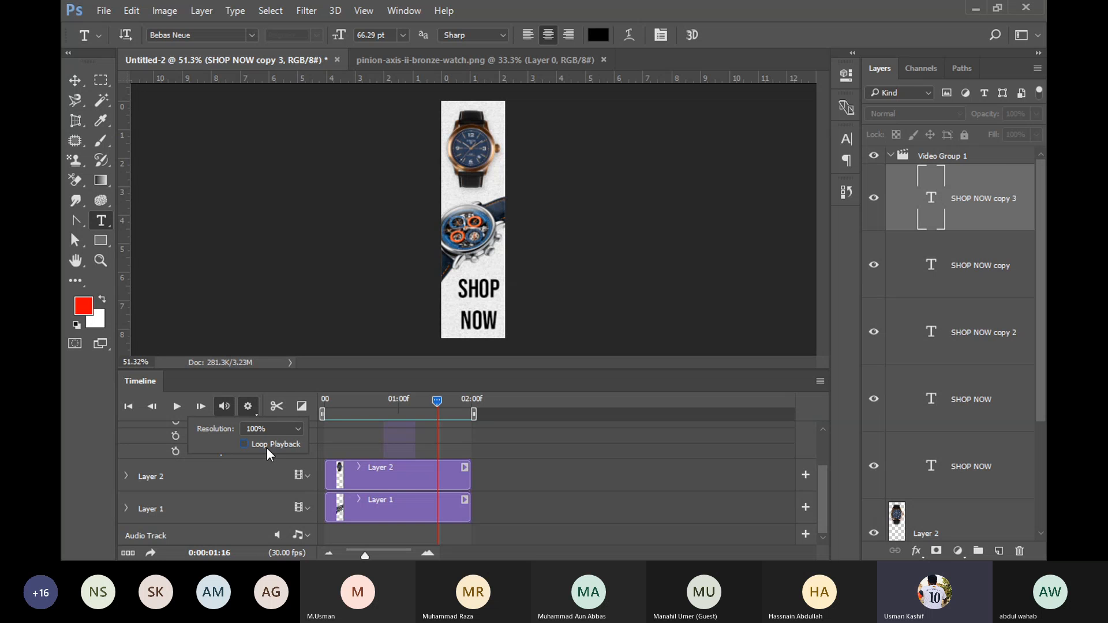
{"action": "left_click", "coordinate": [305, 303]}
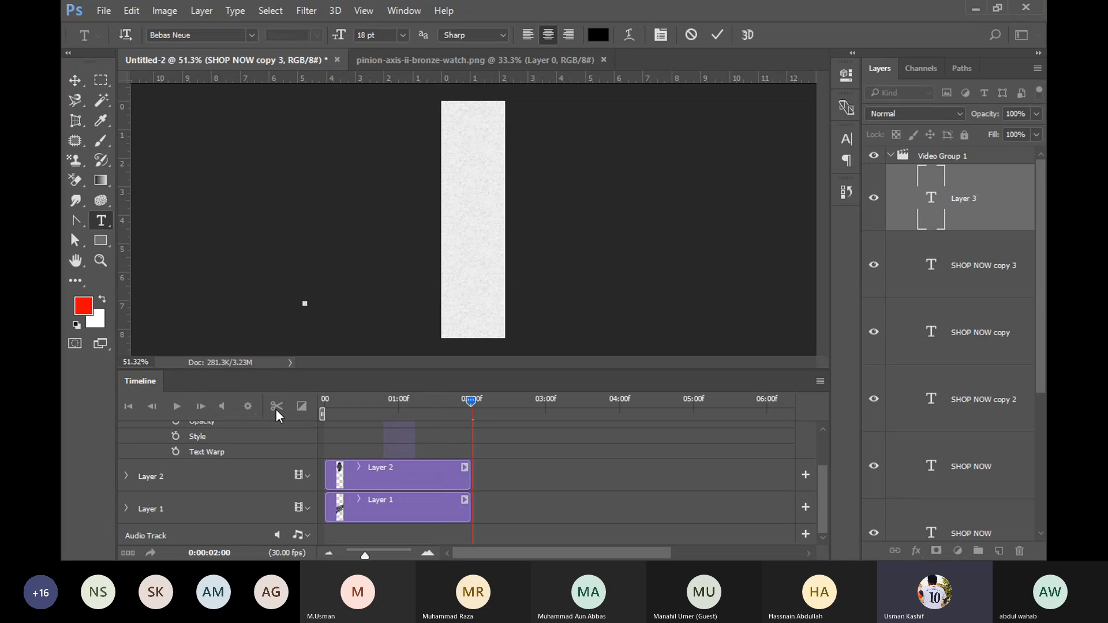
{"action": "key", "text": "Escape"}
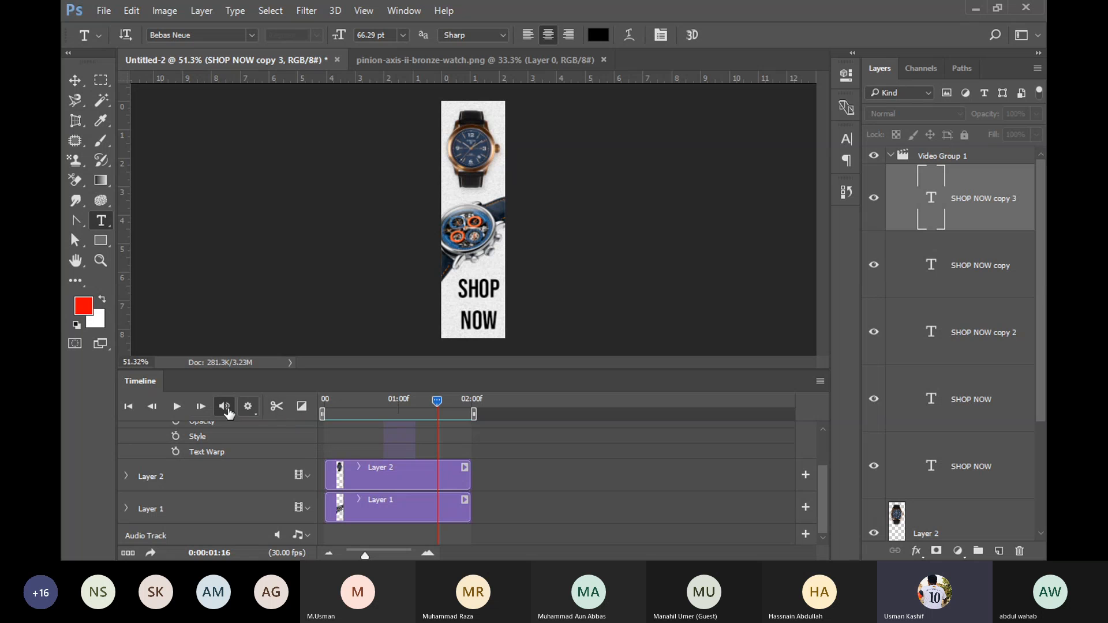
{"action": "left_click", "coordinate": [172, 404]}
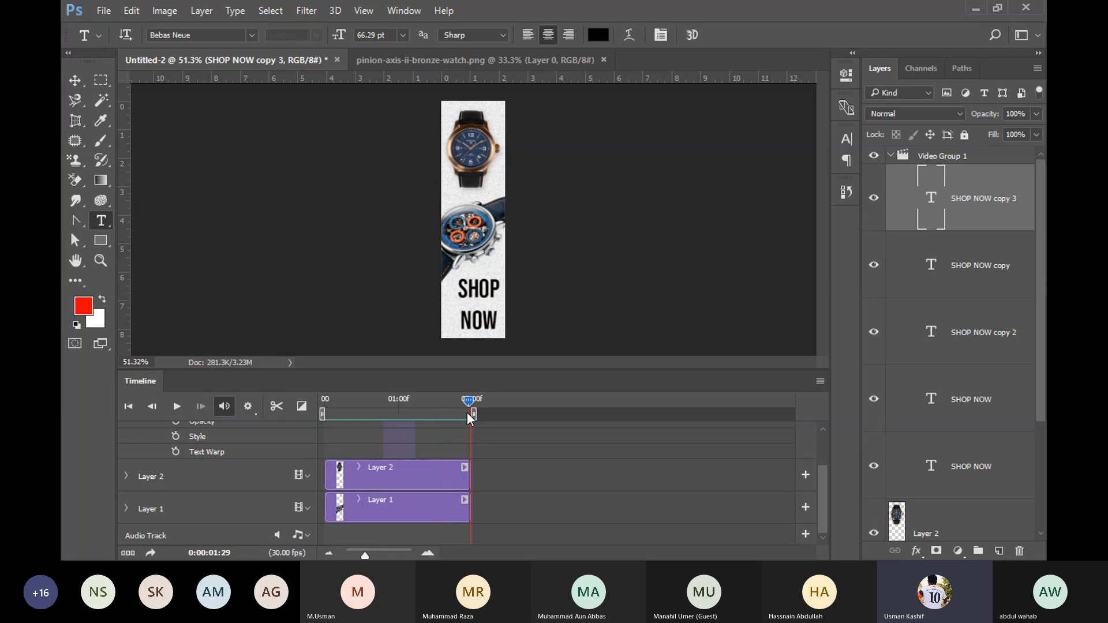
{"action": "left_click", "coordinate": [466, 404]}
{"action": "left_click", "coordinate": [177, 407]}
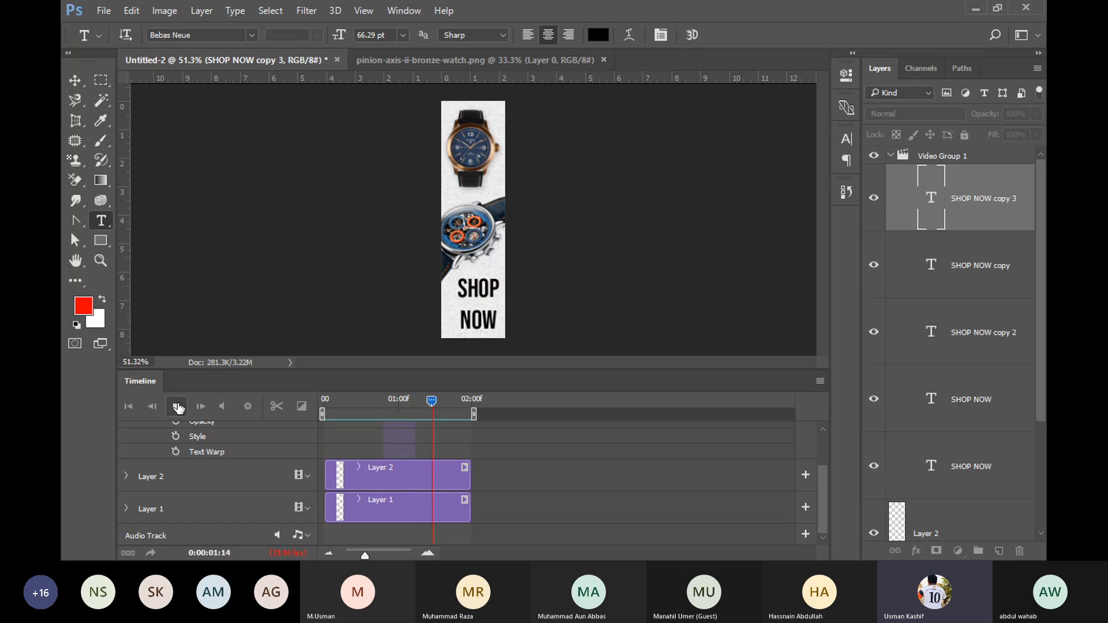
Enable Loop Playback for the timeline and preview the looping banner animation
{"action": "left_click", "coordinate": [248, 407]}
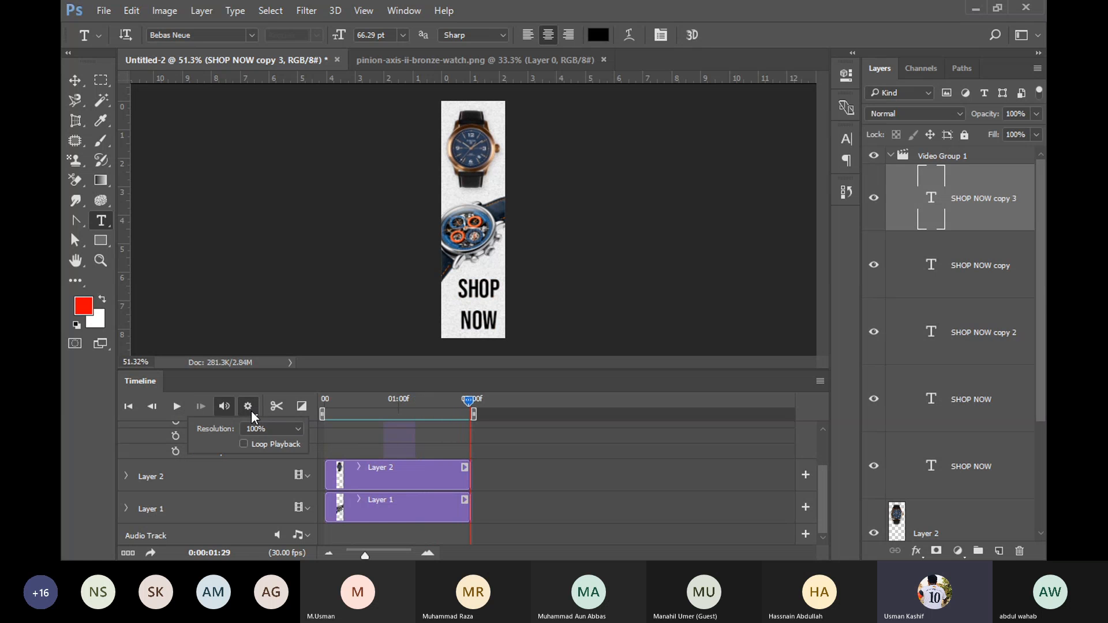
{"action": "left_click", "coordinate": [243, 445]}
{"action": "left_click", "coordinate": [185, 381]}
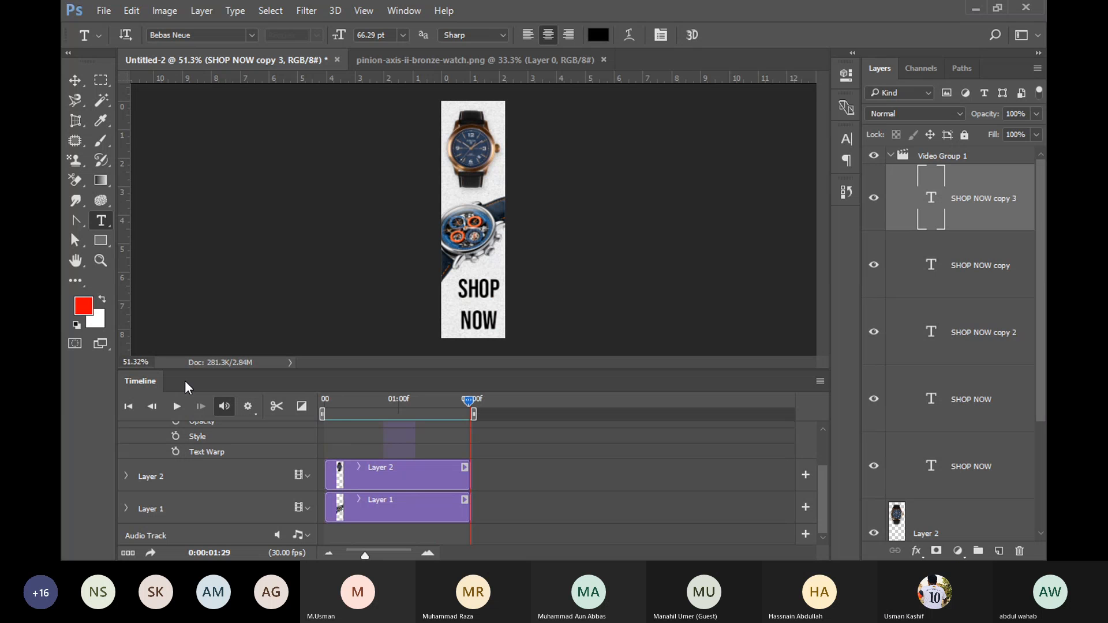
{"action": "left_click", "coordinate": [177, 407]}
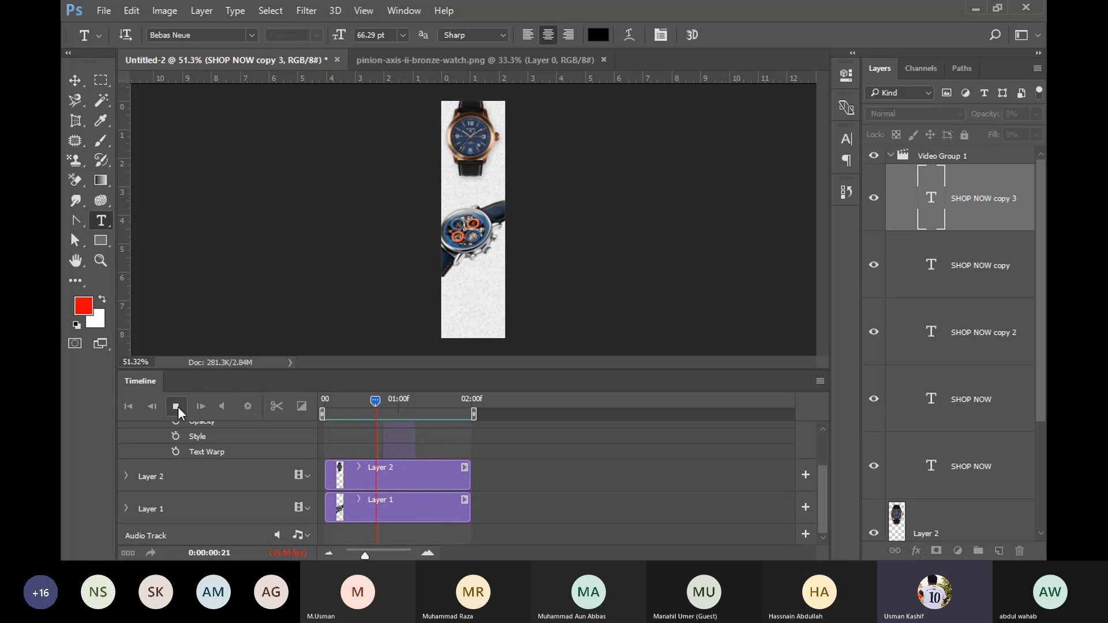
{"action": "left_click", "coordinate": [178, 409]}
Collapse the Video Group 1 track's properties and replay the animation from the first frame
{"action": "left_click_drag", "start_coordinate": [384, 401], "coordinate": [300, 406]}
{"action": "scroll", "coordinate": [434, 450], "scroll_direction": "up", "scroll_amount": 2}
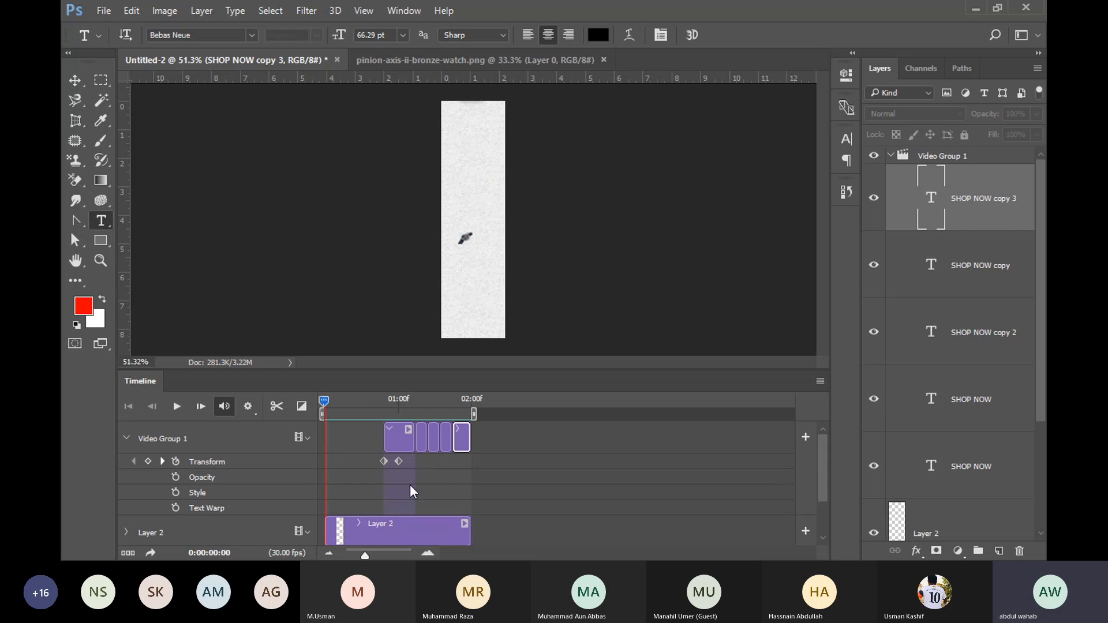
{"action": "left_click", "coordinate": [126, 438]}
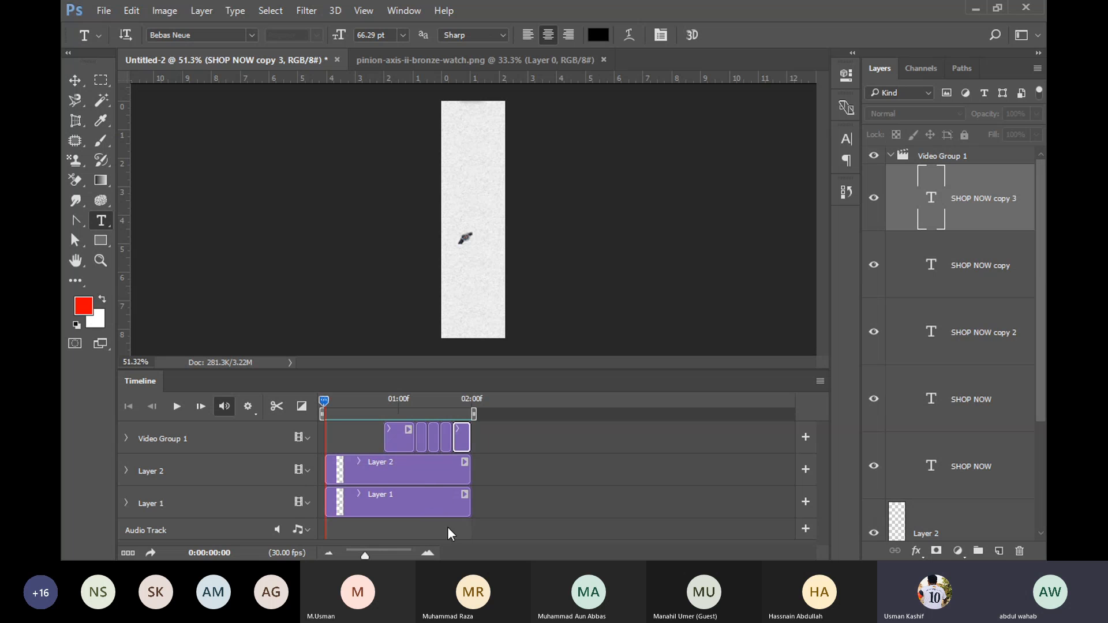
{"action": "left_click", "coordinate": [175, 407]}
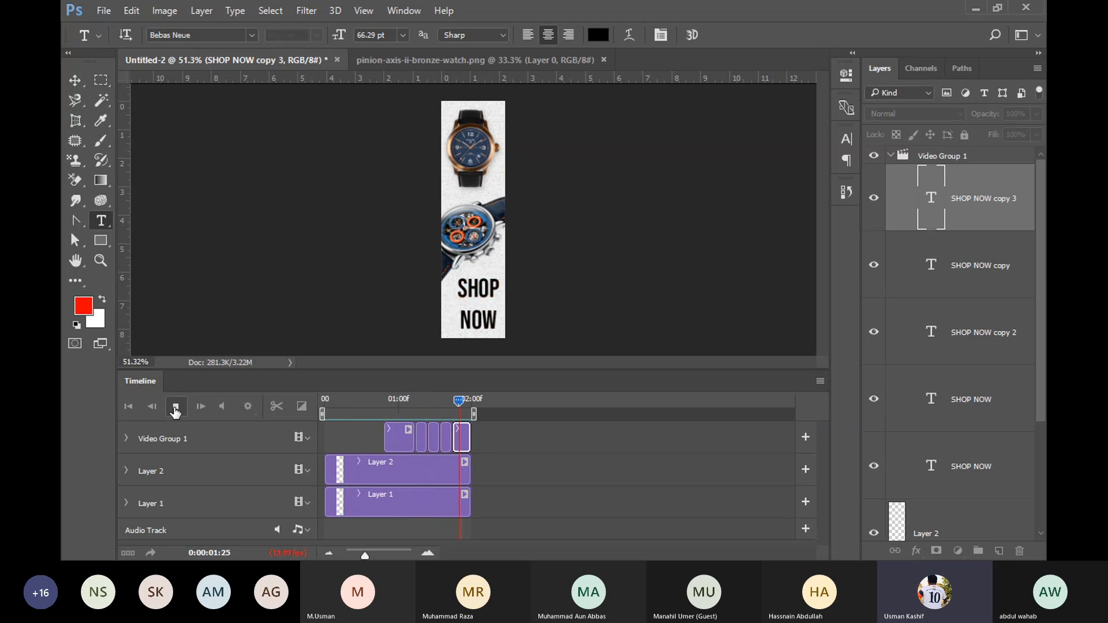
{"action": "left_click", "coordinate": [176, 408]}
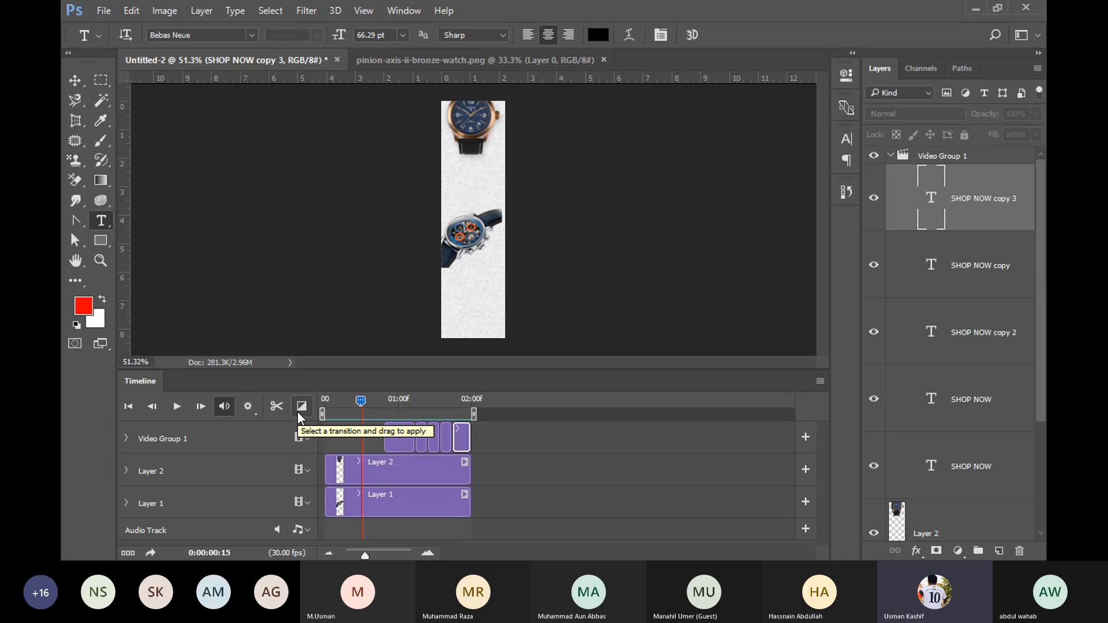
Examine the transitions available for the timeline clips and their duration setting
{"action": "left_click", "coordinate": [298, 411]}
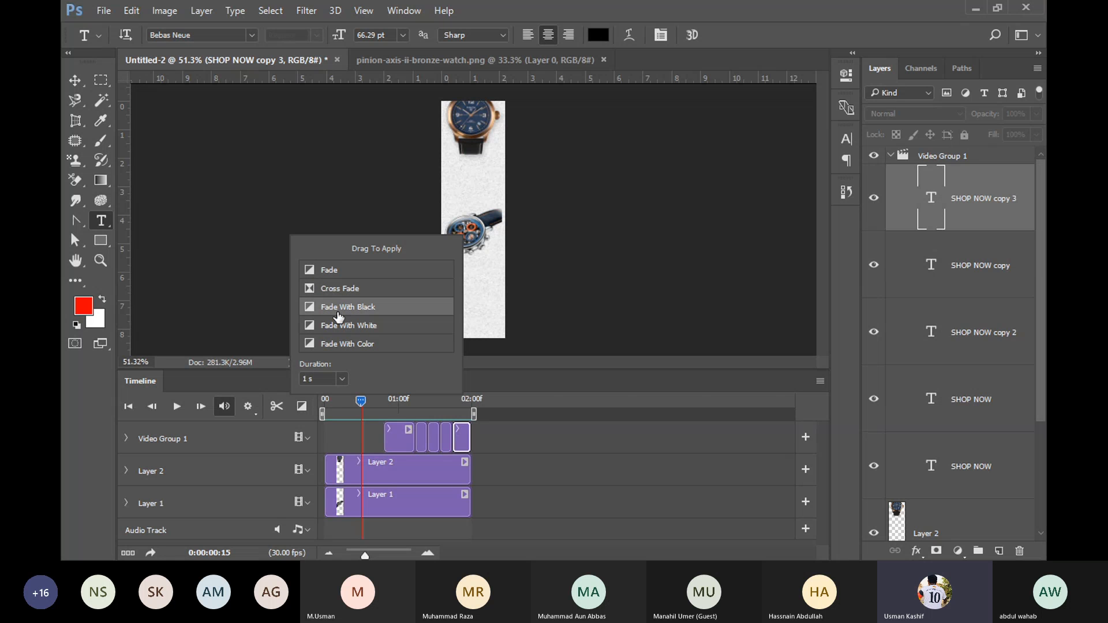
{"action": "left_click", "coordinate": [239, 263]}
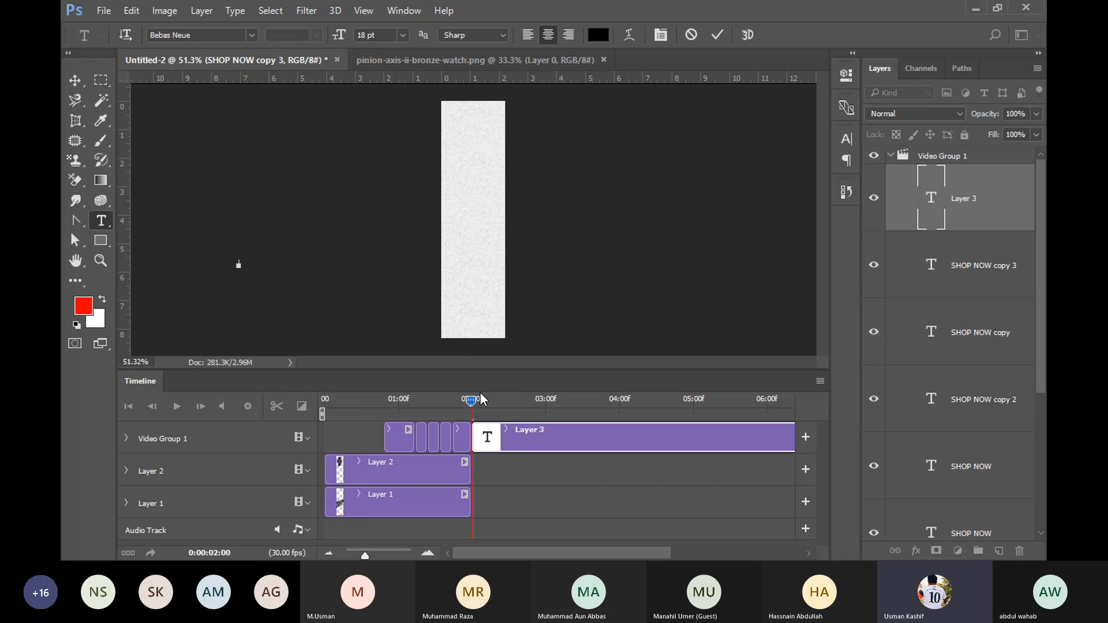
{"action": "key", "text": "Escape"}
{"action": "key", "text": "space"}
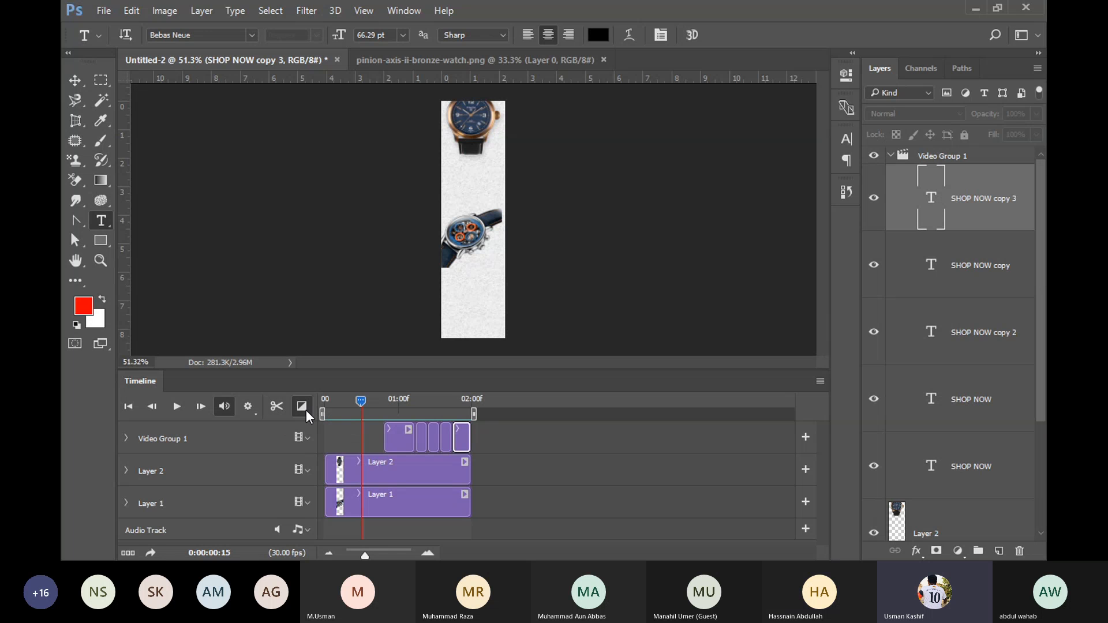
{"action": "left_click", "coordinate": [306, 411]}
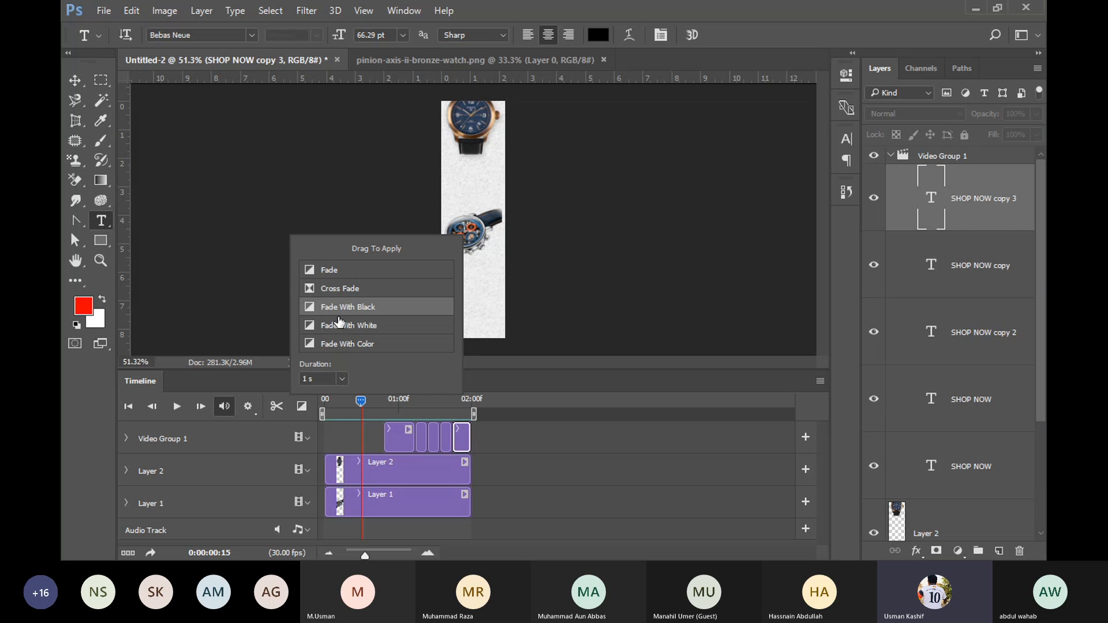
Try applying the Fade With Black transition to the last SHOP NOW clip, then replay the looping animation from the first frame
{"action": "left_click_drag", "start_coordinate": [341, 314], "coordinate": [455, 443]}
{"action": "left_click", "coordinate": [453, 519]}
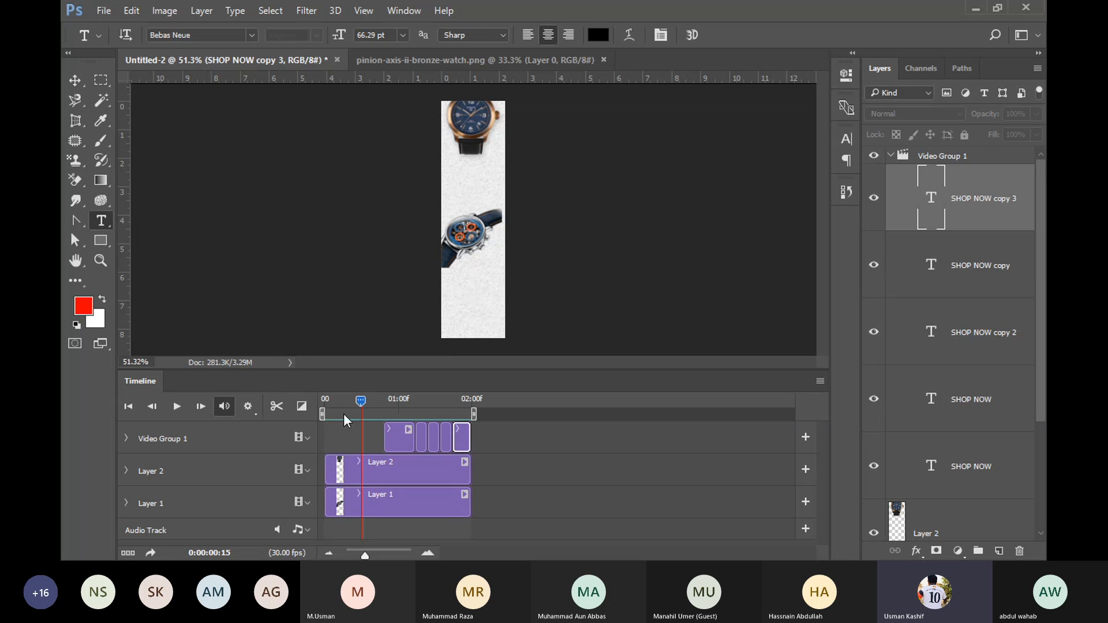
{"action": "left_click_drag", "start_coordinate": [357, 403], "coordinate": [247, 398]}
{"action": "left_click", "coordinate": [247, 409]}
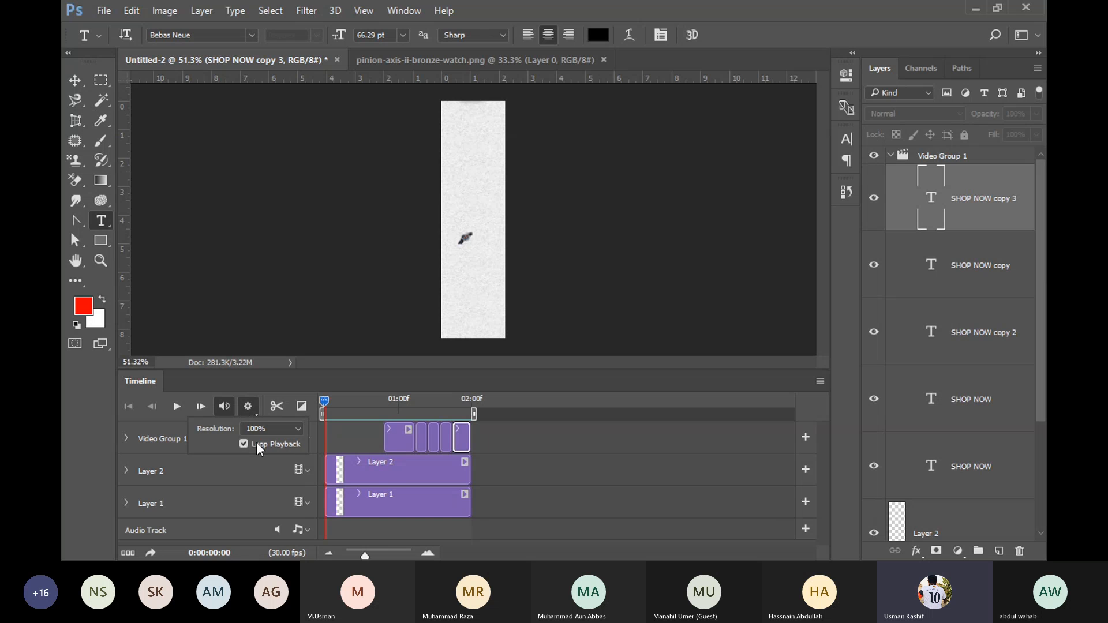
{"action": "left_click", "coordinate": [171, 407]}
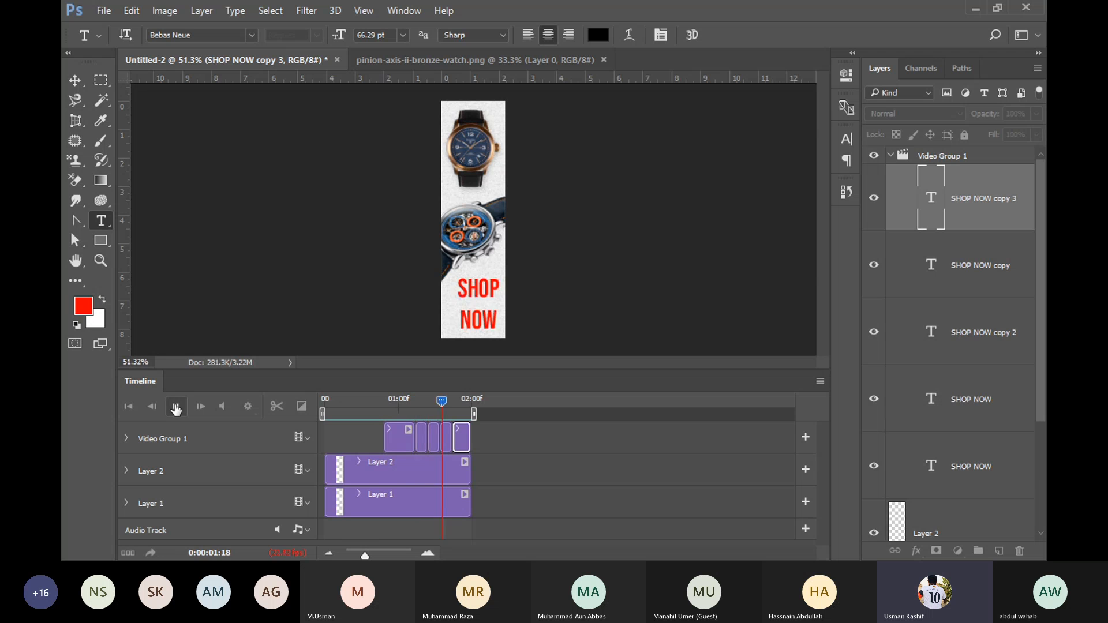
{"action": "left_click", "coordinate": [176, 408]}
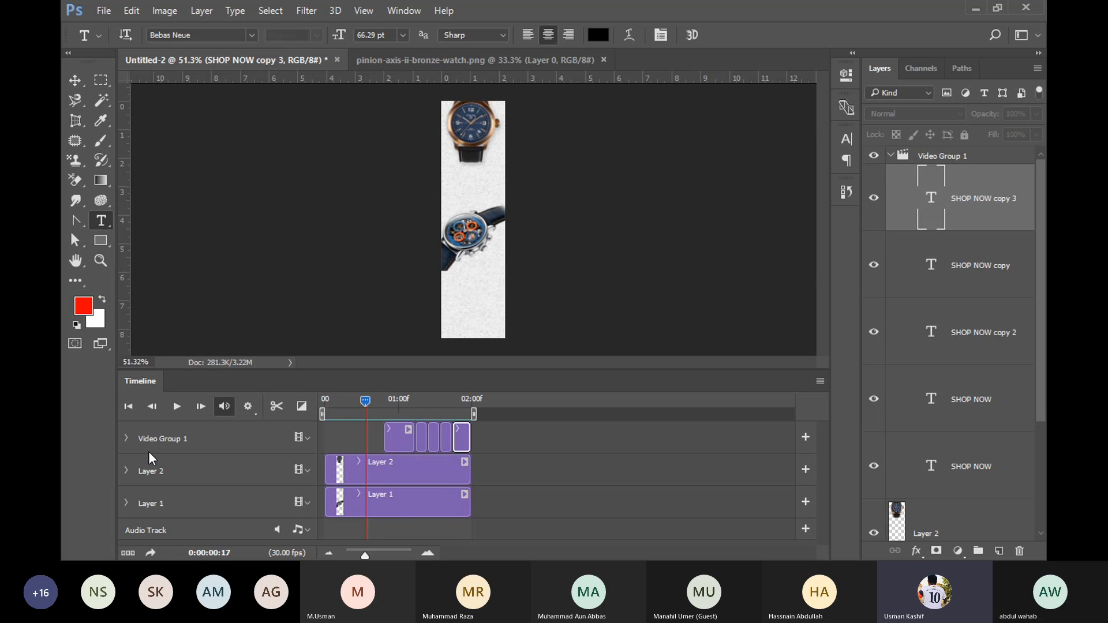
Convert the video timeline to a frame animation, look through its frames and play it
{"action": "left_click", "coordinate": [123, 555]}
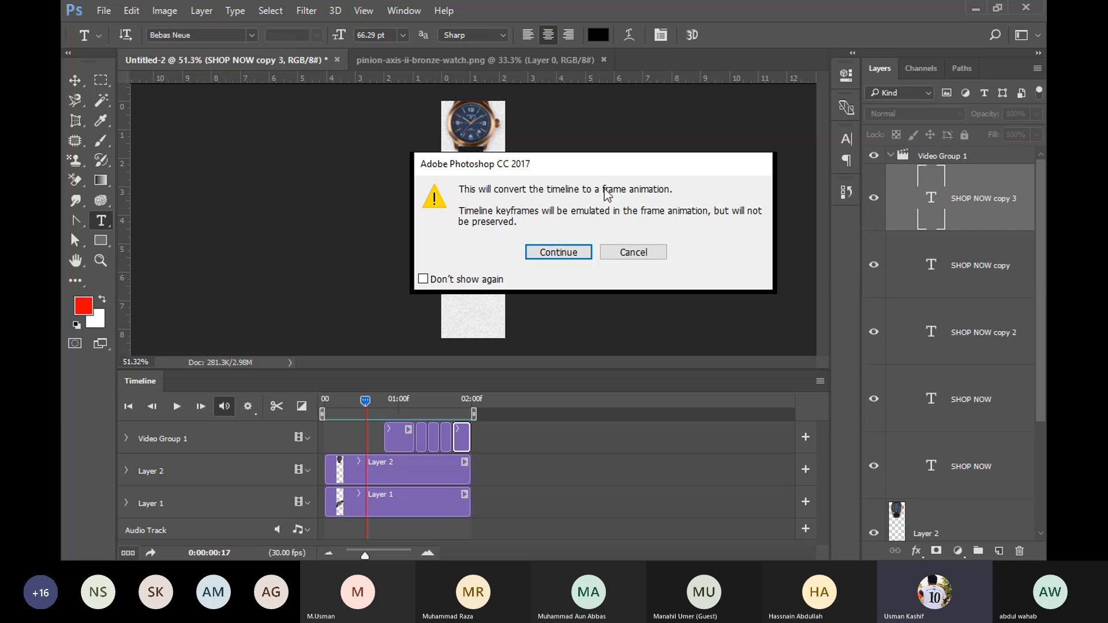
{"action": "left_click", "coordinate": [529, 254]}
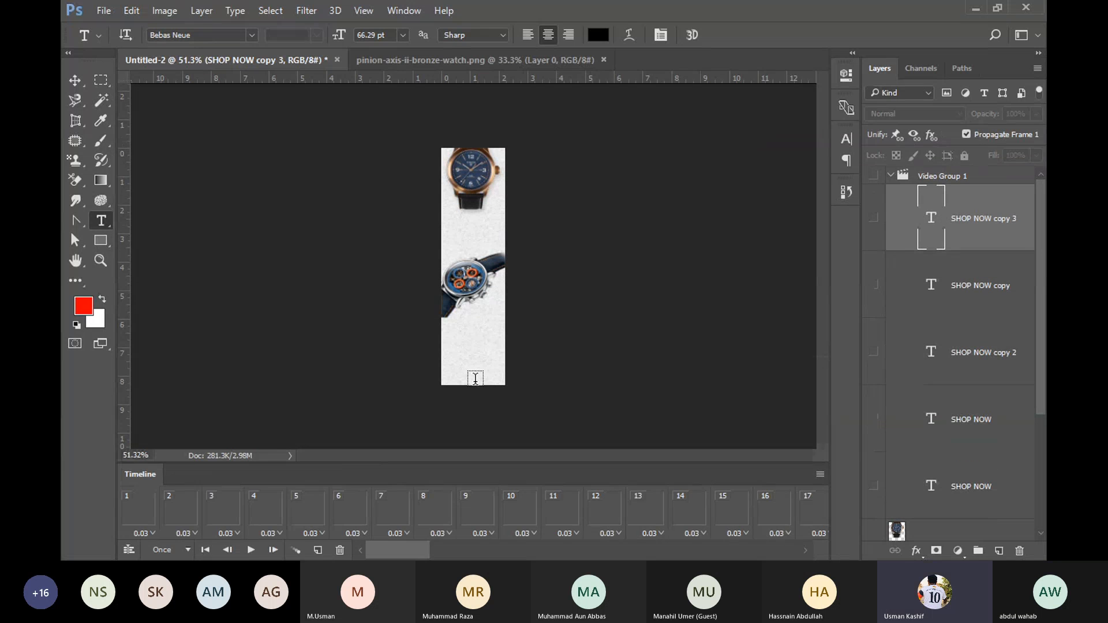
{"action": "scroll", "coordinate": [602, 538], "scroll_direction": "down", "scroll_amount": 14}
{"action": "scroll", "coordinate": [602, 538], "scroll_direction": "up", "scroll_amount": 14}
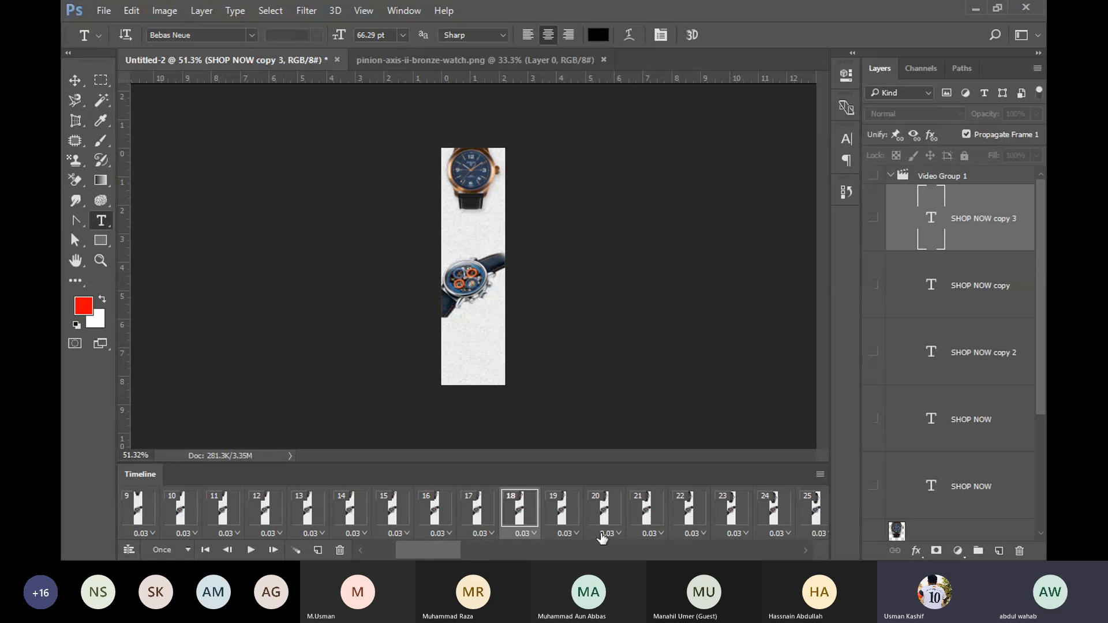
{"action": "left_click", "coordinate": [251, 549]}
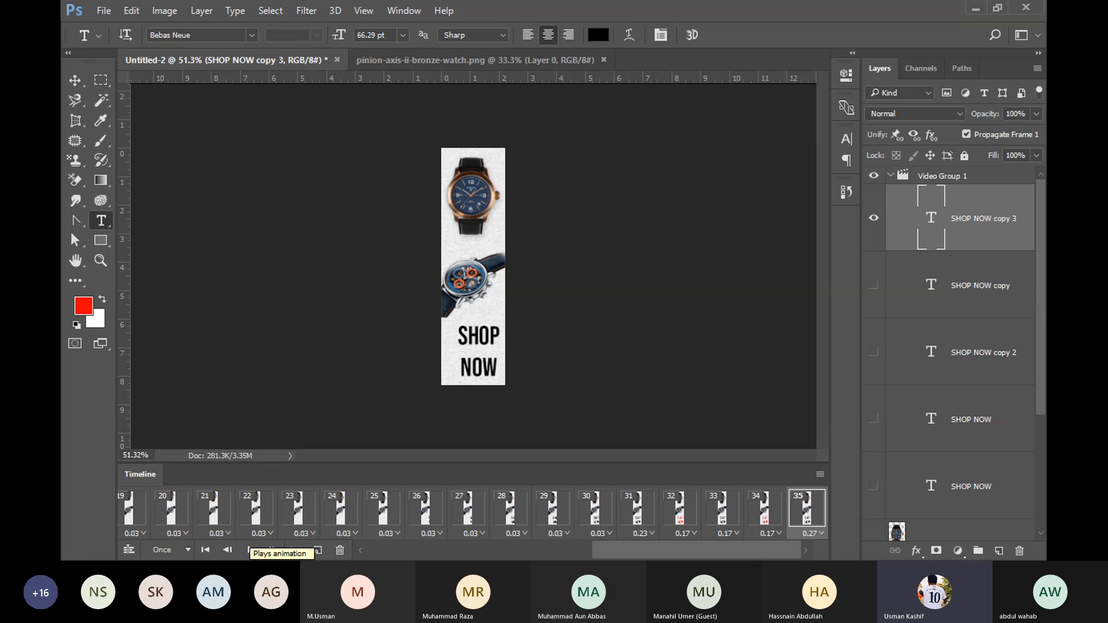
Convert the frame animation back to a video timeline and preview the resulting clips
{"action": "left_click", "coordinate": [128, 549]}
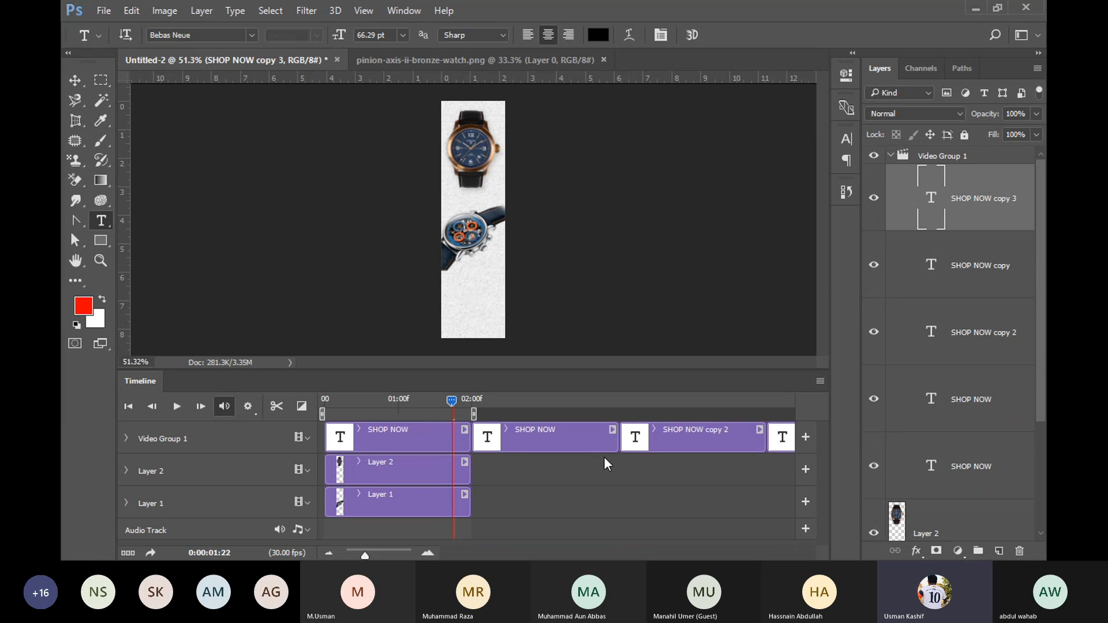
{"action": "left_click", "coordinate": [177, 408]}
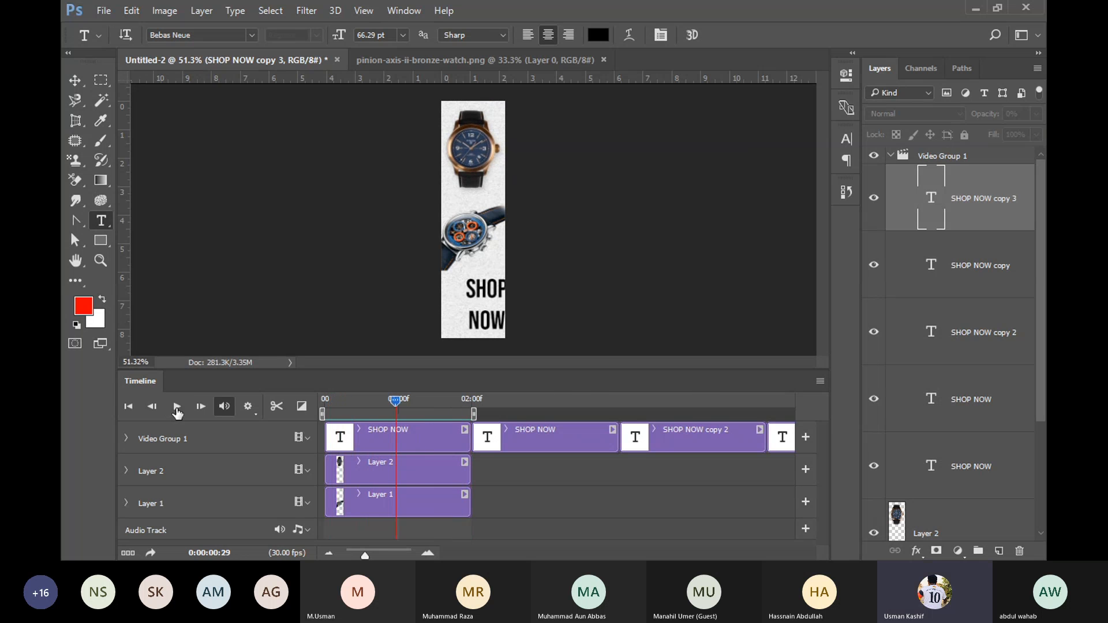
{"action": "left_click", "coordinate": [177, 412]}
Undo the timeline conversions to restore the keyframed clips and replay the banner animation
{"action": "key", "text": "ctrl+z"}
{"action": "key", "text": "ctrl+z"}
{"action": "key", "text": "ctrl+alt+z"}
{"action": "key", "text": "ctrl+alt+z"}
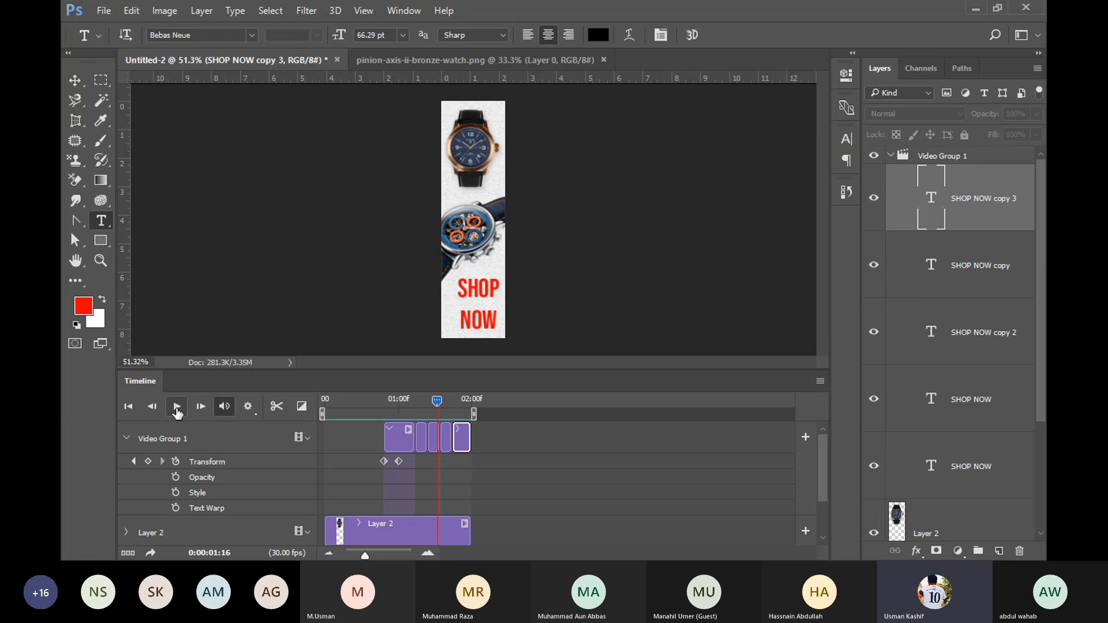
{"action": "left_click", "coordinate": [177, 411]}
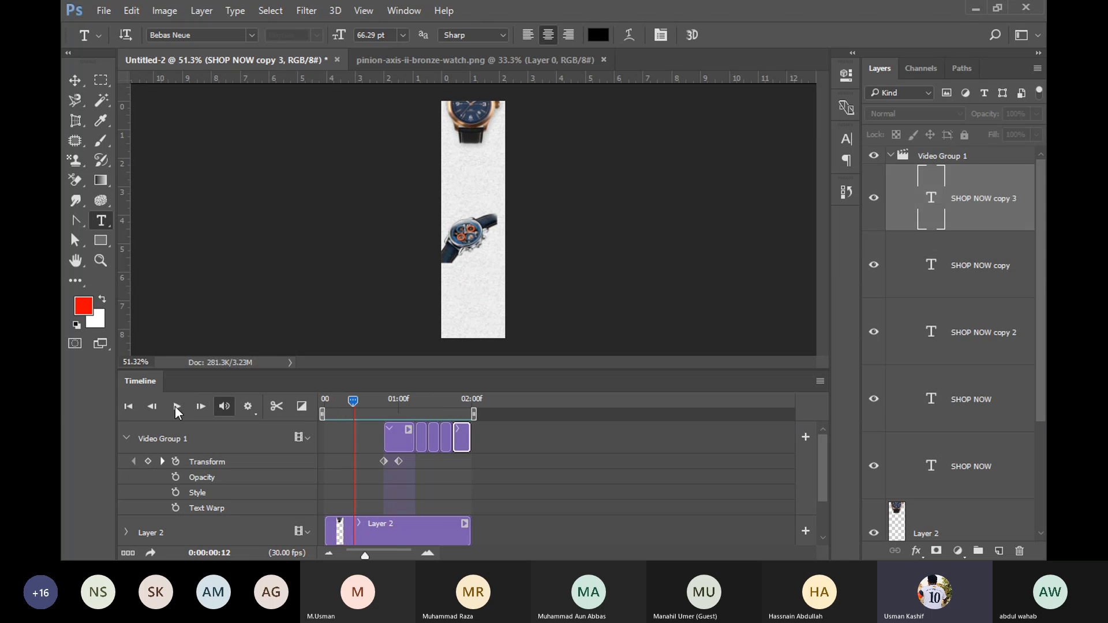
{"action": "left_click", "coordinate": [177, 408]}
Set up a Save for Web export with the GIF 128 Dithered preset and looping set to Forever
{"action": "key", "text": "ctrl+alt+shift+s"}
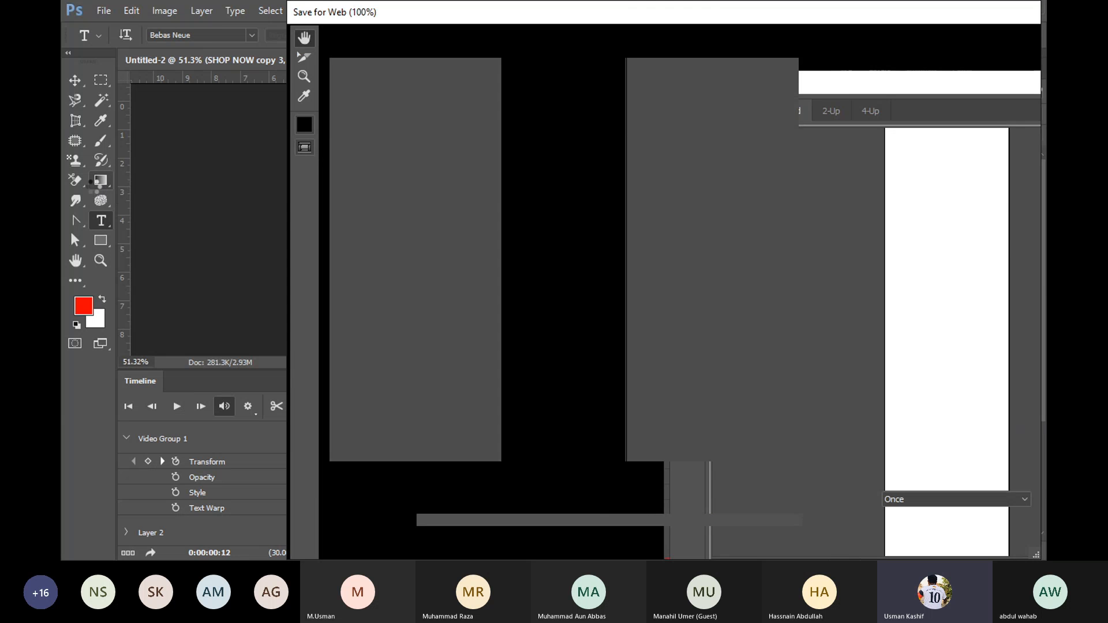
{"action": "left_click_drag", "start_coordinate": [385, 21], "coordinate": [228, 20]}
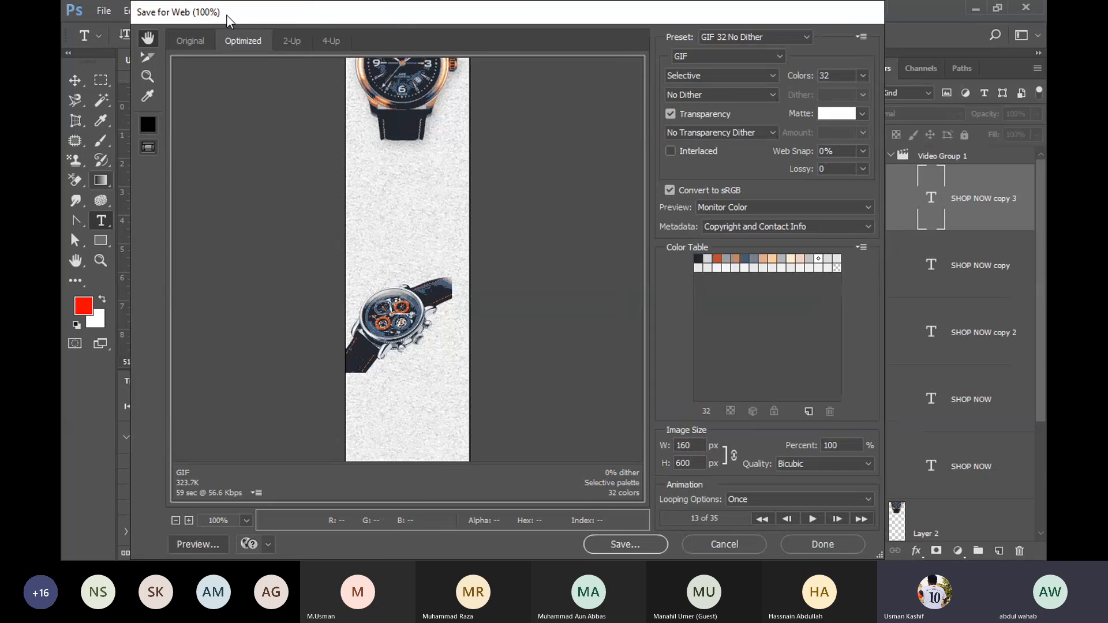
{"action": "left_click", "coordinate": [731, 42]}
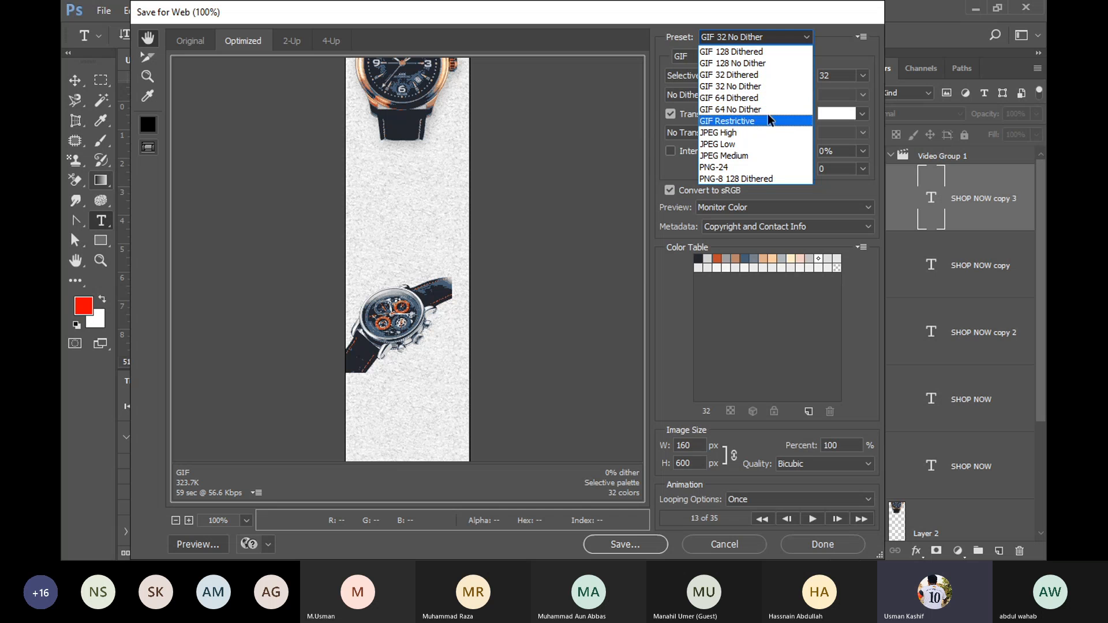
{"action": "left_click", "coordinate": [766, 53]}
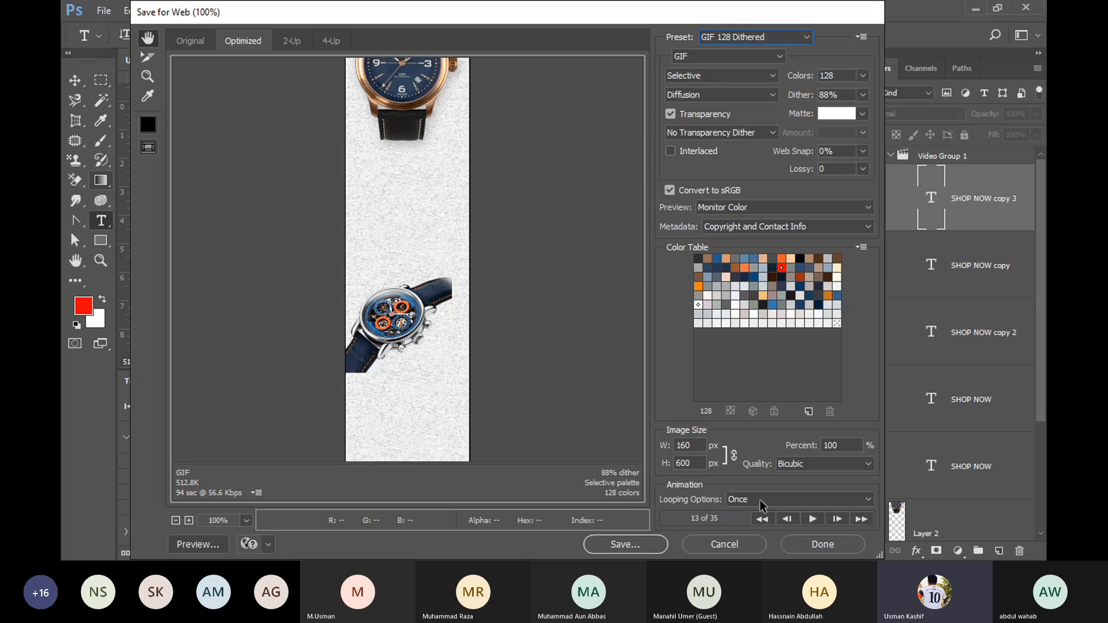
{"action": "left_click", "coordinate": [739, 501]}
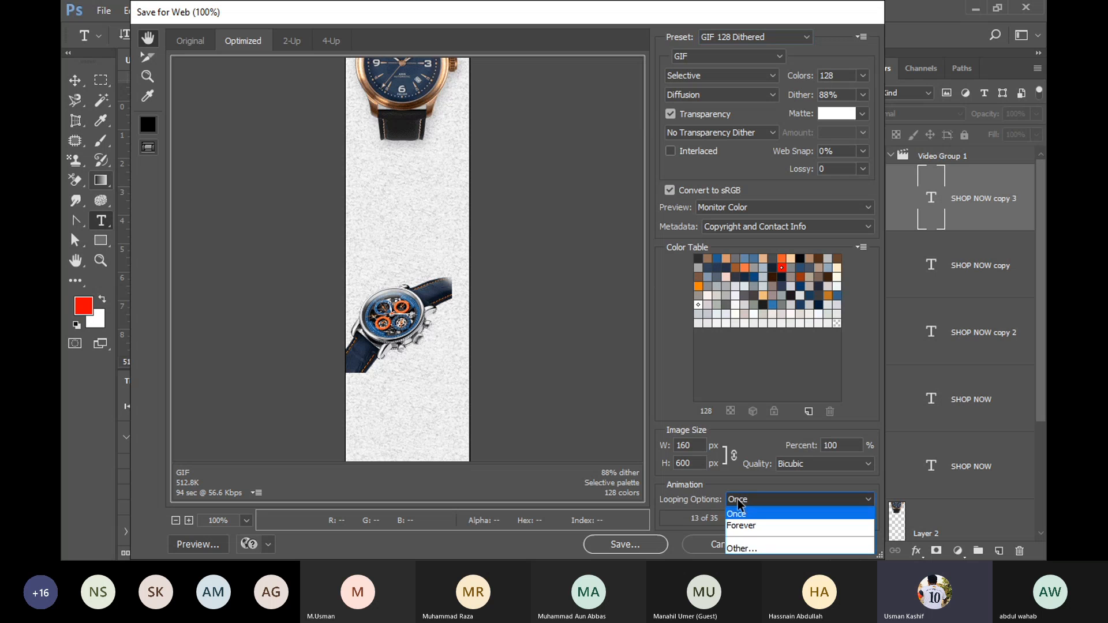
{"action": "left_click", "coordinate": [739, 501]}
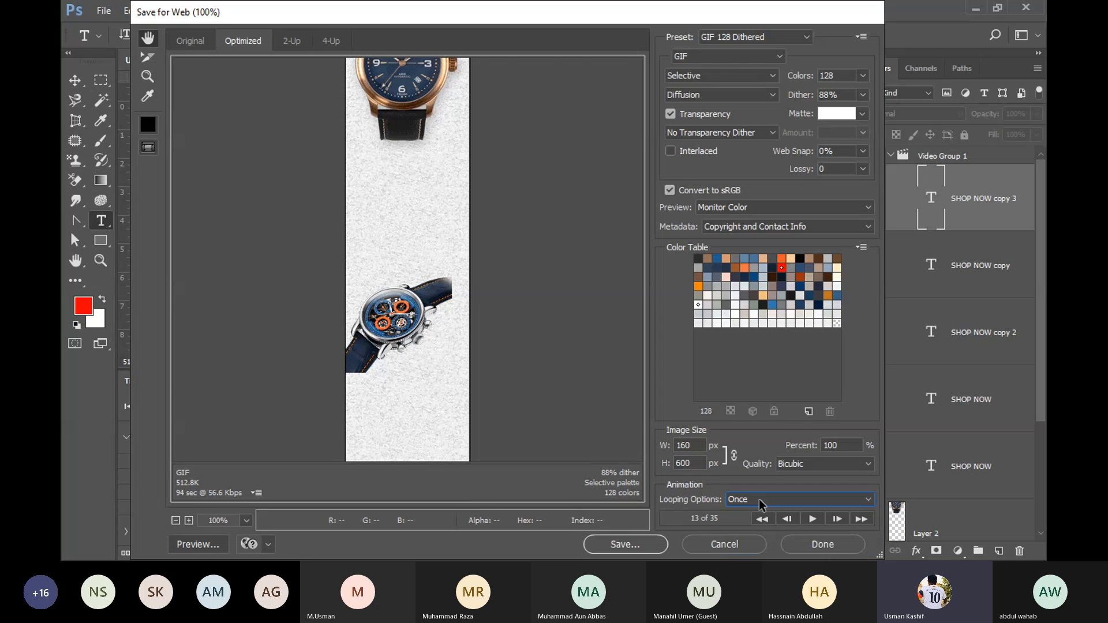
{"action": "left_click", "coordinate": [760, 505]}
{"action": "left_click", "coordinate": [739, 529]}
Save the optimized GIF to the Desktop under the file name Animated Banner
{"action": "left_click", "coordinate": [630, 549]}
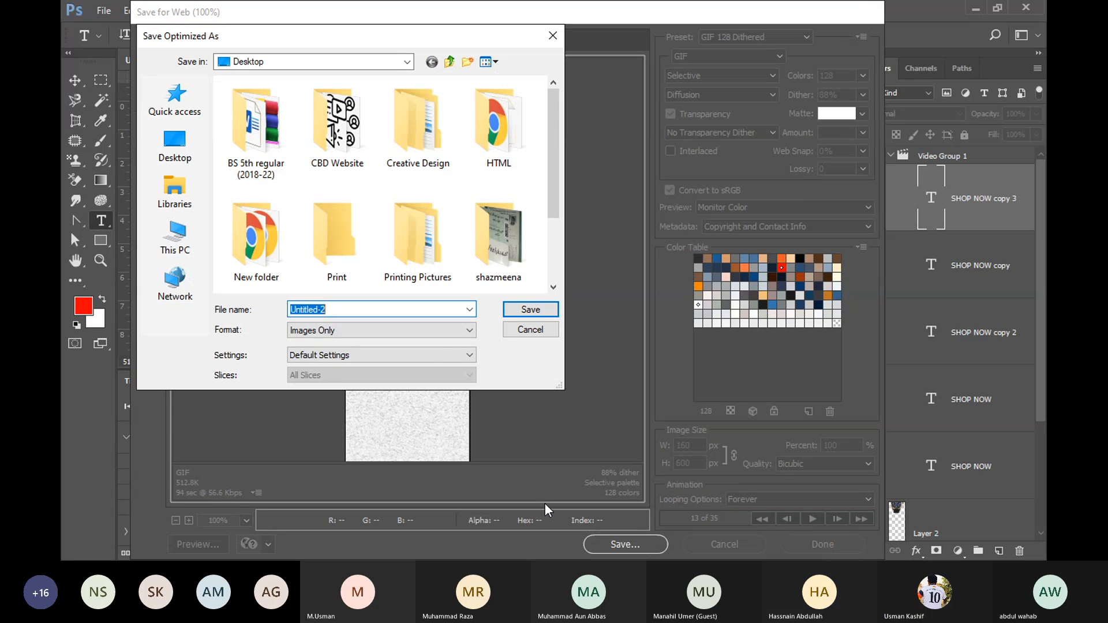
{"action": "left_click", "coordinate": [168, 147]}
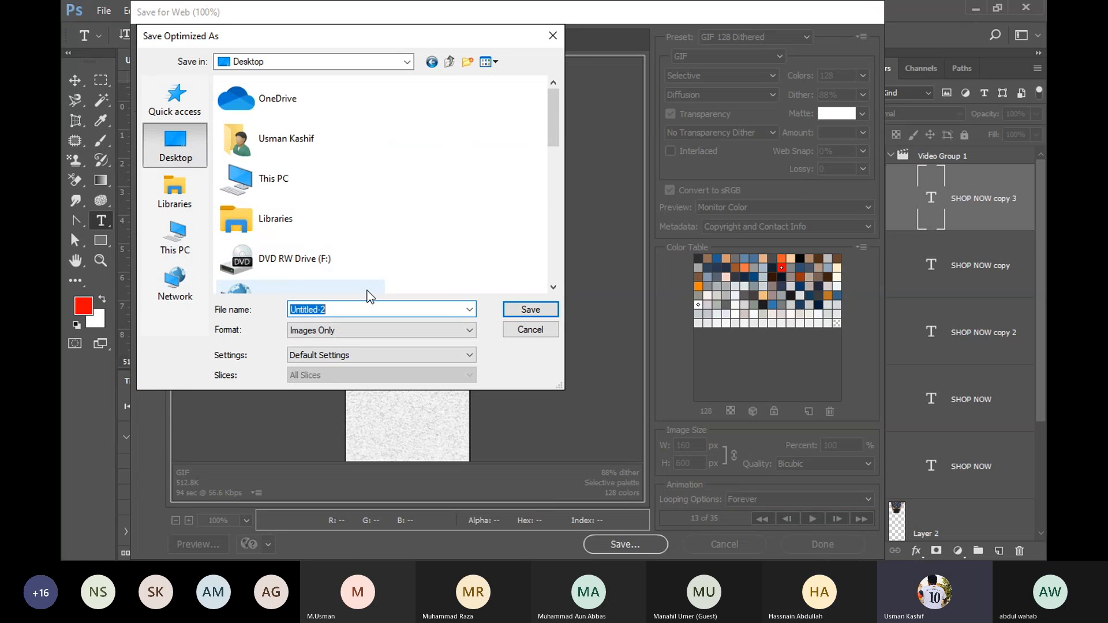
{"action": "type", "text": "Animated Banne"}
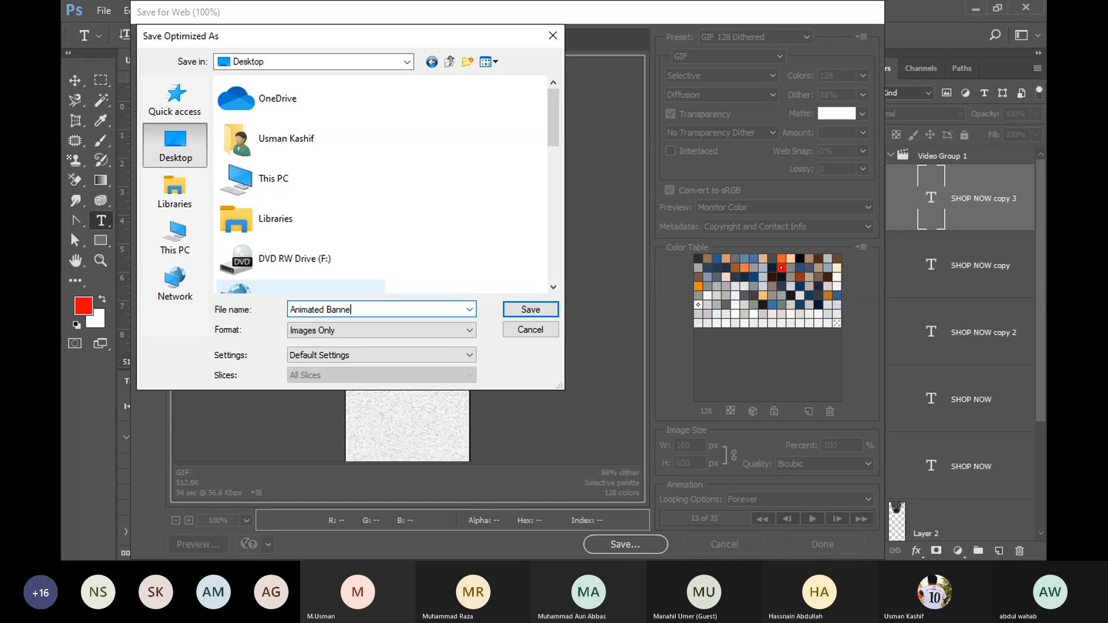
{"action": "type", "text": "r"}
{"action": "key", "text": "Return"}
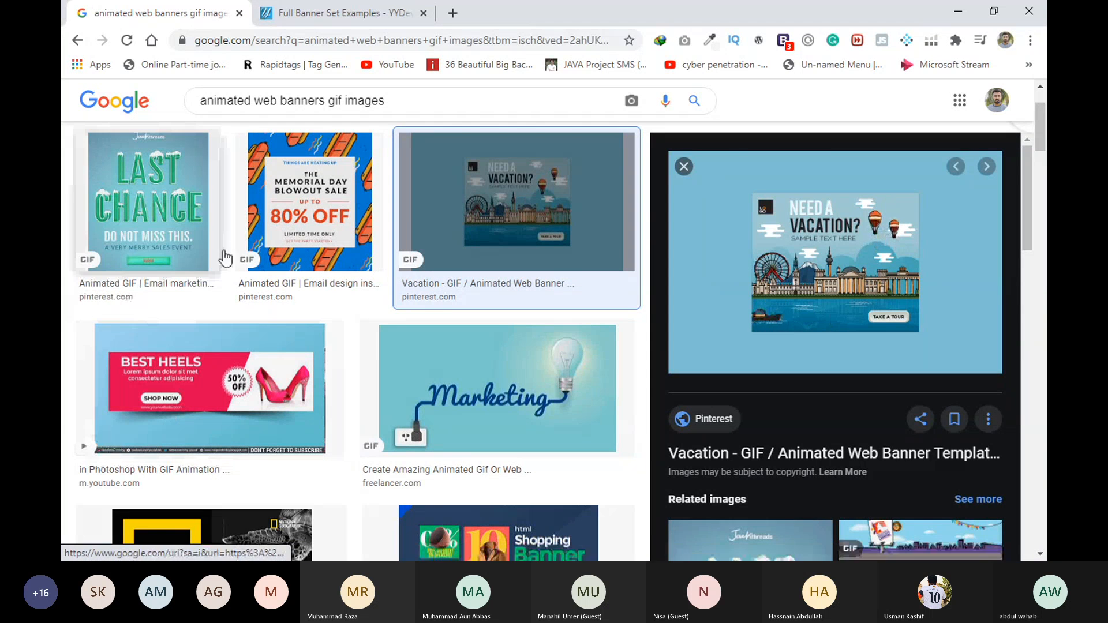
In Chrome, examine the Memorial Day sale and html Shopping Banner examples among the animated web banner image results
{"action": "left_click", "coordinate": [291, 218]}
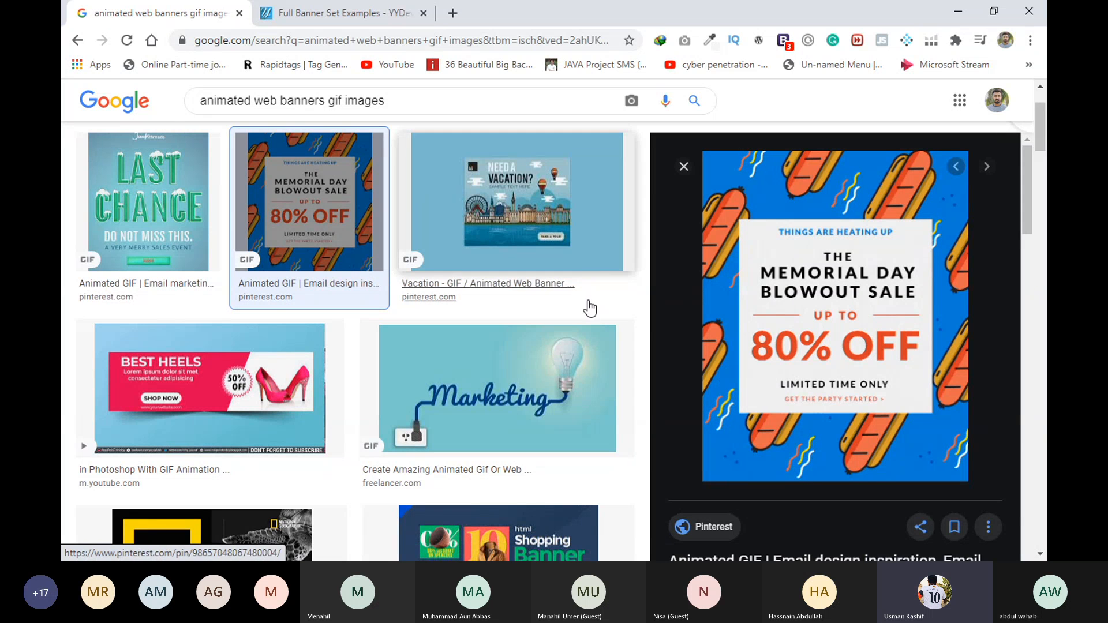
{"action": "scroll", "coordinate": [181, 348], "scroll_direction": "down", "scroll_amount": 4}
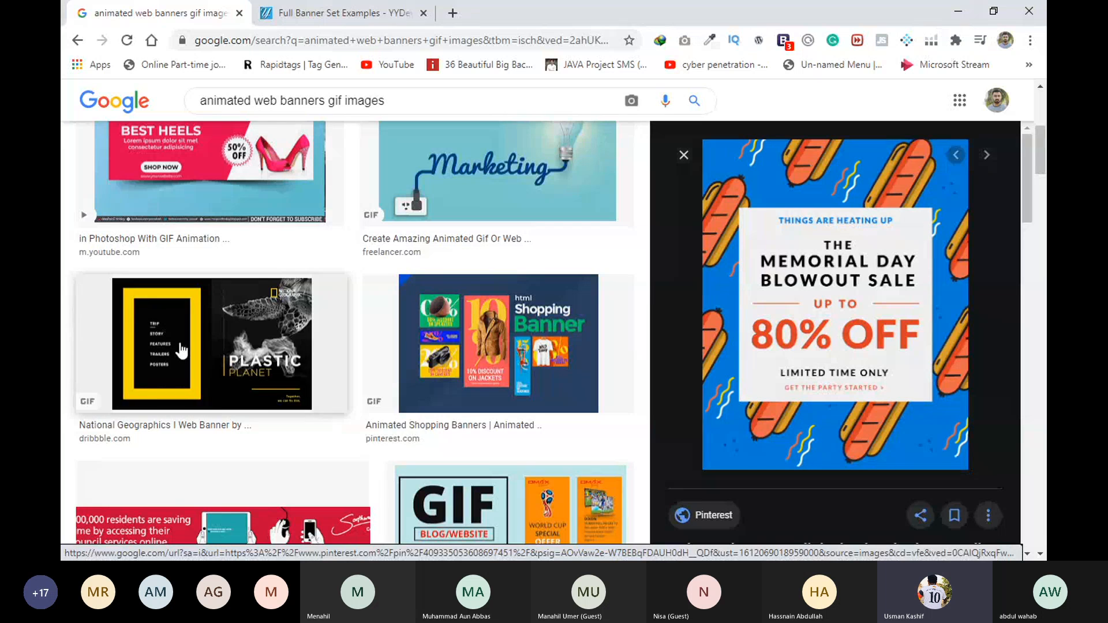
{"action": "left_click", "coordinate": [484, 381]}
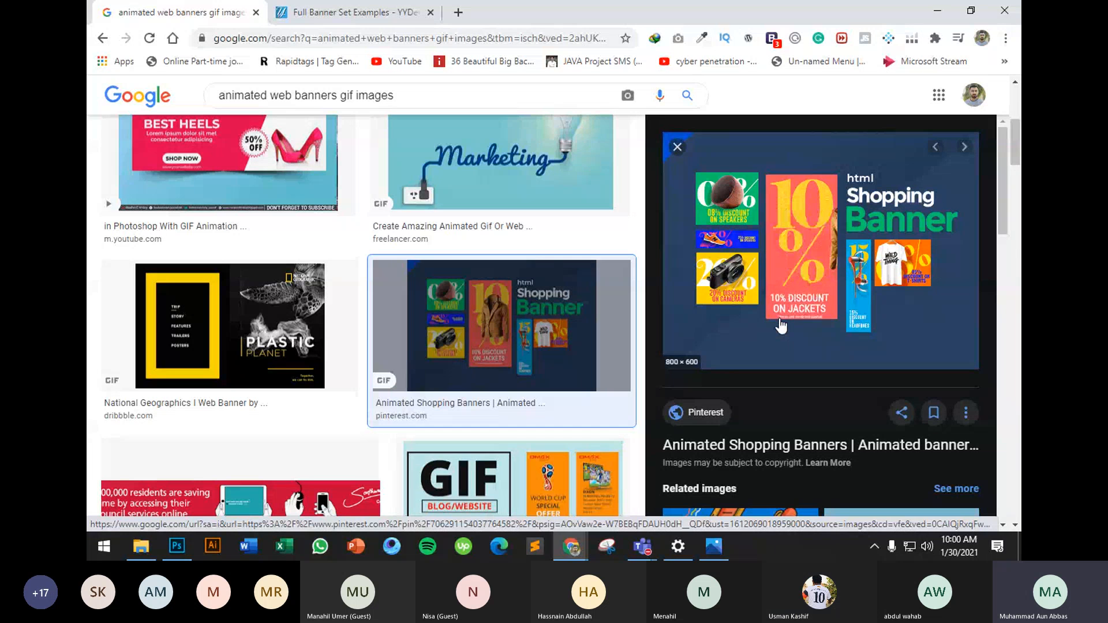
{"action": "scroll", "coordinate": [404, 277], "scroll_direction": "up", "scroll_amount": 5}
{"action": "scroll", "coordinate": [820, 303], "scroll_direction": "down", "scroll_amount": 2}
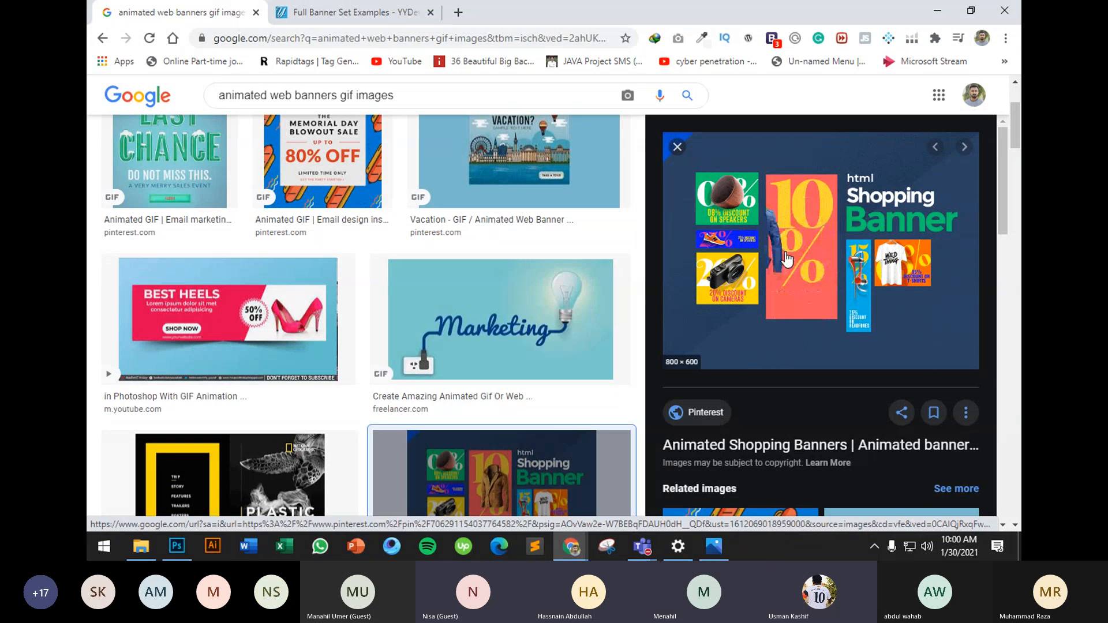
Search Google Images for jackets and filter the results to transparent images
{"action": "triple_click", "coordinate": [396, 92]}
{"action": "type", "text": "ja"}
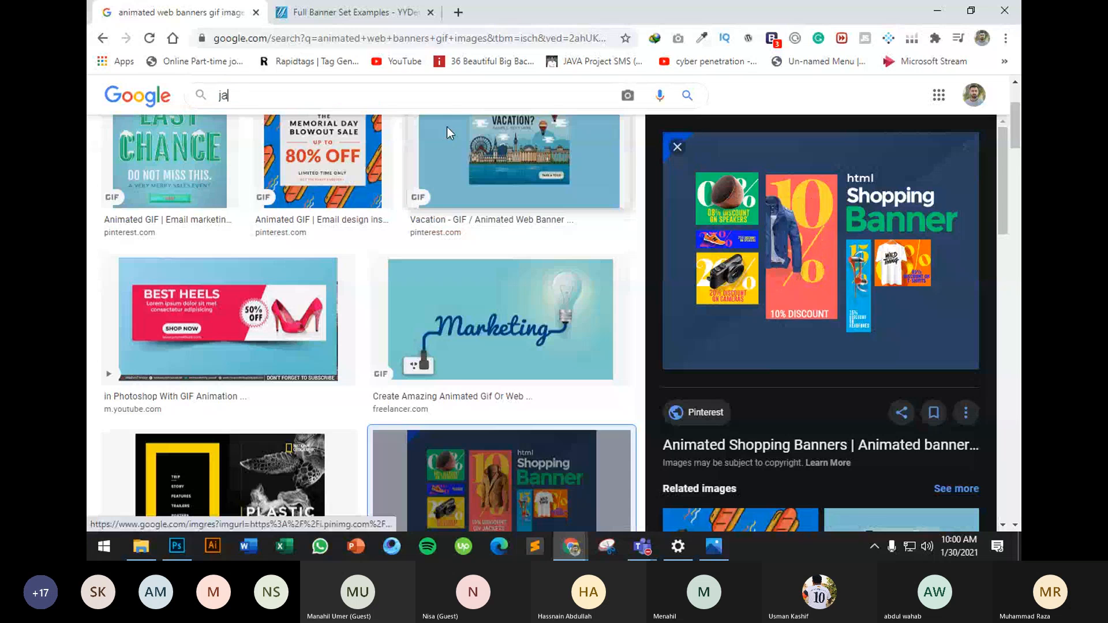
{"action": "type", "text": "ckets"}
{"action": "key", "text": "Return"}
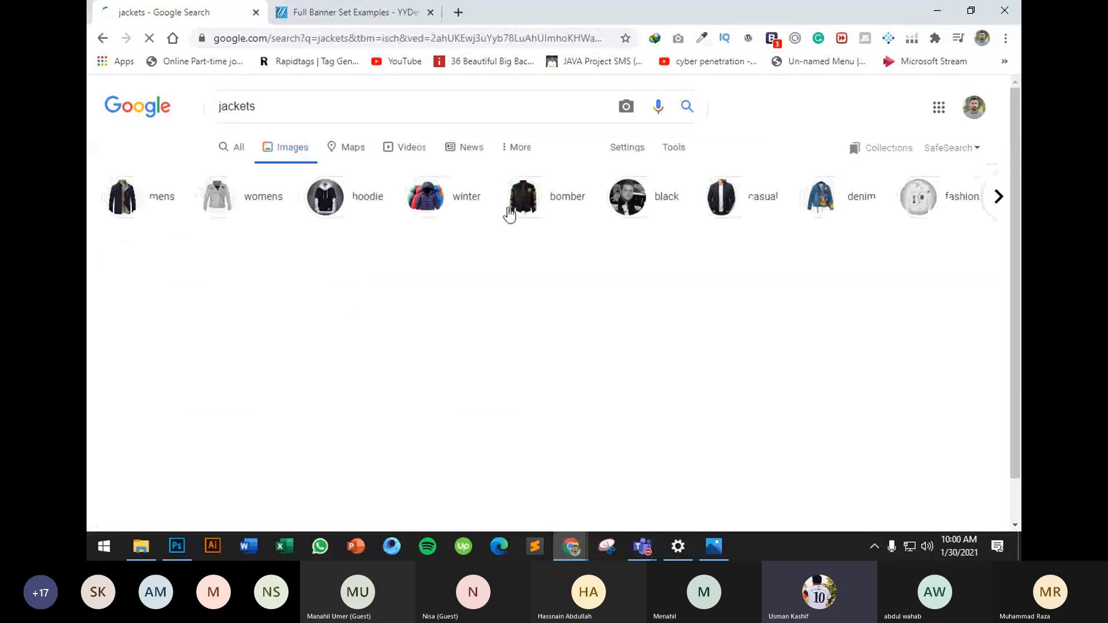
{"action": "left_click", "coordinate": [674, 147]}
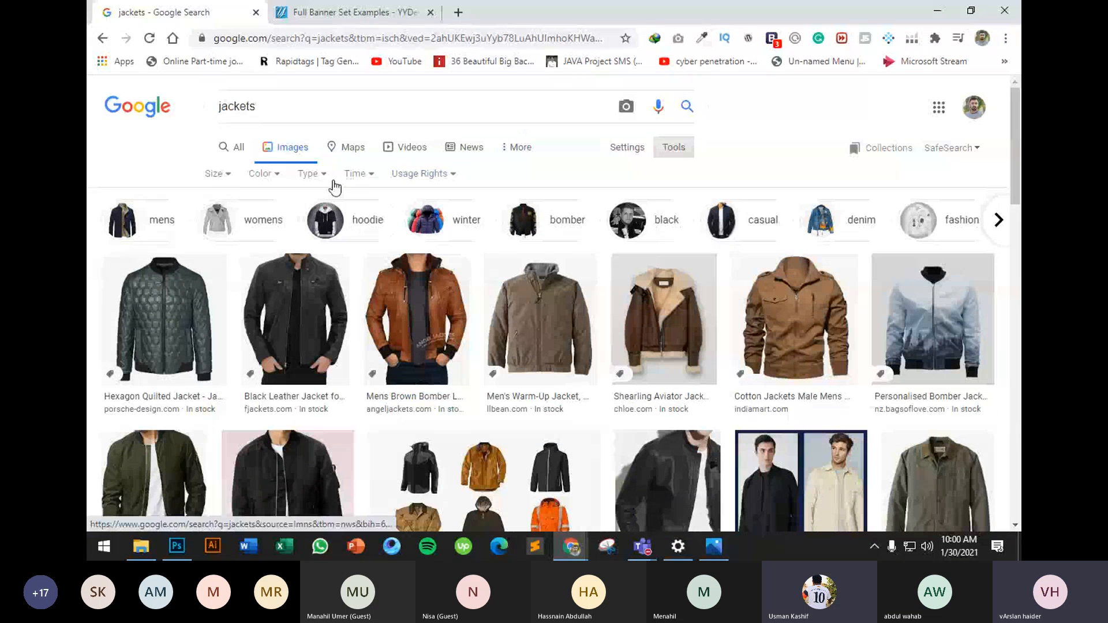
{"action": "left_click", "coordinate": [265, 176]}
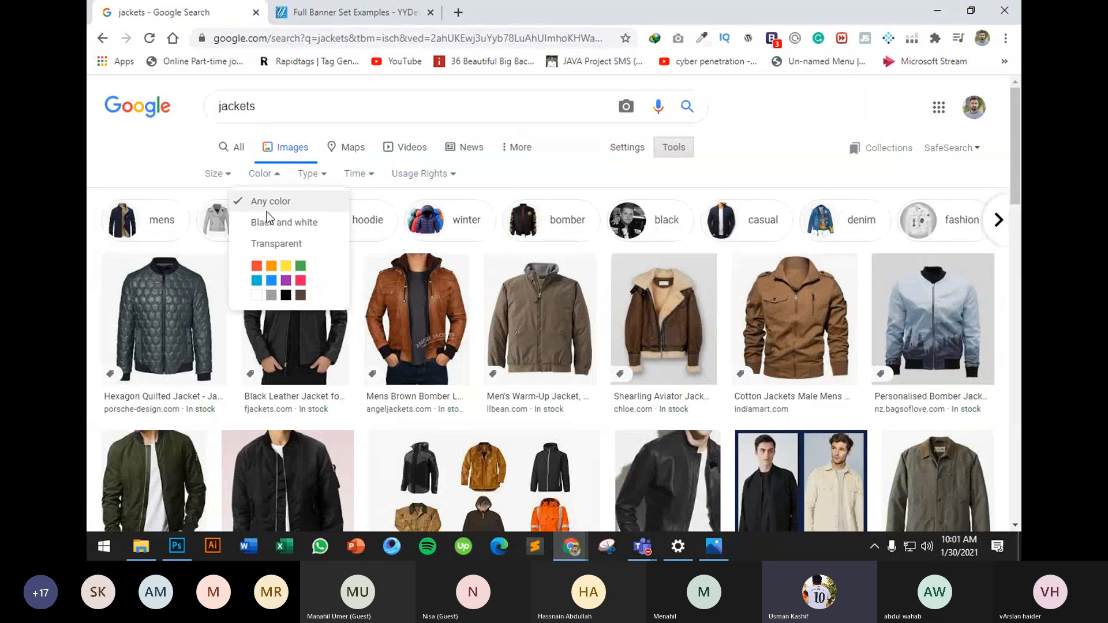
{"action": "left_click", "coordinate": [277, 243]}
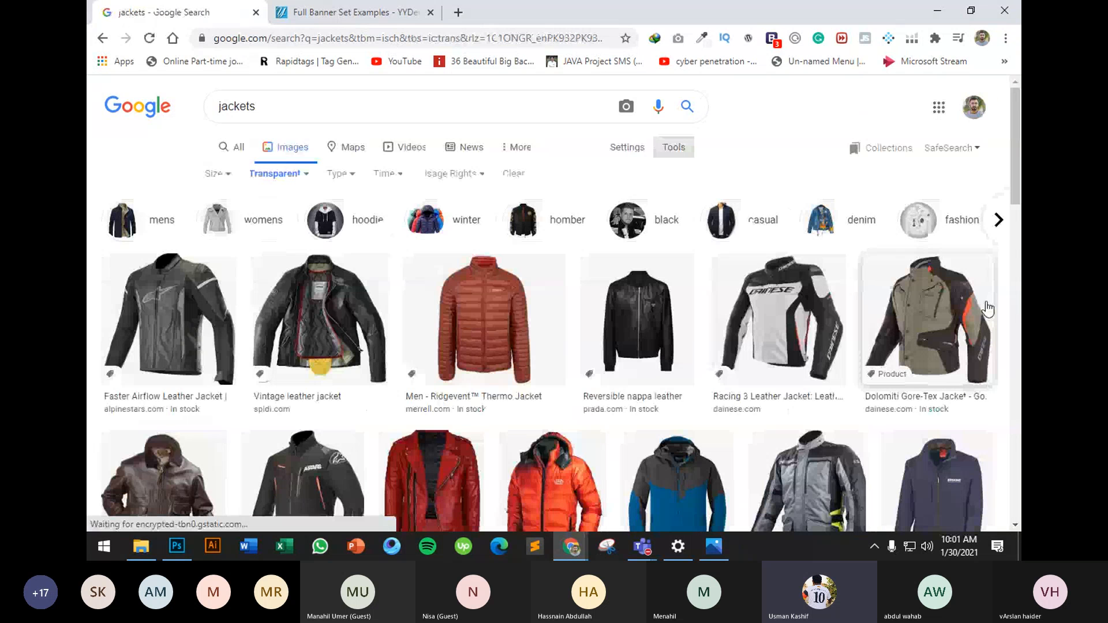
Save the red leather jacket PNG from the image results to the Desktop as Jacket1
{"action": "scroll", "coordinate": [973, 323], "scroll_direction": "down", "scroll_amount": 4}
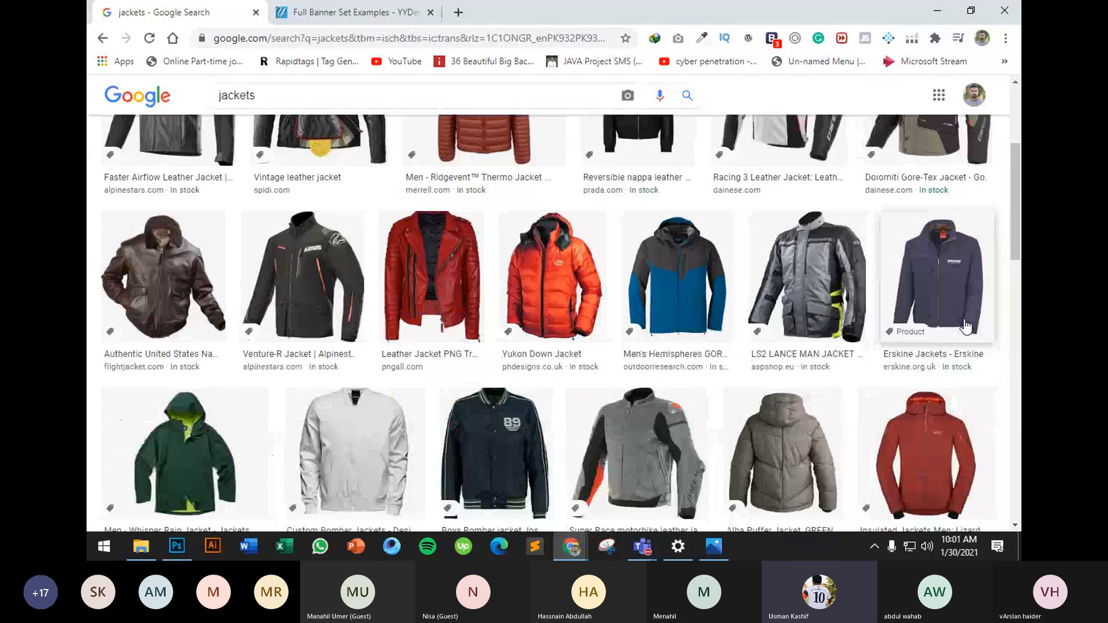
{"action": "left_click", "coordinate": [430, 277]}
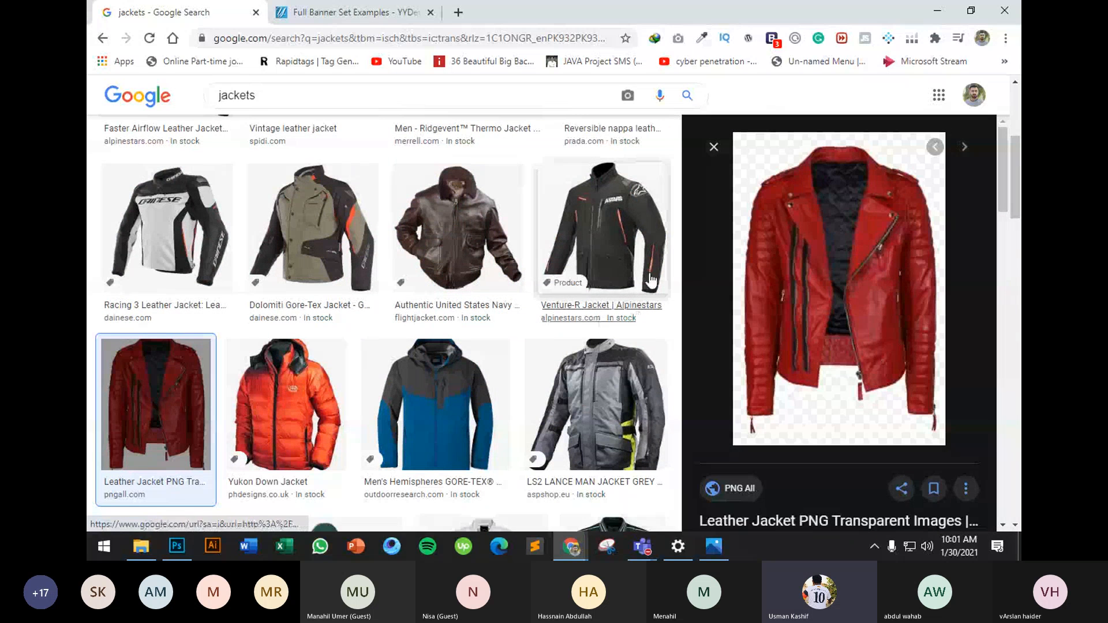
{"action": "right_click", "coordinate": [781, 223]}
{"action": "left_click", "coordinate": [854, 378]}
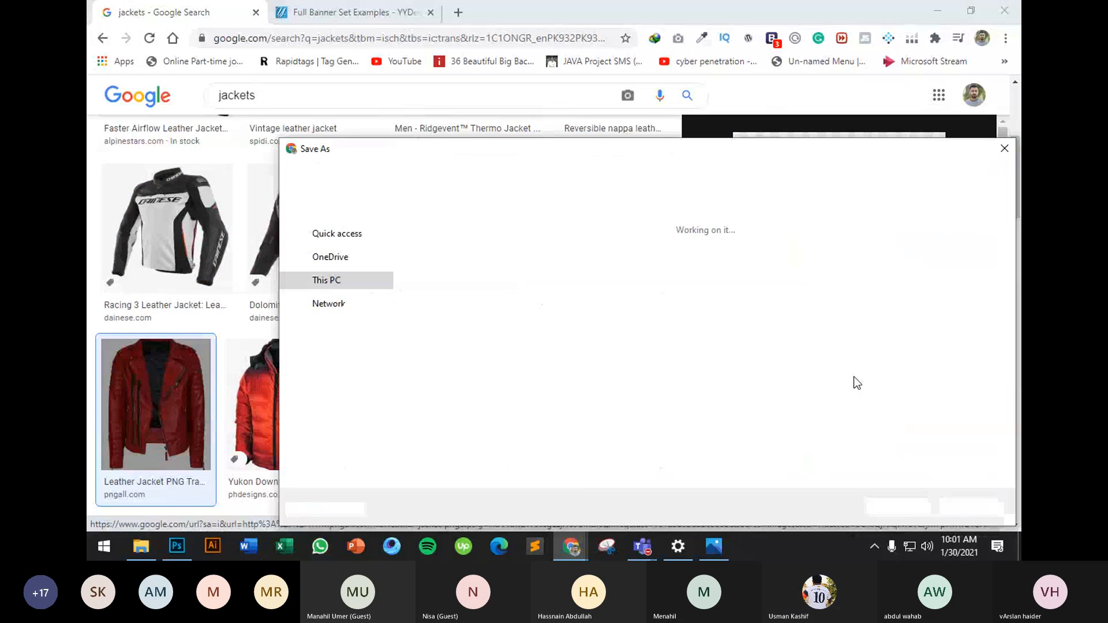
{"action": "type", "text": "Jacke"}
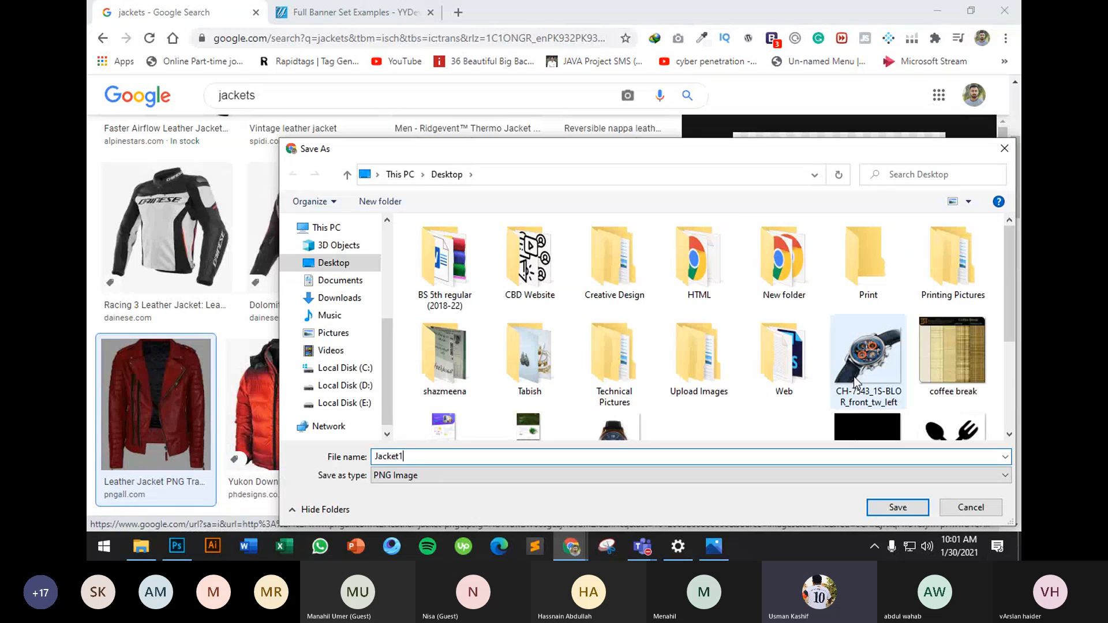
{"action": "type", "text": "t1"}
{"action": "key", "text": "Return"}
Find the black Prada Nappa leather biker jacket among the results and save its image to the Desktop as Jacket2
{"action": "scroll", "coordinate": [498, 342], "scroll_direction": "down", "scroll_amount": 5}
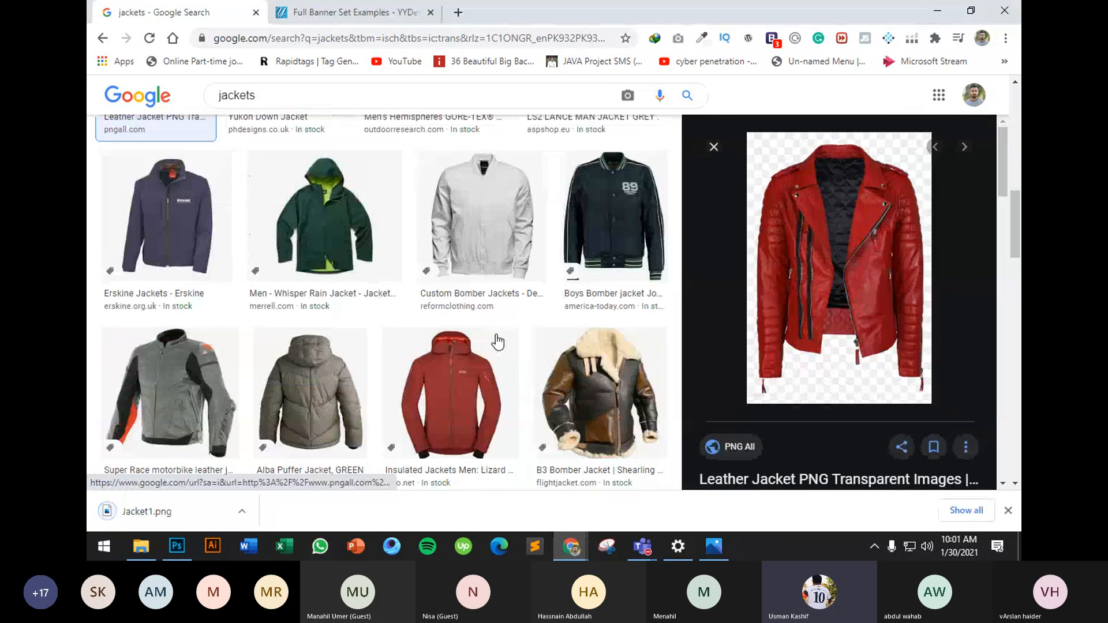
{"action": "scroll", "coordinate": [498, 341], "scroll_direction": "down", "scroll_amount": 5}
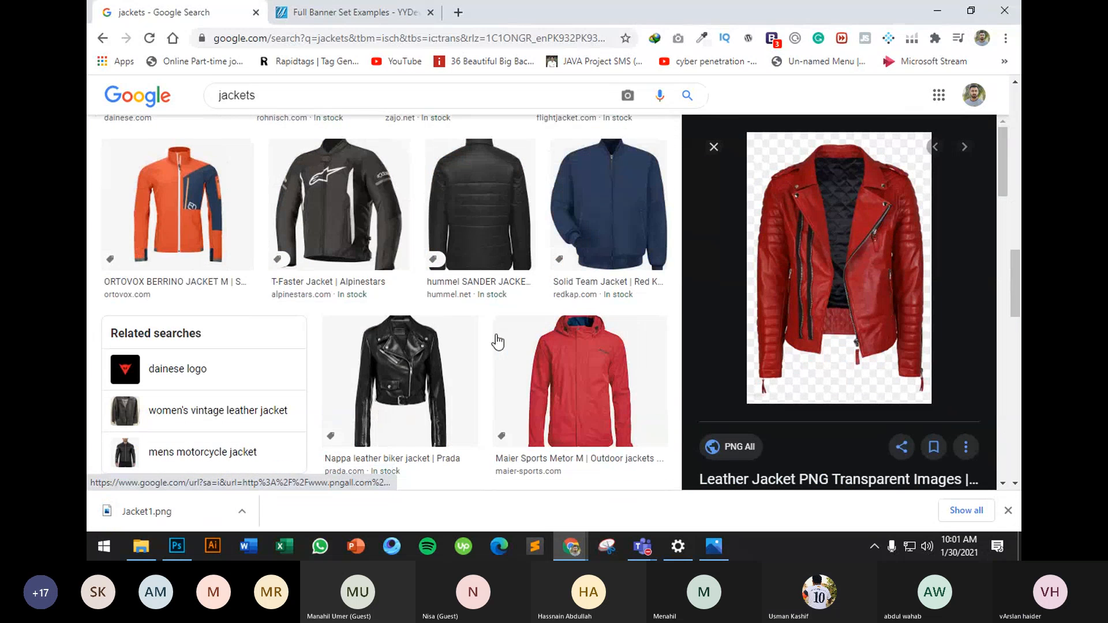
{"action": "scroll", "coordinate": [902, 328], "scroll_direction": "down", "scroll_amount": 4}
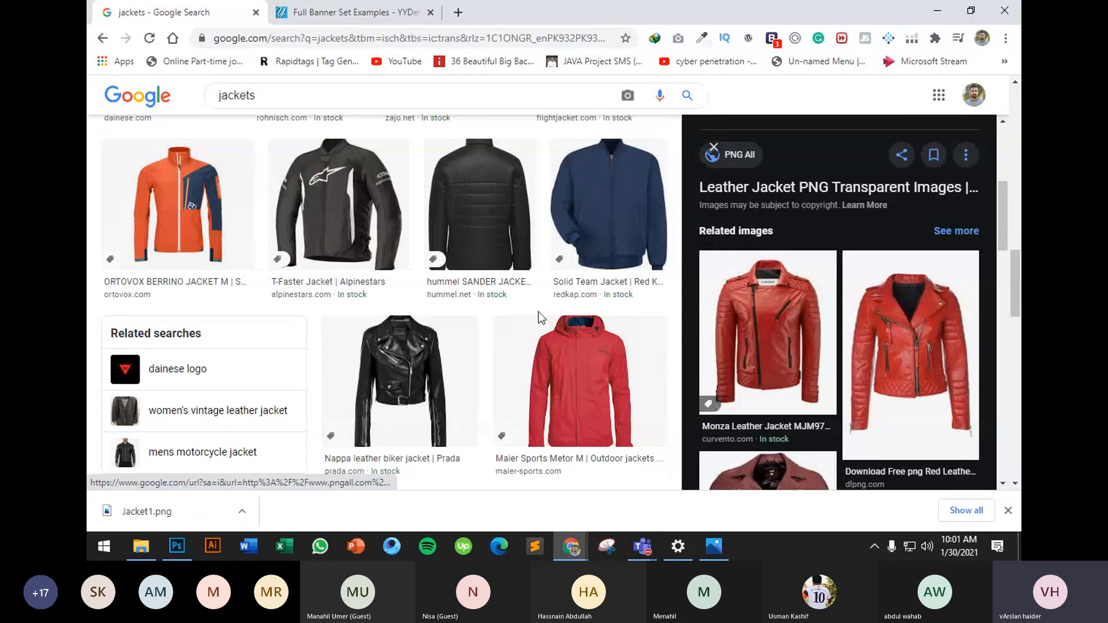
{"action": "scroll", "coordinate": [484, 330], "scroll_direction": "down", "scroll_amount": 5}
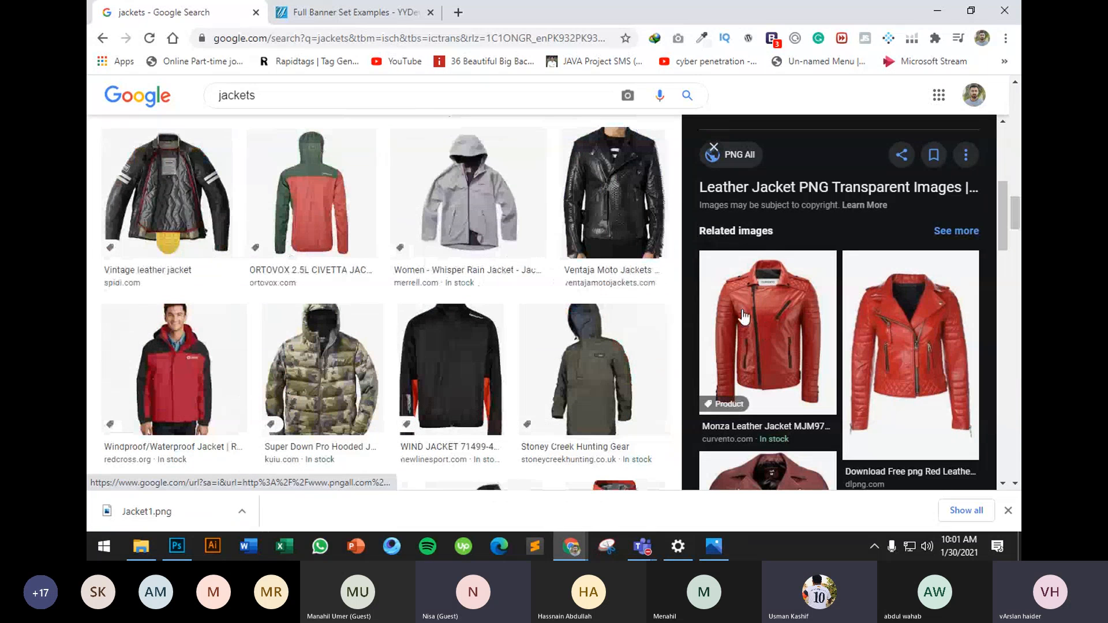
{"action": "scroll", "coordinate": [427, 288], "scroll_direction": "up", "scroll_amount": 3}
{"action": "left_click", "coordinate": [446, 237]}
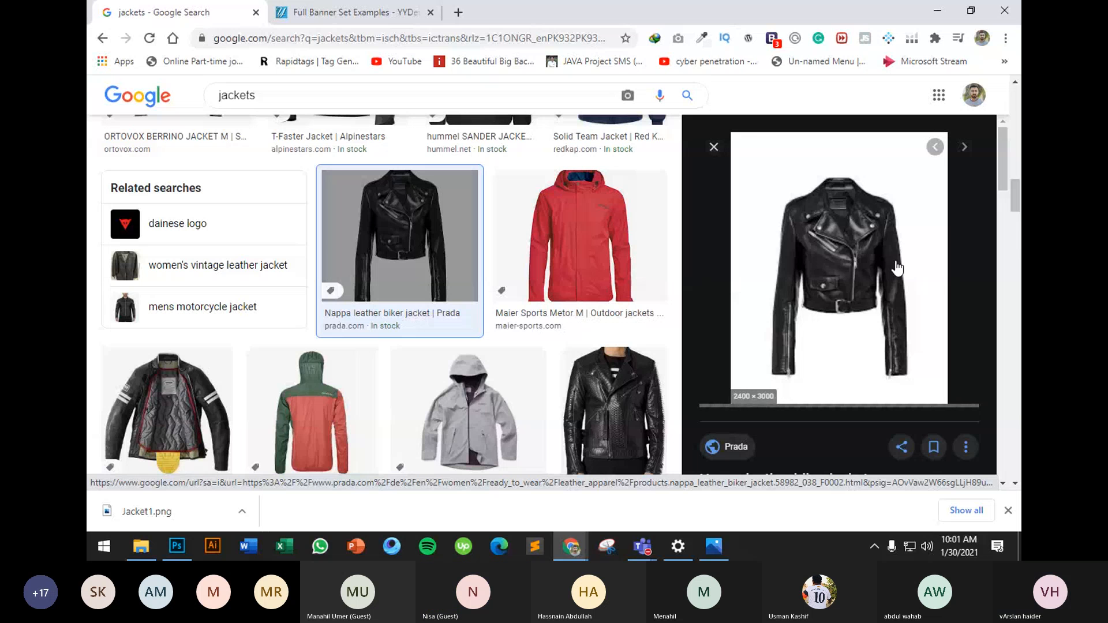
{"action": "right_click", "coordinate": [787, 203]}
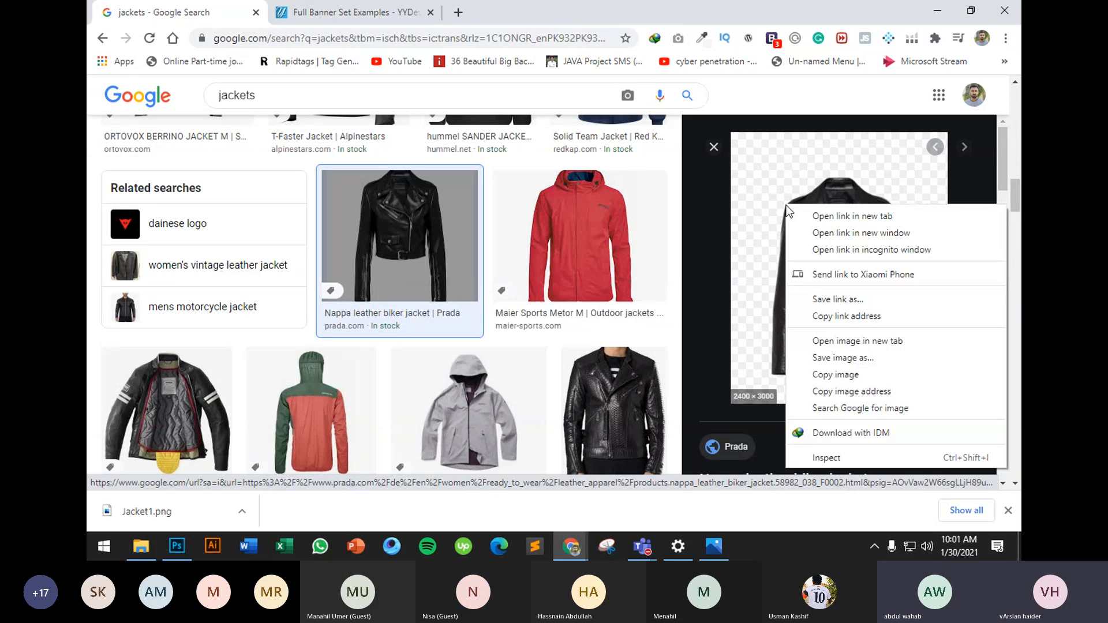
{"action": "left_click", "coordinate": [850, 359]}
{"action": "type", "text": "J"}
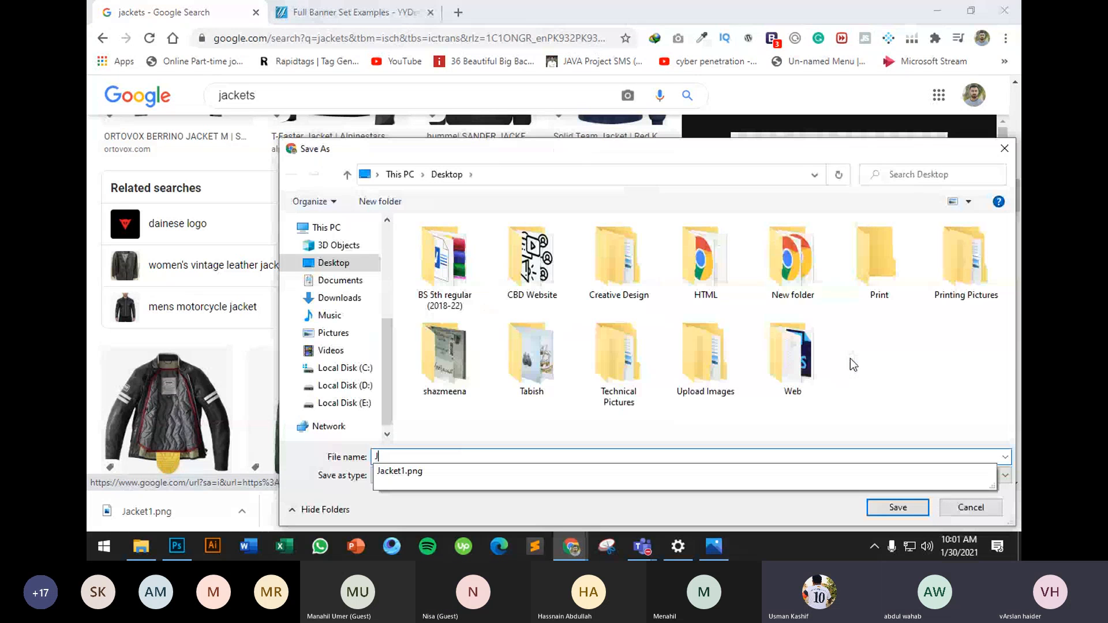
{"action": "type", "text": "acket2"}
{"action": "key", "text": "Return"}
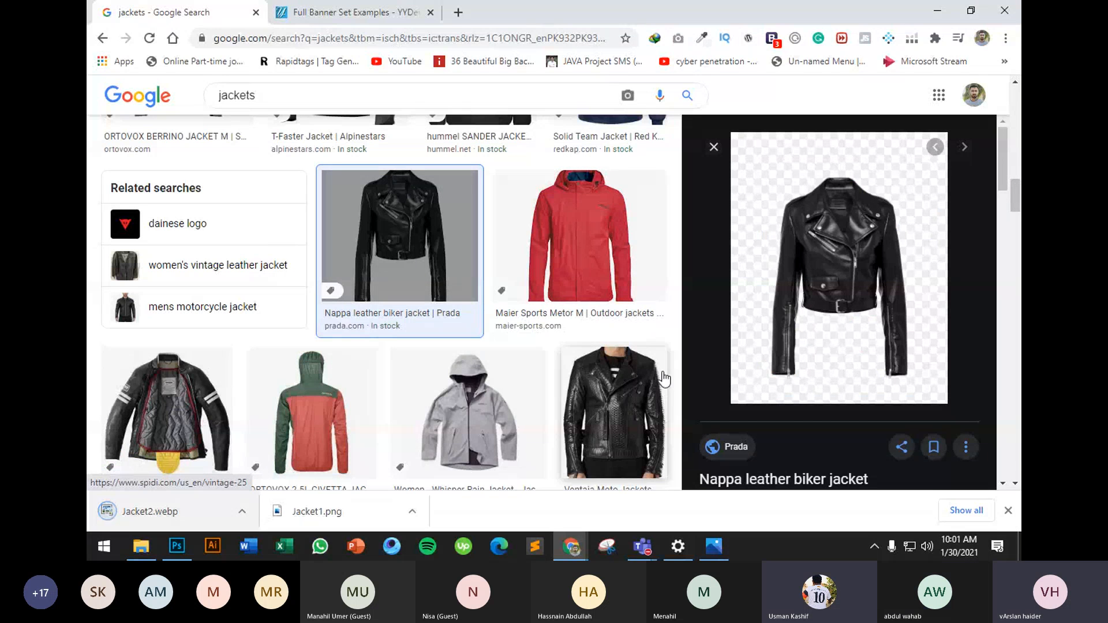
{"action": "right_click", "coordinate": [879, 192]}
{"action": "left_click", "coordinate": [896, 343]}
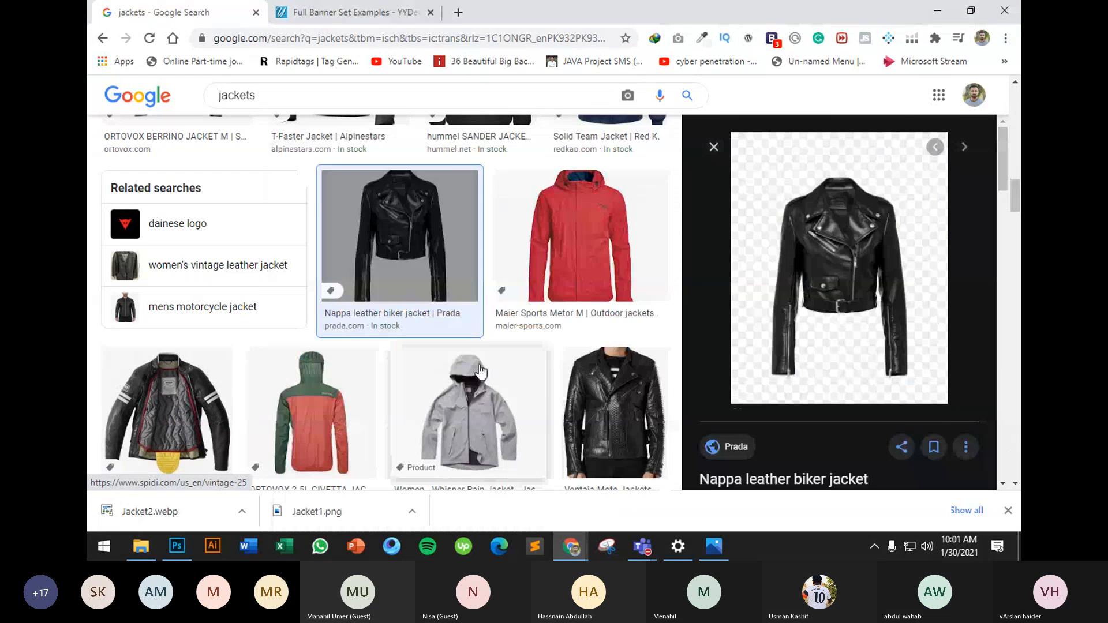
{"action": "left_click", "coordinate": [994, 141]}
{"action": "scroll", "coordinate": [635, 315], "scroll_direction": "down", "scroll_amount": 8}
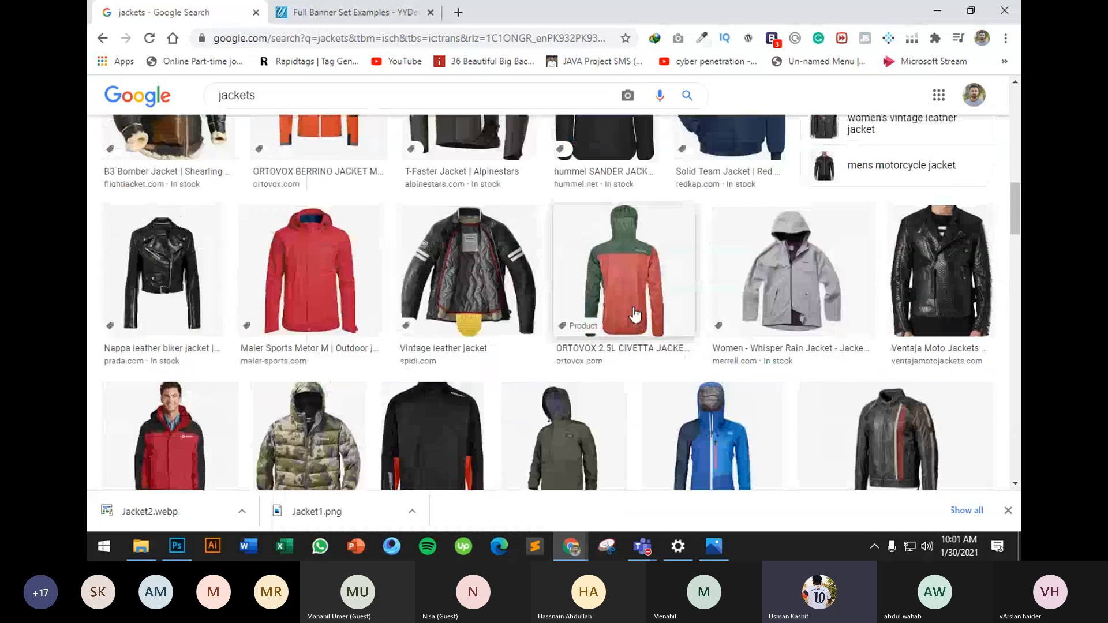
{"action": "scroll", "coordinate": [635, 315], "scroll_direction": "down", "scroll_amount": 4}
{"action": "scroll", "coordinate": [696, 310], "scroll_direction": "up", "scroll_amount": 5}
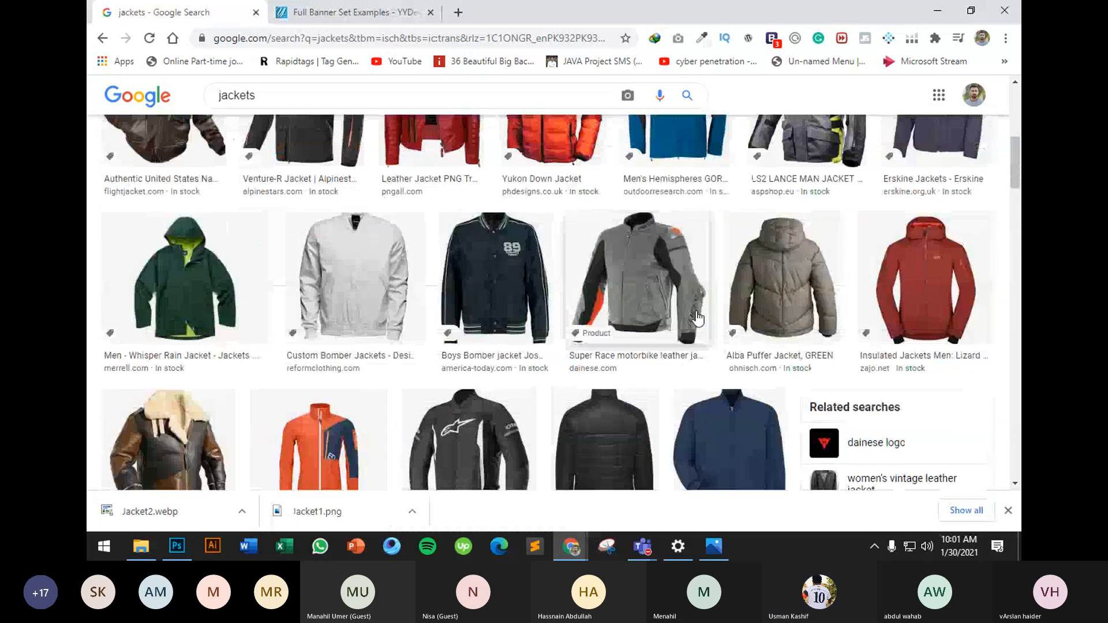
{"action": "scroll", "coordinate": [696, 317], "scroll_direction": "up", "scroll_amount": 5}
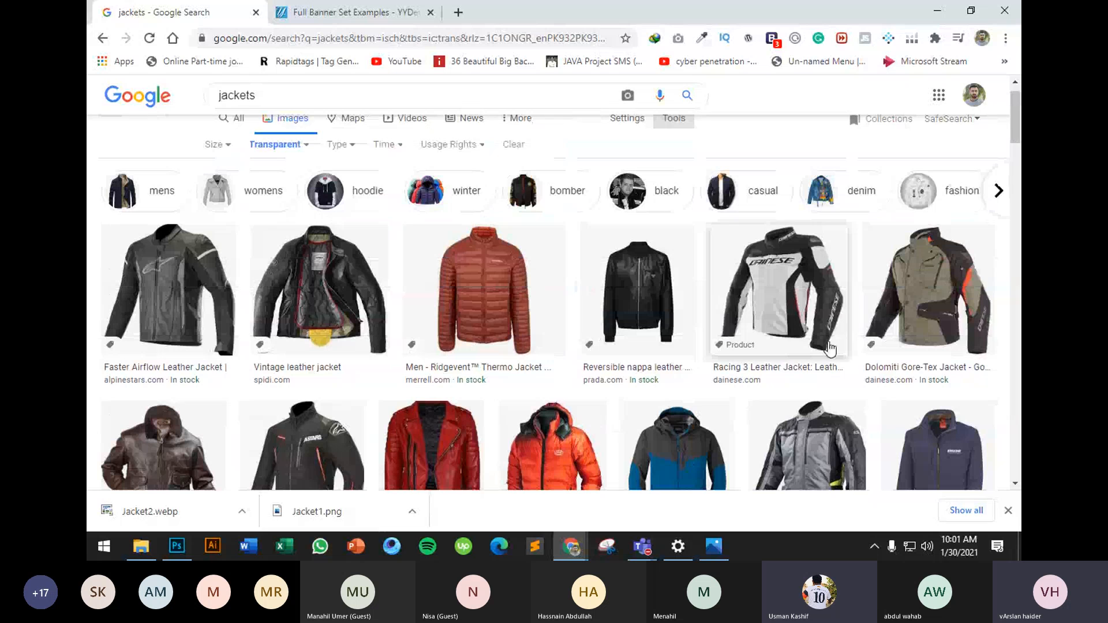
{"action": "scroll", "coordinate": [437, 389], "scroll_direction": "down", "scroll_amount": 4}
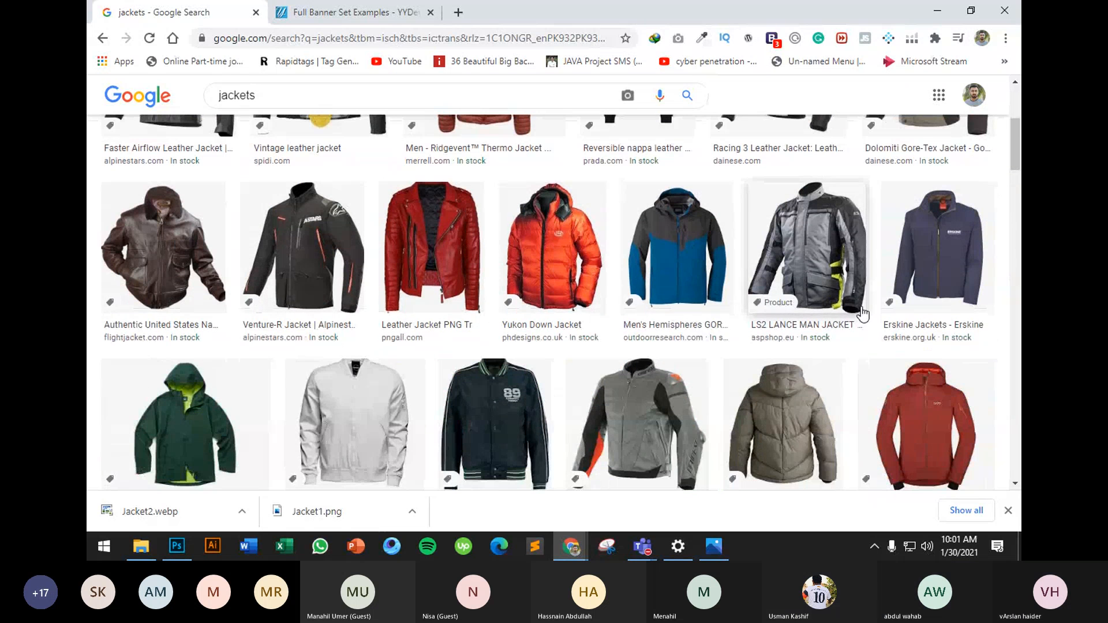
{"action": "left_click", "coordinate": [540, 263]}
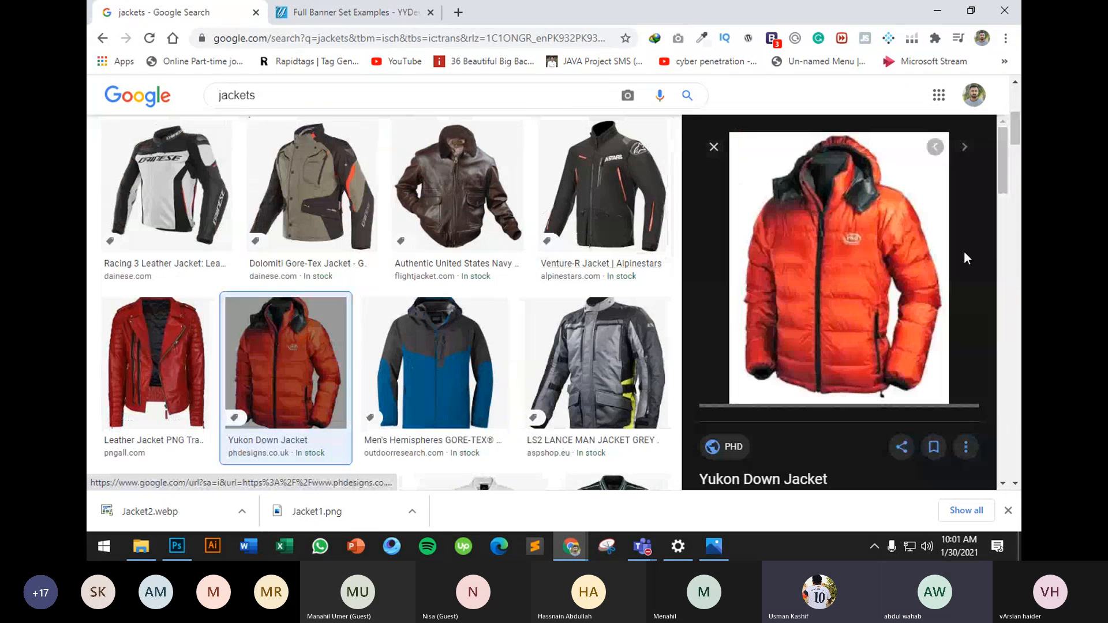
{"action": "right_click", "coordinate": [802, 228]}
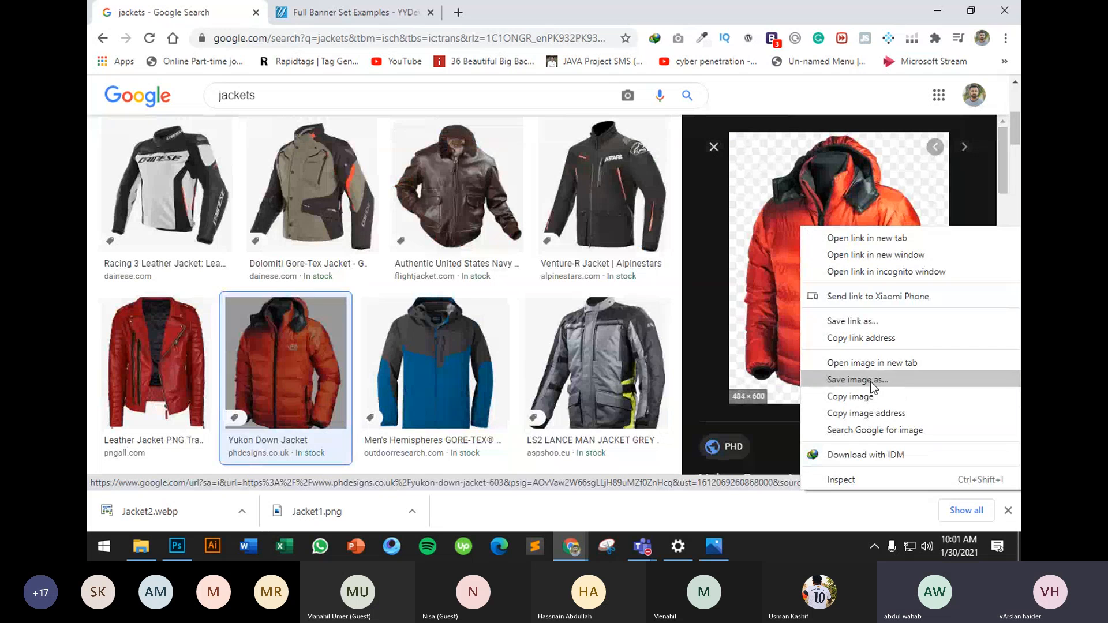
{"action": "left_click", "coordinate": [872, 381]}
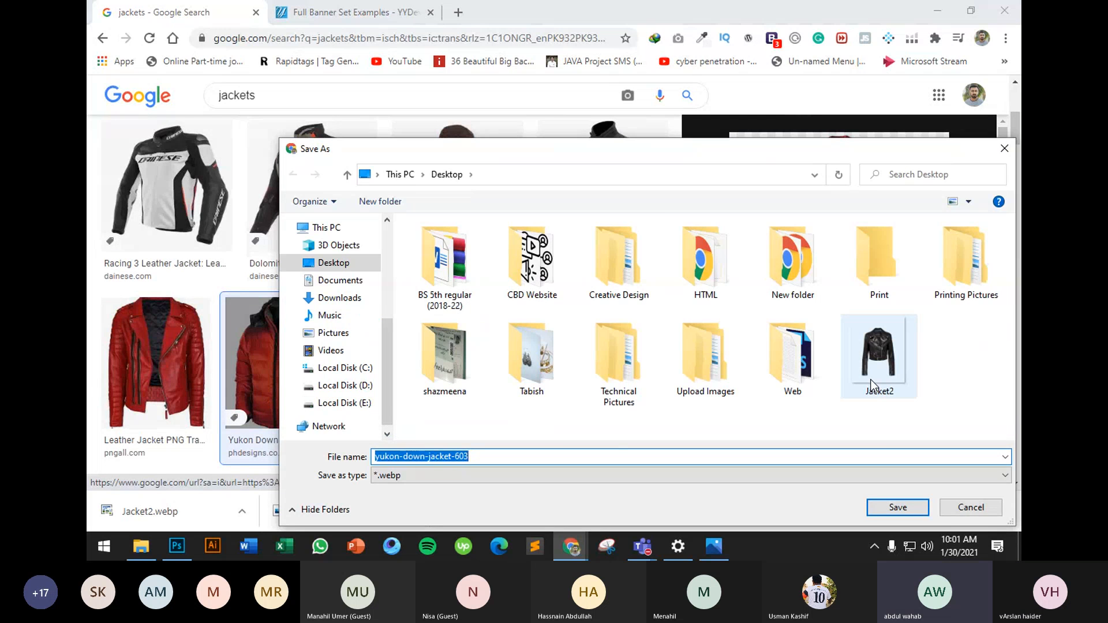
{"action": "key", "text": "Escape"}
Save the Dainese Racing 3 Leather Jacket image to the Desktop as Jacket2.png
{"action": "left_click", "coordinate": [166, 221]}
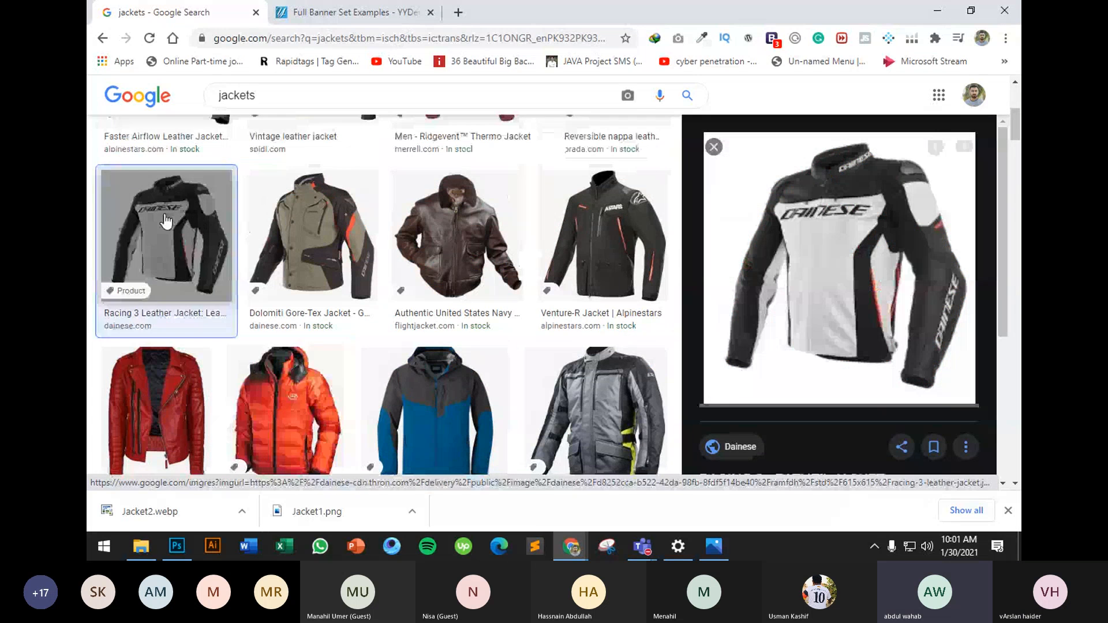
{"action": "right_click", "coordinate": [791, 222]}
{"action": "left_click", "coordinate": [834, 380]}
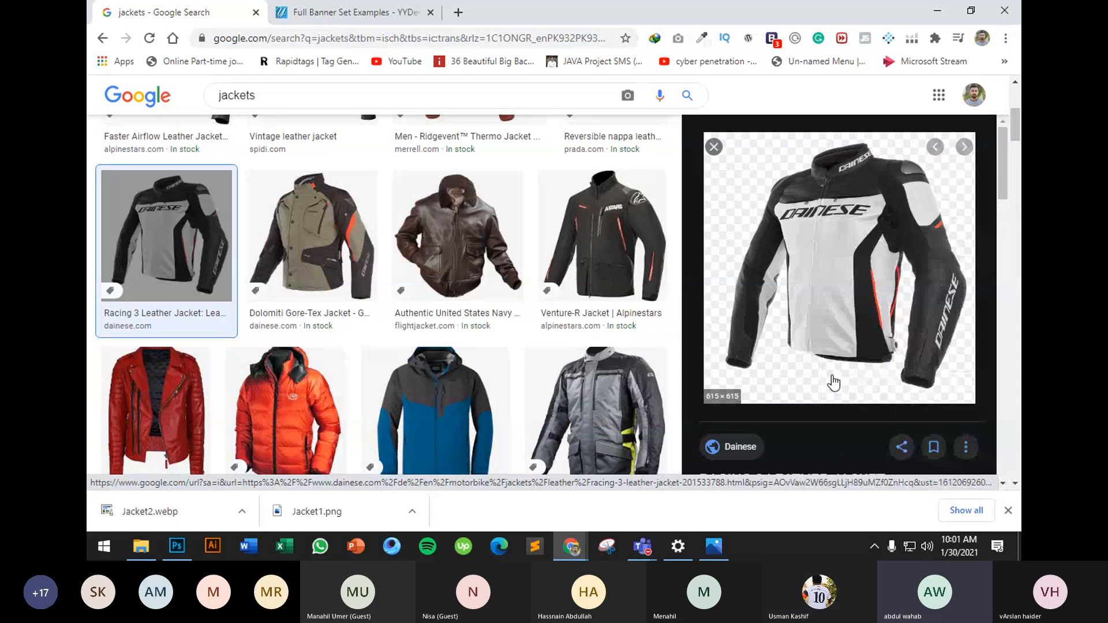
{"action": "type", "text": "J"}
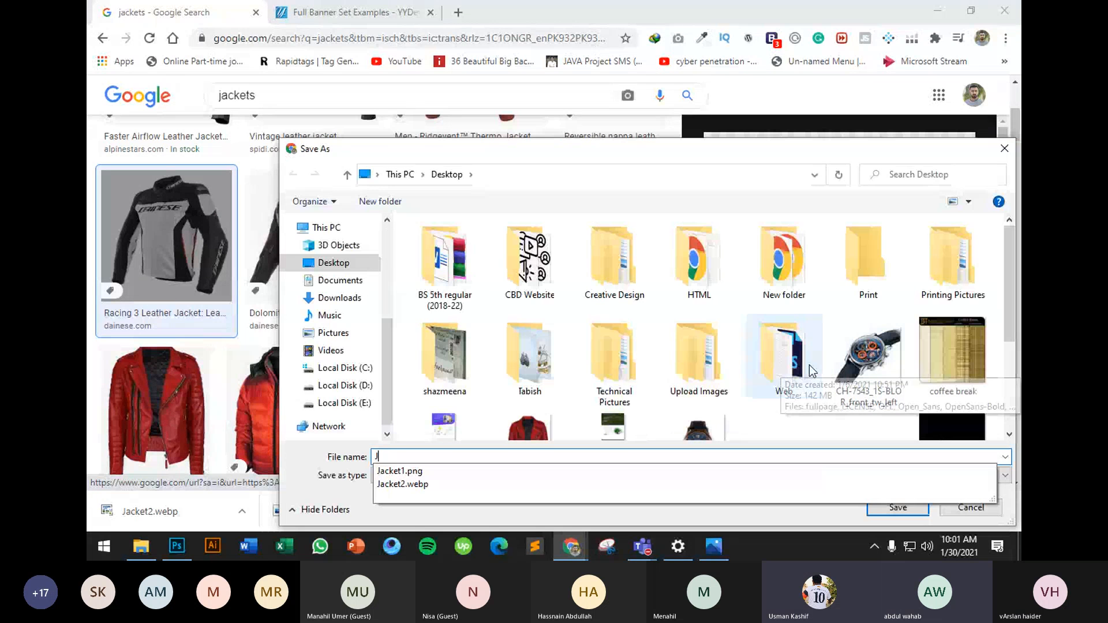
{"action": "type", "text": "acket3"}
{"action": "key", "text": "Return"}
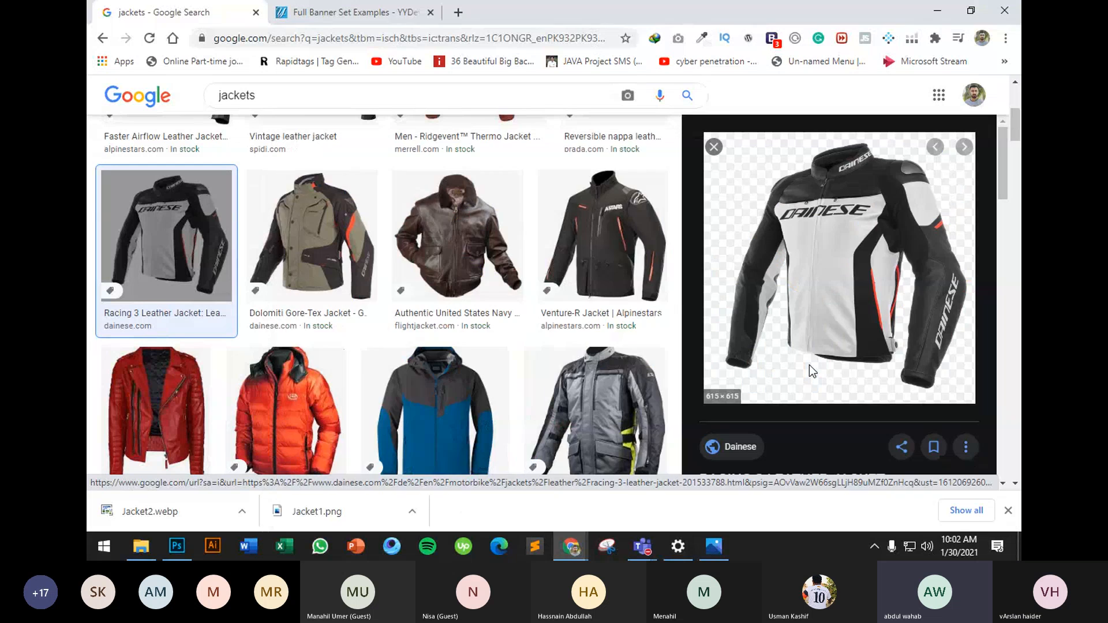
{"action": "key", "text": "Escape"}
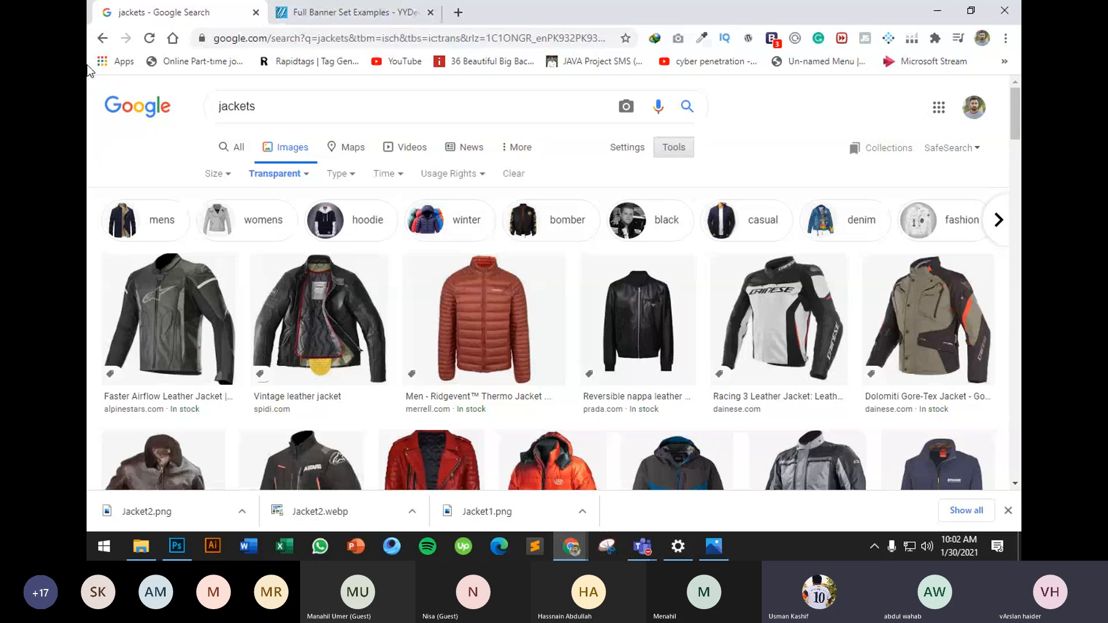
Return to the animated web banners gif images results and examine the html Shopping Banner example
{"action": "left_click", "coordinate": [102, 40]}
{"action": "left_click", "coordinate": [101, 41]}
{"action": "left_click", "coordinate": [102, 41]}
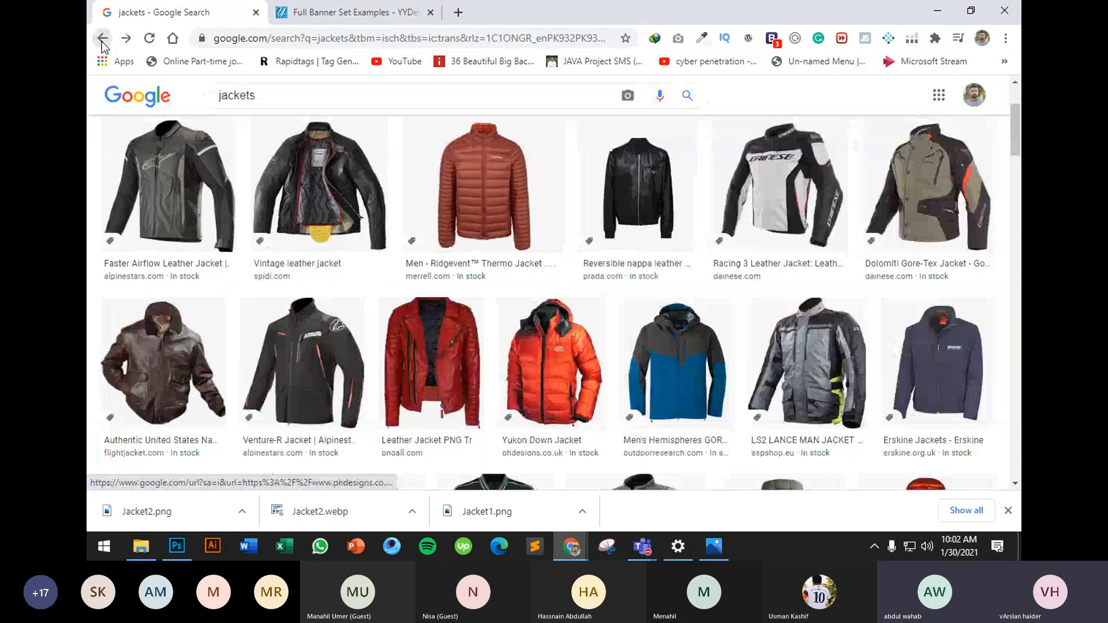
{"action": "left_click", "coordinate": [101, 41]}
{"action": "left_click", "coordinate": [101, 41]}
{"action": "left_click", "coordinate": [102, 41]}
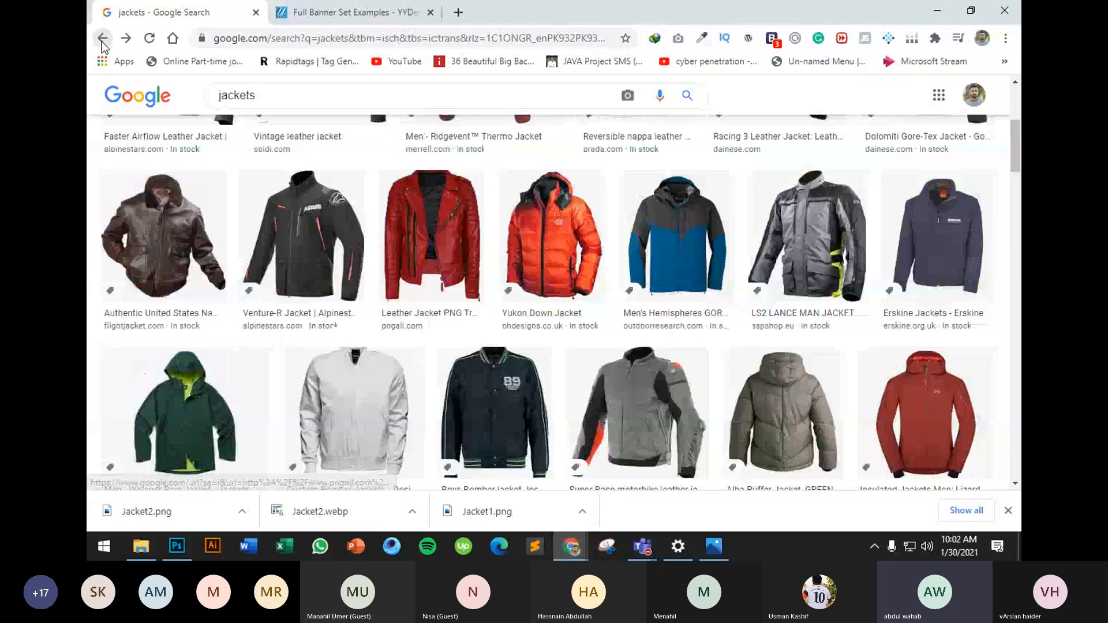
{"action": "left_click", "coordinate": [101, 41]}
{"action": "left_click", "coordinate": [101, 41]}
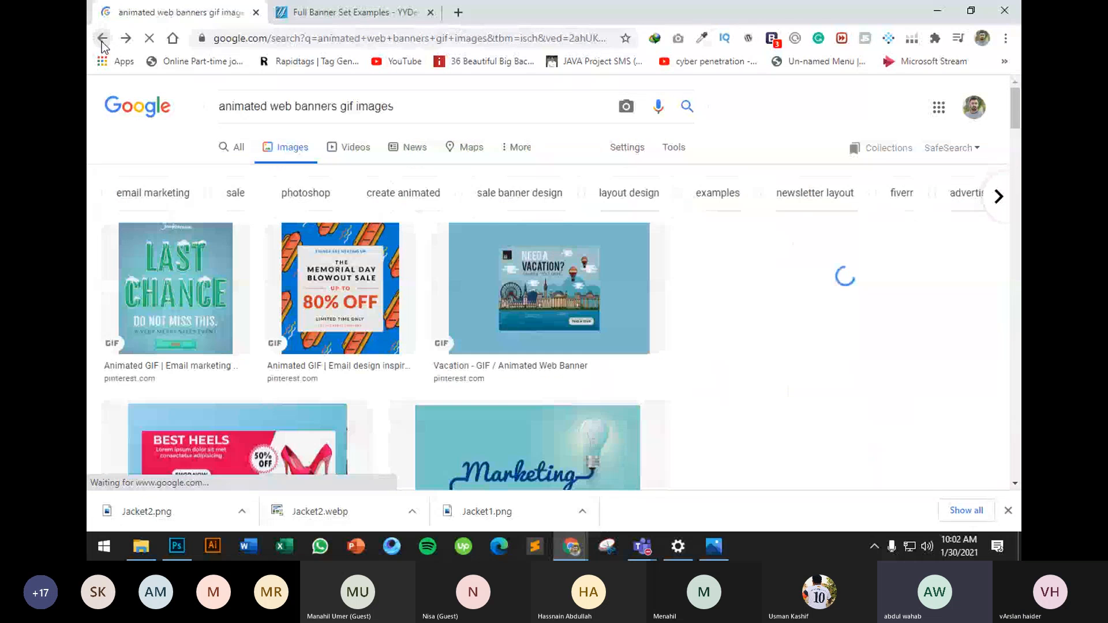
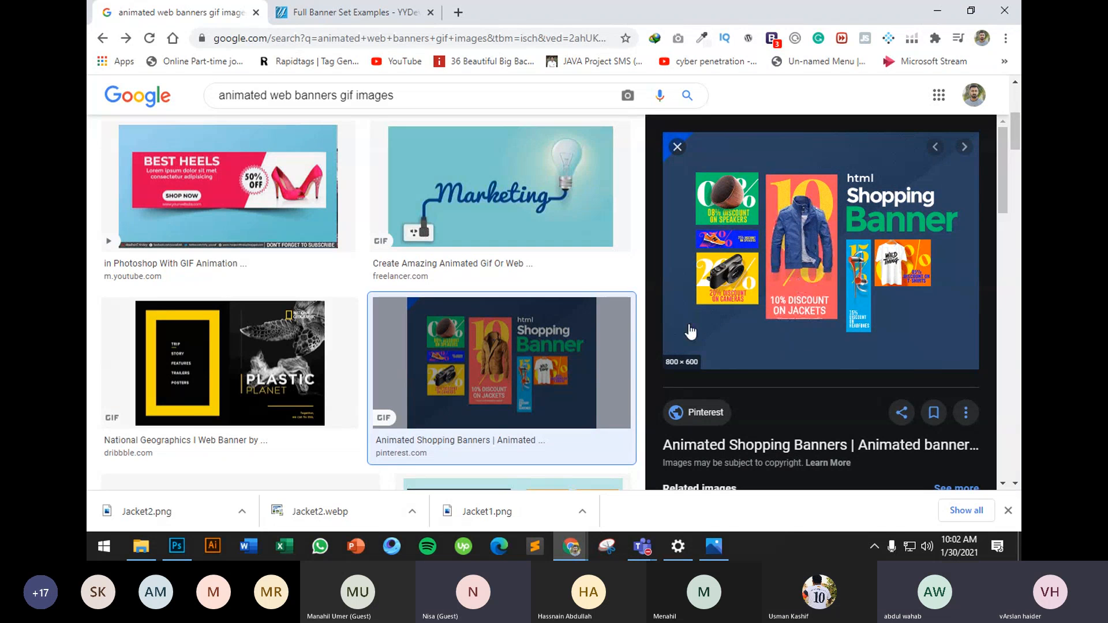
Switch to Photoshop and close the watch banner document and the pinion-axis-ii-bronze-watch.png image
{"action": "left_click", "coordinate": [182, 545]}
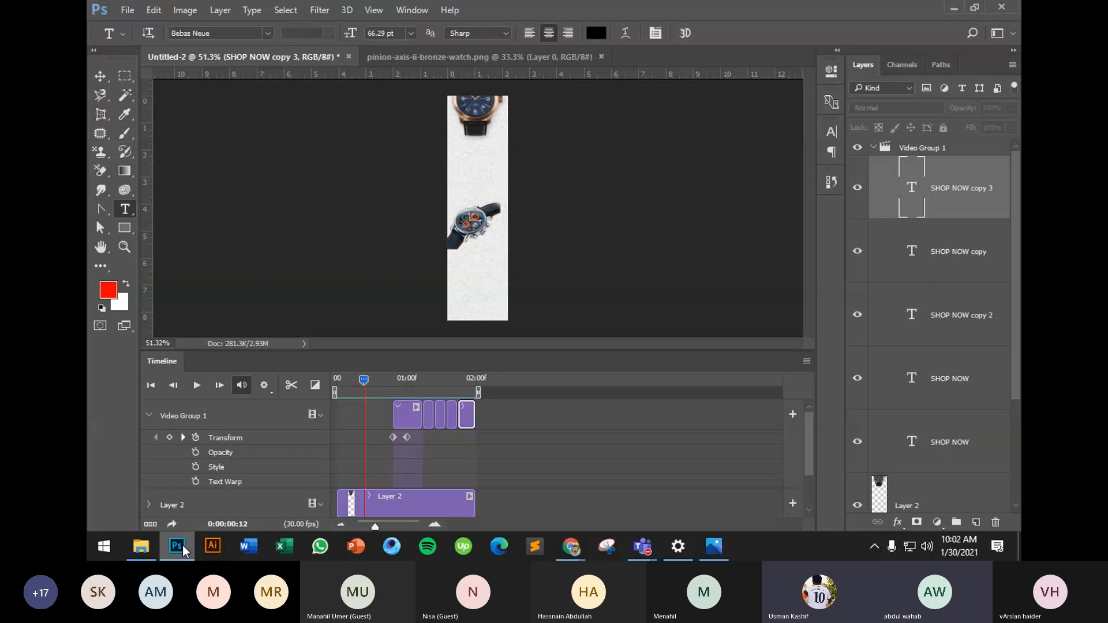
{"action": "left_click", "coordinate": [349, 56]}
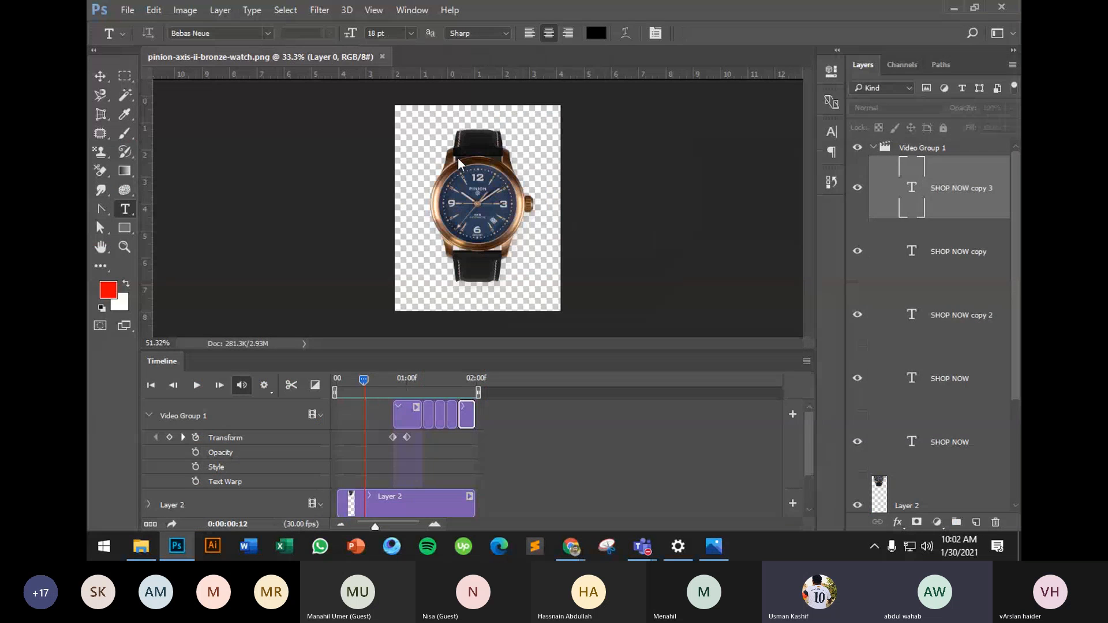
{"action": "left_click", "coordinate": [382, 57]}
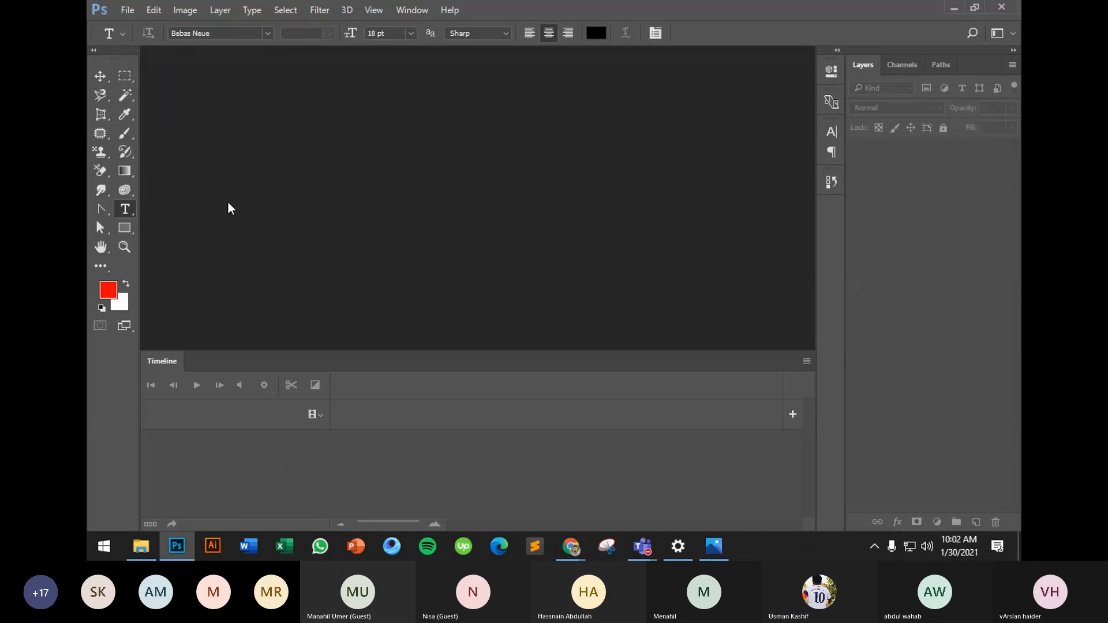
{"action": "key", "text": "ctrl+n"}
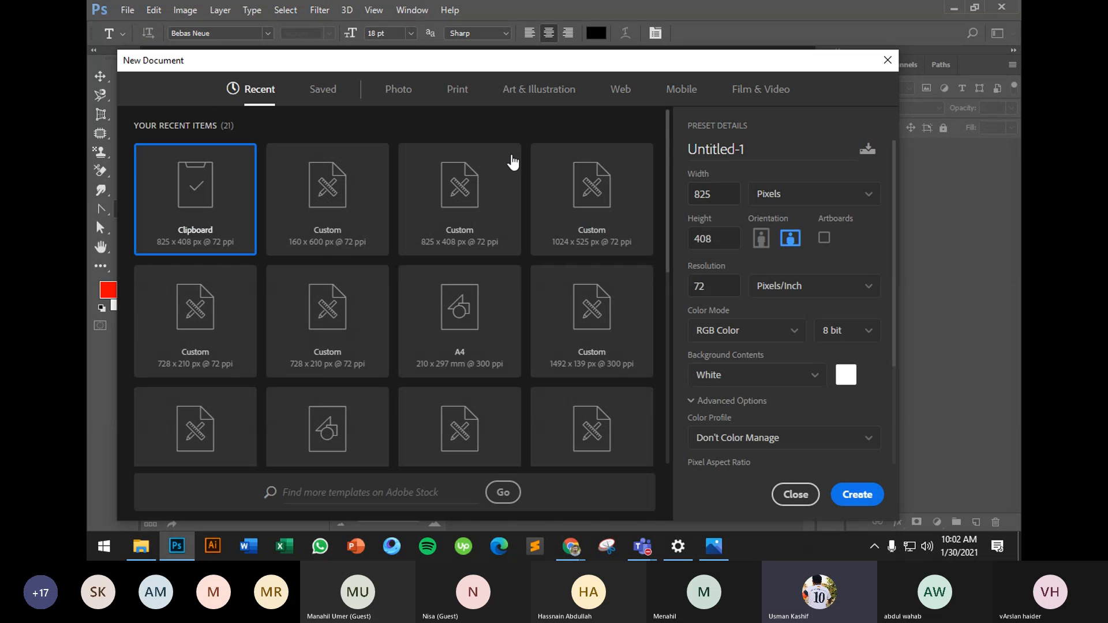
{"action": "left_click", "coordinate": [616, 101]}
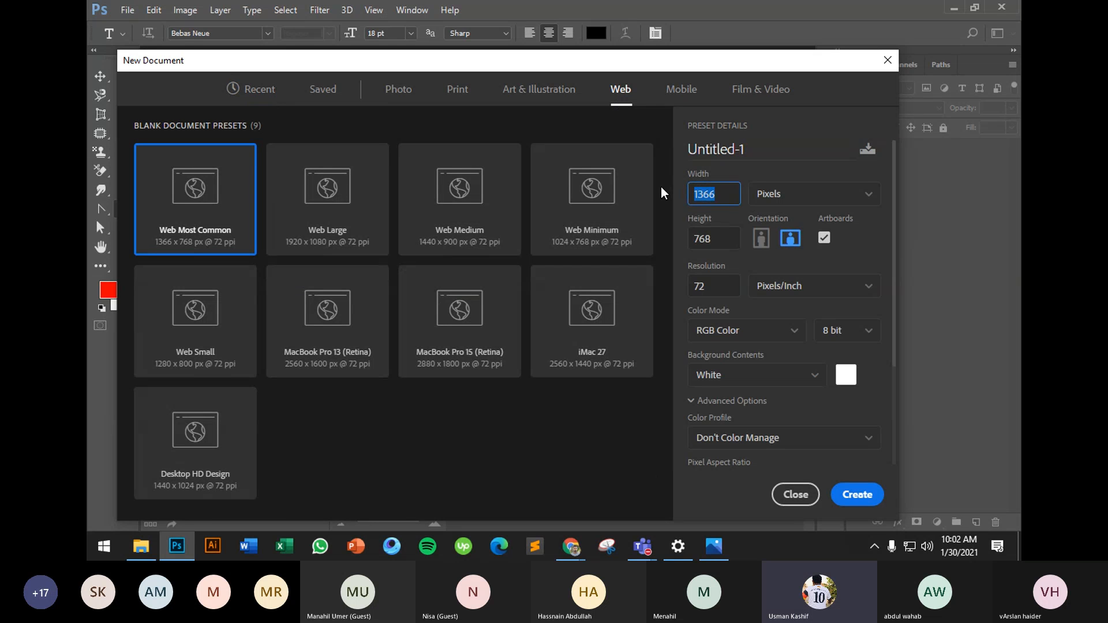
{"action": "type", "text": "200"}
{"action": "key", "text": "Tab"}
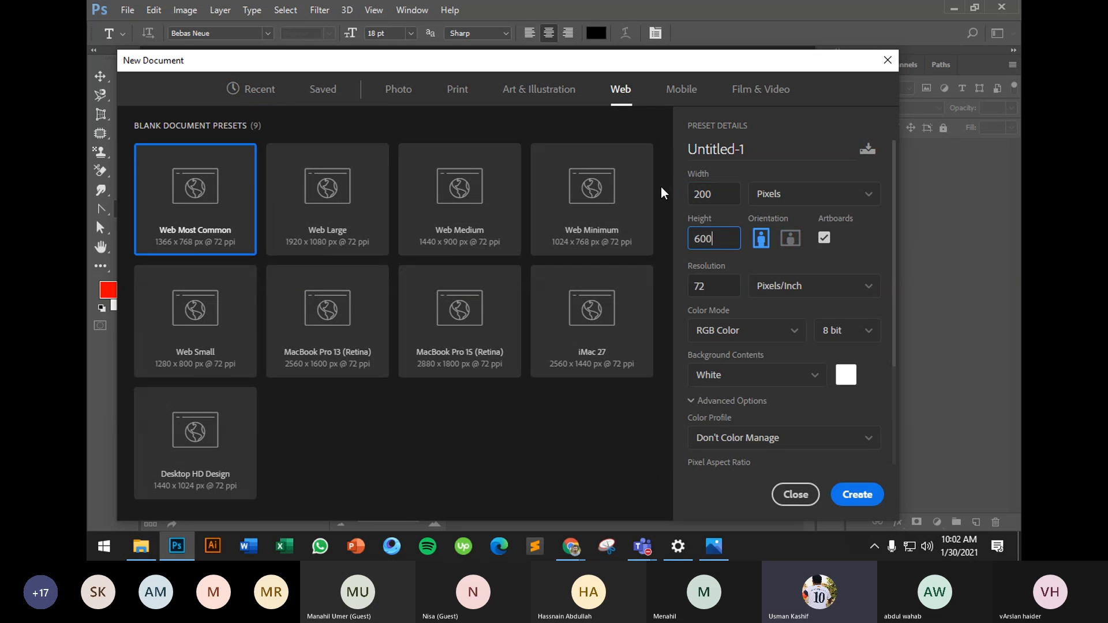
{"action": "key", "text": "Return"}
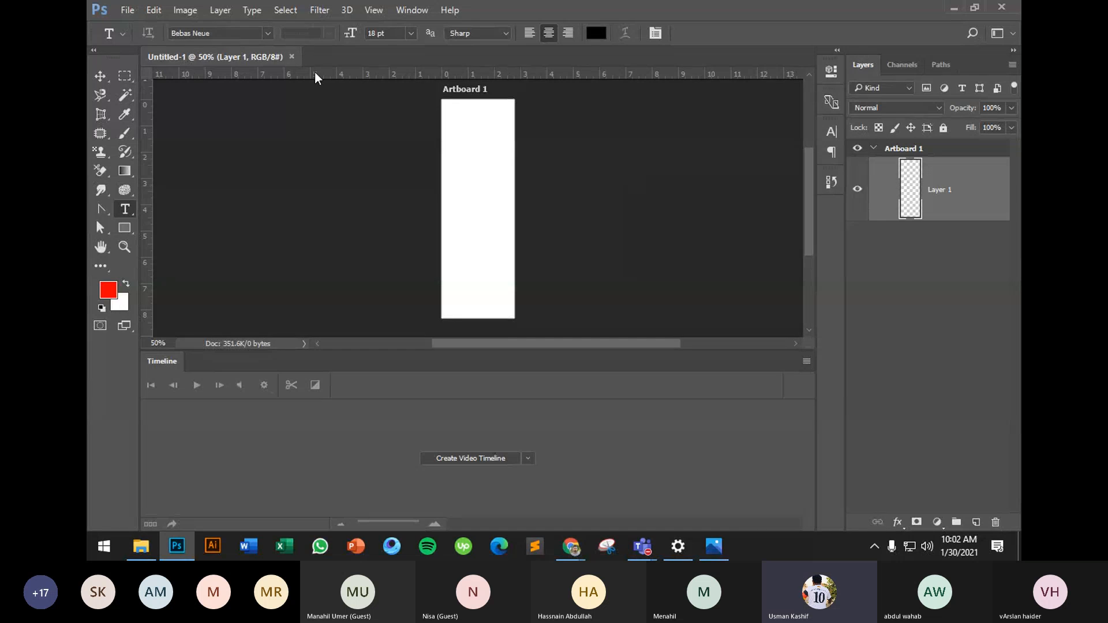
{"action": "left_click", "coordinate": [291, 56]}
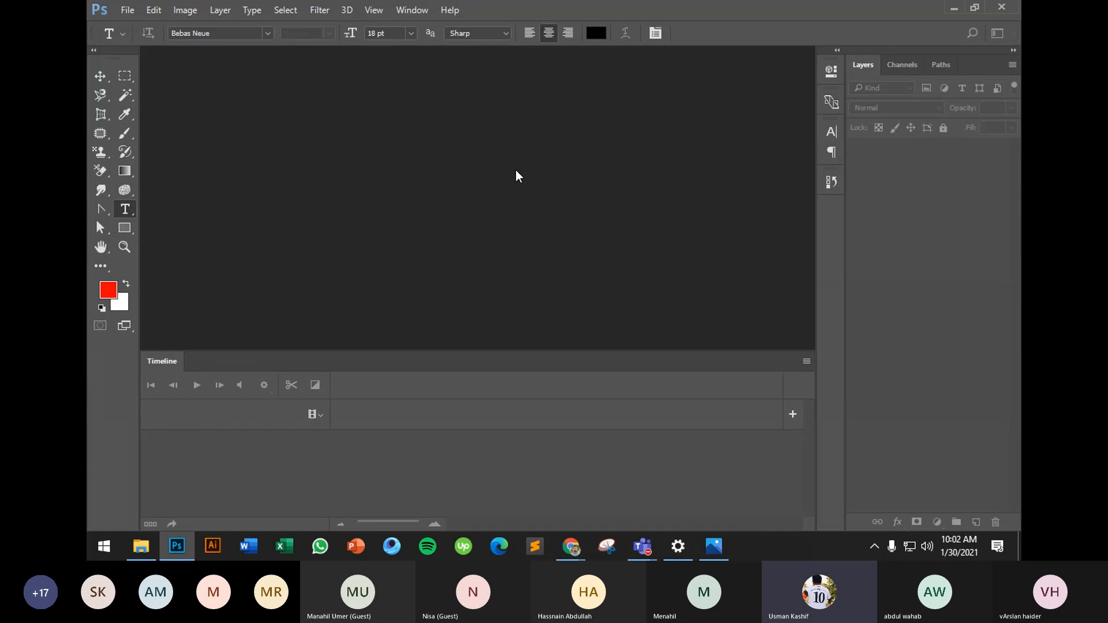
Create a new 250 x 600 pixel document at 72 ppi with a white background and no artboard
{"action": "key", "text": "ctrl+n"}
{"action": "left_click_drag", "start_coordinate": [693, 196], "coordinate": [620, 199]}
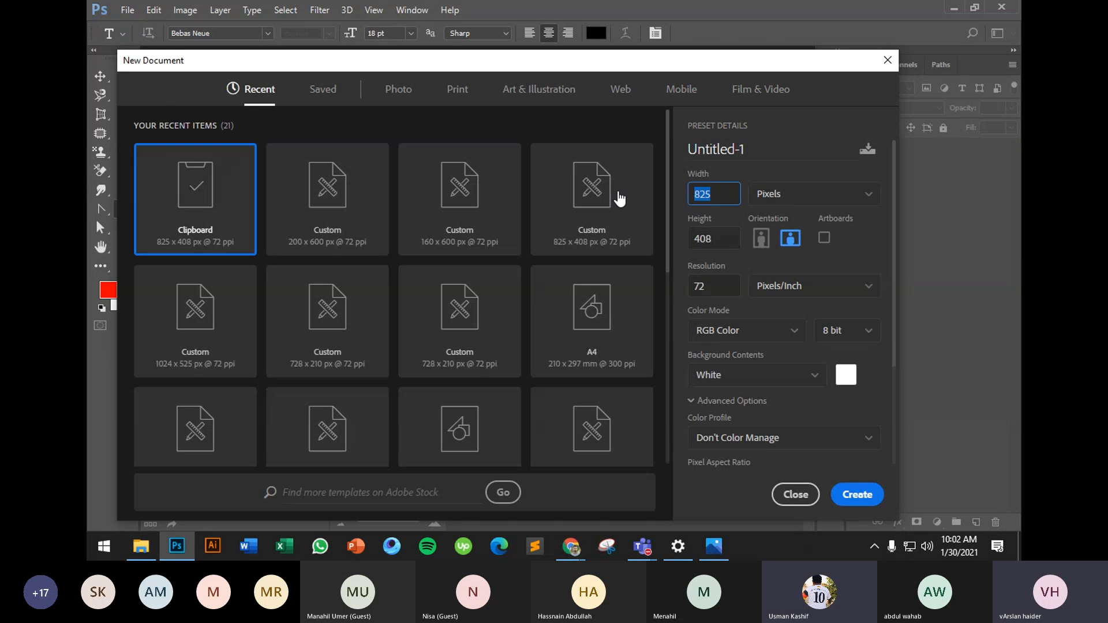
{"action": "type", "text": "250"}
{"action": "key", "text": "Tab"}
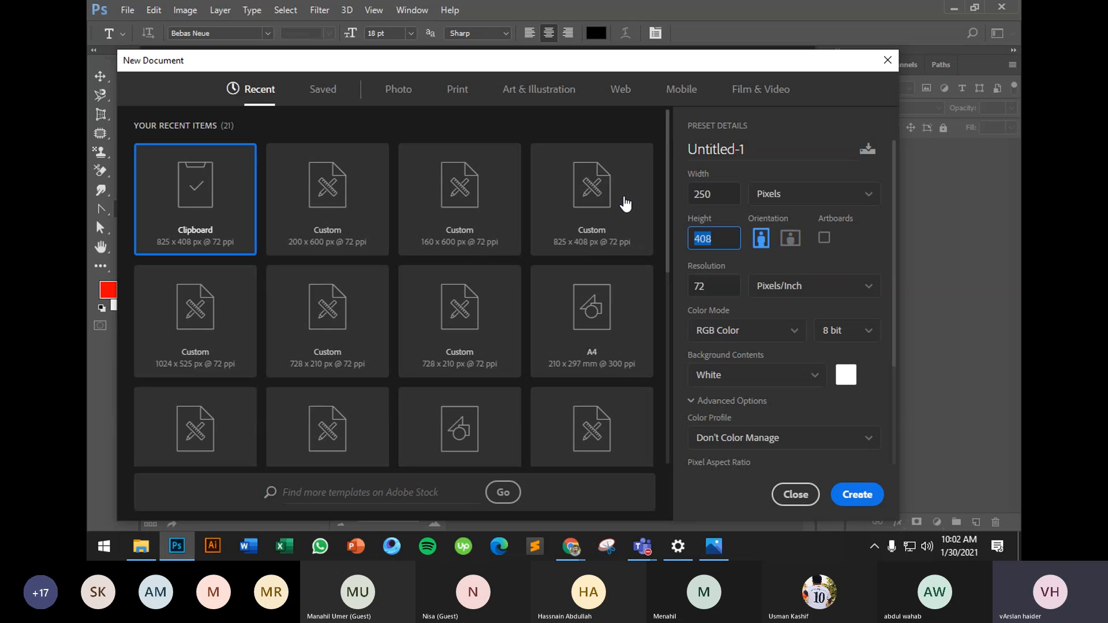
{"action": "type", "text": "600"}
{"action": "key", "text": "Return"}
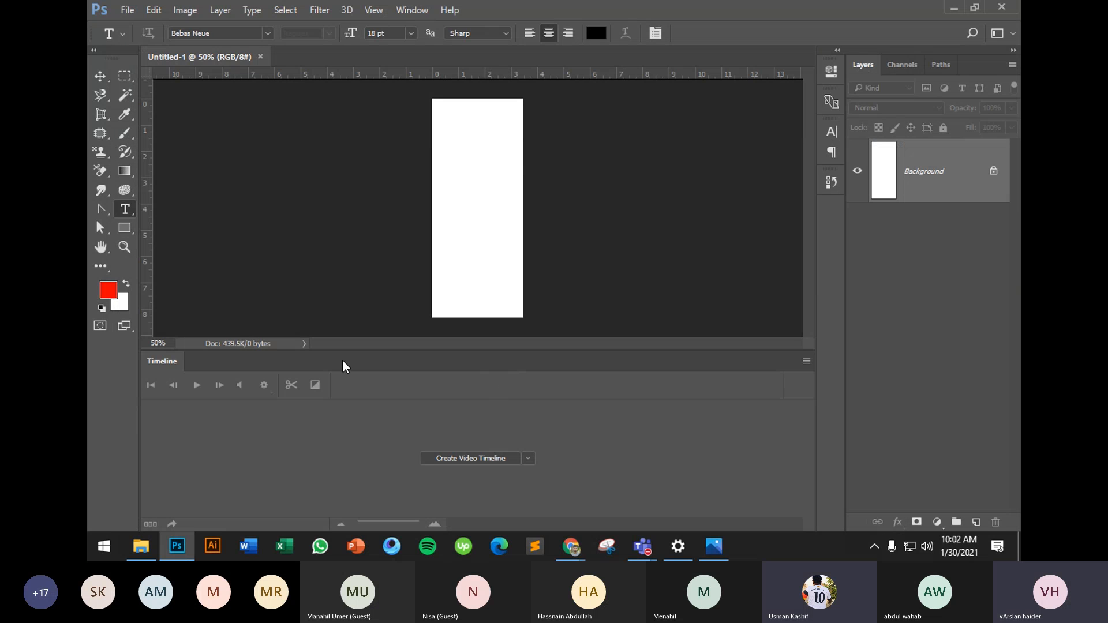
{"action": "left_click_drag", "start_coordinate": [358, 348], "coordinate": [370, 406]}
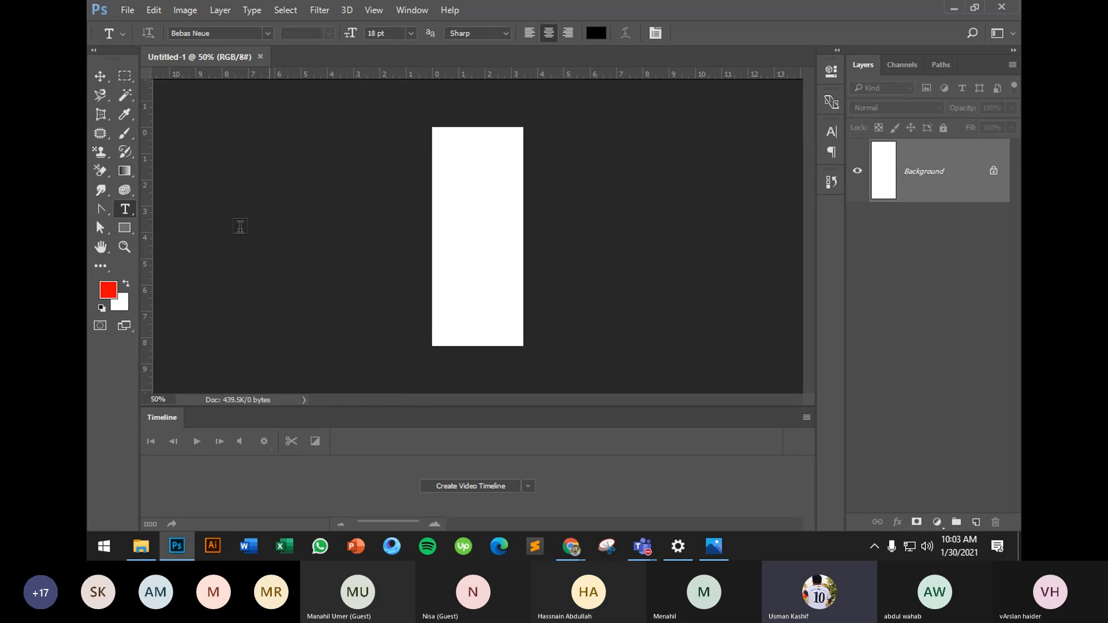
Set the foreground colour to golden yellow e6bf46 and fill the Background layer with it
{"action": "left_click", "coordinate": [107, 294]}
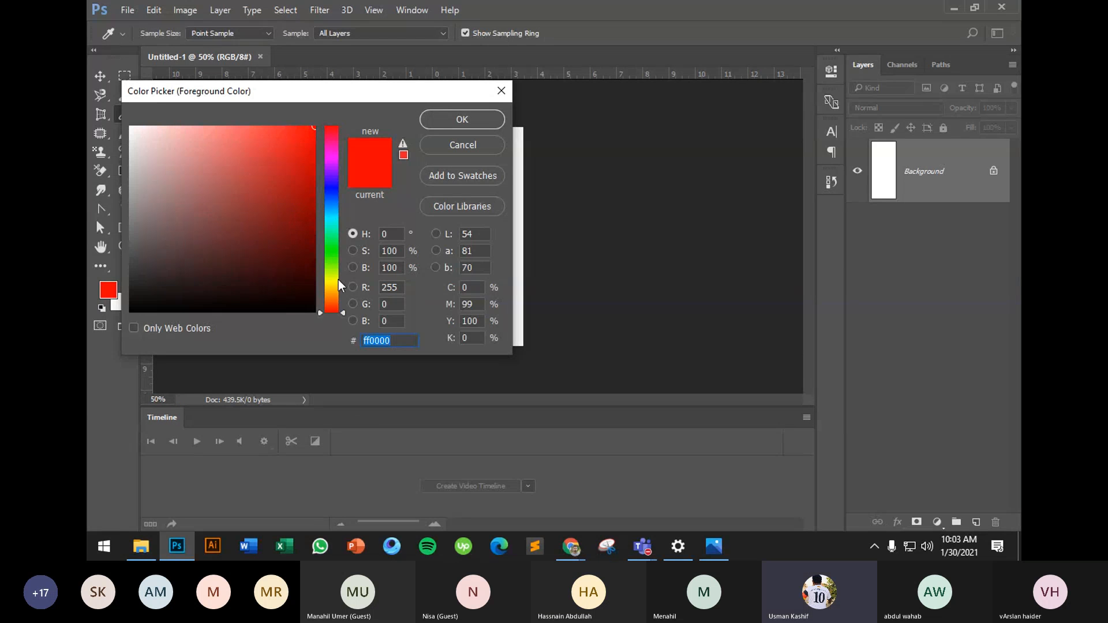
{"action": "left_click_drag", "start_coordinate": [335, 291], "coordinate": [335, 296]}
{"action": "mouse_move", "coordinate": [311, 164]}
{"action": "left_mouse_down"}
{"action": "mouse_move", "coordinate": [272, 205]}
{"action": "mouse_move", "coordinate": [216, 154]}
{"action": "left_mouse_up"}
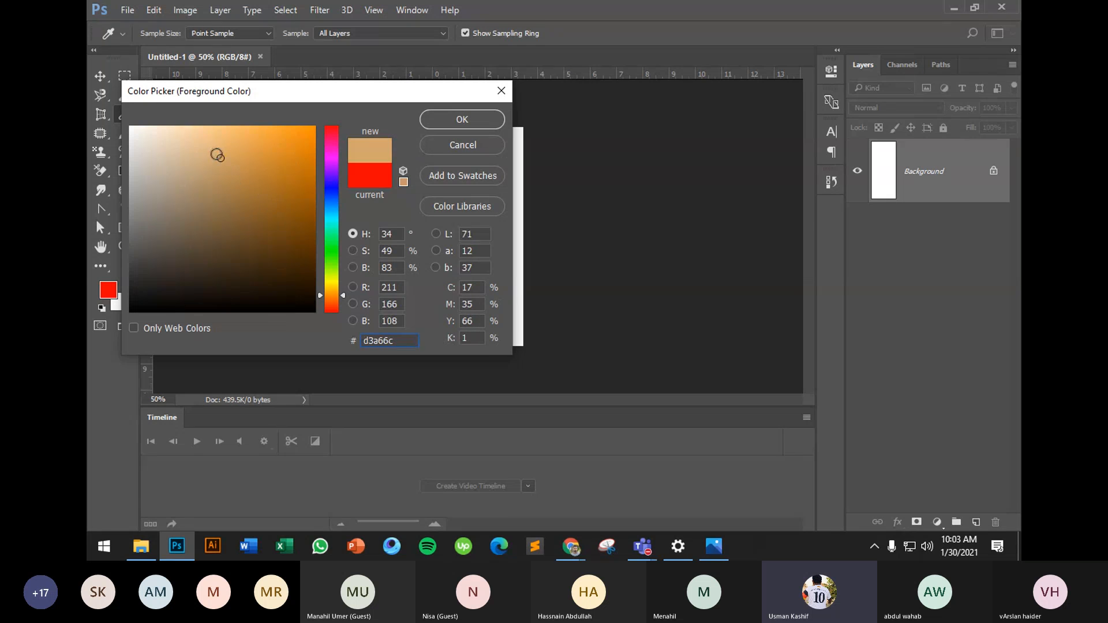
{"action": "mouse_move", "coordinate": [331, 280]}
{"action": "left_mouse_down"}
{"action": "mouse_move", "coordinate": [327, 177]}
{"action": "mouse_move", "coordinate": [336, 290]}
{"action": "left_mouse_up"}
{"action": "mouse_move", "coordinate": [285, 219]}
{"action": "left_mouse_down"}
{"action": "mouse_move", "coordinate": [279, 151]}
{"action": "mouse_move", "coordinate": [233, 127]}
{"action": "mouse_move", "coordinate": [272, 140]}
{"action": "mouse_move", "coordinate": [259, 144]}
{"action": "left_mouse_up"}
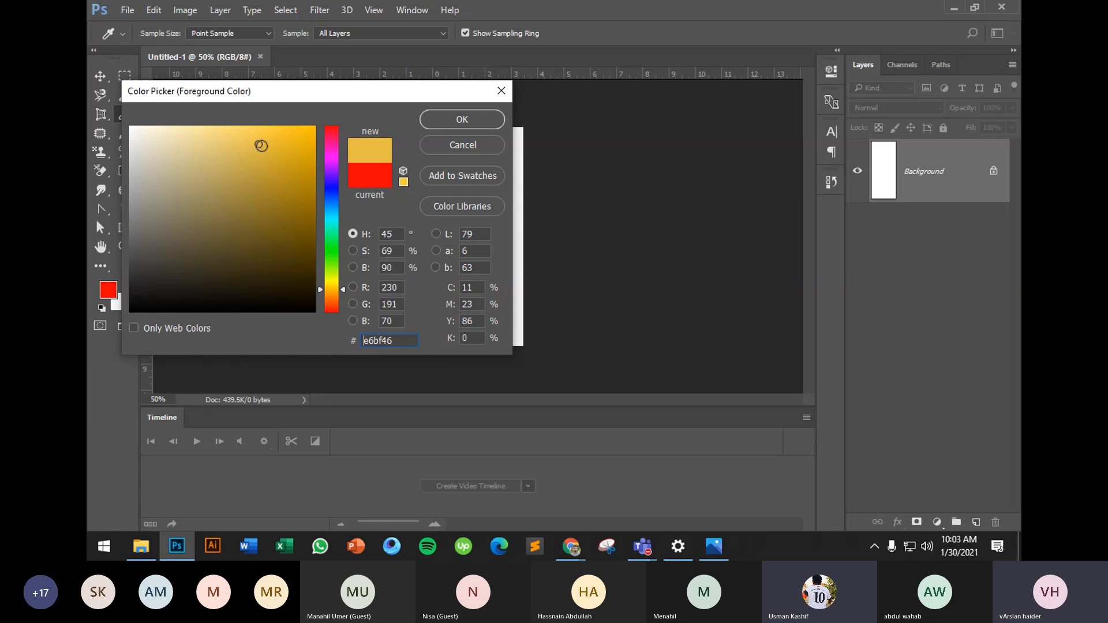
{"action": "left_click", "coordinate": [487, 121]}
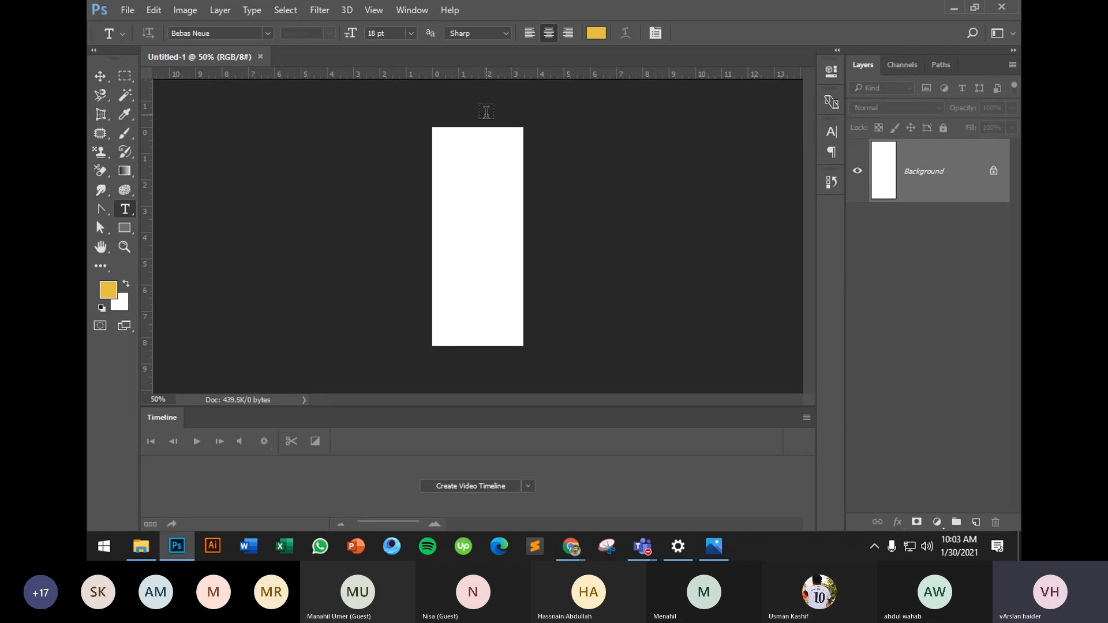
{"action": "key", "text": "alt+BackSpace"}
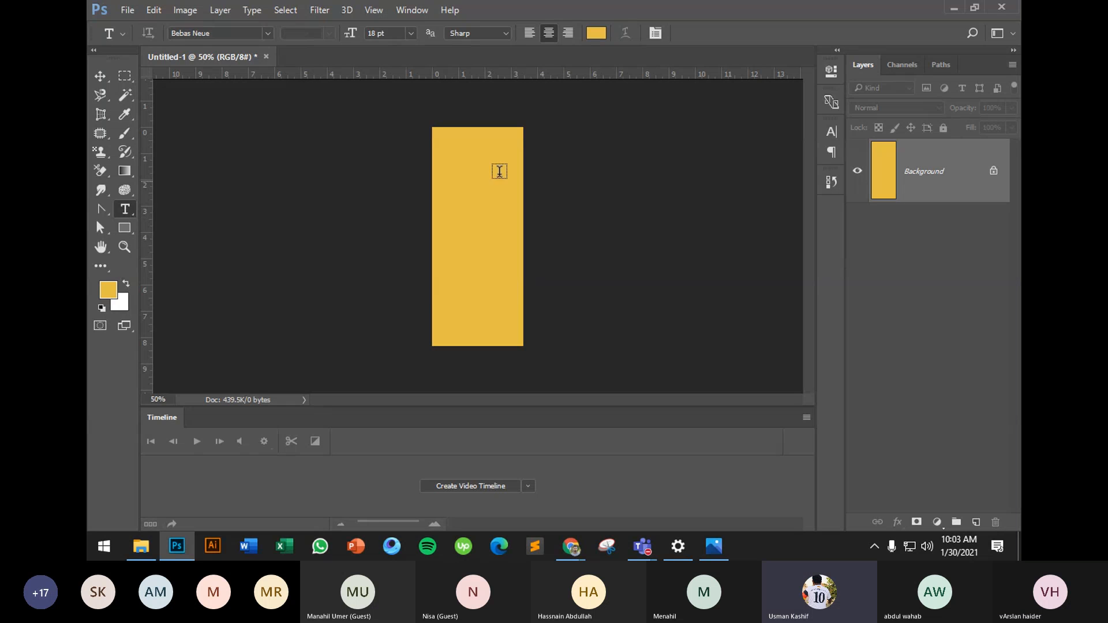
Add the text 10 in 18 pt Bebas Neue on the upper part of the banner and colour it white, ffffff
{"action": "left_click", "coordinate": [597, 32]}
{"action": "left_click", "coordinate": [131, 311]}
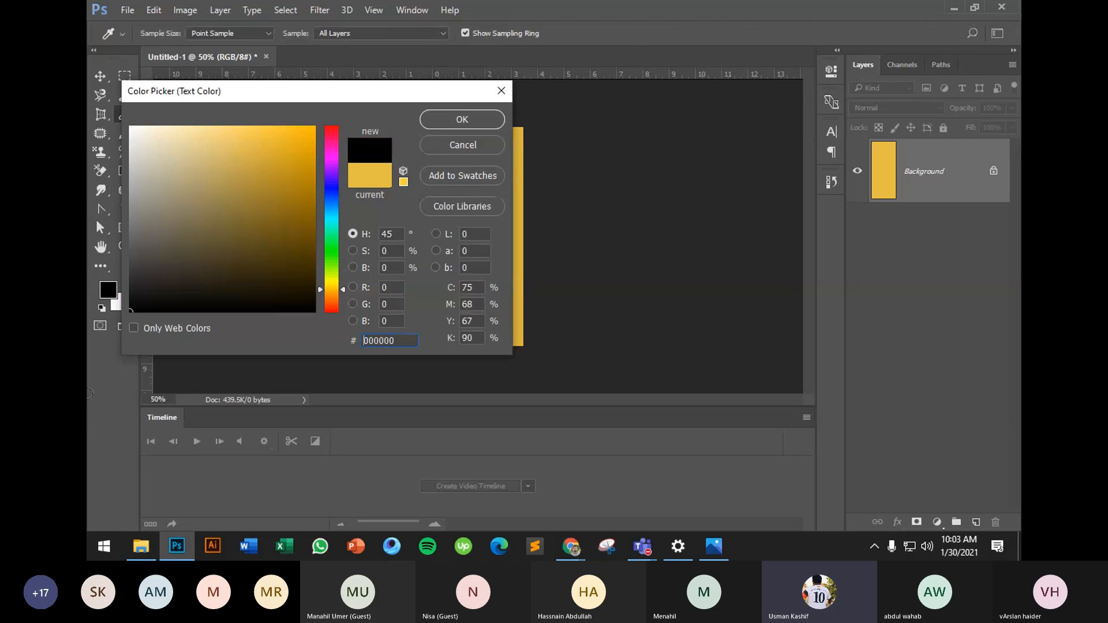
{"action": "left_click", "coordinate": [472, 120]}
{"action": "left_click", "coordinate": [451, 186]}
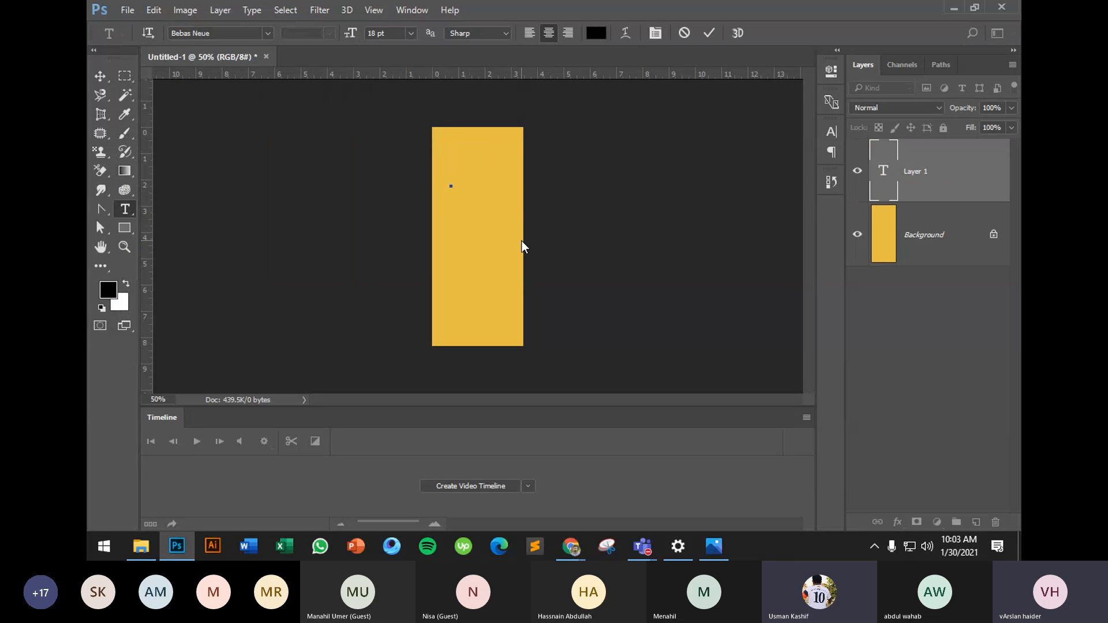
{"action": "type", "text": "10"}
{"action": "key", "text": "ctrl+a"}
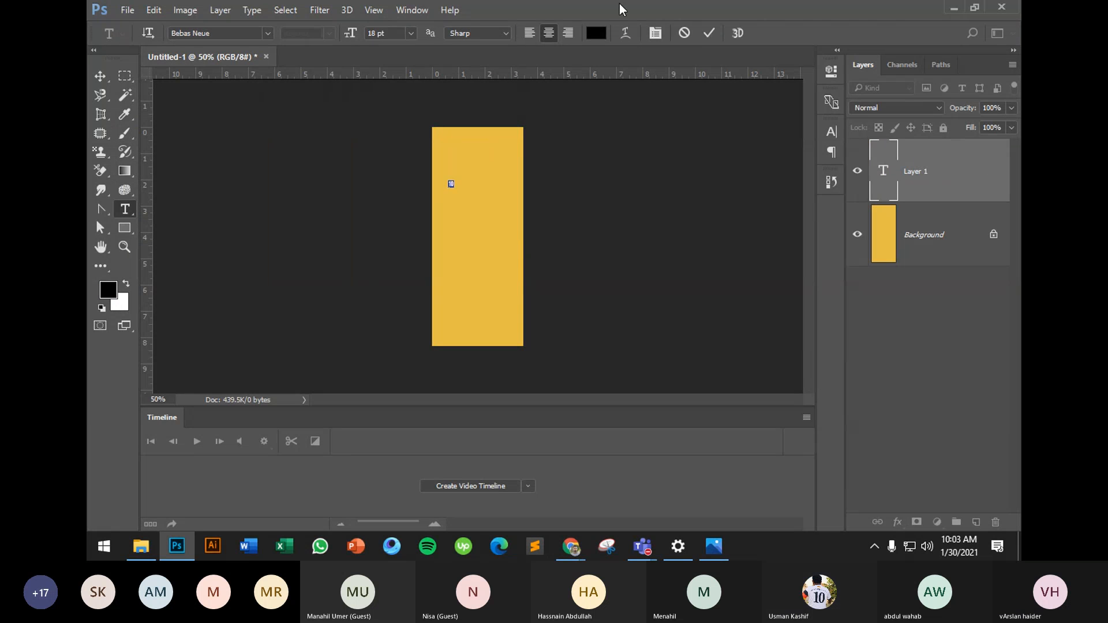
{"action": "left_click", "coordinate": [597, 32]}
{"action": "type", "text": "ffffff"}
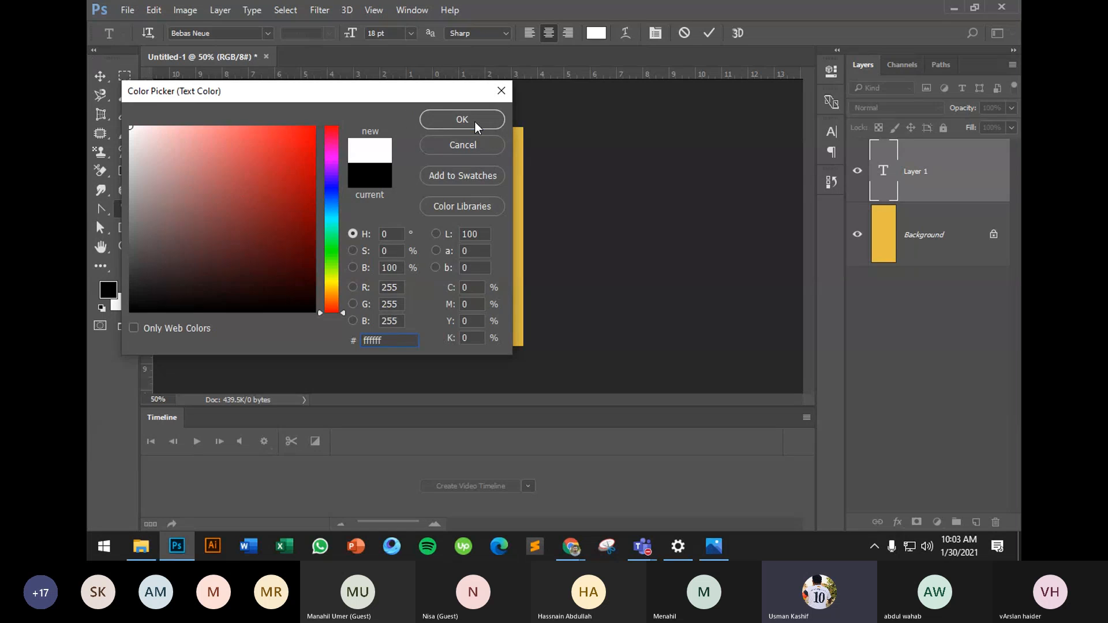
{"action": "left_click", "coordinate": [476, 122]}
Enlarge the 10 text to nearly the banner's full width and move it up to the top of the banner
{"action": "left_click", "coordinate": [100, 76]}
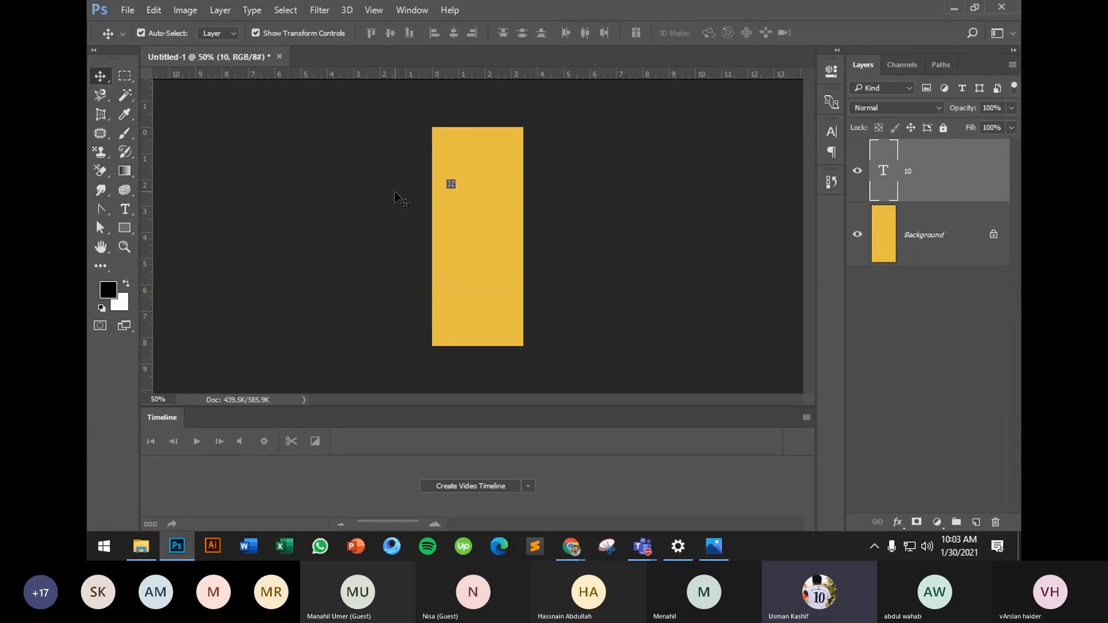
{"action": "left_click_drag", "start_coordinate": [453, 188], "coordinate": [518, 272]}
{"action": "left_click_drag", "start_coordinate": [447, 180], "coordinate": [422, 142]}
{"action": "key", "text": "Return"}
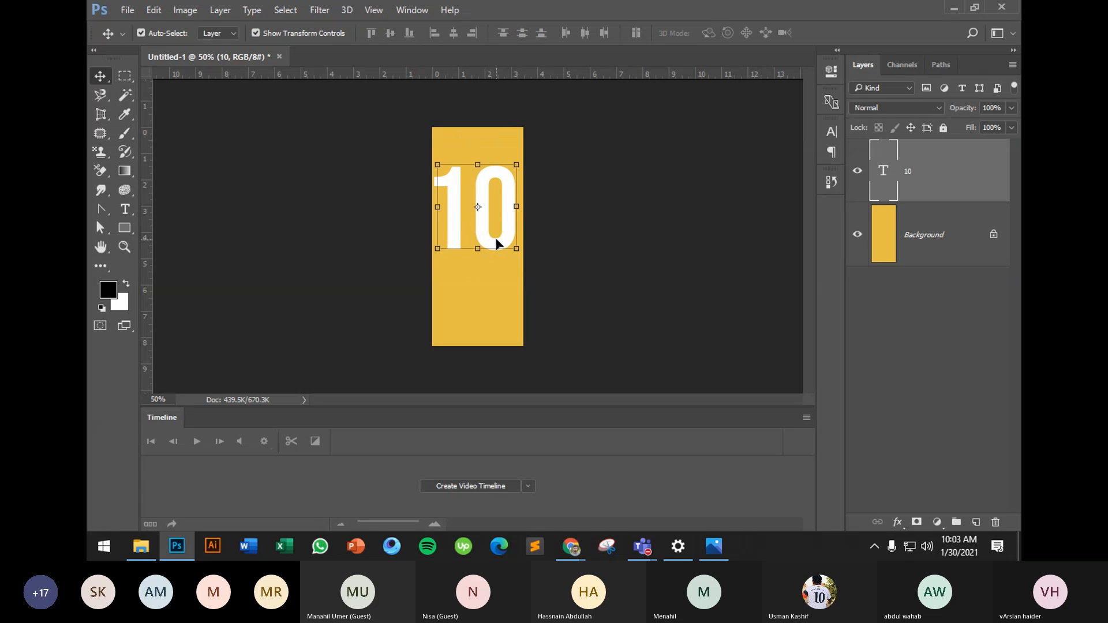
{"action": "left_click_drag", "start_coordinate": [495, 238], "coordinate": [489, 212]}
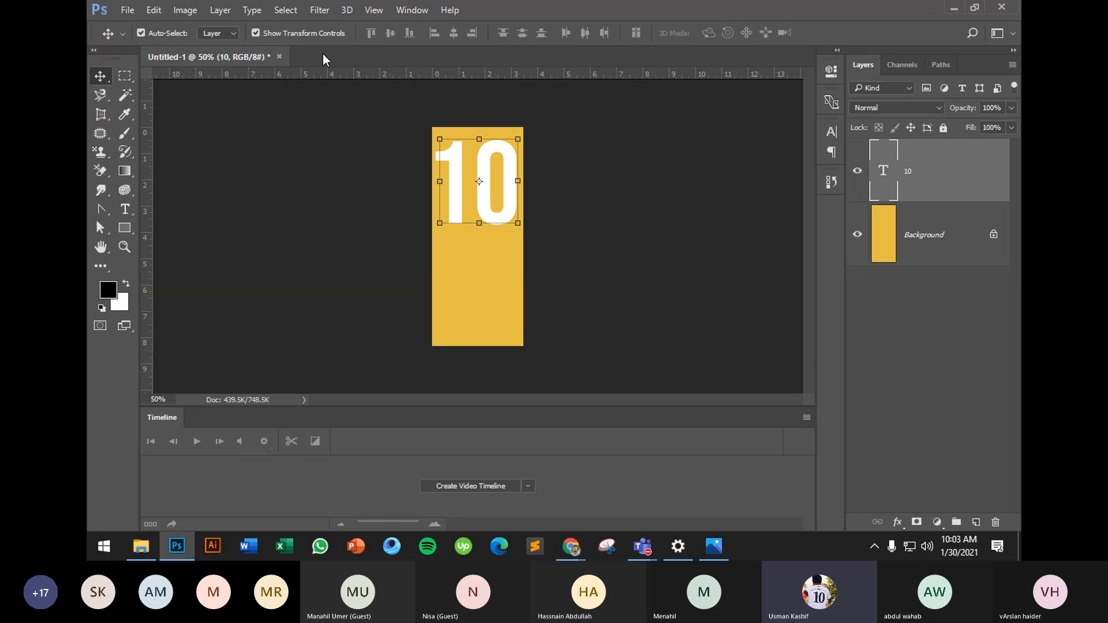
{"action": "left_click", "coordinate": [339, 169]}
{"action": "left_click", "coordinate": [489, 215]}
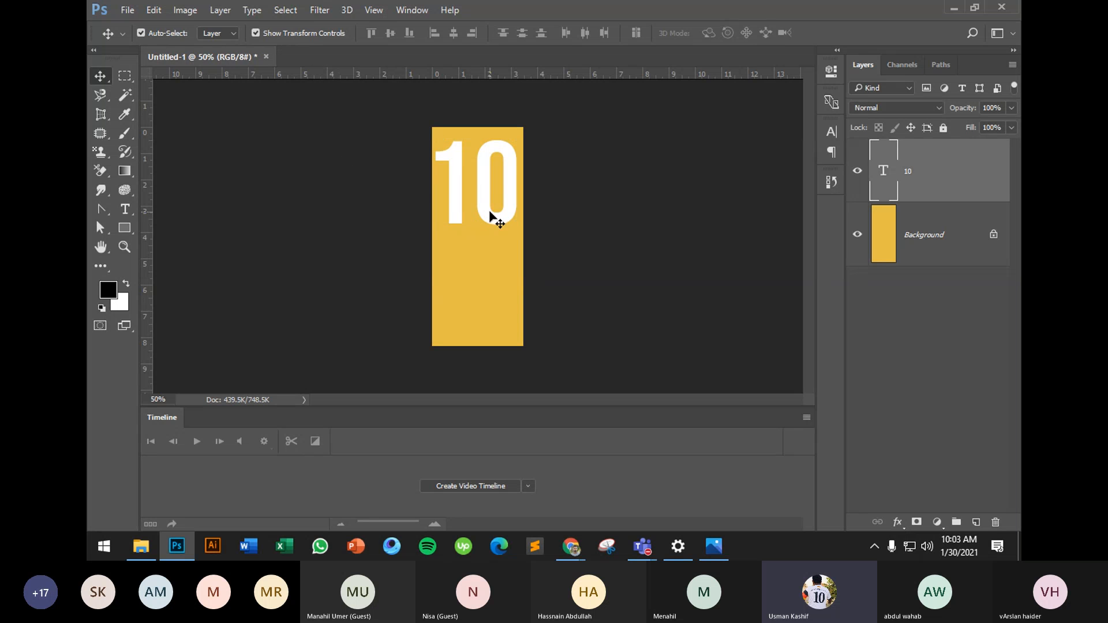
Duplicate the 10 text directly below the original and change the copy's text to %
{"action": "left_click_drag", "start_coordinate": [484, 186], "coordinate": [483, 274], "text": "alt"}
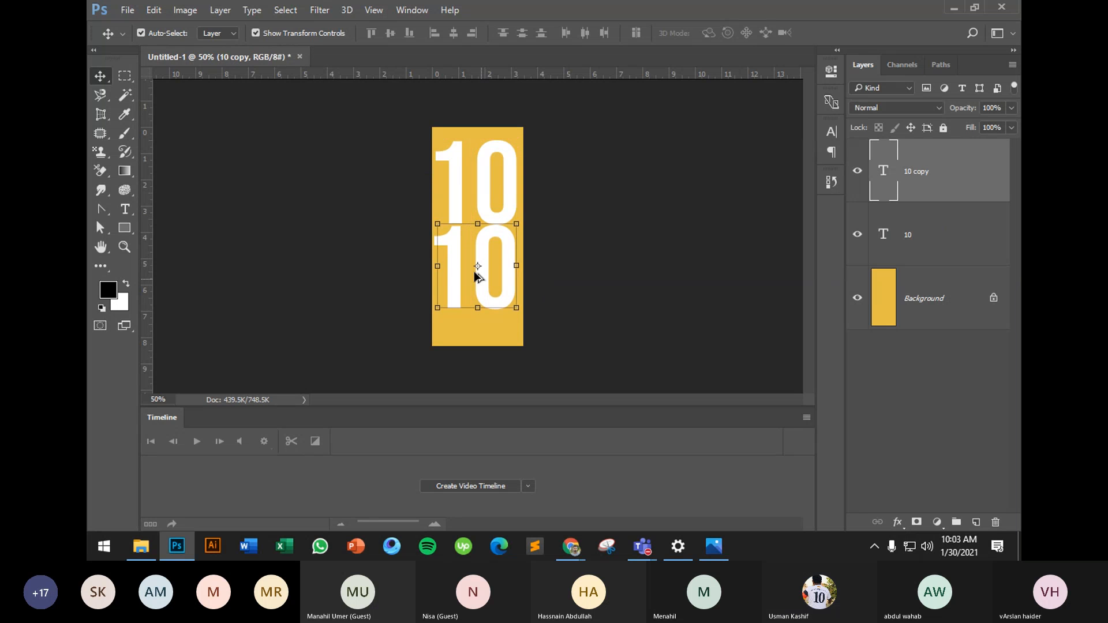
{"action": "key", "text": "t"}
{"action": "left_click", "coordinate": [470, 274]}
{"action": "key", "text": "ctrl+a"}
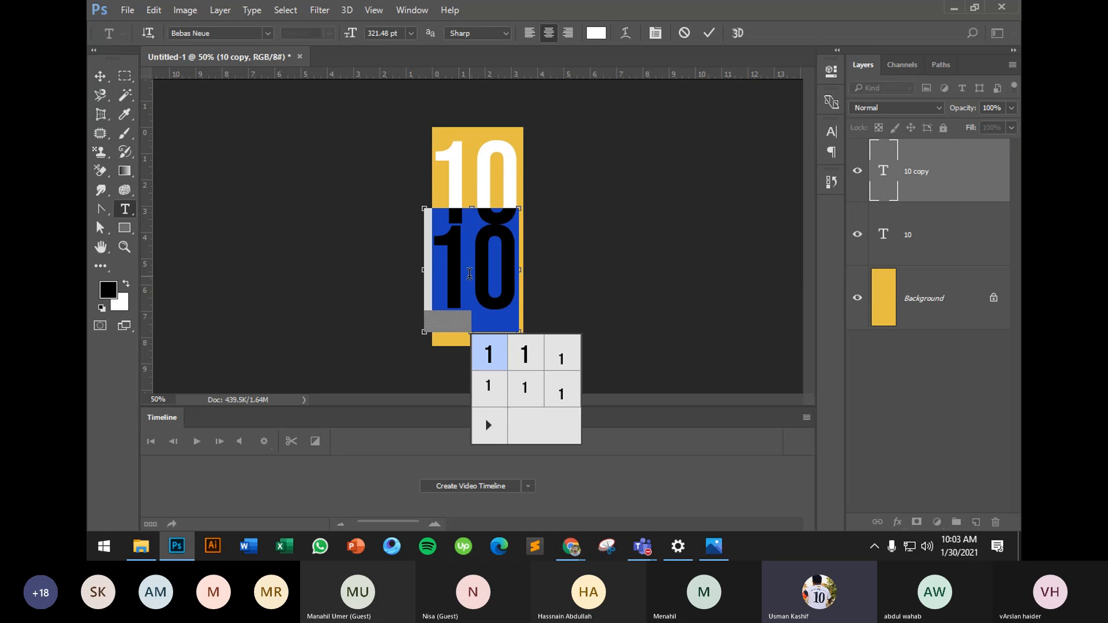
{"action": "type", "text": "%"}
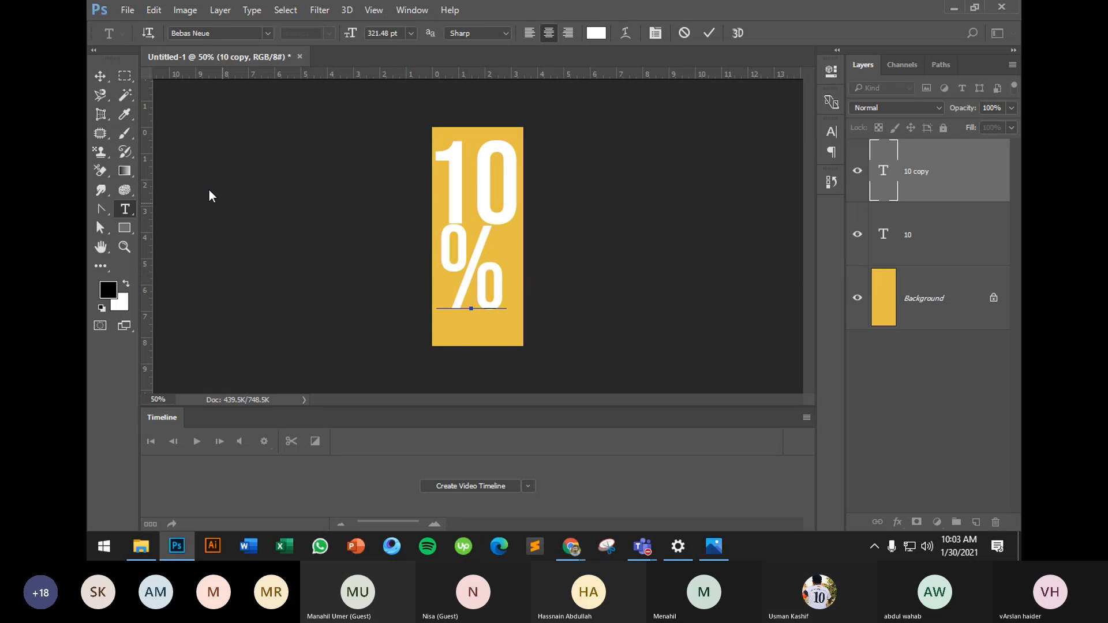
Move the 10 closer to the banner's top edge, then shrink the % sign and centre it beneath the 10
{"action": "left_click", "coordinate": [100, 76]}
{"action": "left_click", "coordinate": [485, 205]}
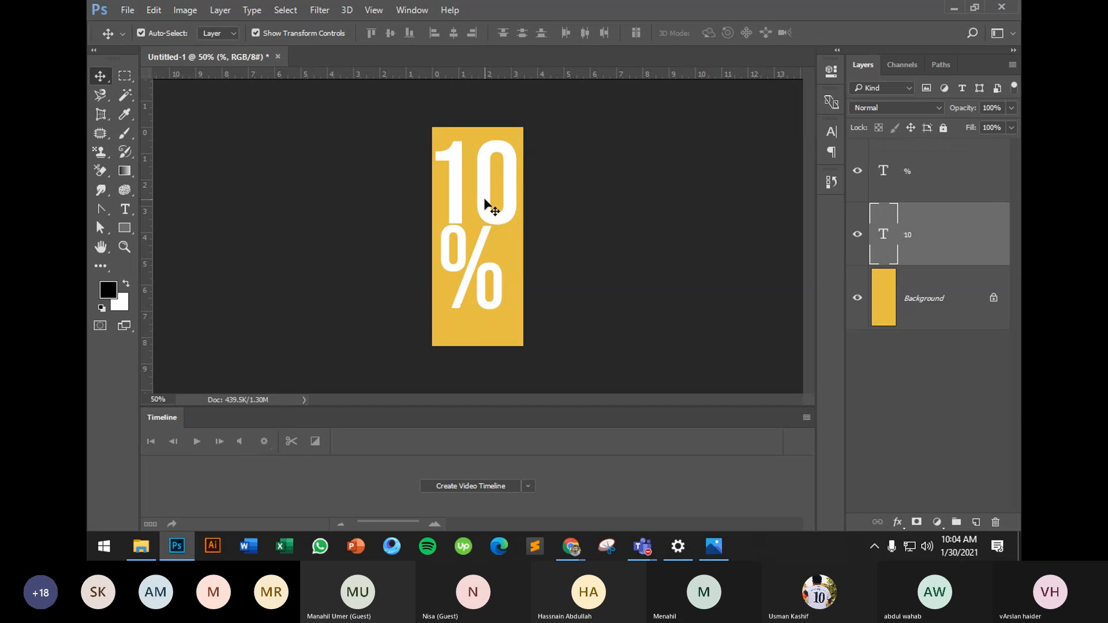
{"action": "left_click_drag", "start_coordinate": [485, 204], "coordinate": [484, 196]}
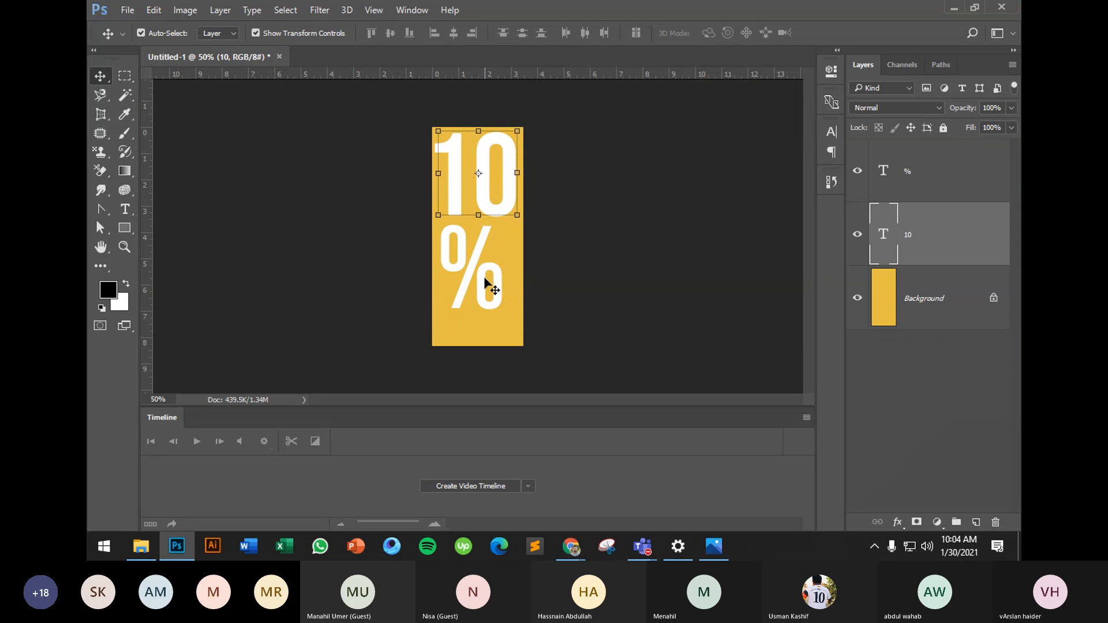
{"action": "left_click", "coordinate": [493, 298]}
{"action": "mouse_move", "coordinate": [501, 307]}
{"action": "left_mouse_down"}
{"action": "mouse_move", "coordinate": [501, 327]}
{"action": "mouse_move", "coordinate": [484, 297]}
{"action": "left_mouse_up"}
{"action": "key", "text": "Return"}
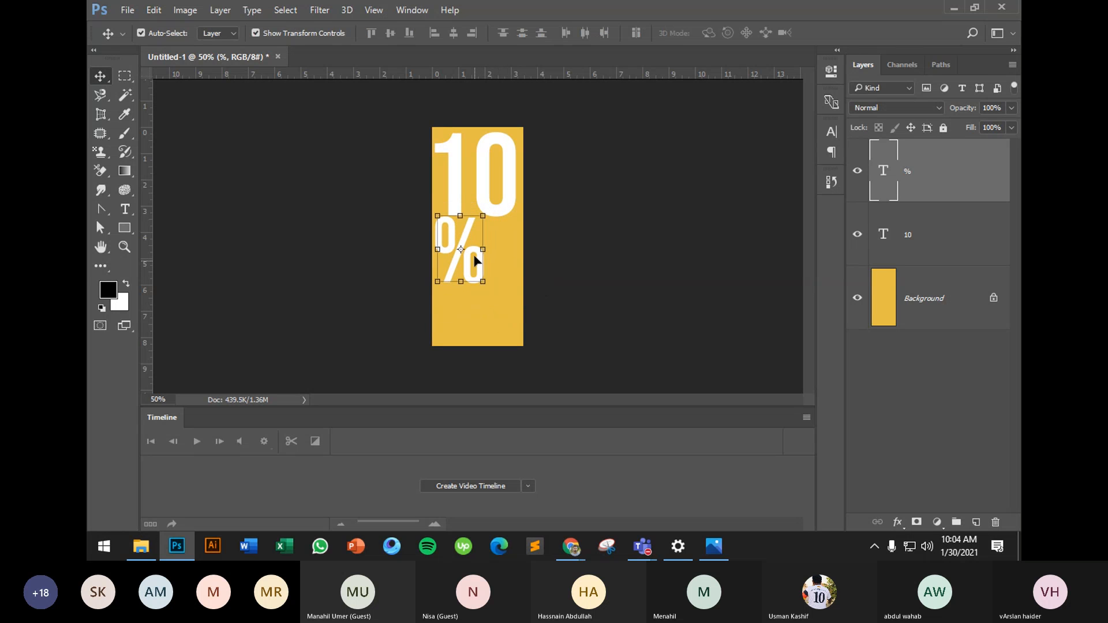
{"action": "left_click_drag", "start_coordinate": [477, 260], "coordinate": [495, 267]}
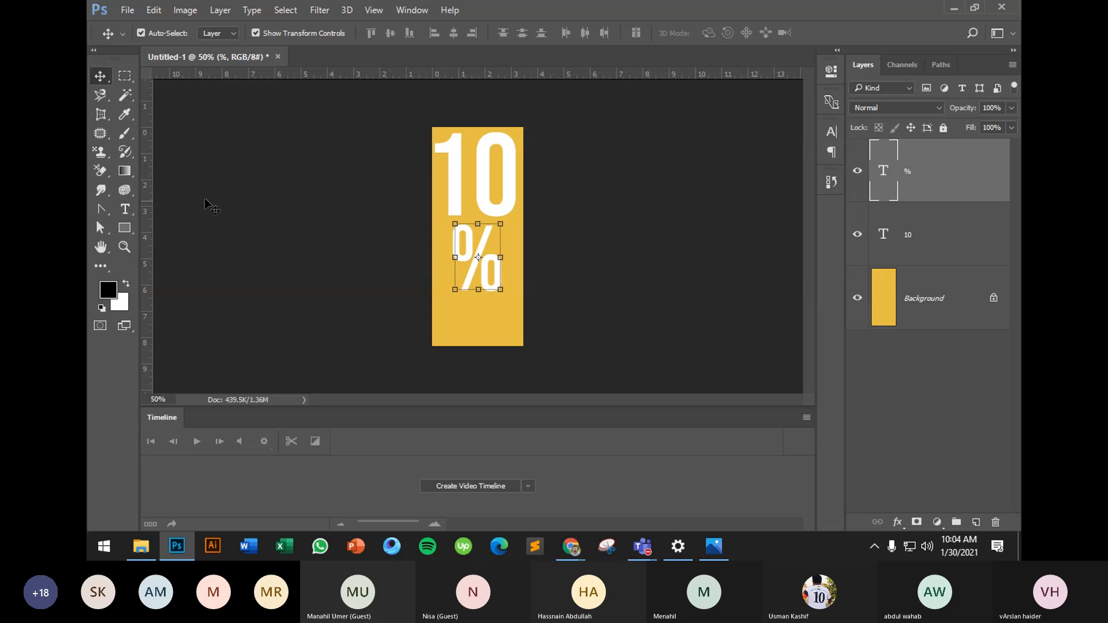
Change the % text's colour to black, 000000, and deselect the layer
{"action": "left_click", "coordinate": [125, 209]}
{"action": "left_click", "coordinate": [597, 33]}
{"action": "type", "text": "000000"}
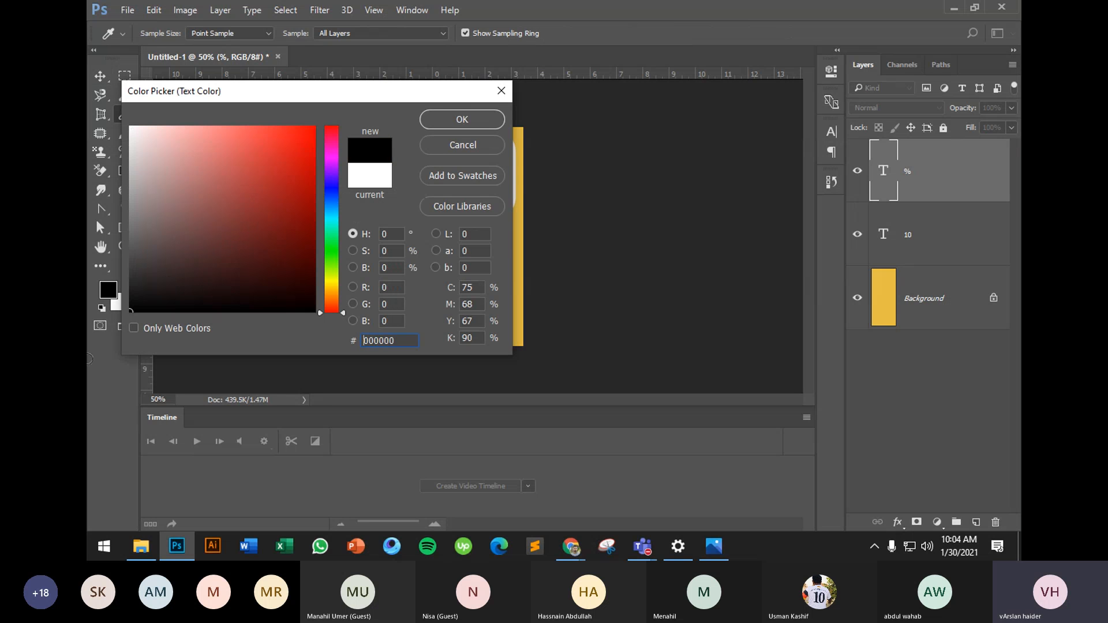
{"action": "left_click", "coordinate": [473, 119]}
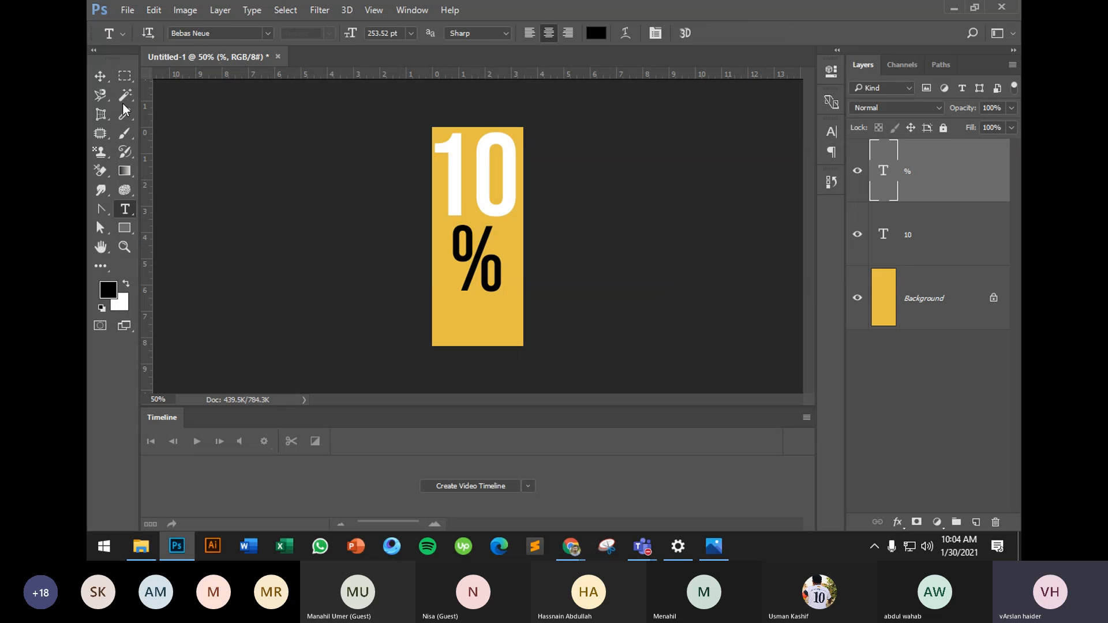
{"action": "left_click", "coordinate": [100, 76]}
{"action": "left_click", "coordinate": [560, 258]}
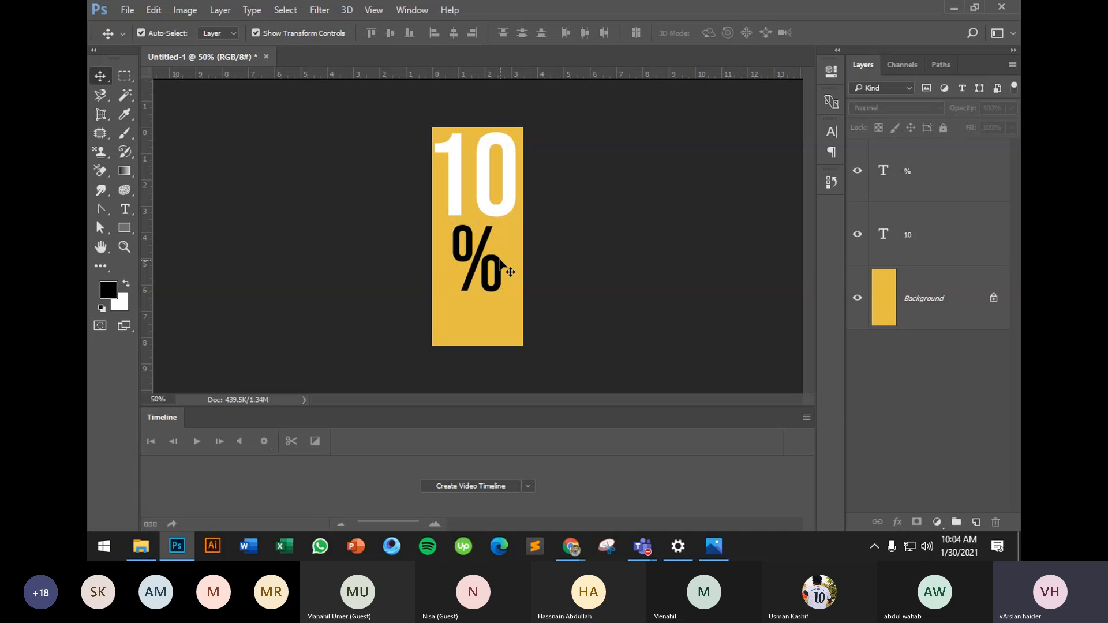
Add the text off in white below the % sign on the banner
{"action": "left_click", "coordinate": [506, 270]}
{"action": "left_click", "coordinate": [577, 243]}
{"action": "scroll", "coordinate": [522, 222], "scroll_direction": "up", "scroll_amount": 6}
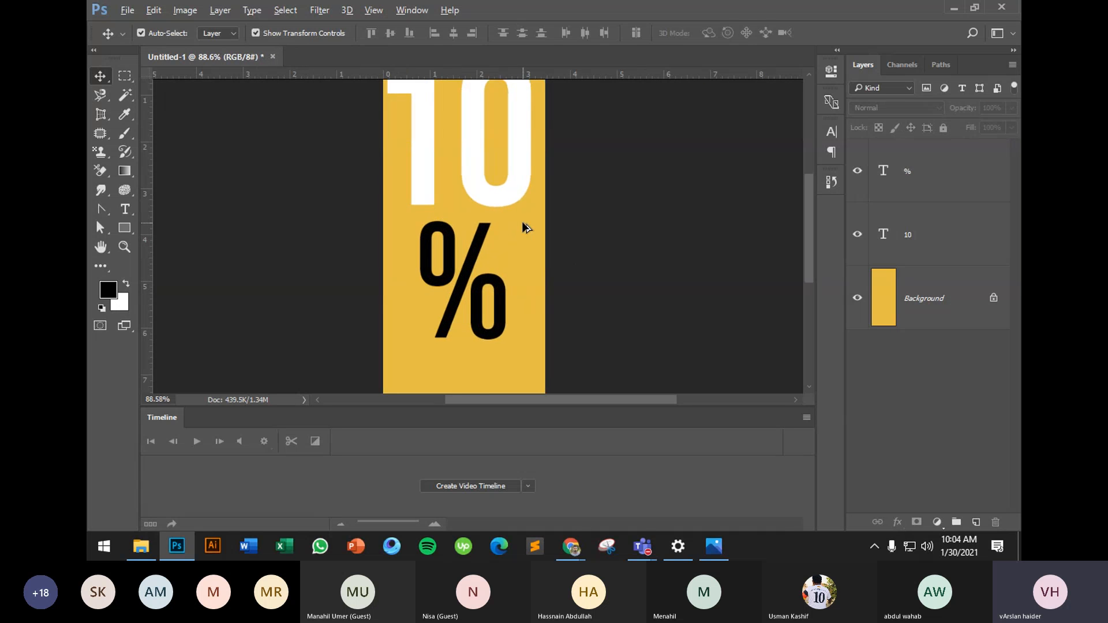
{"action": "scroll", "coordinate": [546, 244], "scroll_direction": "down", "scroll_amount": 3}
{"action": "scroll", "coordinate": [546, 243], "scroll_direction": "up", "scroll_amount": 2}
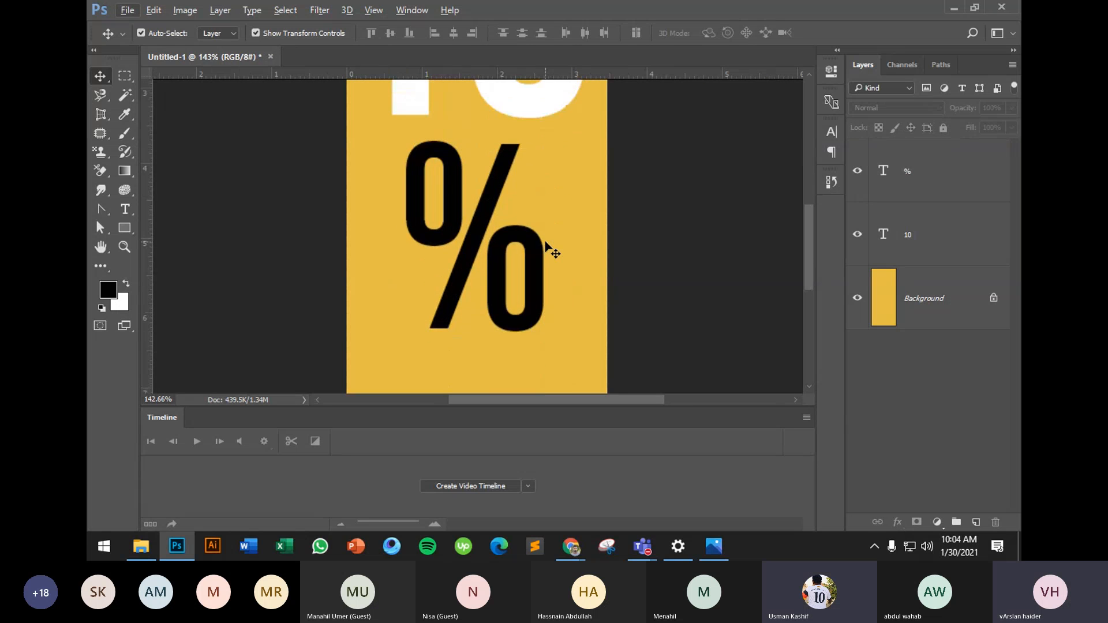
{"action": "left_click", "coordinate": [131, 207]}
{"action": "left_click", "coordinate": [528, 211]}
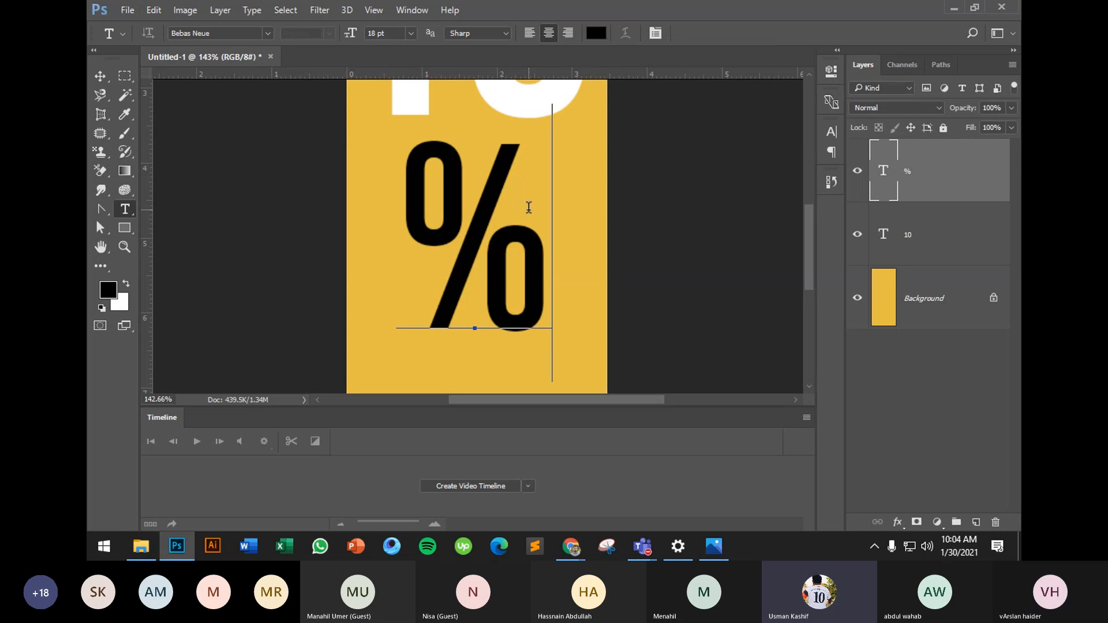
{"action": "left_click", "coordinate": [474, 347]}
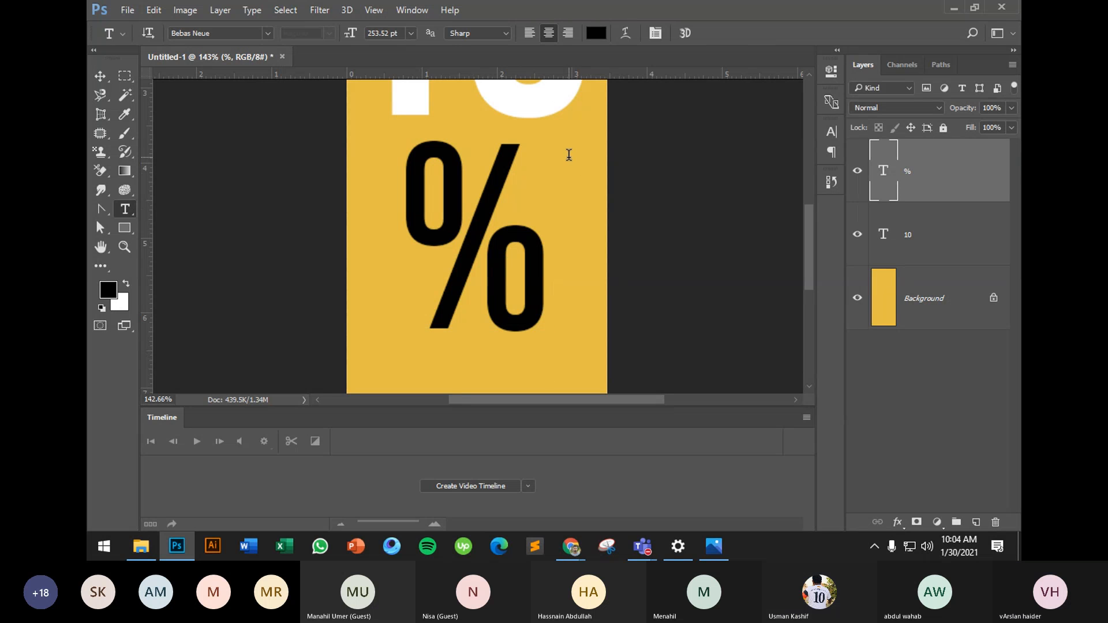
{"action": "left_click", "coordinate": [567, 154]}
{"action": "left_click", "coordinate": [569, 163]}
{"action": "scroll", "coordinate": [559, 173], "scroll_direction": "down", "scroll_amount": 3}
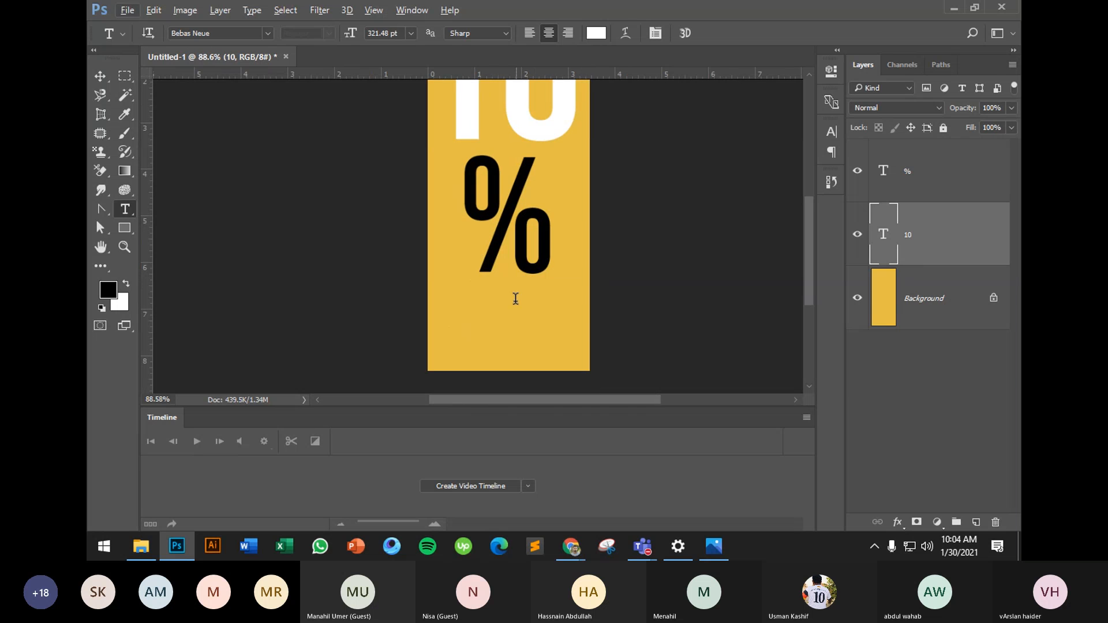
{"action": "left_click", "coordinate": [496, 322]}
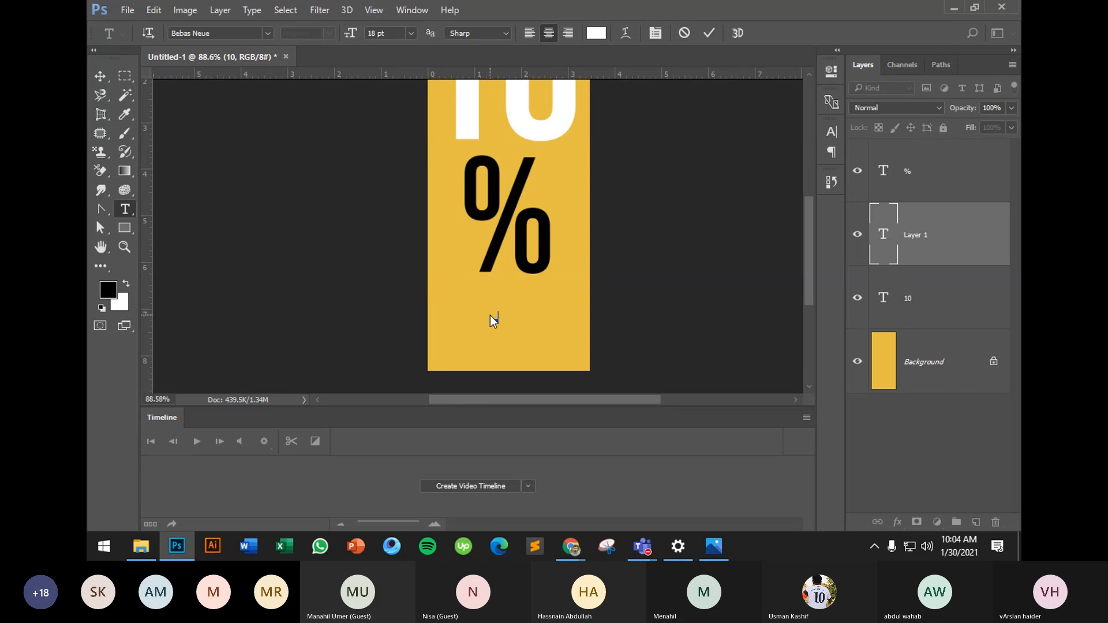
{"action": "type", "text": "OFF"}
{"action": "left_click", "coordinate": [100, 75]}
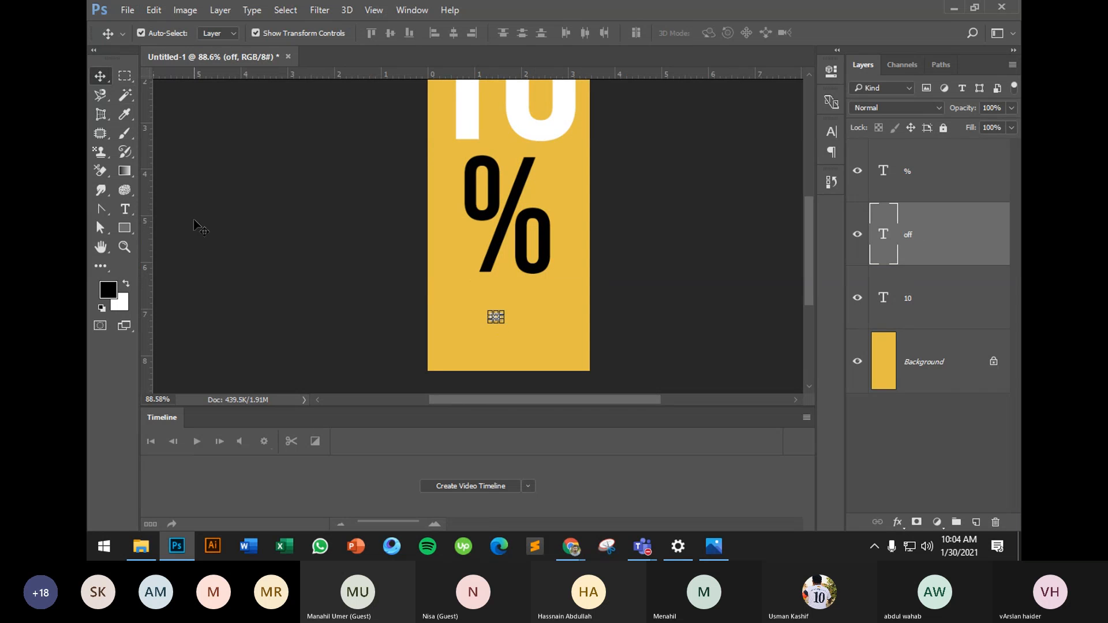
Enlarge the off text and place it beside the upper right of the % sign, within the banner's right edge
{"action": "left_click_drag", "start_coordinate": [508, 310], "coordinate": [559, 258]}
{"action": "key", "text": "Return"}
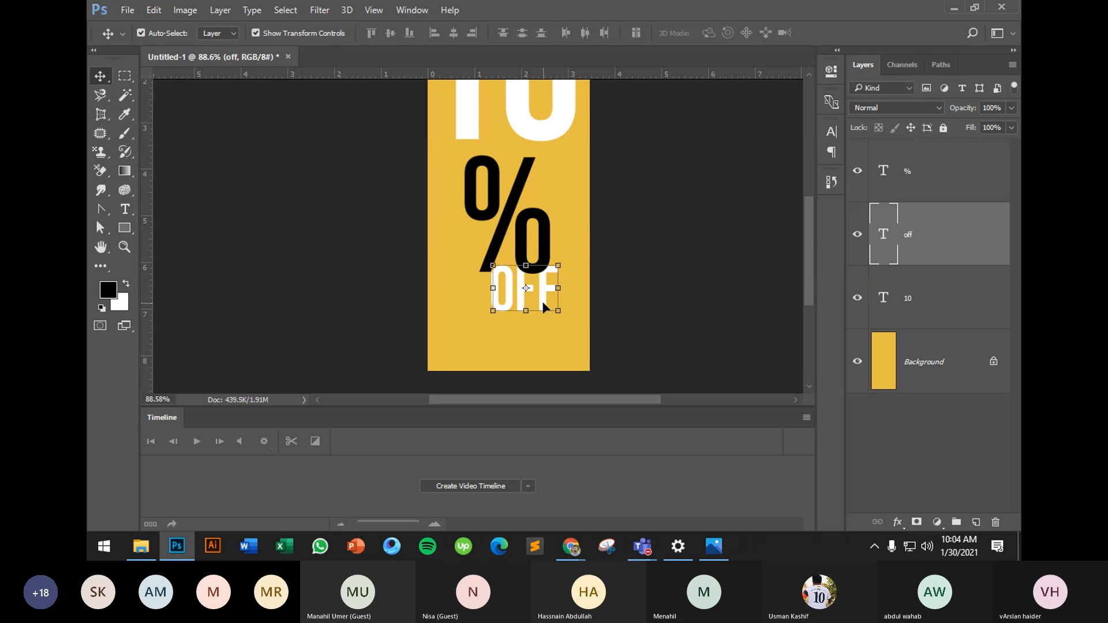
{"action": "left_click_drag", "start_coordinate": [548, 301], "coordinate": [585, 158]}
{"action": "key", "text": "Return"}
{"action": "key", "text": "ctrl+t"}
{"action": "key", "text": "Return"}
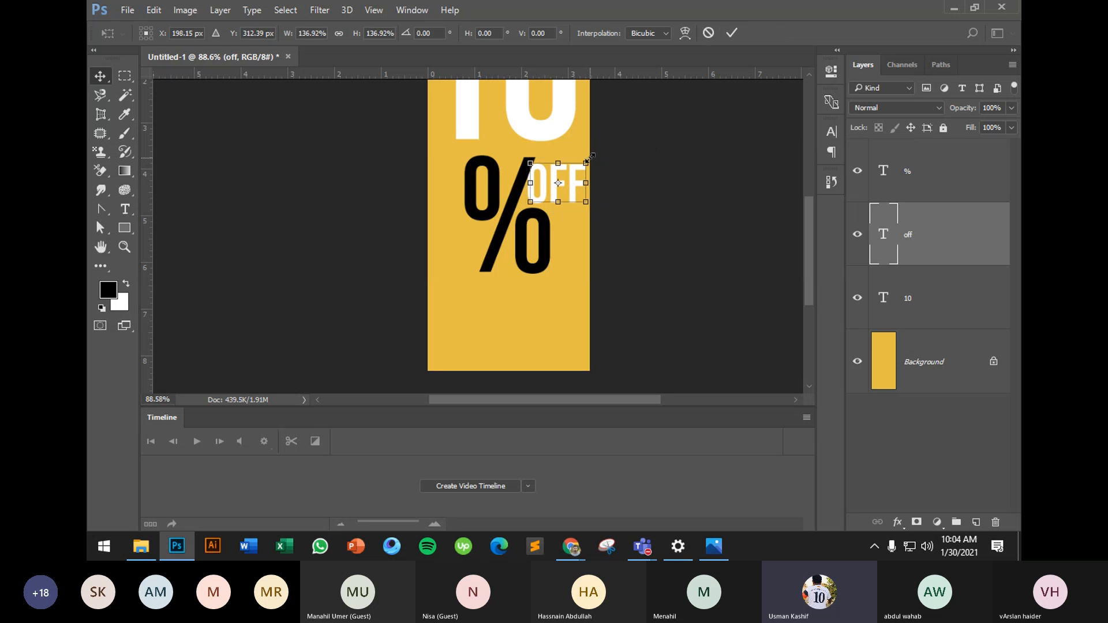
{"action": "left_click", "coordinate": [339, 230]}
Move the % sign slightly left to make room for the off text
{"action": "scroll", "coordinate": [439, 216], "scroll_direction": "down", "scroll_amount": 3}
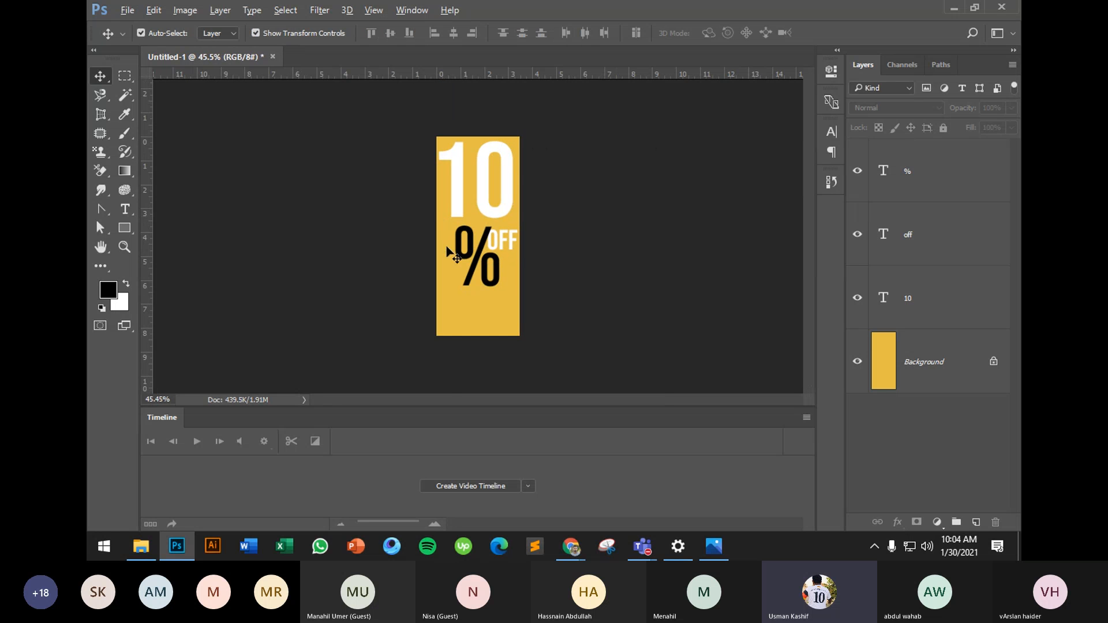
{"action": "left_click_drag", "start_coordinate": [491, 286], "coordinate": [486, 286]}
{"action": "left_click", "coordinate": [576, 229]}
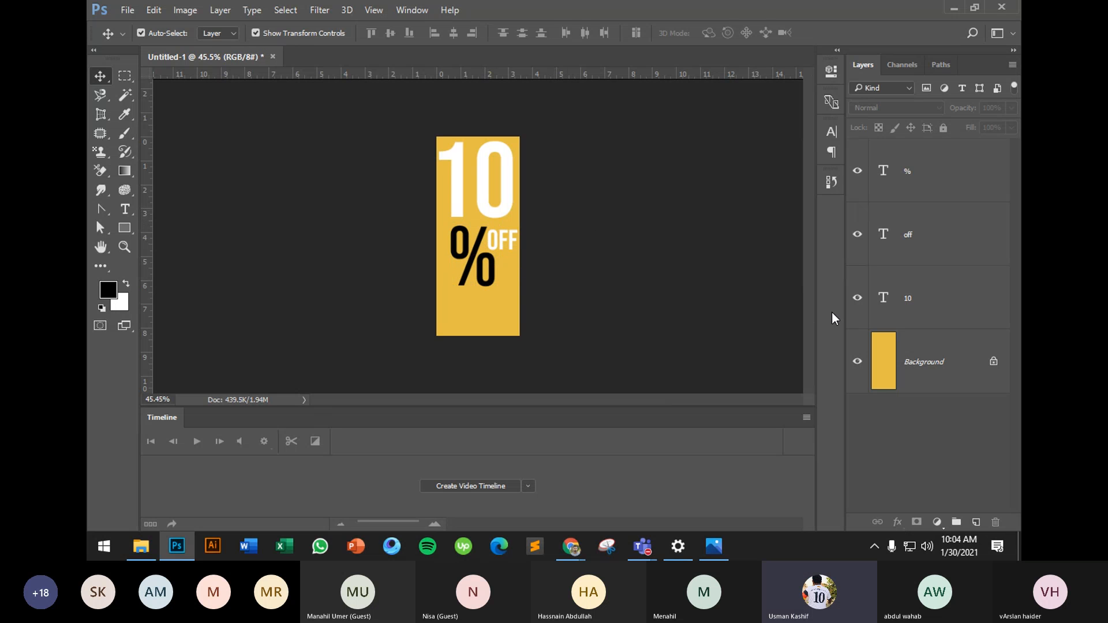
Group the %, off and 10 text layers and rename the group Stable
{"action": "left_click", "coordinate": [931, 172]}
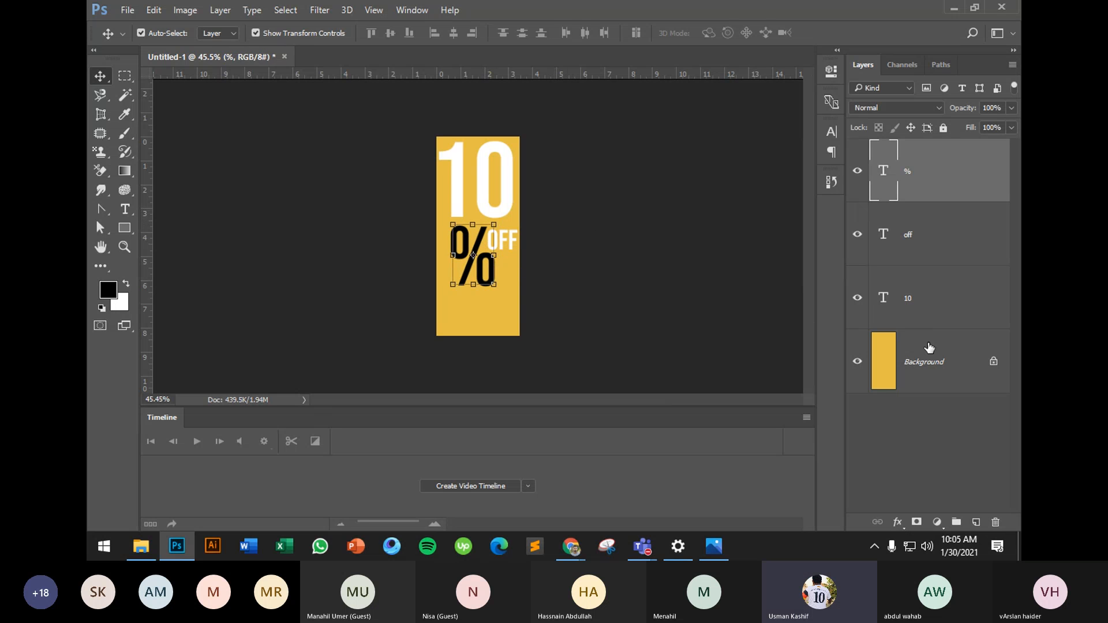
{"action": "left_click", "coordinate": [930, 312], "text": "shift"}
{"action": "key", "text": "ctrl+g"}
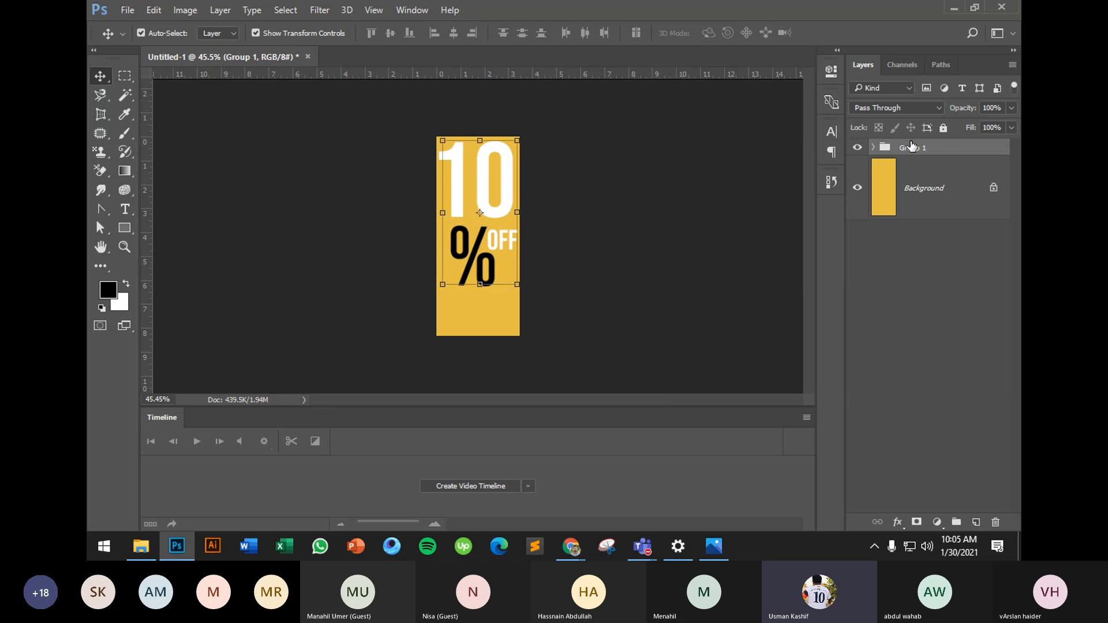
{"action": "type", "text": "Stable"}
{"action": "key", "text": "Return"}
{"action": "left_click", "coordinate": [934, 284]}
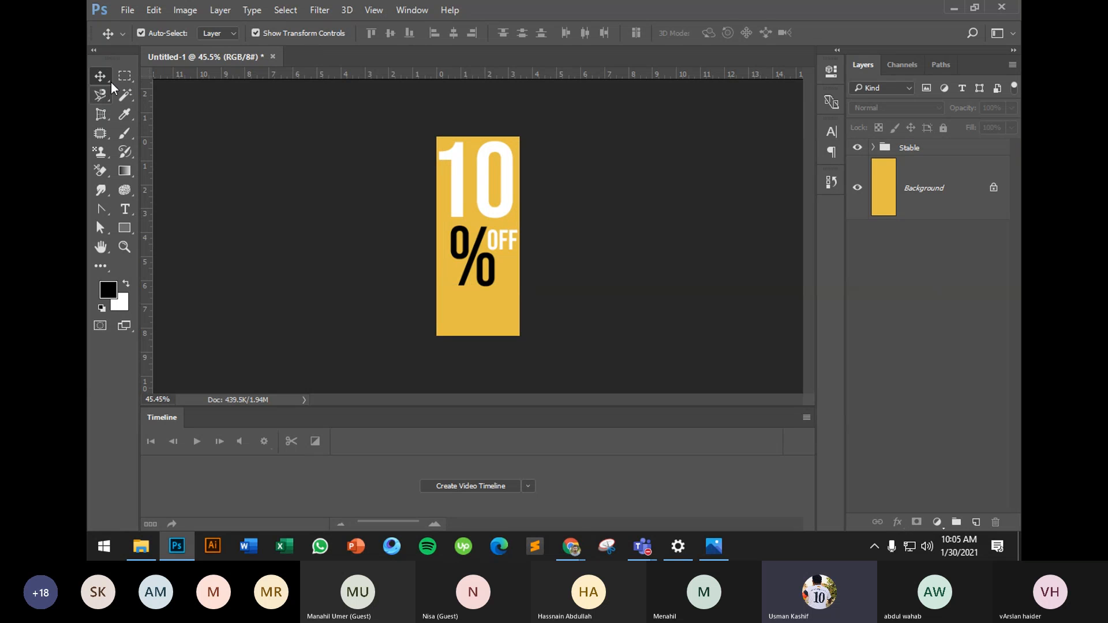
Open the red Jacket1 image and the white-and-grey Jacket2 image from the Desktop
{"action": "key", "text": "ctrl+o"}
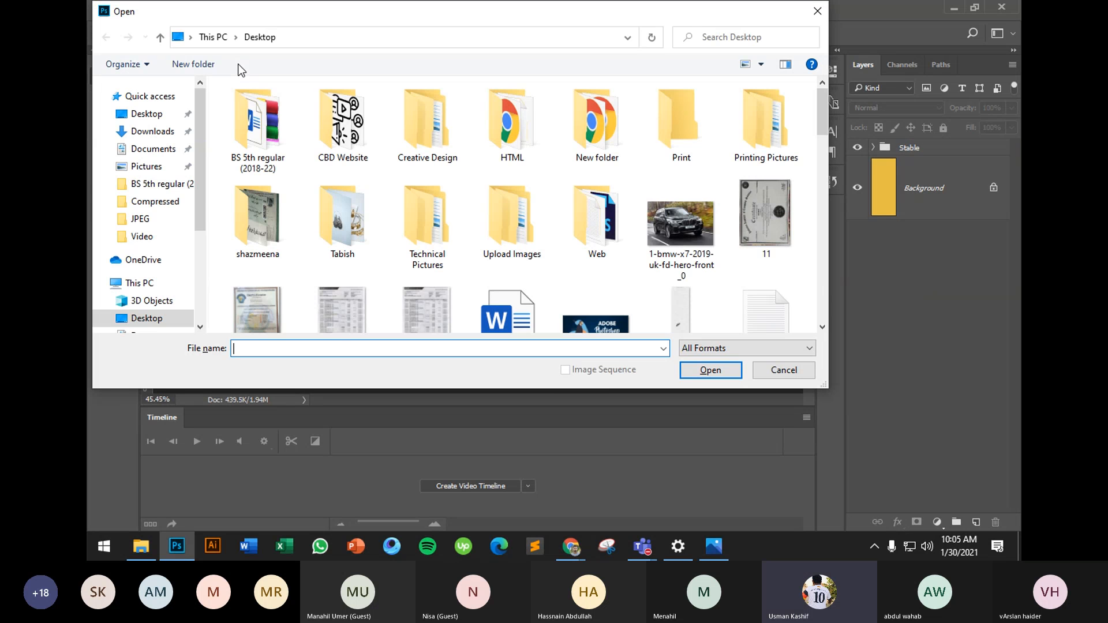
{"action": "scroll", "coordinate": [618, 244], "scroll_direction": "down", "scroll_amount": 5}
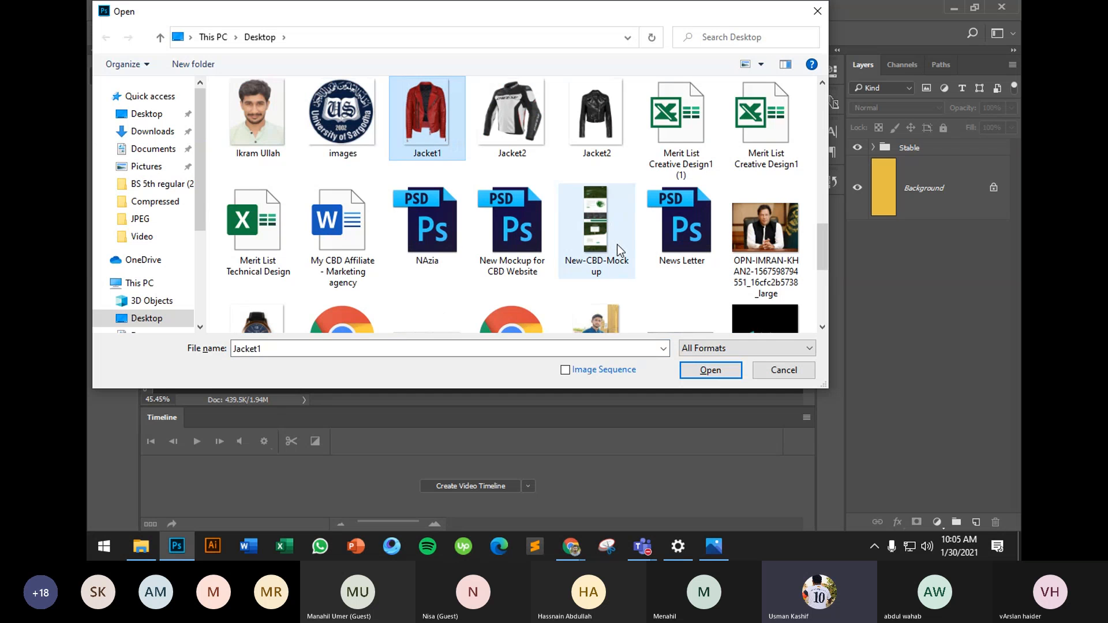
{"action": "left_click", "coordinate": [512, 115], "text": "ctrl"}
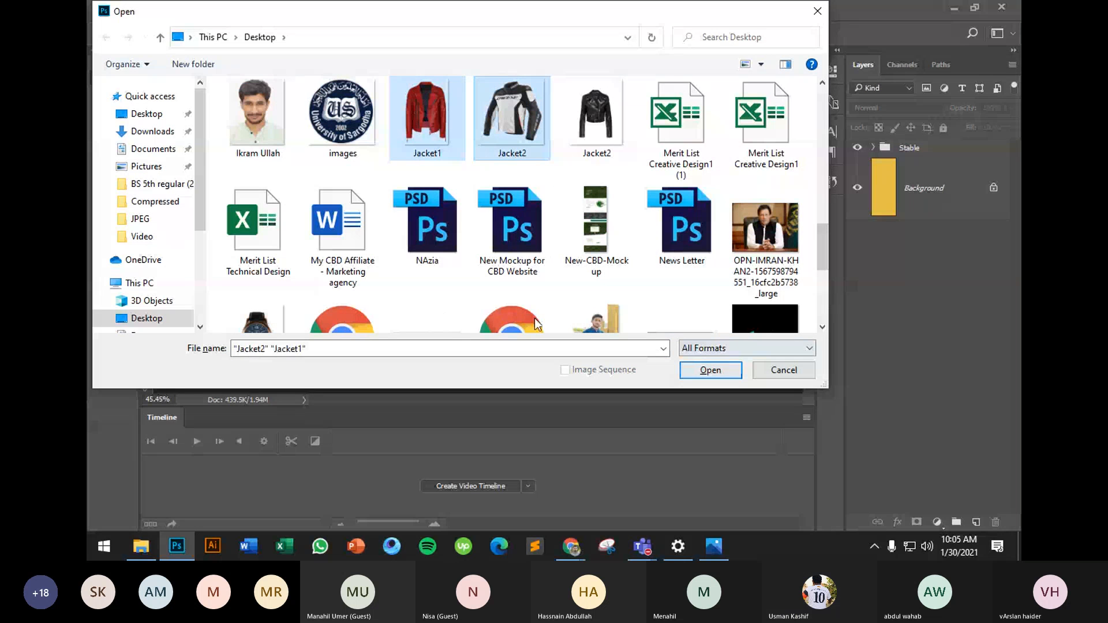
{"action": "left_click", "coordinate": [706, 372]}
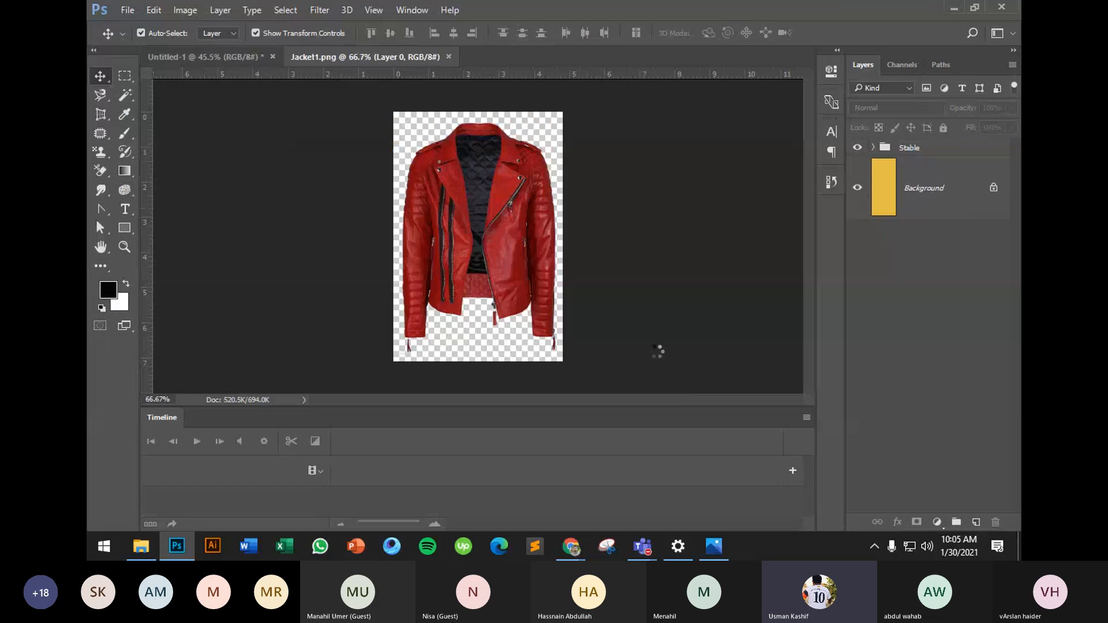
Copy the red jacket from Jacket1.png into the banner document, shrink it to the banner's width and centre it over the discount text
{"action": "left_click", "coordinate": [390, 54]}
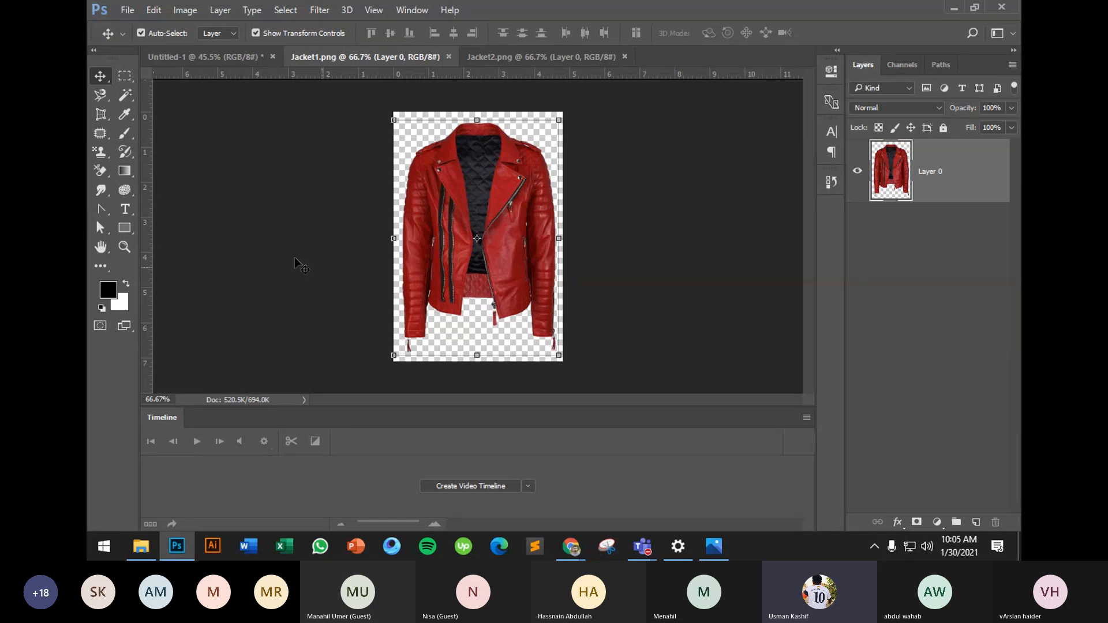
{"action": "left_click_drag", "start_coordinate": [521, 263], "coordinate": [478, 257]}
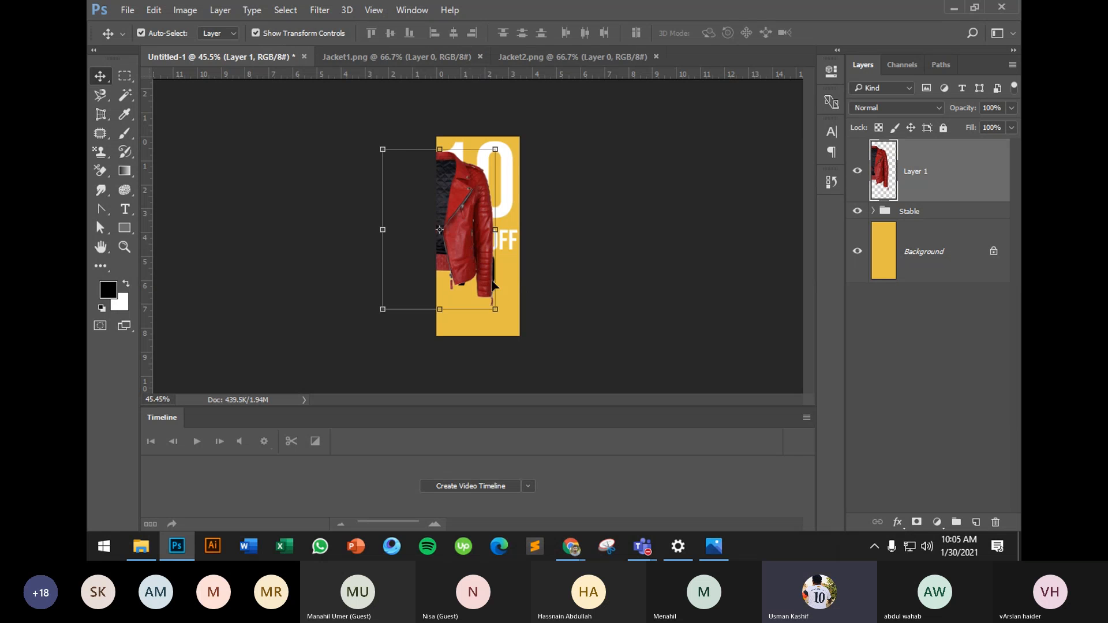
{"action": "left_click_drag", "start_coordinate": [497, 312], "coordinate": [471, 286]}
{"action": "left_click_drag", "start_coordinate": [449, 240], "coordinate": [483, 243]}
{"action": "key", "text": "Return"}
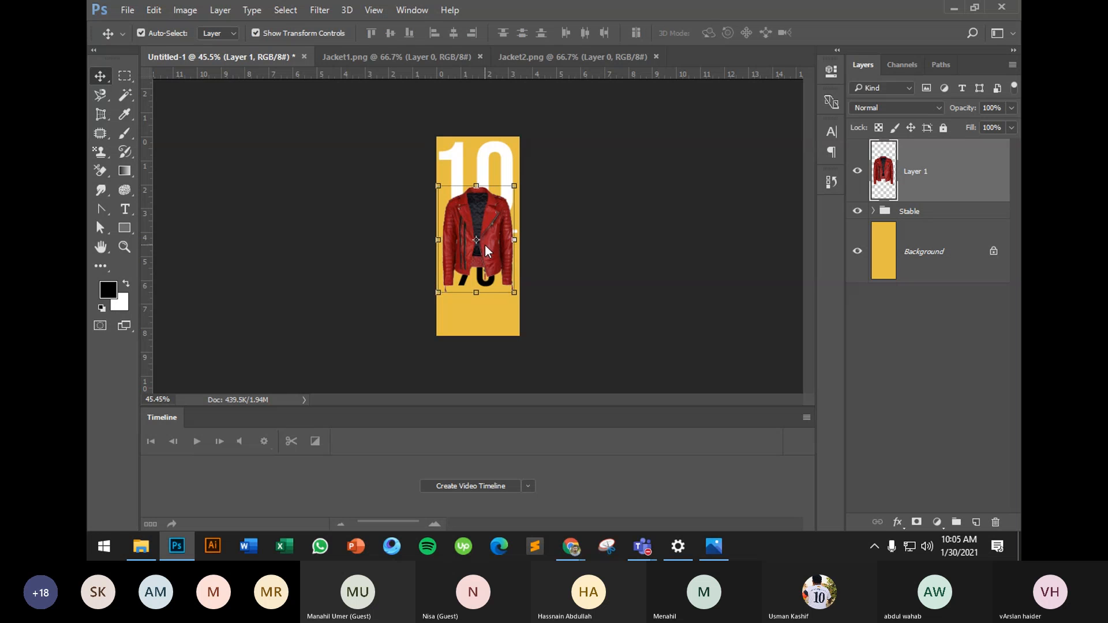
{"action": "right_click", "coordinate": [925, 189]}
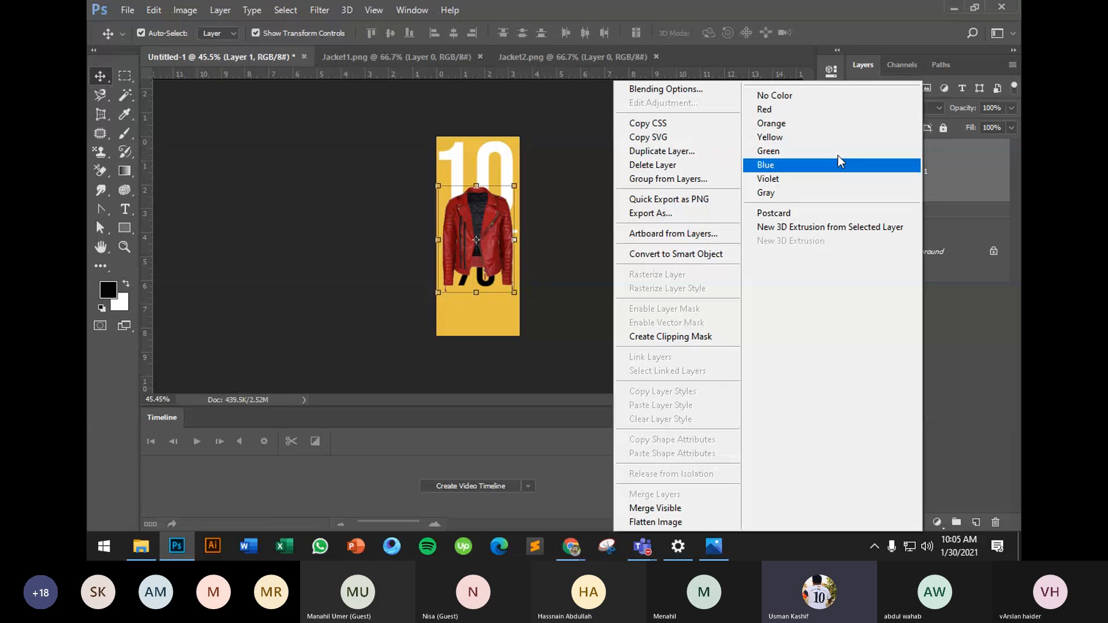
{"action": "left_click", "coordinate": [660, 86]}
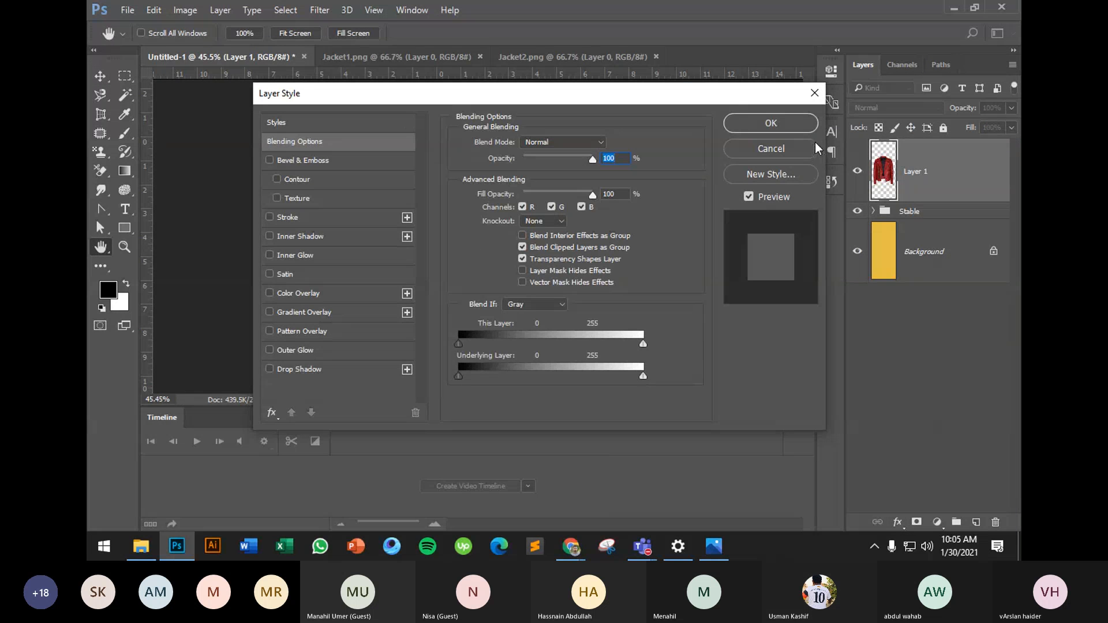
{"action": "key", "text": "Escape"}
Add a black Drop Shadow layer style to the red jacket and set its distance to 32 px
{"action": "scroll", "coordinate": [510, 271], "scroll_direction": "up", "scroll_amount": 3}
{"action": "scroll", "coordinate": [512, 270], "scroll_direction": "up", "scroll_amount": 2}
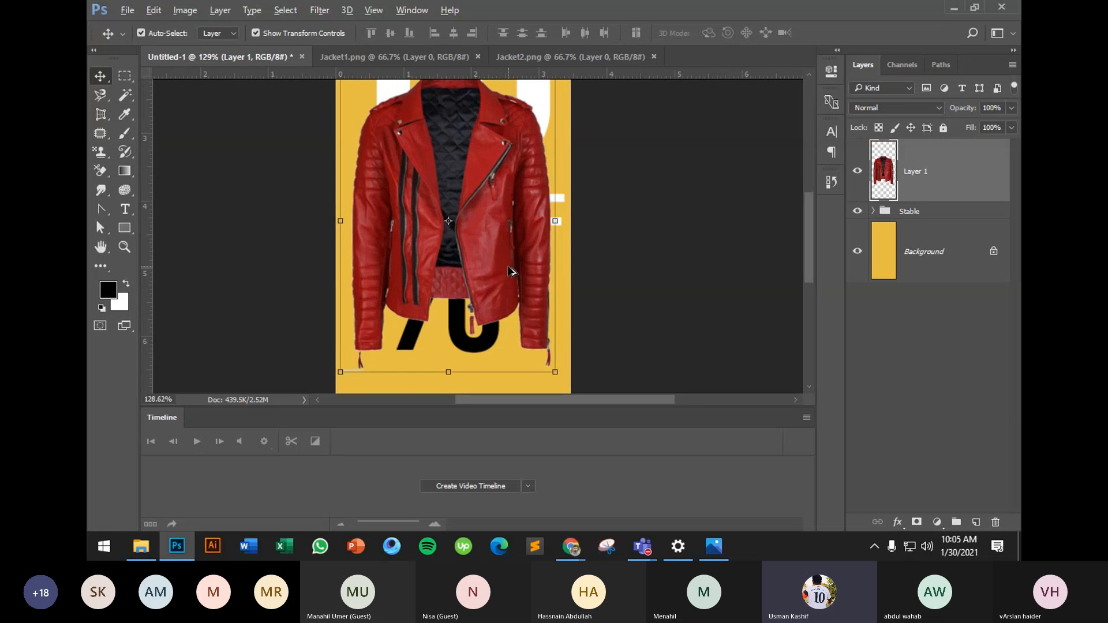
{"action": "scroll", "coordinate": [512, 348], "scroll_direction": "down", "scroll_amount": 2}
{"action": "scroll", "coordinate": [621, 266], "scroll_direction": "up", "scroll_amount": 1}
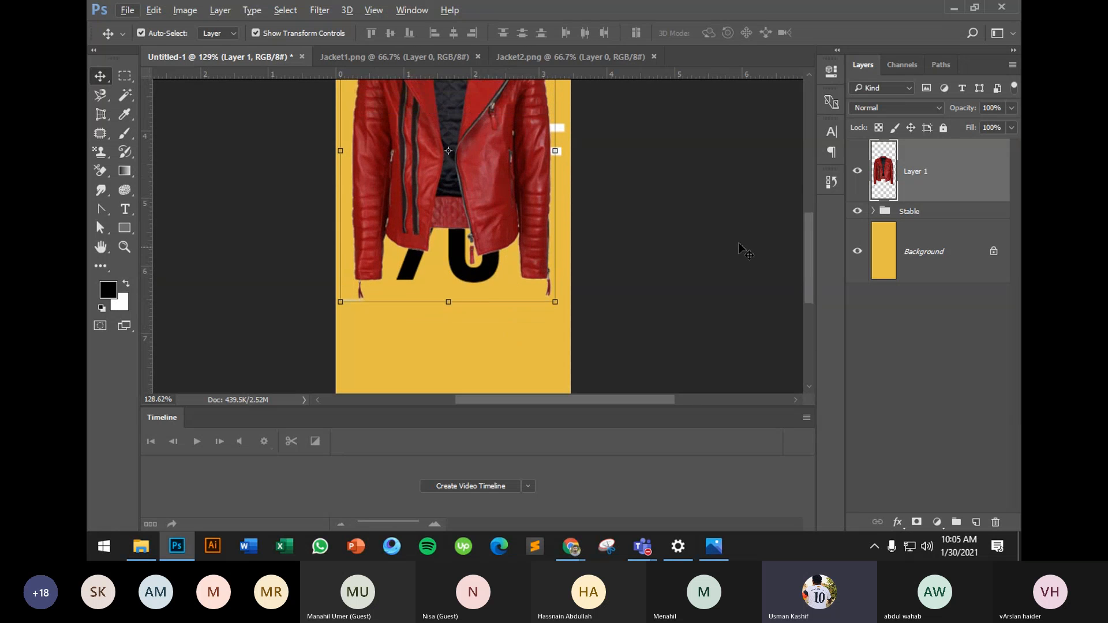
{"action": "right_click", "coordinate": [953, 184]}
{"action": "left_click", "coordinate": [664, 91]}
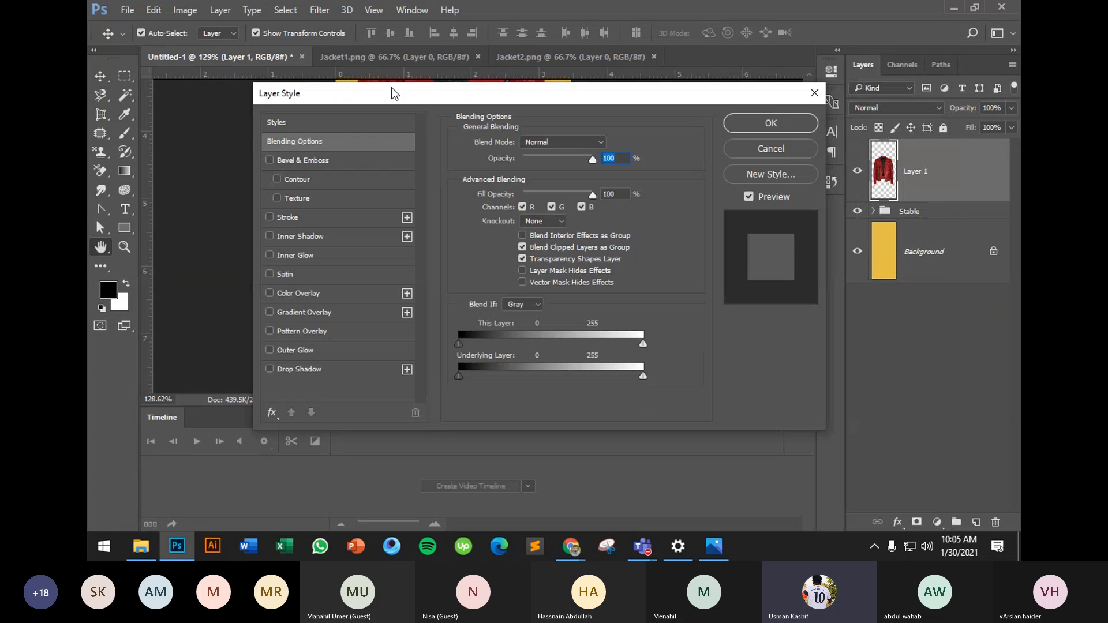
{"action": "left_click_drag", "start_coordinate": [392, 93], "coordinate": [698, 65]}
{"action": "left_click", "coordinate": [589, 341]}
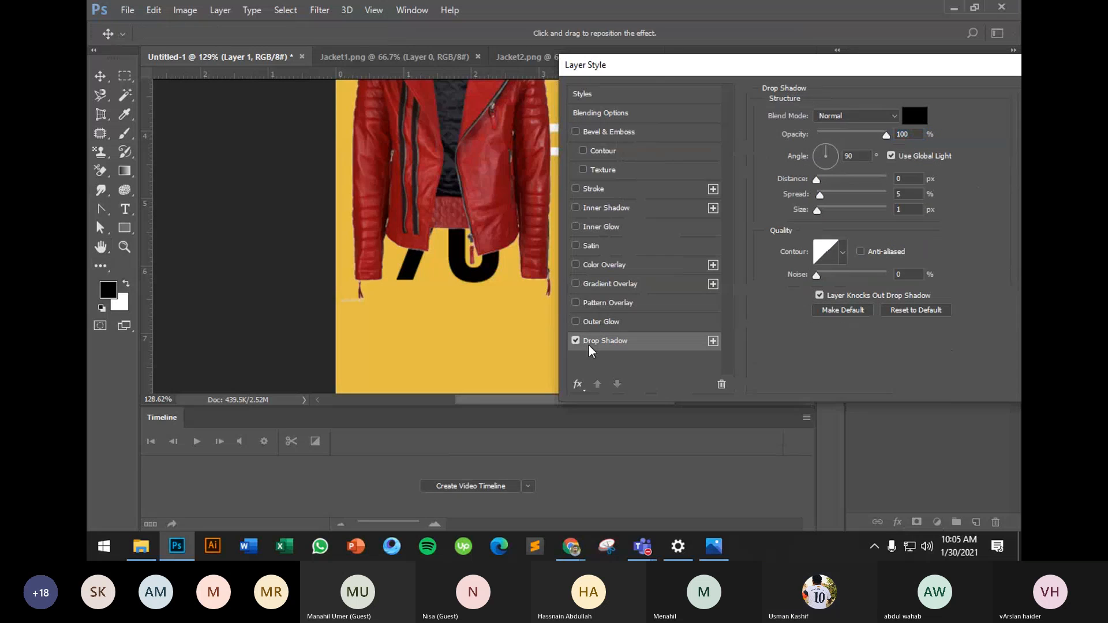
{"action": "left_click_drag", "start_coordinate": [816, 178], "coordinate": [840, 179]}
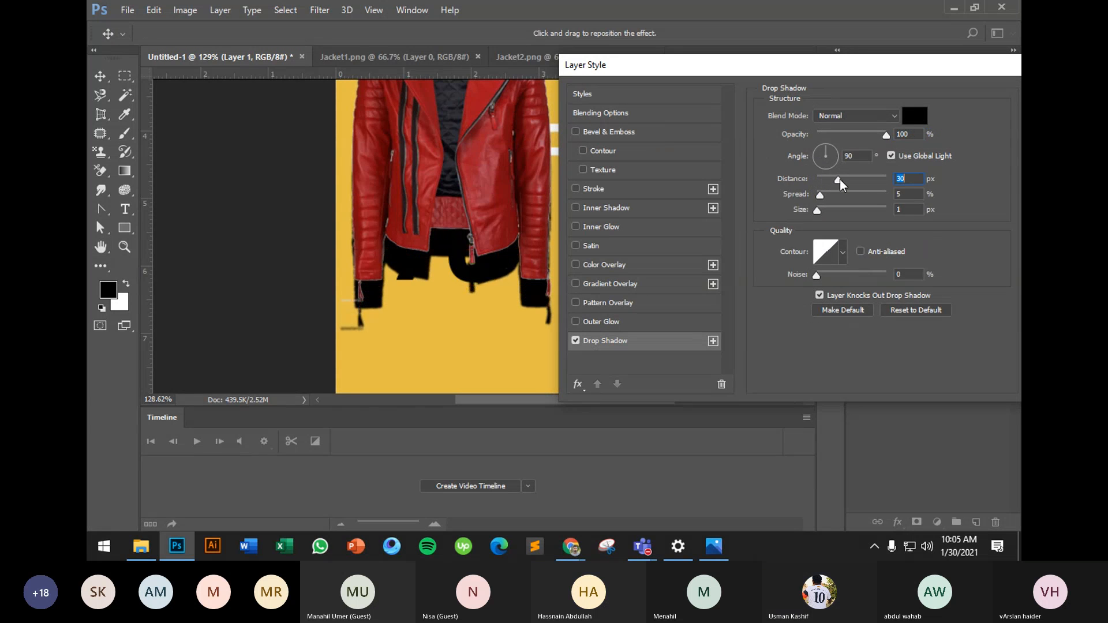
Set the jacket shadow's opacity to 10 % and its angle to 74°, and apply the layer style
{"action": "left_click", "coordinate": [826, 134]}
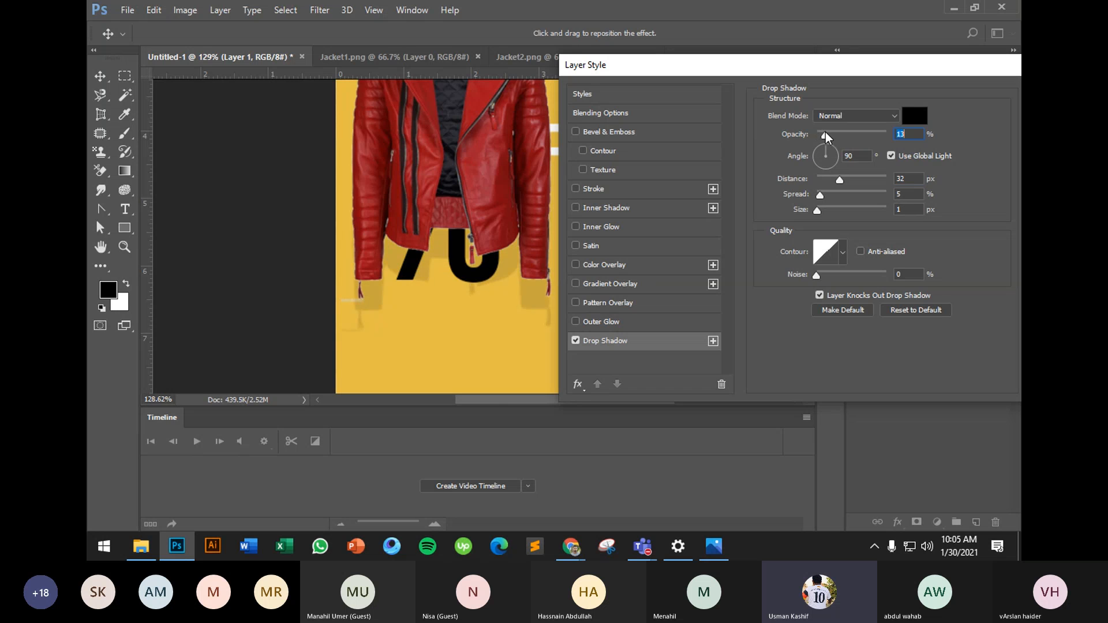
{"action": "key", "text": "Down"}
{"action": "key", "text": "Down"}
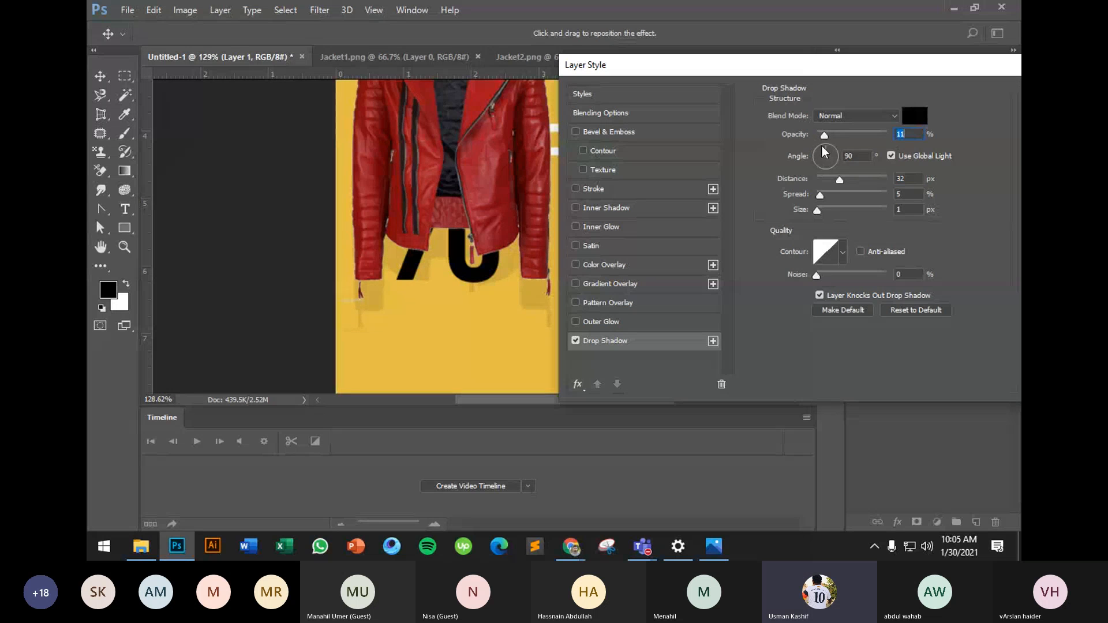
{"action": "left_click_drag", "start_coordinate": [823, 153], "coordinate": [830, 145]}
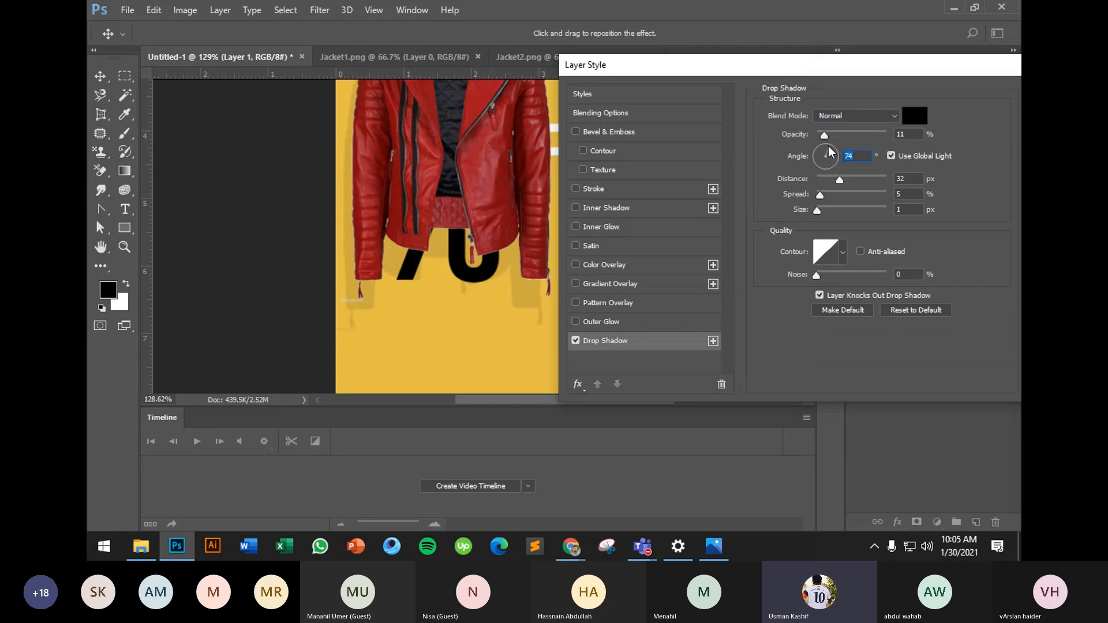
{"action": "left_click", "coordinate": [909, 138]}
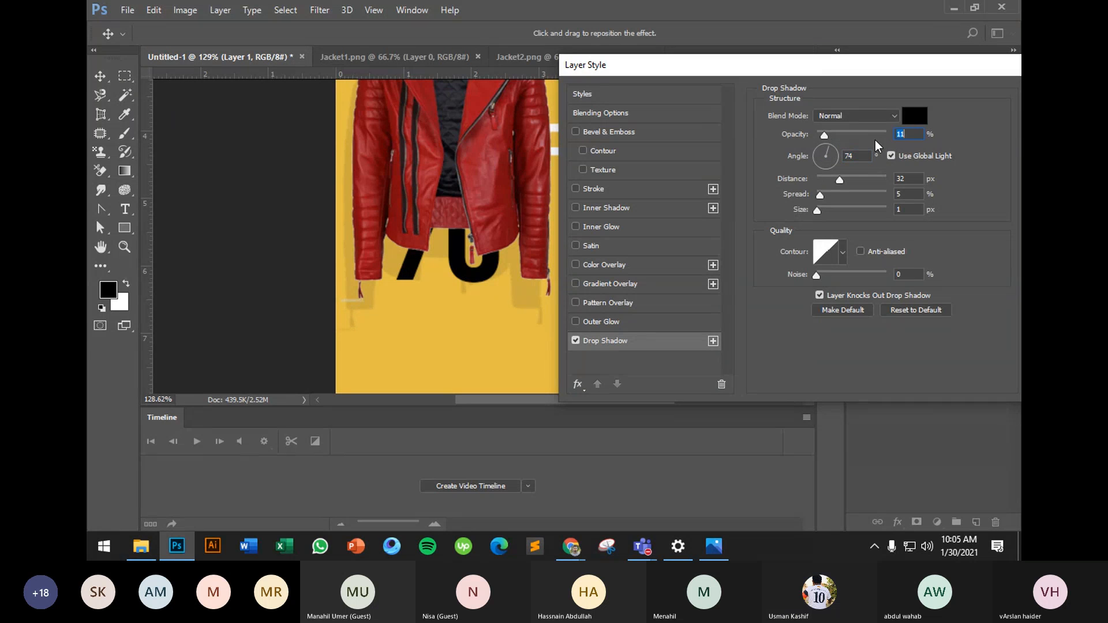
{"action": "type", "text": "10"}
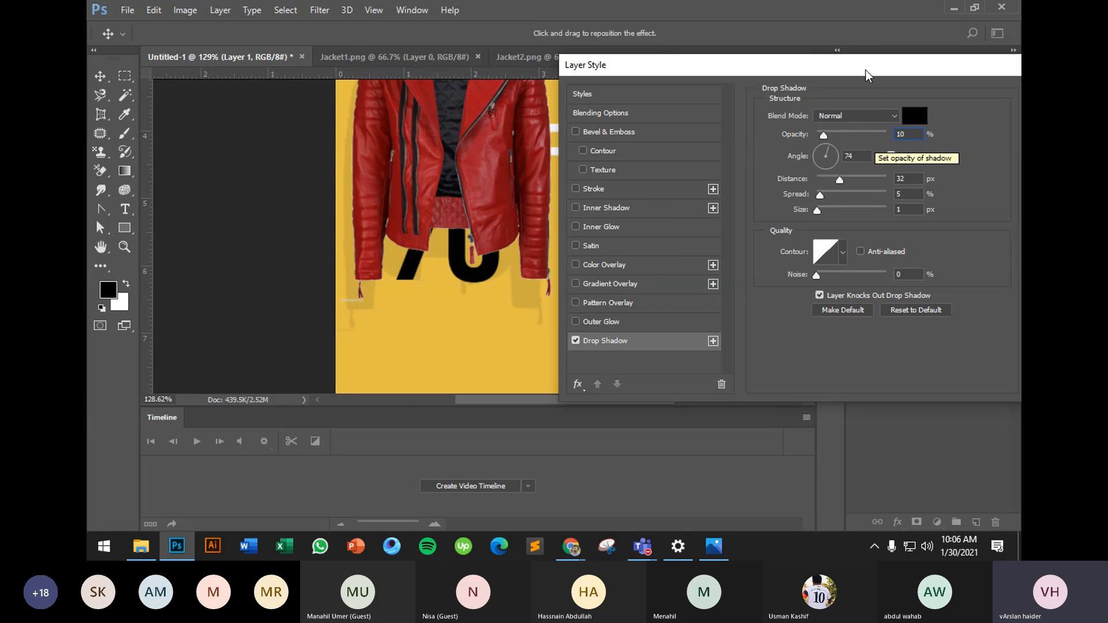
{"action": "left_click_drag", "start_coordinate": [865, 71], "coordinate": [631, 71]}
{"action": "left_click", "coordinate": [819, 91]}
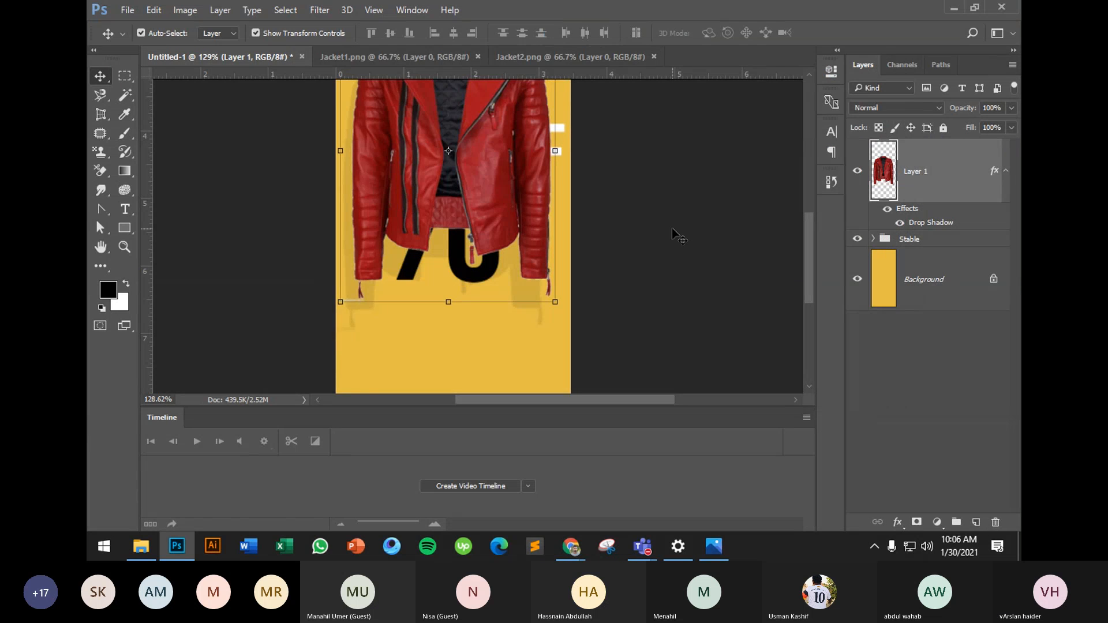
{"action": "scroll", "coordinate": [635, 245], "scroll_direction": "down", "scroll_amount": 5}
{"action": "scroll", "coordinate": [614, 254], "scroll_direction": "down", "scroll_amount": 3}
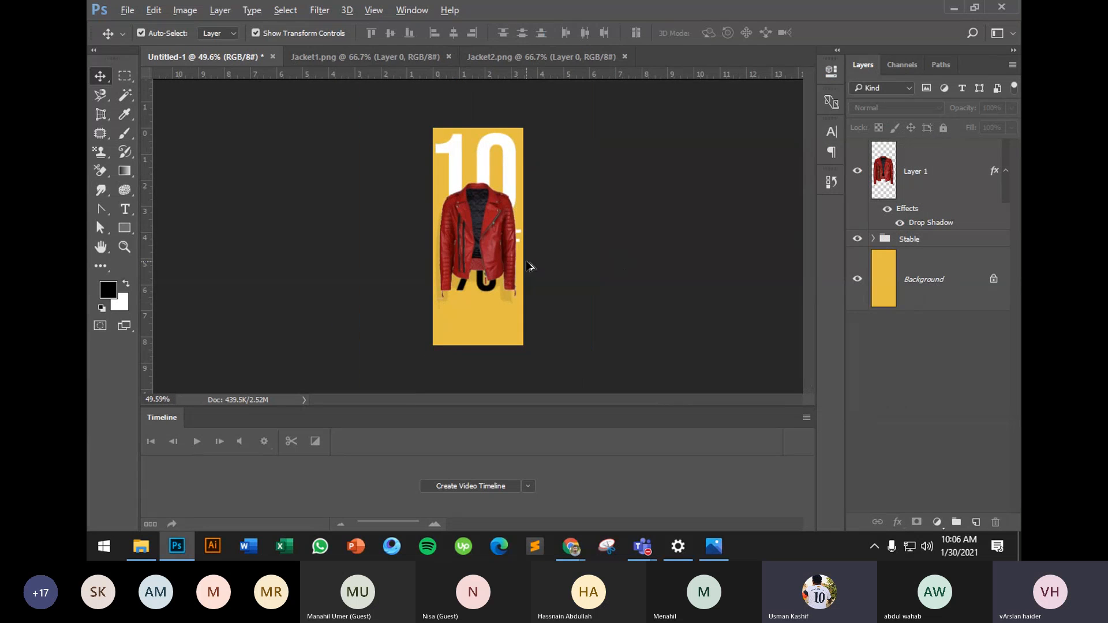
Move the red jacket slightly to the right so it sits centred across the banner
{"action": "scroll", "coordinate": [529, 266], "scroll_direction": "up", "scroll_amount": 1}
{"action": "left_click", "coordinate": [493, 257]}
{"action": "left_click_drag", "start_coordinate": [526, 313], "coordinate": [519, 302]}
{"action": "double_click", "coordinate": [491, 247]}
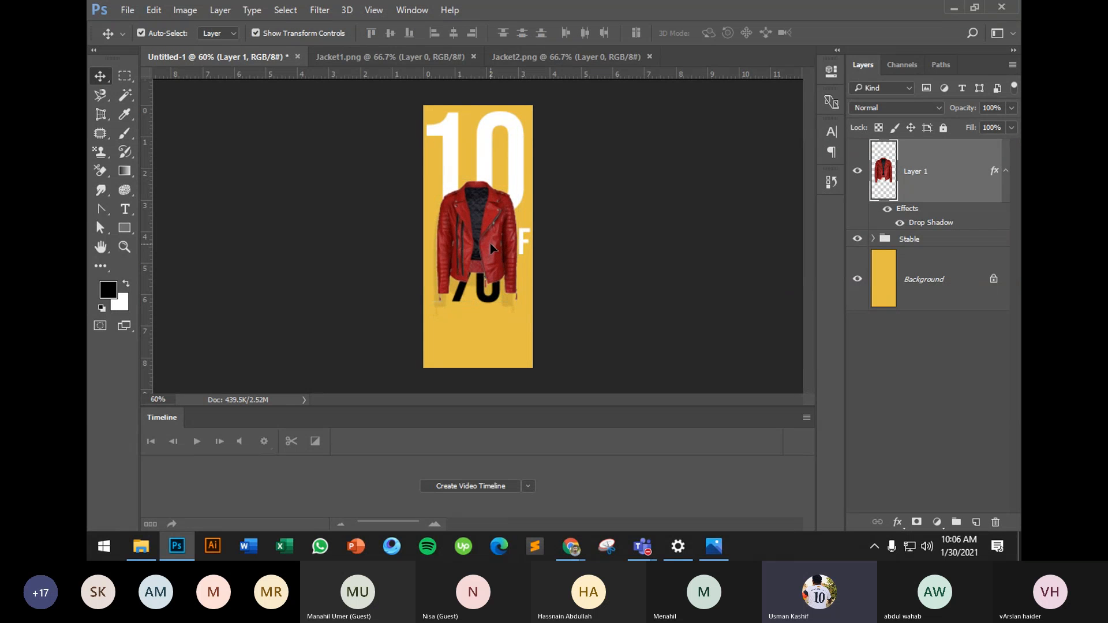
{"action": "left_click_drag", "start_coordinate": [490, 243], "coordinate": [494, 244]}
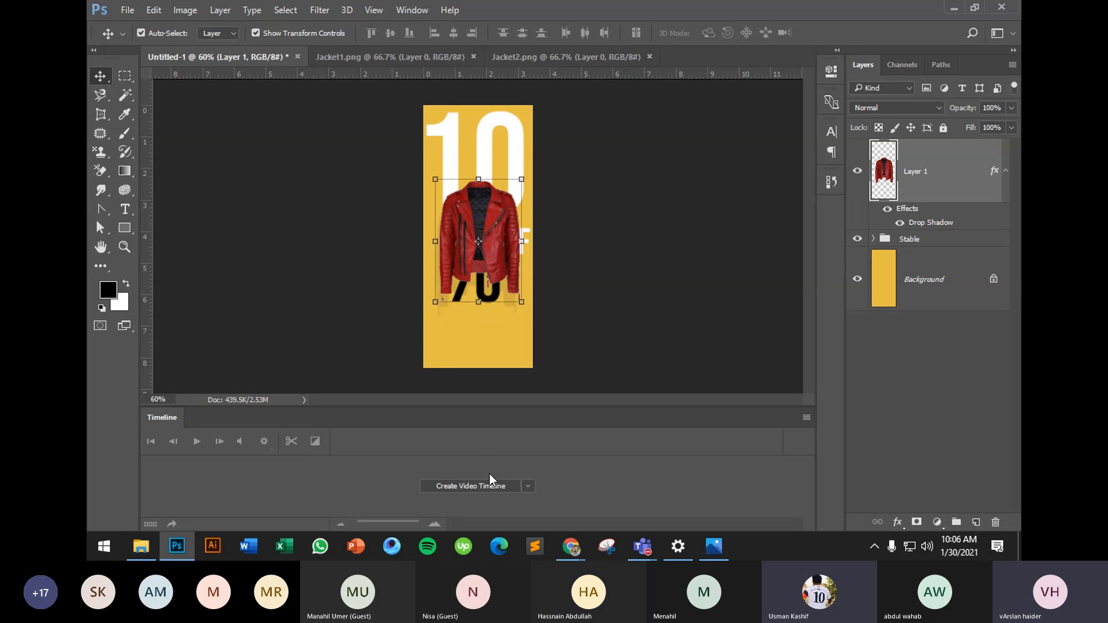
Create a video timeline and shift the red jacket's clip to start at about frame 13
{"action": "left_click", "coordinate": [483, 488]}
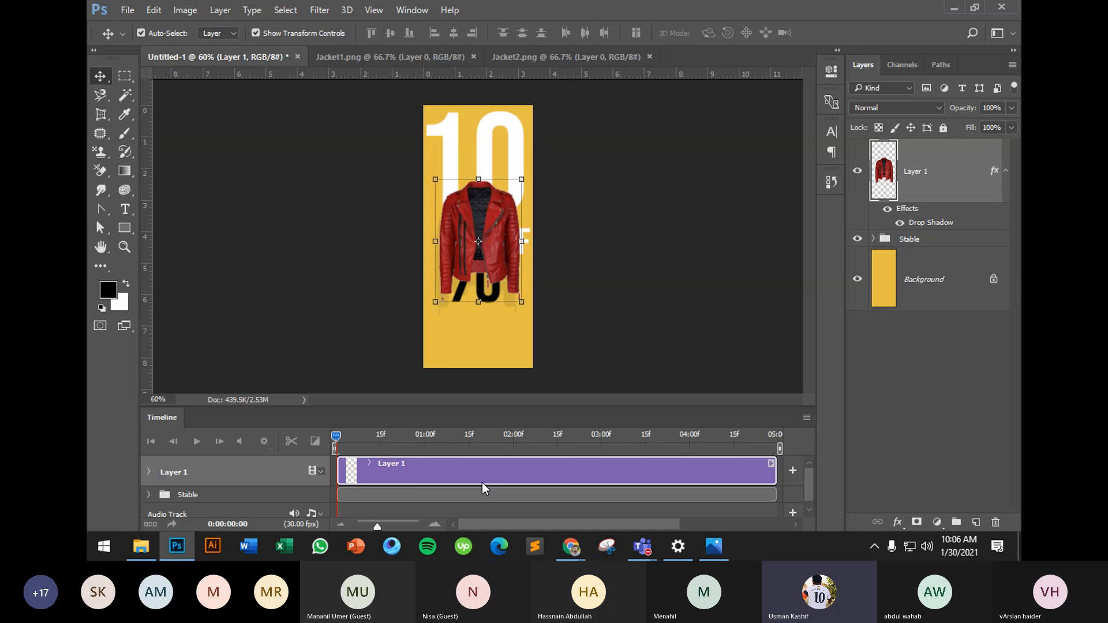
{"action": "left_click", "coordinate": [423, 496]}
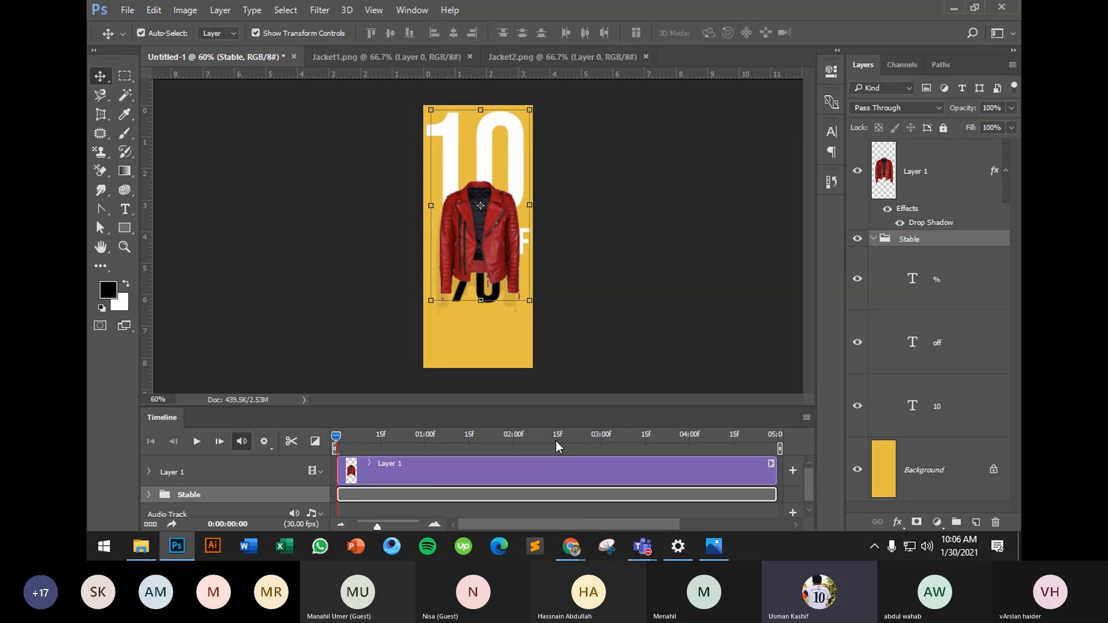
{"action": "left_click", "coordinate": [431, 481]}
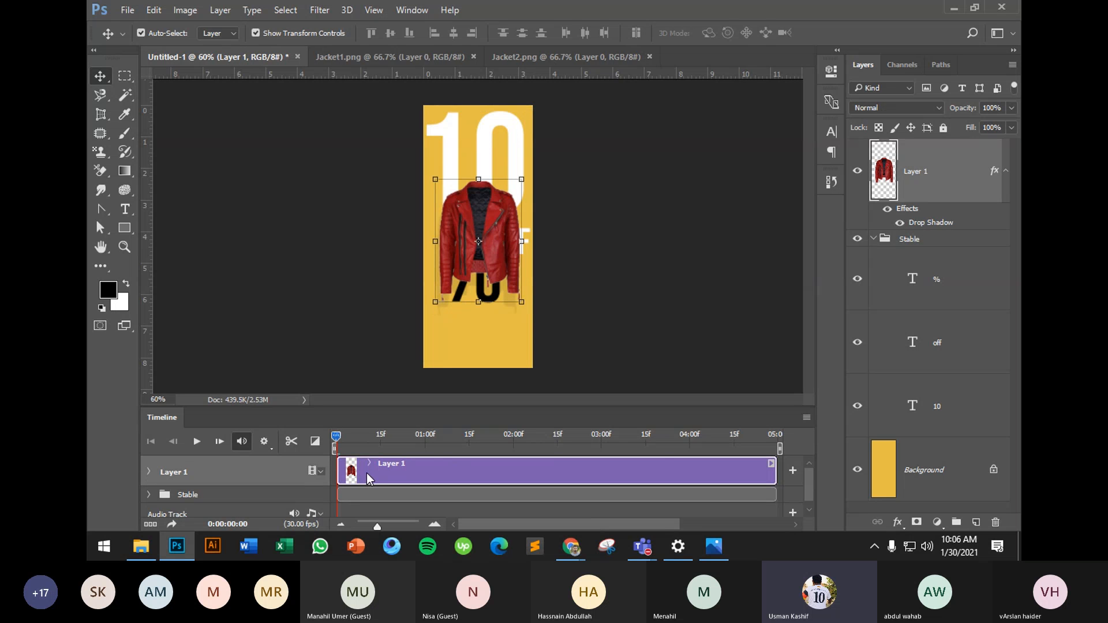
{"action": "left_click_drag", "start_coordinate": [374, 475], "coordinate": [411, 472]}
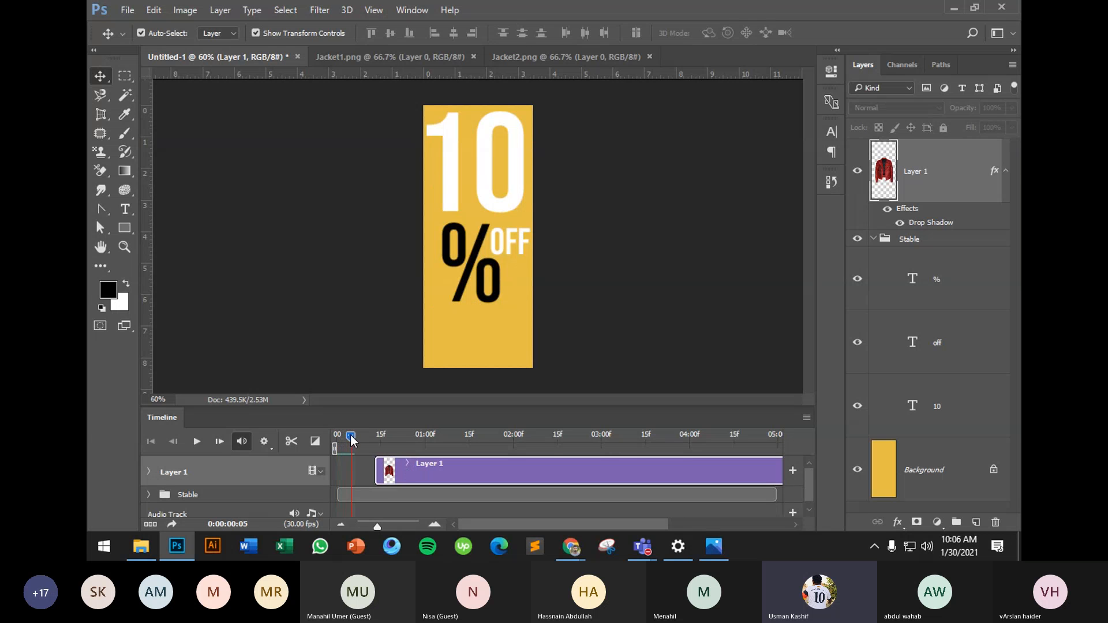
{"action": "mouse_move", "coordinate": [351, 437]}
{"action": "left_mouse_down"}
{"action": "mouse_move", "coordinate": [392, 438]}
{"action": "mouse_move", "coordinate": [342, 443]}
{"action": "mouse_move", "coordinate": [393, 446]}
{"action": "mouse_move", "coordinate": [333, 446]}
{"action": "mouse_move", "coordinate": [378, 447]}
{"action": "mouse_move", "coordinate": [344, 447]}
{"action": "left_mouse_up"}
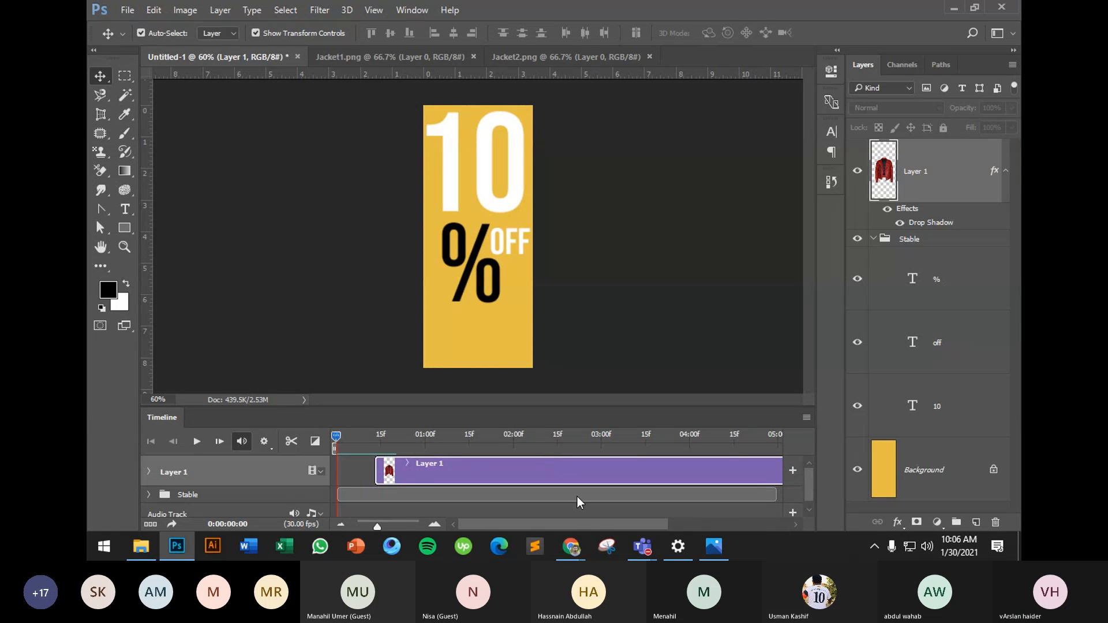
Scrub the animation to 05:00 and shift the red jacket's clip earlier, to start at about frame 9
{"action": "scroll", "coordinate": [684, 482], "scroll_direction": "down", "scroll_amount": 1}
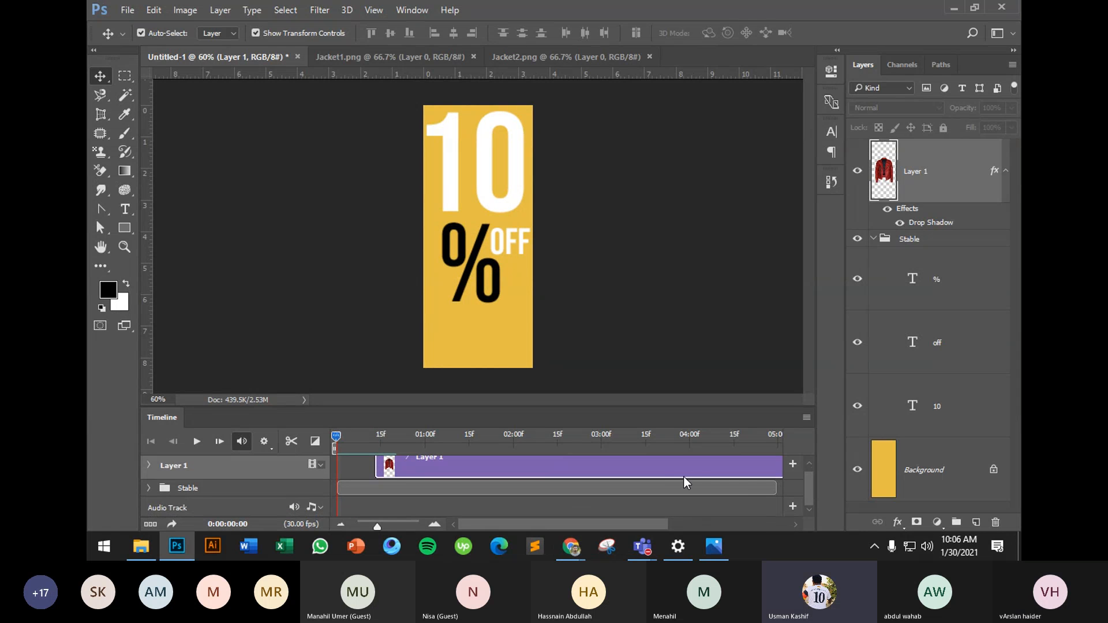
{"action": "left_click", "coordinate": [773, 490]}
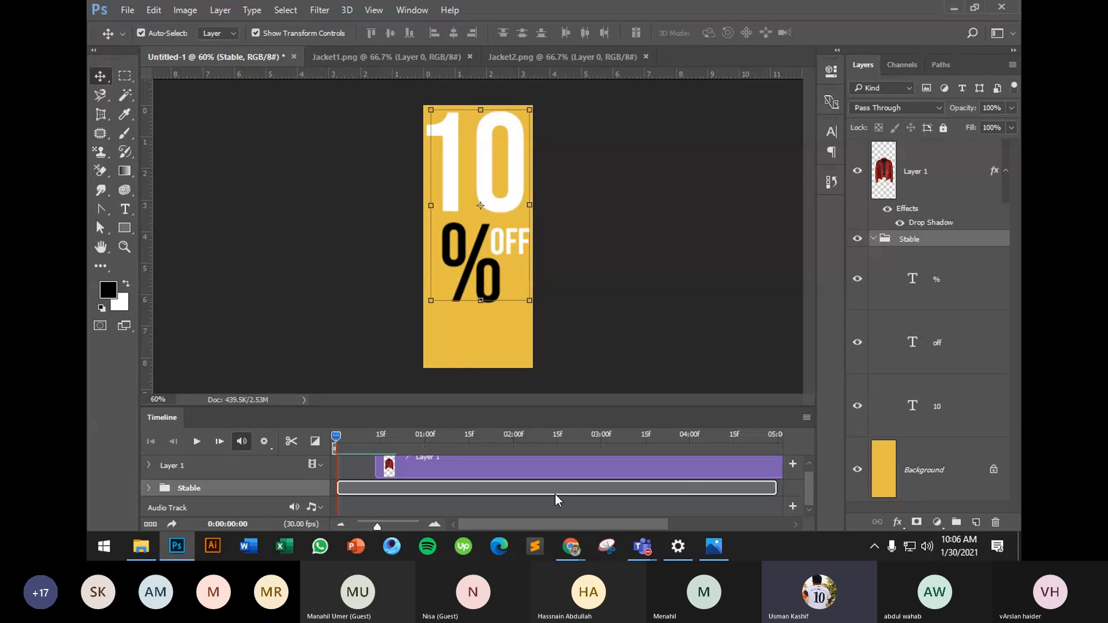
{"action": "left_click_drag", "start_coordinate": [335, 440], "coordinate": [778, 449]}
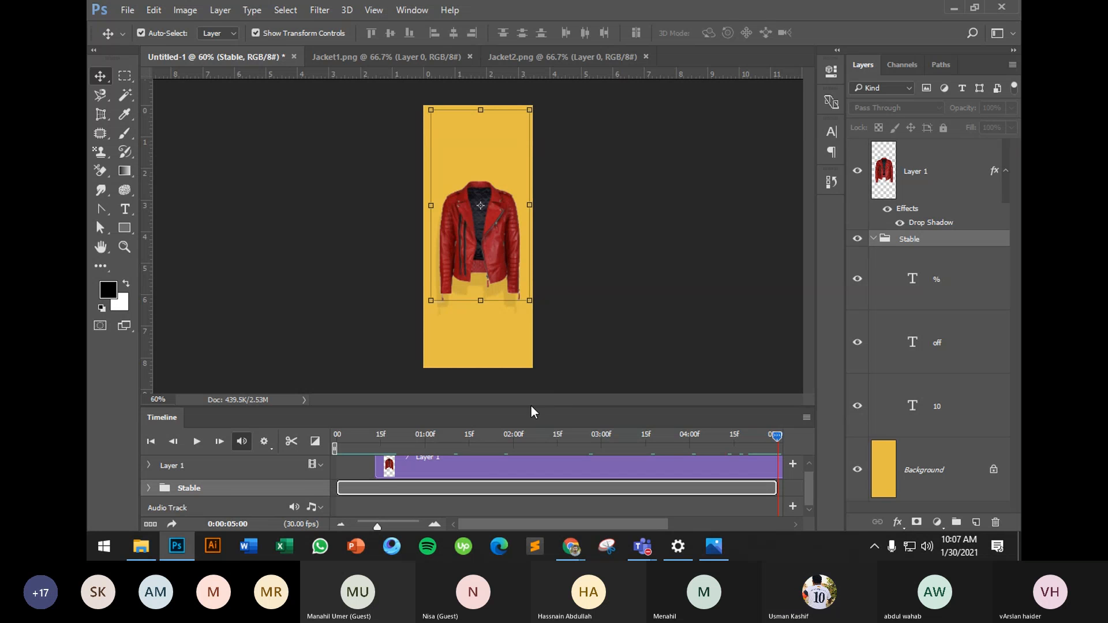
{"action": "scroll", "coordinate": [468, 467], "scroll_direction": "up", "scroll_amount": 1}
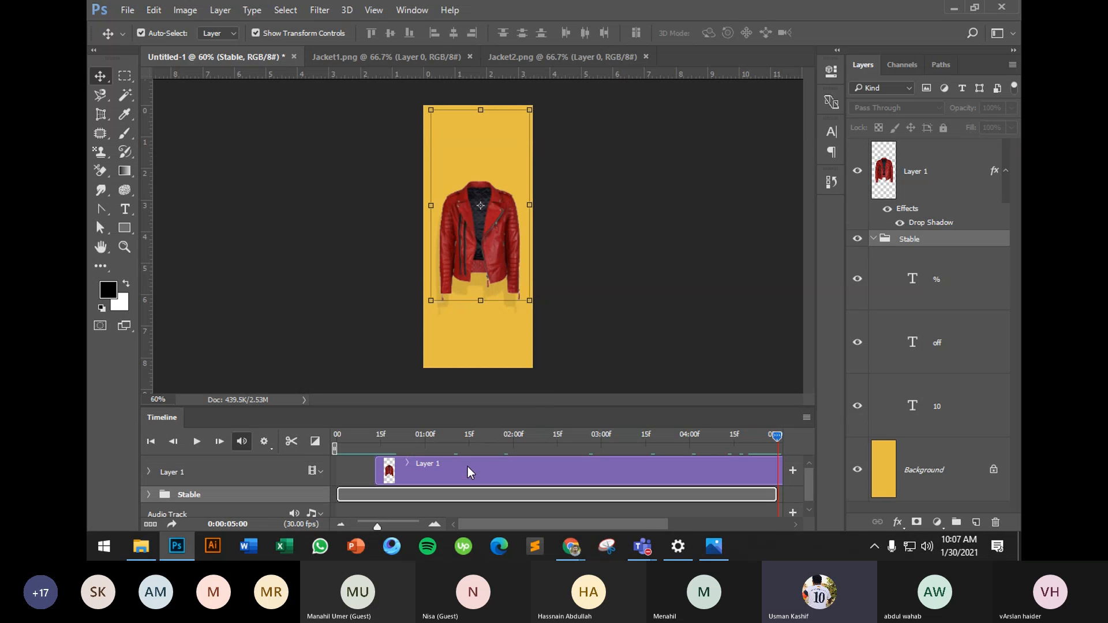
{"action": "left_click", "coordinate": [619, 480]}
{"action": "left_click_drag", "start_coordinate": [446, 469], "coordinate": [434, 469]}
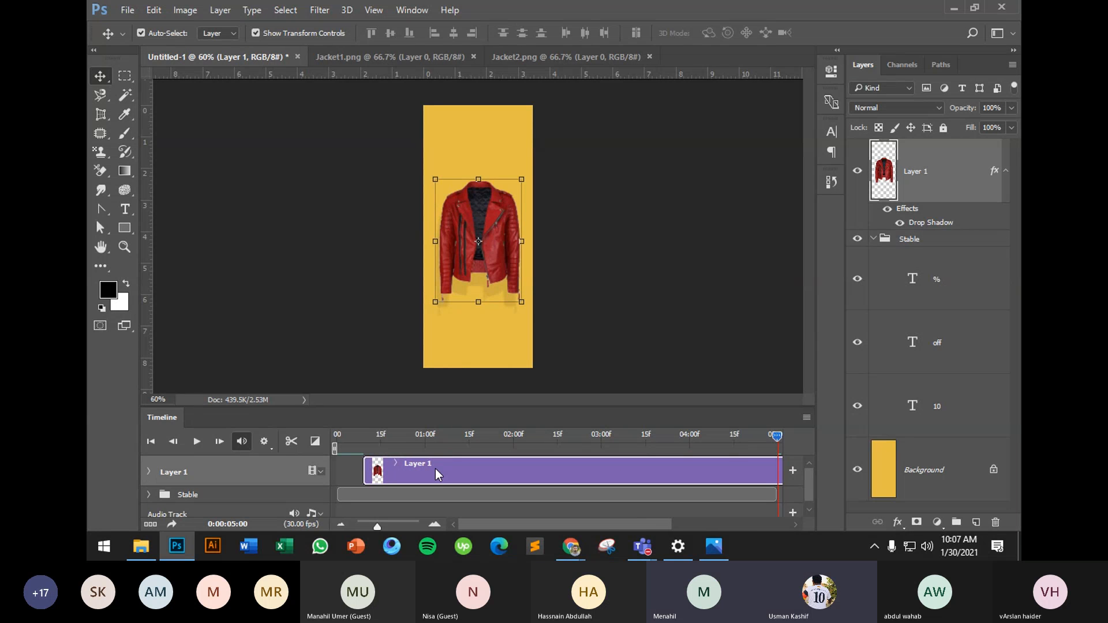
{"action": "left_click", "coordinate": [634, 318]}
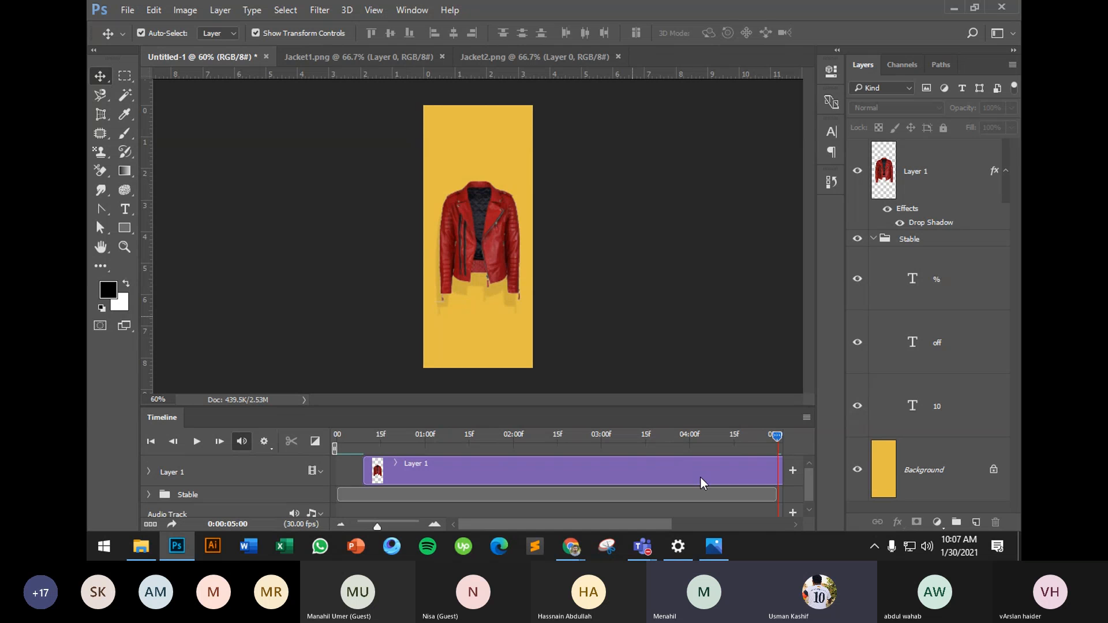
Expand the Stable group in the timeline and shorten its off and 10 text clips to end at about 03:00
{"action": "left_click", "coordinate": [759, 494]}
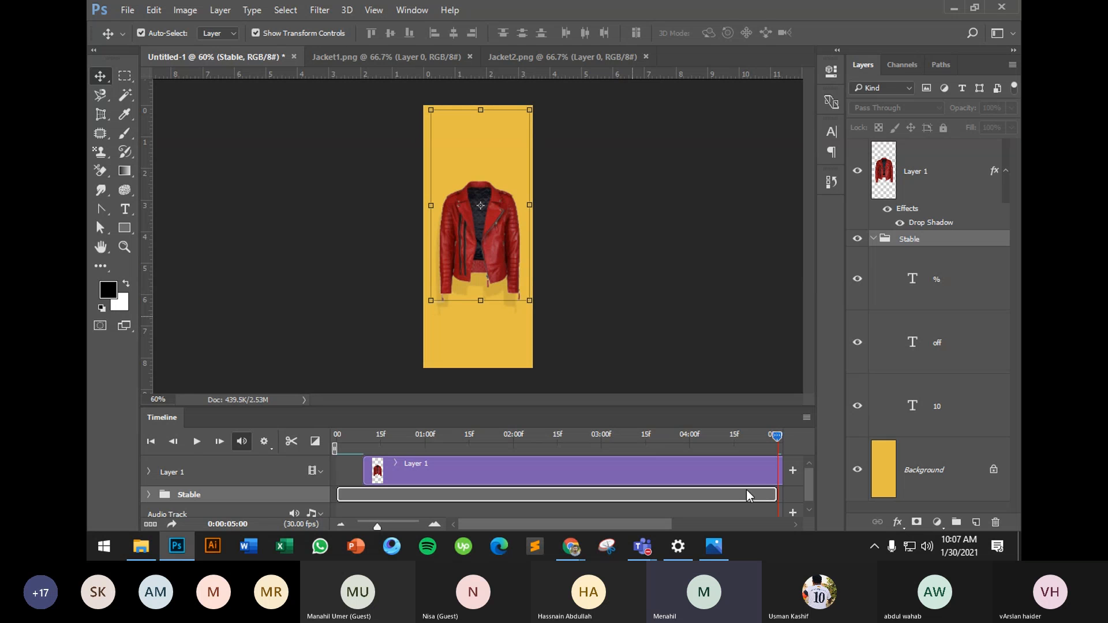
{"action": "left_click", "coordinate": [149, 495]}
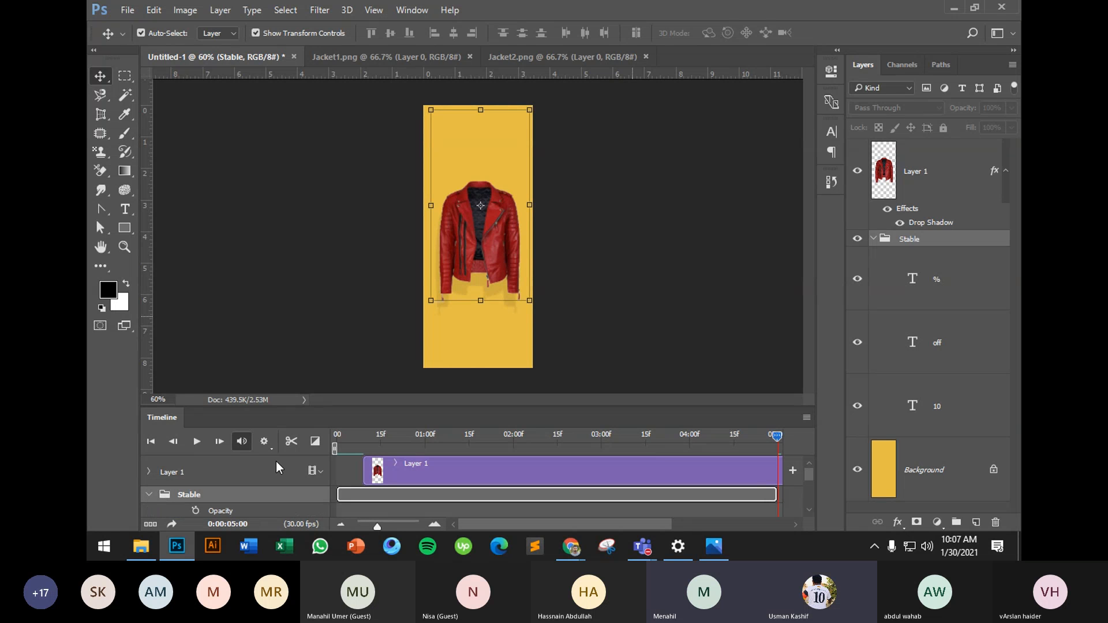
{"action": "scroll", "coordinate": [688, 486], "scroll_direction": "down", "scroll_amount": 5}
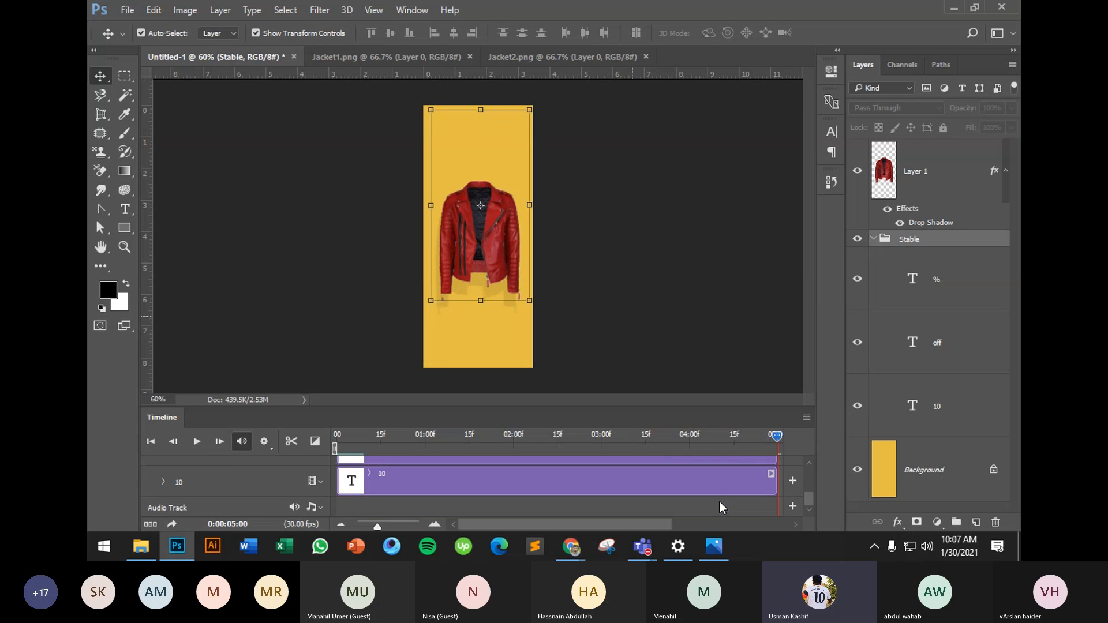
{"action": "scroll", "coordinate": [739, 501], "scroll_direction": "up", "scroll_amount": 3}
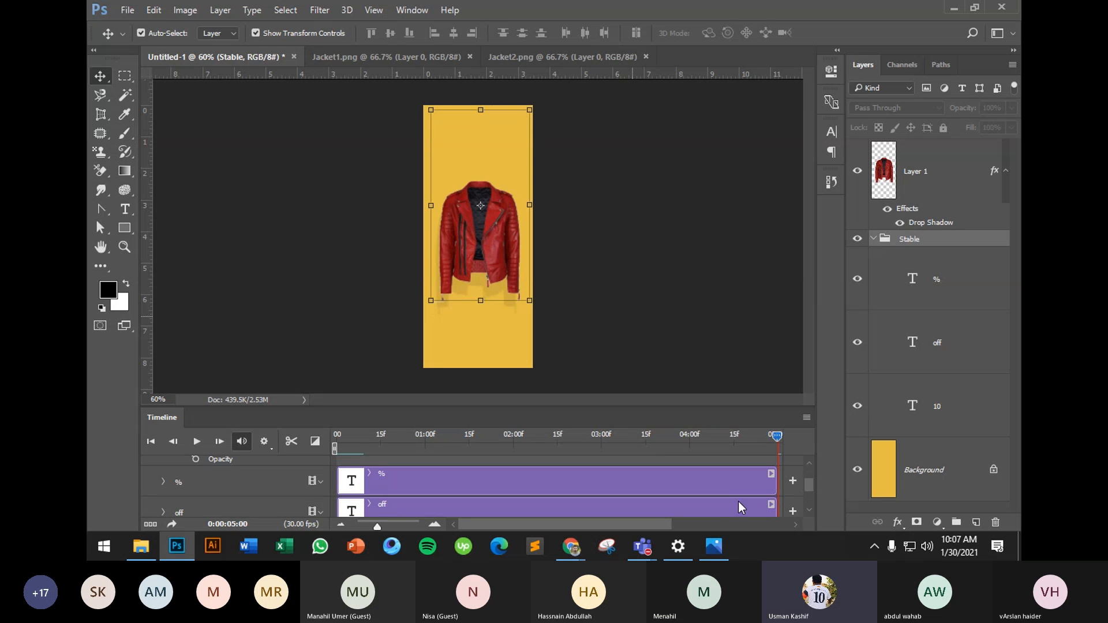
{"action": "scroll", "coordinate": [739, 501], "scroll_direction": "down", "scroll_amount": 1}
{"action": "left_click", "coordinate": [757, 503]}
{"action": "left_click", "coordinate": [762, 488], "text": "shift"}
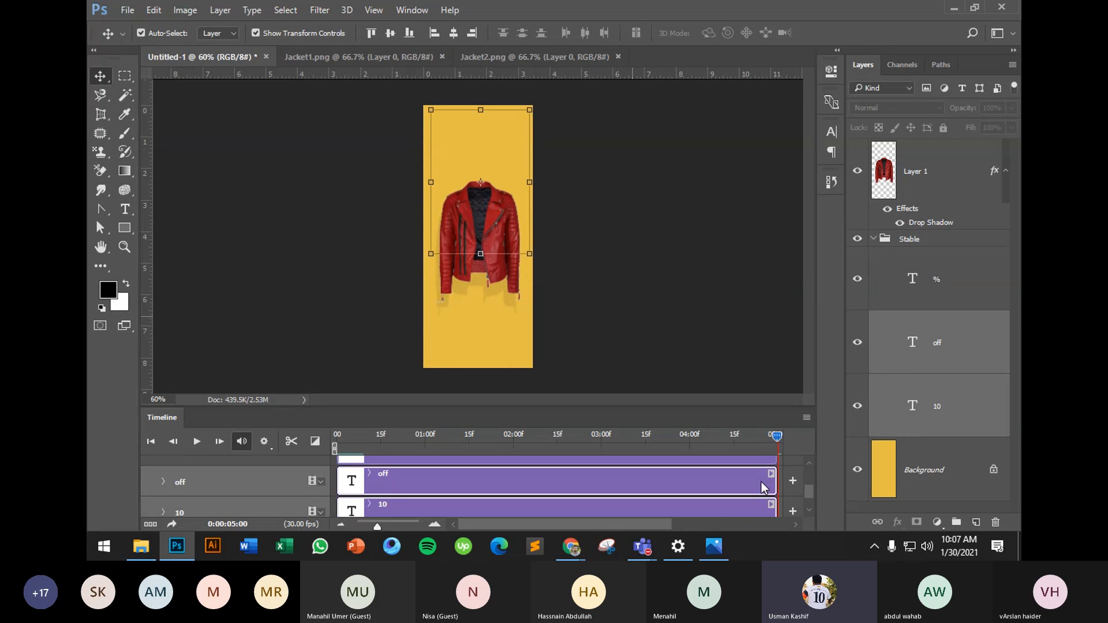
{"action": "left_click", "coordinate": [769, 462], "text": "shift"}
{"action": "left_click_drag", "start_coordinate": [774, 481], "coordinate": [599, 480]}
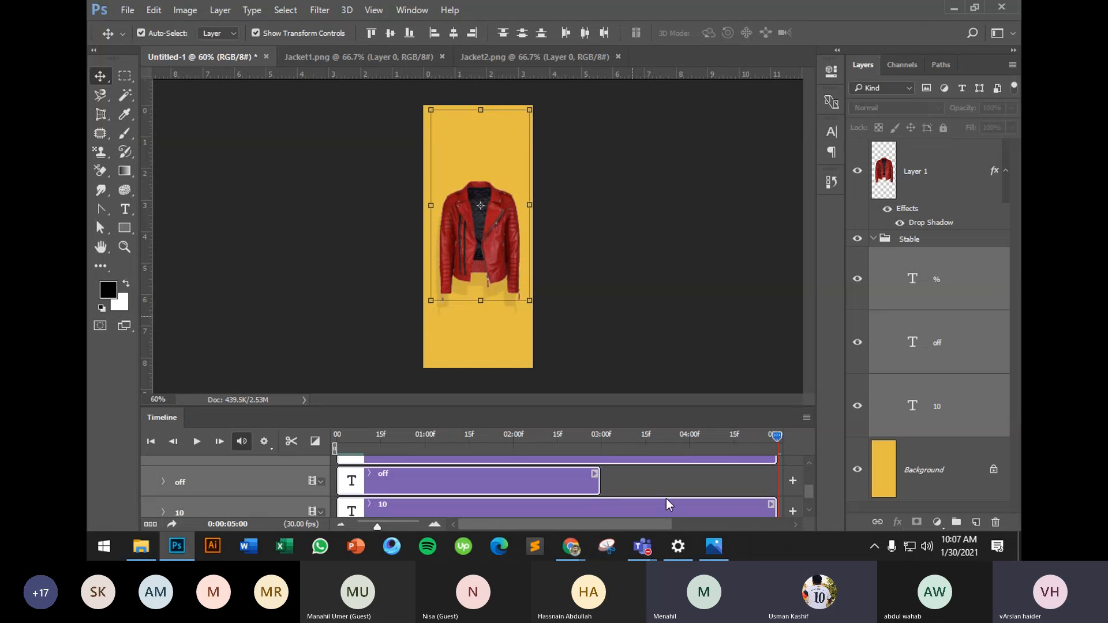
{"action": "left_click_drag", "start_coordinate": [774, 505], "coordinate": [600, 507]}
Shorten the % text clip to end at about 03:00 and collapse the Stable group in the timeline
{"action": "left_click", "coordinate": [742, 463]}
{"action": "left_click_drag", "start_coordinate": [777, 459], "coordinate": [599, 457]}
{"action": "scroll", "coordinate": [445, 507], "scroll_direction": "up", "scroll_amount": 2}
{"action": "scroll", "coordinate": [439, 503], "scroll_direction": "down", "scroll_amount": 1}
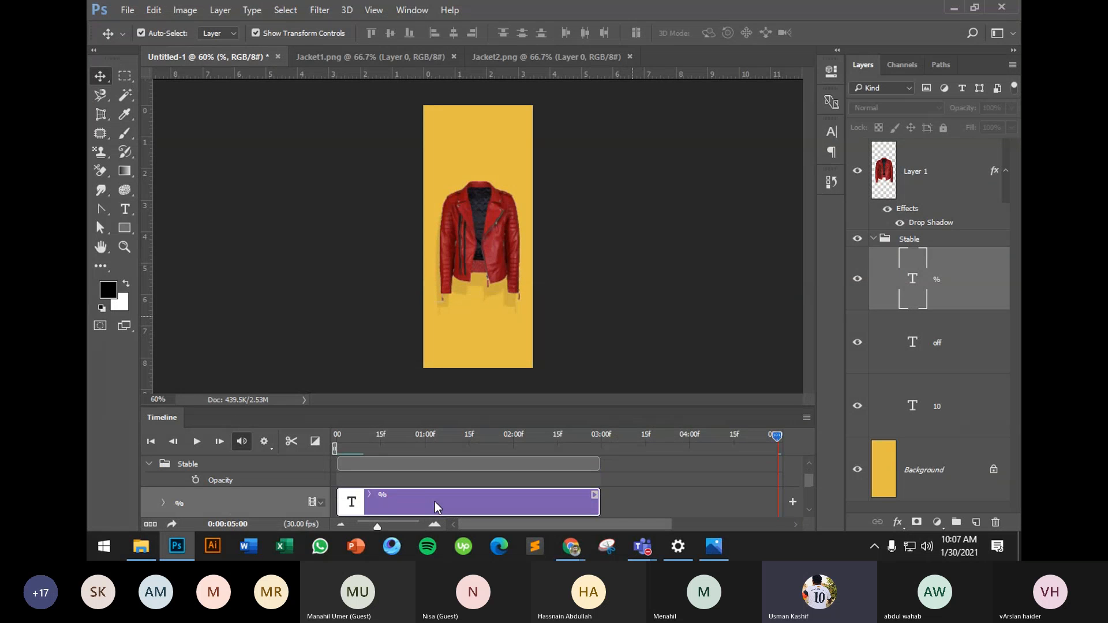
{"action": "left_click", "coordinate": [148, 465]}
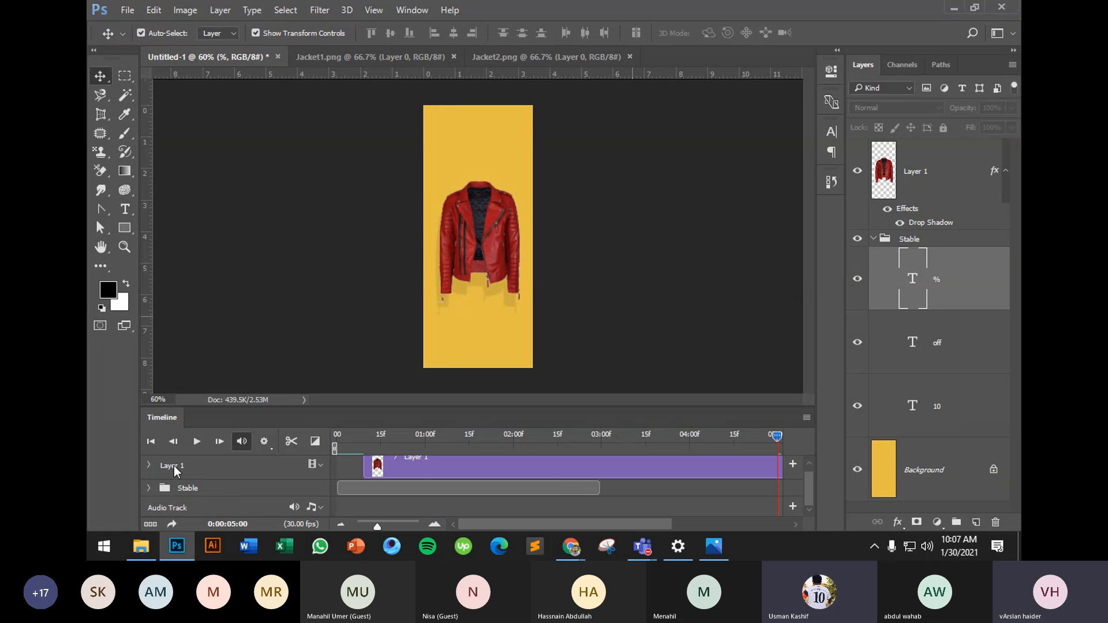
Trim the end of the red jacket's clip to about 1 second 17 frames
{"action": "left_click", "coordinate": [632, 467]}
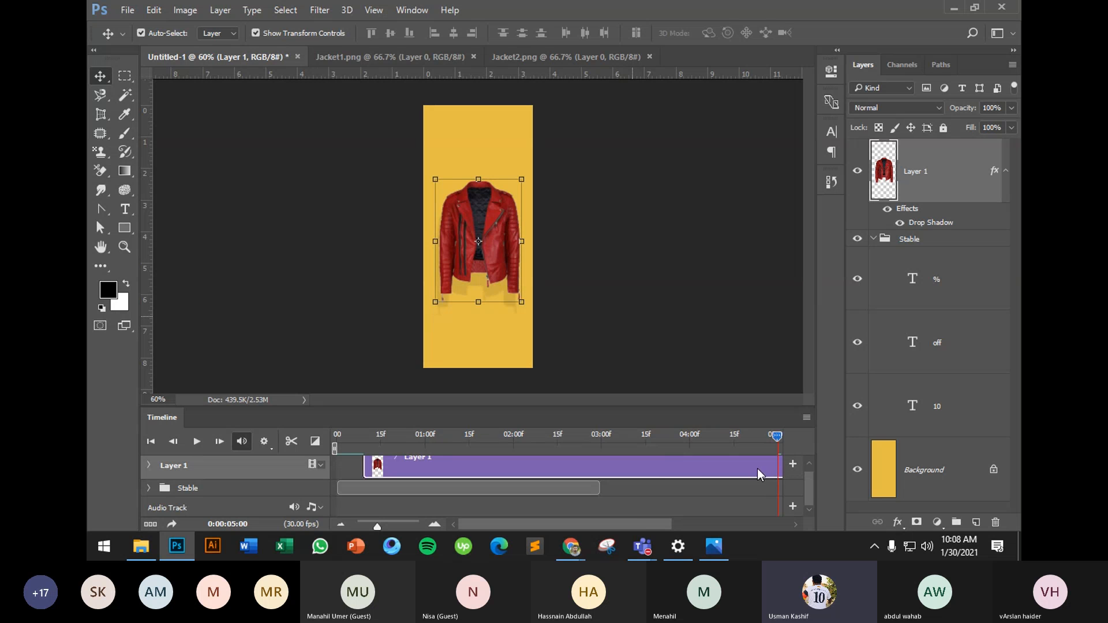
{"action": "left_click_drag", "start_coordinate": [622, 521], "coordinate": [679, 511]}
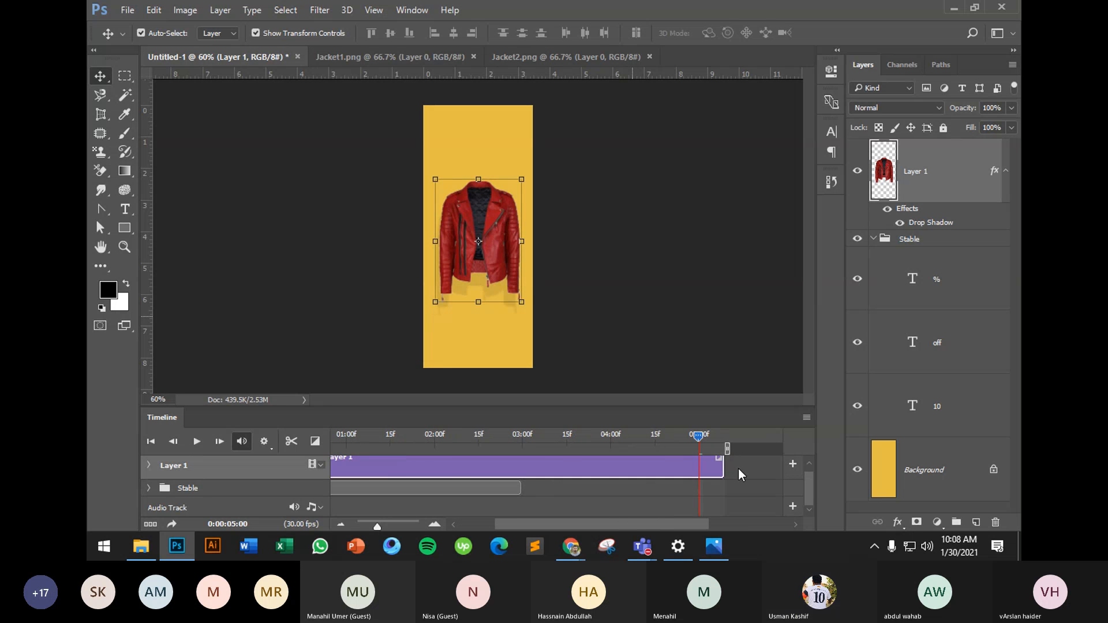
{"action": "left_click_drag", "start_coordinate": [720, 468], "coordinate": [411, 465]}
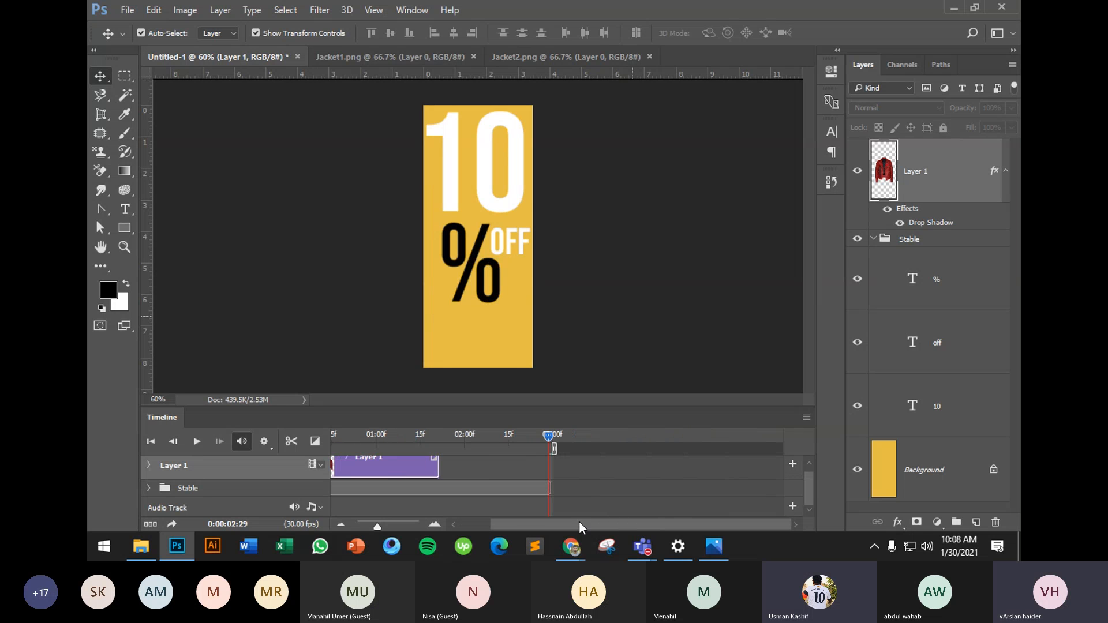
{"action": "left_click_drag", "start_coordinate": [585, 524], "coordinate": [498, 518]}
{"action": "scroll", "coordinate": [400, 482], "scroll_direction": "up", "scroll_amount": 1}
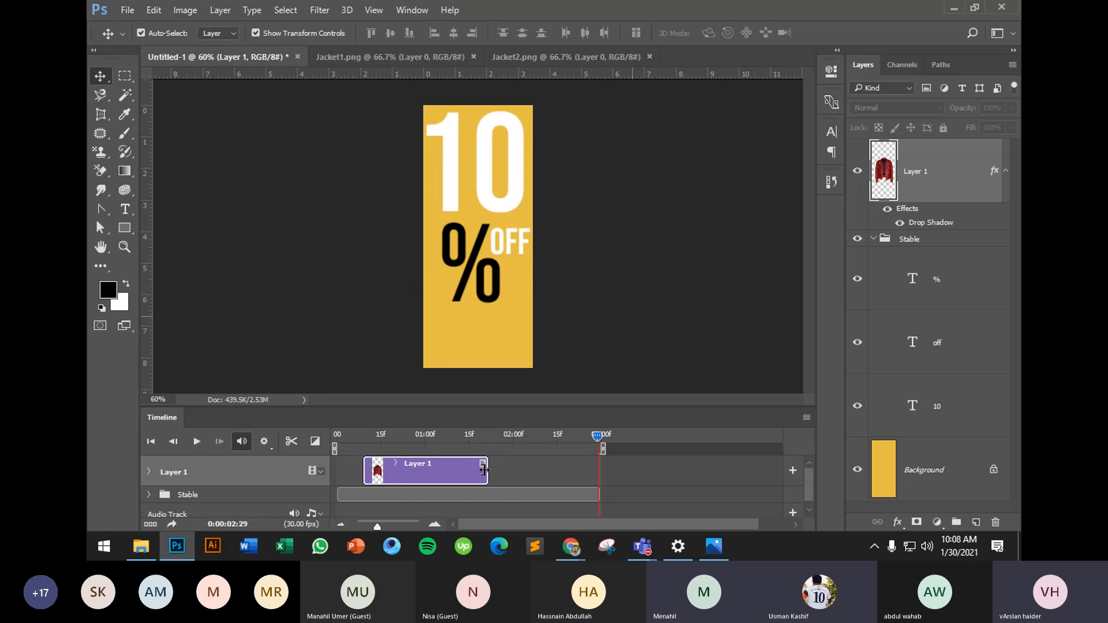
{"action": "left_click_drag", "start_coordinate": [484, 469], "coordinate": [475, 473]}
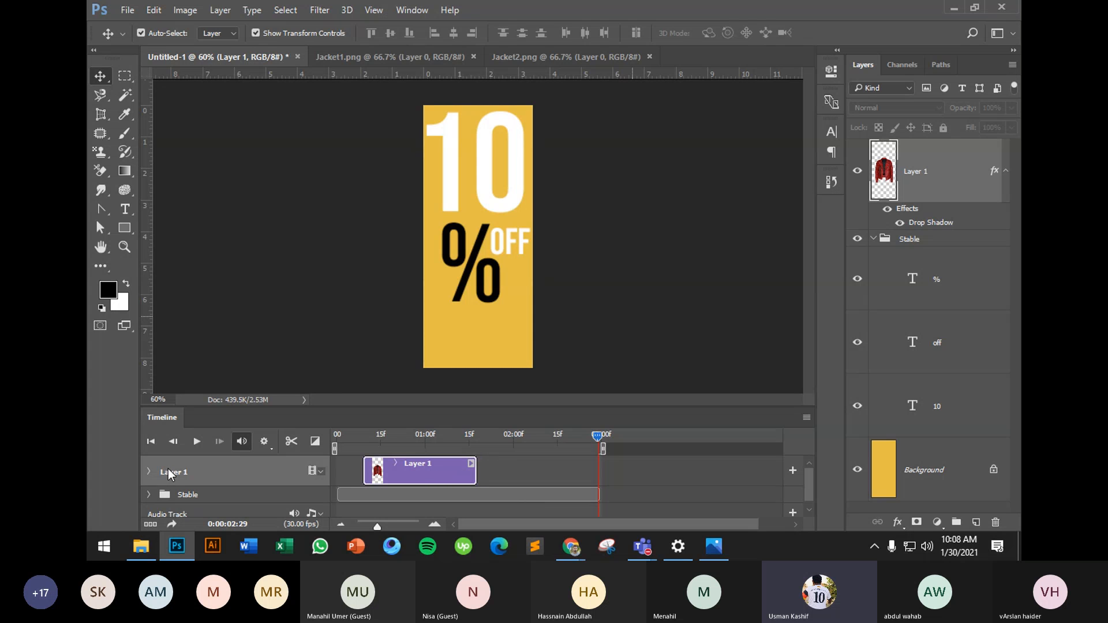
Enable Position keyframes for the red jacket and key it outside the banner's left edge at 0:00:00:09
{"action": "left_click", "coordinate": [148, 472]}
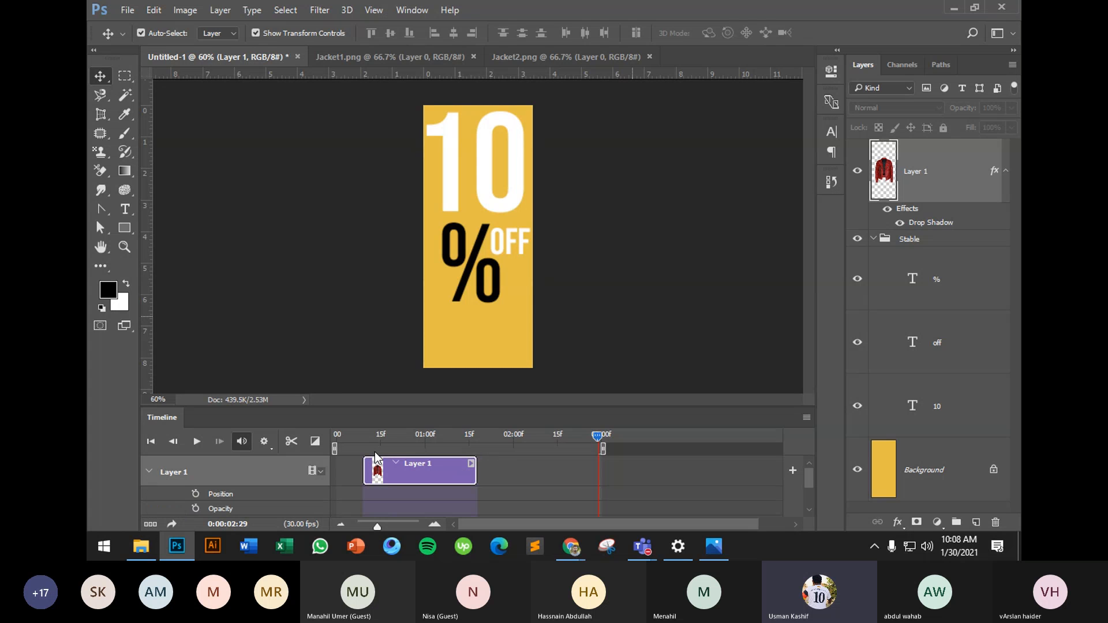
{"action": "left_click", "coordinate": [196, 493]}
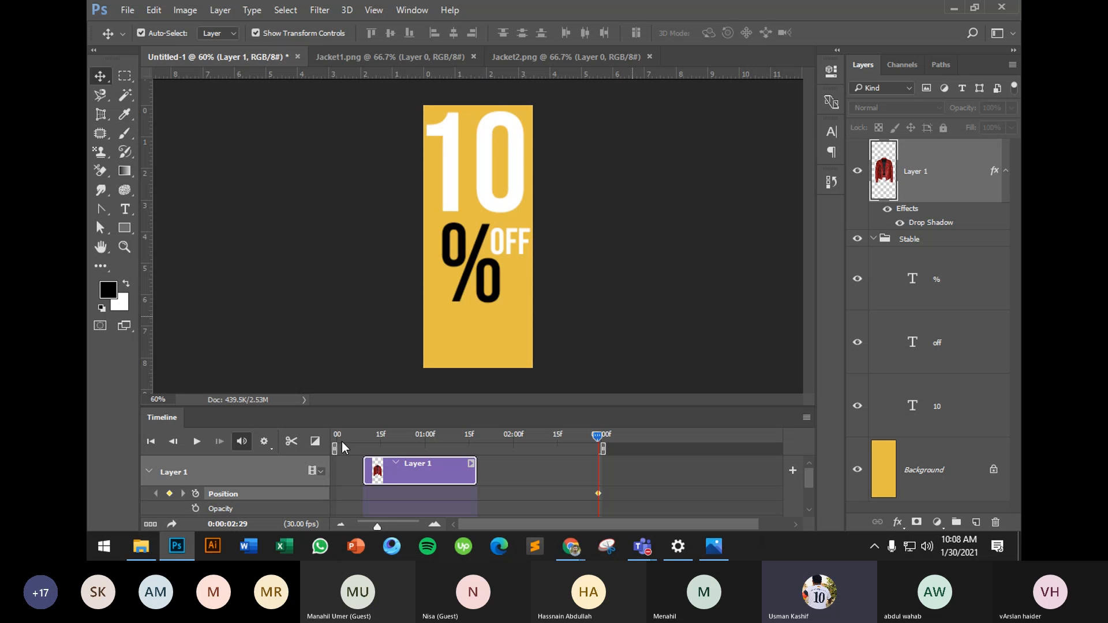
{"action": "left_click_drag", "start_coordinate": [345, 434], "coordinate": [362, 440]}
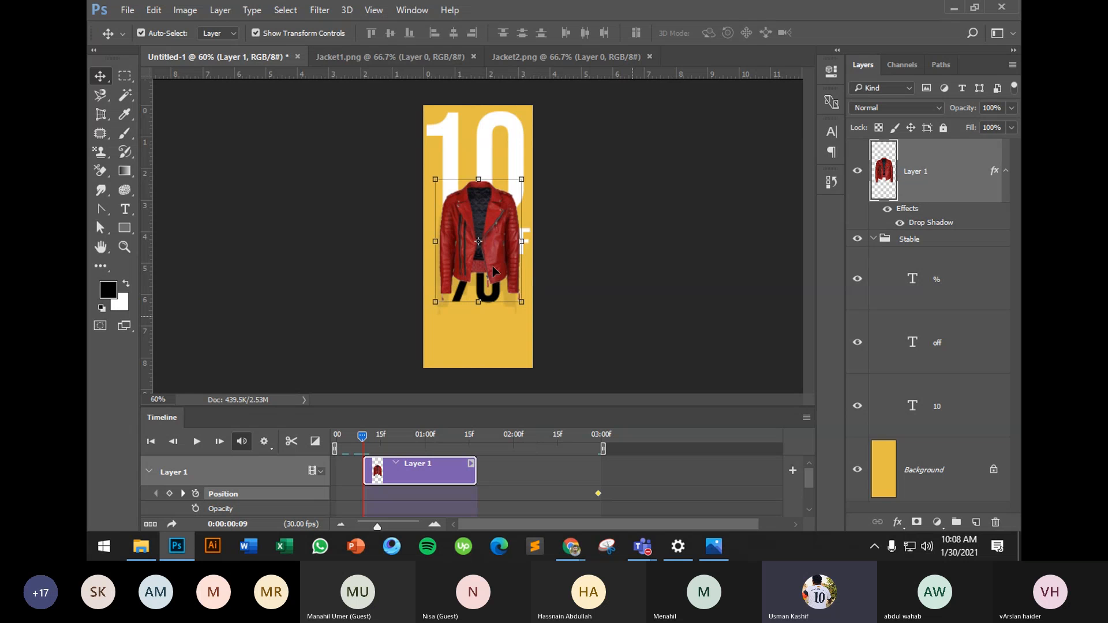
{"action": "left_click_drag", "start_coordinate": [493, 261], "coordinate": [396, 262]}
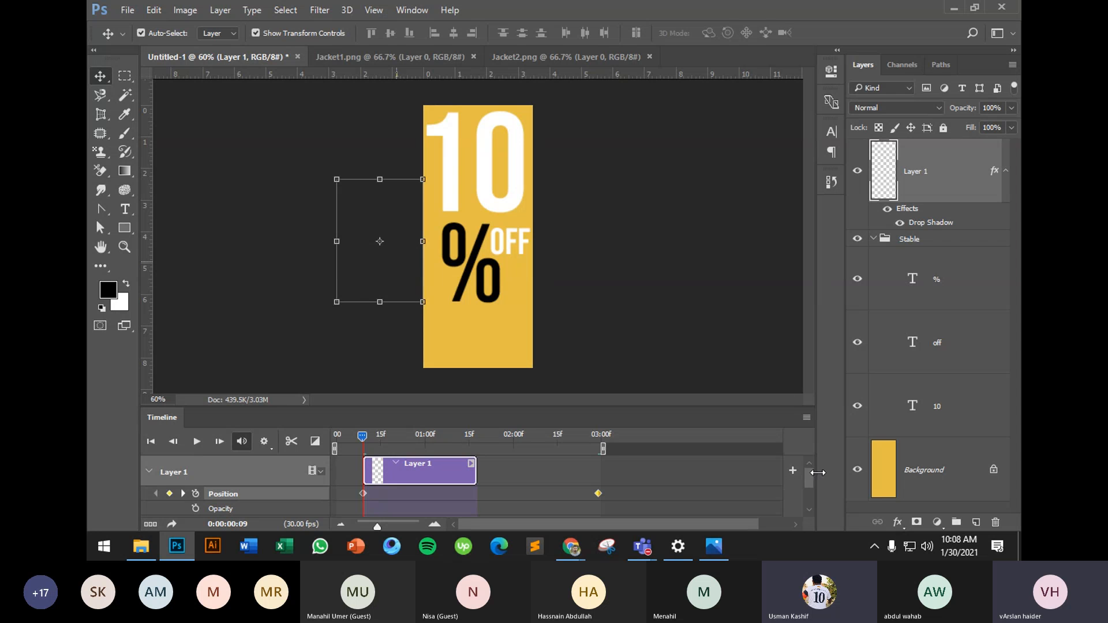
Move the jacket's position keyframe from 0:00:02:29 to 0:00:00:09 and shift the jacket outside the banner's left edge again
{"action": "left_click_drag", "start_coordinate": [809, 474], "coordinate": [809, 488]}
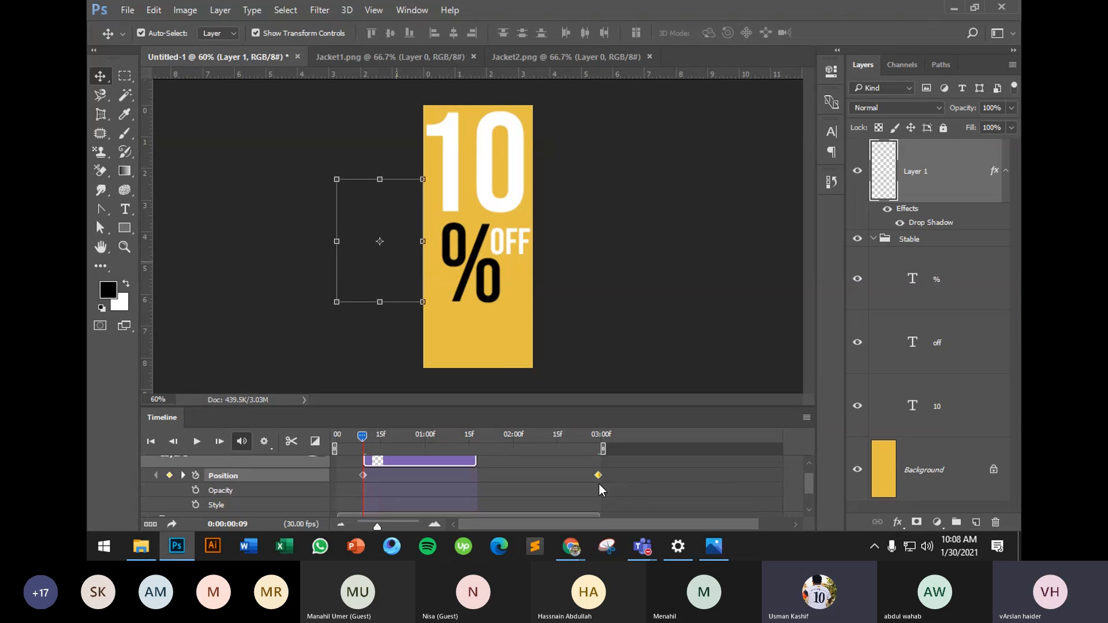
{"action": "left_click_drag", "start_coordinate": [598, 476], "coordinate": [361, 476]}
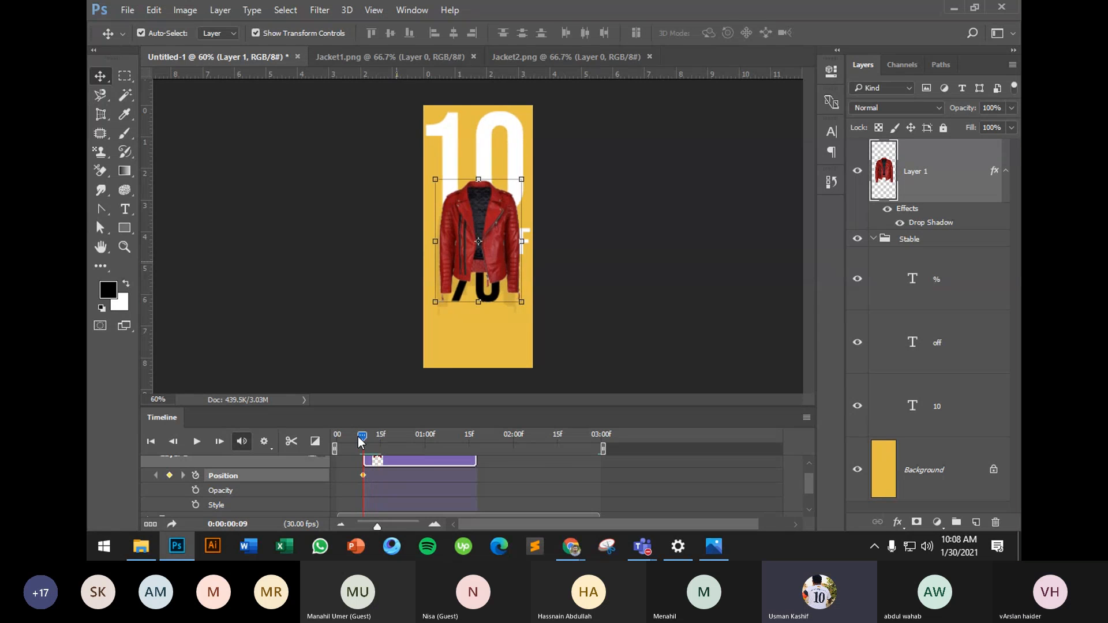
{"action": "left_click_drag", "start_coordinate": [360, 443], "coordinate": [362, 442]}
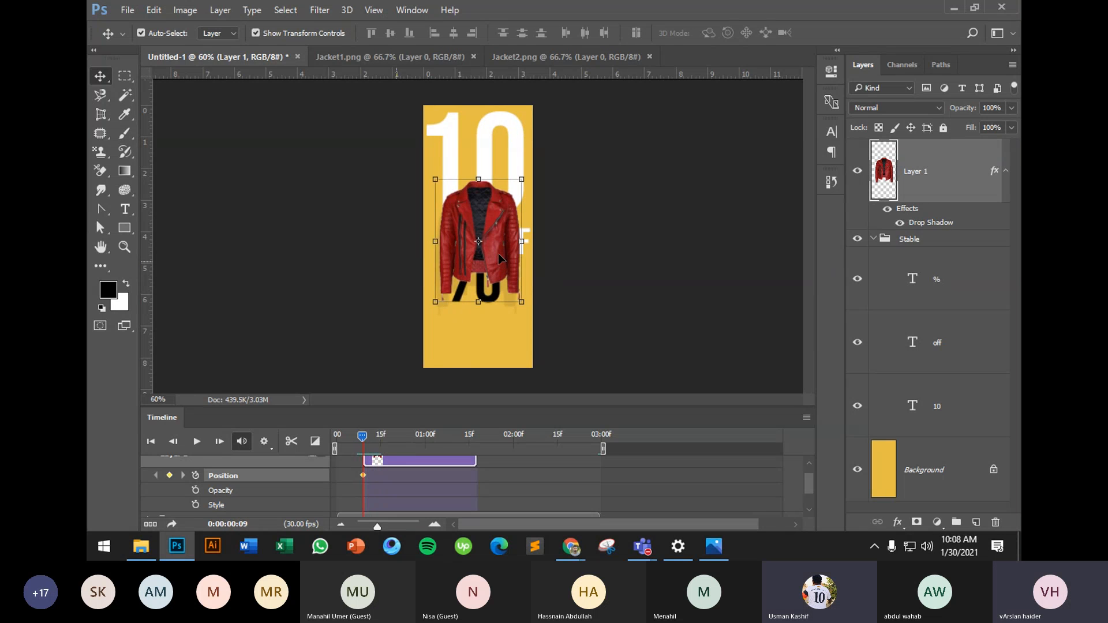
{"action": "left_click_drag", "start_coordinate": [498, 254], "coordinate": [403, 260]}
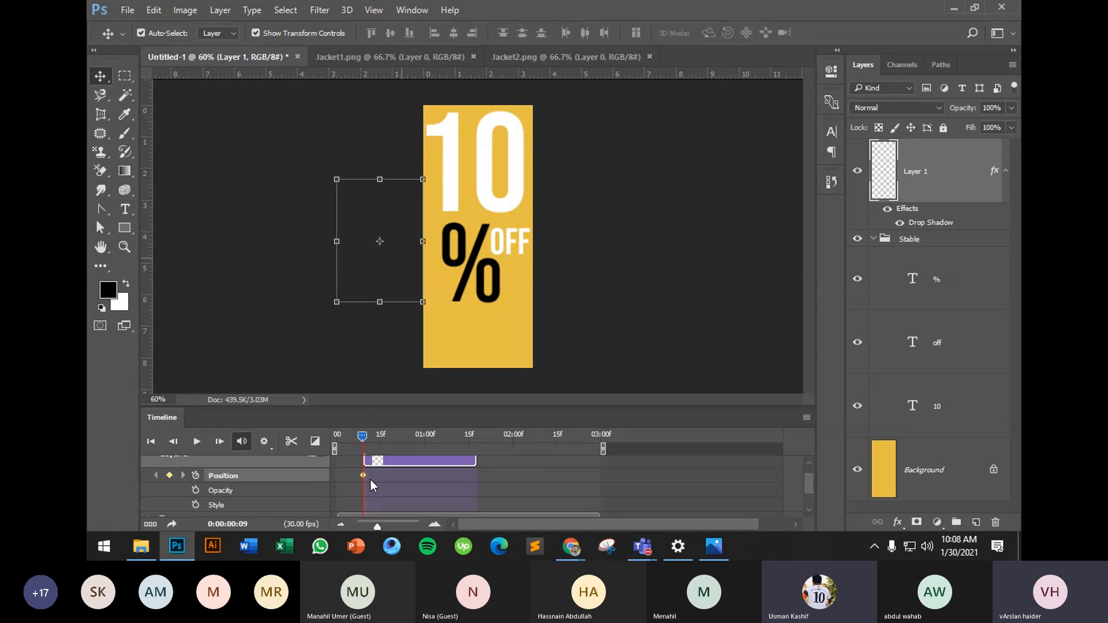
Key the red jacket's position at 0:00:00:16, moved right into the banner so only its left edge is cut off
{"action": "left_click_drag", "start_coordinate": [365, 439], "coordinate": [384, 440]}
{"action": "key", "text": "Right"}
{"action": "key", "text": "Right"}
{"action": "key", "text": "Right"}
{"action": "key", "text": "Right"}
{"action": "key", "text": "Right"}
{"action": "key", "text": "Right"}
{"action": "key", "text": "Right"}
{"action": "key", "text": "Right"}
{"action": "key", "text": "Right"}
{"action": "key", "text": "Right"}
{"action": "key", "text": "Right"}
{"action": "key", "text": "Right"}
{"action": "key", "text": "Right"}
{"action": "key", "text": "Right"}
{"action": "key", "text": "Right"}
{"action": "key", "text": "Right"}
{"action": "key", "text": "Right"}
{"action": "key", "text": "Right"}
{"action": "key", "text": "Right"}
{"action": "key", "text": "Right"}
{"action": "key", "text": "Right"}
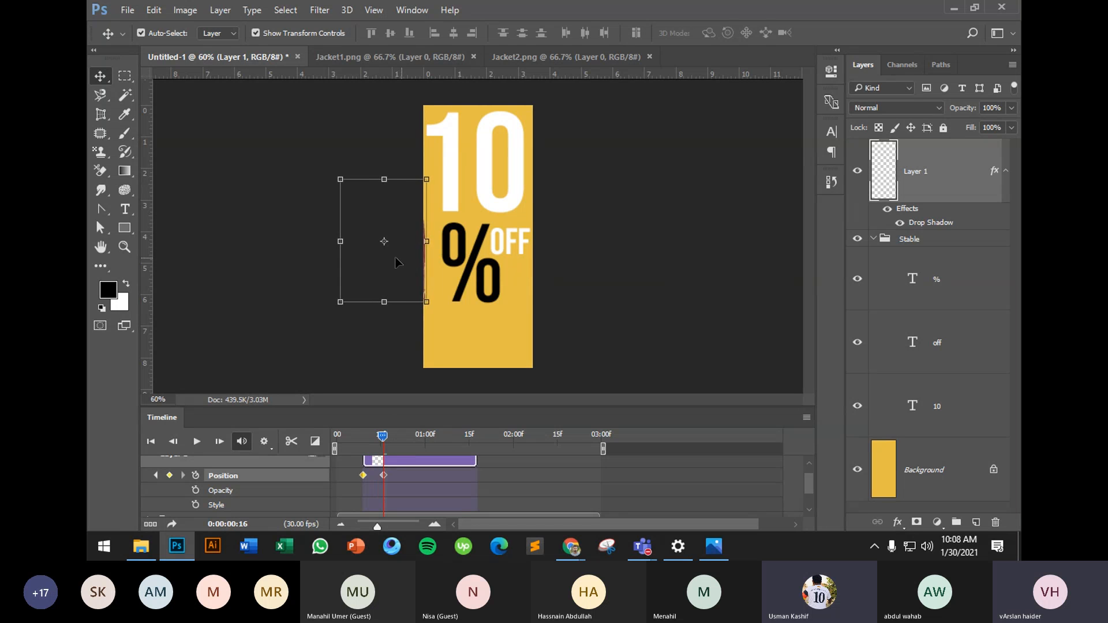
{"action": "key", "text": "Right"}
{"action": "key", "text": "Right"}
{"action": "key", "text": "Right"}
{"action": "key", "text": "Right"}
{"action": "key", "text": "Right"}
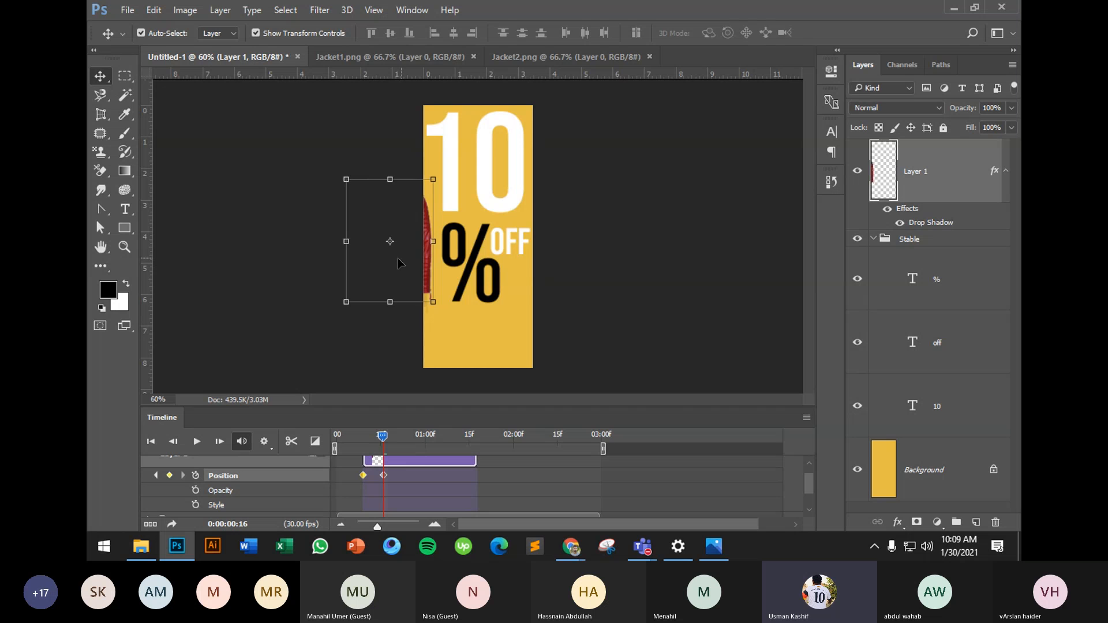
{"action": "left_click_drag", "start_coordinate": [427, 257], "coordinate": [492, 251]}
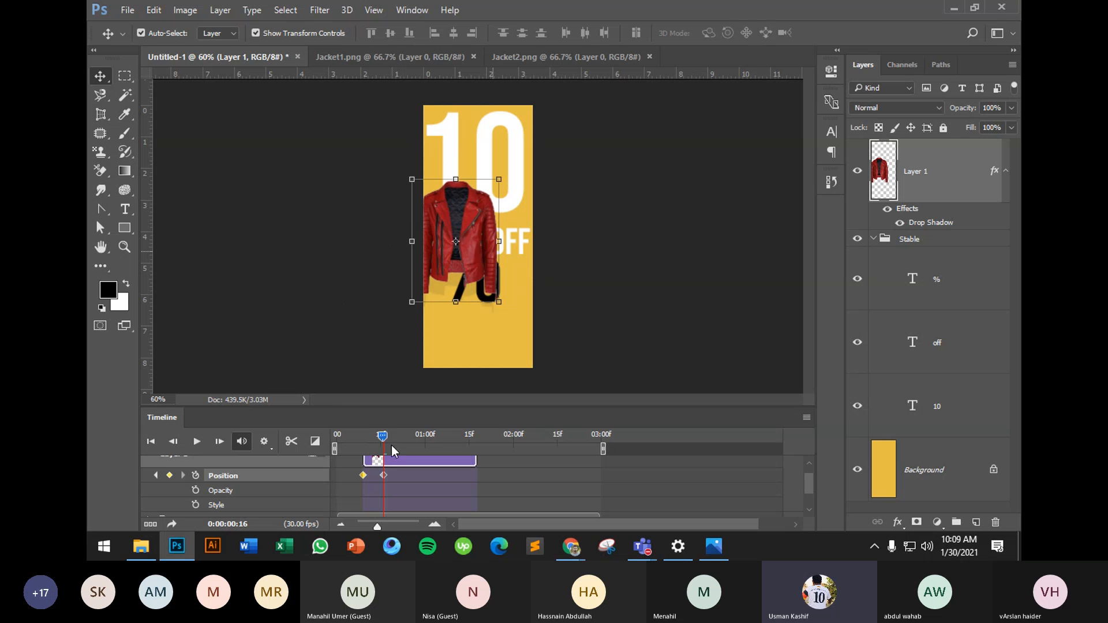
Key the red jacket's position at 0:00:01:10, nudged slowly right to the banner's horizontal centre
{"action": "left_click_drag", "start_coordinate": [416, 440], "coordinate": [456, 445]}
{"action": "key", "text": "Right"}
{"action": "key", "text": "Right"}
{"action": "key", "text": "Right"}
{"action": "key", "text": "Right"}
{"action": "key", "text": "Right"}
{"action": "key", "text": "Right"}
{"action": "key", "text": "Right"}
{"action": "key", "text": "Right"}
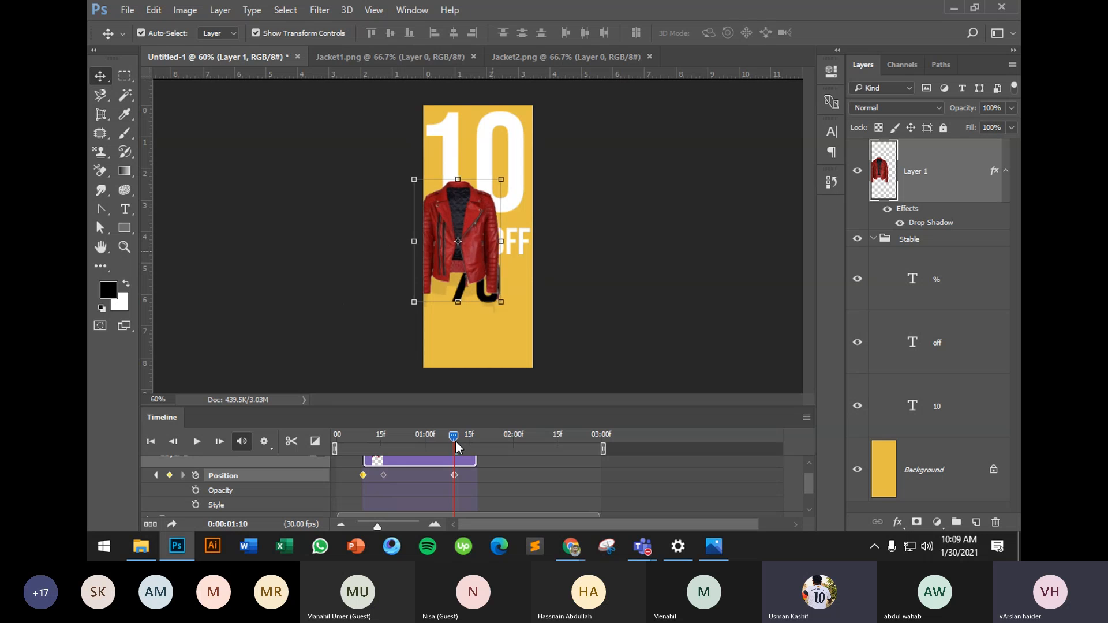
{"action": "key", "text": "Right"}
{"action": "key", "text": "Right"}
{"action": "key", "text": "Right"}
{"action": "key", "text": "Right"}
{"action": "key", "text": "Right"}
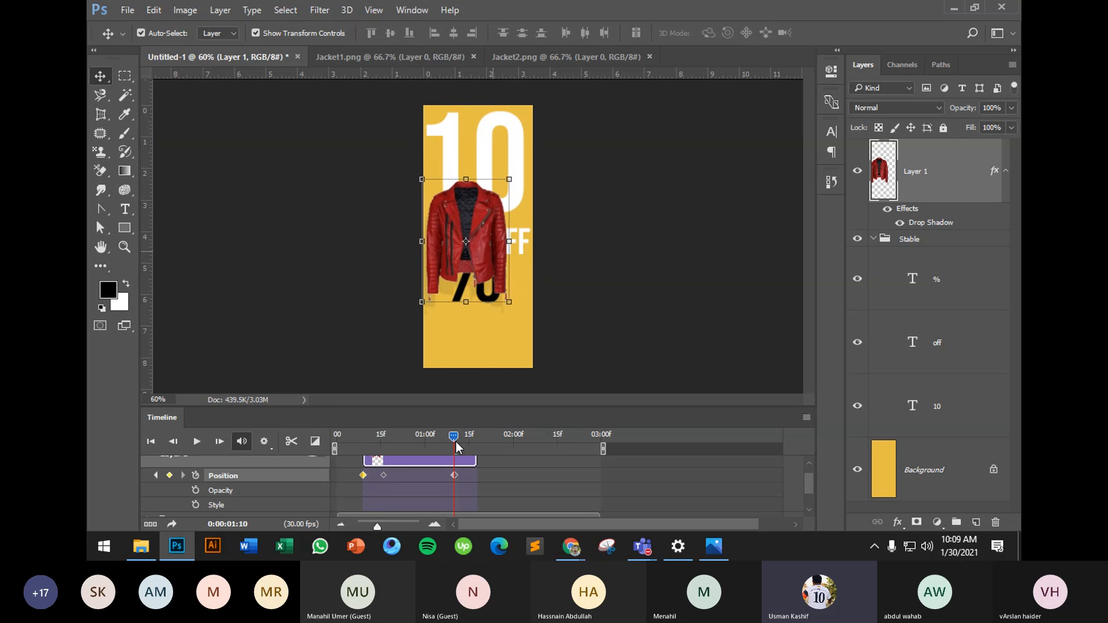
{"action": "key", "text": "Right"}
{"action": "key", "text": "Right"}
{"action": "key", "text": "Right"}
{"action": "key", "text": "Right"}
{"action": "key", "text": "Right"}
{"action": "key", "text": "Right"}
{"action": "key", "text": "Right"}
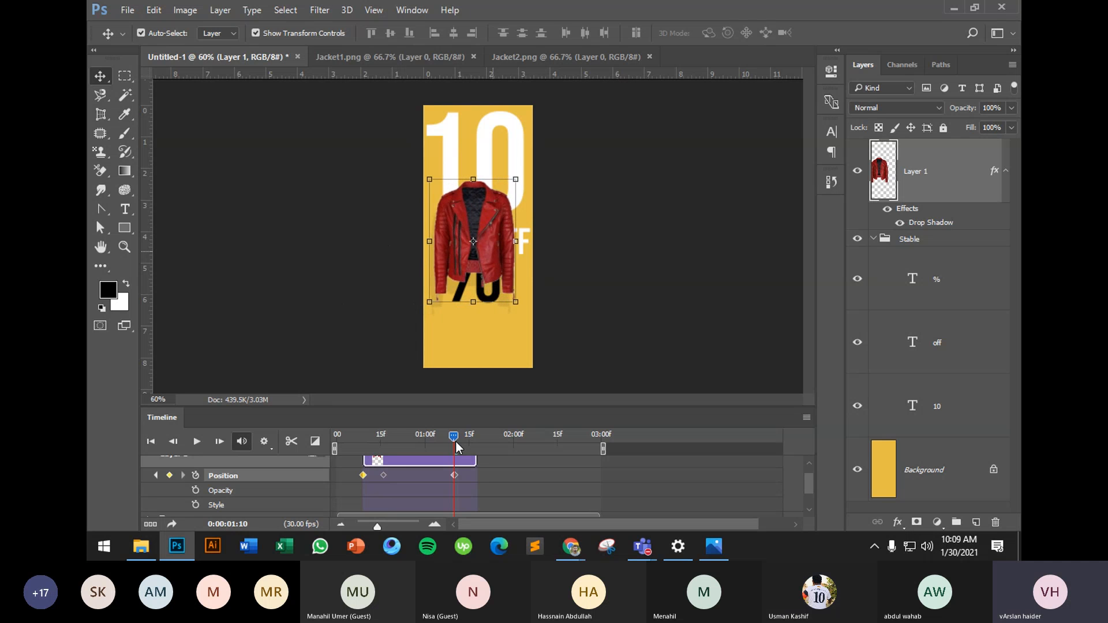
{"action": "key", "text": "Left"}
{"action": "key", "text": "Left"}
{"action": "key", "text": "Left"}
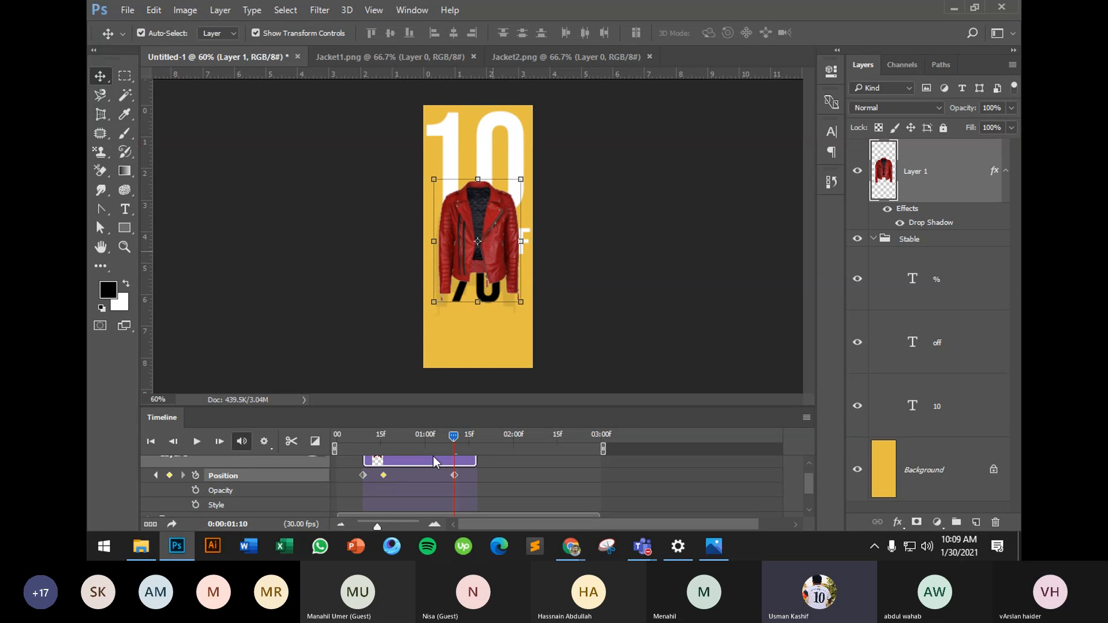
At the 0:00:00:16 keyframe, nudge the red jacket right until it sits just inside the banner's left edge
{"action": "left_click_drag", "start_coordinate": [454, 437], "coordinate": [387, 439]}
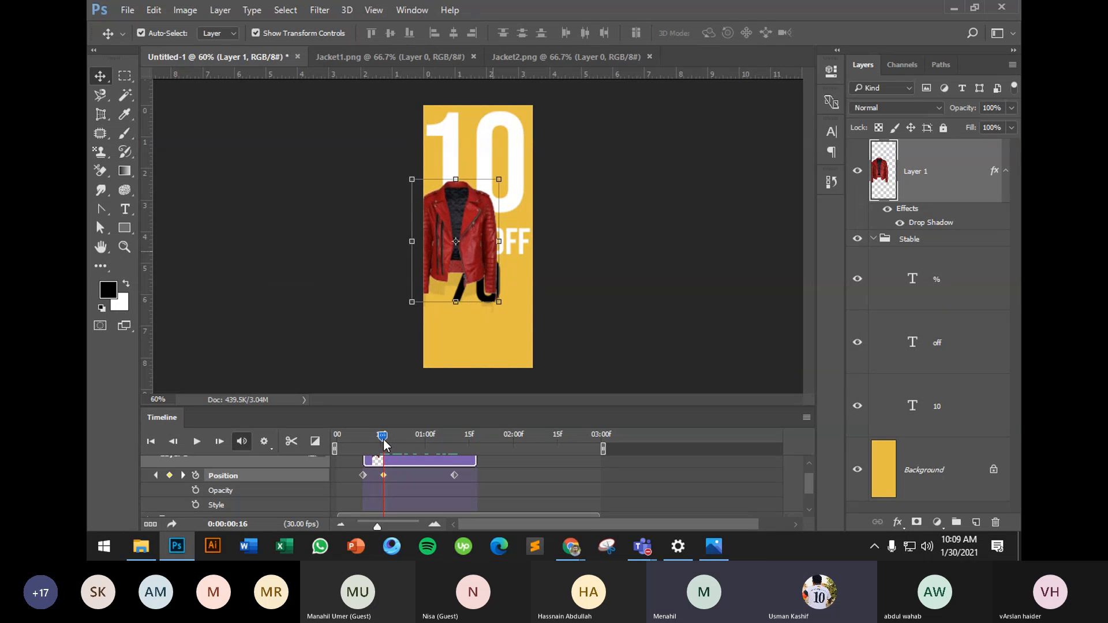
{"action": "left_click", "coordinate": [384, 440]}
{"action": "key", "text": "shift+Right"}
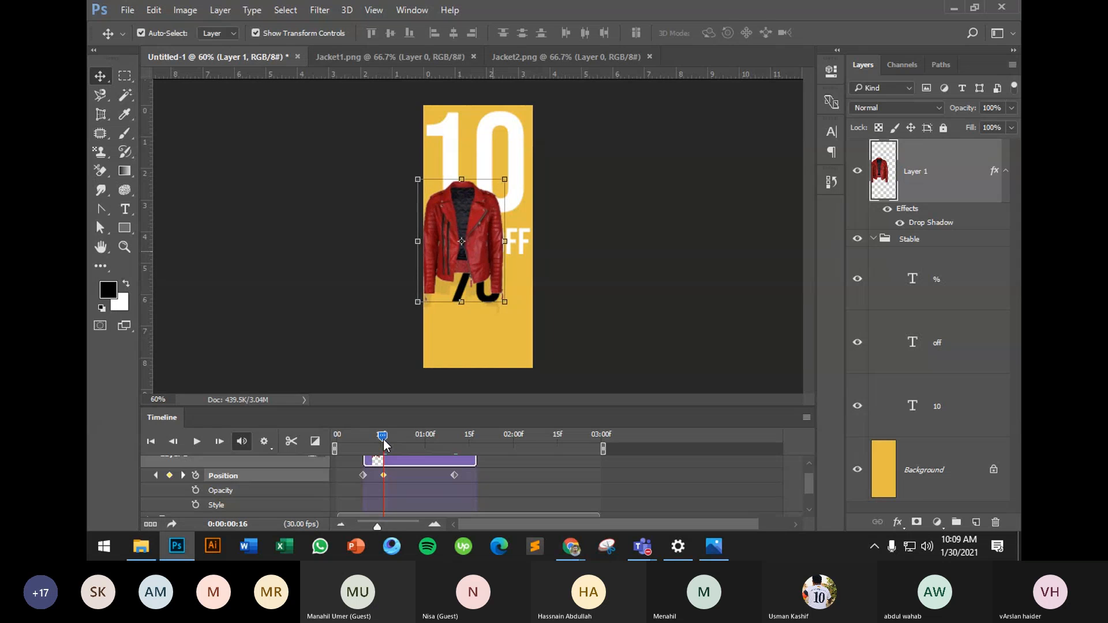
{"action": "key", "text": "shift+Right"}
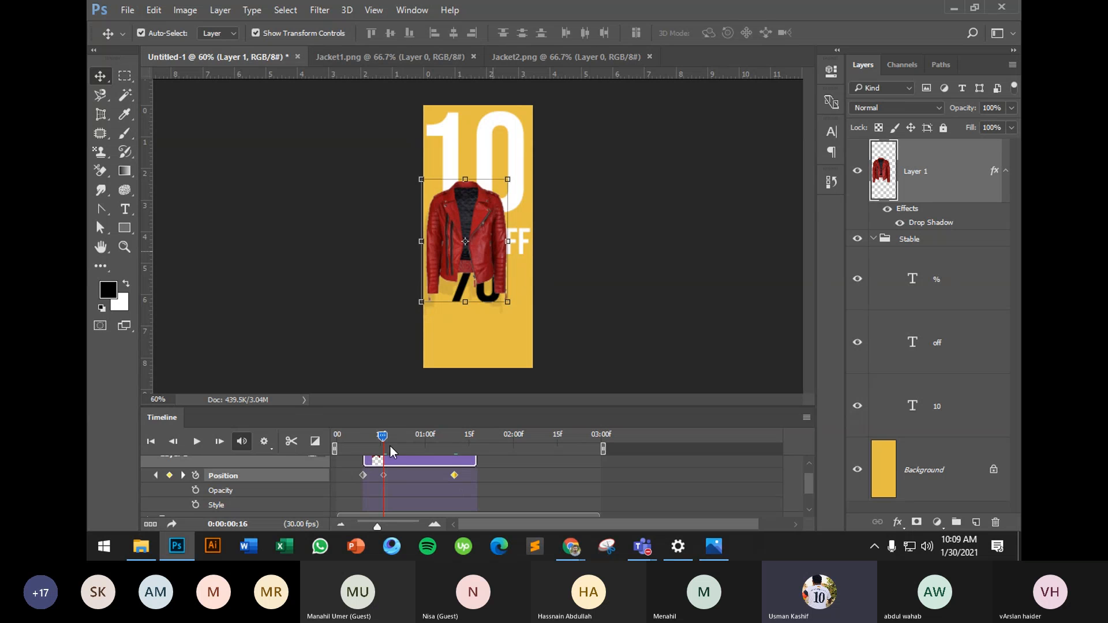
Key the red jacket's position at 0:00:01:17, moved out past the banner's right edge
{"action": "left_click_drag", "start_coordinate": [380, 441], "coordinate": [453, 450]}
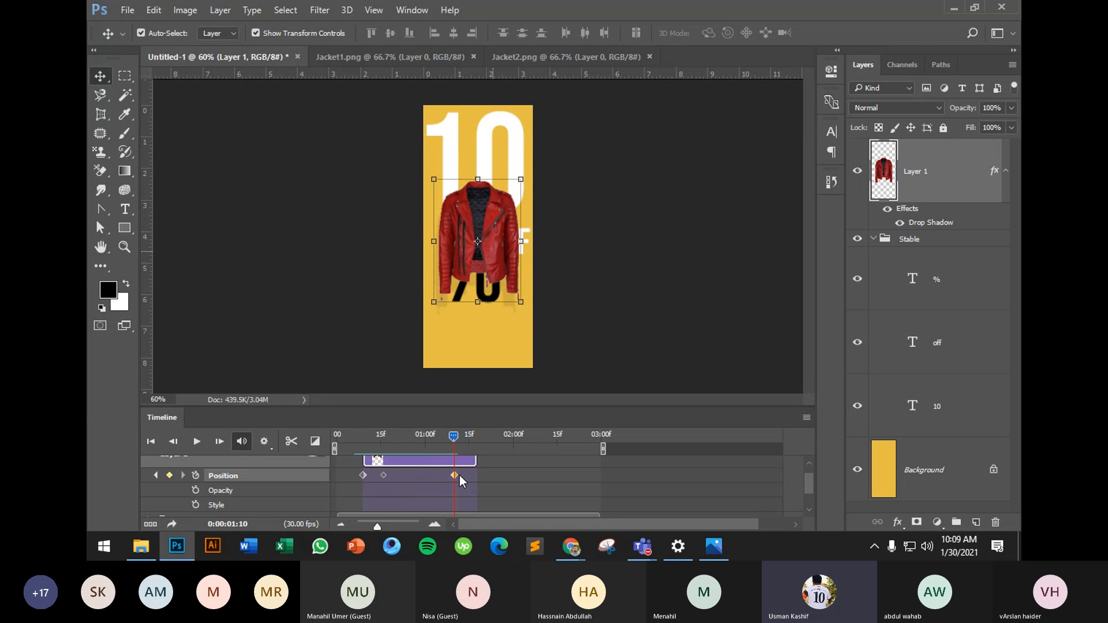
{"action": "left_click_drag", "start_coordinate": [458, 437], "coordinate": [474, 440]}
{"action": "left_click_drag", "start_coordinate": [493, 251], "coordinate": [588, 254]}
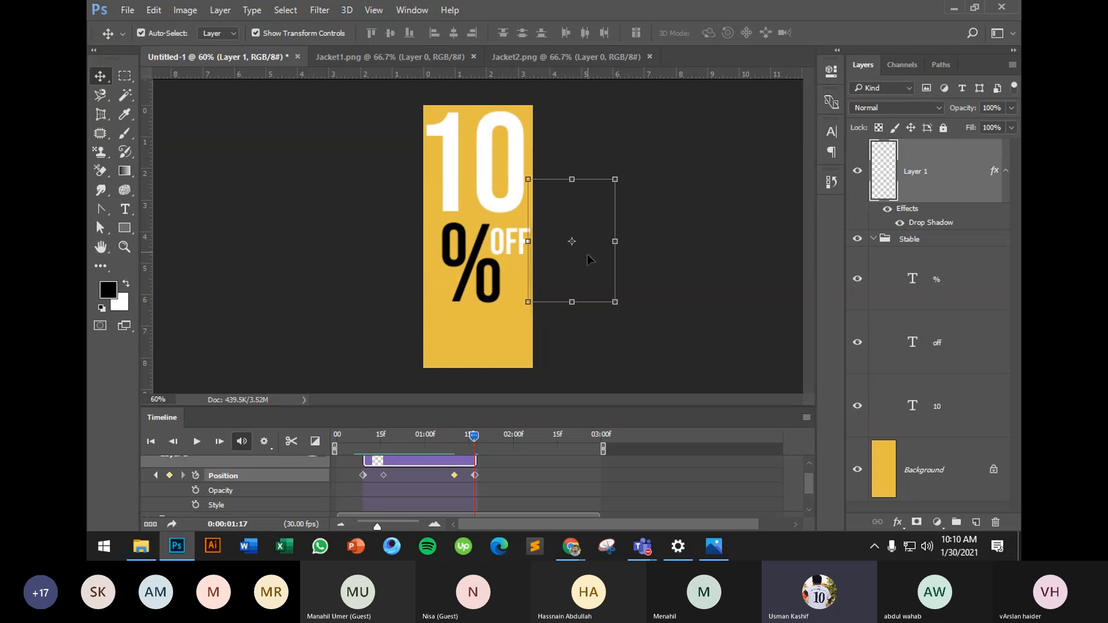
Scrub through the red jacket's exit, park the playhead at 0:00:01:16 and collapse the Layer 1 track
{"action": "left_click_drag", "start_coordinate": [474, 436], "coordinate": [473, 468]}
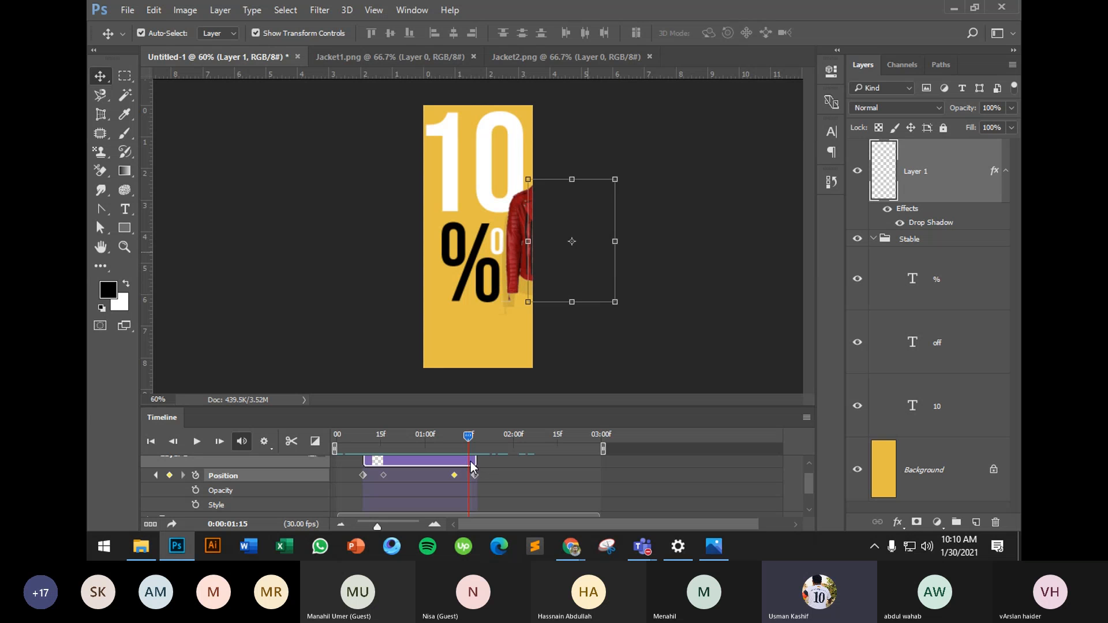
{"action": "scroll", "coordinate": [486, 482], "scroll_direction": "up", "scroll_amount": 1}
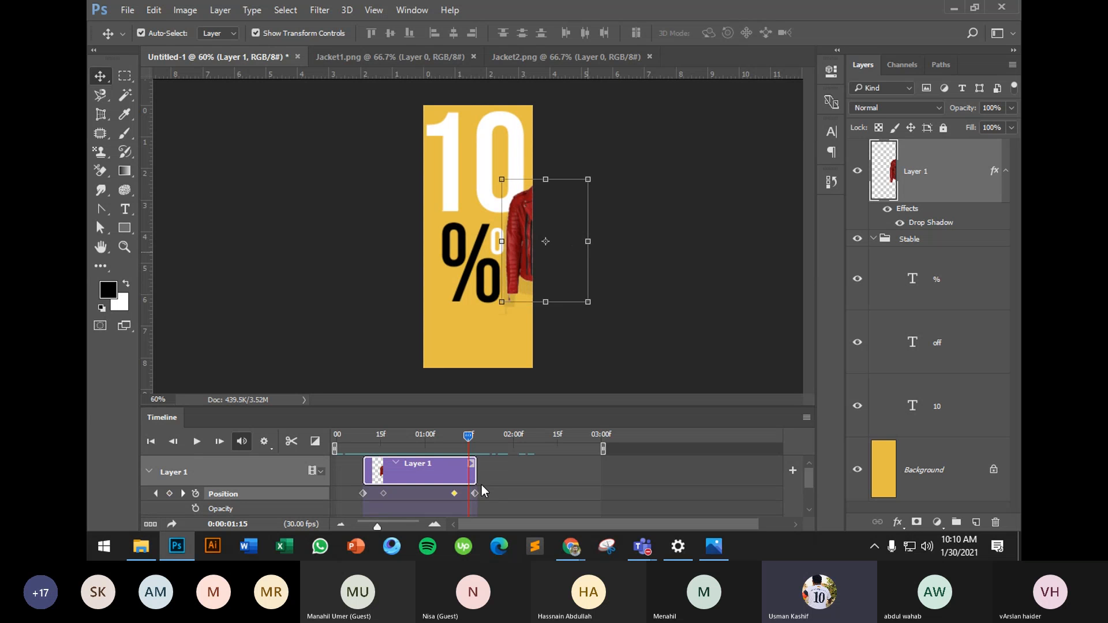
{"action": "left_click", "coordinate": [472, 437]}
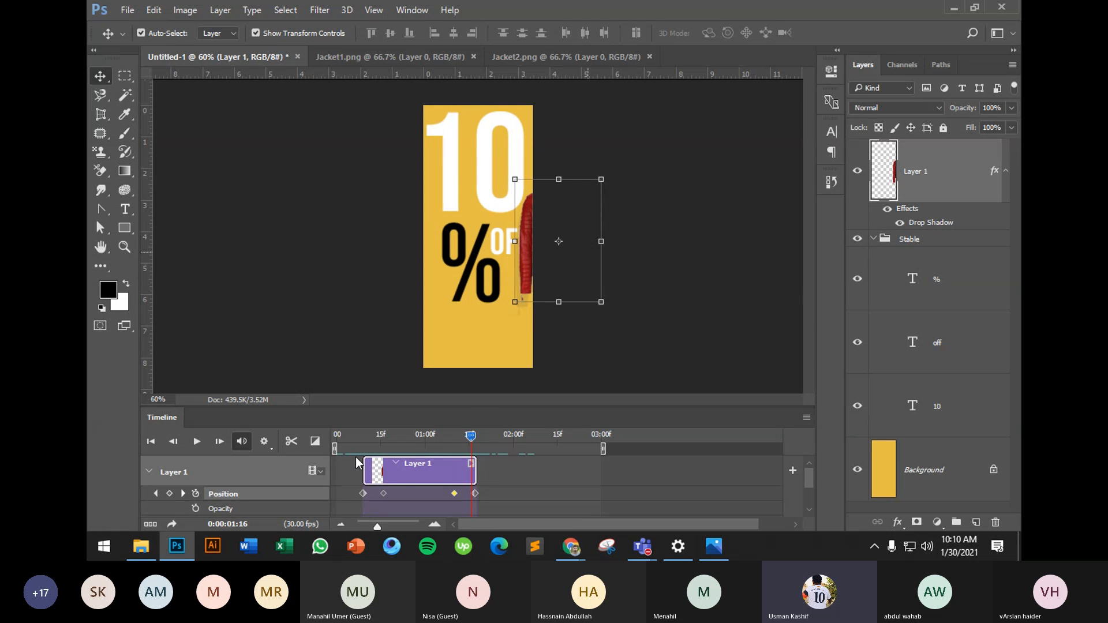
{"action": "left_click", "coordinate": [149, 472]}
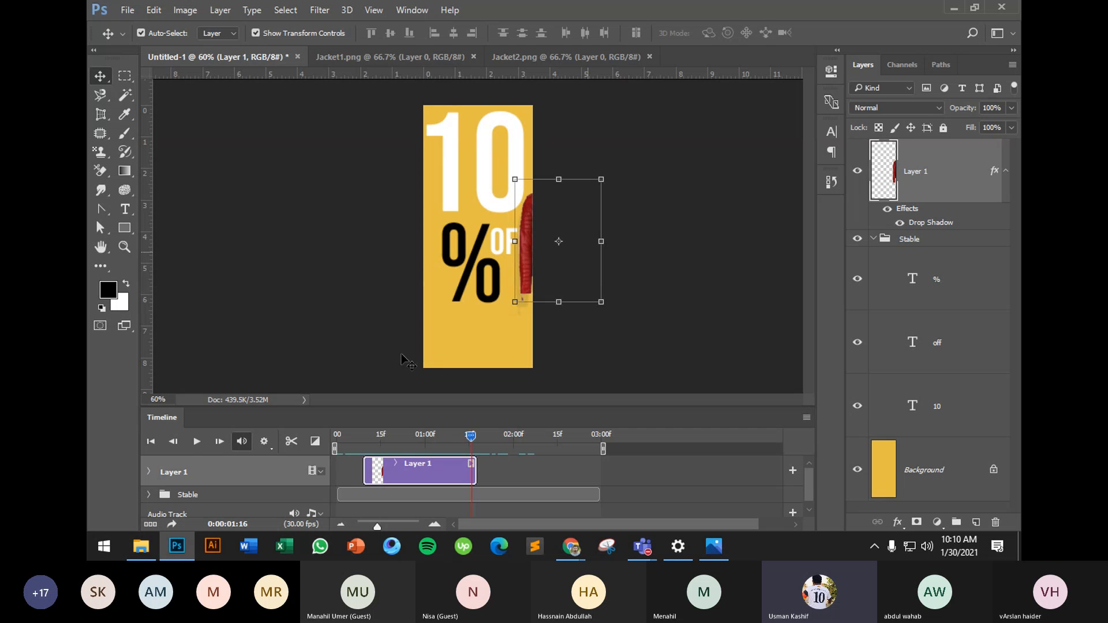
Close Jacket1.png and copy the white jacket from Jacket2.png into the banner document
{"action": "left_click", "coordinate": [370, 58]}
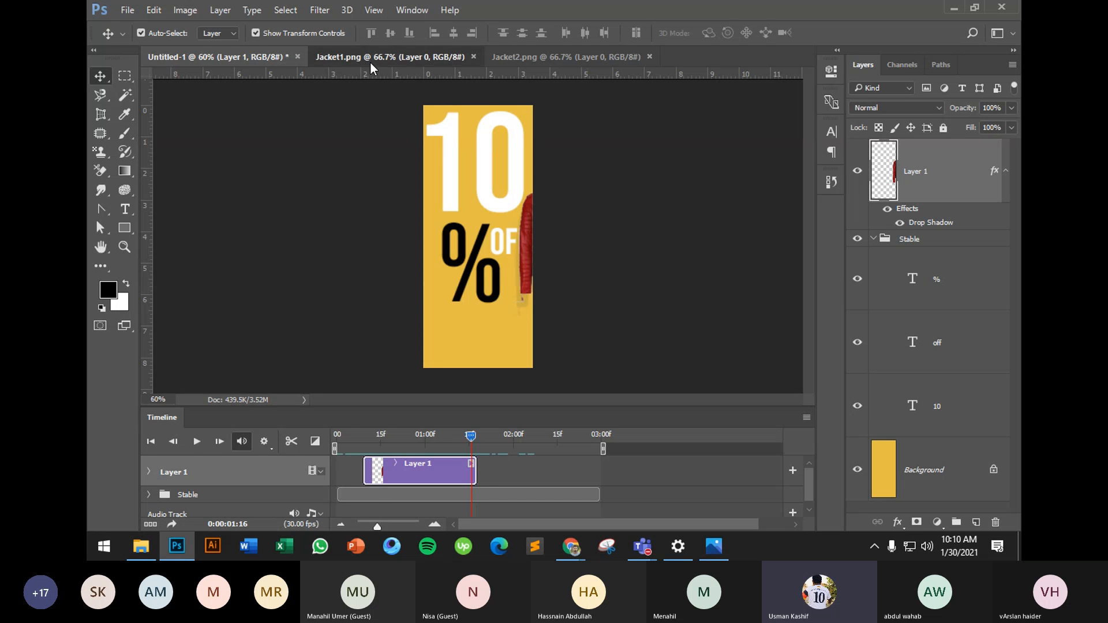
{"action": "left_click", "coordinate": [474, 56]}
{"action": "left_click", "coordinate": [441, 59]}
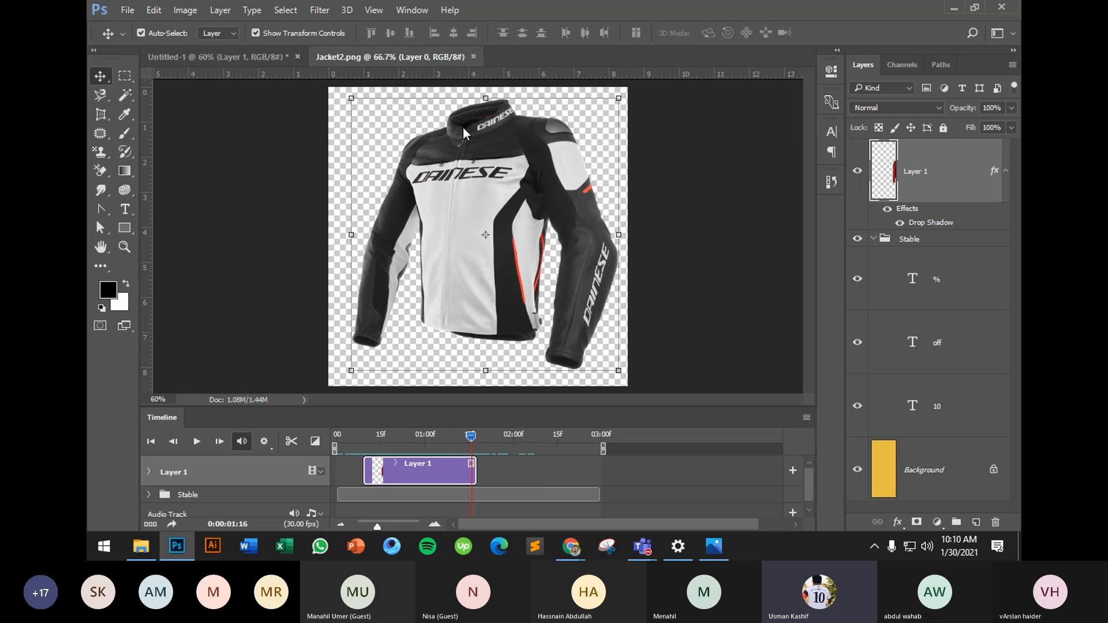
{"action": "left_click_drag", "start_coordinate": [480, 254], "coordinate": [473, 219]}
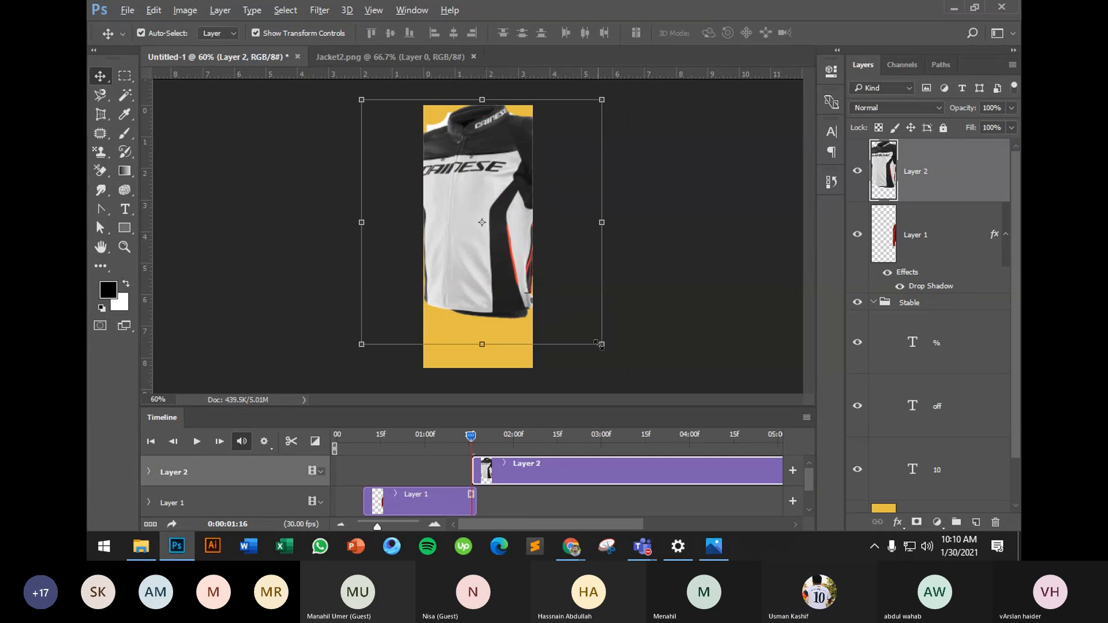
Scale the white jacket to about 47.5% and place it at about X 147.5 px, Y 310 px
{"action": "left_click_drag", "start_coordinate": [598, 344], "coordinate": [539, 279]}
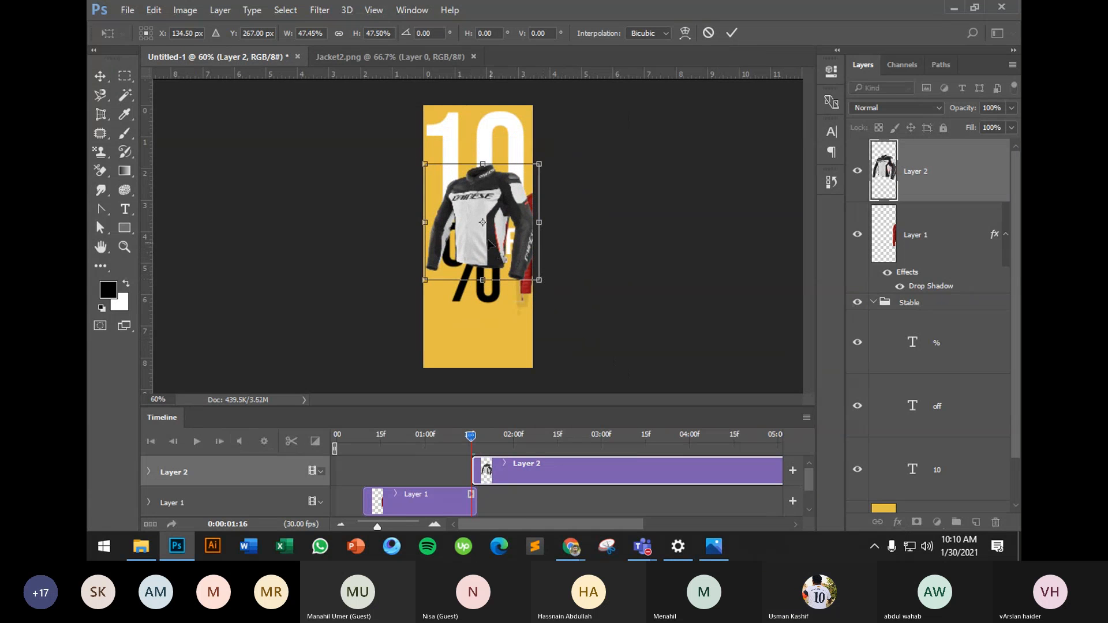
{"action": "left_click_drag", "start_coordinate": [492, 249], "coordinate": [495, 267]}
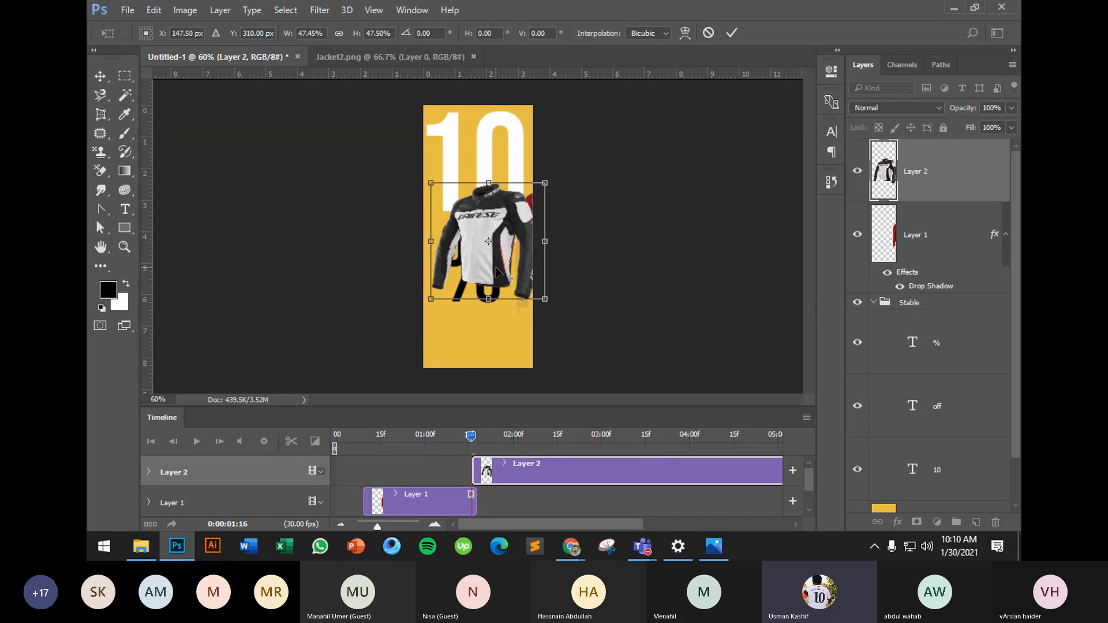
{"action": "key", "text": "Return"}
Copy the red jacket's drop shadow layer style onto the white jacket's layer
{"action": "right_click", "coordinate": [930, 286]}
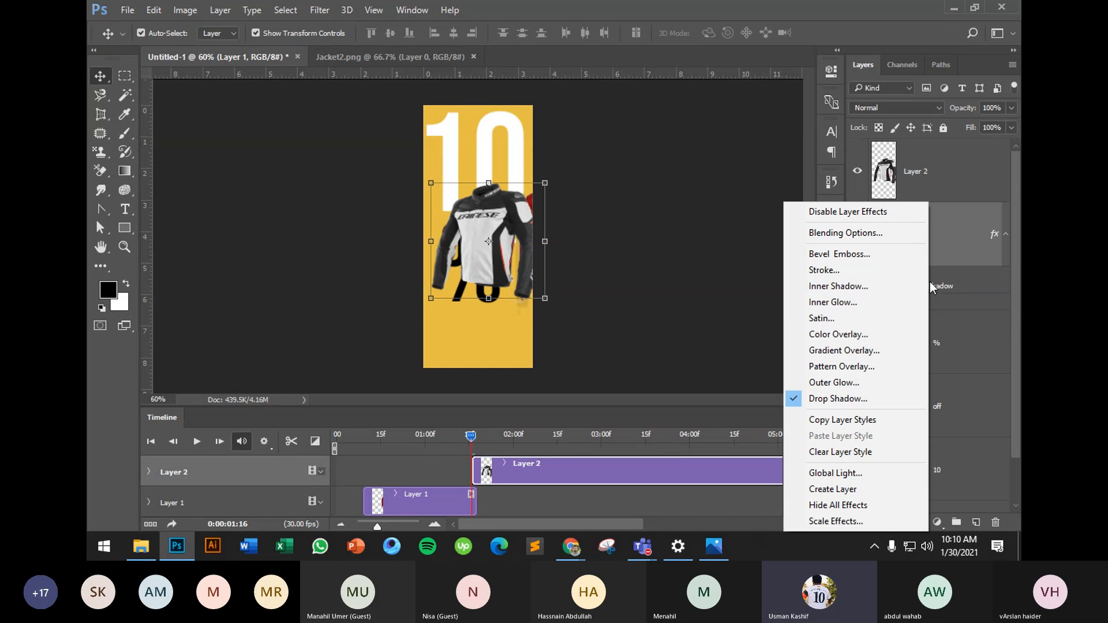
{"action": "left_click", "coordinate": [869, 420]}
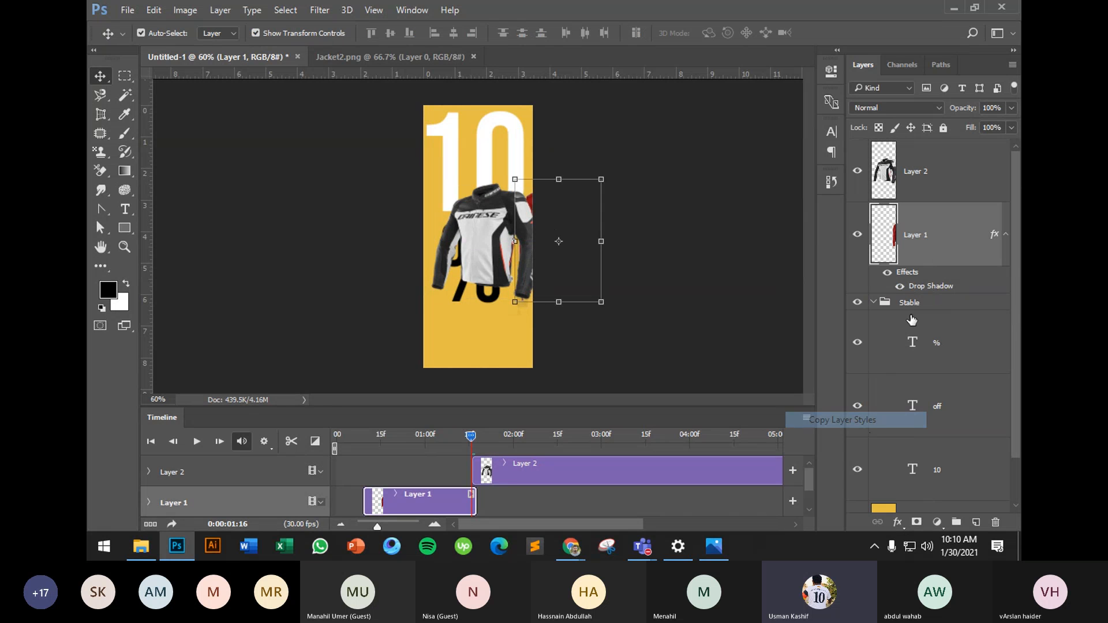
{"action": "right_click", "coordinate": [952, 179]}
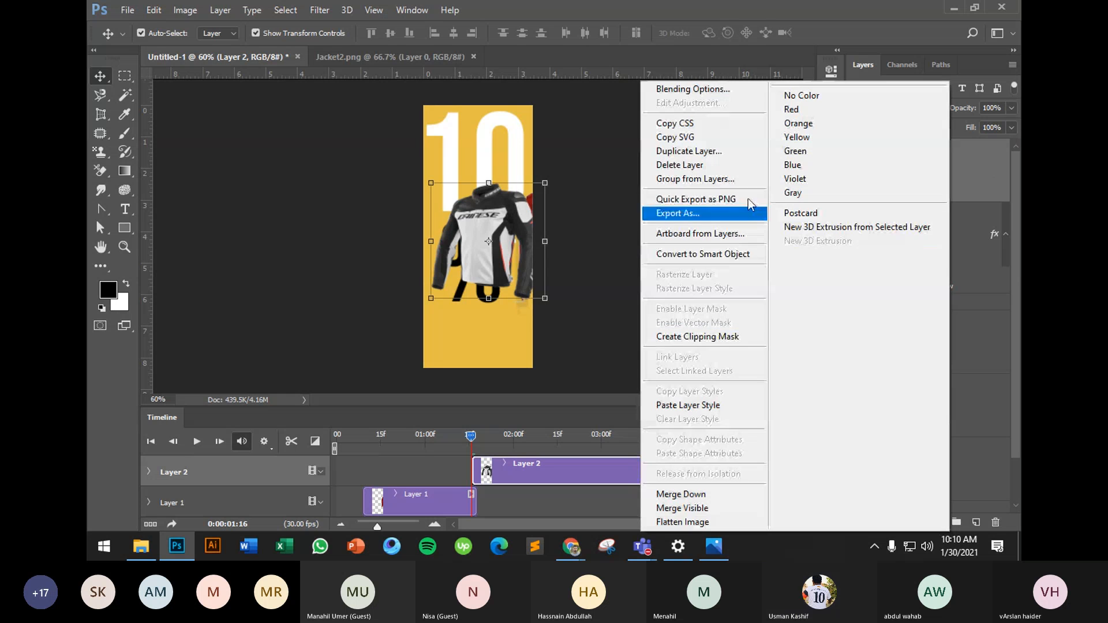
{"action": "left_click", "coordinate": [699, 406]}
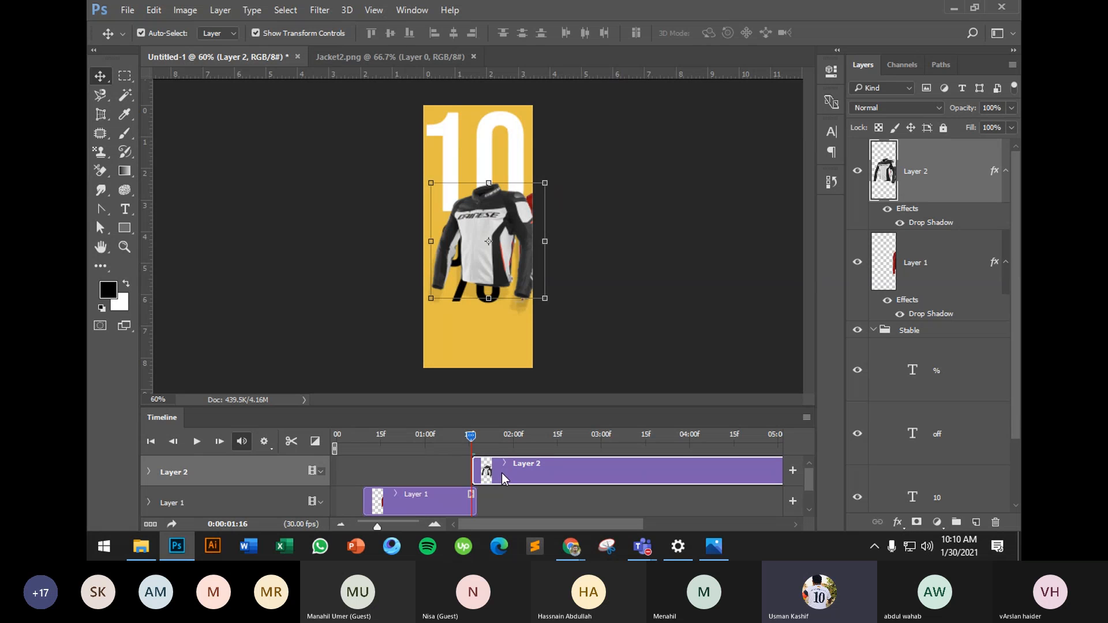
Shift the white jacket's clip earlier to start at about 0:00:01:11 and expand its animation properties
{"action": "left_click_drag", "start_coordinate": [501, 474], "coordinate": [487, 474]}
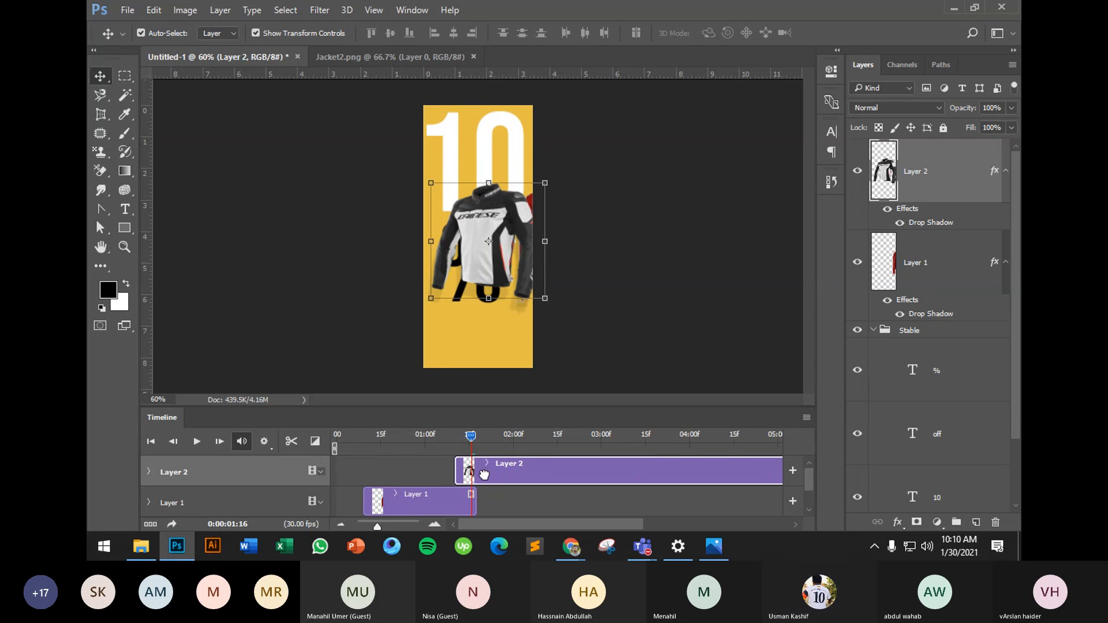
{"action": "left_click", "coordinate": [148, 473]}
{"action": "scroll", "coordinate": [581, 496], "scroll_direction": "down", "scroll_amount": 5}
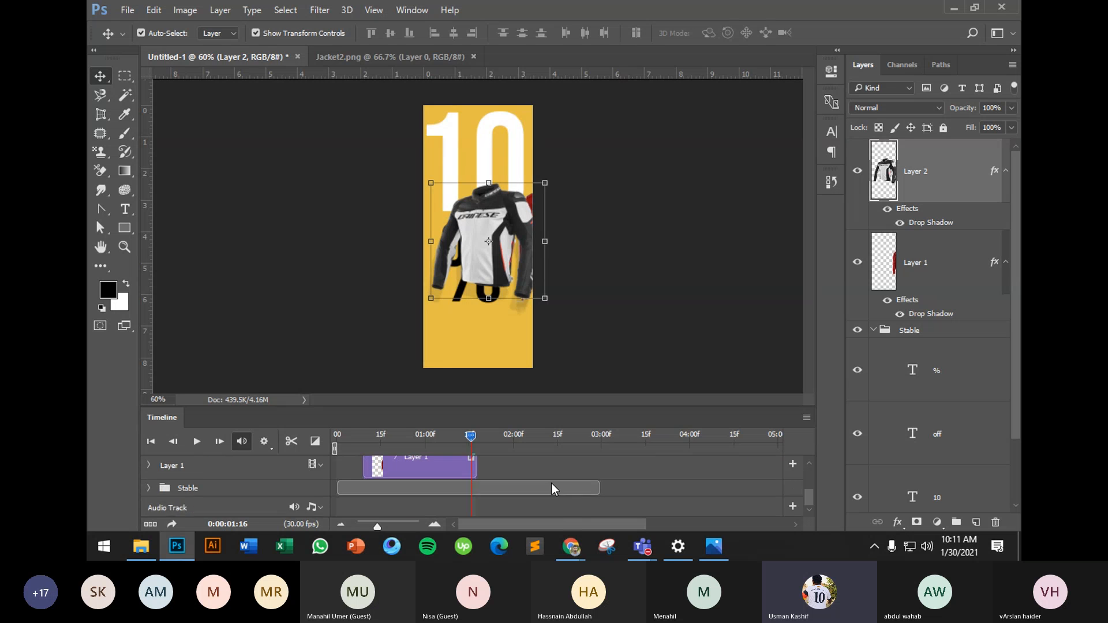
{"action": "scroll", "coordinate": [552, 483], "scroll_direction": "up", "scroll_amount": 5}
Enable Position keyframes for the white jacket at 0:00:01:11 and move it outside the banner's left edge
{"action": "left_click_drag", "start_coordinate": [471, 437], "coordinate": [458, 442]}
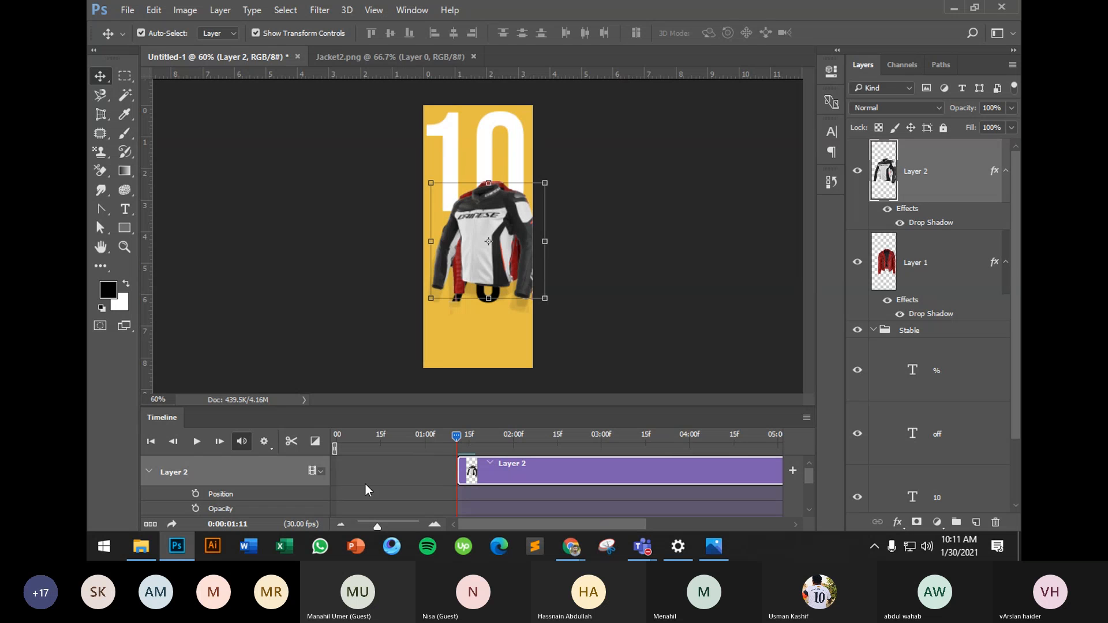
{"action": "left_click", "coordinate": [196, 494]}
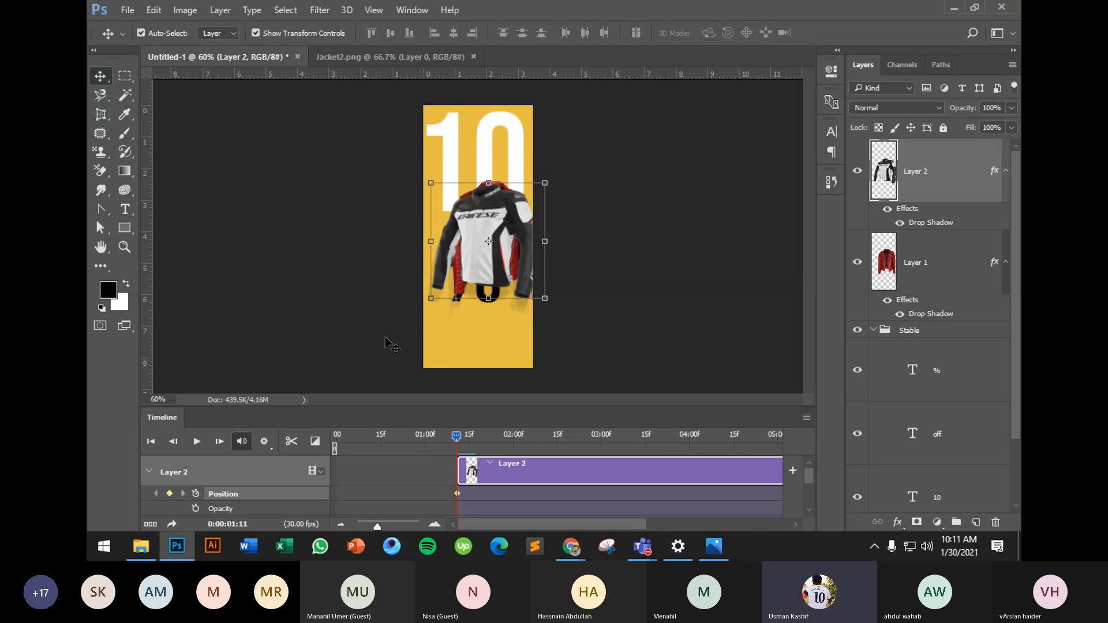
{"action": "left_click_drag", "start_coordinate": [487, 262], "coordinate": [369, 256]}
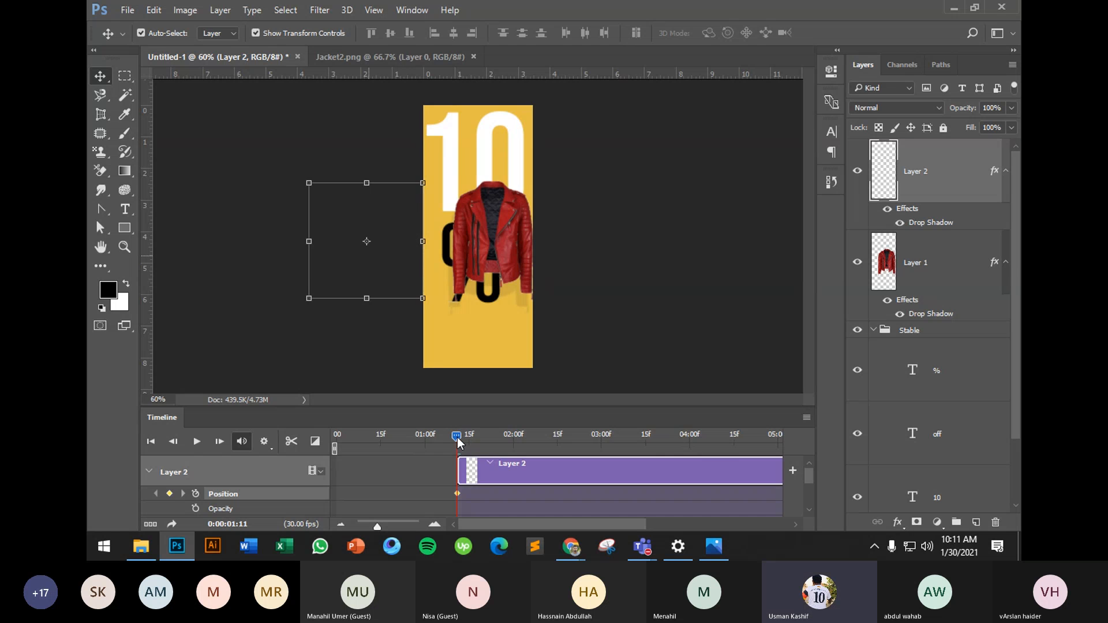
Key the white jacket's position at 0:00:01:17, moved right so it is partly inside the banner's left side
{"action": "left_click_drag", "start_coordinate": [458, 438], "coordinate": [475, 439]}
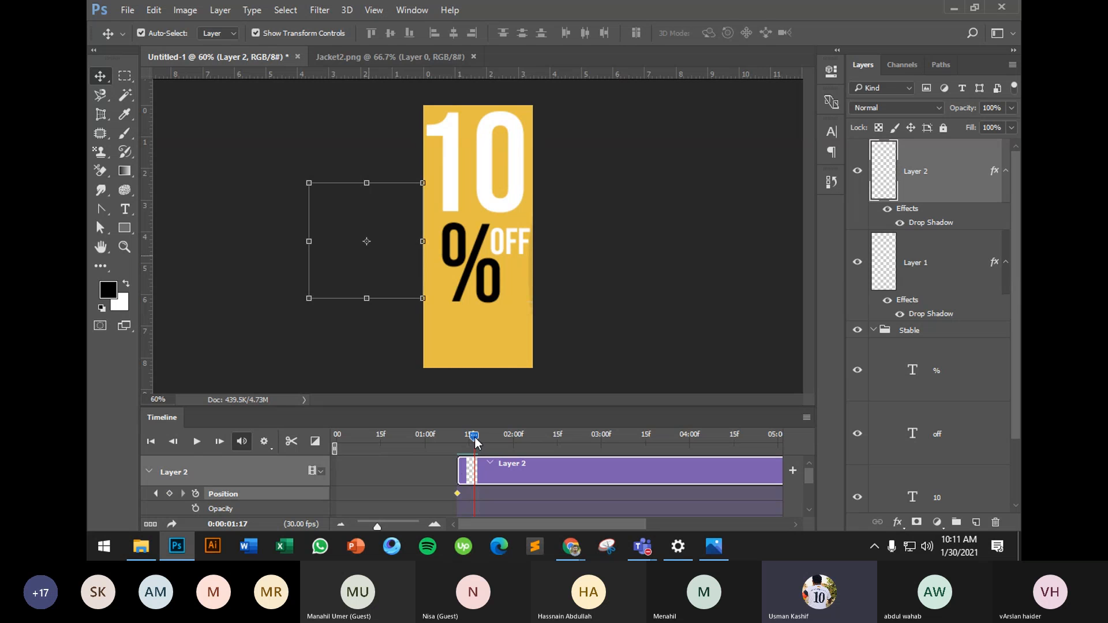
{"action": "key", "text": "Right"}
{"action": "key", "text": "Right"}
{"action": "key", "text": "Right"}
{"action": "key", "text": "Right"}
{"action": "key", "text": "Right"}
{"action": "key", "text": "Right"}
{"action": "key", "text": "Right"}
{"action": "key", "text": "Right"}
{"action": "key", "text": "Right"}
{"action": "key", "text": "Right"}
{"action": "key", "text": "Right"}
{"action": "key", "text": "Right"}
{"action": "key", "text": "Right"}
{"action": "key", "text": "Right"}
{"action": "key", "text": "Right"}
{"action": "key", "text": "Right"}
{"action": "key", "text": "Right"}
{"action": "key", "text": "Right"}
{"action": "key", "text": "Right"}
{"action": "key", "text": "Right"}
{"action": "key", "text": "Right"}
{"action": "key", "text": "Right"}
{"action": "key", "text": "Right"}
{"action": "key", "text": "Right"}
{"action": "key", "text": "Right"}
{"action": "key", "text": "Right"}
{"action": "key", "text": "Right"}
{"action": "key", "text": "Right"}
{"action": "key", "text": "Right"}
{"action": "key", "text": "Right"}
{"action": "key", "text": "Right"}
{"action": "key", "text": "Right"}
{"action": "key", "text": "Right"}
{"action": "key", "text": "Right"}
{"action": "key", "text": "Right"}
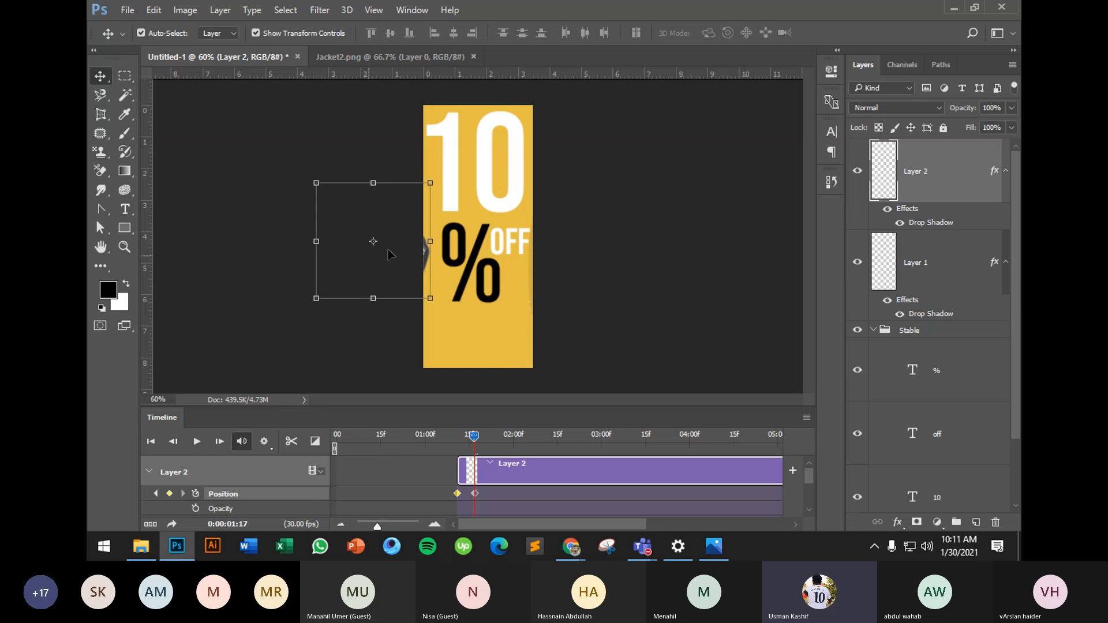
{"action": "key", "text": "Right"}
{"action": "key", "text": "Right"}
{"action": "key", "text": "Right"}
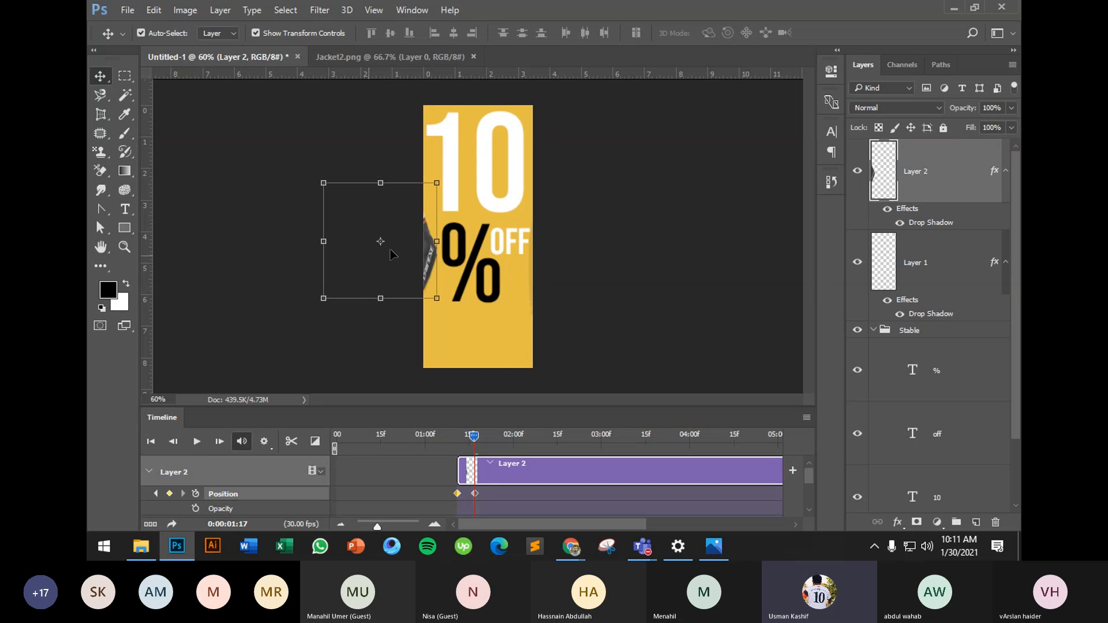
{"action": "left_click_drag", "start_coordinate": [428, 260], "coordinate": [498, 260]}
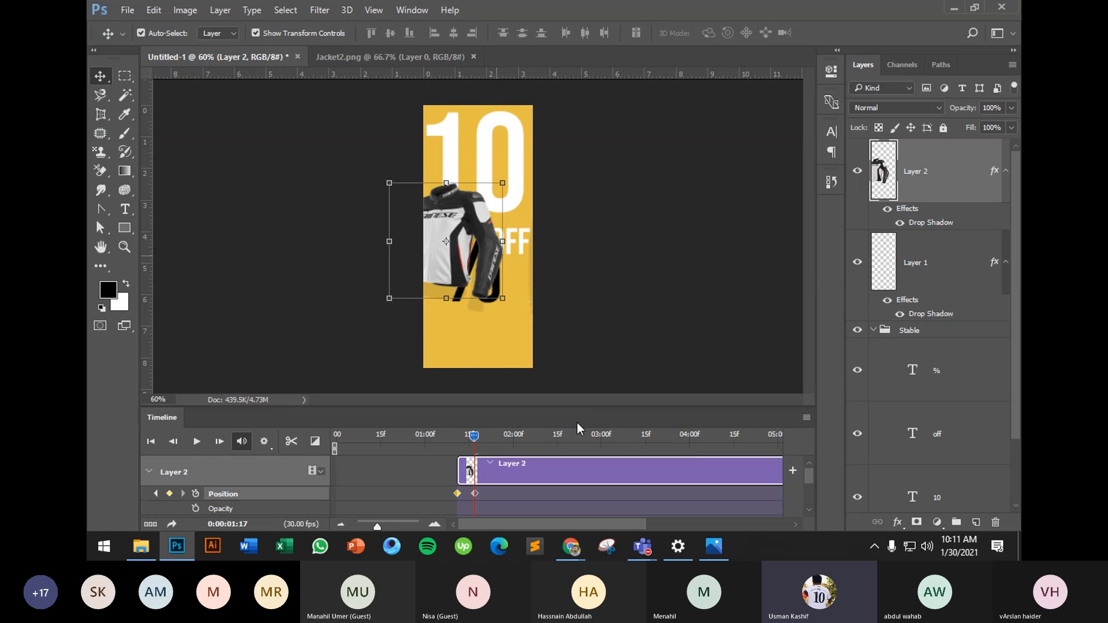
{"action": "left_click", "coordinate": [809, 512]}
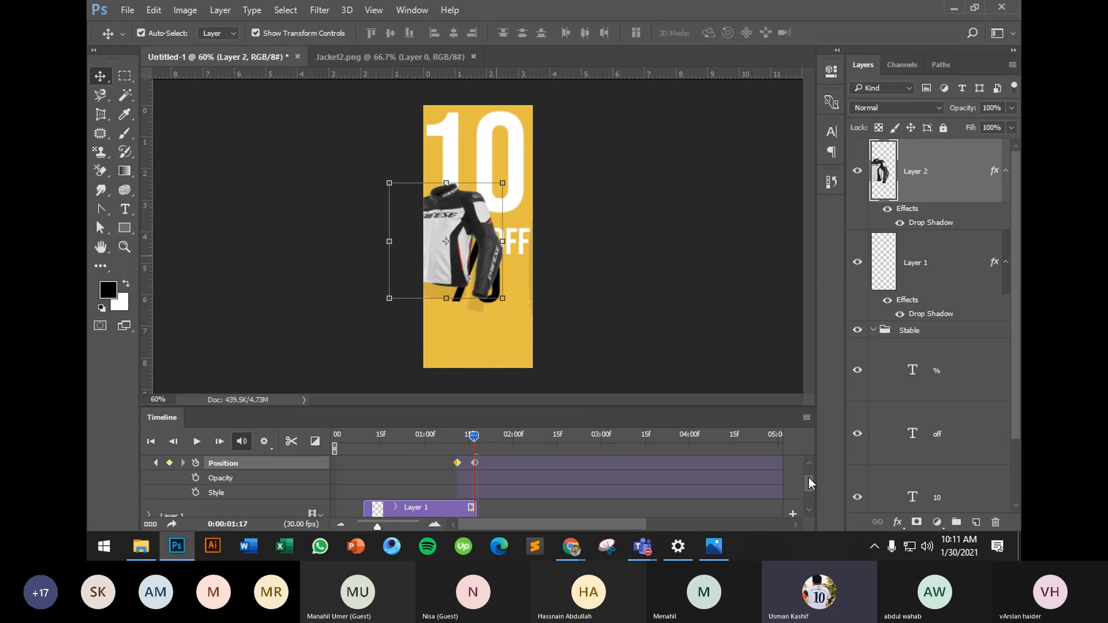
Enlarge the timeline area and trim the end of the white jacket's clip to 0:00:03:00
{"action": "left_click_drag", "start_coordinate": [809, 480], "coordinate": [810, 473]}
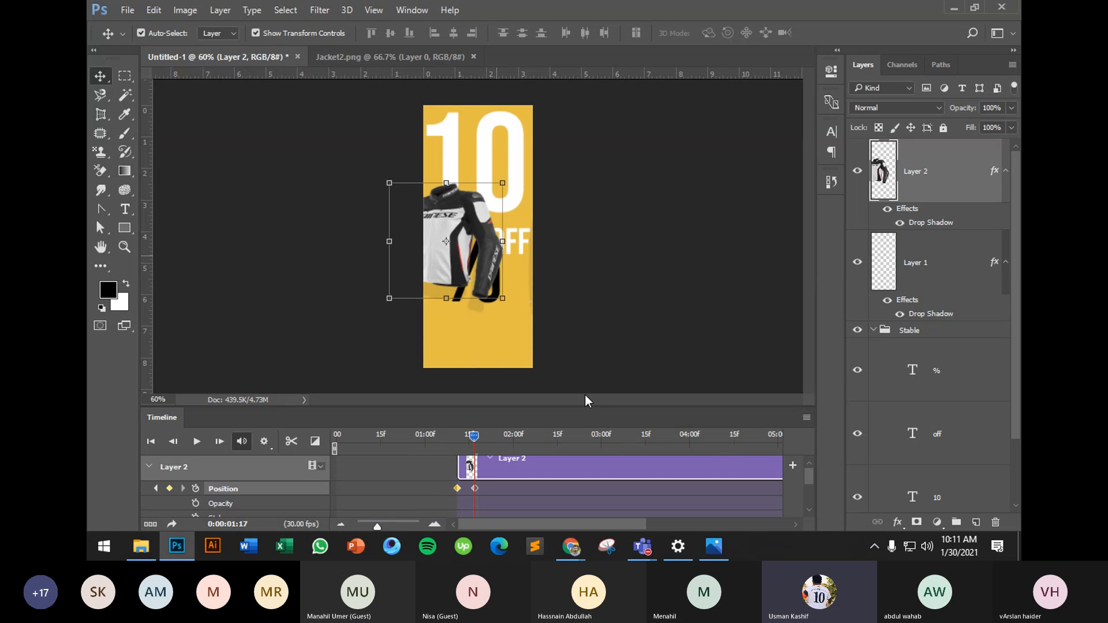
{"action": "left_click_drag", "start_coordinate": [579, 408], "coordinate": [579, 354]}
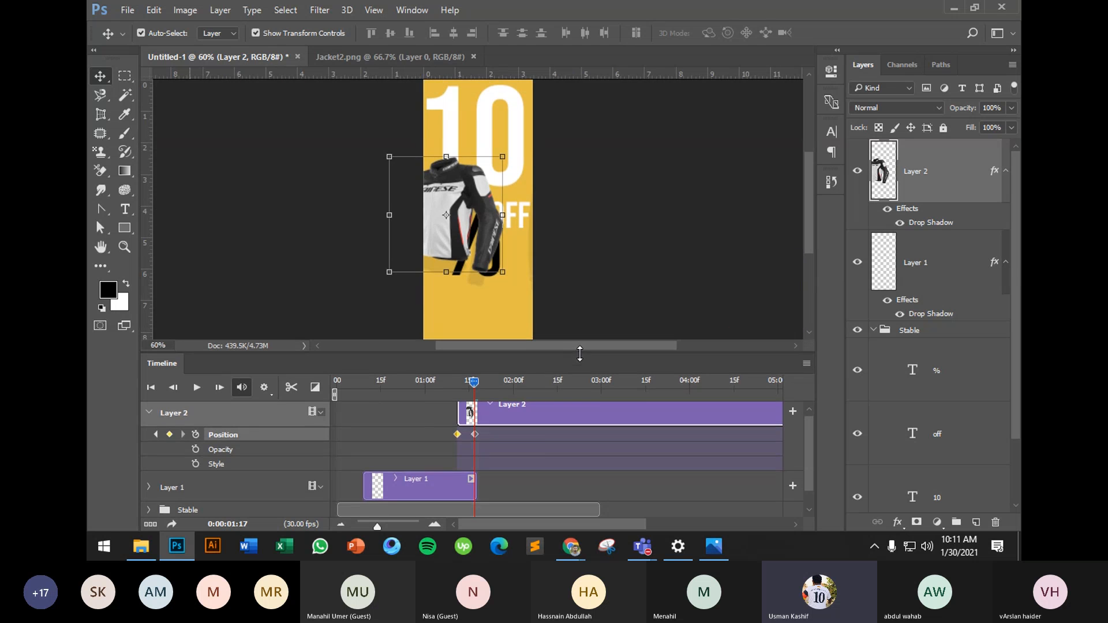
{"action": "scroll", "coordinate": [566, 459], "scroll_direction": "down", "scroll_amount": 1}
{"action": "scroll", "coordinate": [580, 455], "scroll_direction": "up", "scroll_amount": 2}
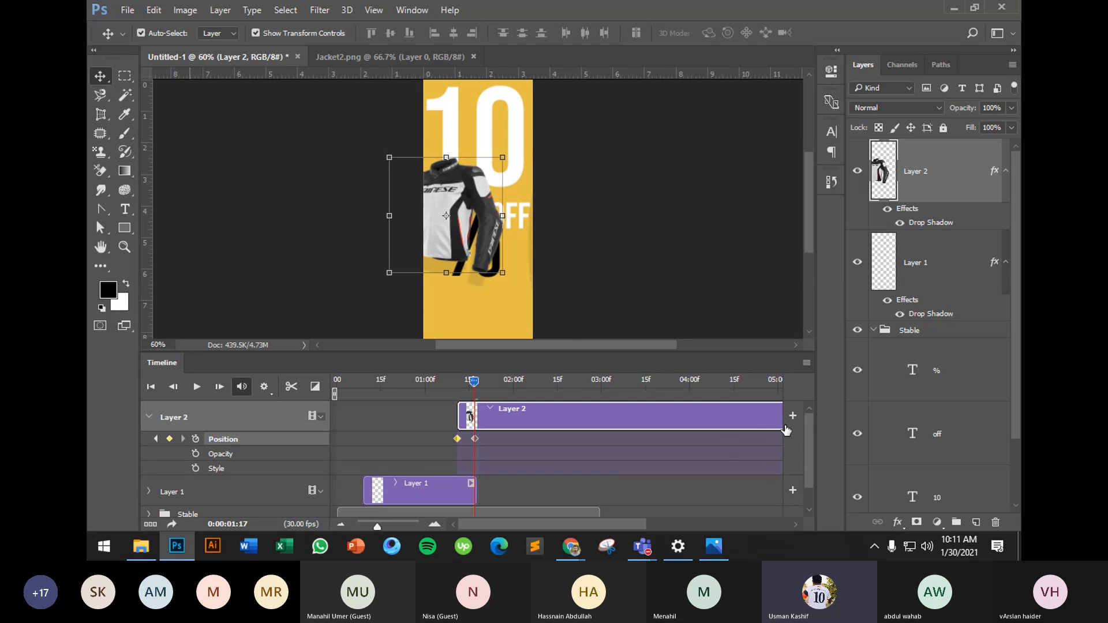
{"action": "left_click_drag", "start_coordinate": [620, 526], "coordinate": [686, 522]}
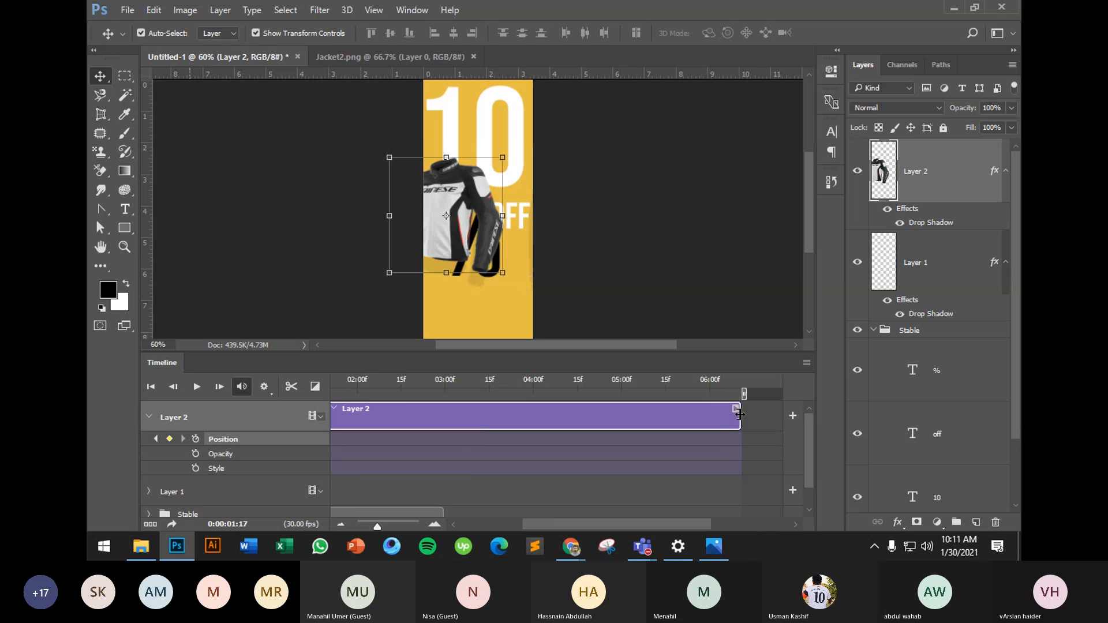
{"action": "left_click_drag", "start_coordinate": [739, 414], "coordinate": [445, 429]}
Key the white jacket's position at 0:00:02:20, moved right so it is centred across the banner's width
{"action": "left_click_drag", "start_coordinate": [424, 388], "coordinate": [442, 385]}
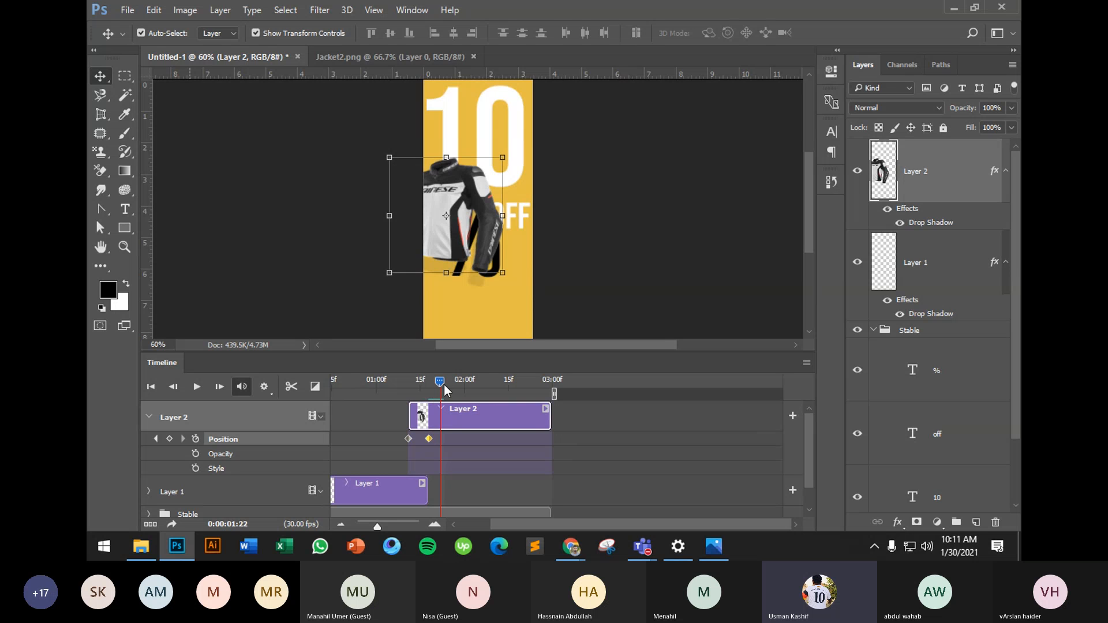
{"action": "left_click_drag", "start_coordinate": [444, 384], "coordinate": [522, 394]}
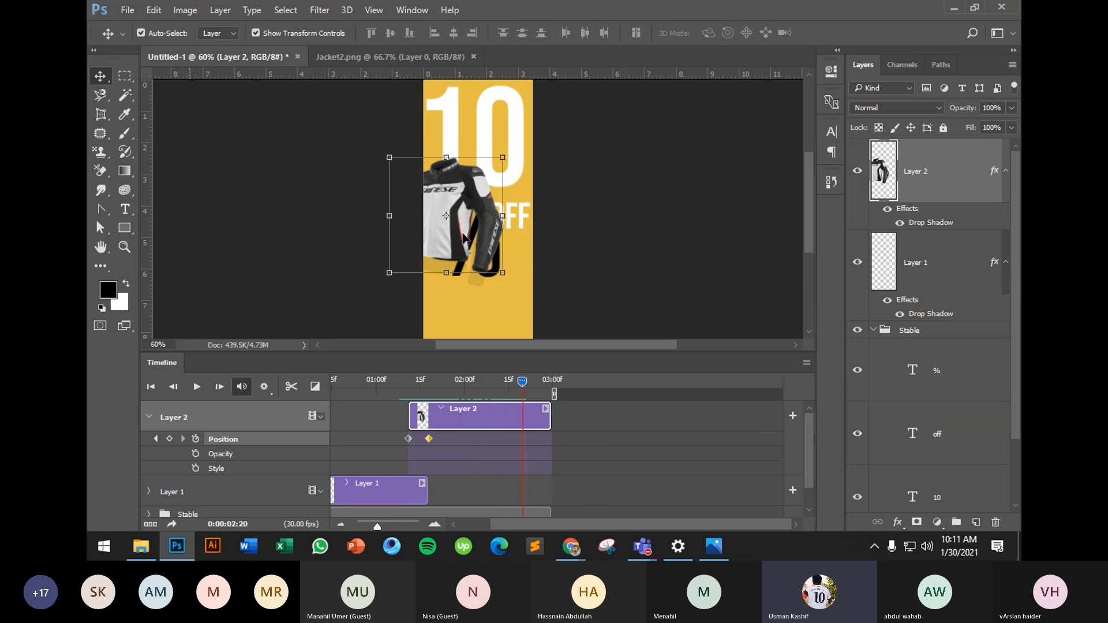
{"action": "left_click_drag", "start_coordinate": [462, 235], "coordinate": [462, 238]}
{"action": "left_click_drag", "start_coordinate": [461, 237], "coordinate": [483, 244]}
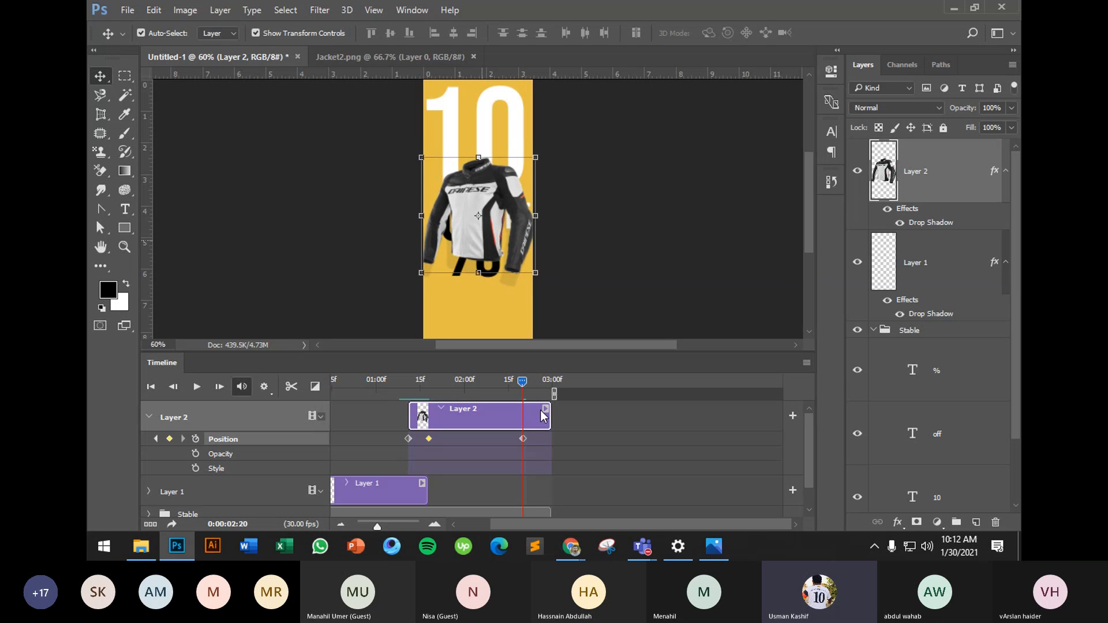
{"action": "left_click", "coordinate": [523, 439]}
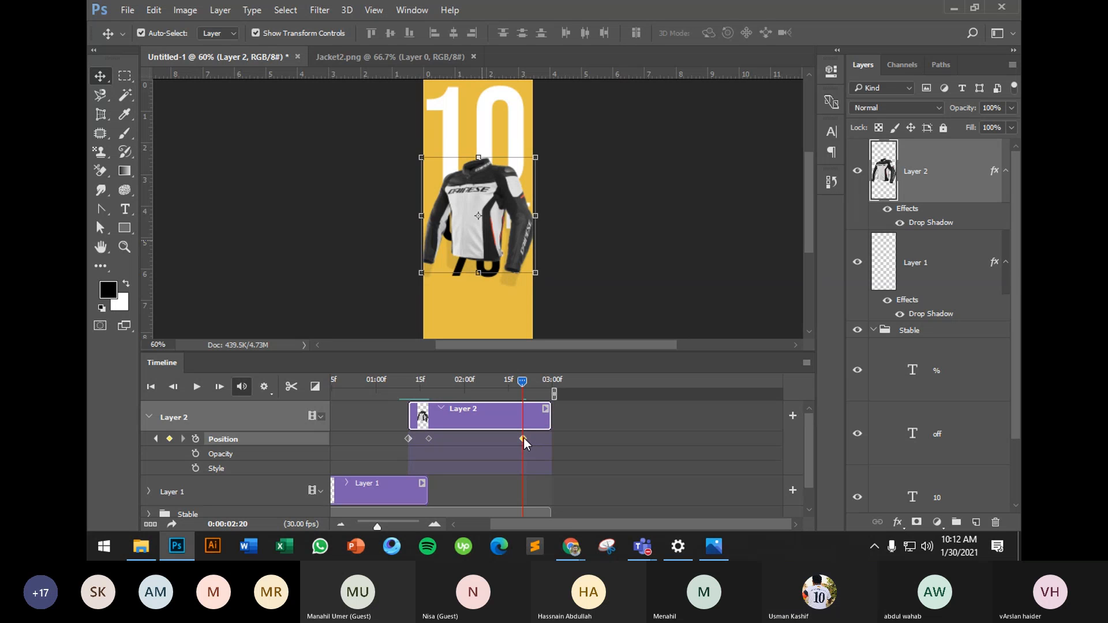
{"action": "mouse_move", "coordinate": [524, 438]}
{"action": "left_mouse_down"}
{"action": "mouse_move", "coordinate": [538, 438]}
{"action": "mouse_move", "coordinate": [528, 439]}
{"action": "left_mouse_up"}
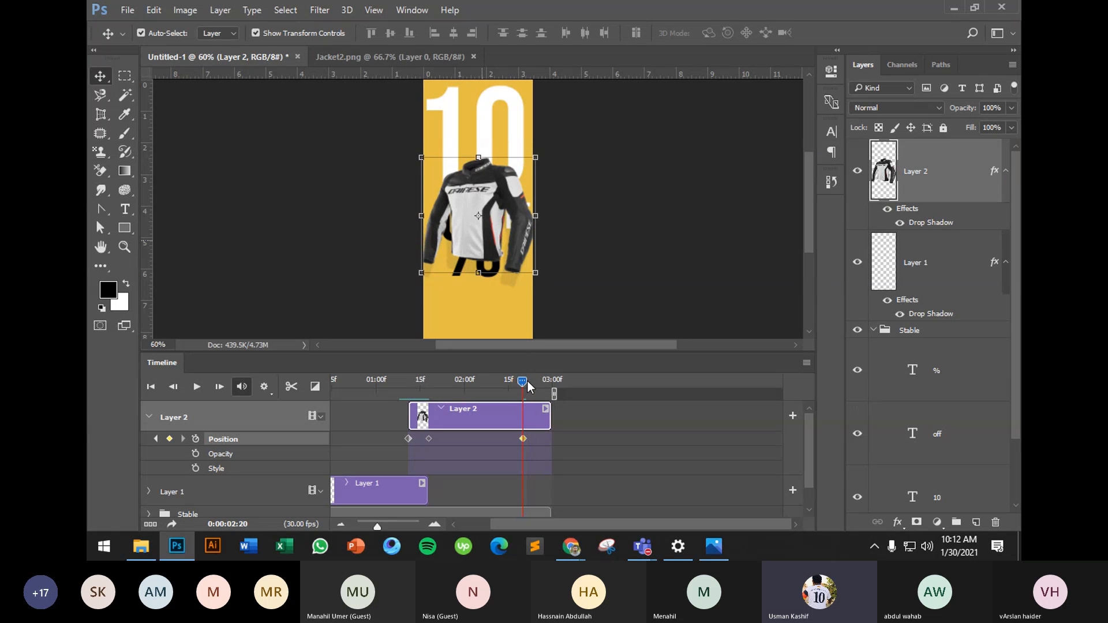
Key the white jacket's position at 0:00:02:29, moved right until it is almost entirely outside the banner's right edge
{"action": "left_click_drag", "start_coordinate": [523, 382], "coordinate": [551, 388]}
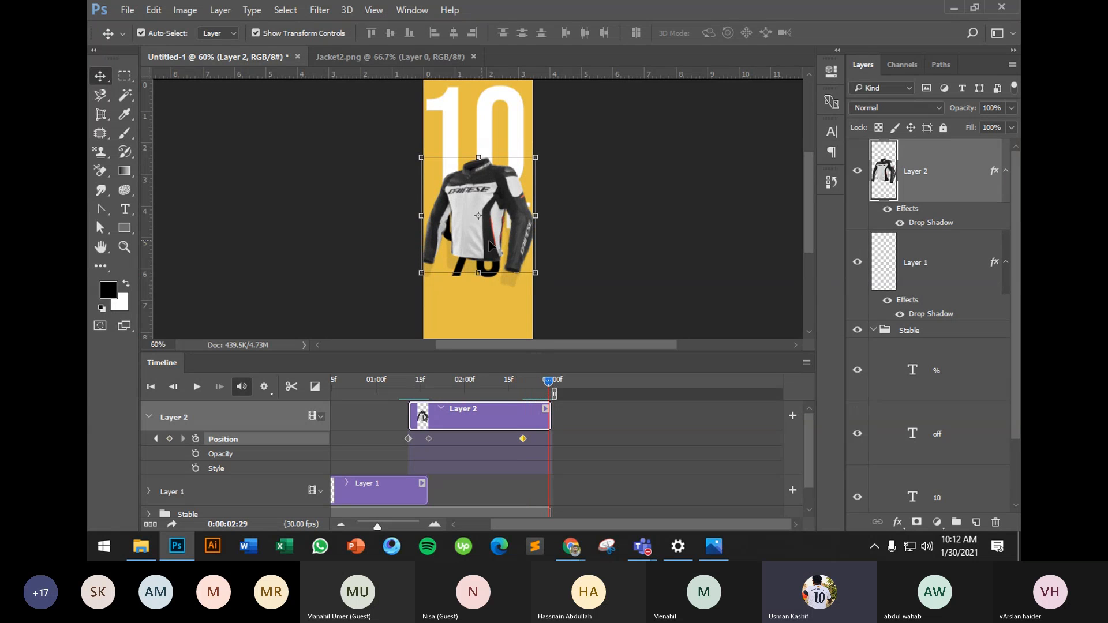
{"action": "left_click_drag", "start_coordinate": [483, 230], "coordinate": [577, 235]}
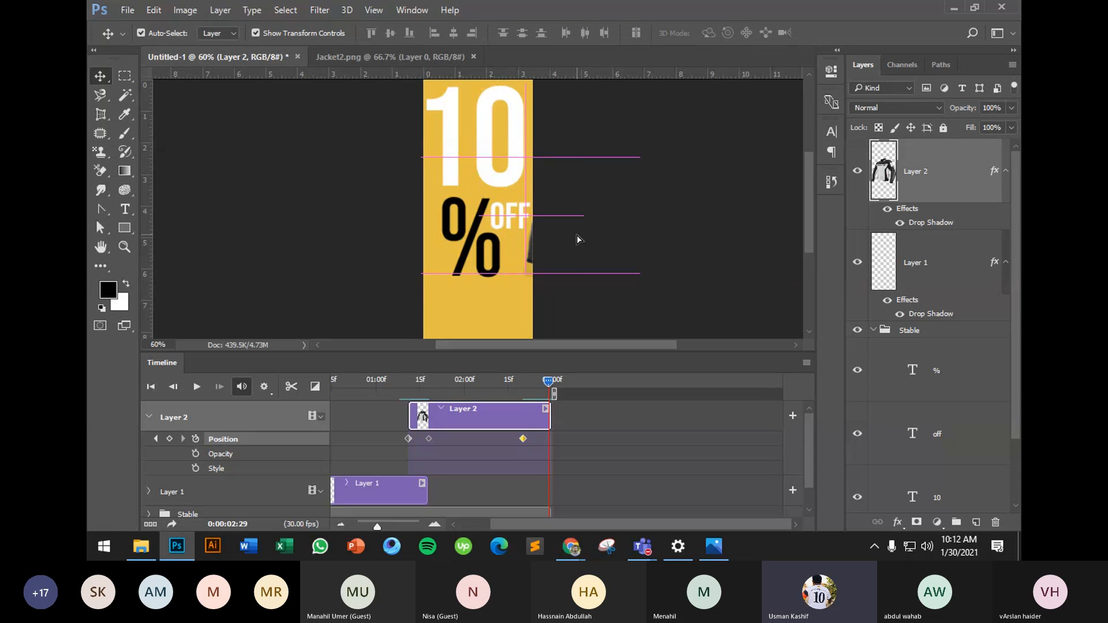
{"action": "left_click", "coordinate": [563, 325]}
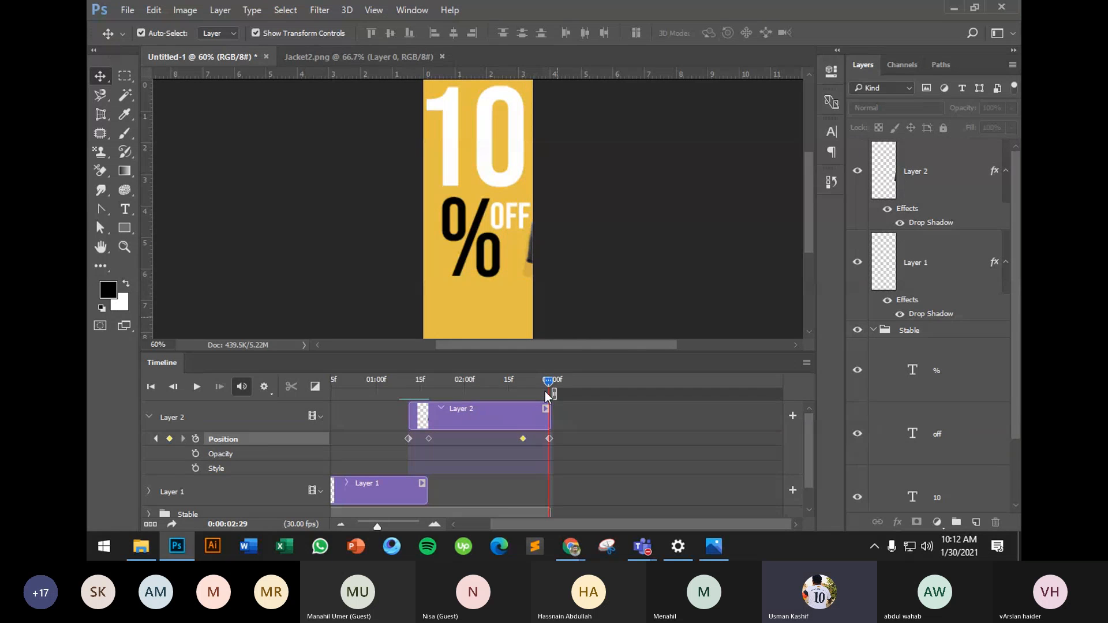
Play the animation from the start and shift the white jacket's third position keyframe to about 0:00:02:22
{"action": "left_click_drag", "start_coordinate": [551, 390], "coordinate": [336, 382]}
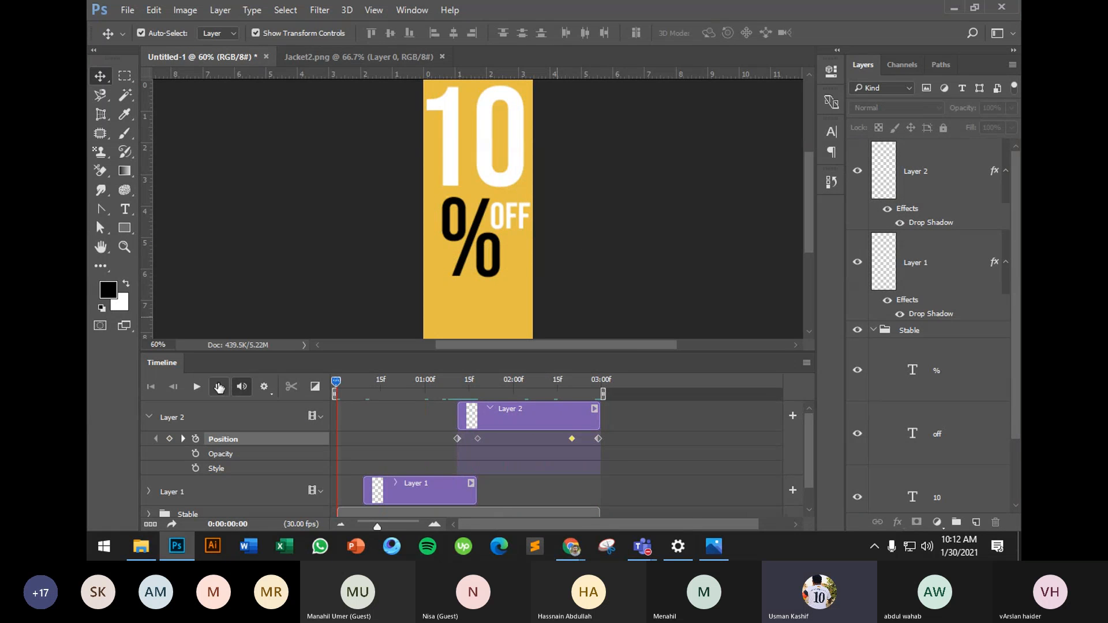
{"action": "left_click", "coordinate": [197, 393]}
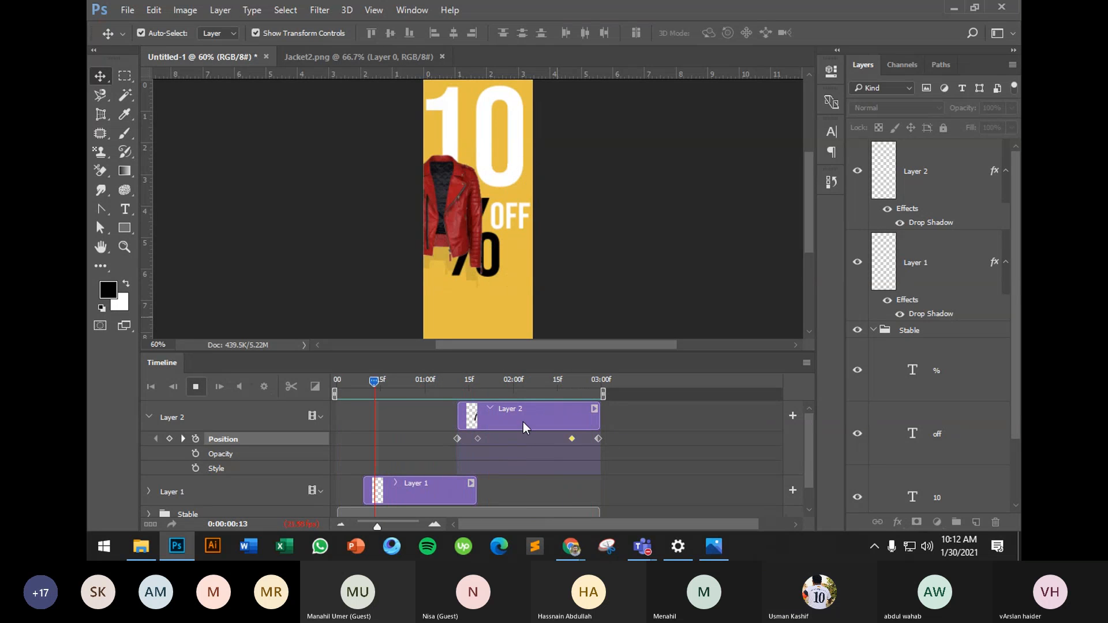
{"action": "key", "text": "space"}
{"action": "left_click_drag", "start_coordinate": [571, 438], "coordinate": [576, 439]}
{"action": "key", "text": "space"}
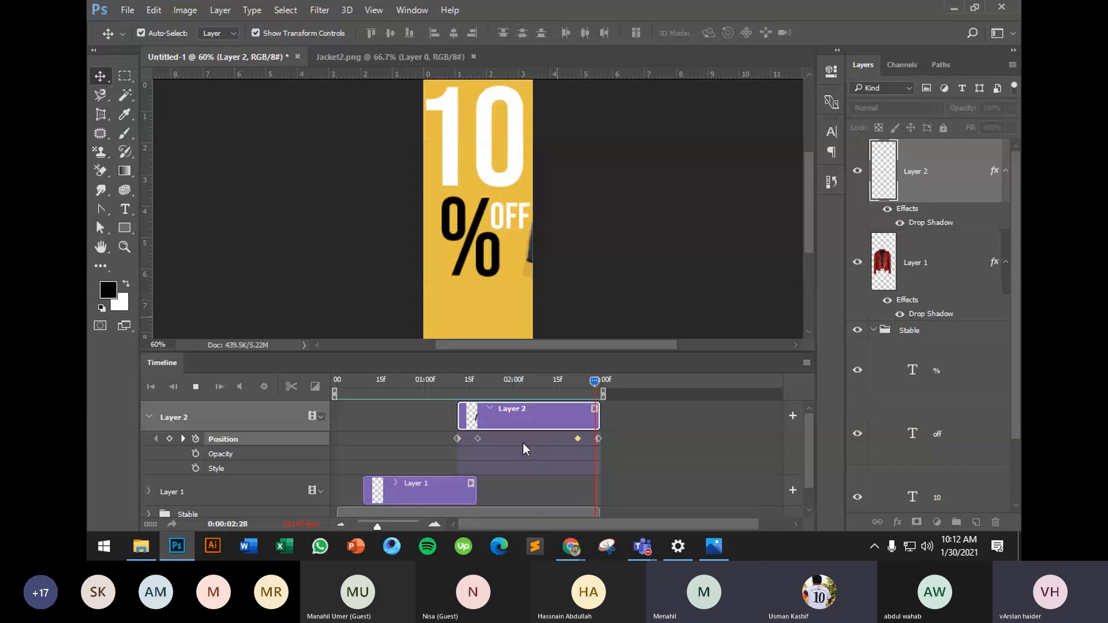
{"action": "key", "text": "space"}
Check the white jacket's slow movement between its second and third position keyframes, and replay the animation from the start
{"action": "left_click", "coordinate": [479, 440]}
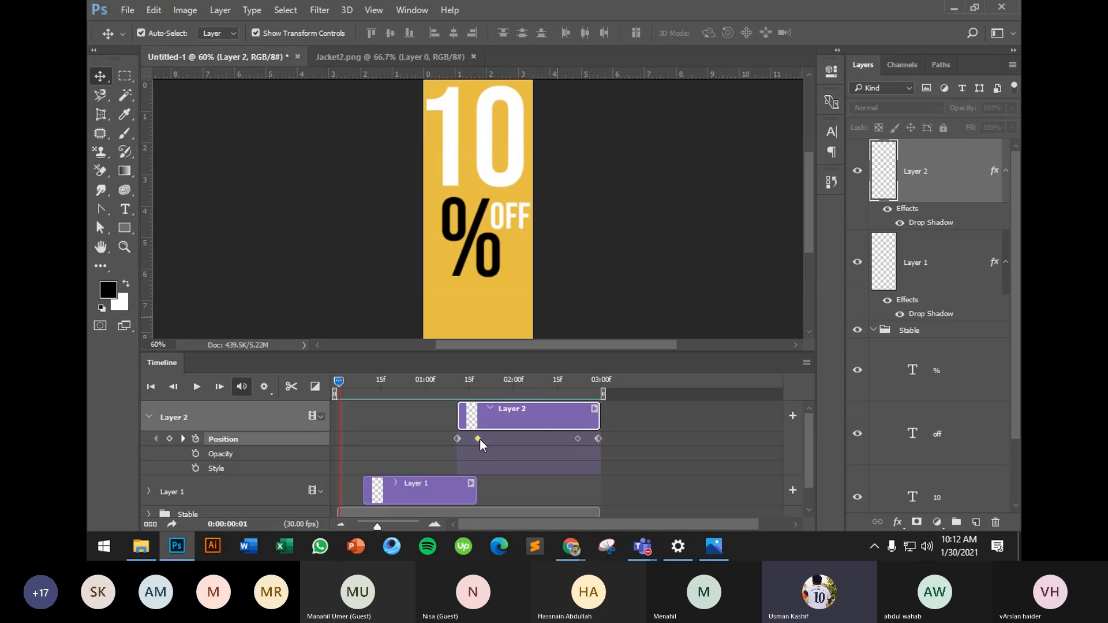
{"action": "left_click_drag", "start_coordinate": [339, 381], "coordinate": [487, 385]}
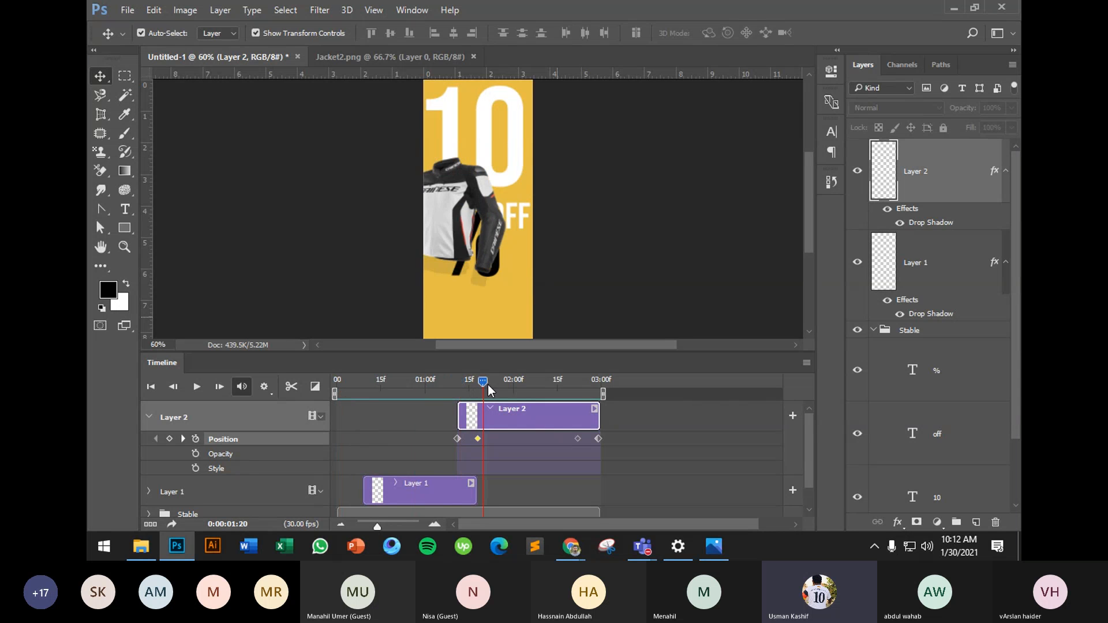
{"action": "left_click_drag", "start_coordinate": [478, 392], "coordinate": [577, 388]}
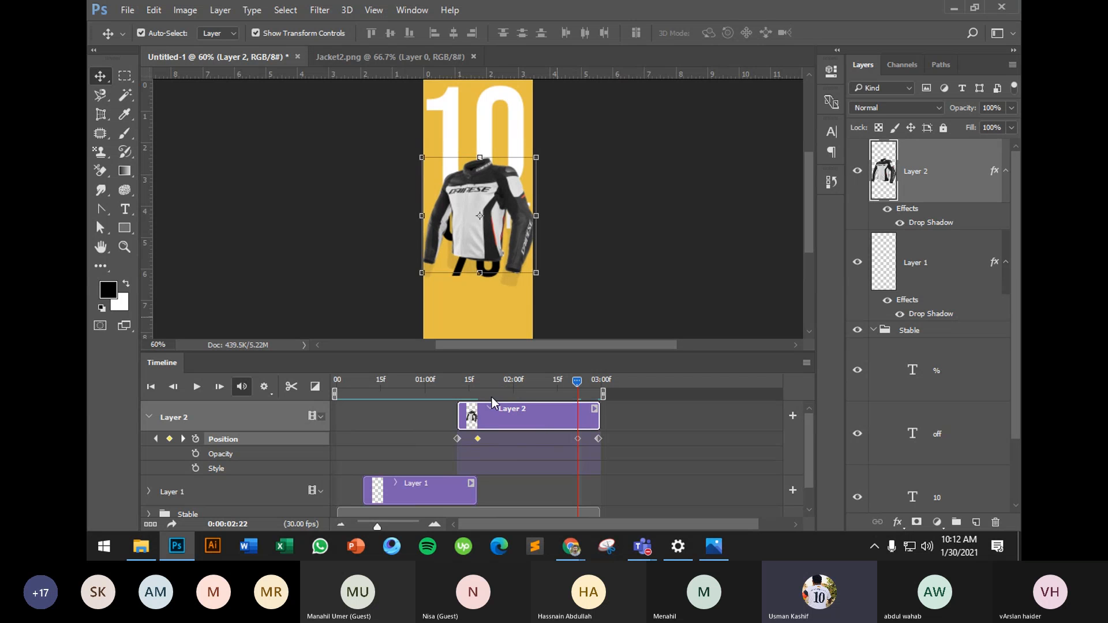
{"action": "left_click_drag", "start_coordinate": [578, 382], "coordinate": [480, 387]}
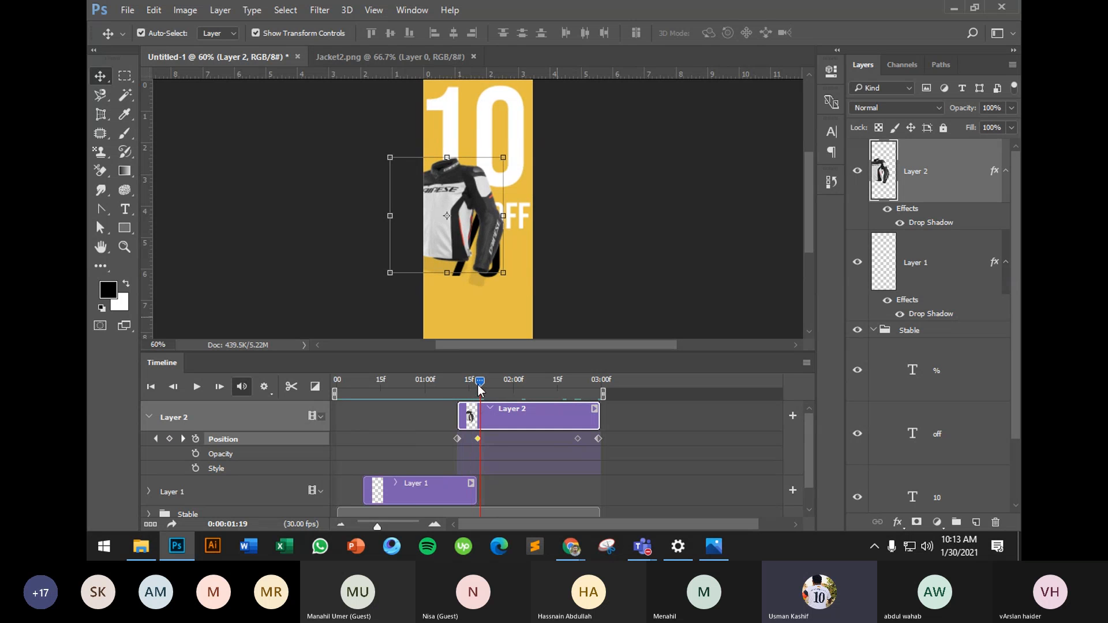
{"action": "left_click", "coordinate": [337, 384]}
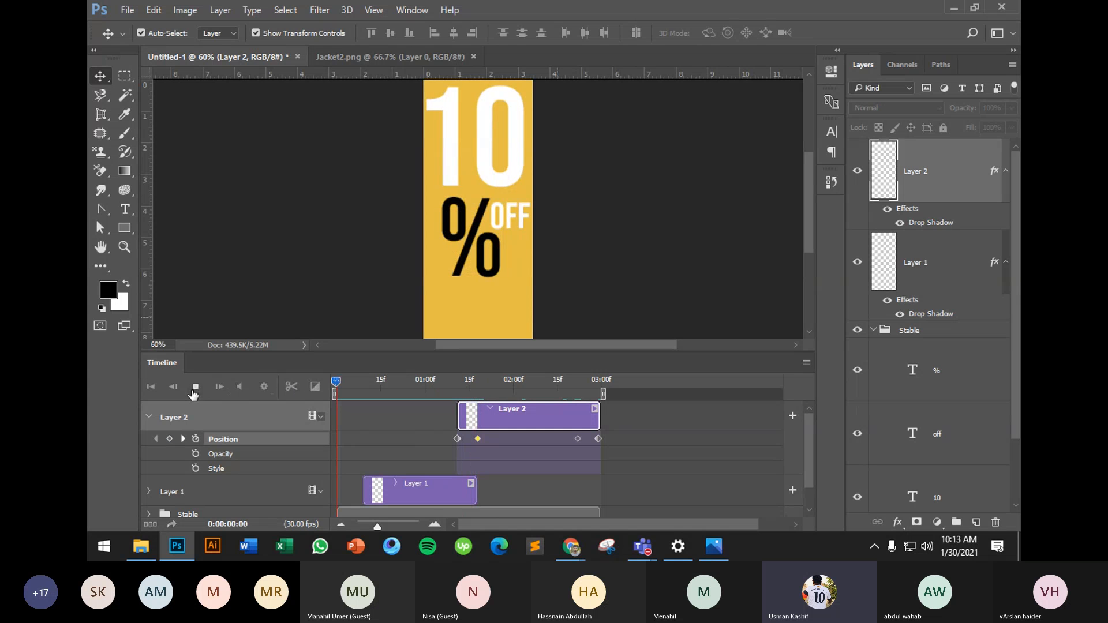
{"action": "left_click", "coordinate": [195, 391]}
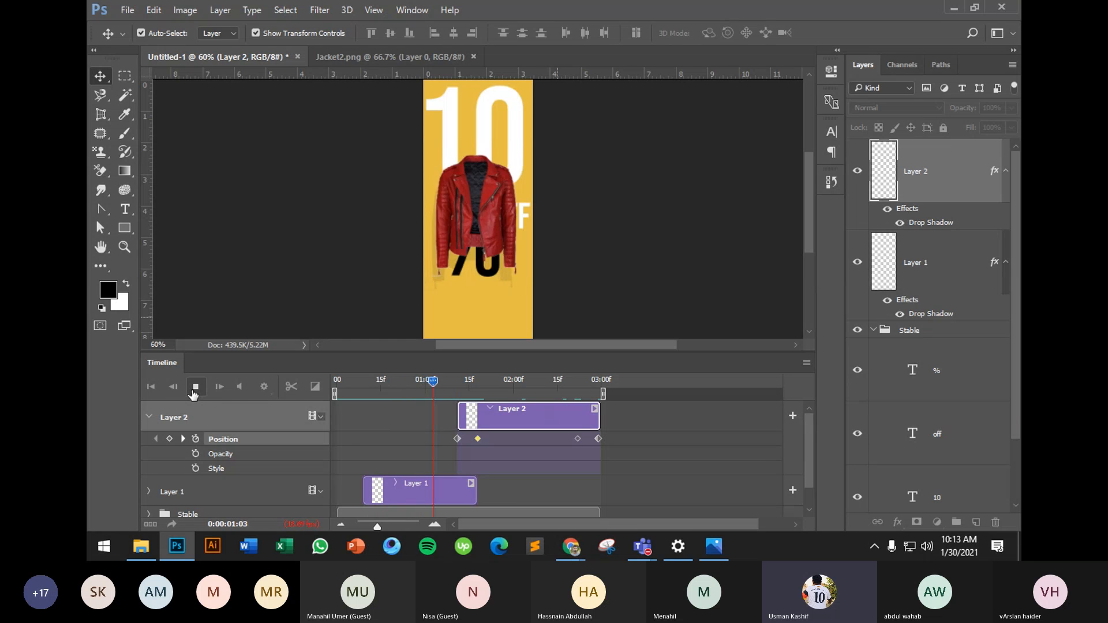
{"action": "left_click", "coordinate": [193, 389]}
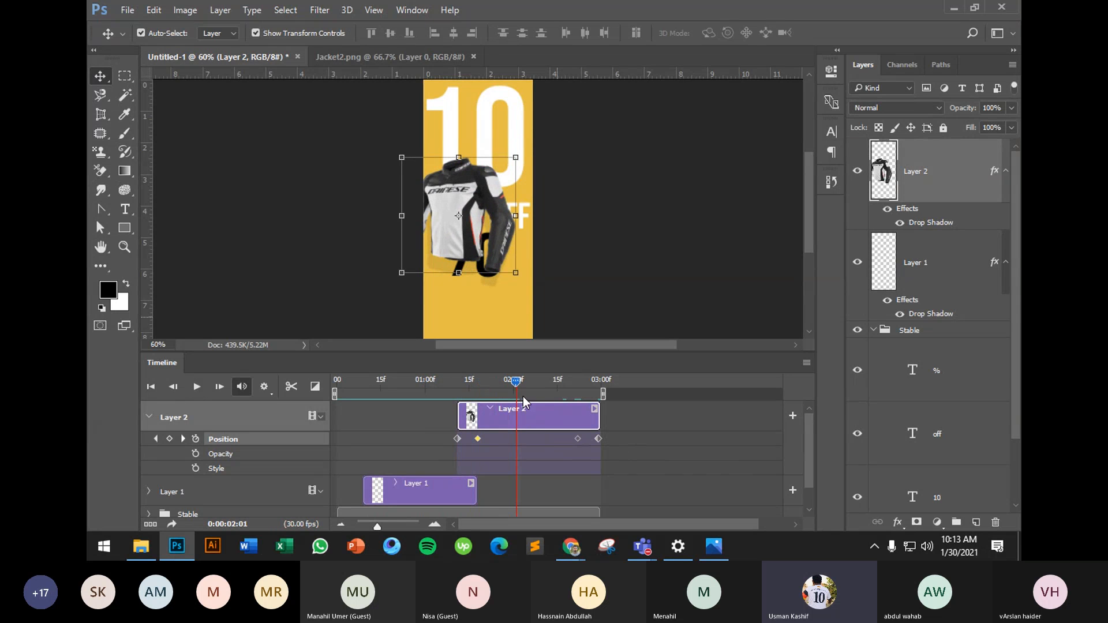
At 0:00:00:16, start a 30 pt Bebas Neue text reading "shop" below the red jacket and left-align it
{"action": "left_click_drag", "start_coordinate": [518, 388], "coordinate": [384, 389]}
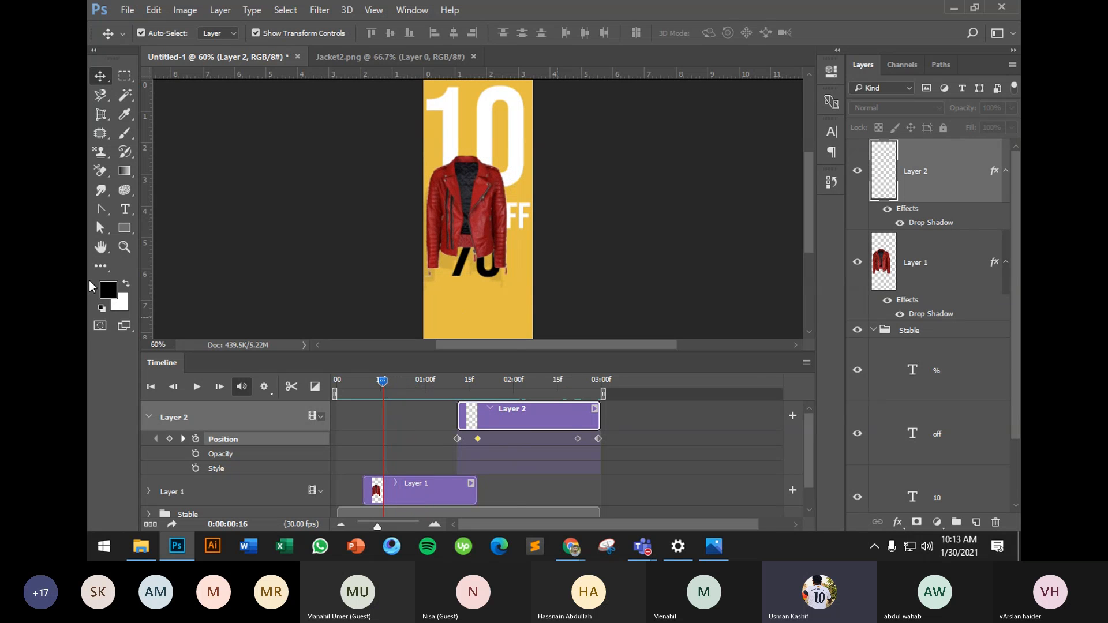
{"action": "left_click", "coordinate": [125, 209]}
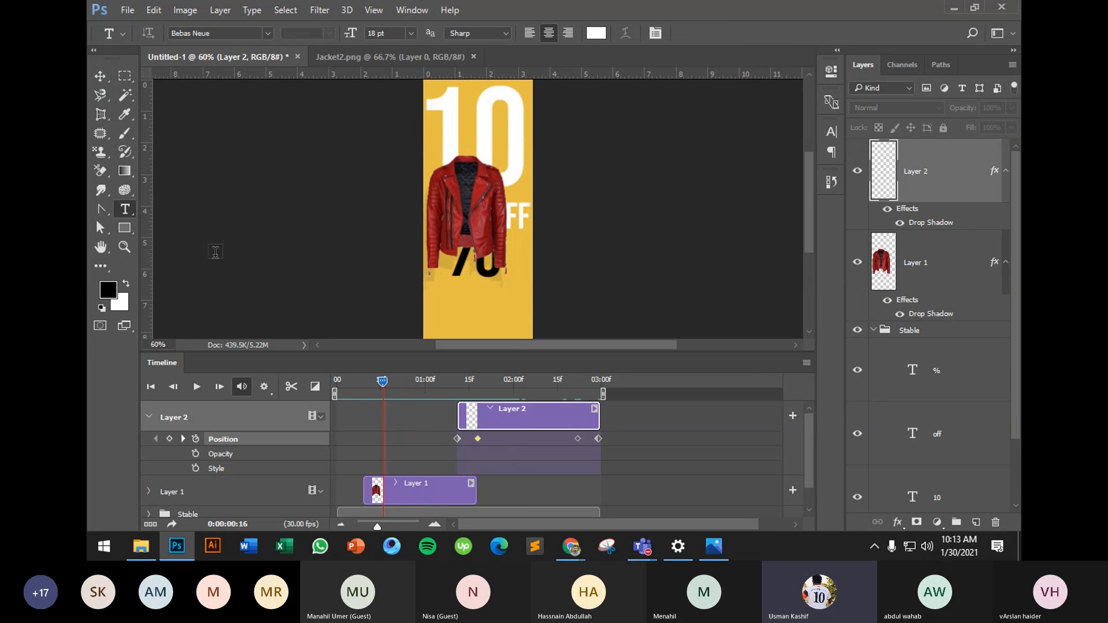
{"action": "left_click", "coordinate": [443, 316]}
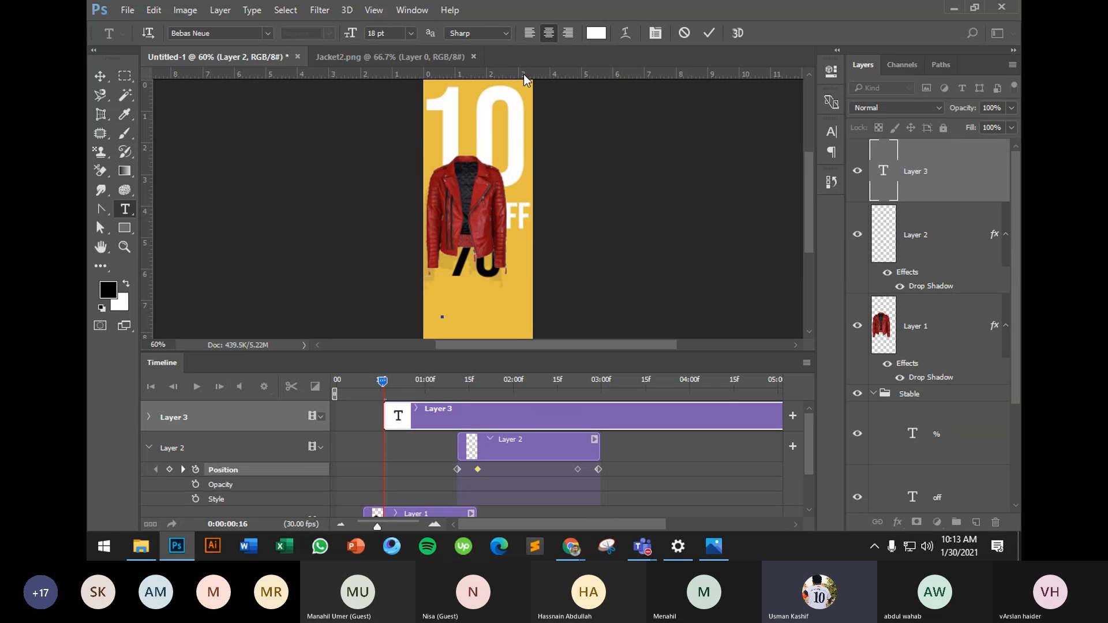
{"action": "left_click", "coordinate": [411, 33]}
{"action": "left_click", "coordinate": [406, 231]}
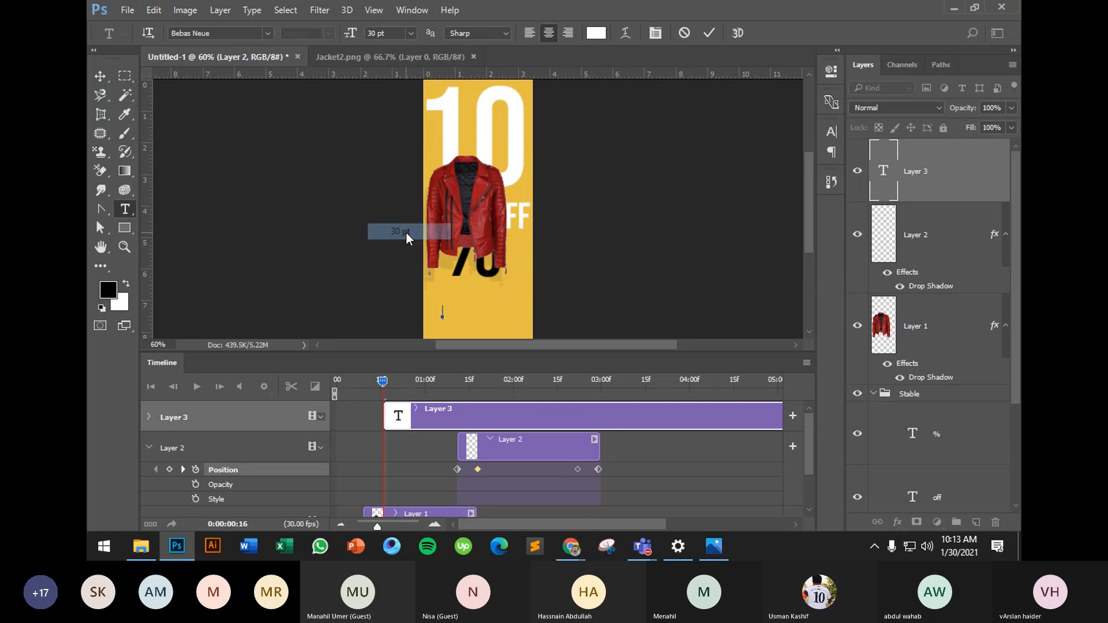
{"action": "type", "text": "SHOPE"}
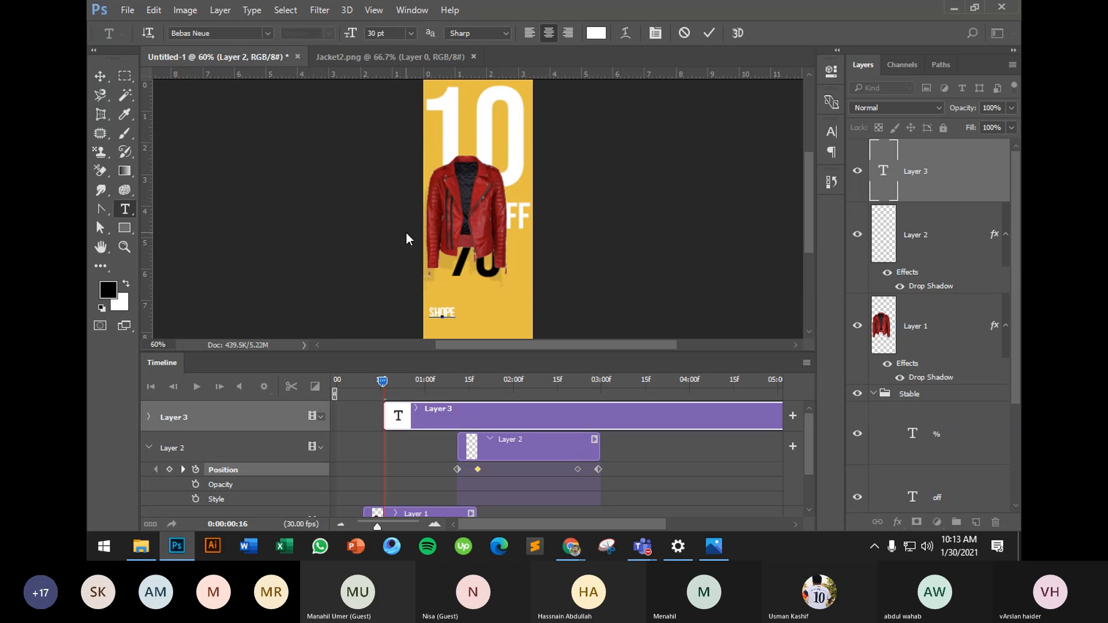
{"action": "key", "text": "BackSpace"}
{"action": "key", "text": "ctrl+a"}
{"action": "left_click", "coordinate": [536, 33]}
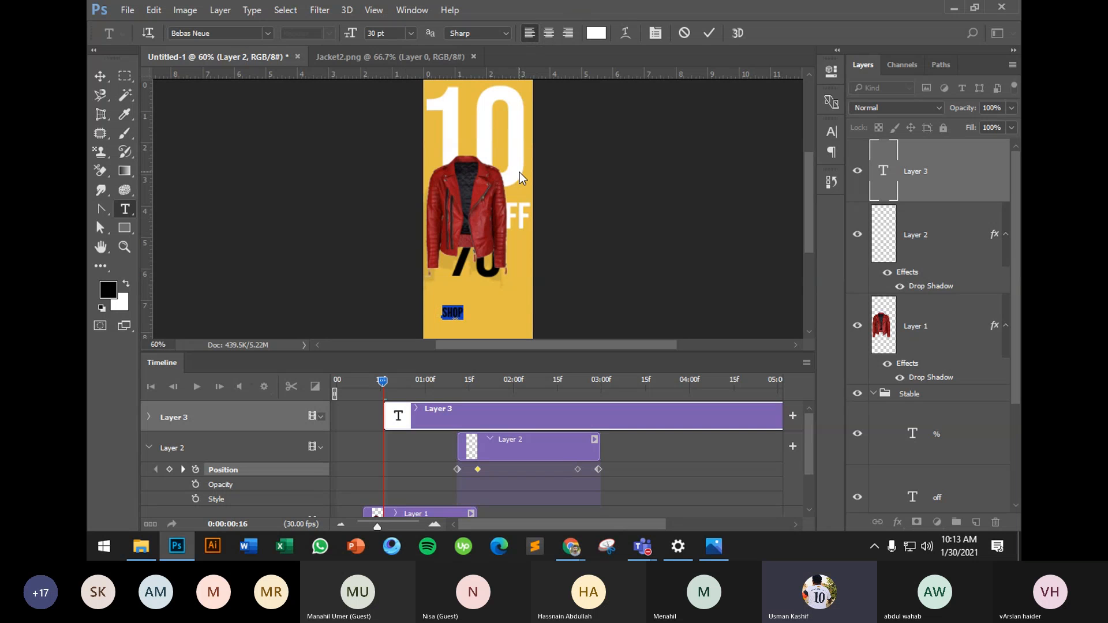
Replace the text with "shop now big sale" and a second line "30% of on all item"
{"action": "type", "text": "SHOP NOW BIG SALE"}
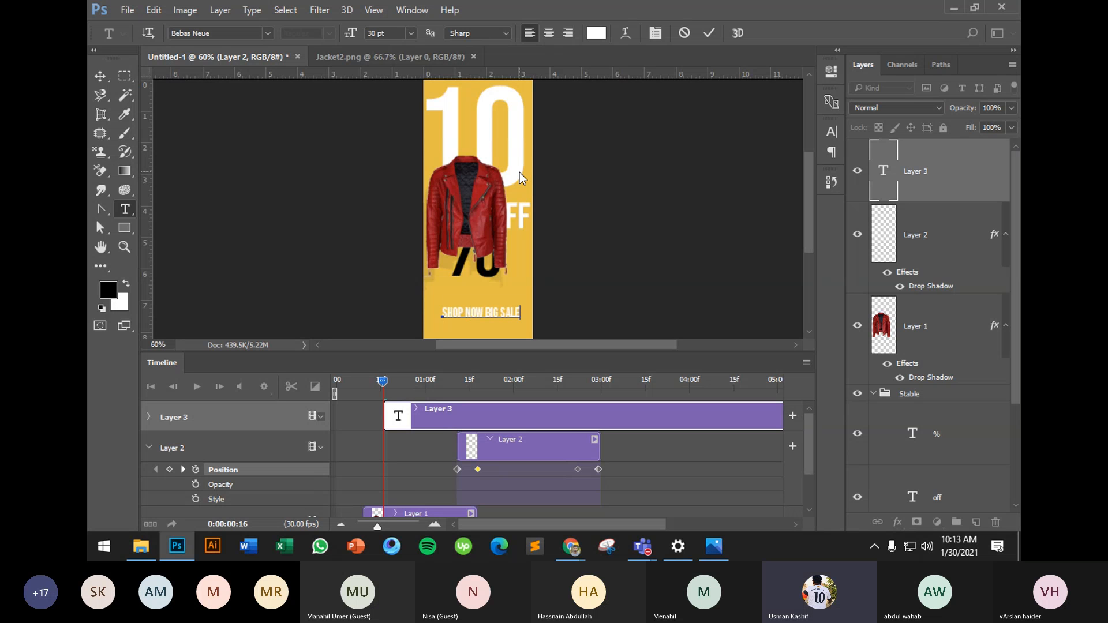
{"action": "key", "text": "Return"}
{"action": "type", "text": "3"}
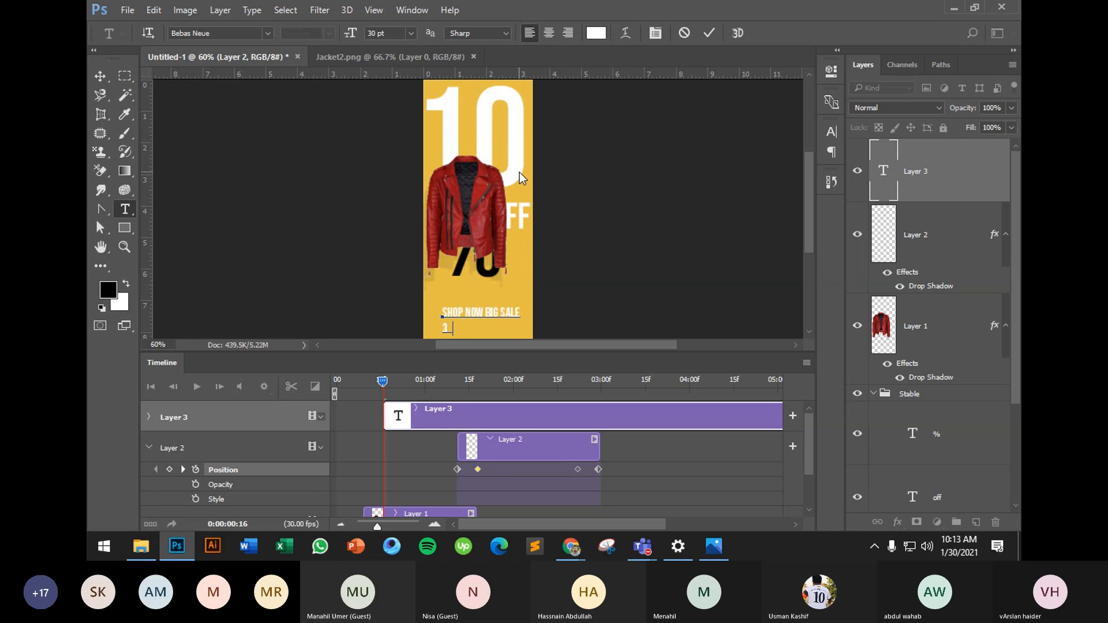
{"action": "type", "text": "0% OF"}
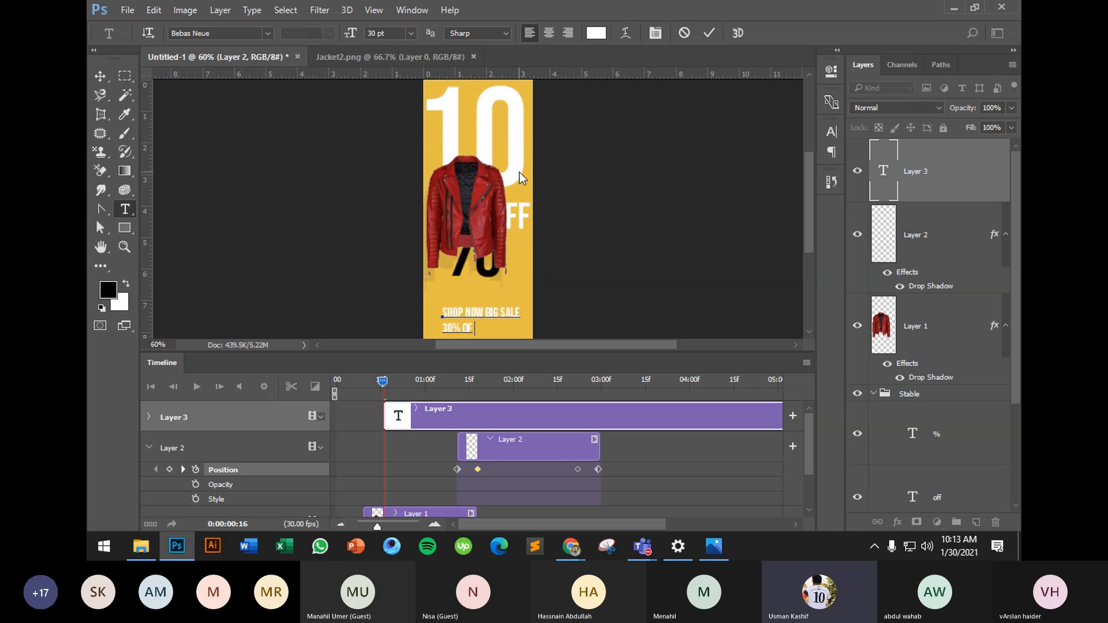
{"action": "type", "text": " ON ALL ITEM"}
Centre-align the two-line sale text, colour it red (ff0000) and commit it
{"action": "key", "text": "ctrl+a"}
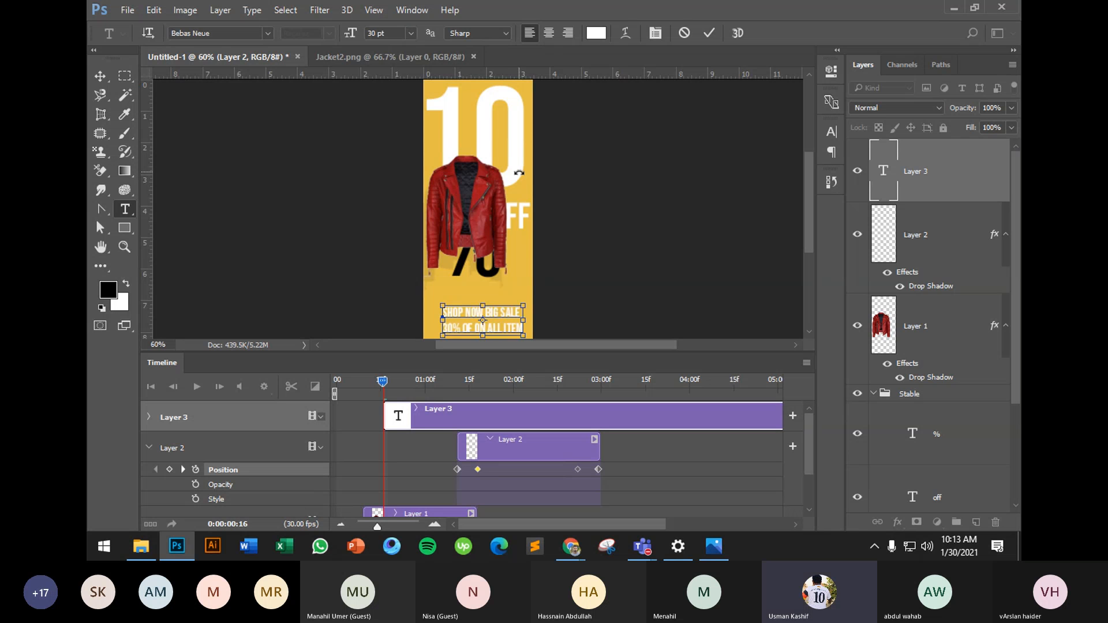
{"action": "left_click", "coordinate": [550, 33]}
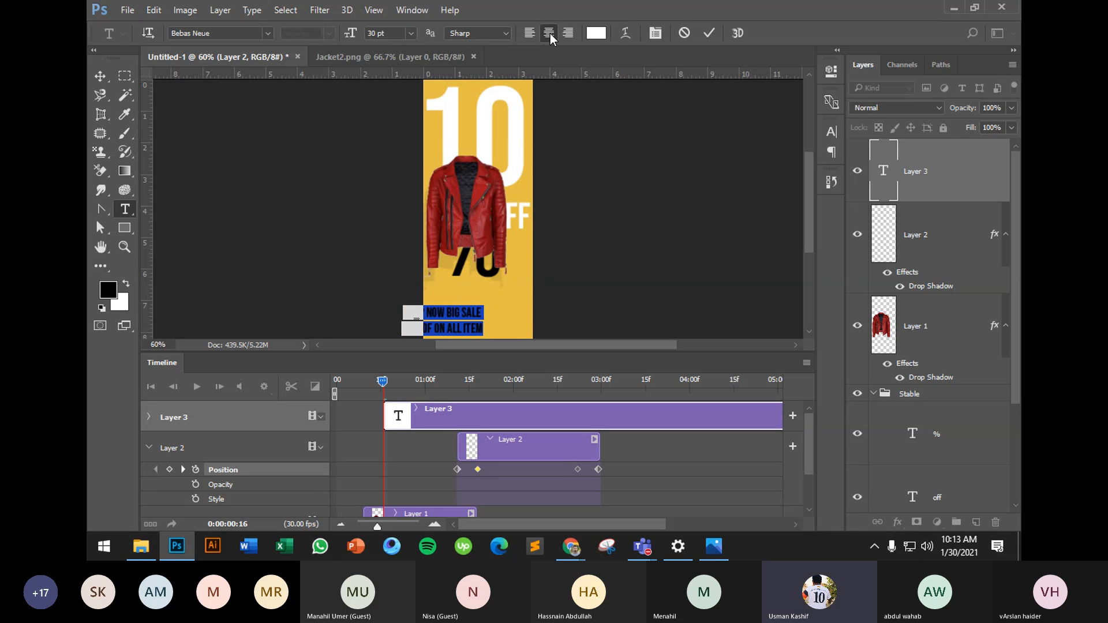
{"action": "left_click", "coordinate": [595, 33]}
{"action": "left_click", "coordinate": [274, 208]}
{"action": "left_click_drag", "start_coordinate": [274, 208], "coordinate": [316, 127]}
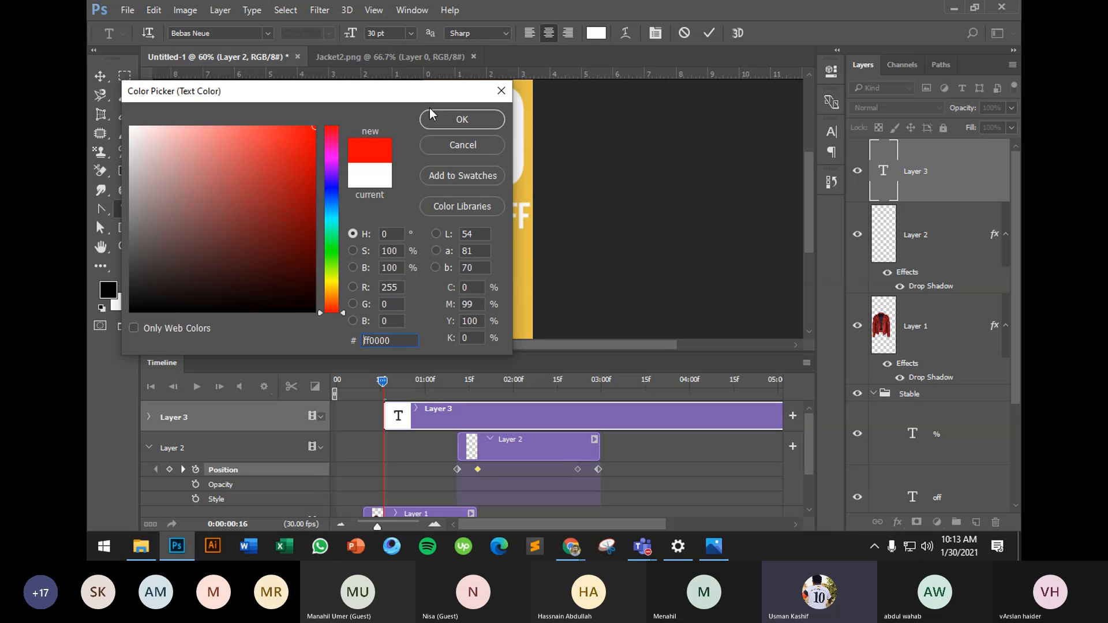
{"action": "left_click", "coordinate": [462, 119]}
{"action": "left_click", "coordinate": [100, 76]}
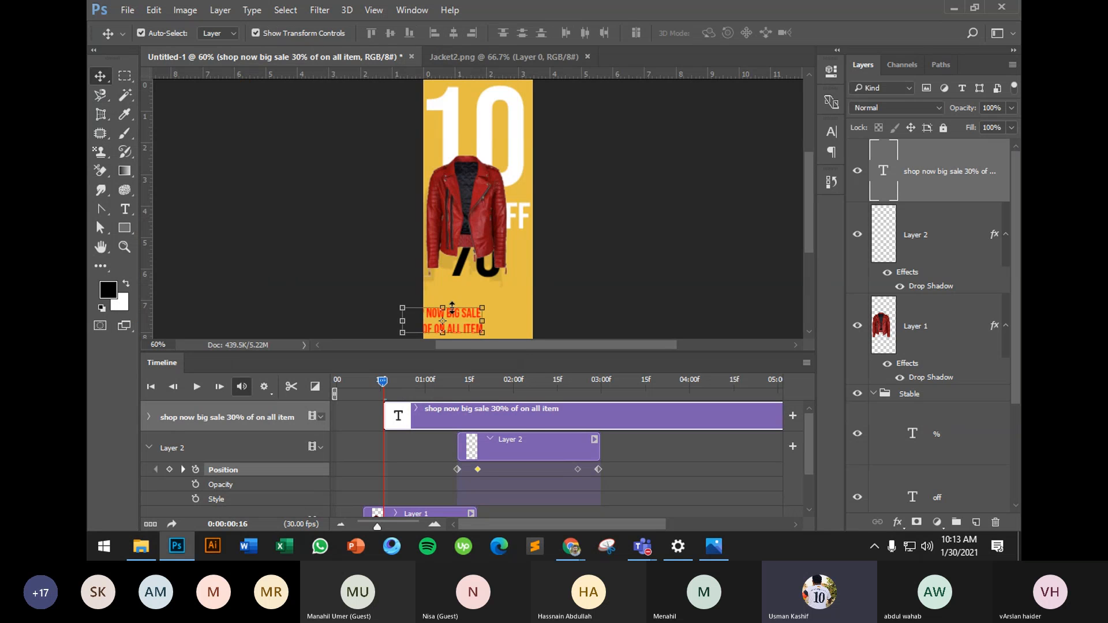
Move the red sale text so that it sits fully inside the banner, centred along its bottom
{"action": "left_click_drag", "start_coordinate": [456, 311], "coordinate": [505, 313]}
{"action": "key", "text": "Return"}
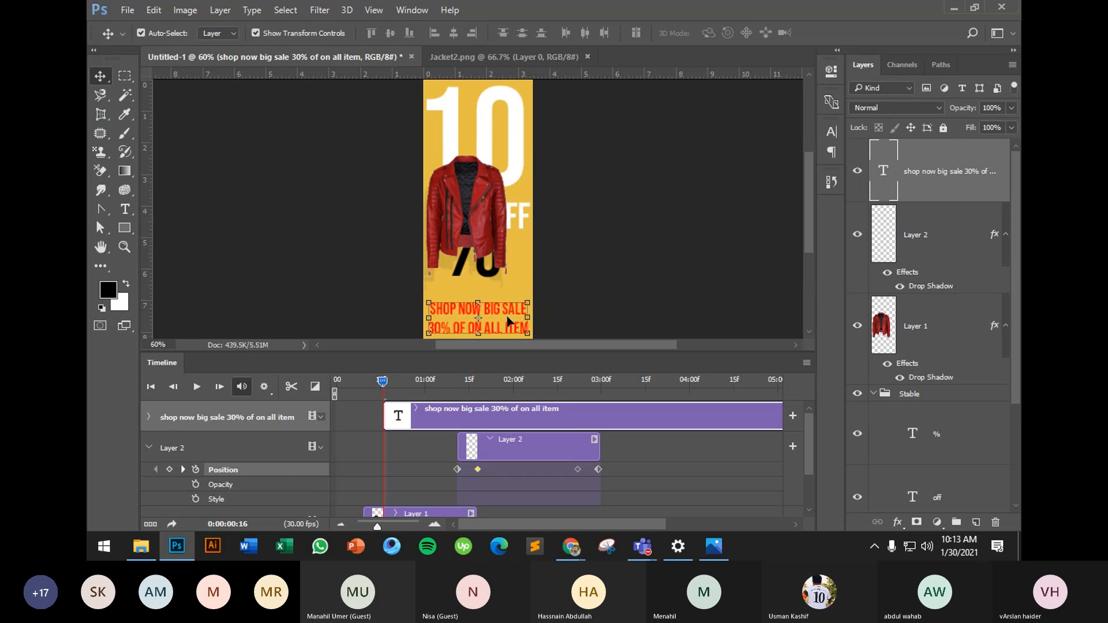
{"action": "scroll", "coordinate": [549, 416], "scroll_direction": "down", "scroll_amount": 3}
{"action": "scroll", "coordinate": [549, 416], "scroll_direction": "up", "scroll_amount": 3}
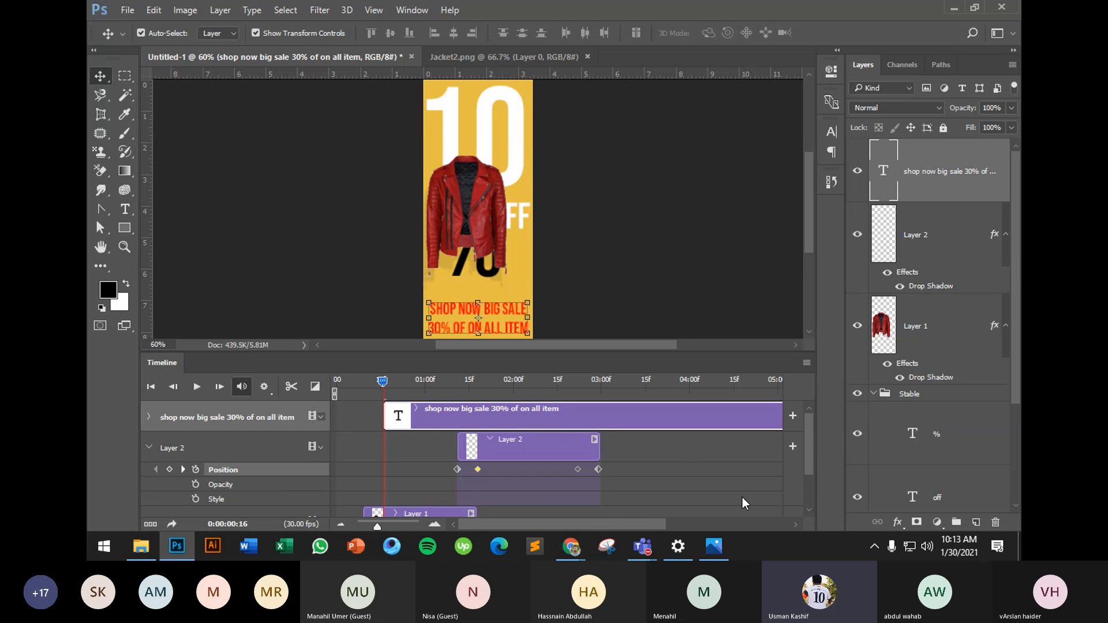
Trim the end of the sale text's timeline clip to 0:00:03:00, level with the end of Layer 2's clip
{"action": "scroll", "coordinate": [743, 498], "scroll_direction": "down", "scroll_amount": 3}
{"action": "scroll", "coordinate": [742, 498], "scroll_direction": "up", "scroll_amount": 3}
{"action": "left_click_drag", "start_coordinate": [643, 520], "coordinate": [684, 519]}
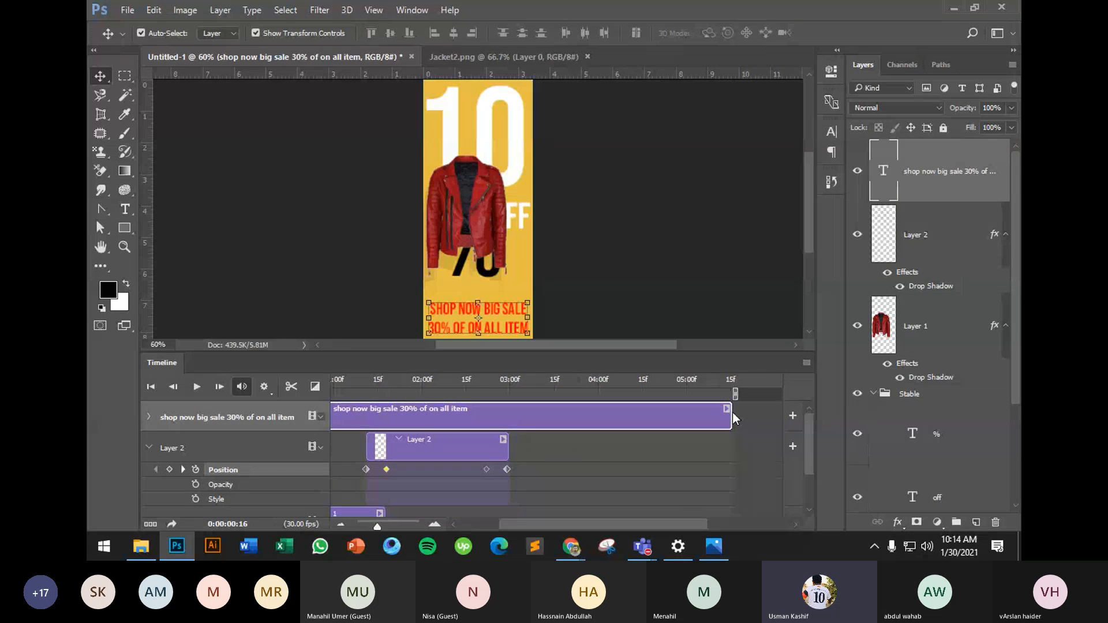
{"action": "left_click_drag", "start_coordinate": [732, 412], "coordinate": [510, 428]}
{"action": "left_click_drag", "start_coordinate": [580, 532], "coordinate": [518, 529]}
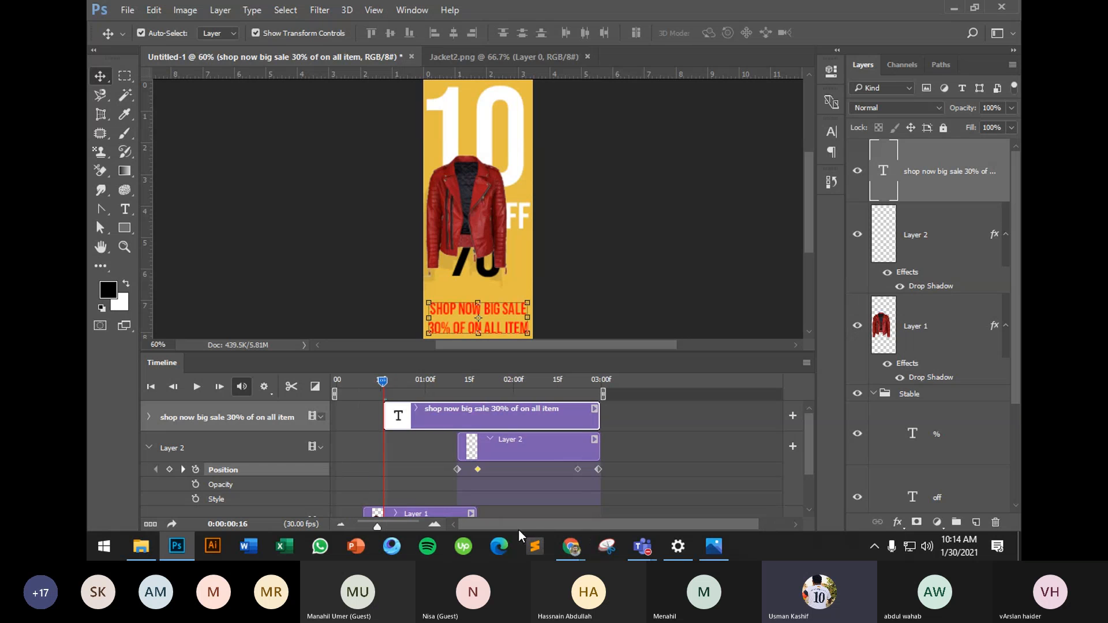
Collapse Layer 2's timeline properties and enable Transform keyframing for the sale text at 0:00:00:16
{"action": "left_click", "coordinate": [148, 448]}
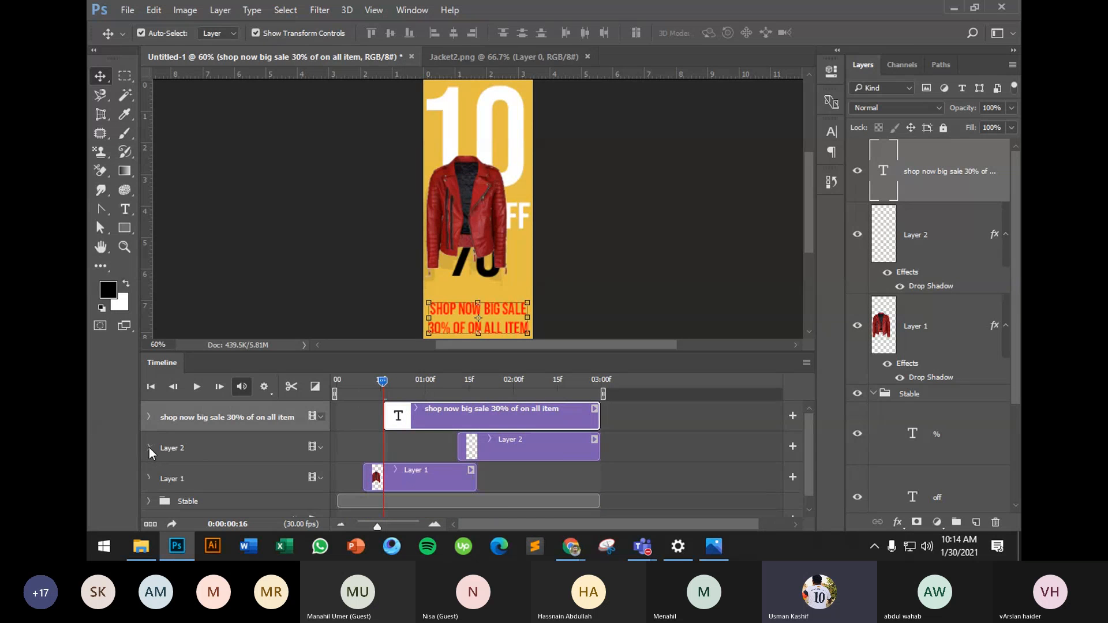
{"action": "left_click", "coordinate": [150, 416]}
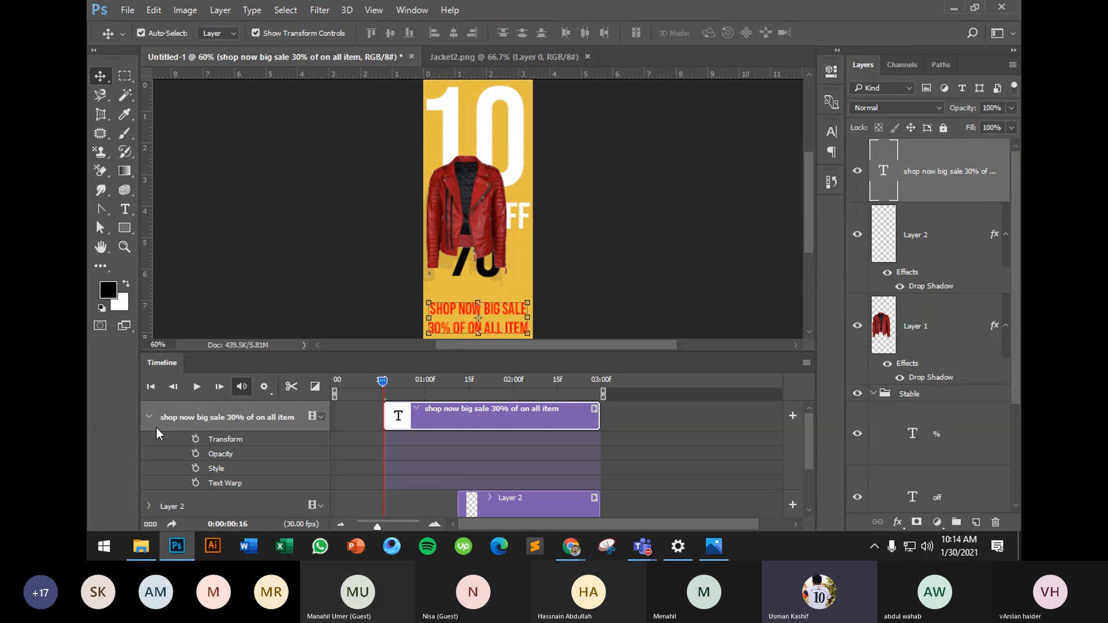
{"action": "left_click", "coordinate": [195, 440]}
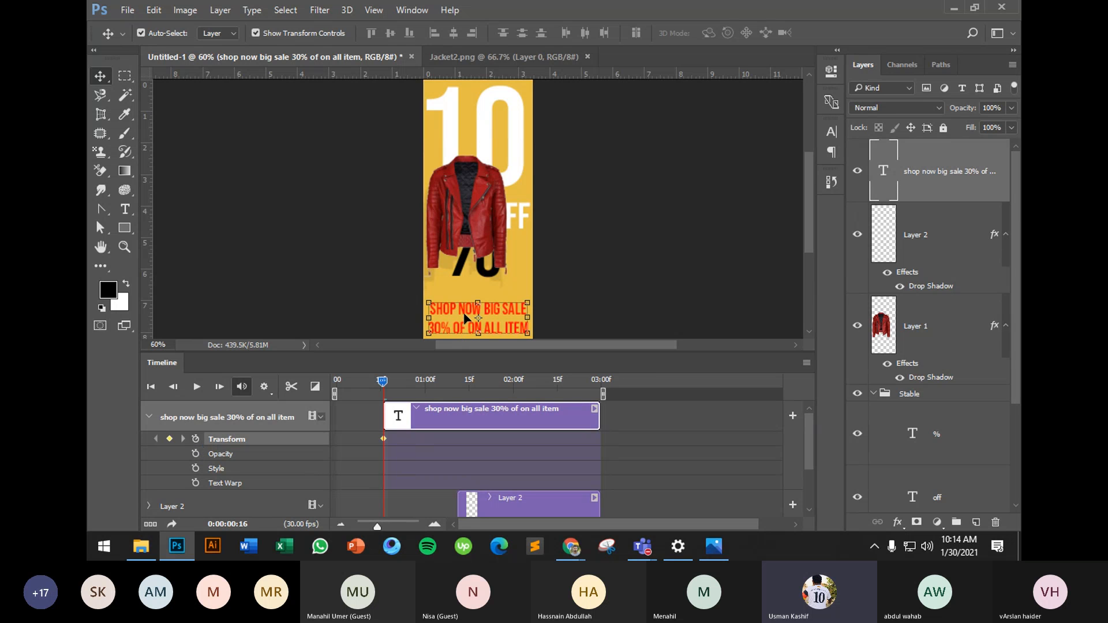
At the first Transform keyframe, place the sale text just outside the banner, directly below its bottom edge
{"action": "left_click_drag", "start_coordinate": [466, 317], "coordinate": [457, 175]}
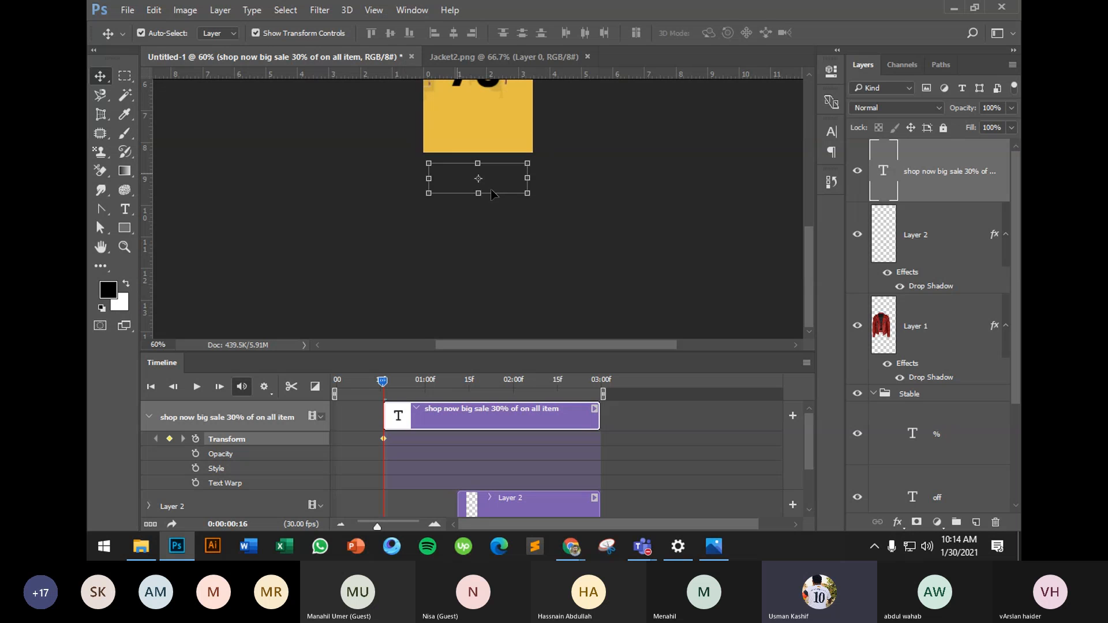
{"action": "key", "text": "shift+Up"}
{"action": "key", "text": "shift+Up"}
{"action": "key", "text": "shift+Up"}
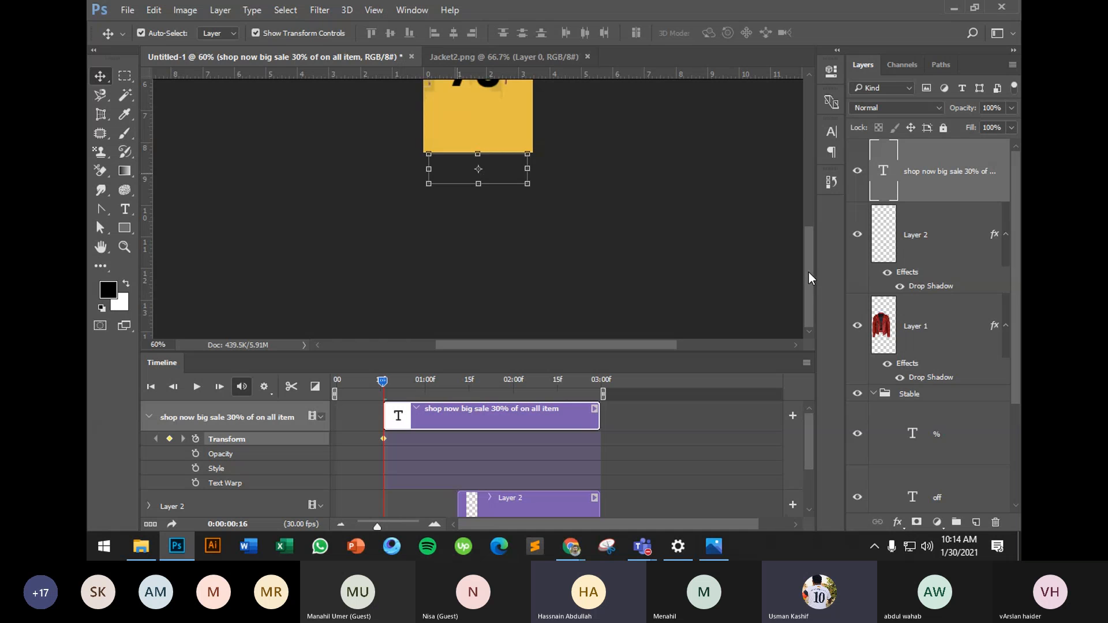
{"action": "left_click_drag", "start_coordinate": [809, 273], "coordinate": [812, 228]}
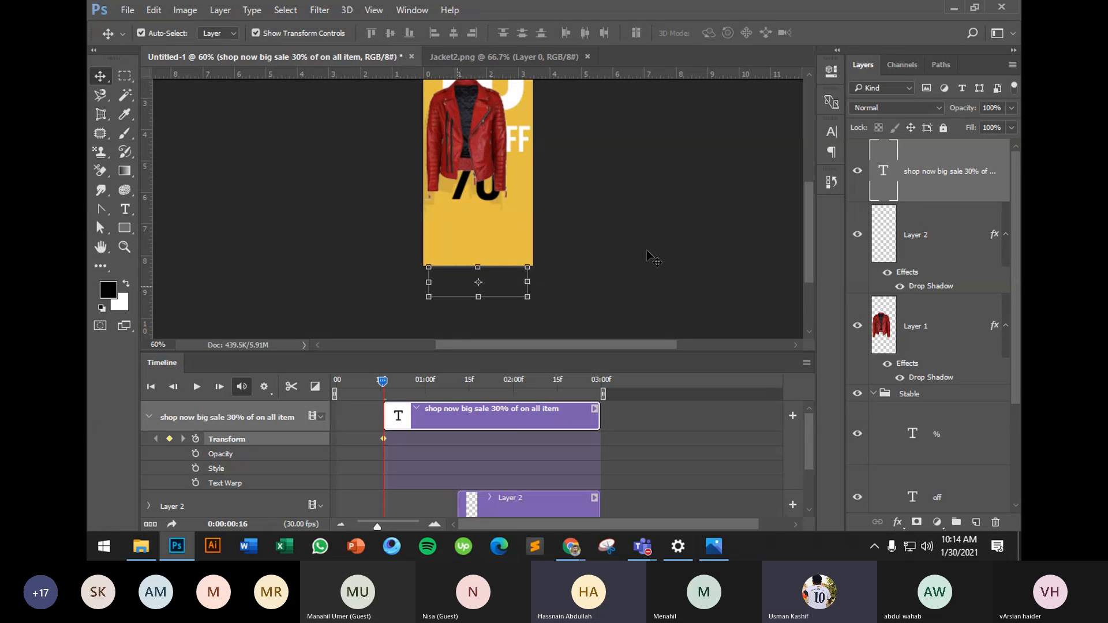
{"action": "left_click", "coordinate": [555, 281]}
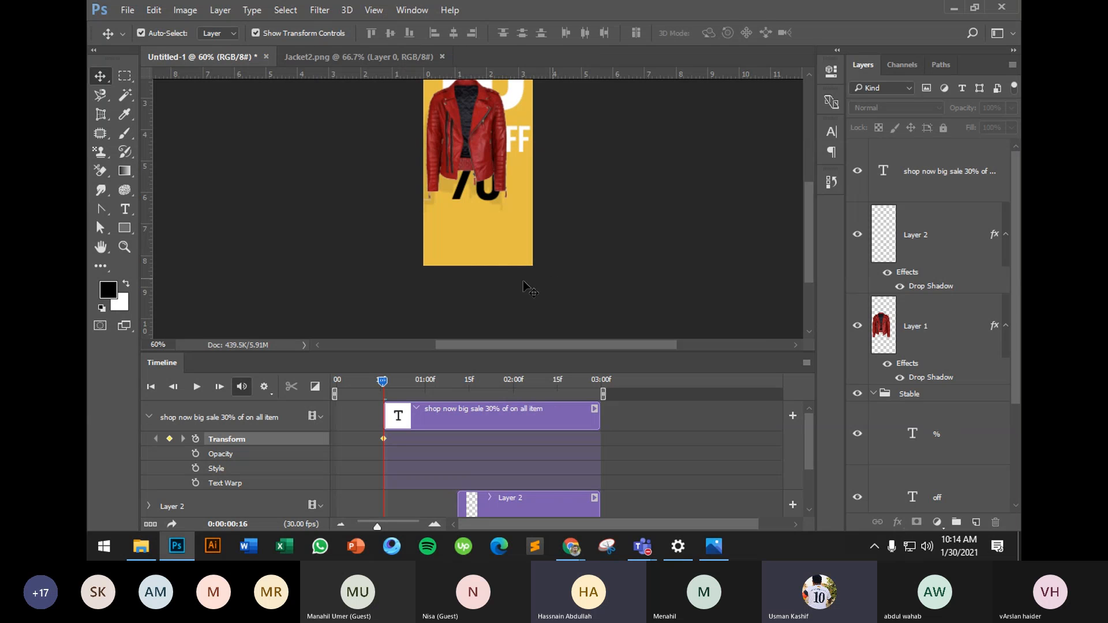
{"action": "left_click", "coordinate": [945, 189]}
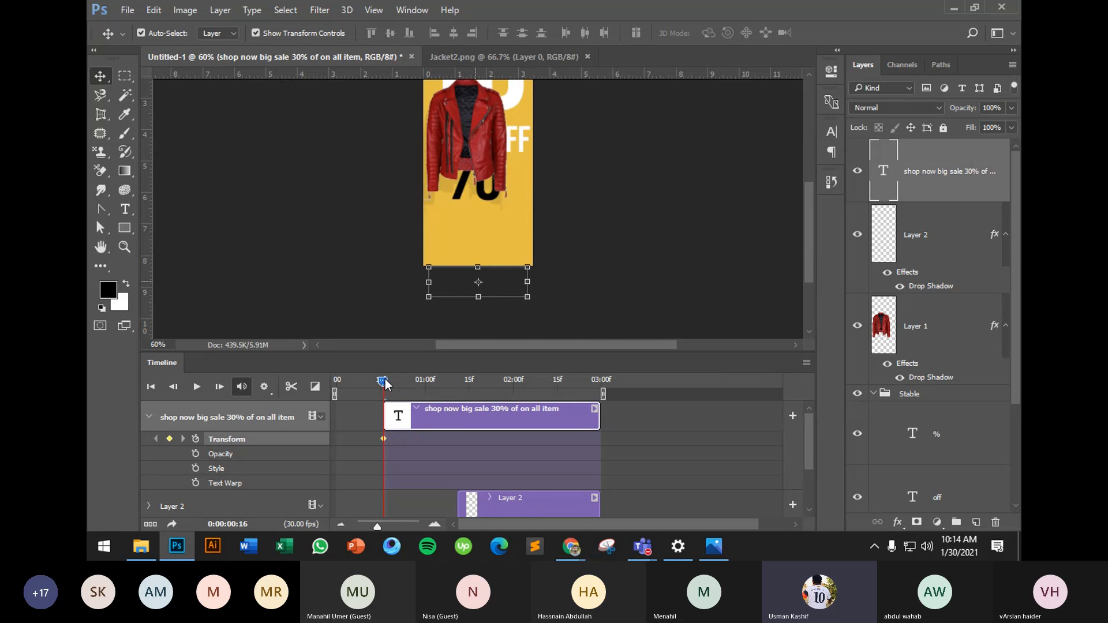
At 0:00:01:00, raise the sale text into the banner's bottom area, and shift that Transform keyframe earlier, close to the first one
{"action": "left_click_drag", "start_coordinate": [383, 381], "coordinate": [427, 386]}
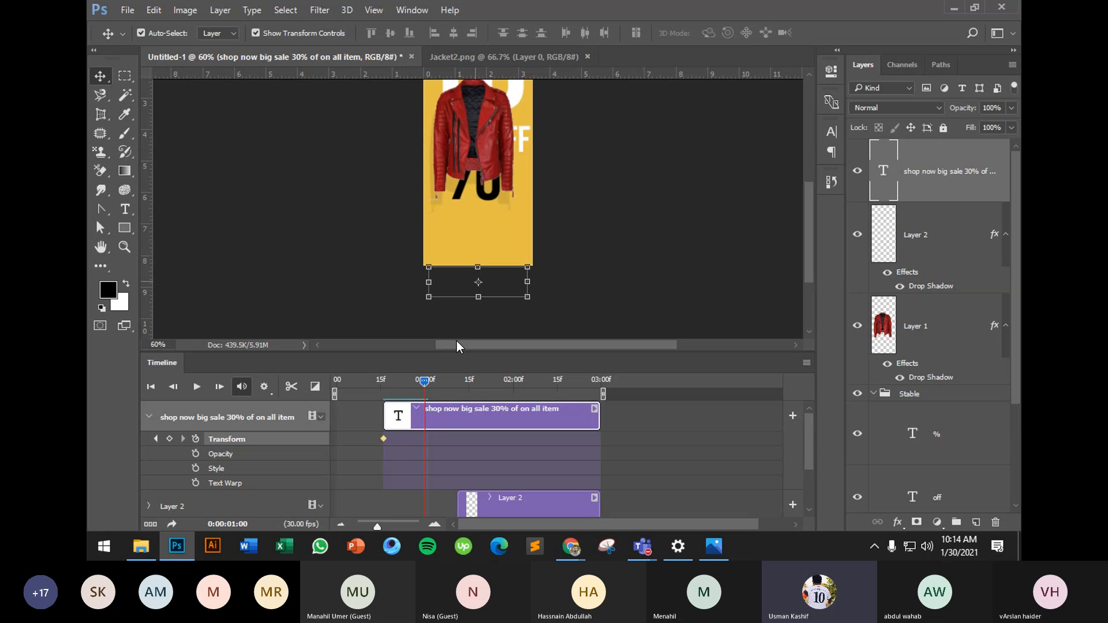
{"action": "left_click_drag", "start_coordinate": [457, 341], "coordinate": [459, 330]}
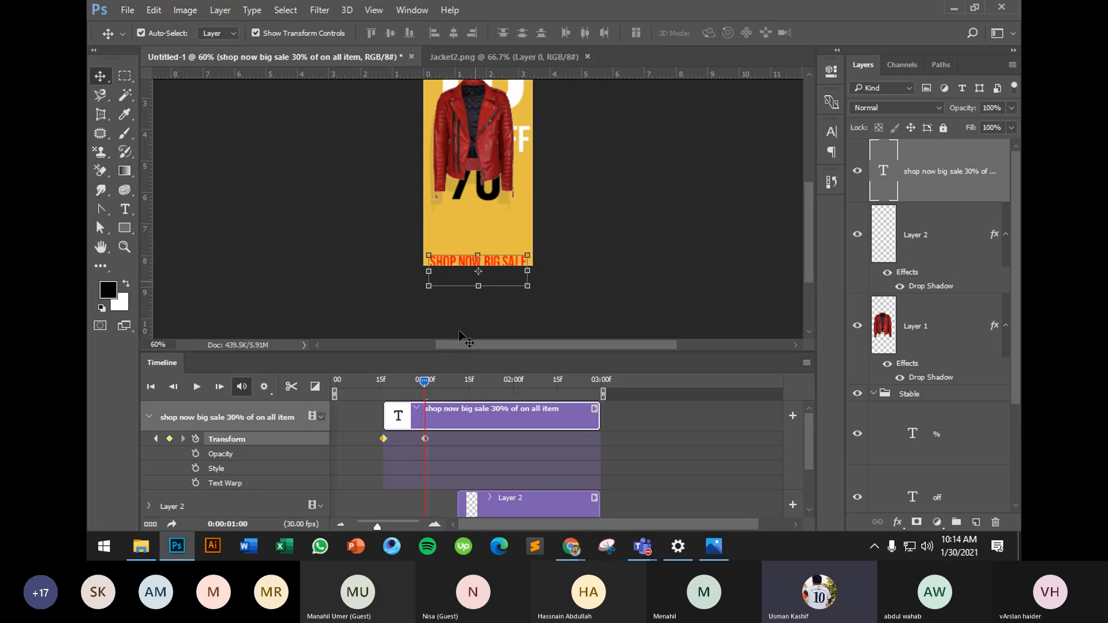
{"action": "key", "text": "Up"}
{"action": "key", "text": "Up"}
{"action": "key", "text": "Up"}
{"action": "key", "text": "Up"}
{"action": "key", "text": "Up"}
{"action": "key", "text": "Up"}
{"action": "key", "text": "Up"}
{"action": "key", "text": "Up"}
{"action": "key", "text": "Up"}
{"action": "key", "text": "Up"}
{"action": "key", "text": "Up"}
{"action": "key", "text": "Up"}
{"action": "key", "text": "Up"}
{"action": "key", "text": "Up"}
{"action": "key", "text": "Up"}
{"action": "key", "text": "Up"}
{"action": "key", "text": "Up"}
{"action": "key", "text": "Up"}
{"action": "key", "text": "Up"}
{"action": "key", "text": "Up"}
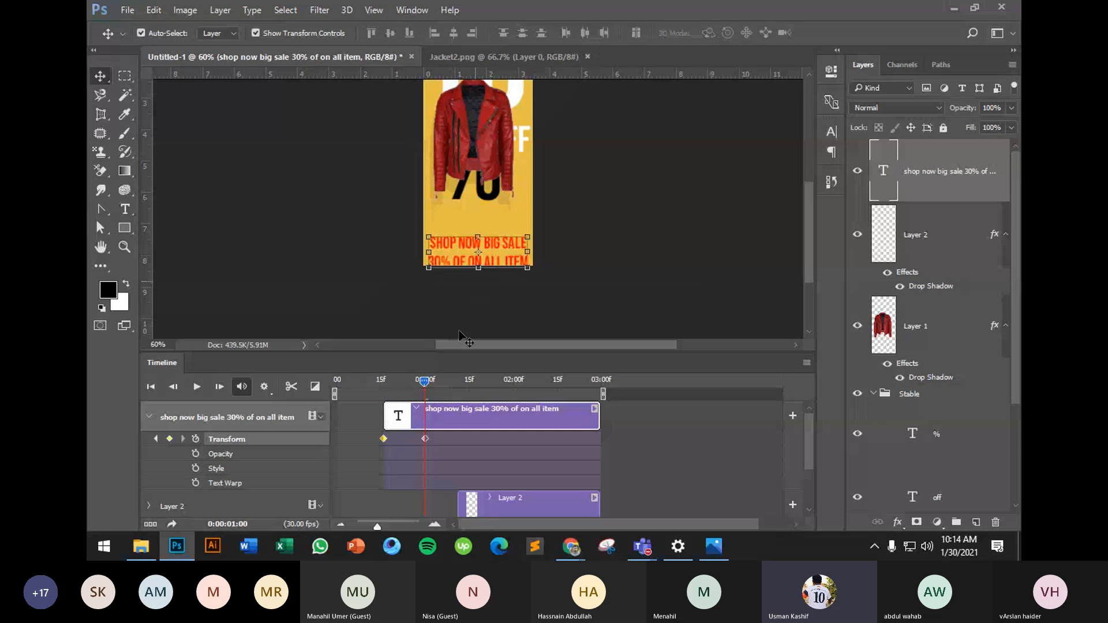
{"action": "key", "text": "Up"}
{"action": "key", "text": "Up"}
{"action": "key", "text": "Up"}
{"action": "key", "text": "Up"}
{"action": "key", "text": "Up"}
{"action": "key", "text": "Up"}
{"action": "key", "text": "Up"}
{"action": "key", "text": "Up"}
{"action": "key", "text": "Up"}
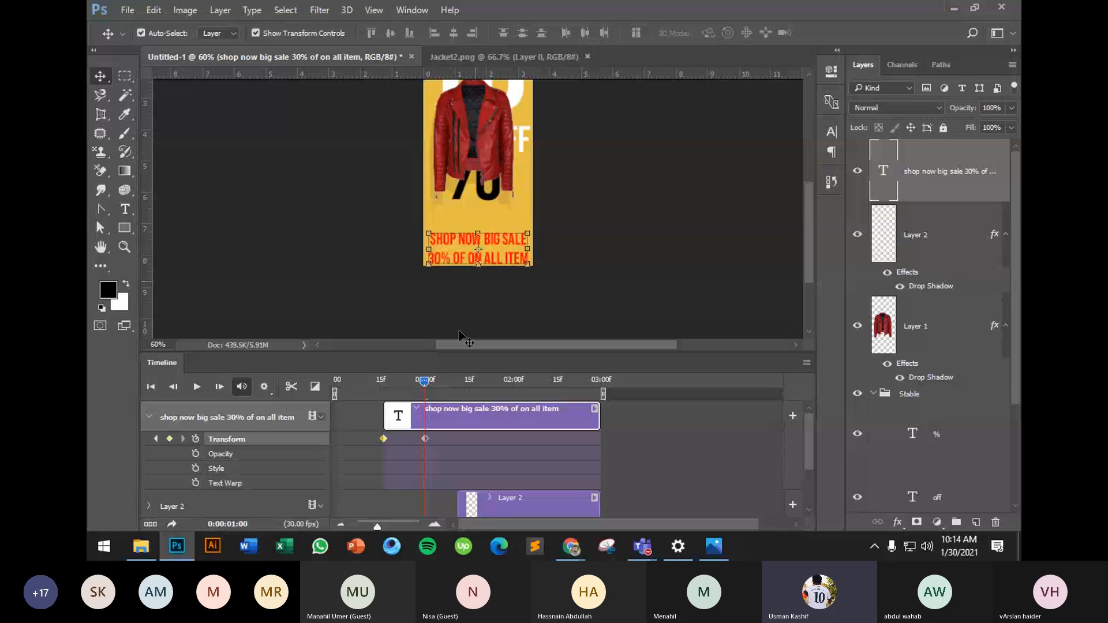
{"action": "key", "text": "Down"}
{"action": "key", "text": "Down"}
{"action": "key", "text": "Down"}
{"action": "left_click_drag", "start_coordinate": [427, 441], "coordinate": [404, 442]}
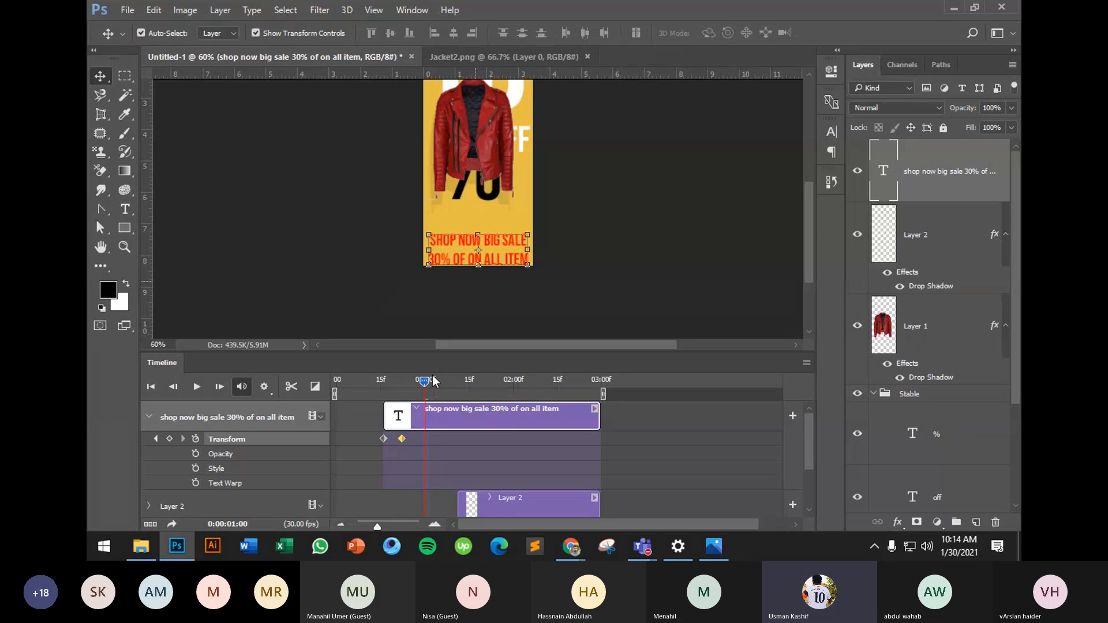
At 0:00:01:26, keyframe the sale text gradually higher, to just below the percent sign
{"action": "left_click_drag", "start_coordinate": [425, 381], "coordinate": [500, 415]}
{"action": "key", "text": "Up"}
{"action": "key", "text": "Up"}
{"action": "key", "text": "Up"}
{"action": "key", "text": "Up"}
{"action": "key", "text": "Up"}
{"action": "key", "text": "Up"}
{"action": "key", "text": "Up"}
{"action": "key", "text": "Up"}
{"action": "key", "text": "Up"}
{"action": "key", "text": "Up"}
{"action": "key", "text": "Up"}
{"action": "key", "text": "Up"}
{"action": "key", "text": "Up"}
{"action": "key", "text": "Up"}
{"action": "key", "text": "Up"}
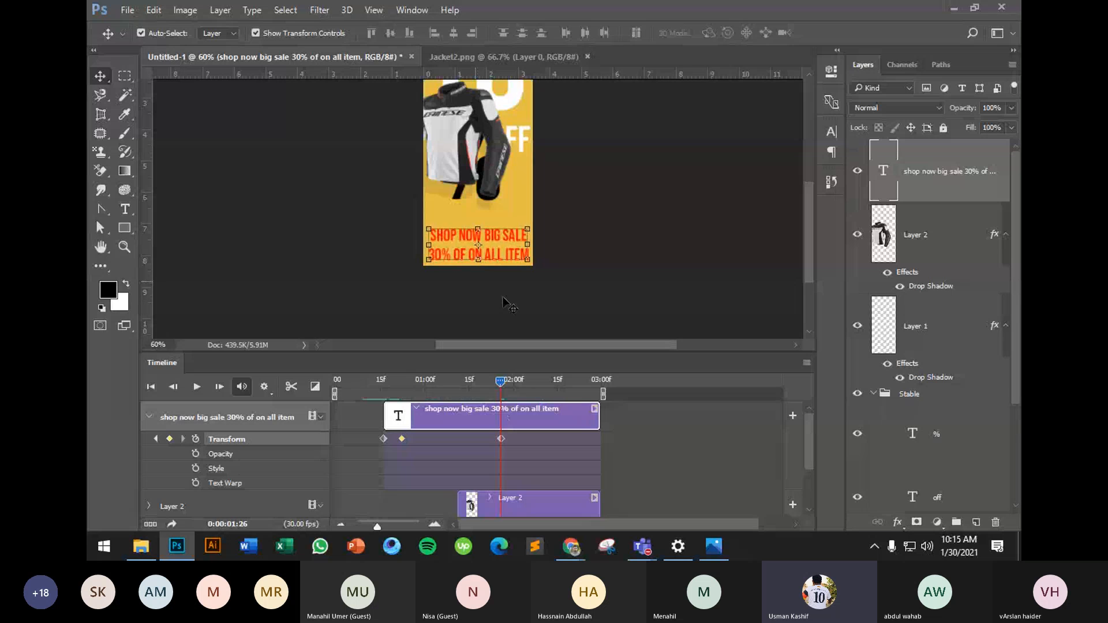
{"action": "key", "text": "Up"}
{"action": "key", "text": "Up"}
{"action": "key", "text": "Up"}
{"action": "key", "text": "Up"}
{"action": "key", "text": "Up"}
{"action": "key", "text": "Up"}
{"action": "key", "text": "Up"}
{"action": "key", "text": "Up"}
{"action": "key", "text": "Up"}
{"action": "key", "text": "Up"}
{"action": "key", "text": "Up"}
{"action": "key", "text": "Up"}
{"action": "key", "text": "Up"}
{"action": "key", "text": "Up"}
{"action": "key", "text": "Up"}
{"action": "key", "text": "Up"}
{"action": "key", "text": "Up"}
{"action": "key", "text": "Up"}
{"action": "key", "text": "Up"}
{"action": "key", "text": "Up"}
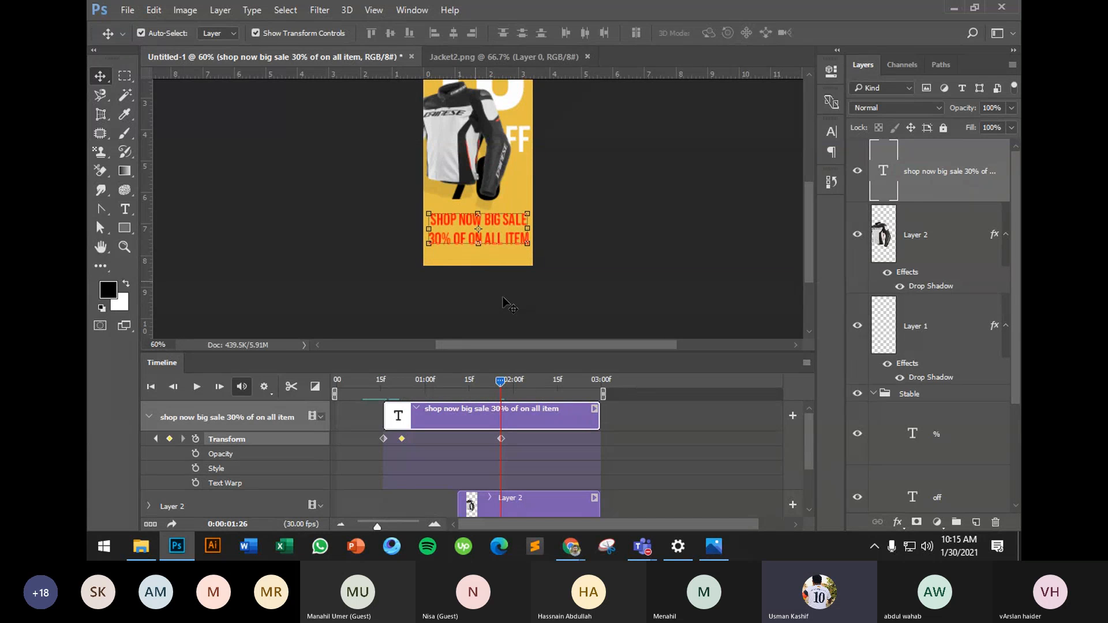
{"action": "key", "text": "Up"}
{"action": "key", "text": "Up"}
{"action": "key", "text": "Up"}
{"action": "key", "text": "Up"}
{"action": "key", "text": "Up"}
{"action": "key", "text": "Up"}
{"action": "key", "text": "Up"}
{"action": "key", "text": "Up"}
{"action": "key", "text": "Up"}
{"action": "key", "text": "Up"}
At 0:00:02:29, keyframe the sale text back down to the banner's bottom edge
{"action": "left_click_drag", "start_coordinate": [501, 382], "coordinate": [600, 388]}
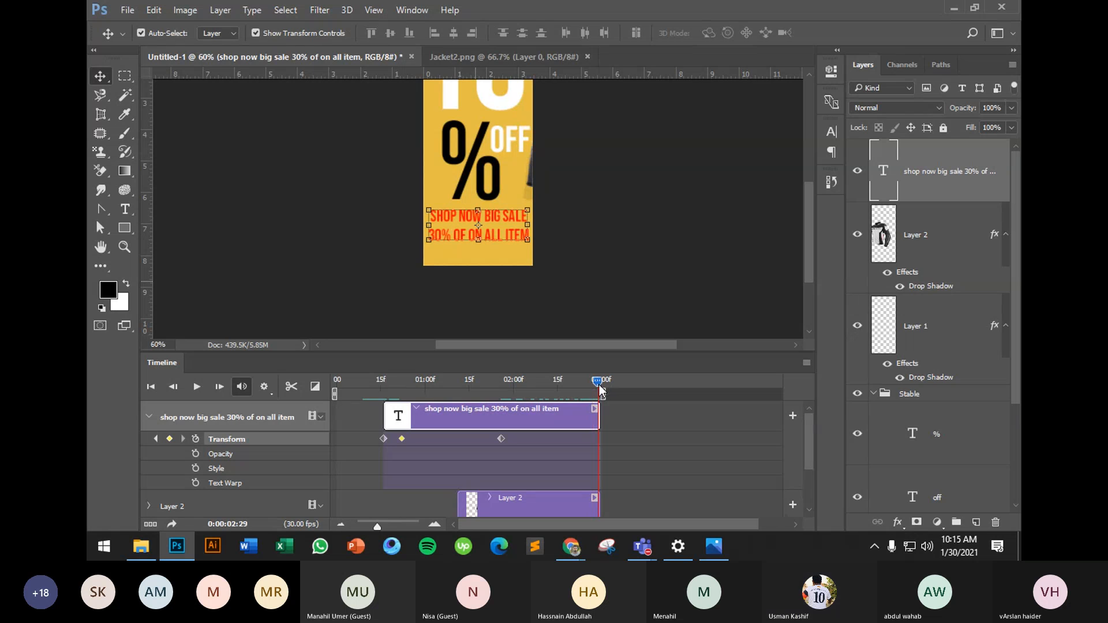
{"action": "key", "text": "Down"}
{"action": "key", "text": "Down"}
{"action": "key", "text": "Down"}
{"action": "key", "text": "Down"}
{"action": "key", "text": "Down"}
{"action": "key", "text": "Down"}
{"action": "key", "text": "Down"}
{"action": "key", "text": "Down"}
{"action": "key", "text": "Down"}
{"action": "key", "text": "Down"}
{"action": "key", "text": "Down"}
{"action": "key", "text": "Down"}
{"action": "key", "text": "Down"}
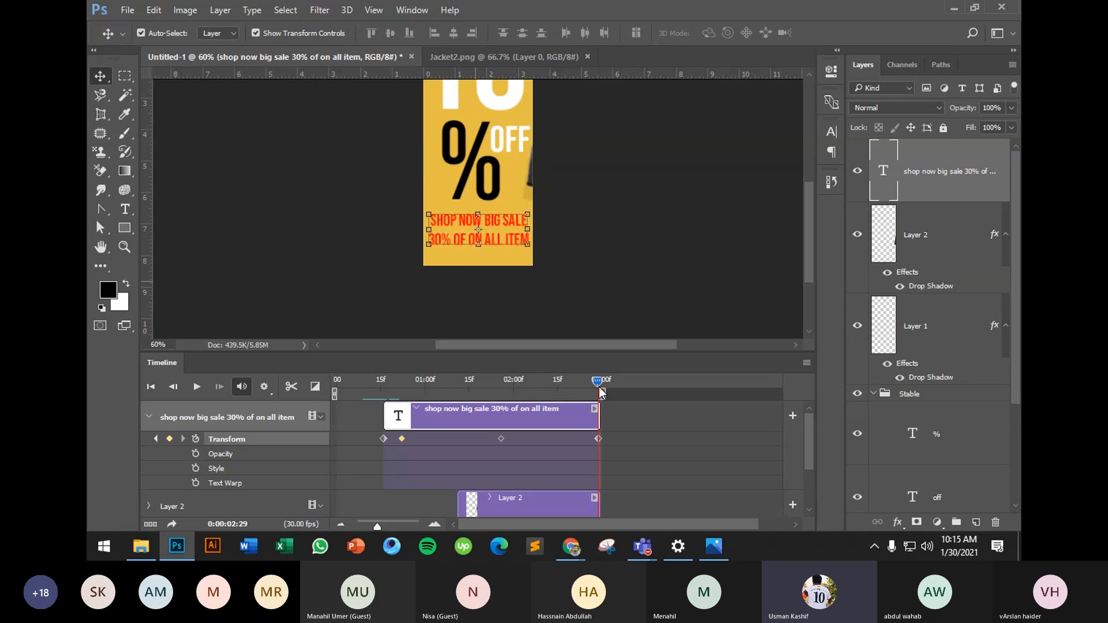
{"action": "key", "text": "Down"}
{"action": "key", "text": "Down"}
{"action": "key", "text": "Down"}
{"action": "key", "text": "Down"}
{"action": "key", "text": "Down"}
{"action": "key", "text": "Down"}
{"action": "key", "text": "Down"}
{"action": "key", "text": "Down"}
{"action": "key", "text": "Down"}
{"action": "key", "text": "Down"}
{"action": "key", "text": "Down"}
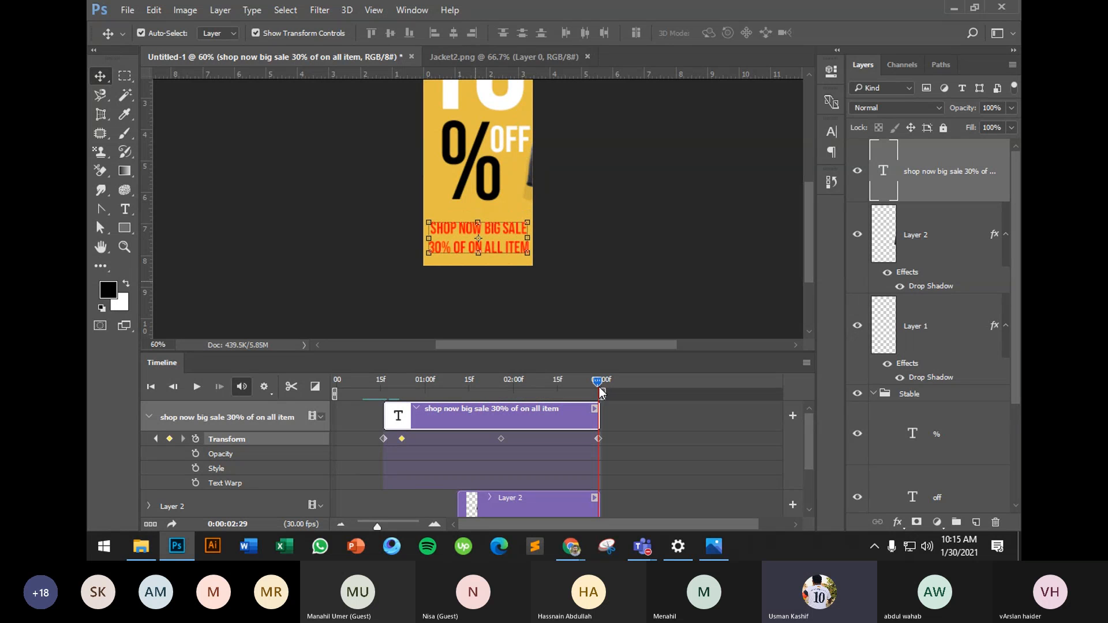
{"action": "key", "text": "Down"}
{"action": "key", "text": "Down"}
{"action": "key", "text": "Down"}
{"action": "key", "text": "Down"}
{"action": "key", "text": "Down"}
{"action": "key", "text": "Down"}
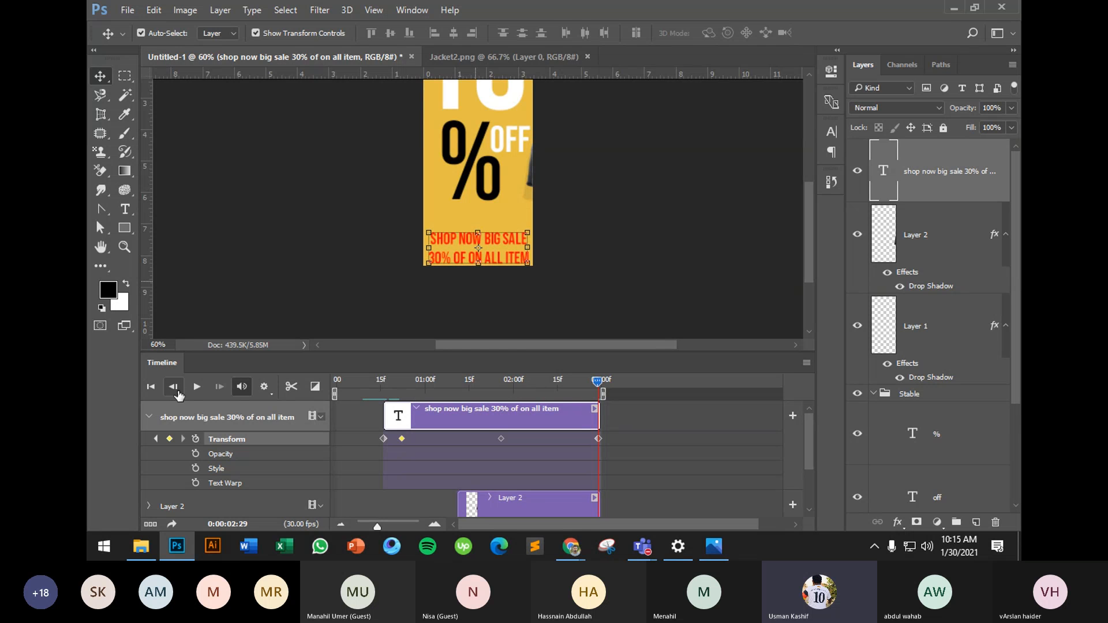
Play the animation to check the sale text's movement with the whole banner in view, and stop playback
{"action": "scroll", "coordinate": [583, 289], "scroll_direction": "down", "scroll_amount": 1}
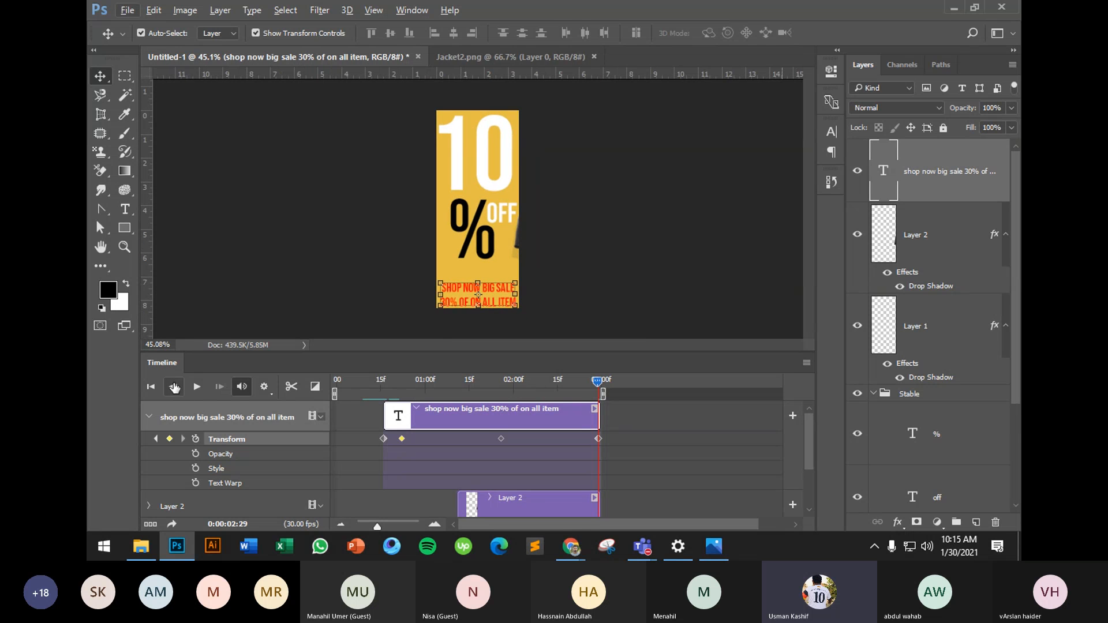
{"action": "left_click", "coordinate": [197, 387]}
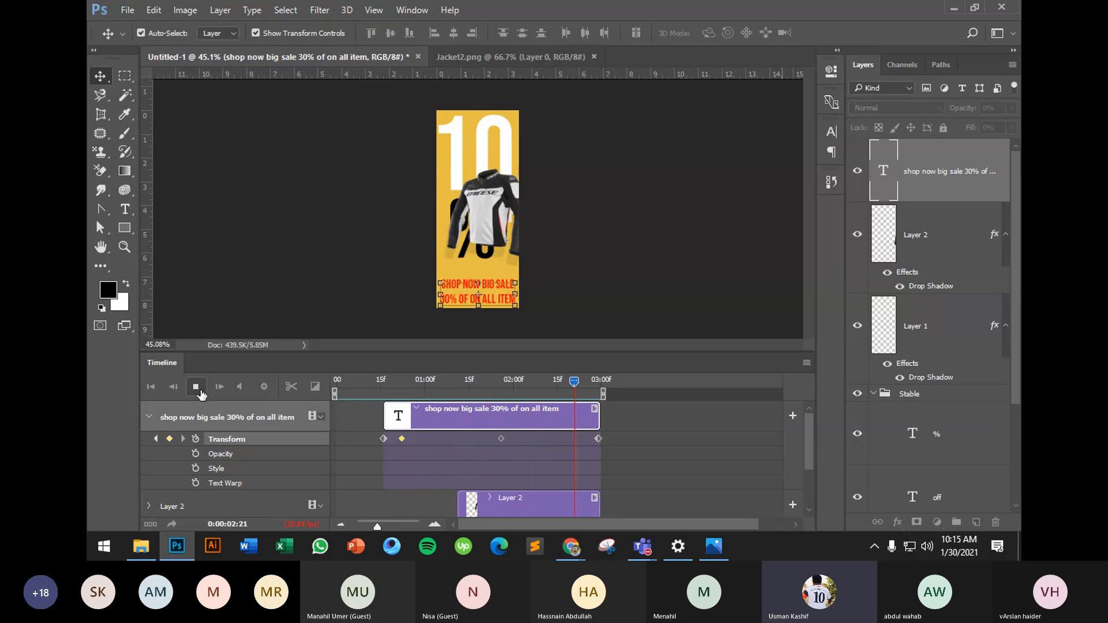
{"action": "left_click", "coordinate": [644, 275]}
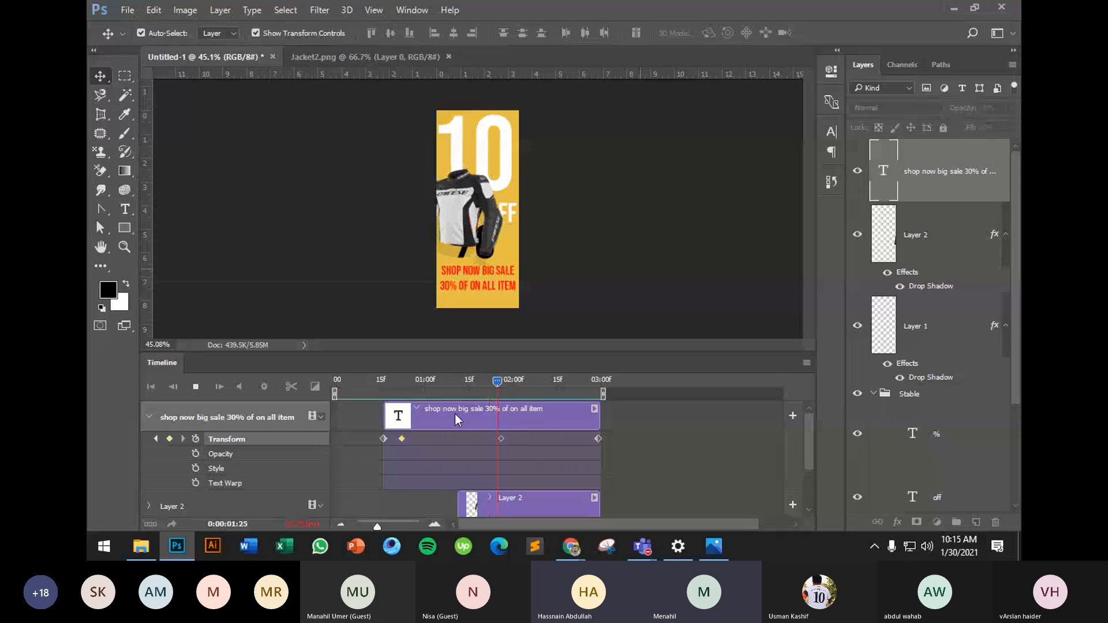
{"action": "key", "text": "space"}
Shift the sale text's third Transform keyframe earlier to 01:22 and nudge the last one to the very end of the clip
{"action": "left_click_drag", "start_coordinate": [501, 439], "coordinate": [491, 439]}
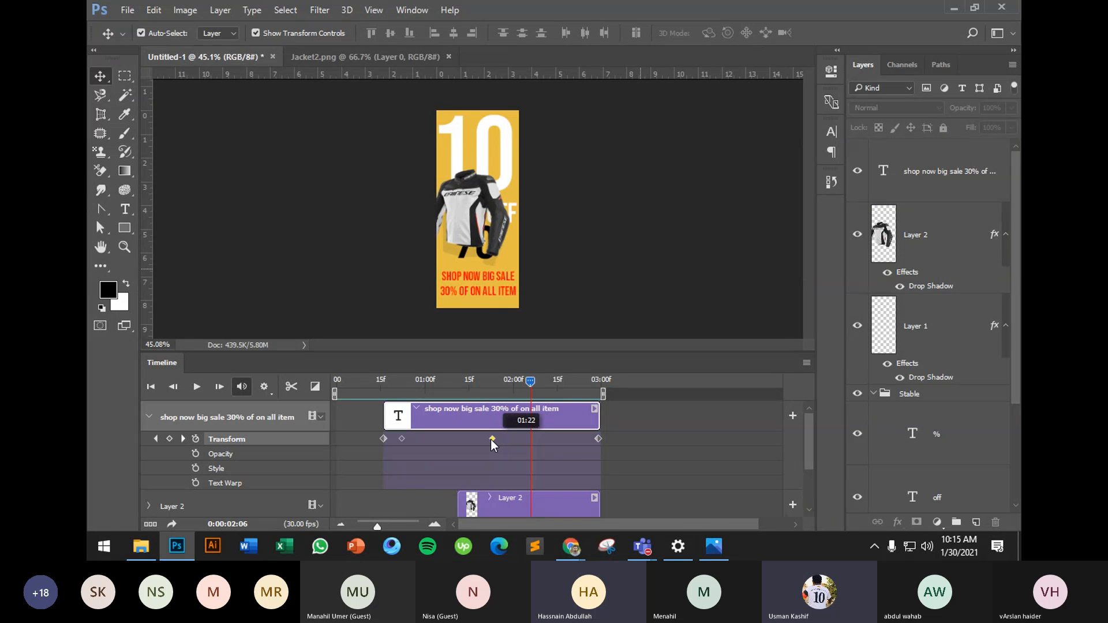
{"action": "left_click", "coordinate": [601, 439]}
{"action": "key", "text": "Down"}
{"action": "key", "text": "Down"}
{"action": "key", "text": "Down"}
{"action": "key", "text": "Down"}
{"action": "key", "text": "Down"}
{"action": "key", "text": "Down"}
{"action": "key", "text": "Down"}
{"action": "key", "text": "Down"}
{"action": "key", "text": "Down"}
{"action": "key", "text": "Down"}
{"action": "key", "text": "Down"}
{"action": "key", "text": "Down"}
{"action": "key", "text": "Down"}
{"action": "key", "text": "Down"}
{"action": "key", "text": "Down"}
{"action": "key", "text": "Down"}
{"action": "key", "text": "Down"}
{"action": "key", "text": "Down"}
{"action": "key", "text": "Down"}
{"action": "key", "text": "Down"}
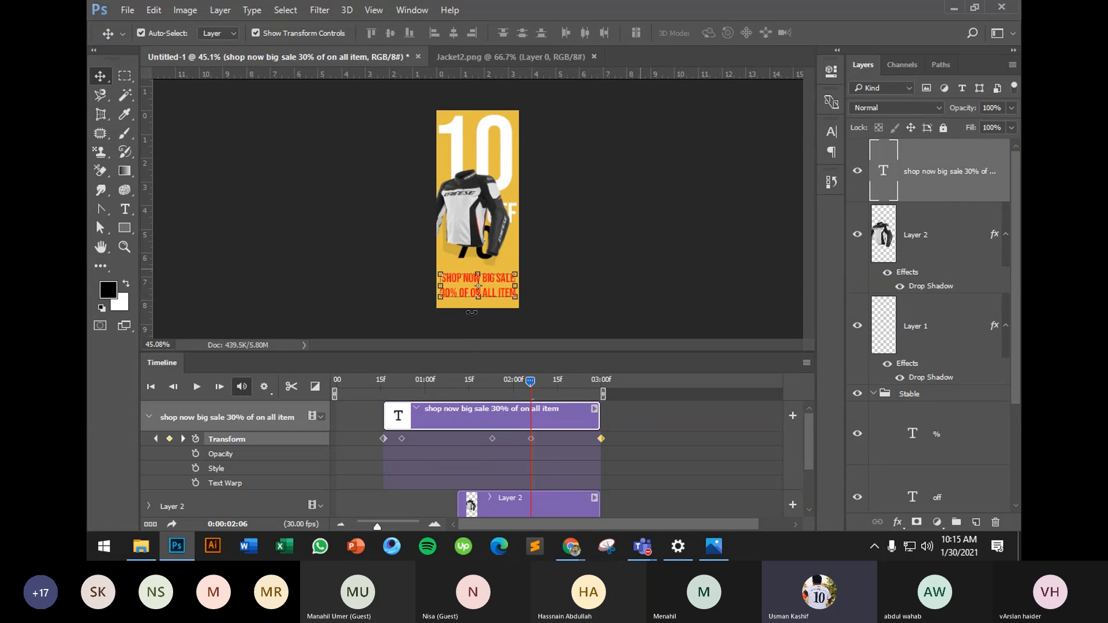
{"action": "key", "text": "Down"}
{"action": "key", "text": "Down"}
{"action": "key", "text": "Down"}
{"action": "key", "text": "Down"}
{"action": "key", "text": "Down"}
{"action": "key", "text": "Down"}
{"action": "key", "text": "Down"}
{"action": "key", "text": "Down"}
{"action": "key", "text": "Down"}
{"action": "key", "text": "Down"}
{"action": "key", "text": "Down"}
{"action": "key", "text": "Down"}
{"action": "key", "text": "Down"}
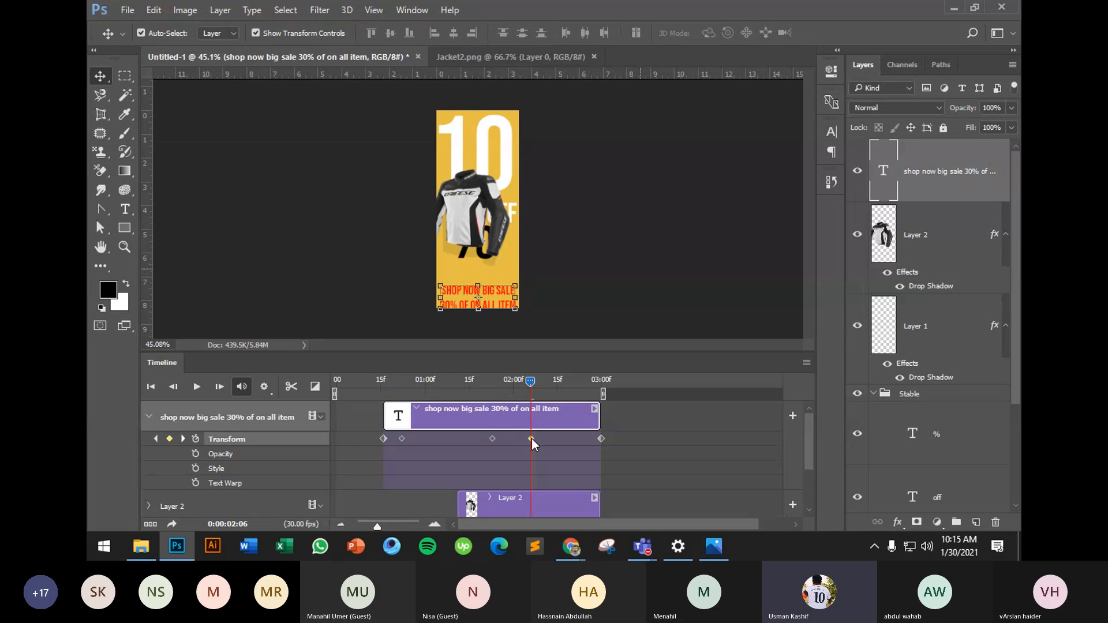
{"action": "key", "text": "Delete"}
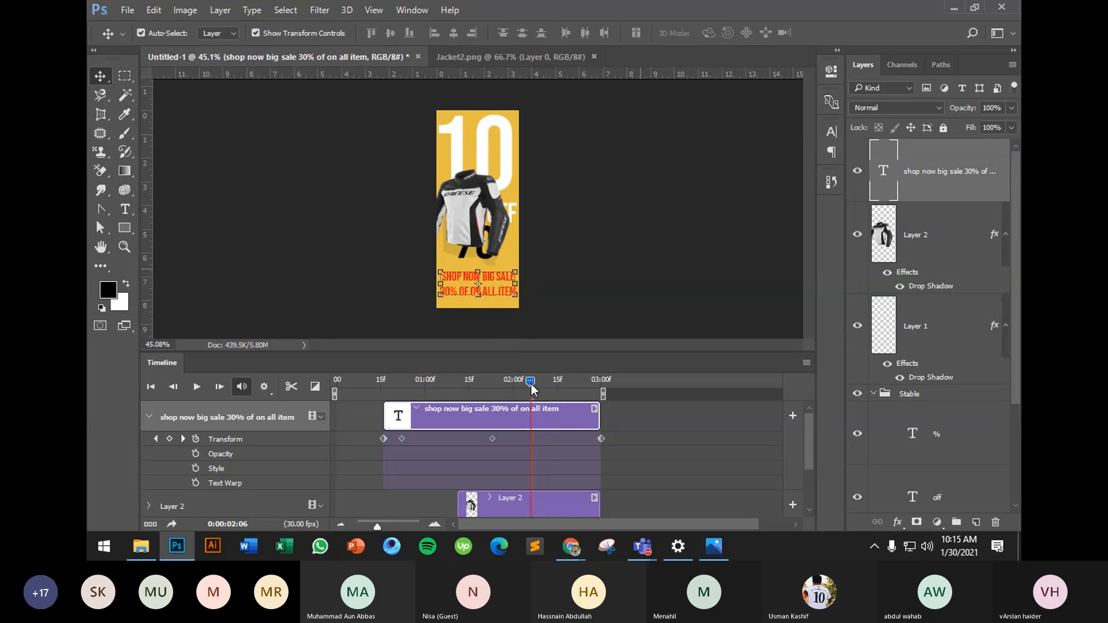
At 0:00:02:29, keyframe the sale text straight down until it sits just below the banner's bottom edge
{"action": "left_click_drag", "start_coordinate": [532, 389], "coordinate": [606, 398]}
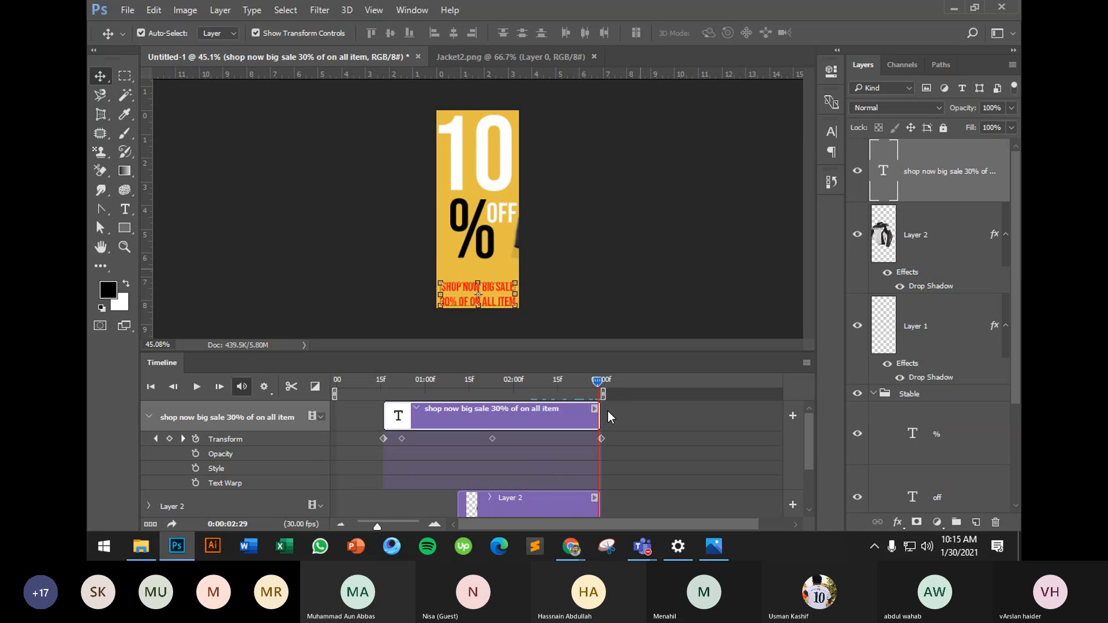
{"action": "left_click", "coordinate": [601, 440]}
{"action": "key", "text": "shift+Down"}
{"action": "key", "text": "shift+Down"}
{"action": "key", "text": "shift+Down"}
{"action": "key", "text": "shift+Down"}
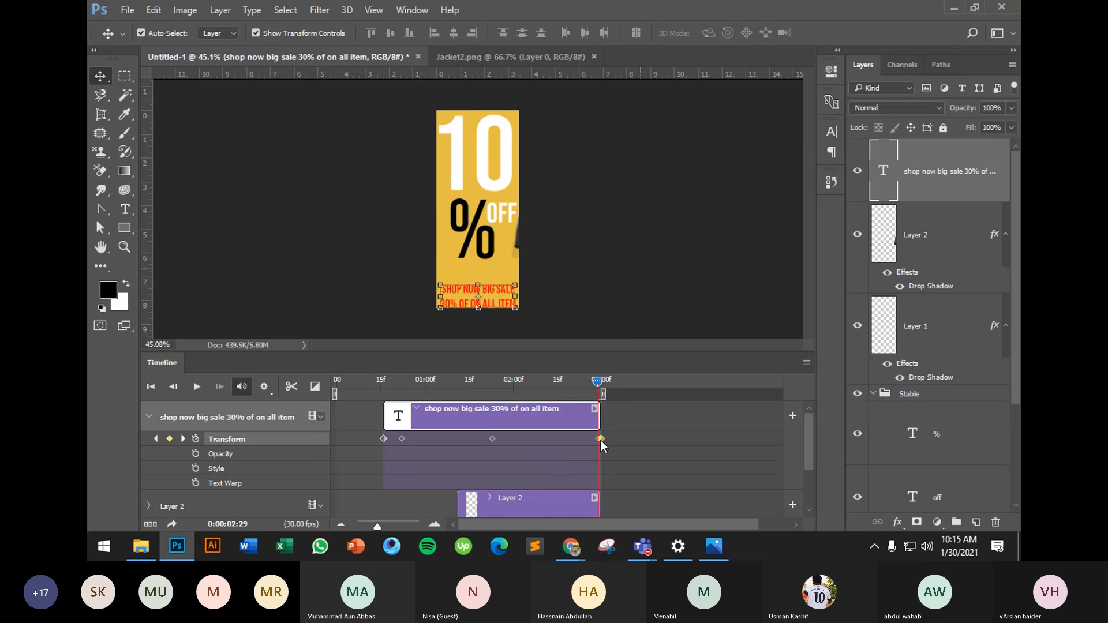
{"action": "key", "text": "shift+Down"}
{"action": "key", "text": "shift+Down"}
{"action": "key", "text": "shift+Down"}
{"action": "key", "text": "shift+Down"}
{"action": "key", "text": "shift+Down"}
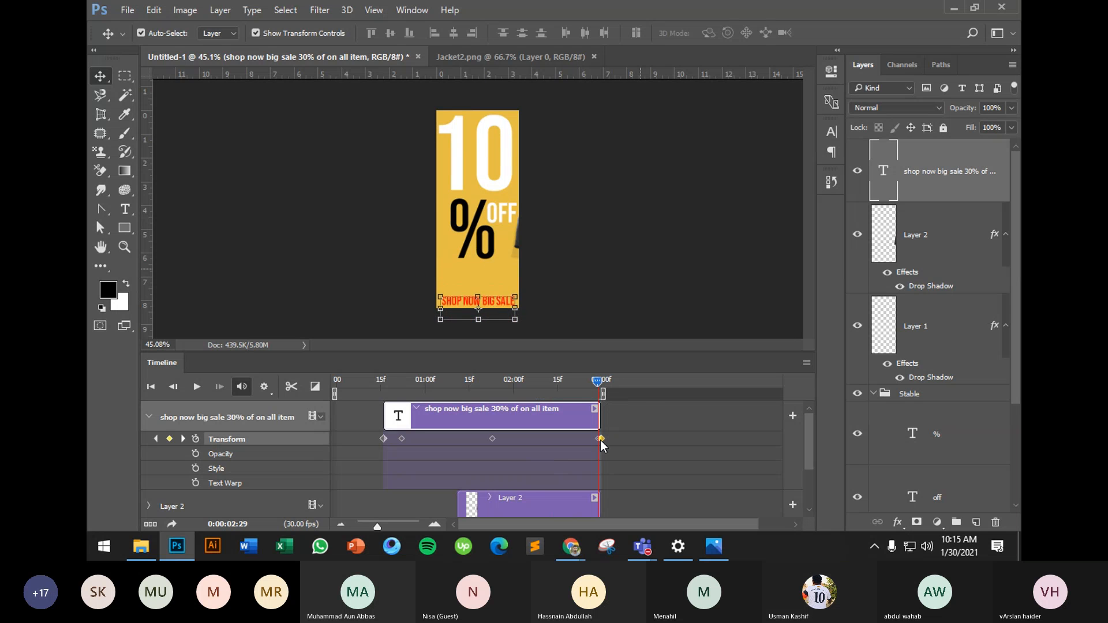
{"action": "key", "text": "shift+Down"}
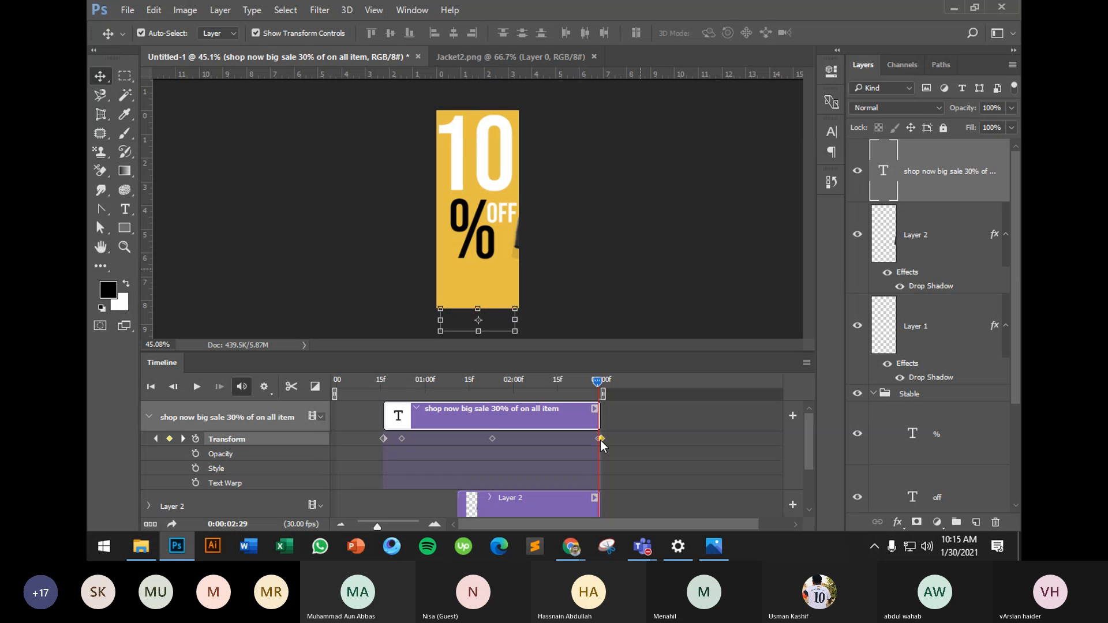
{"action": "left_click", "coordinate": [600, 441]}
{"action": "left_click", "coordinate": [601, 441]}
{"action": "key", "text": "shift+Down"}
Merge the sale text's two closing Transform keyframes into a single keyframe at the end of the clip
{"action": "left_click_drag", "start_coordinate": [595, 386], "coordinate": [583, 384]}
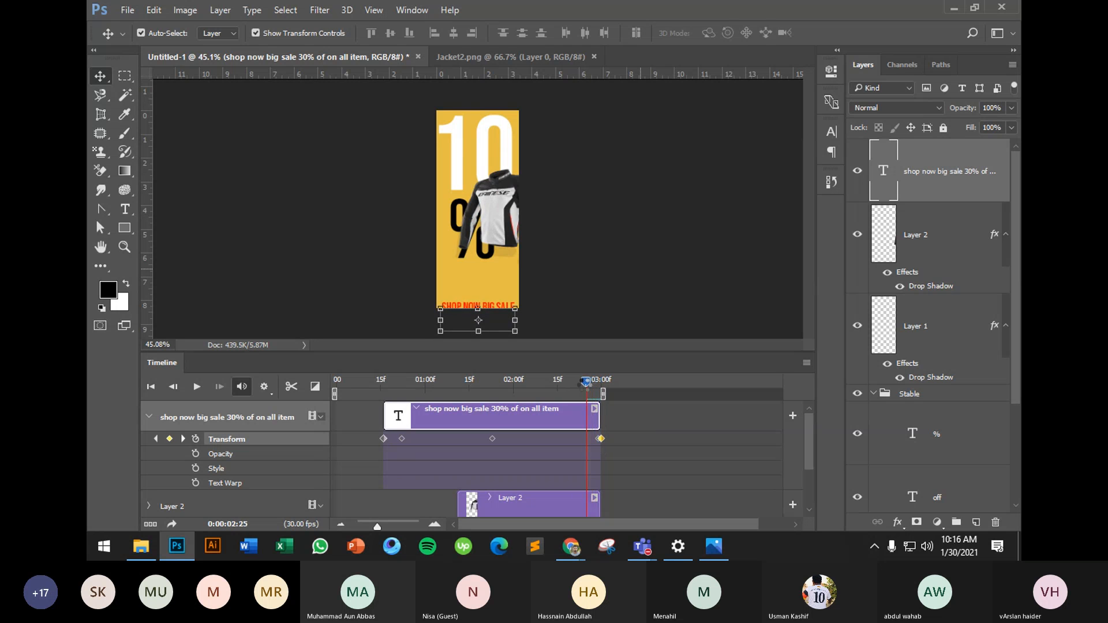
{"action": "left_click", "coordinate": [597, 439]}
{"action": "left_click_drag", "start_coordinate": [601, 440], "coordinate": [598, 443]}
{"action": "key", "text": "Down"}
{"action": "key", "text": "Down"}
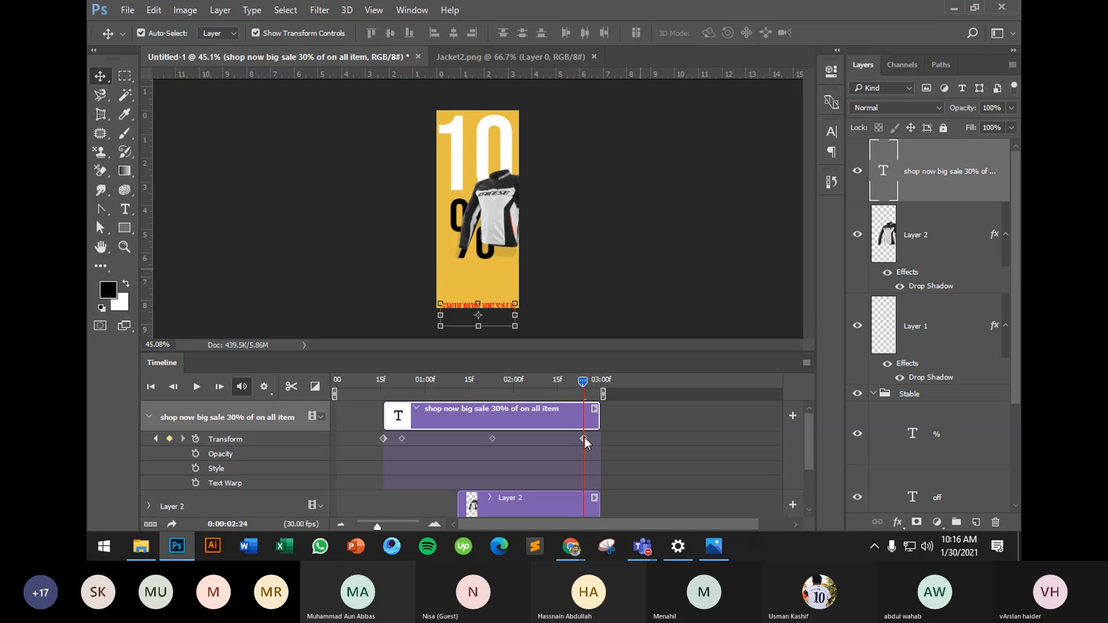
{"action": "left_click_drag", "start_coordinate": [584, 438], "coordinate": [600, 436]}
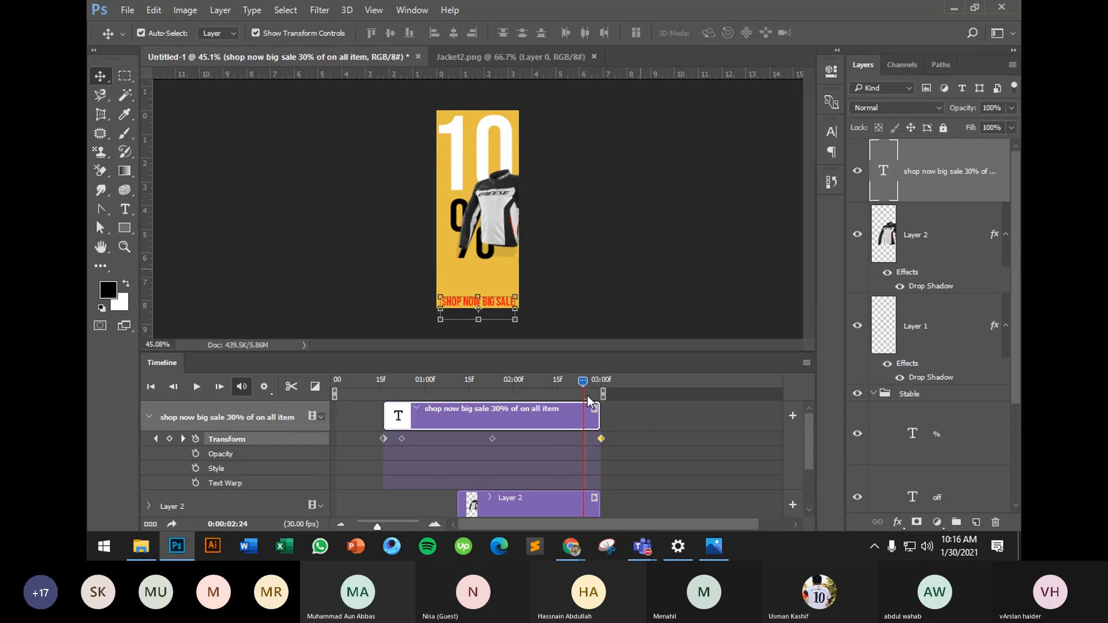
At 0:00:02:29, keyframe the sale text lower again until it is fully outside the banner, and deselect it
{"action": "left_click_drag", "start_coordinate": [585, 382], "coordinate": [598, 383]}
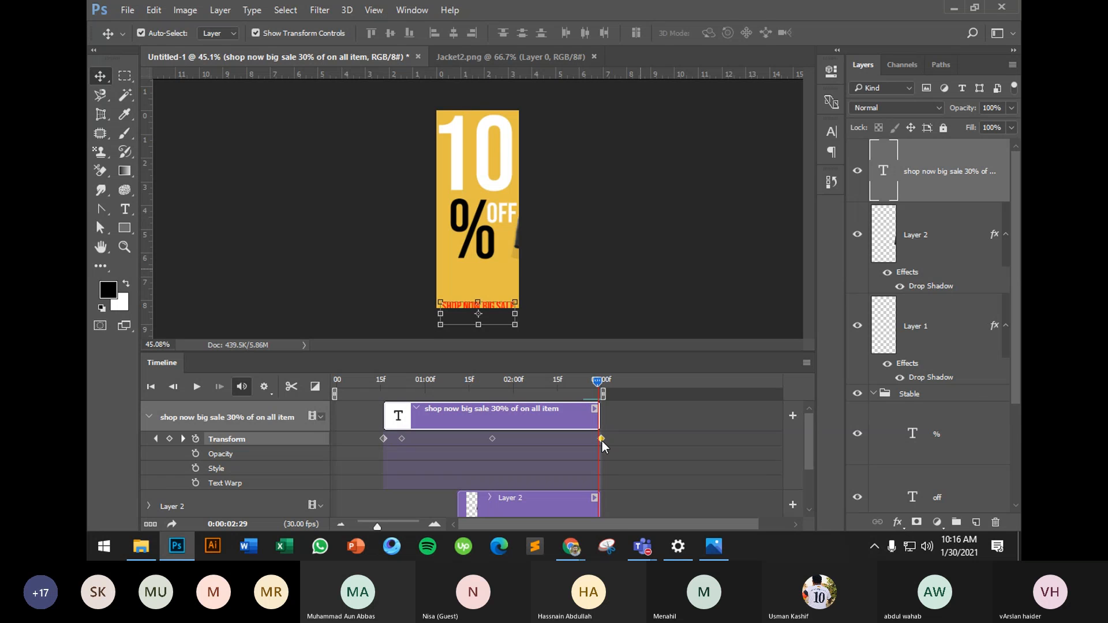
{"action": "left_click_drag", "start_coordinate": [602, 441], "coordinate": [601, 442]}
{"action": "key", "text": "Down"}
{"action": "key", "text": "Down"}
{"action": "key", "text": "Down"}
{"action": "key", "text": "Down"}
{"action": "key", "text": "Down"}
{"action": "key", "text": "Down"}
{"action": "key", "text": "Down"}
{"action": "key", "text": "Down"}
{"action": "key", "text": "Down"}
{"action": "key", "text": "Down"}
{"action": "key", "text": "Down"}
{"action": "key", "text": "Down"}
{"action": "key", "text": "Down"}
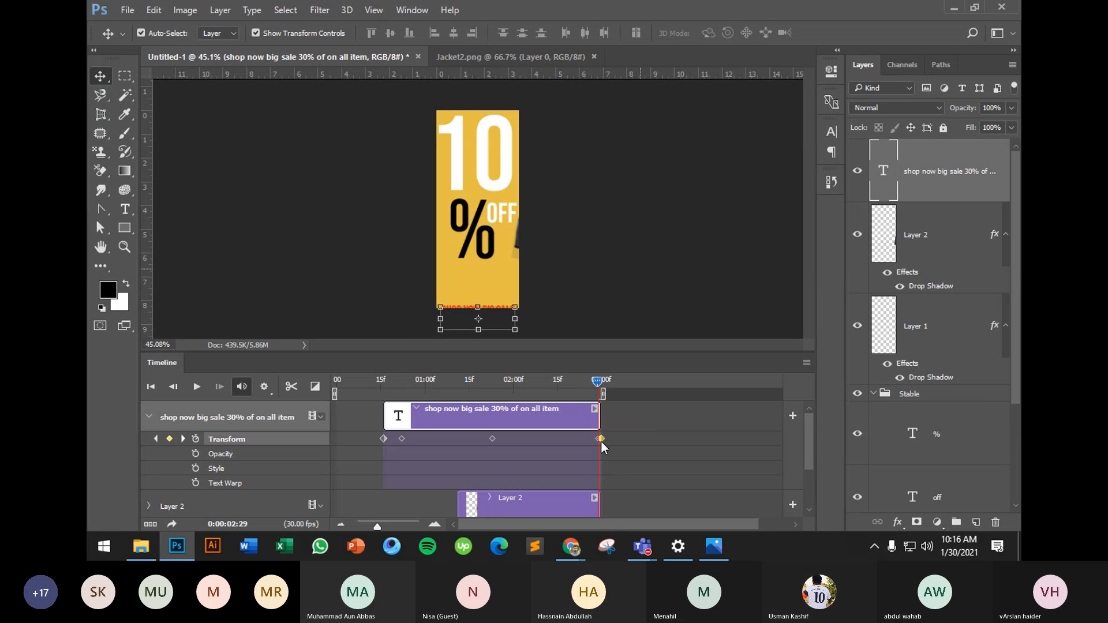
{"action": "left_click", "coordinate": [577, 316]}
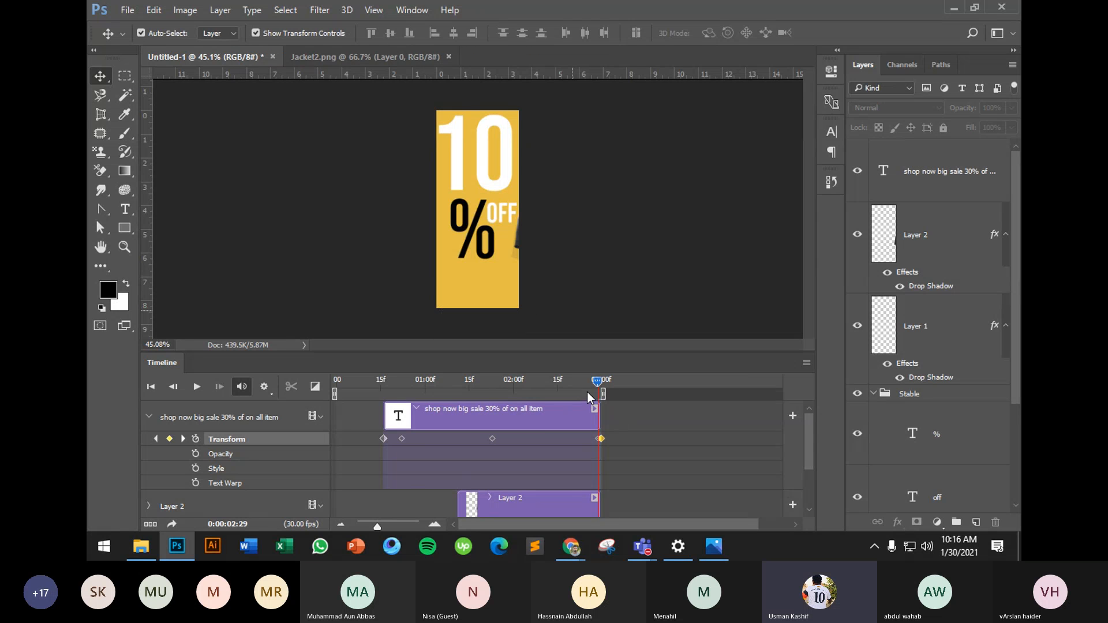
Scrub through the sale text's keyframes from 0:00:00:16 and play the animation to its end to check the text's movement
{"action": "left_click_drag", "start_coordinate": [597, 383], "coordinate": [382, 383]}
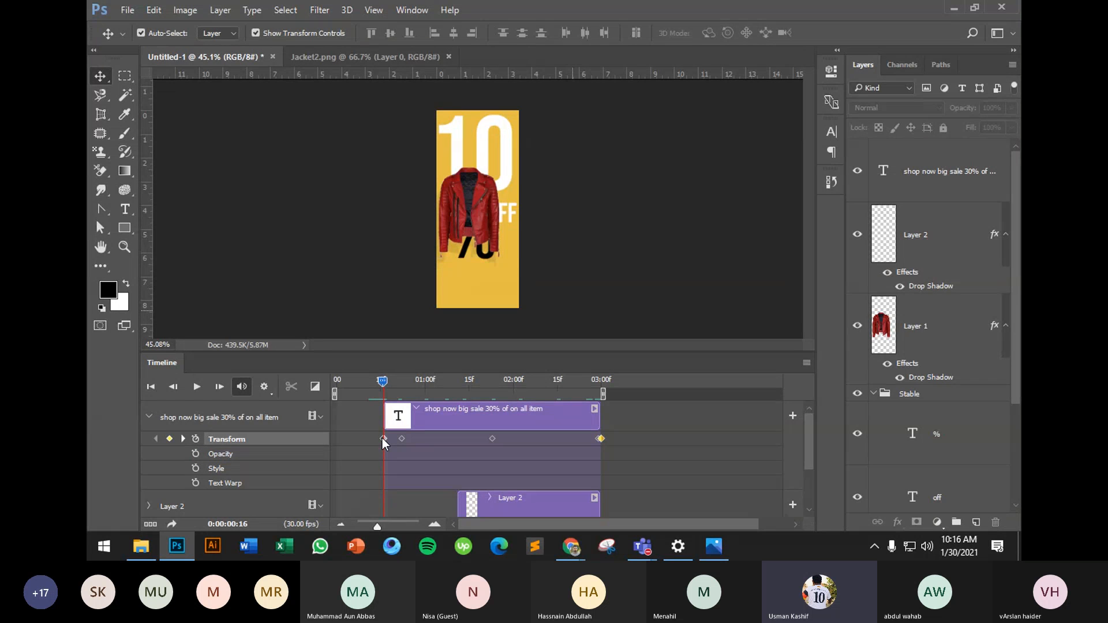
{"action": "left_click", "coordinate": [383, 382]}
{"action": "left_click_drag", "start_coordinate": [388, 385], "coordinate": [491, 382]}
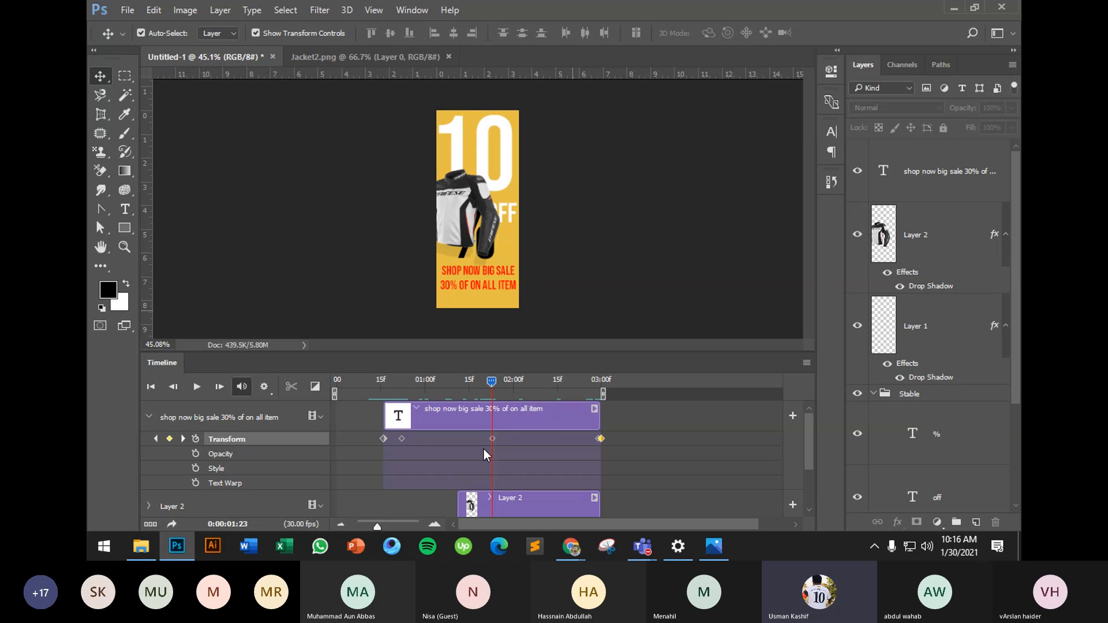
{"action": "key", "text": "space"}
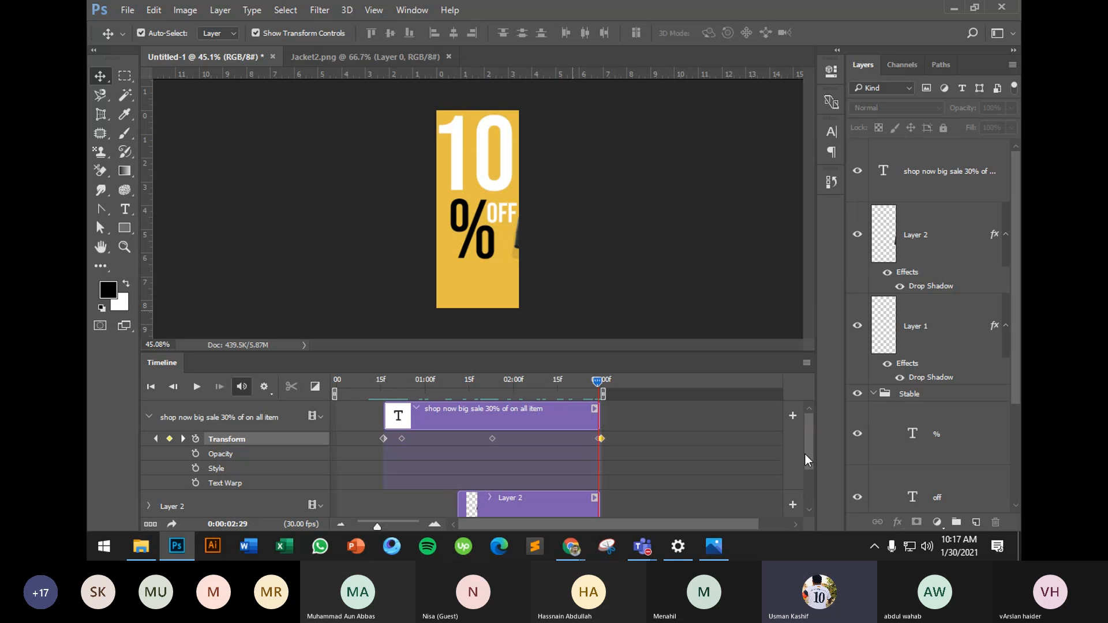
{"action": "mouse_move", "coordinate": [805, 454]}
{"action": "left_mouse_down"}
{"action": "mouse_move", "coordinate": [807, 492]}
{"action": "mouse_move", "coordinate": [807, 444]}
{"action": "left_mouse_up"}
Set up a Save for Web export as a GIF 128 Dithered animation that loops Forever
{"action": "key", "text": "ctrl"}
{"action": "key", "text": "ctrl+alt+shift+s"}
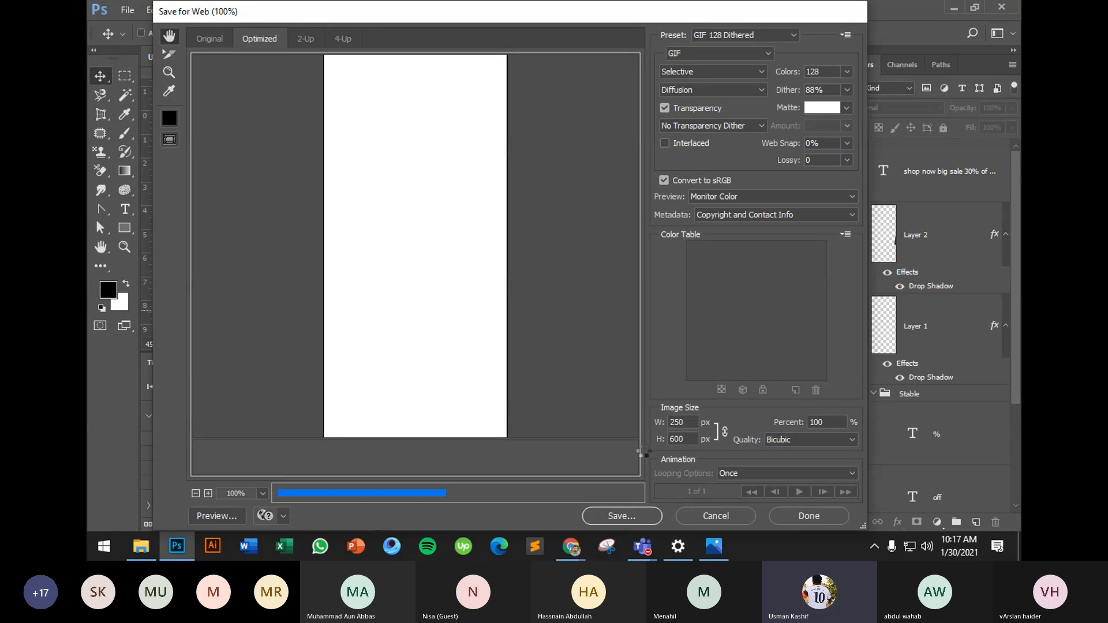
{"action": "left_click", "coordinate": [750, 473]}
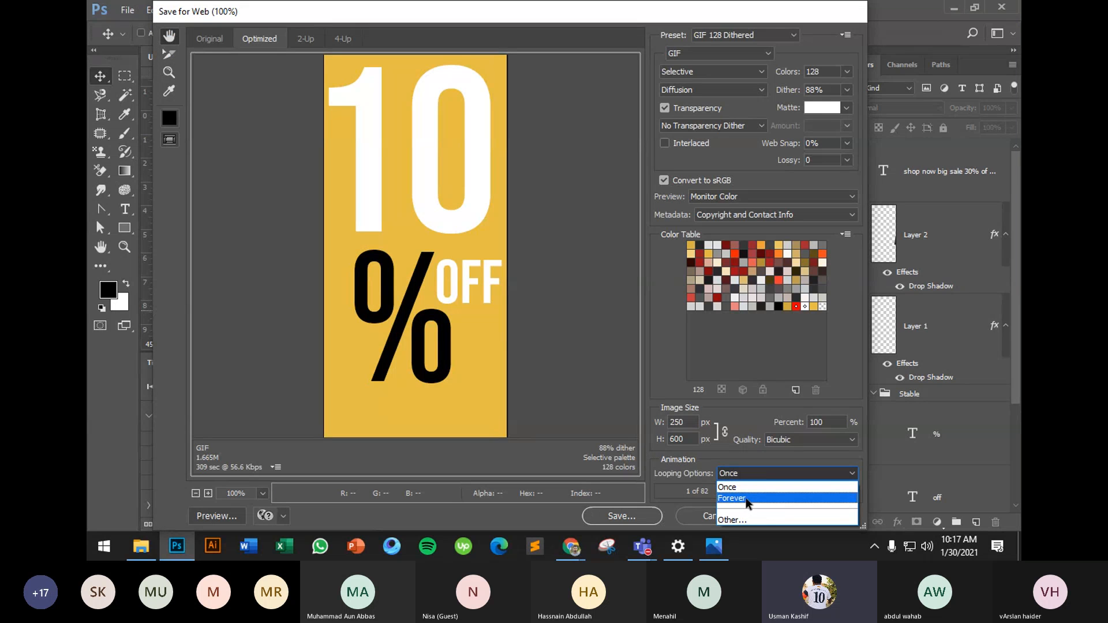
{"action": "left_click", "coordinate": [797, 497]}
Save the optimized GIF to the Desktop as Animated-Banner-Practice-2
{"action": "left_click", "coordinate": [626, 517]}
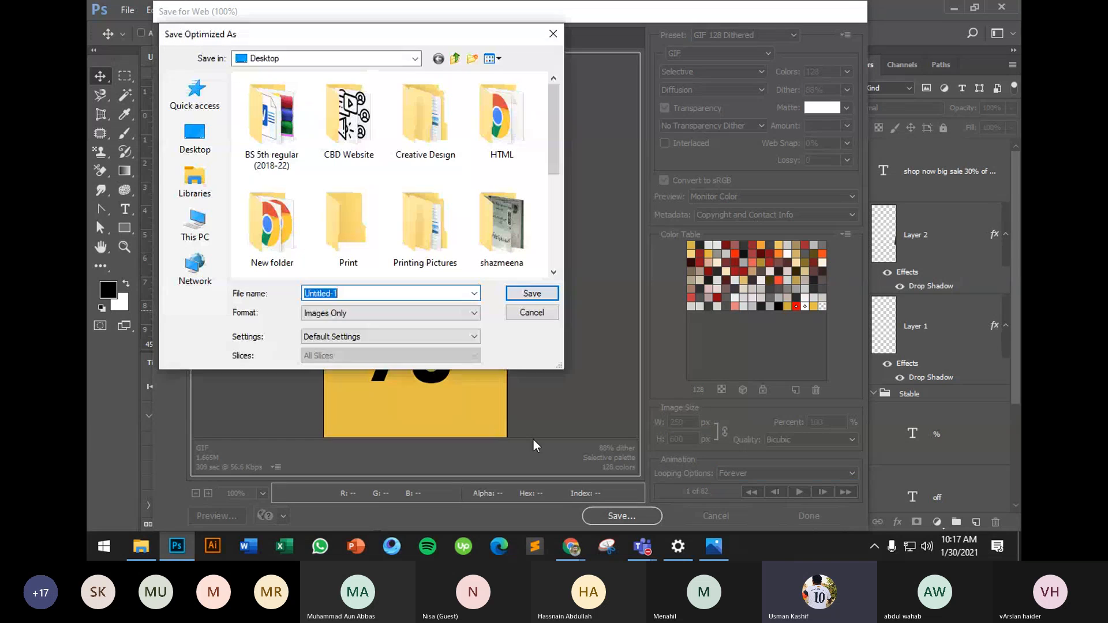
{"action": "type", "text": "Animate"}
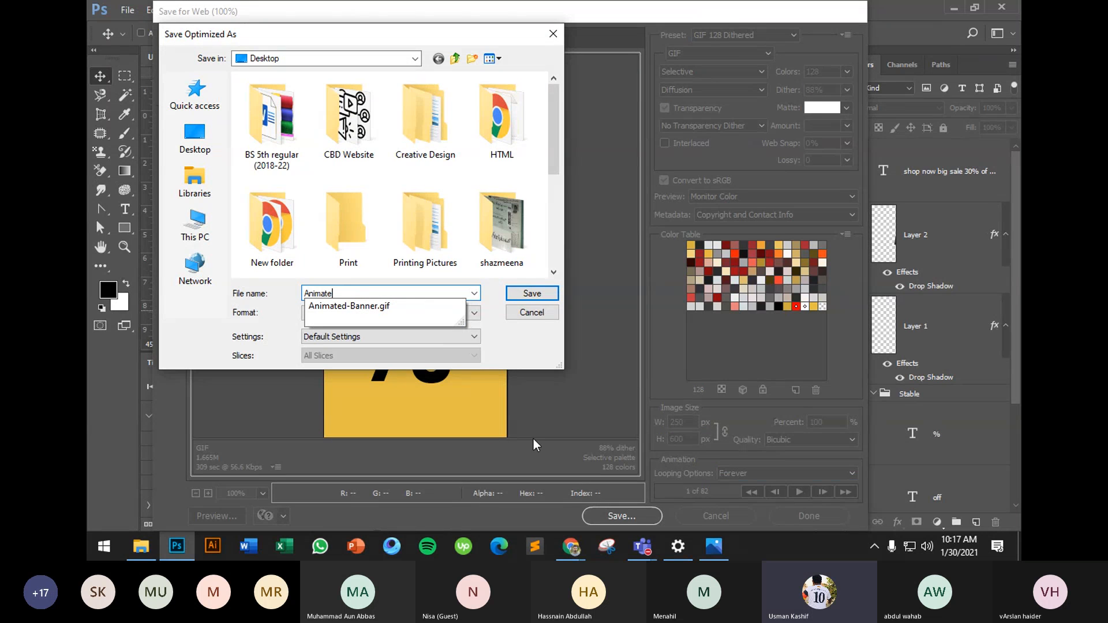
{"action": "type", "text": "d Banner"}
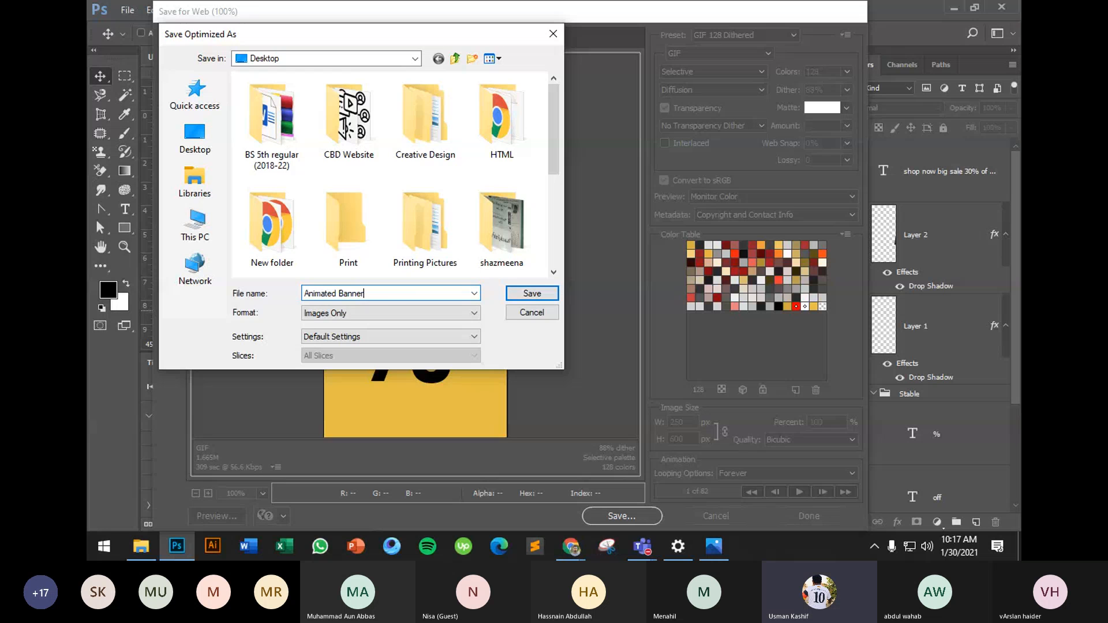
{"action": "key", "text": "Return"}
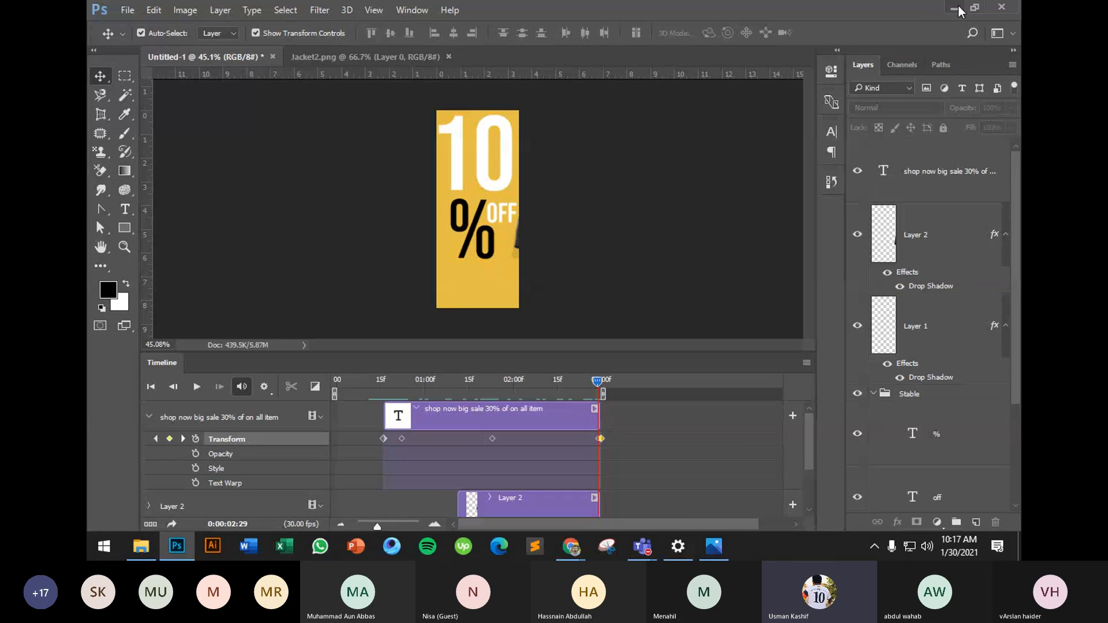
Open the exported Animated-Banner-Practice-2.gif from the desktop in Photos to watch it play, and return to Photoshop
{"action": "left_click", "coordinate": [958, 6]}
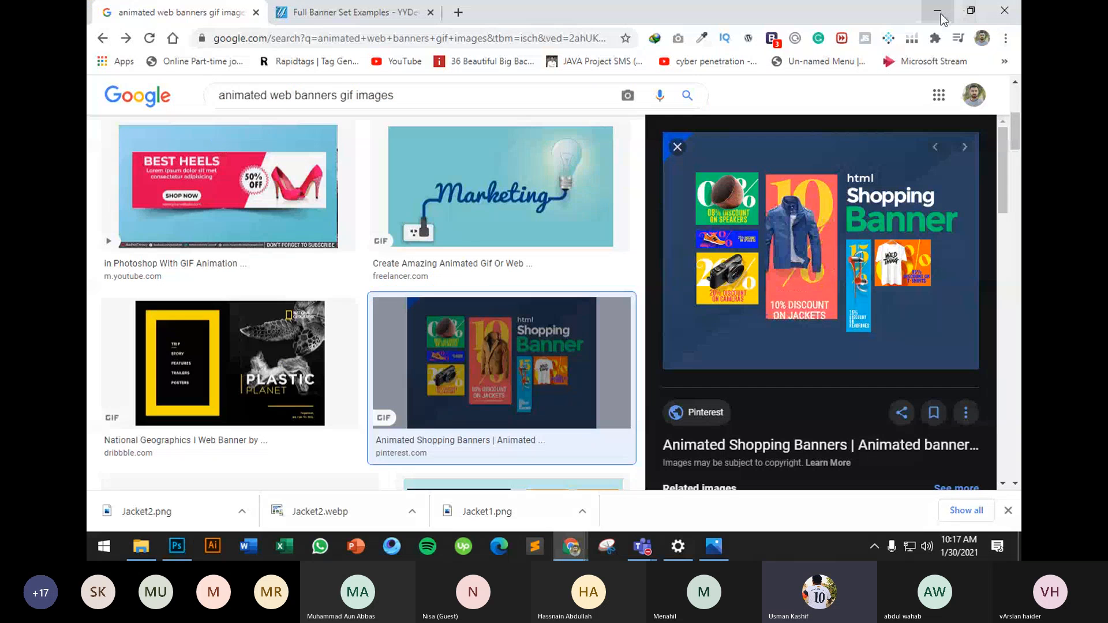
{"action": "left_click", "coordinate": [941, 12]}
{"action": "left_click", "coordinate": [940, 13]}
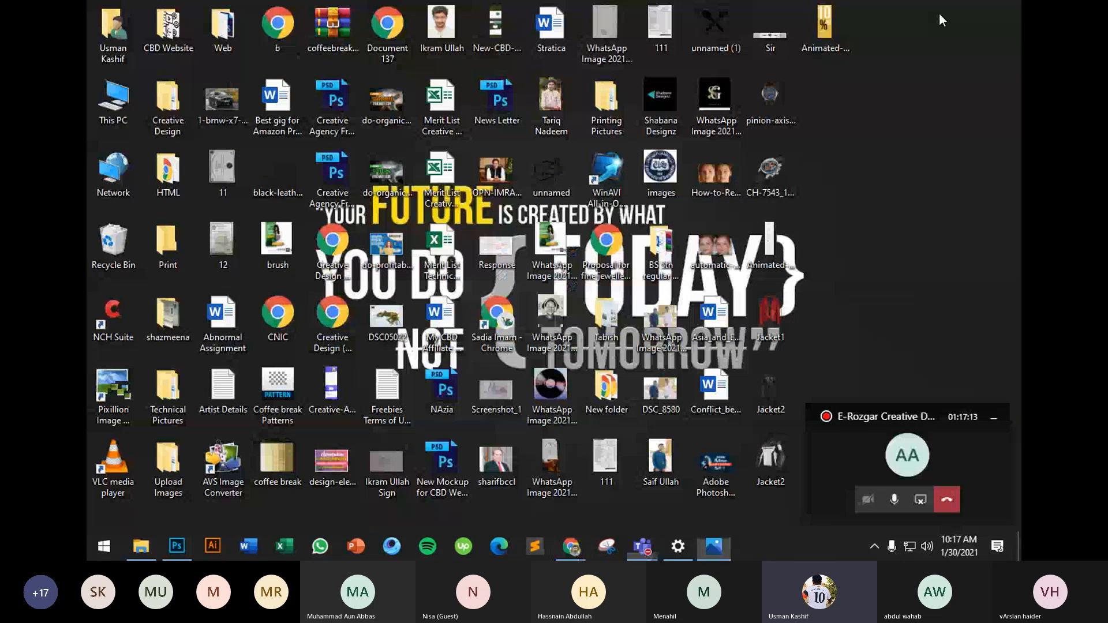
{"action": "double_click", "coordinate": [827, 33]}
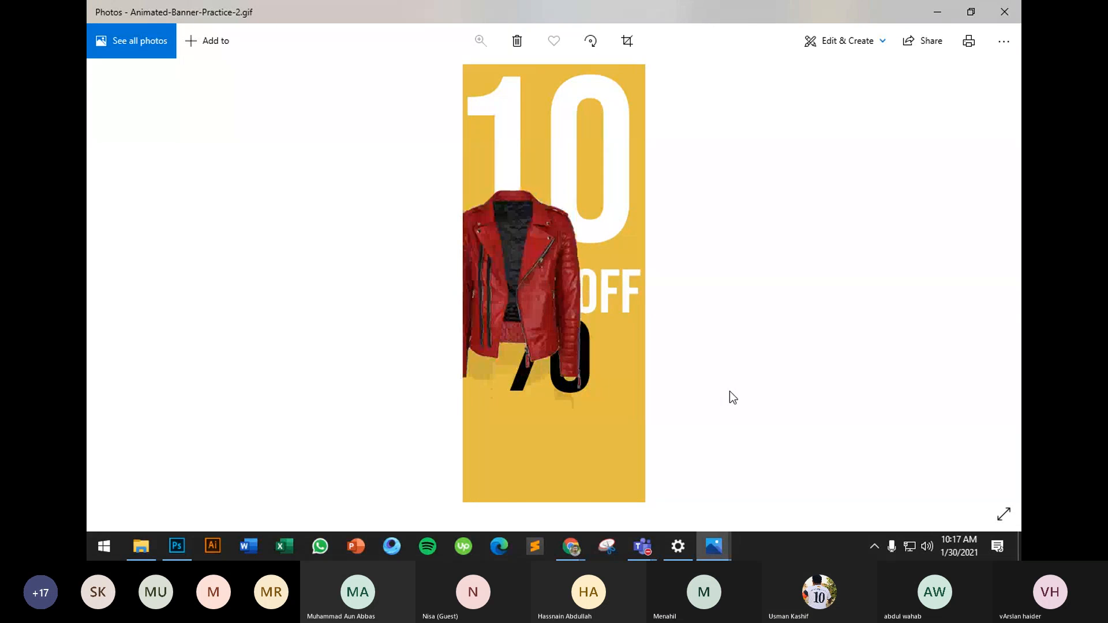
{"action": "left_click", "coordinate": [179, 545]}
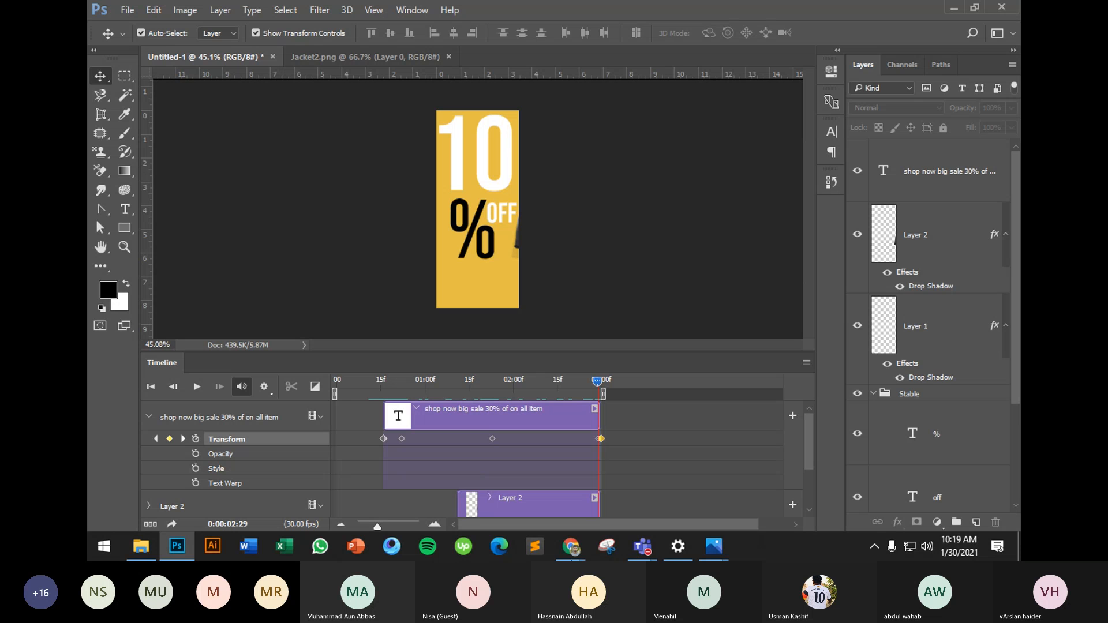
Bring up the Microsoft Teams call window and stop sharing the screen
{"action": "mouse_move", "coordinate": [655, 548]}
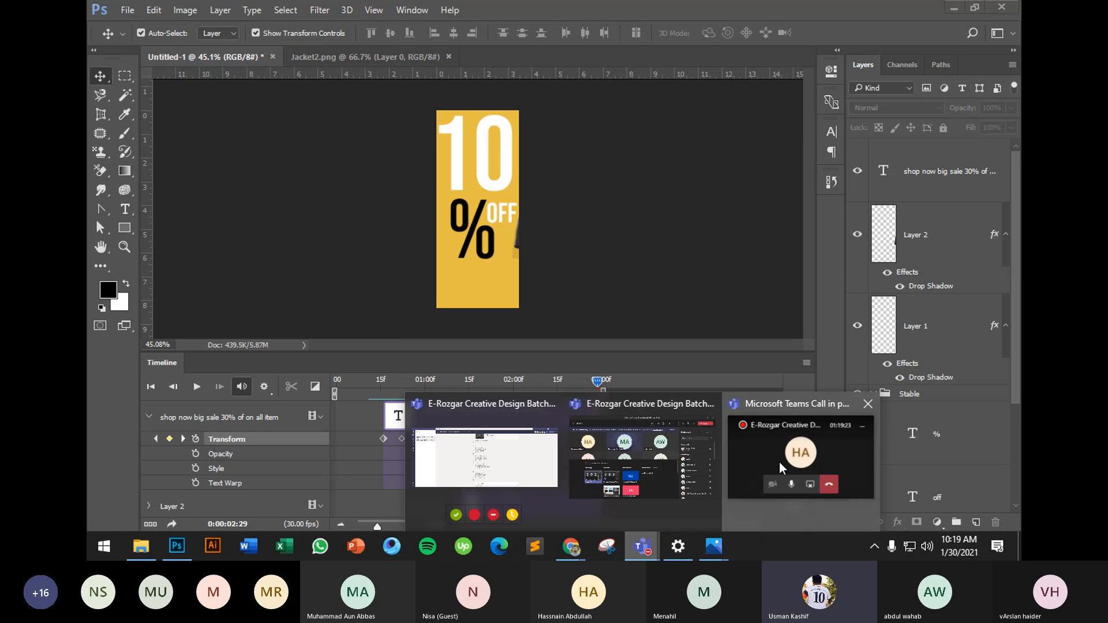
{"action": "left_click", "coordinate": [801, 456]}
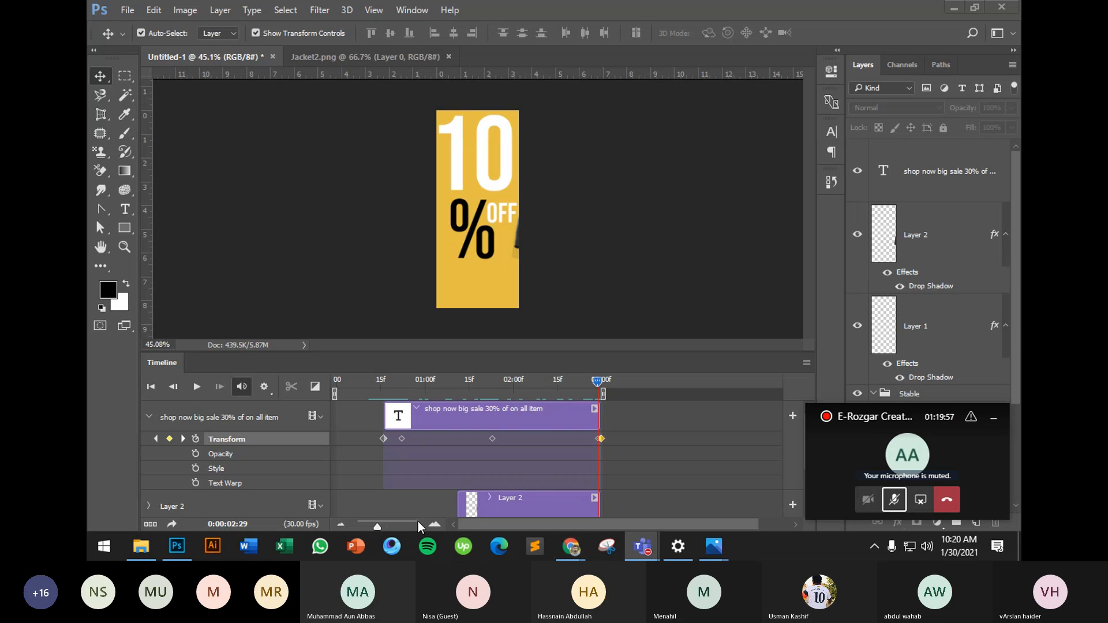
{"action": "mouse_move", "coordinate": [652, 544]}
{"action": "left_click", "coordinate": [921, 500]}
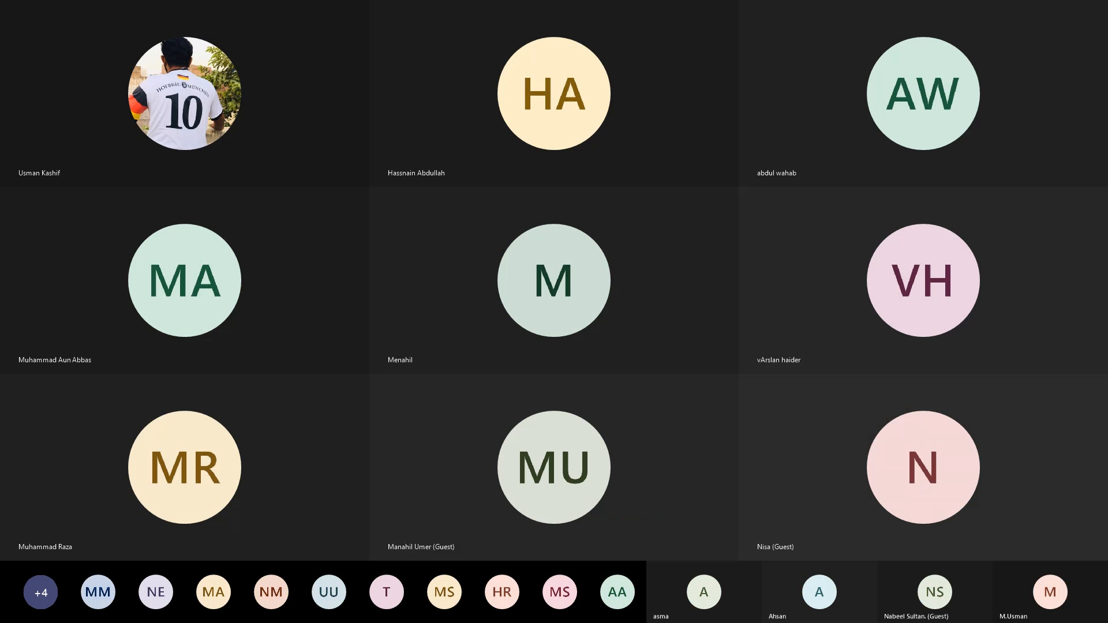